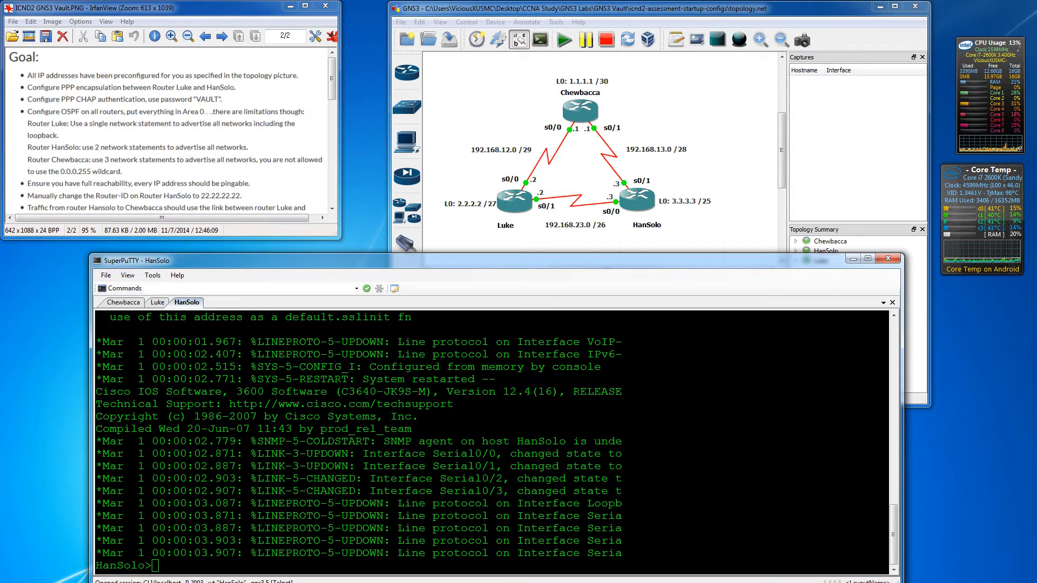
- Maximize Firefox and navigate GNS3Vault's LABS > CCNA R&S > ICND2 Assessment Lab
drag(0, 57, 475, 0)
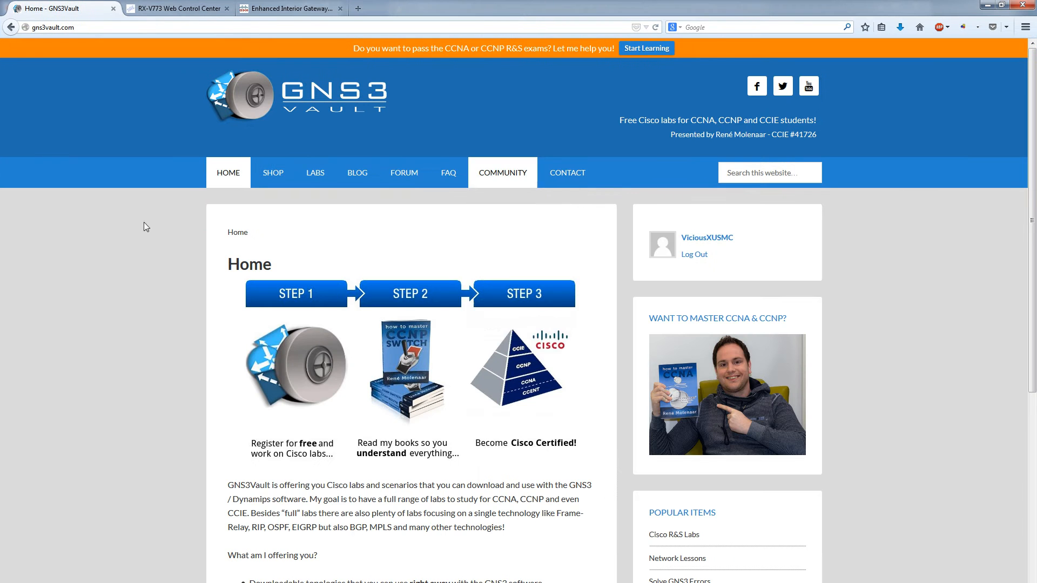
click(316, 175)
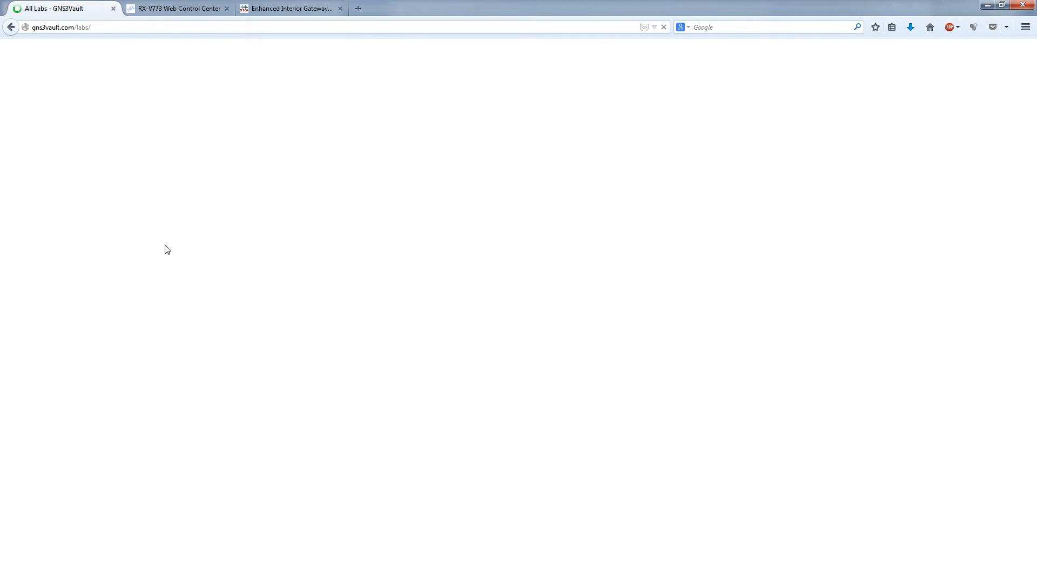
scroll(240, 347, down, 3)
scroll(240, 347, down, 3)
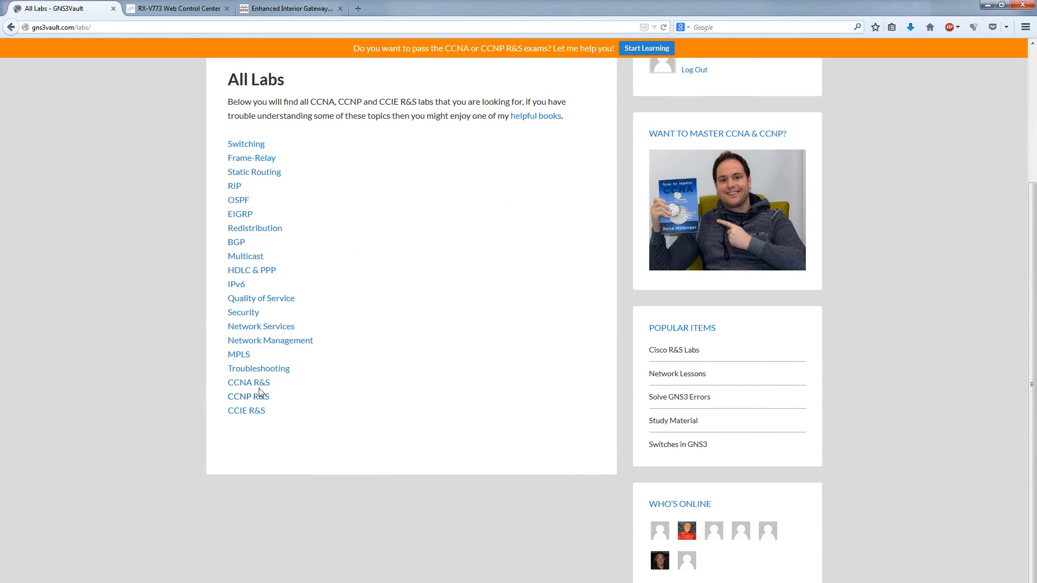
click(262, 387)
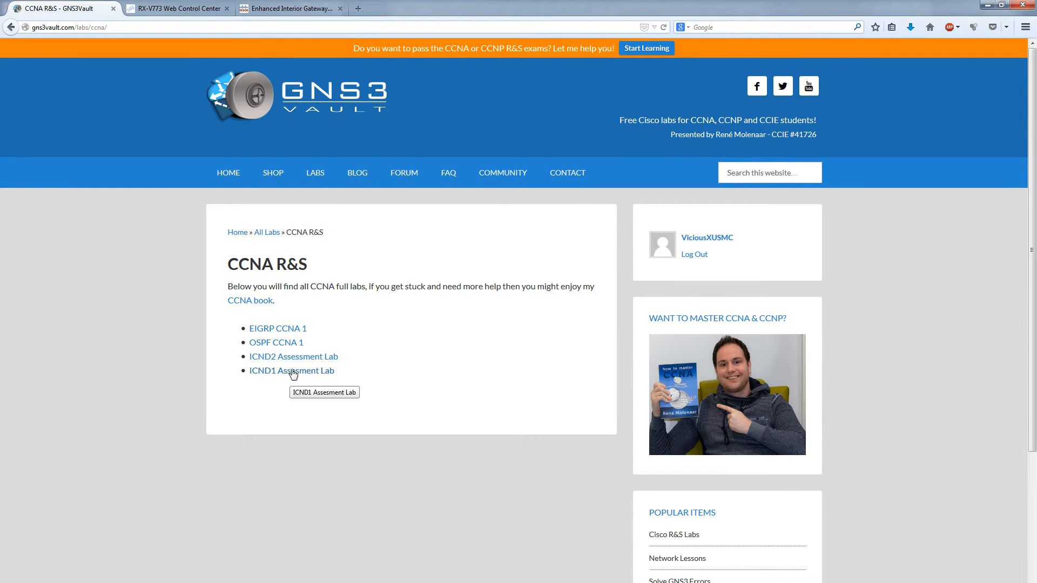
click(289, 359)
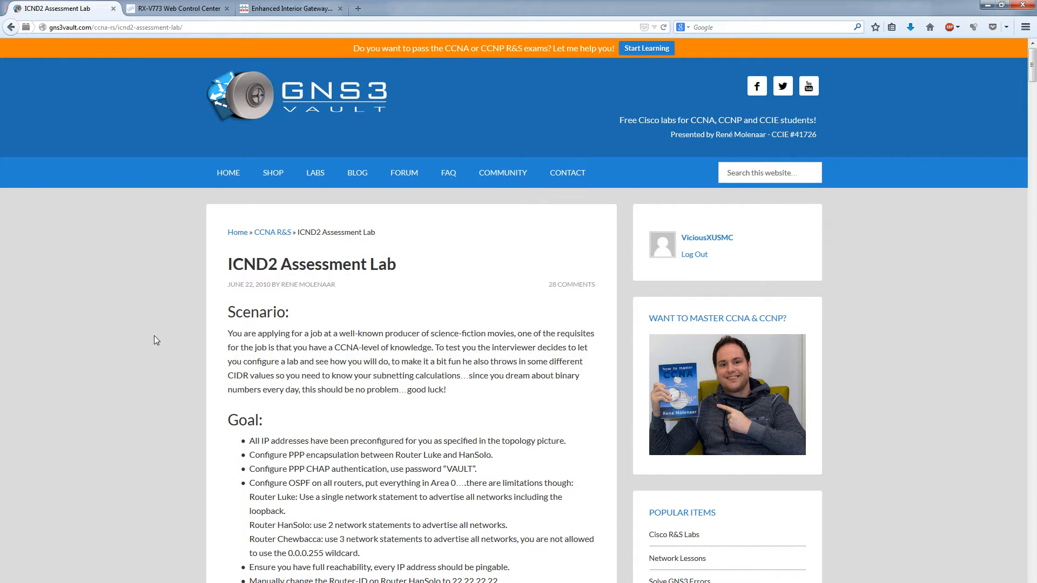
- Scroll through the ICND2 Assessment Lab scenario and its Goal list
scroll(156, 335, down, 4)
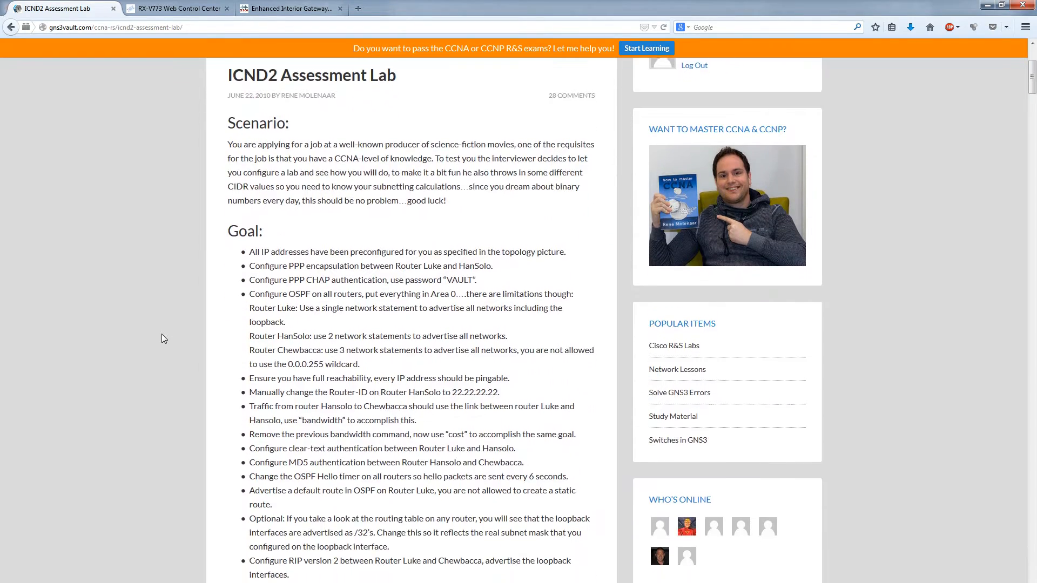
scroll(163, 339, down, 3)
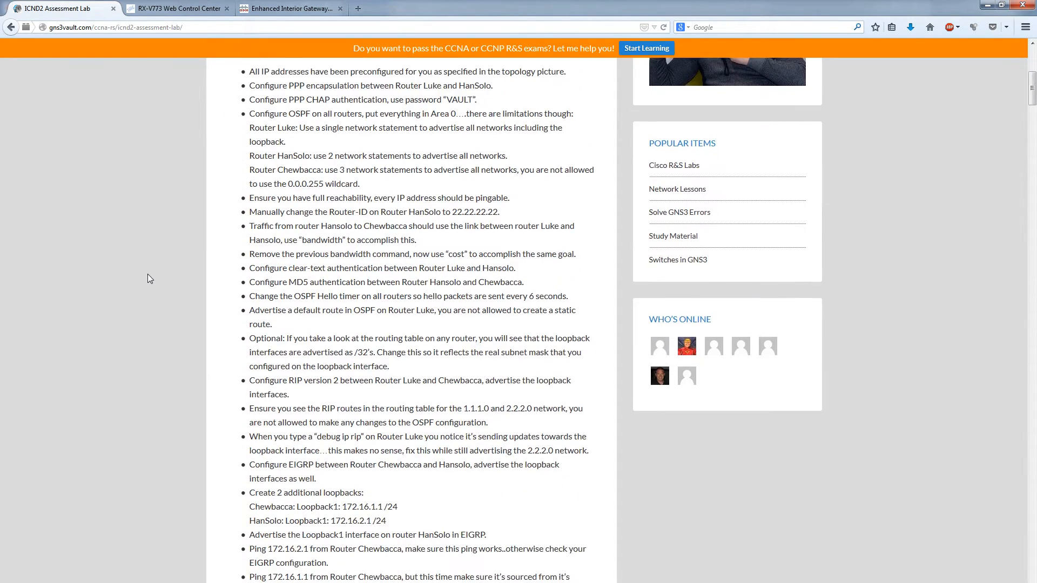
scroll(147, 275, down, 3)
scroll(160, 292, up, 3)
scroll(154, 307, down, 3)
scroll(154, 307, up, 5)
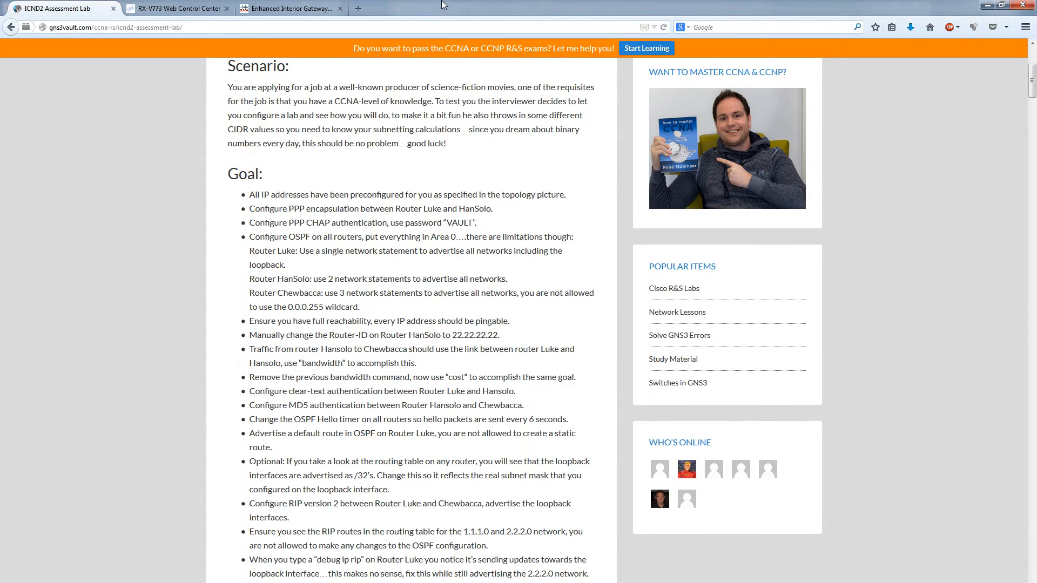
- Move Firefox aside and put Chewbacca's console into privileged EXEC mode with 'en'
drag(438, 13, 0, 65)
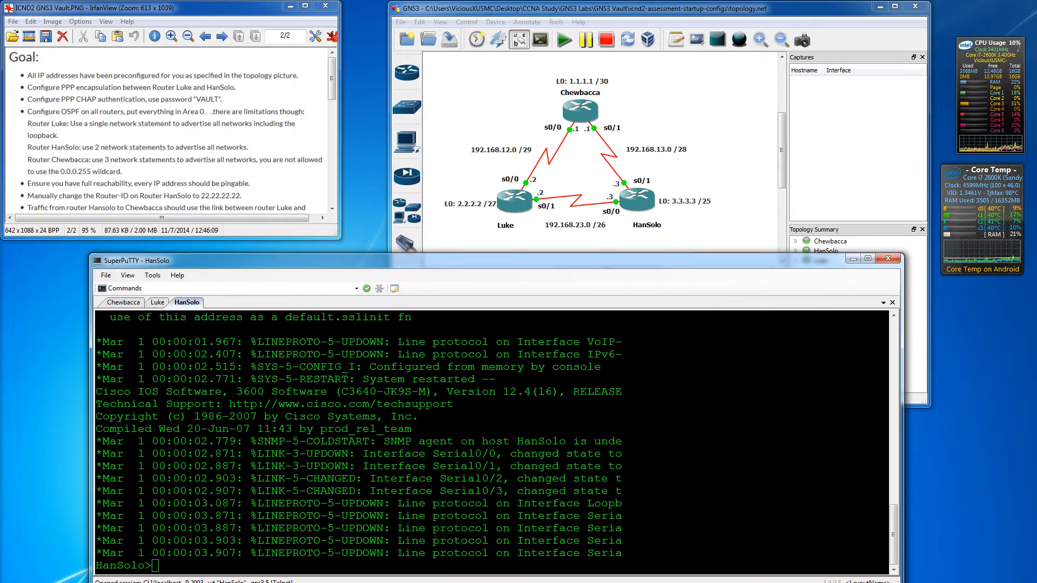
mouse_move(332, 70)
mouse_down()
mouse_move(326, 112)
mouse_move(326, 64)
mouse_up()
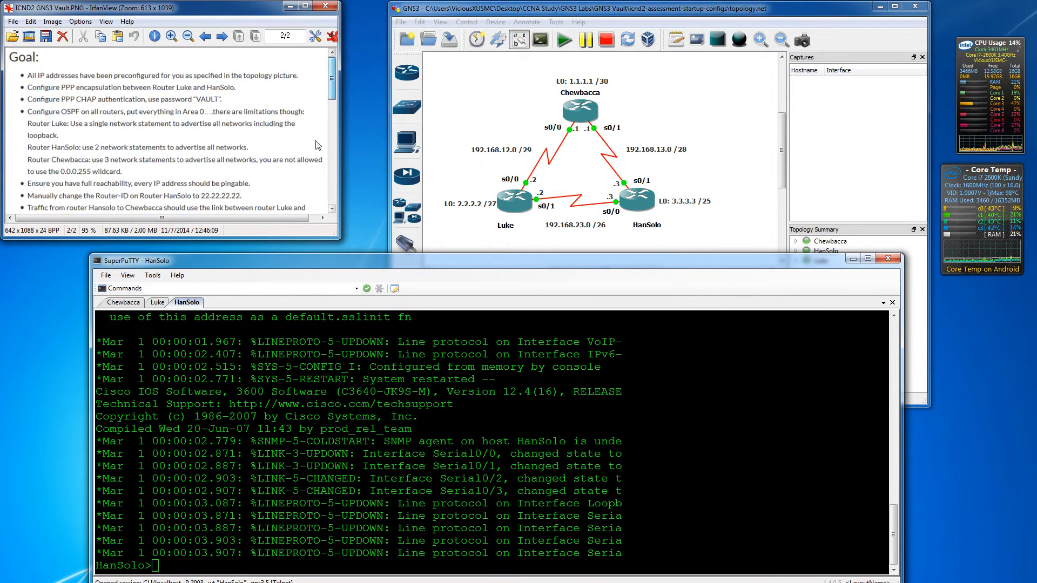
click(125, 303)
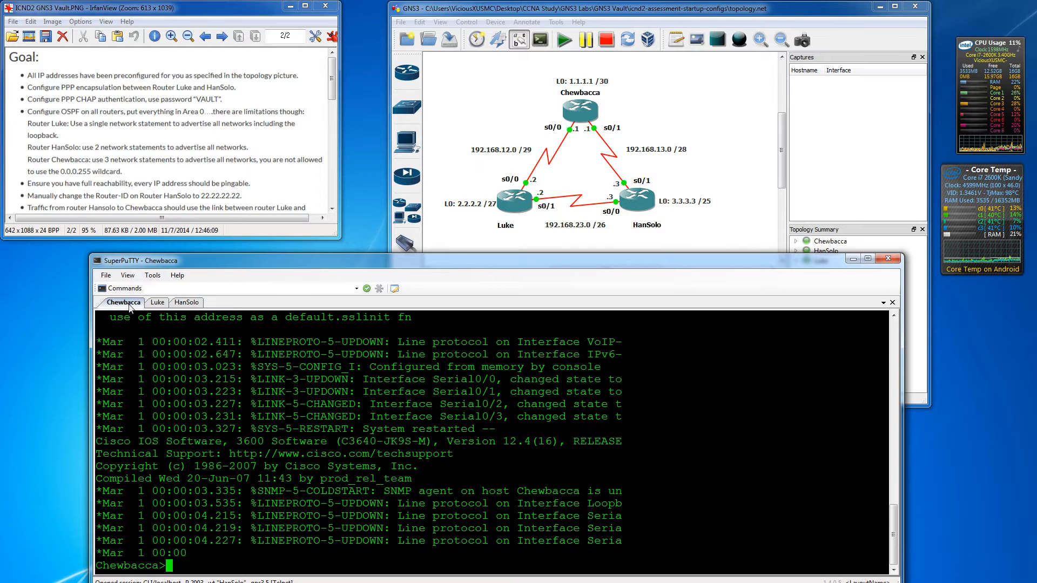
text(en)
key(Return)
key(Return)
key(Return)
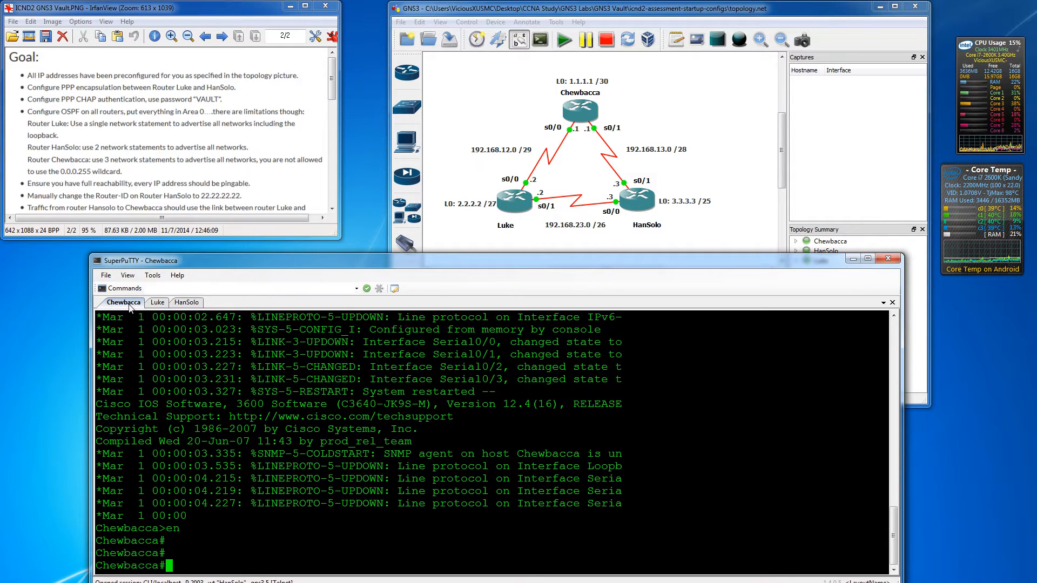
- Enter privileged EXEC mode with 'en' on the Luke and HanSolo consoles
click(157, 303)
key(Return)
key(Return)
key(Return)
key(Return)
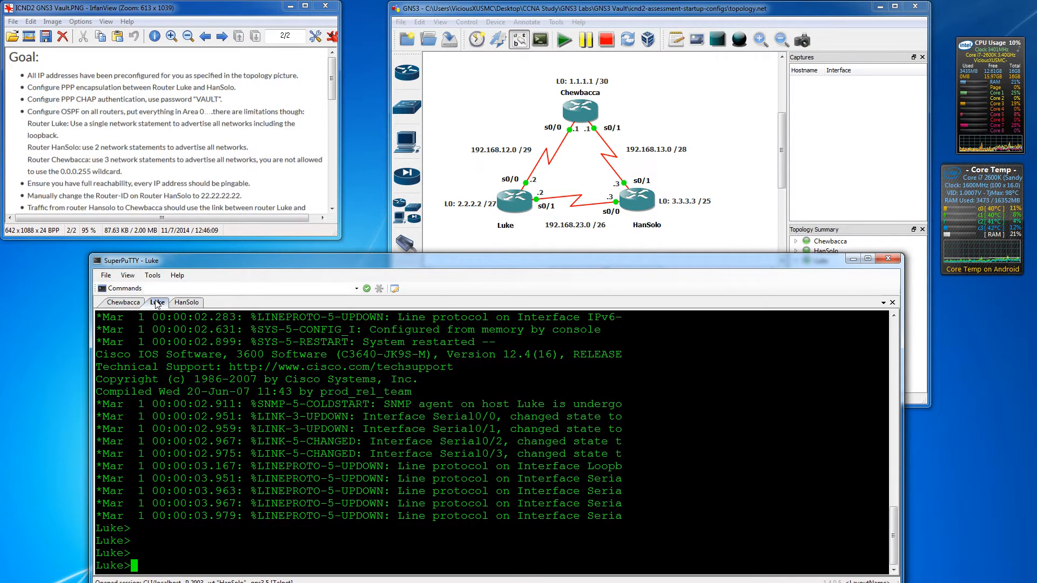
text(en)
key(Return)
key(Return)
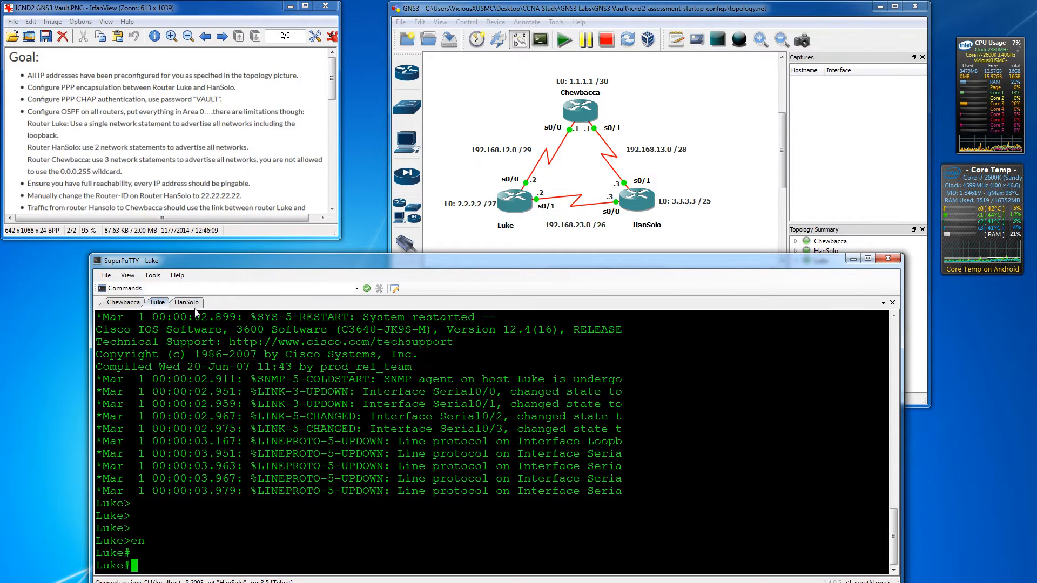
click(187, 302)
key(Return)
key(Return)
text(en)
key(Return)
key(Return)
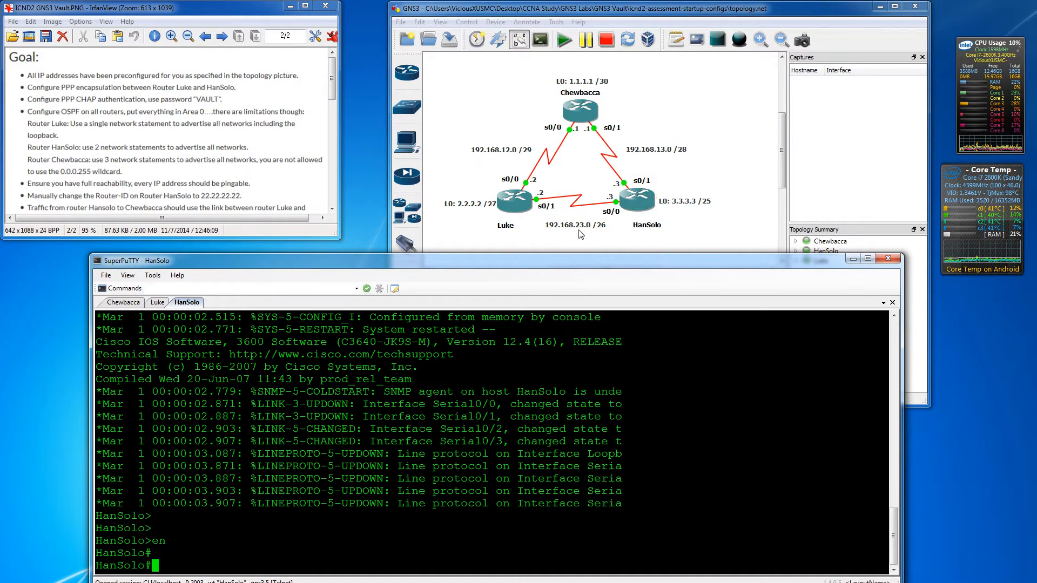
- On Luke, set encapsulation ppp on interface Serial0/1
click(158, 302)
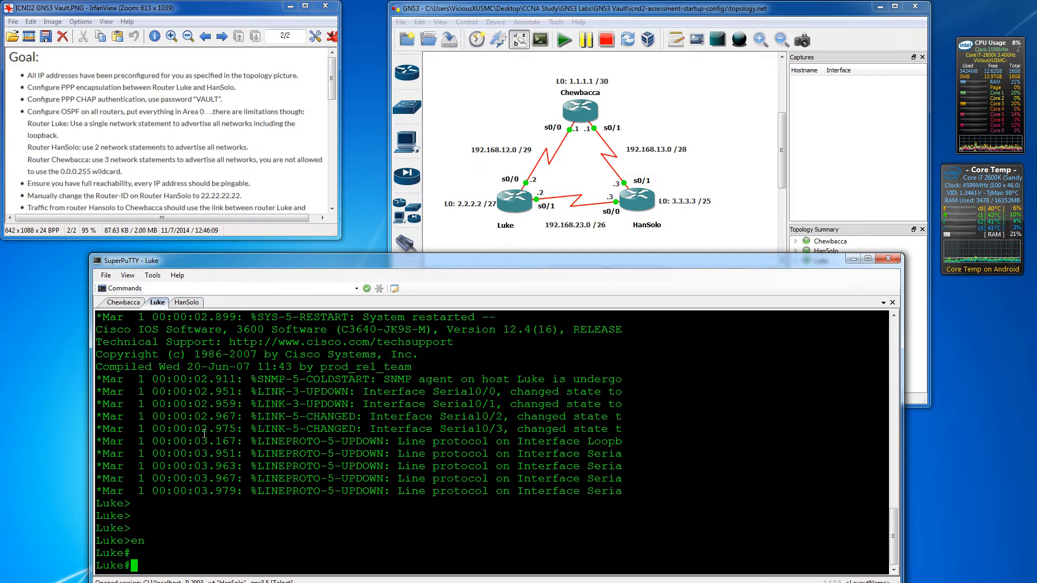
text(conf t)
key(Return)
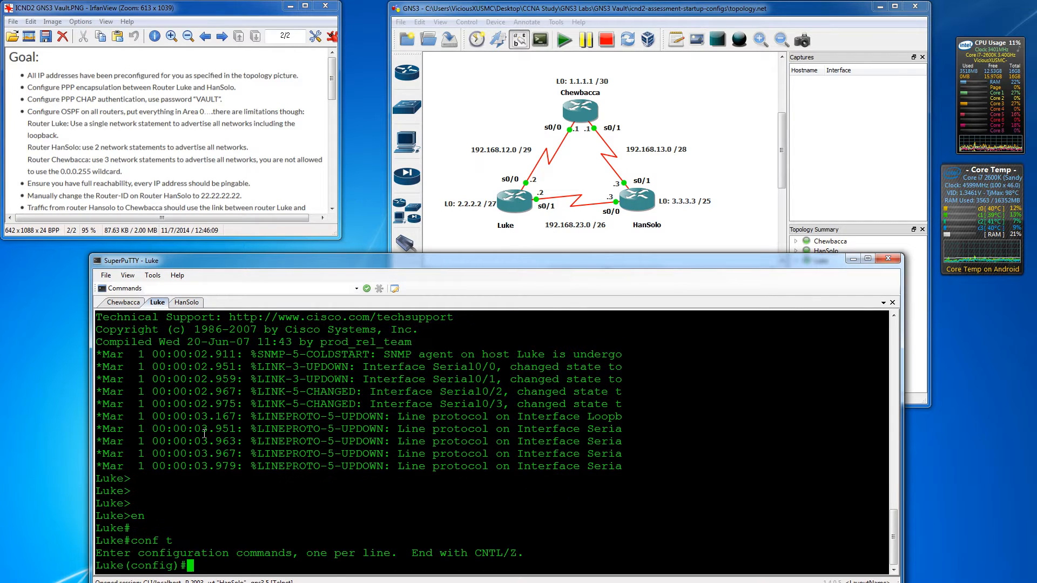
key(Return)
key(Return)
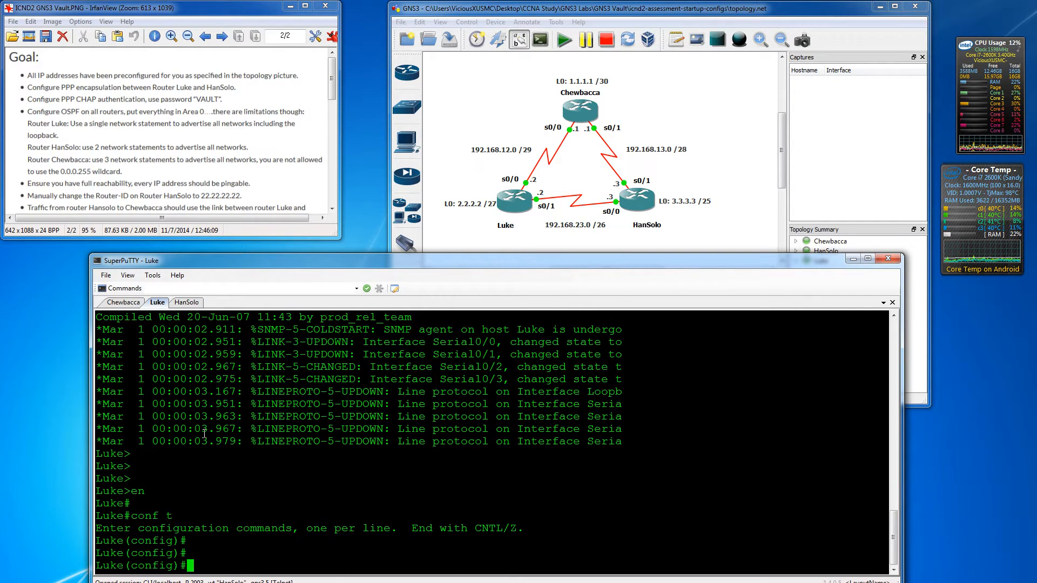
text(int s0/1)
key(Return)
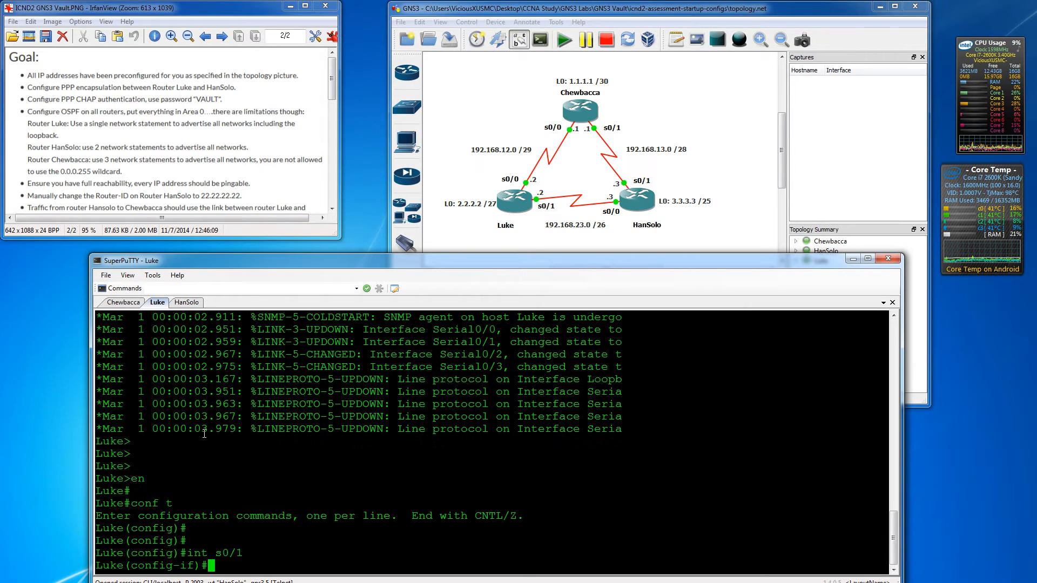
text(enc)
key(Tab)
text(pp)
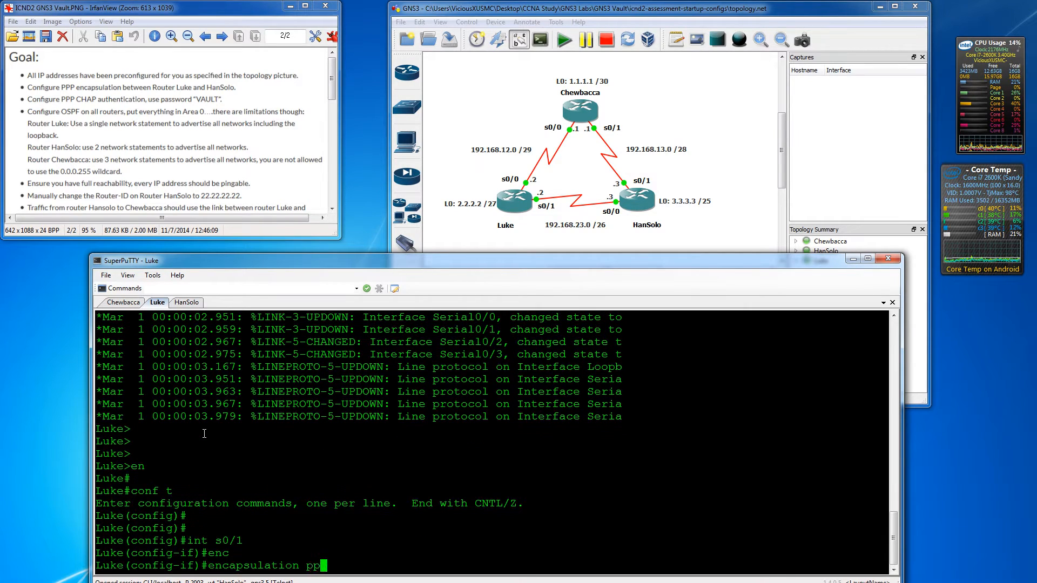
text(p)
key(Return)
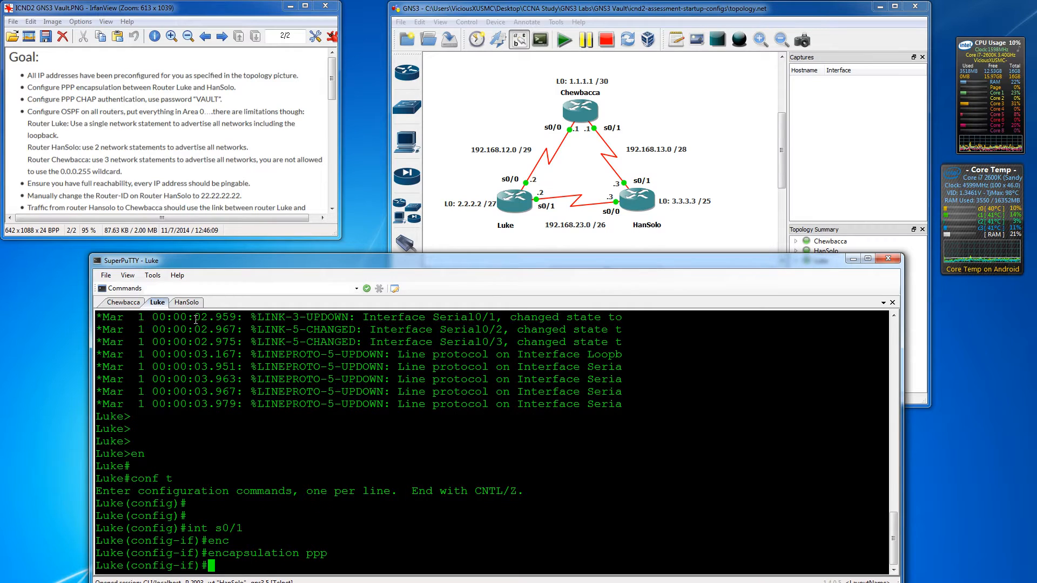
- On HanSolo, set encapsulation ppp on interface Serial0/0
click(195, 304)
key(Return)
key(Return)
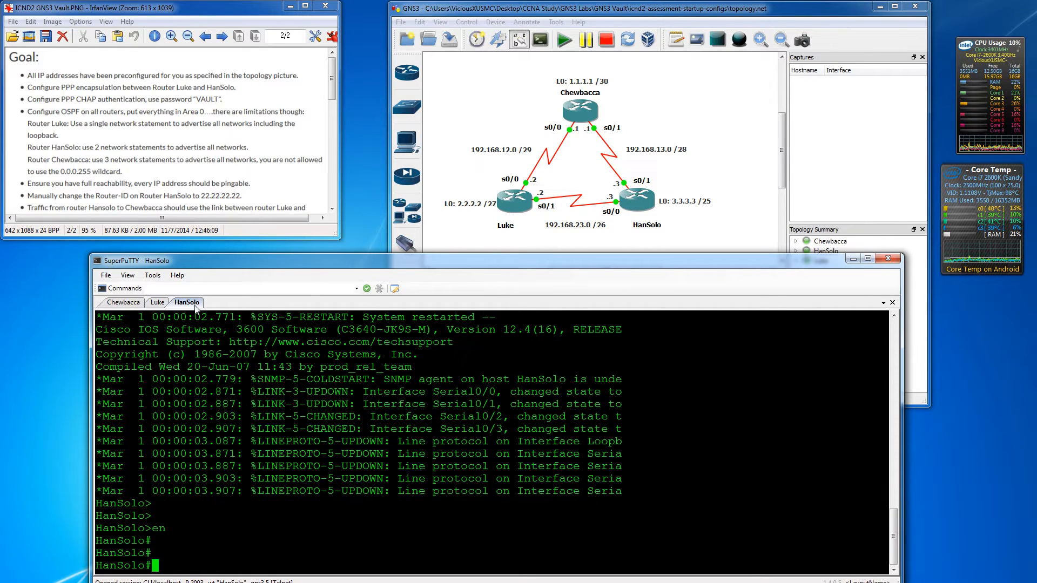
text(int s0/0)
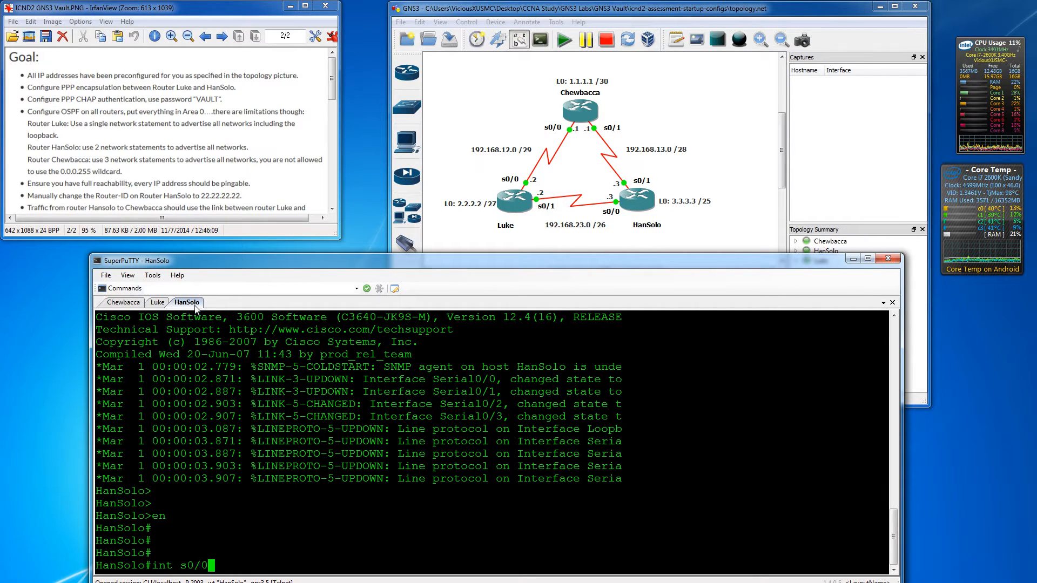
key(BackSpace)
key(BackSpace)
key(BackSpace)
key(BackSpace)
key(BackSpace)
key(BackSpace)
key(BackSpace)
key(BackSpace)
text(conf t)
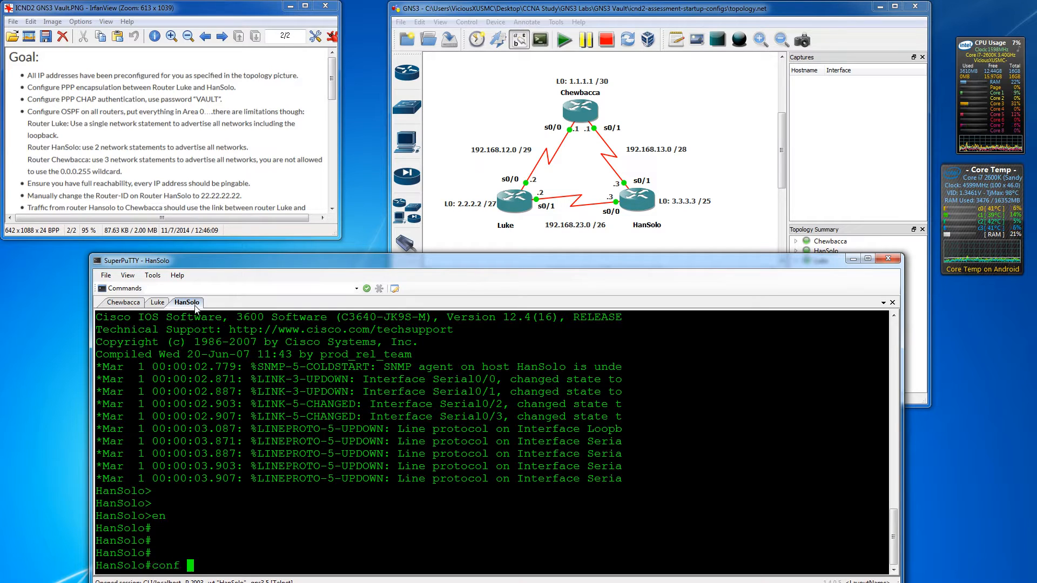
key(Return)
text(int s0/0)
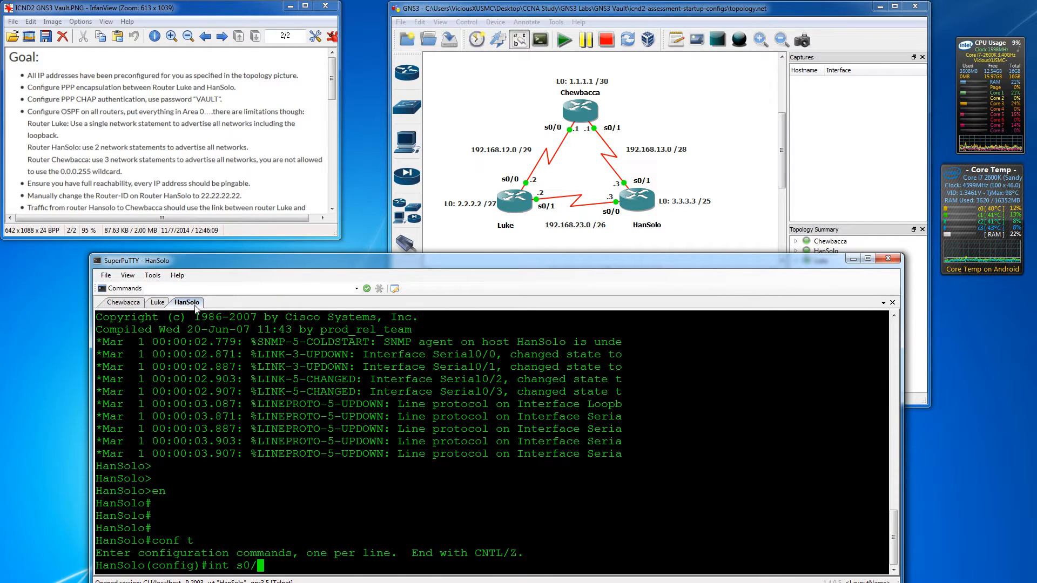
key(Return)
text(enc)
key(Tab)
text(ppp)
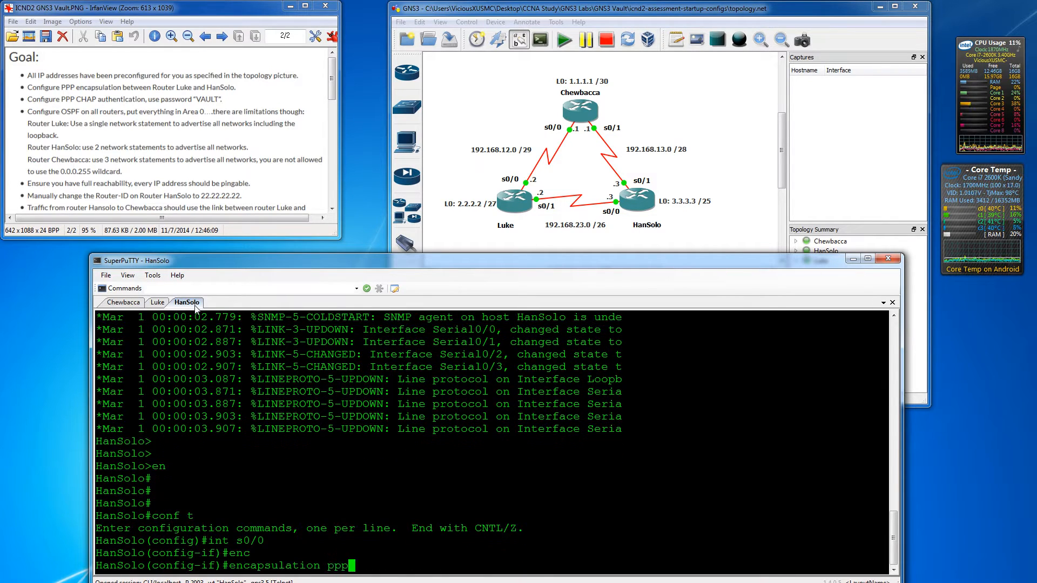
key(Return)
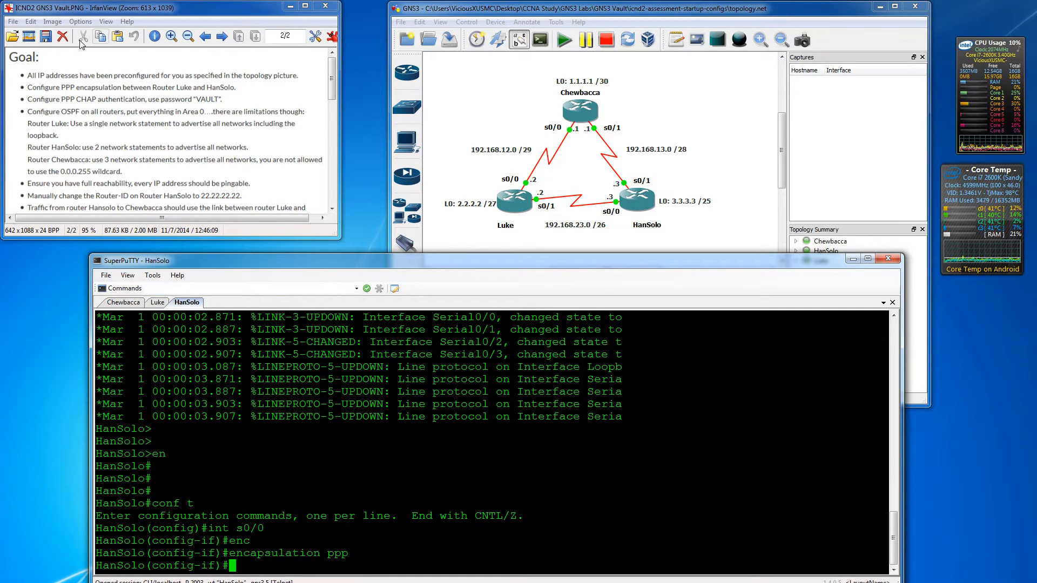
- Open IrfanView's Paint dialog and strike through the finished goal bullets in red with the brush
click(31, 21)
click(59, 63)
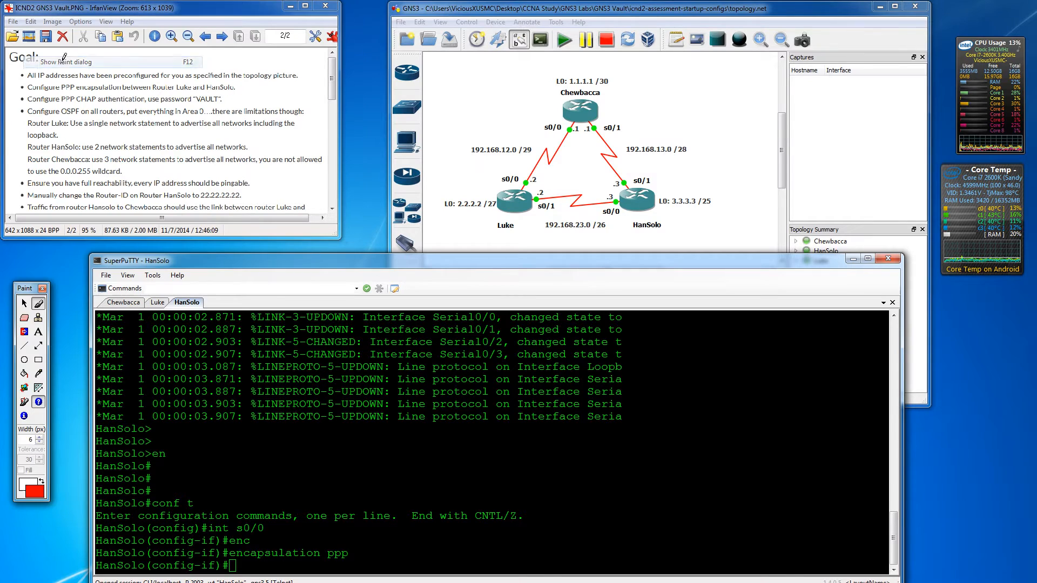
click(39, 304)
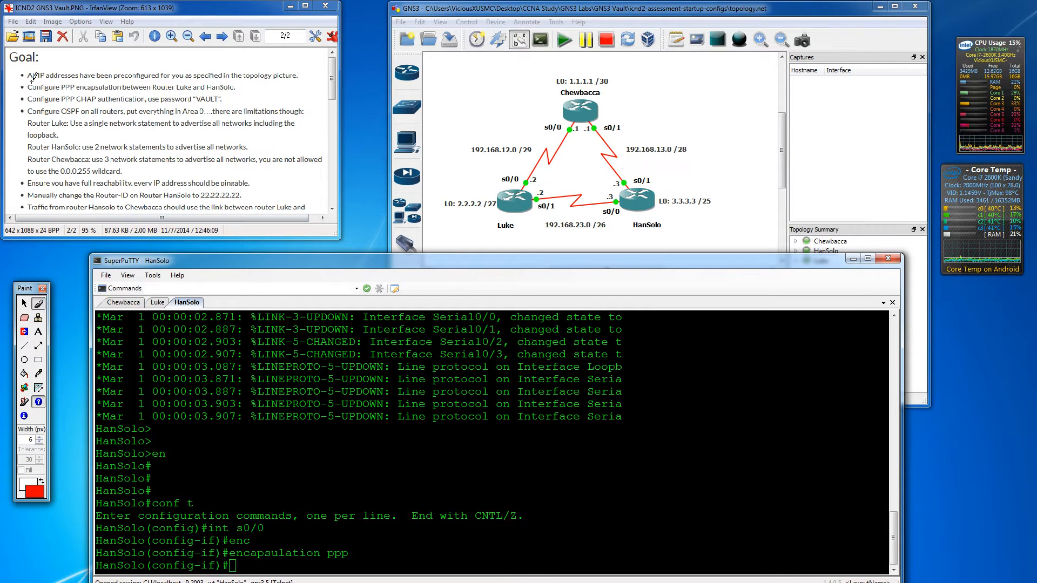
drag(15, 75, 51, 85)
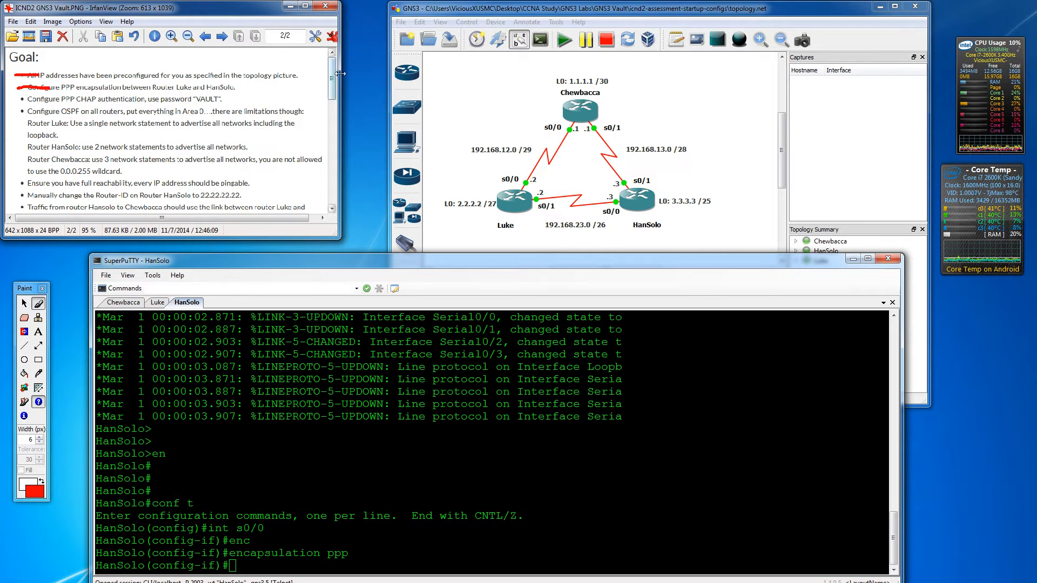
drag(329, 79, 330, 93)
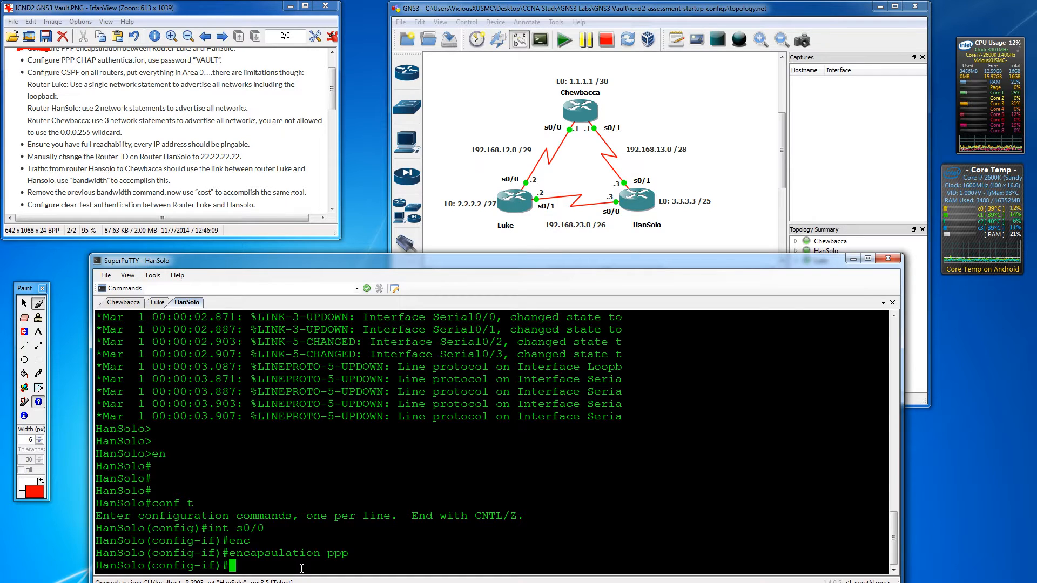
- Enable 'ppp authentication chap' on HanSolo's Serial0/0
key(Return)
key(Return)
key(Return)
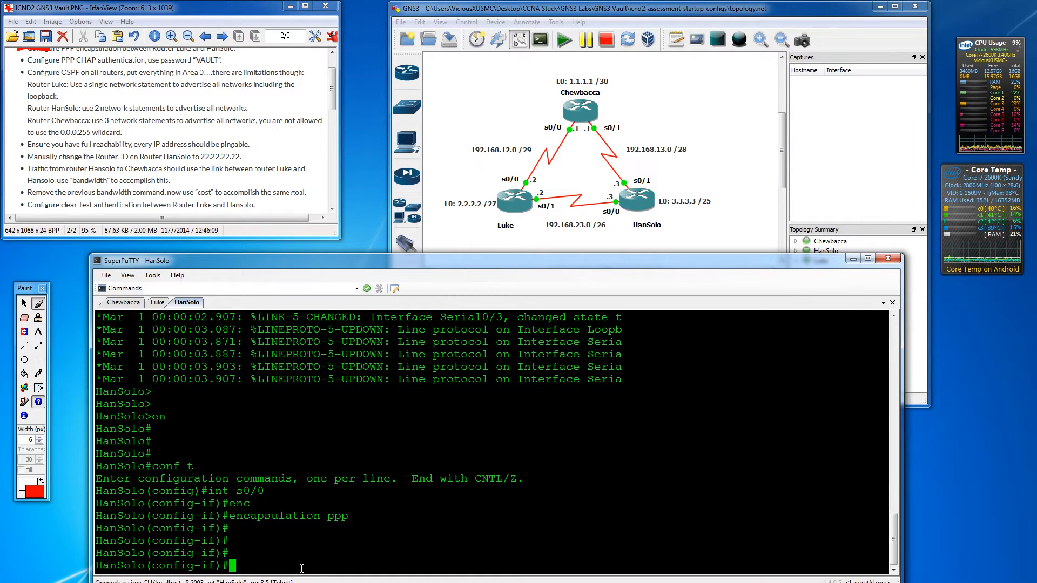
text(ppp au)
key(Tab)
text(th)
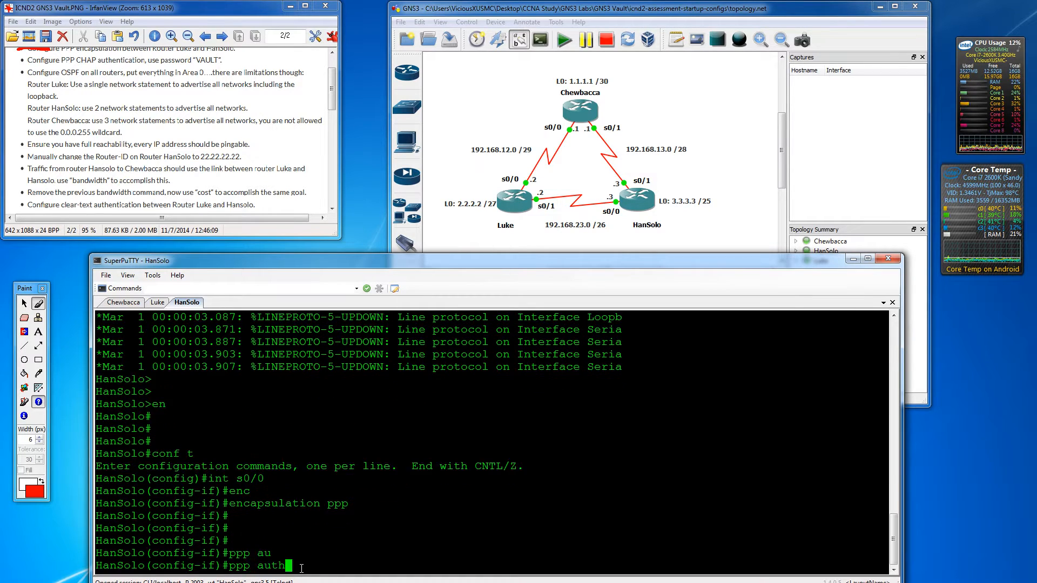
text(en)
key(Tab)
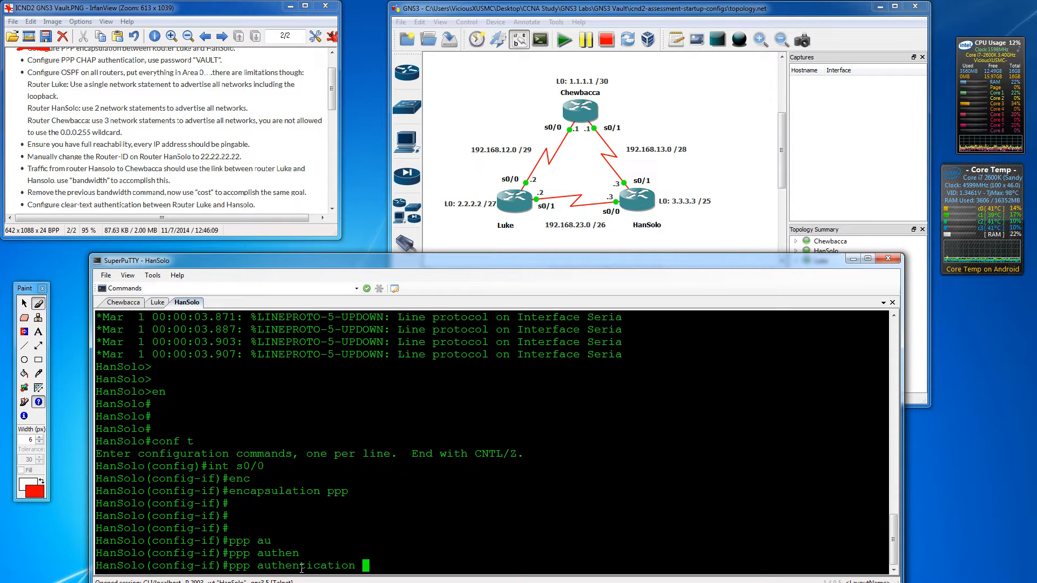
text(?)
text(chap)
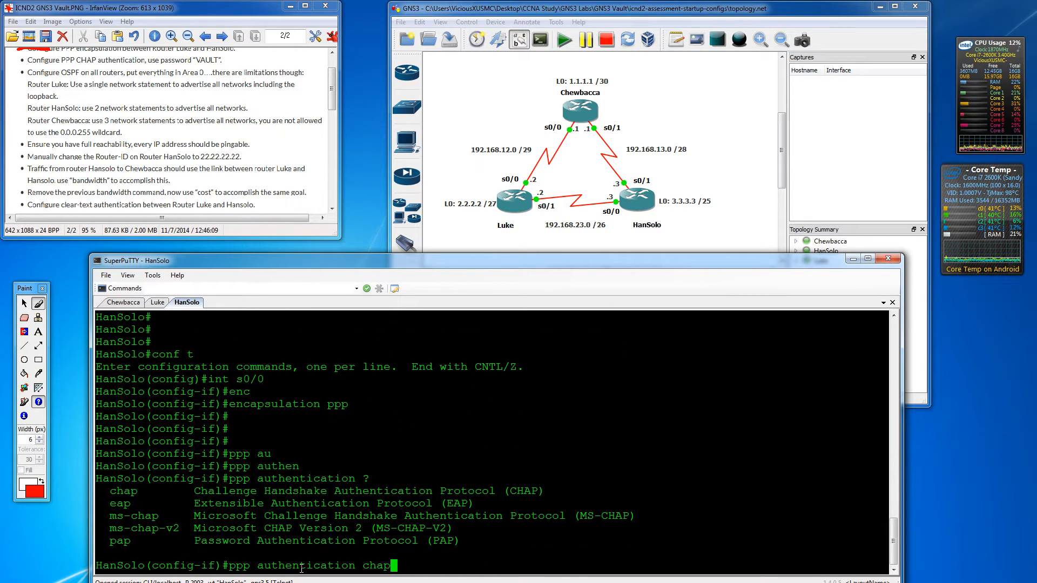
key(Return)
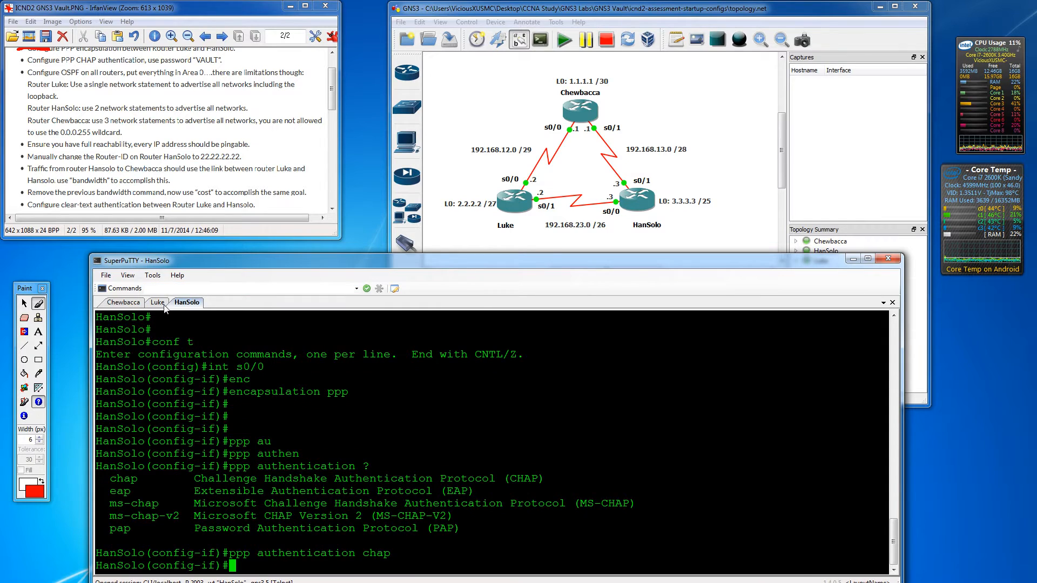
- Enable 'ppp authentication chap' on Luke's Serial0/1
click(161, 304)
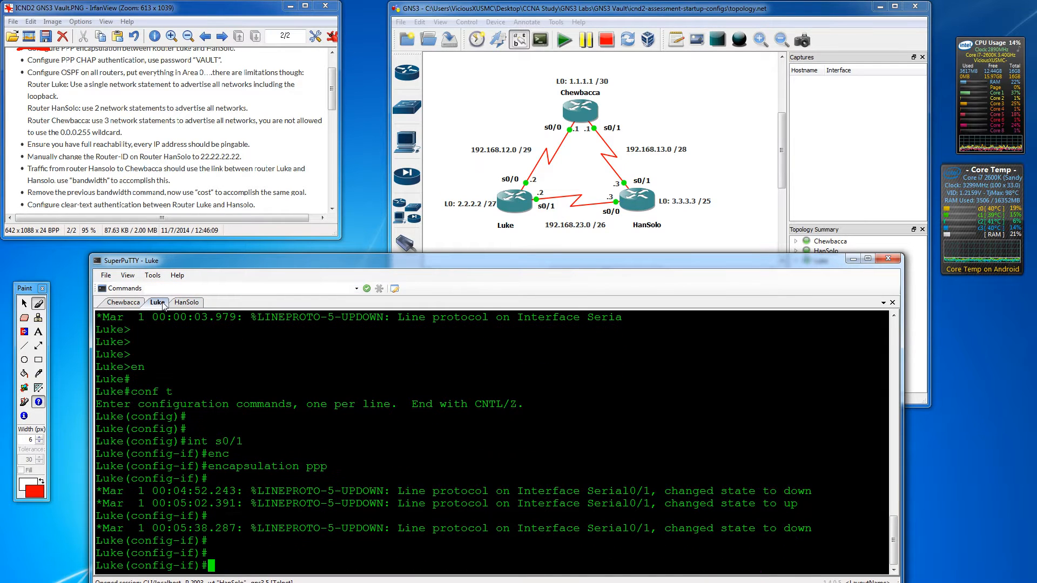
text(ppp authen)
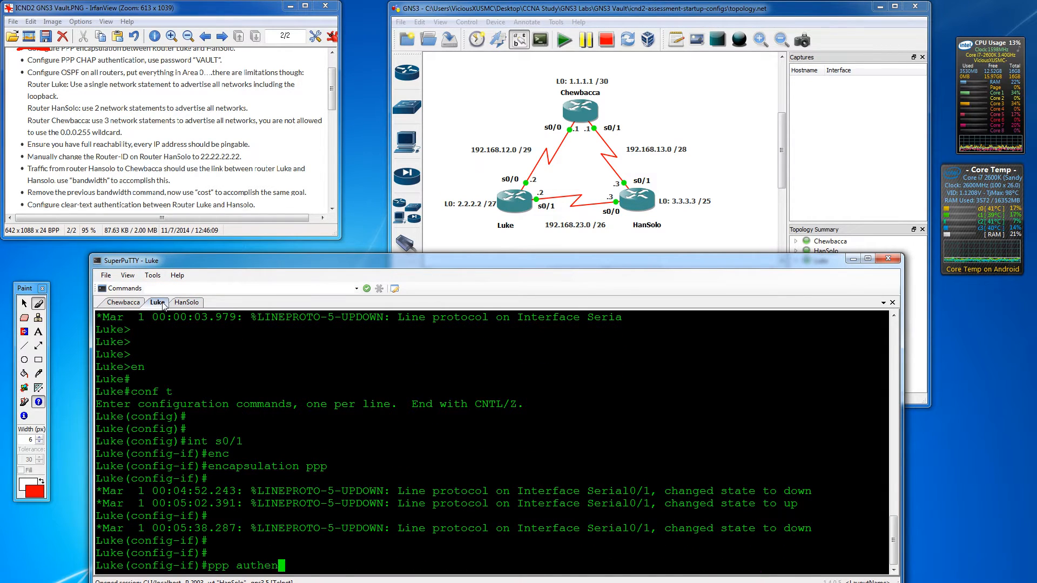
key(Tab)
text(chap)
key(Return)
key(Return)
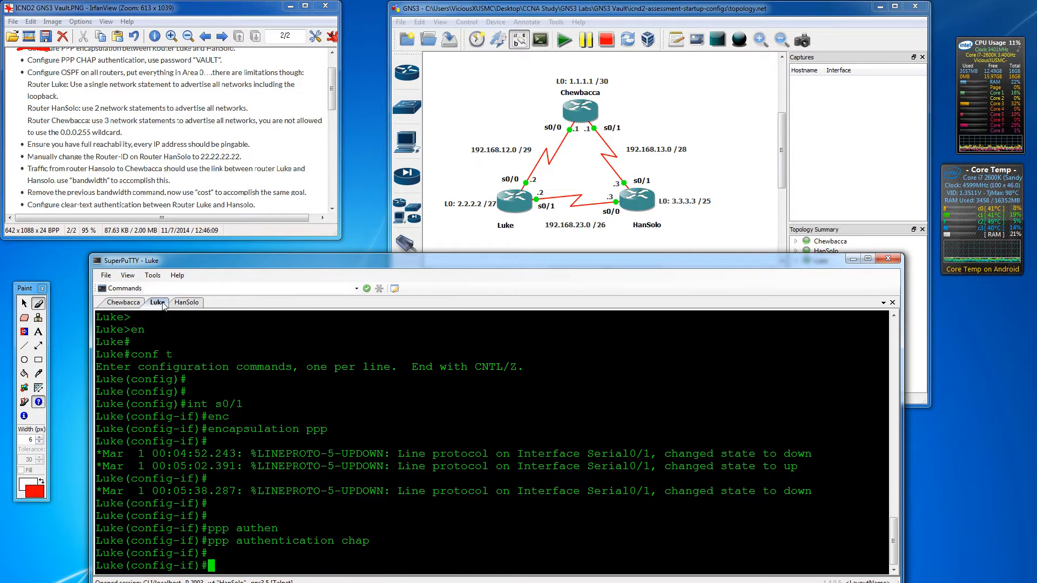
key(Return)
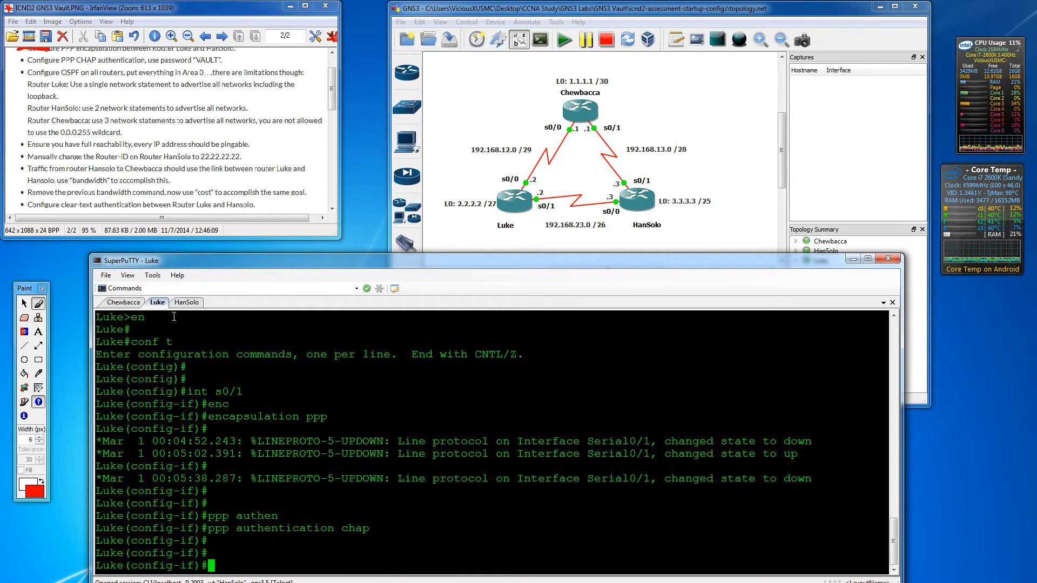
- Exit Luke twice back to the privileged EXEC prompt
text(exit)
key(Return)
key(Return)
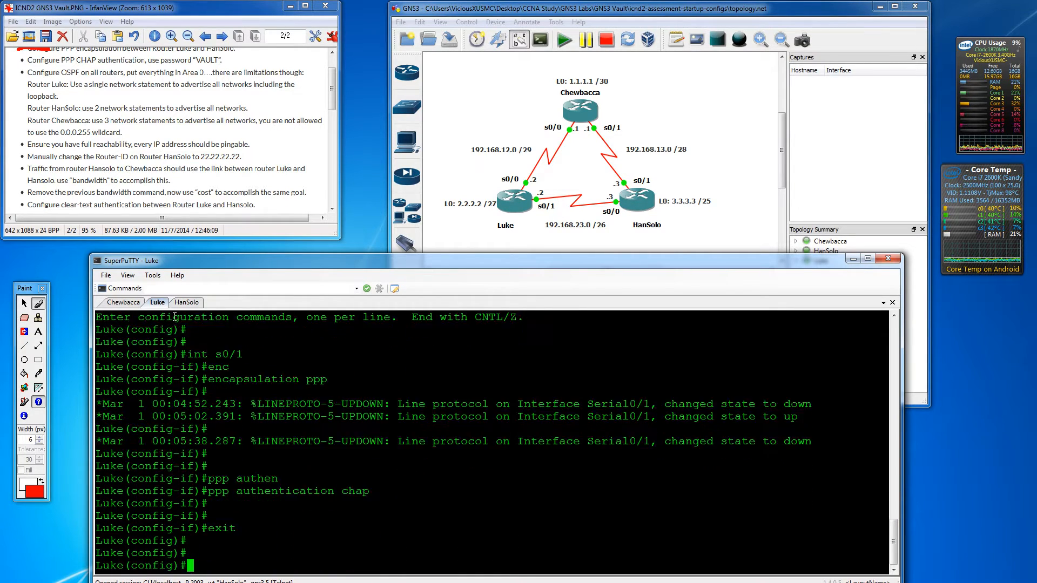
text(exit)
key(Return)
key(Return)
key(Return)
key(Return)
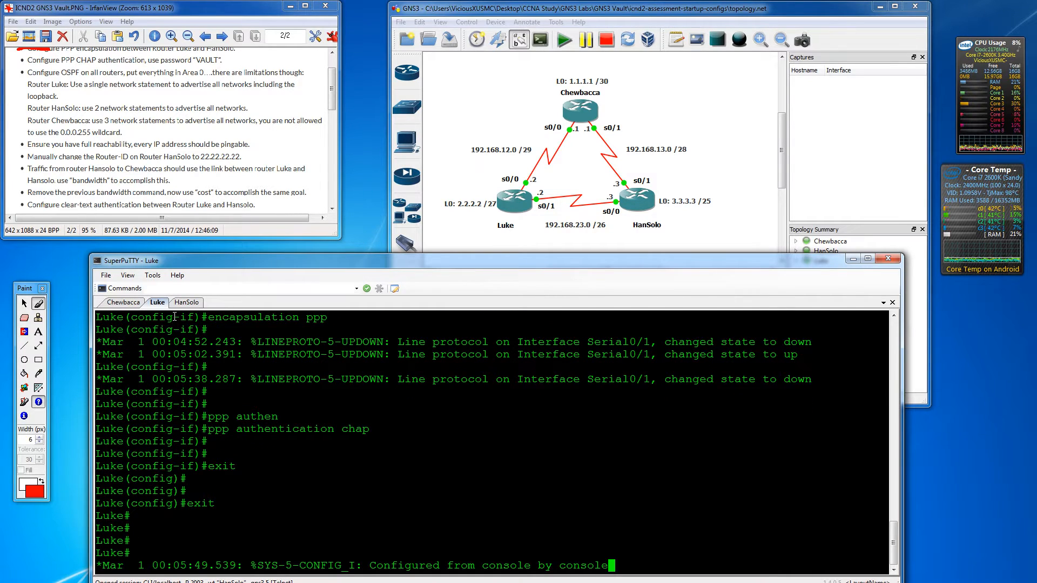
key(Return)
key(Return)
key(Return)
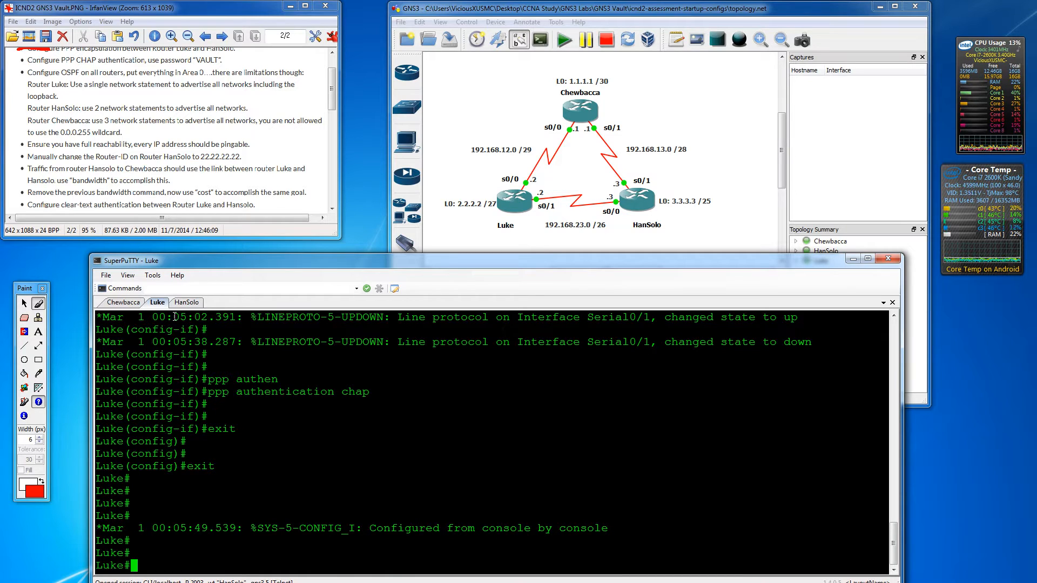
text(user)
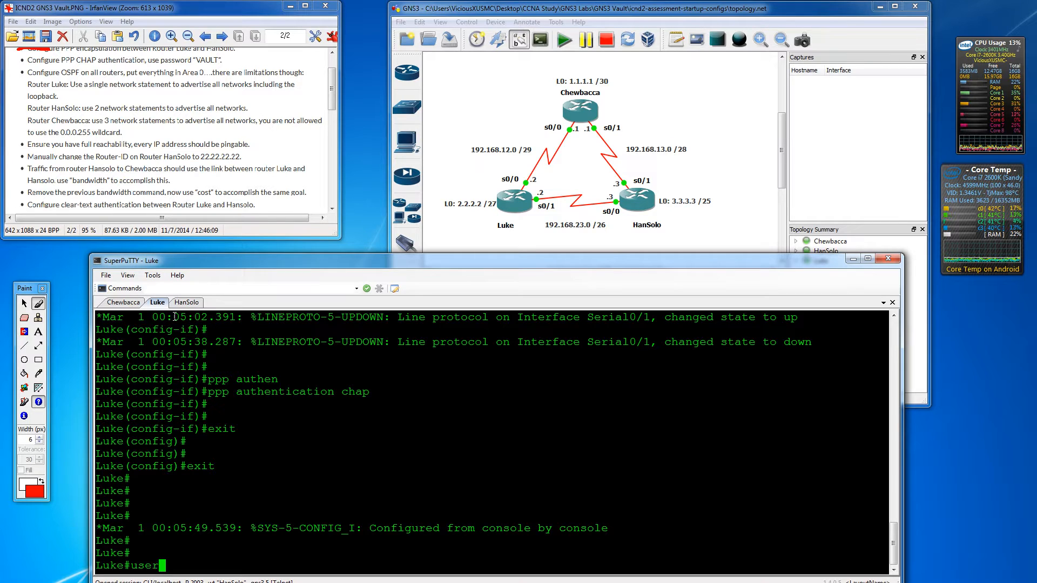
key(BackSpace)
key(BackSpace)
key(BackSpace)
key(BackSpace)
- On Luke, create username HanSolo with the shared CHAP password
key(Return)
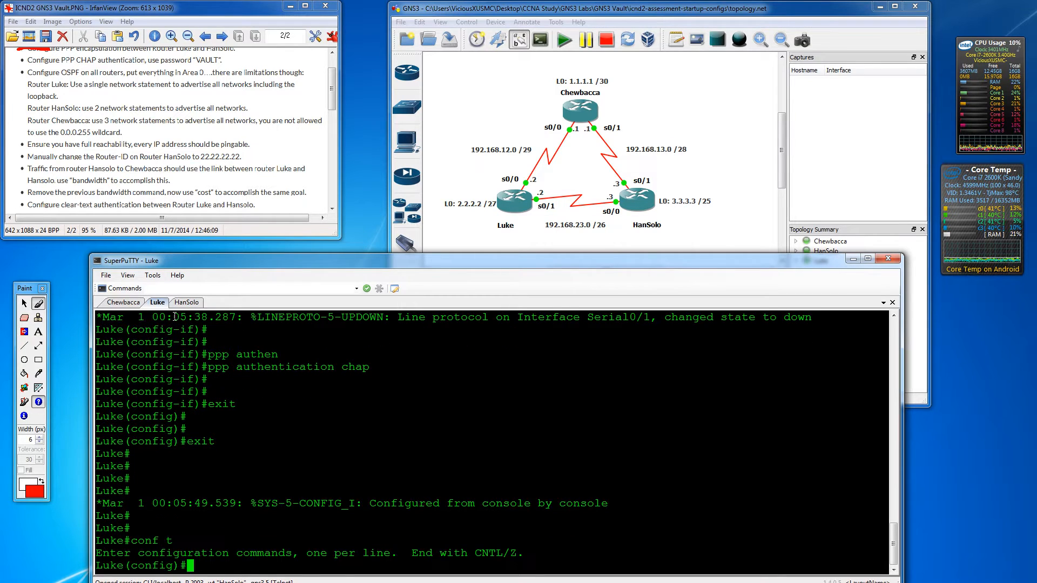
key(Tab)
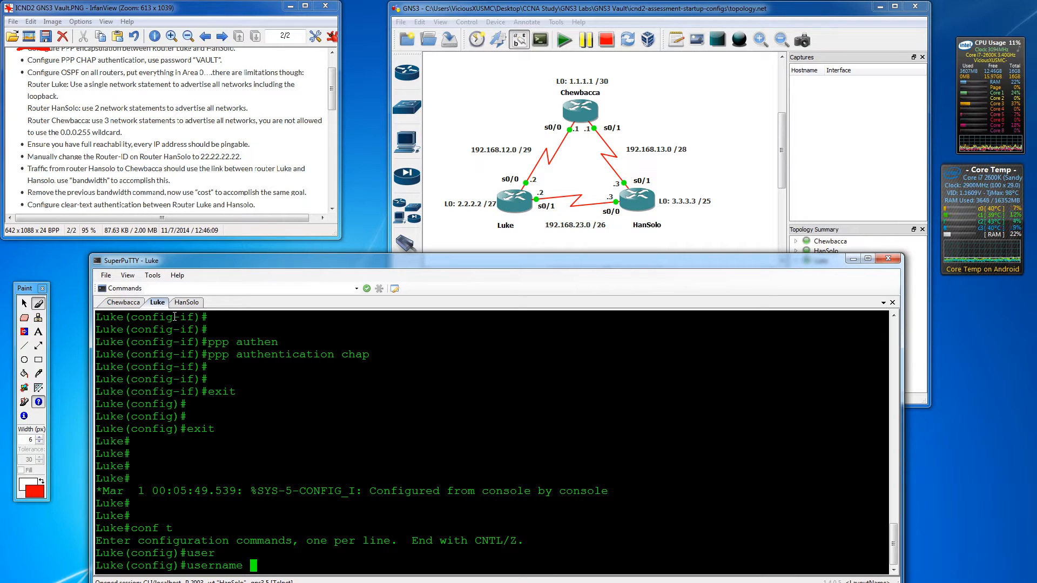
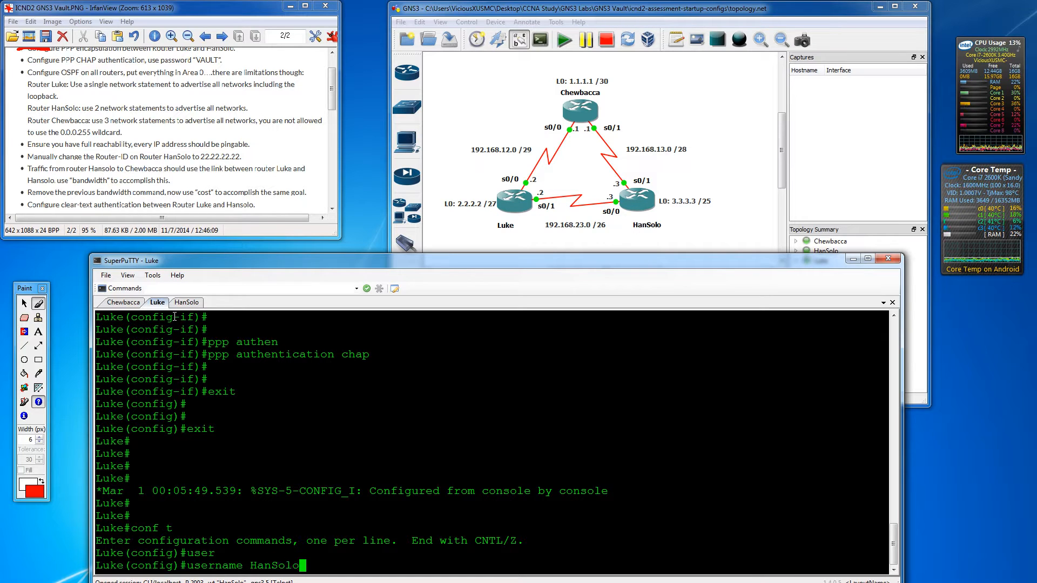
key(Tab)
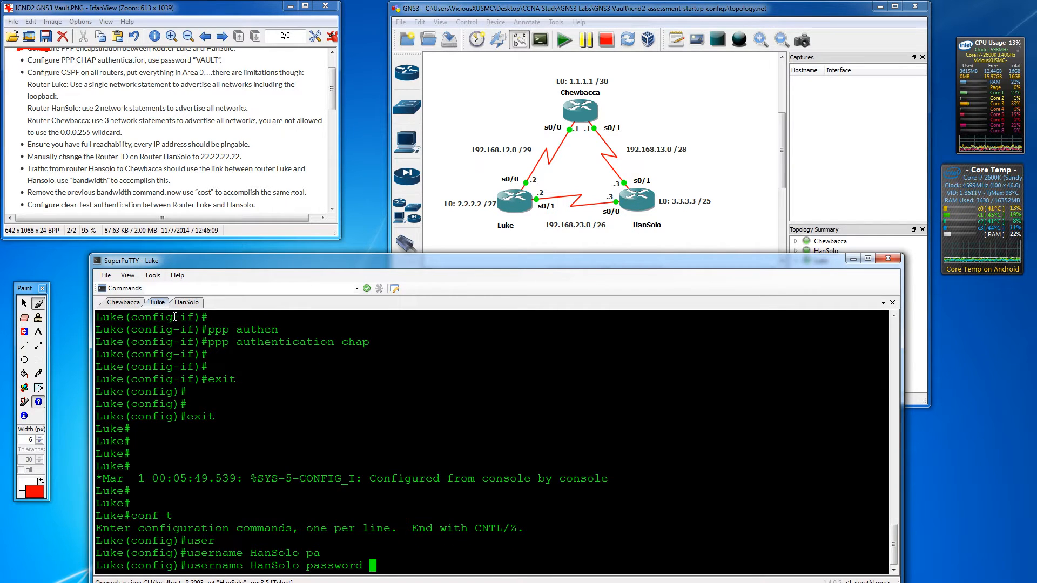
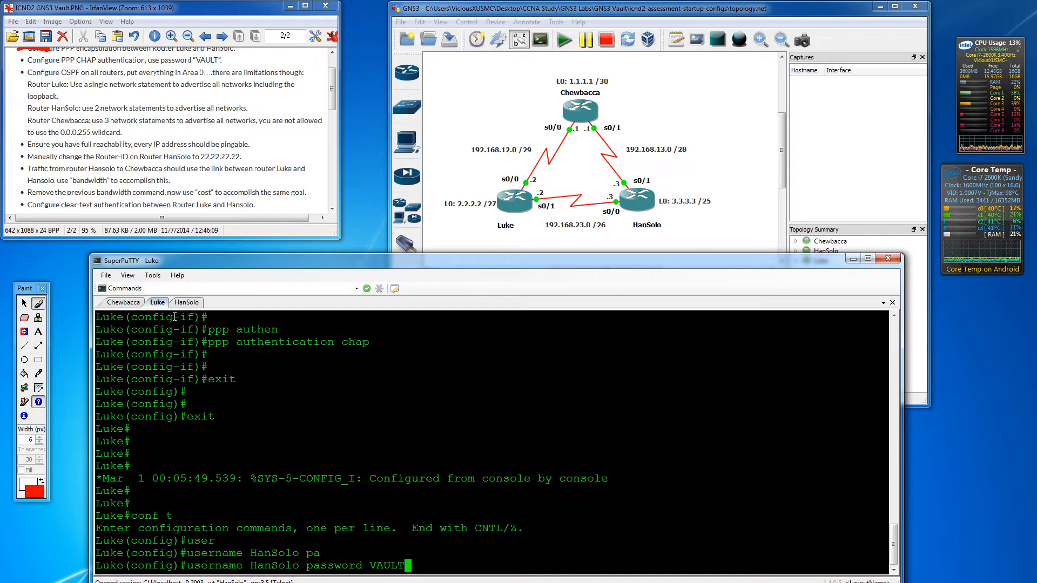
key(Return)
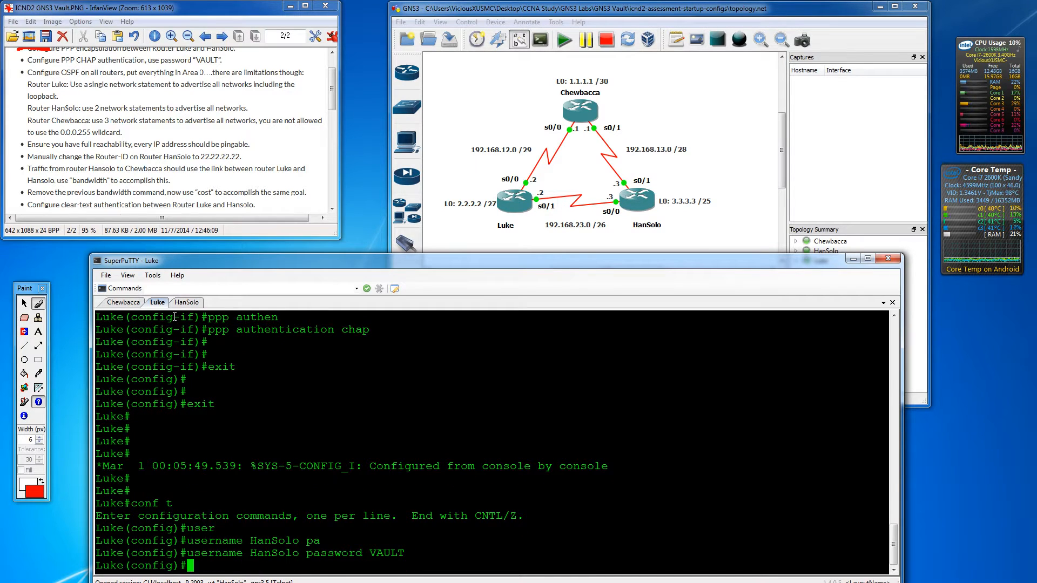
- Exit HanSolo's console back to privileged EXEC mode
click(193, 303)
key(Return)
key(Return)
key(Return)
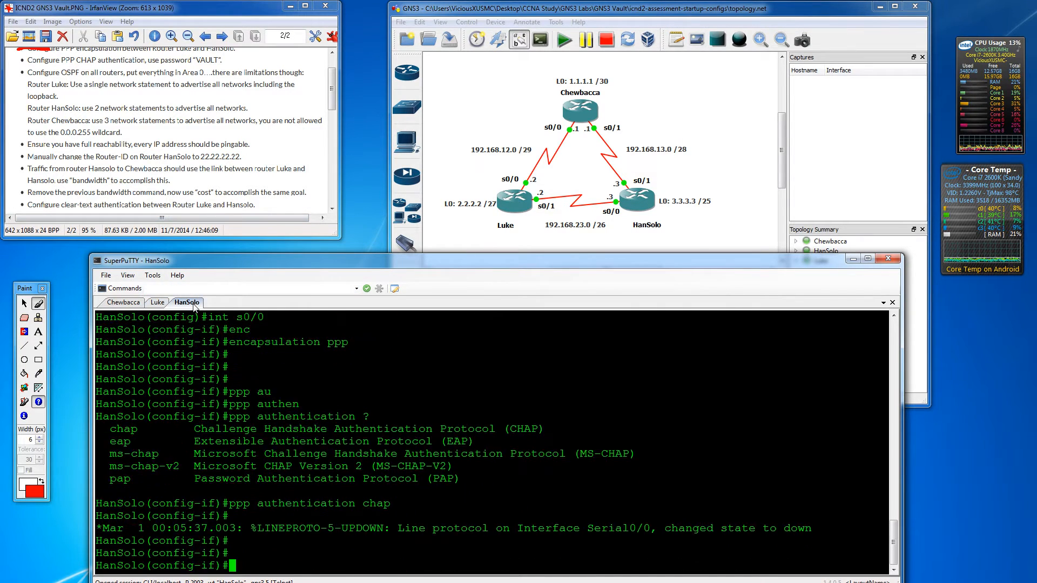
text(exit)
key(Return)
key(Return)
text(exit)
key(Return)
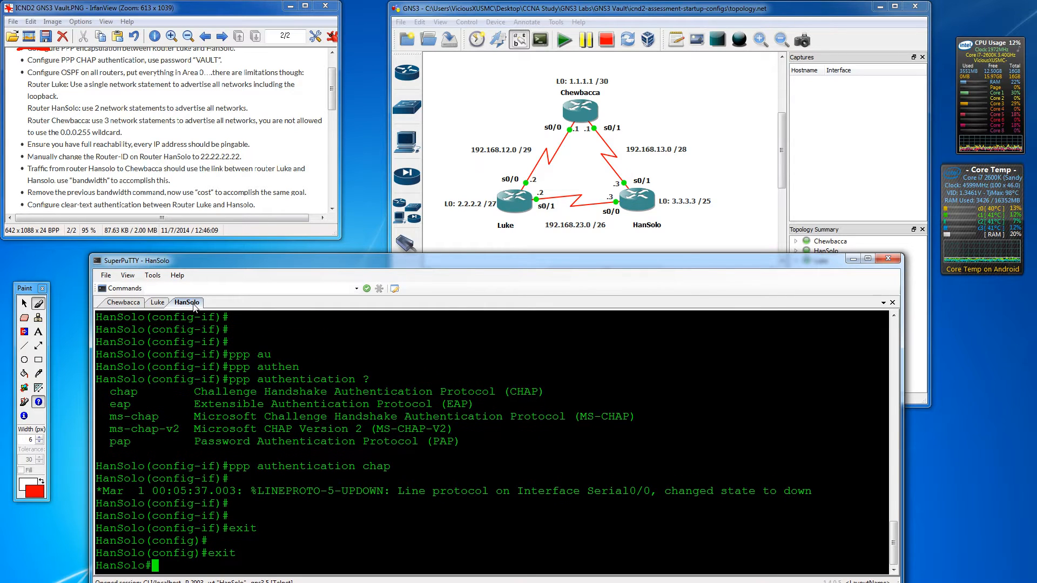
key(Return)
key(Return)
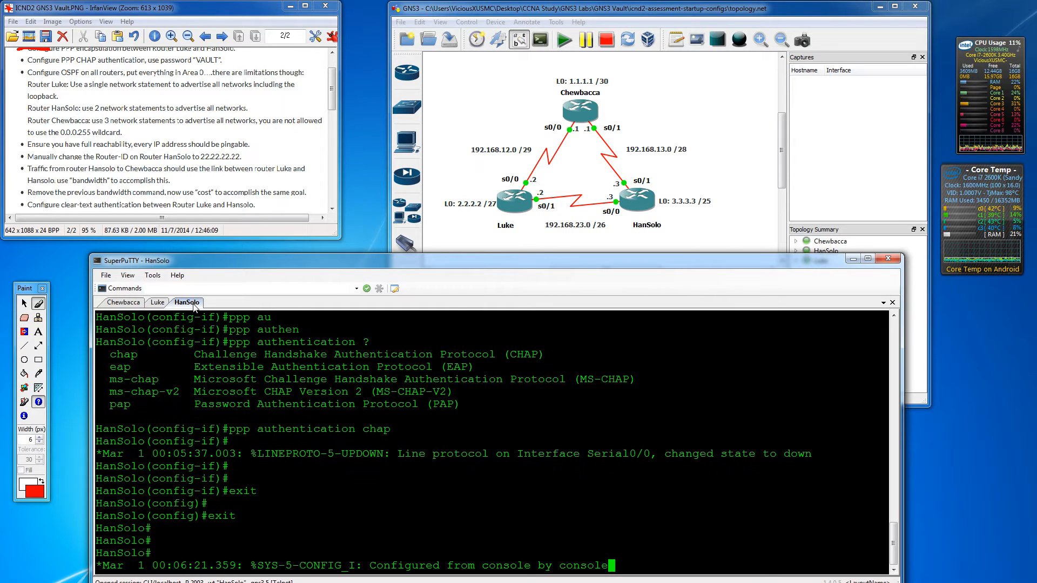
key(Return)
key(Return)
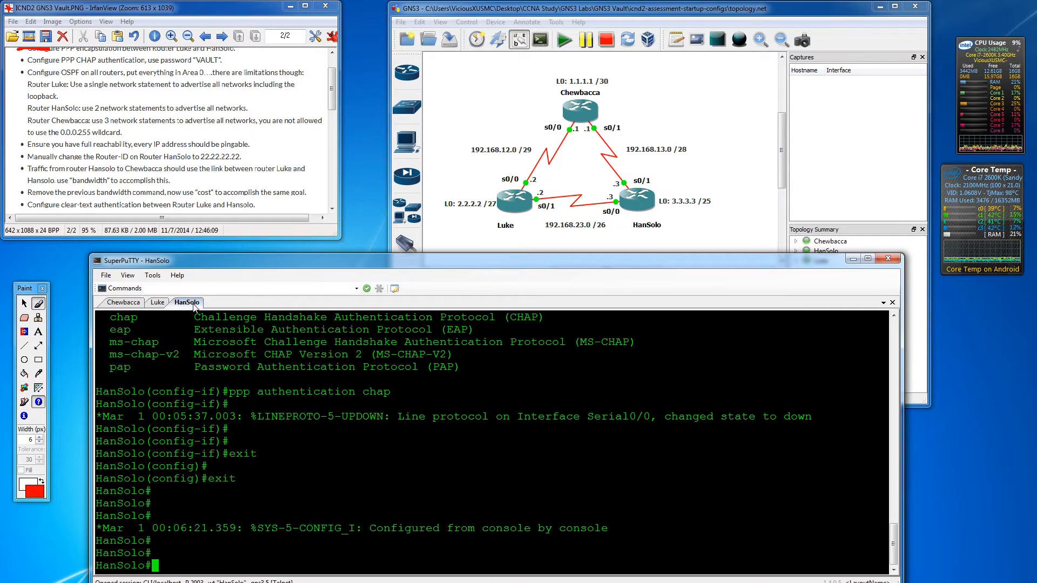
- On HanSolo, create username Luke with the shared CHAP password so Serial0/0 comes up
text(suern)
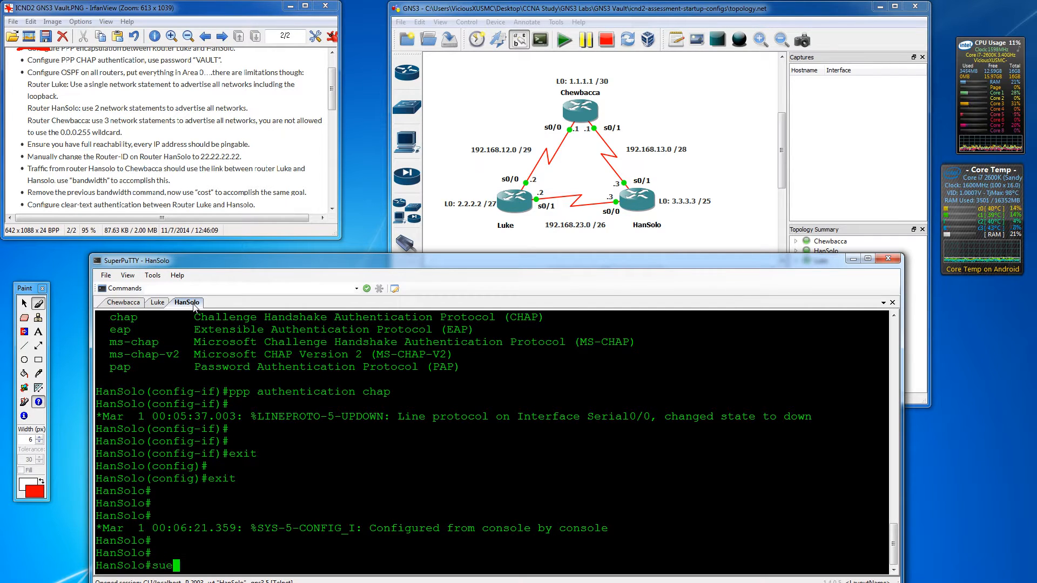
key(BackSpace)
key(BackSpace)
key(BackSpace)
key(BackSpace)
key(BackSpace)
text(user)
key(Tab)
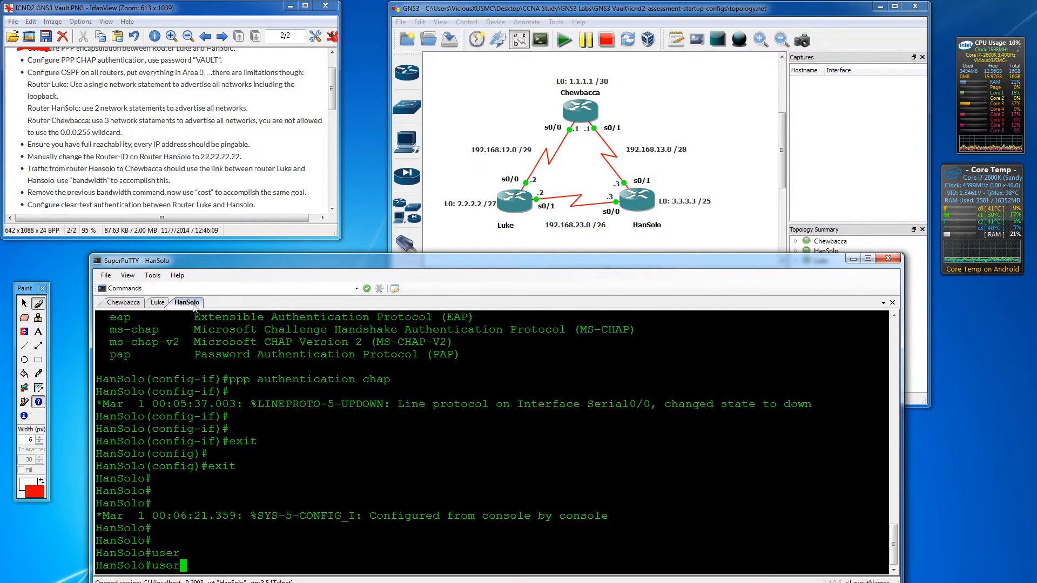
text(na)
key(Tab)
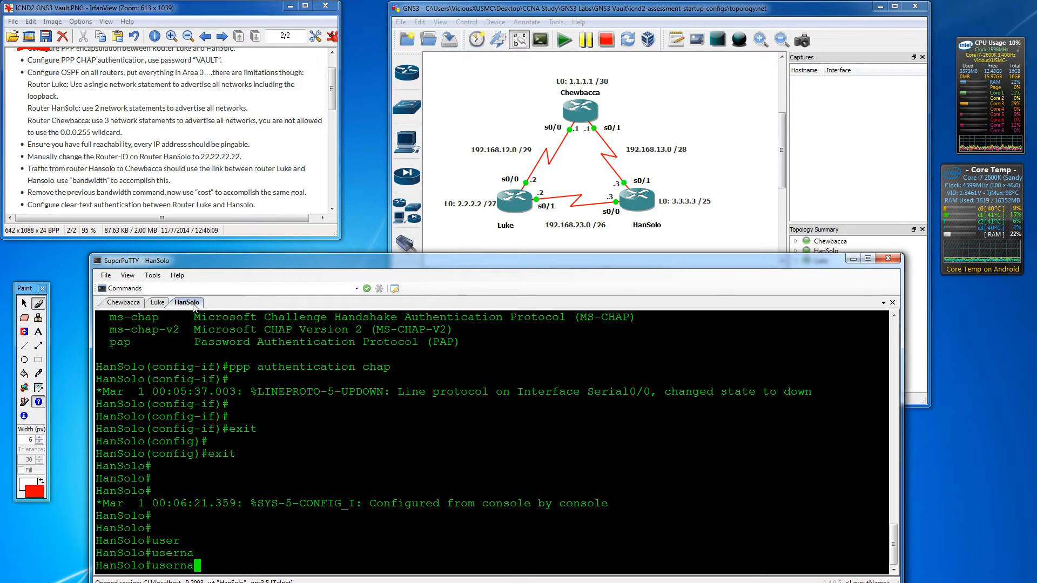
key(BackSpace)
key(BackSpace)
key(BackSpace)
key(BackSpace)
key(BackSpace)
key(BackSpace)
text(conf t)
key(Return)
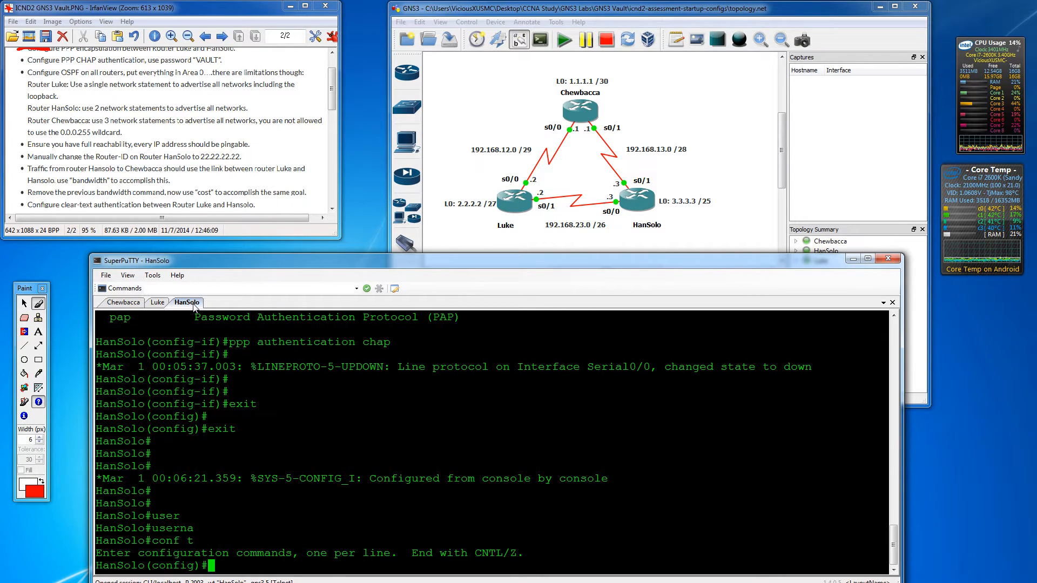
text(user)
key(Tab)
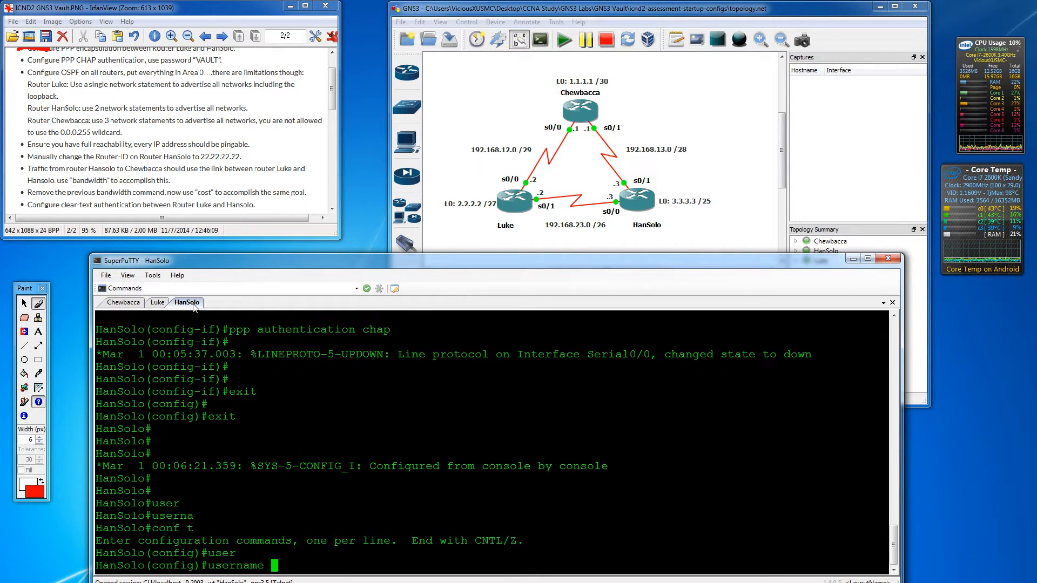
text(Luke pa)
text(s)
key(Tab)
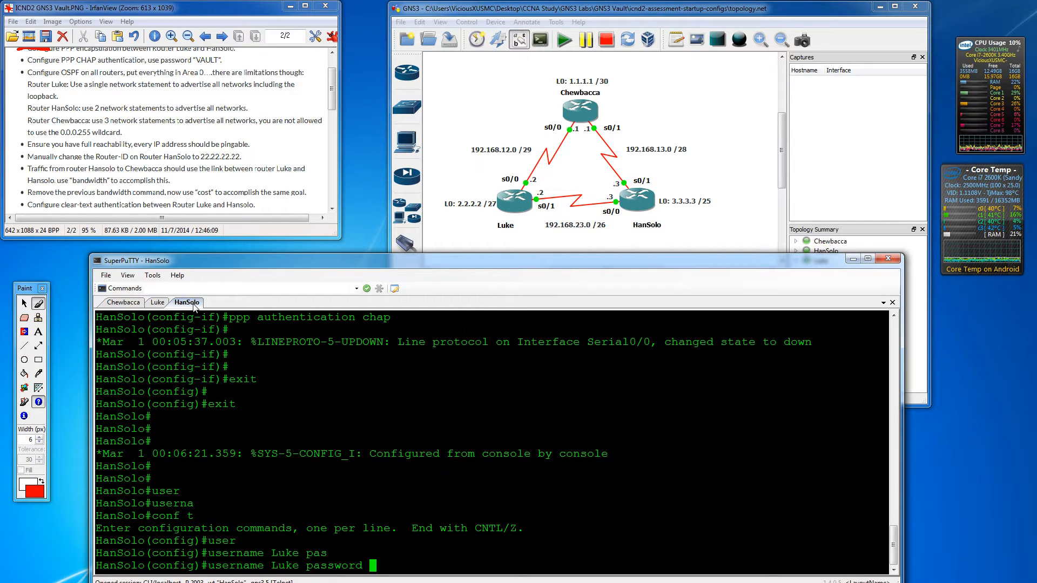
text(VAULT)
key(Return)
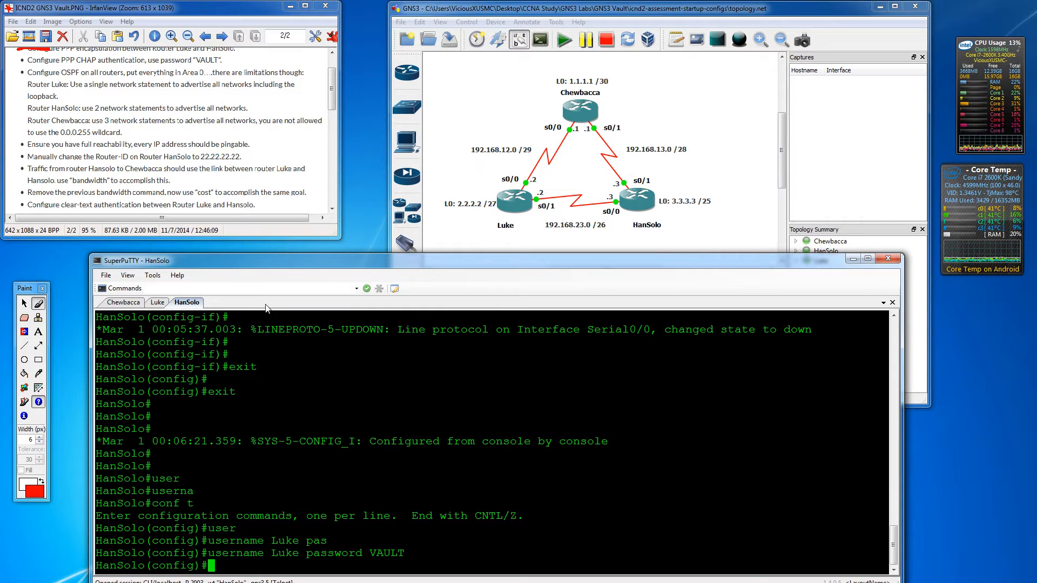
key(Return)
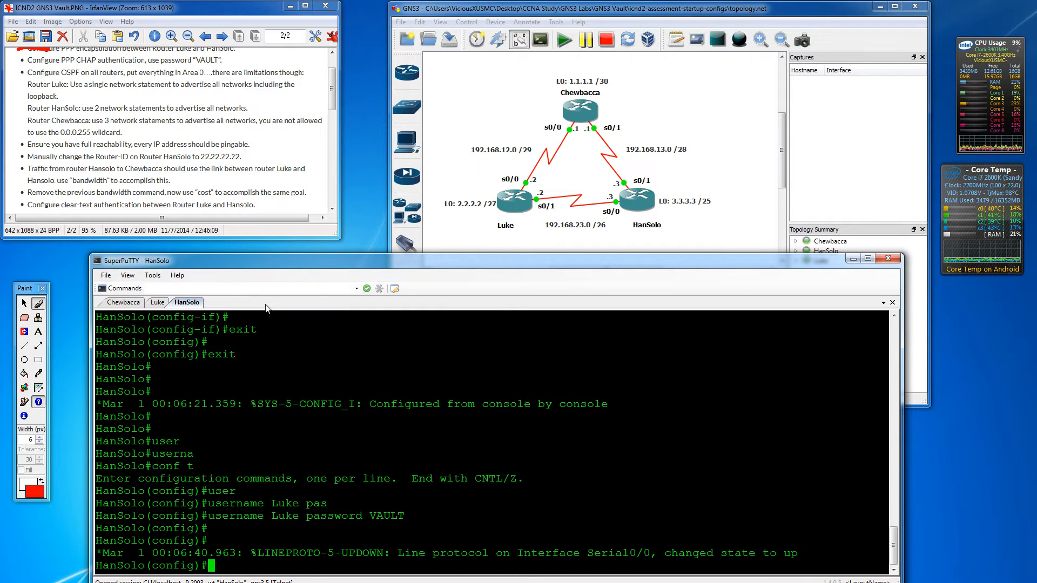
key(Return)
key(Return)
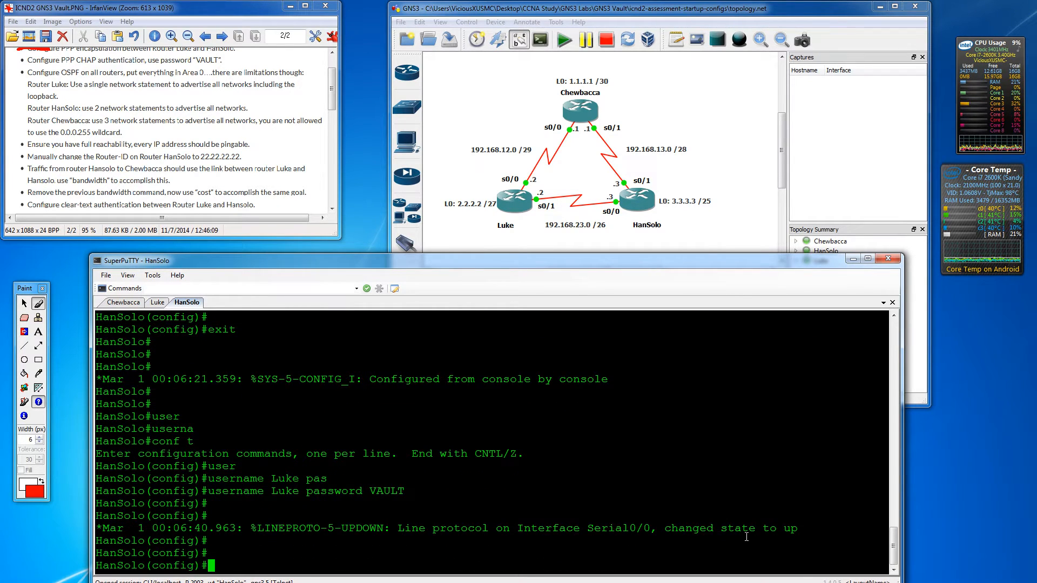
- Enable logging synchronous on console line 0 of Chewbacca and exit line configuration
click(119, 302)
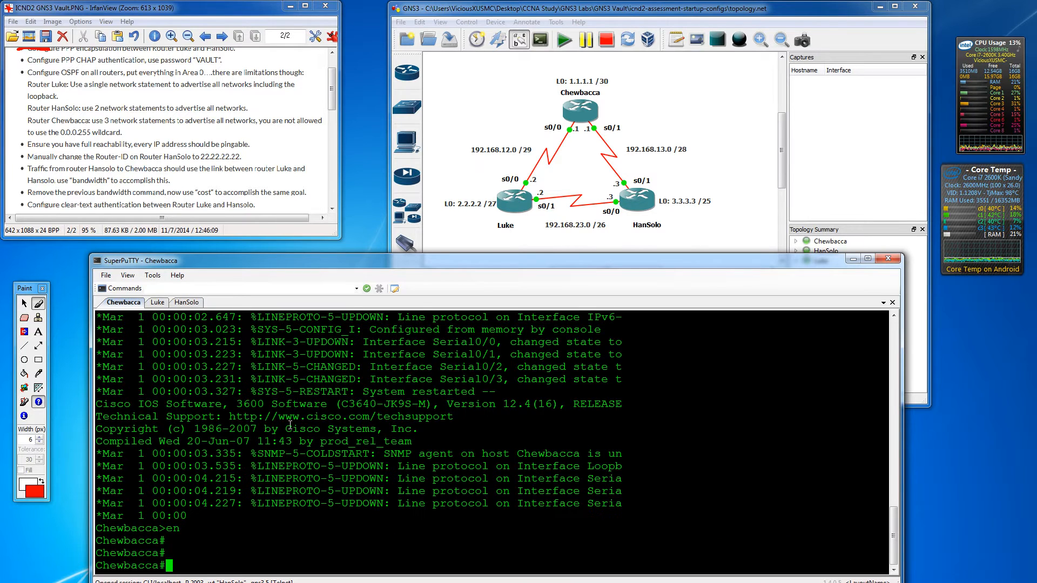
key(Return)
key(Return)
text(conf t)
key(Return)
key(Return)
key(Return)
key(Return)
key(Return)
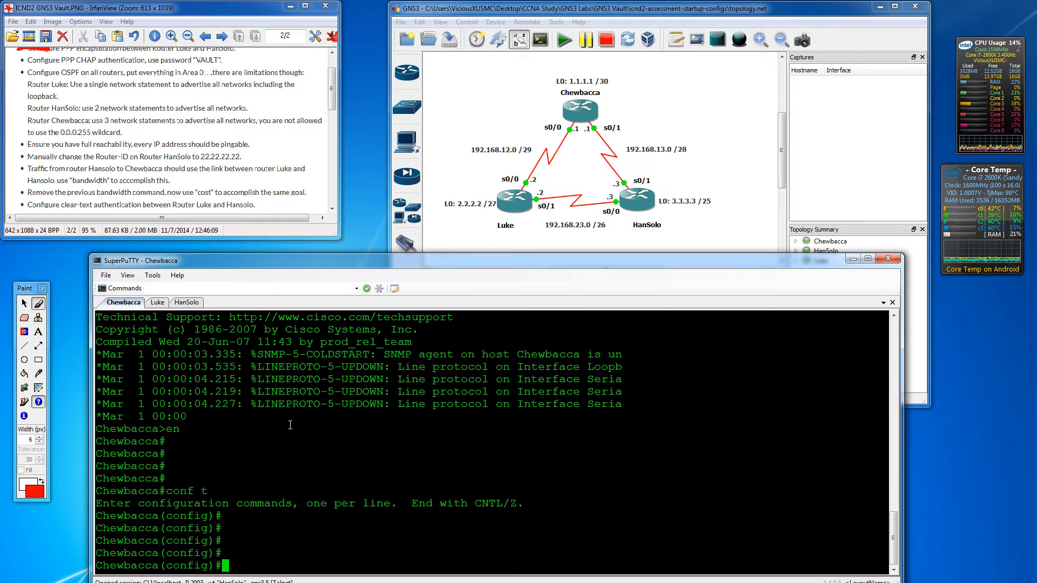
key(Return)
key(Return)
key(Return)
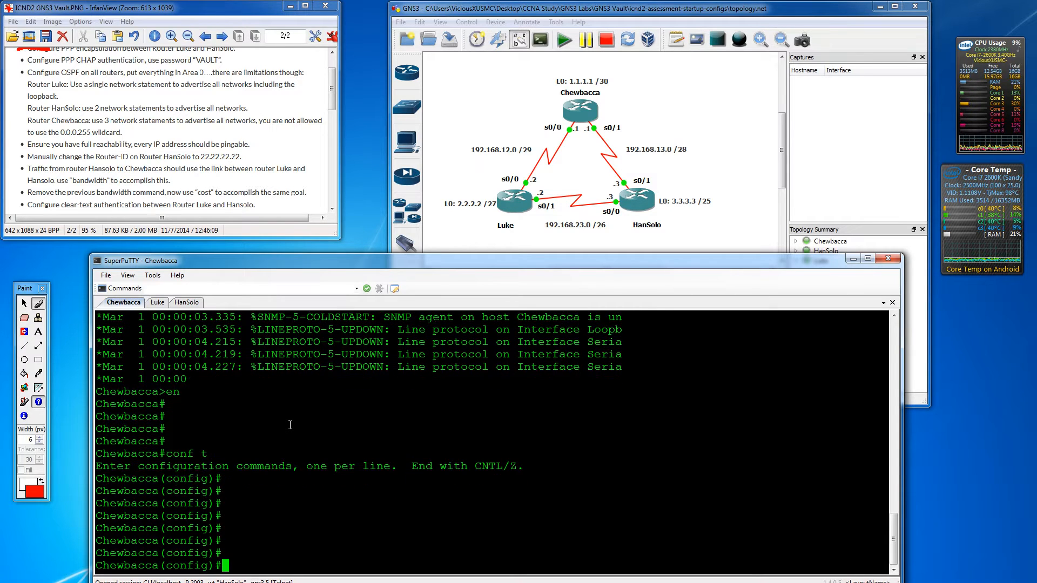
text(line con 0)
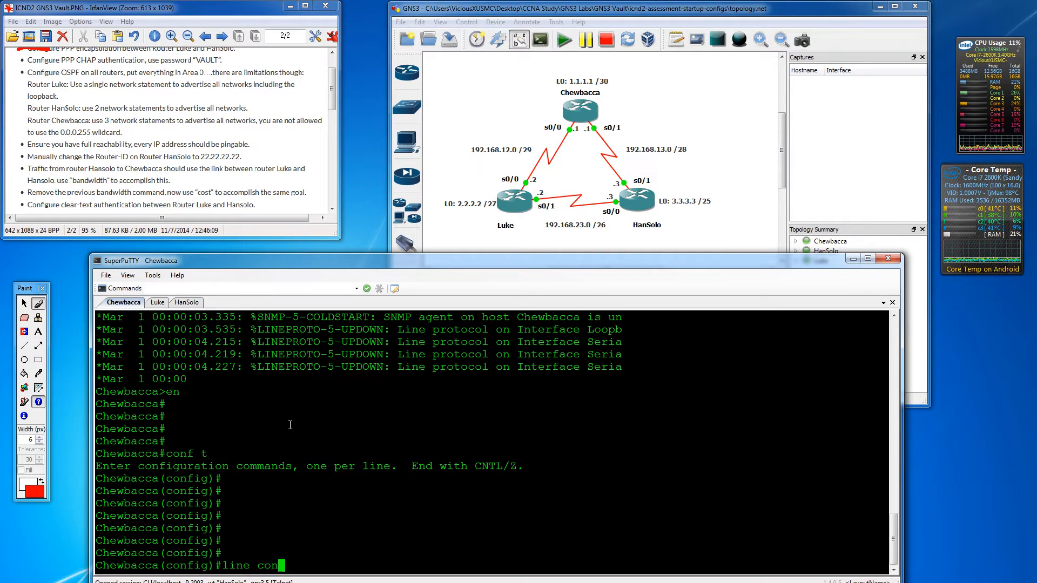
key(Return)
text(logg)
key(Tab)
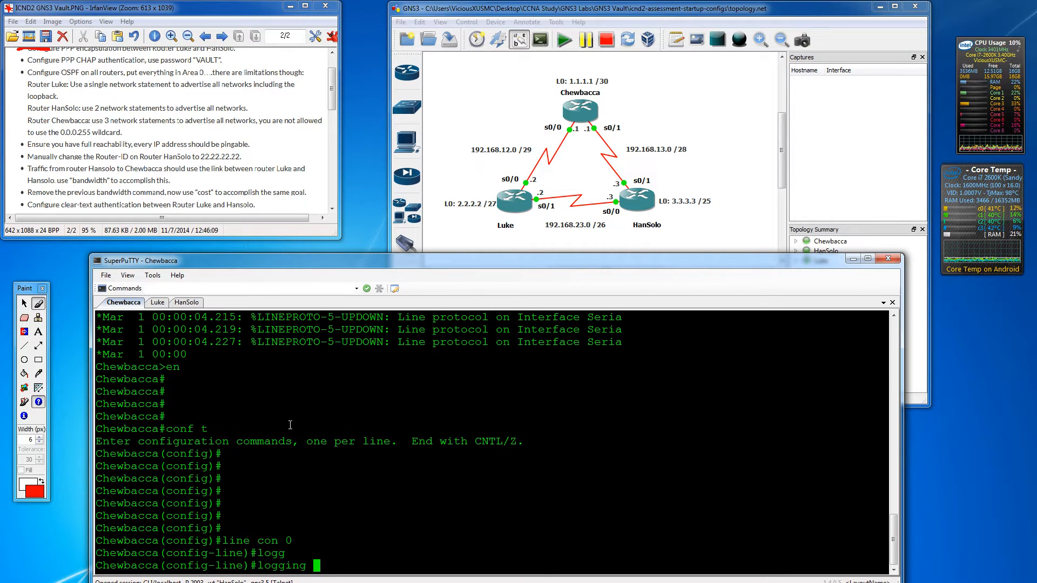
text(sy)
key(Tab)
key(Return)
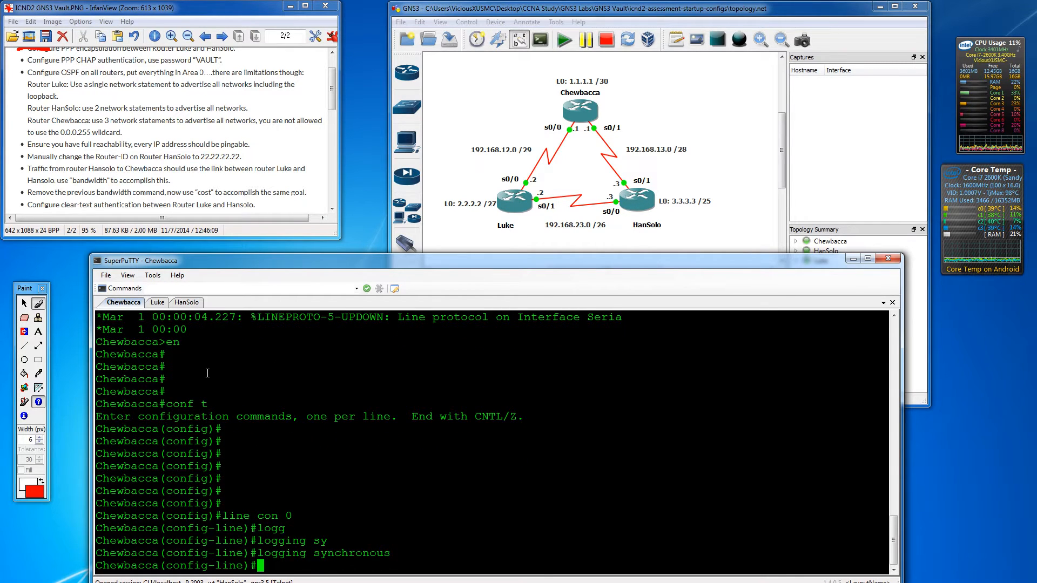
text(exit)
key(Return)
key(Return)
key(Return)
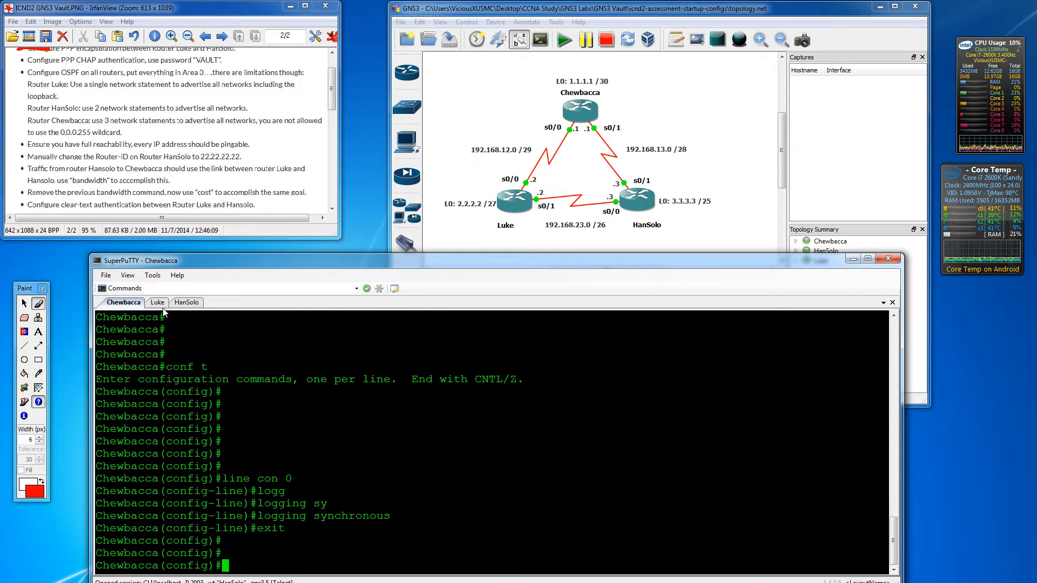
- Enable logging synchronous on Luke's console line 0 and return to global configuration
click(158, 303)
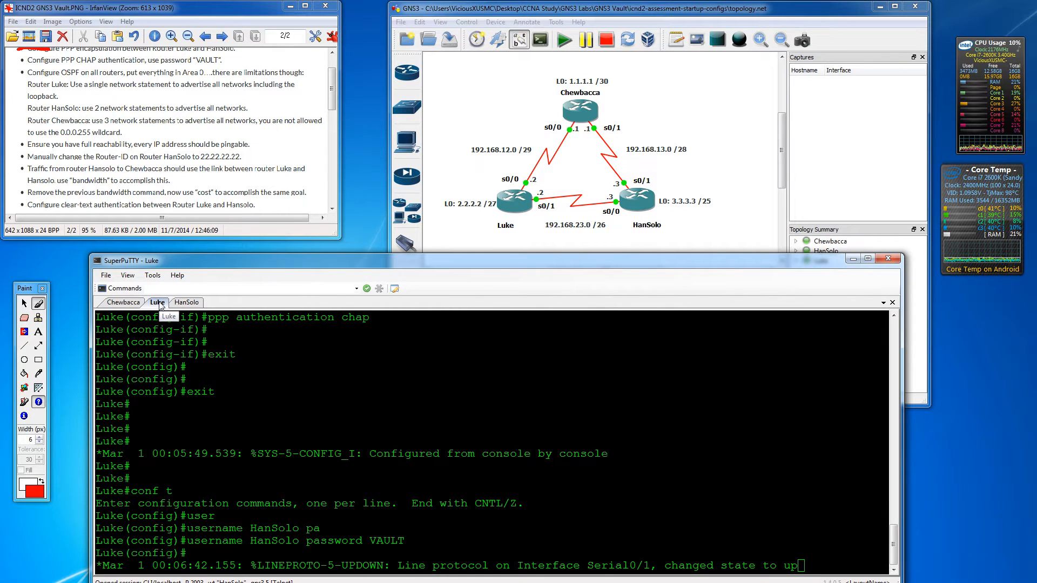
key(Return)
key(Return)
key(Return)
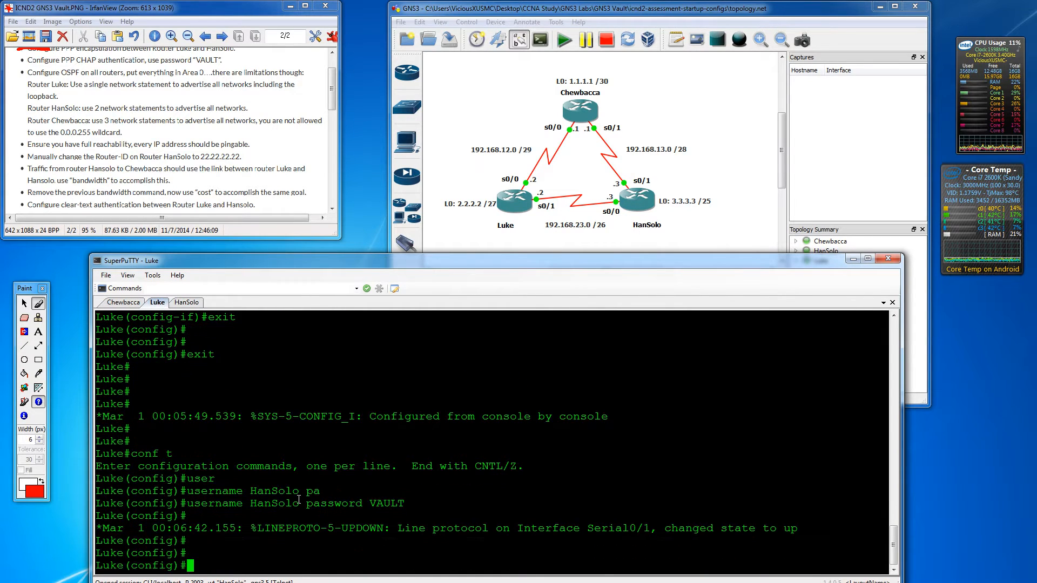
text(lone con)
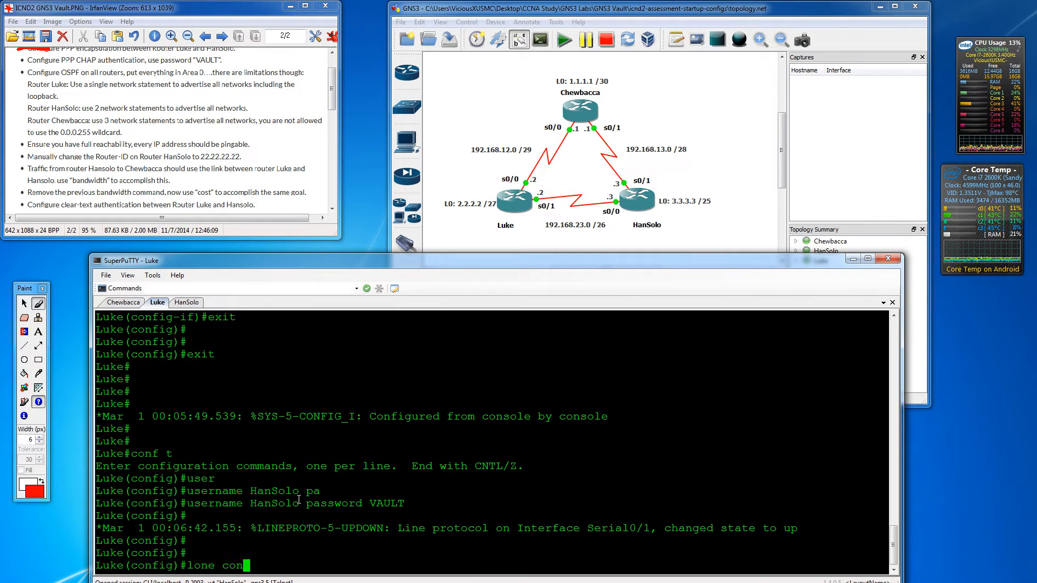
key(BackSpace)
key(BackSpace)
key(BackSpace)
key(BackSpace)
key(BackSpace)
key(BackSpace)
key(BackSpace)
key(BackSpace)
text(line )
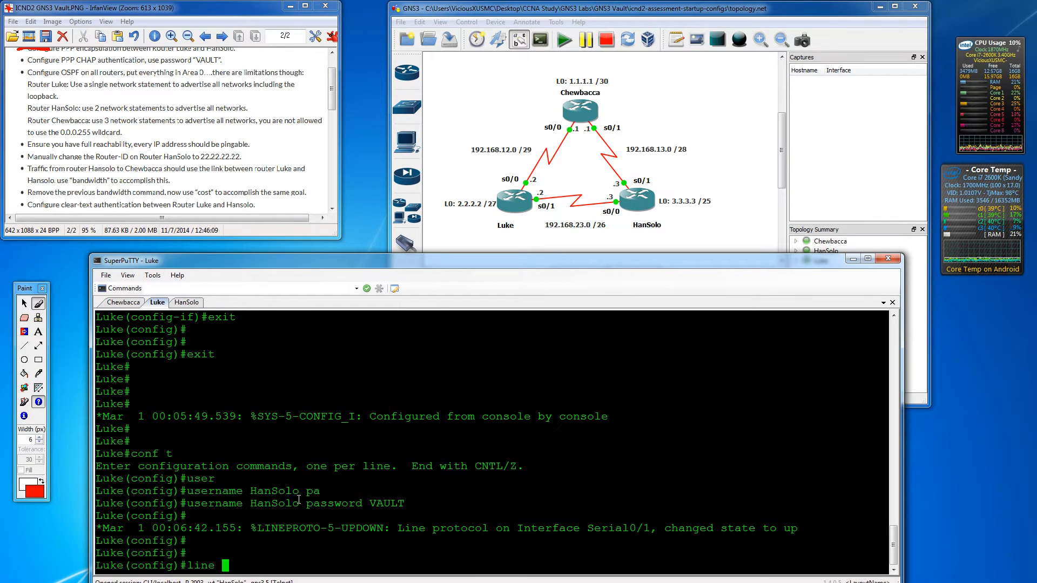
text(con 0)
key(Return)
text(logg)
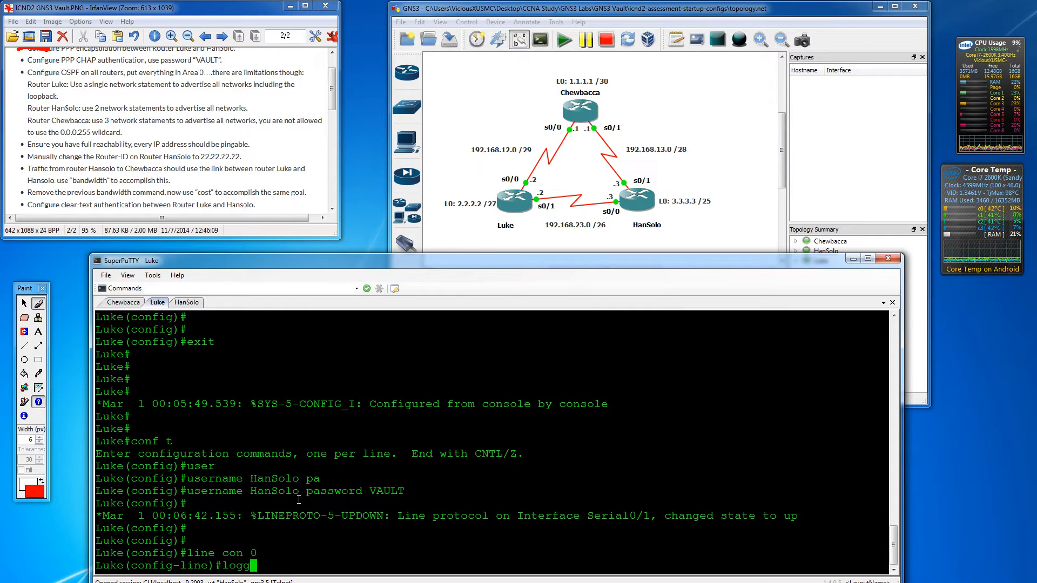
key(Tab)
text(sy)
key(Tab)
key(Return)
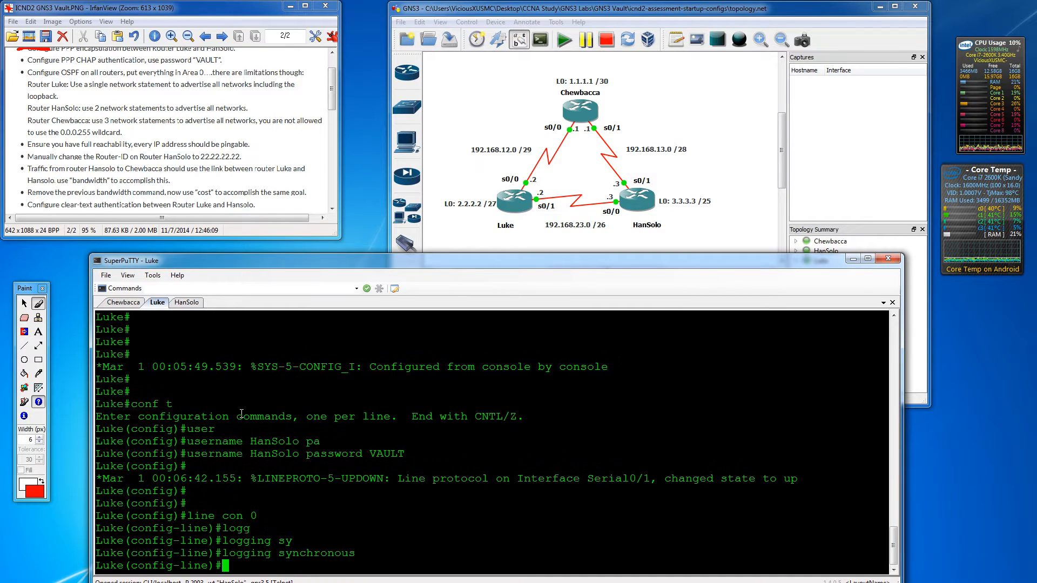
text(exit)
key(Return)
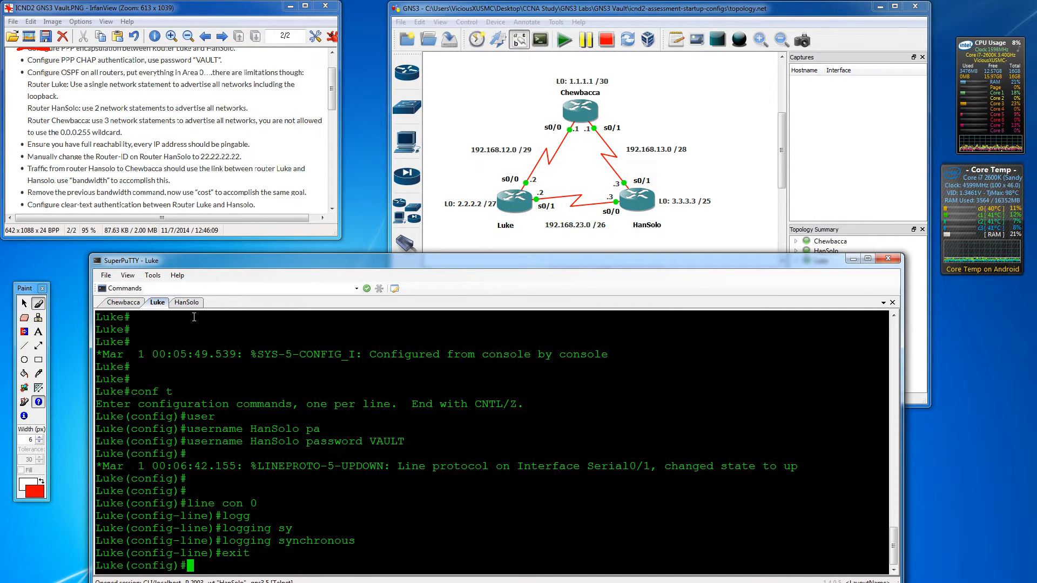
- Enable logging synchronous on HanSolo's console line 0 and return to global configuration
click(186, 302)
text(lo(config)#l)
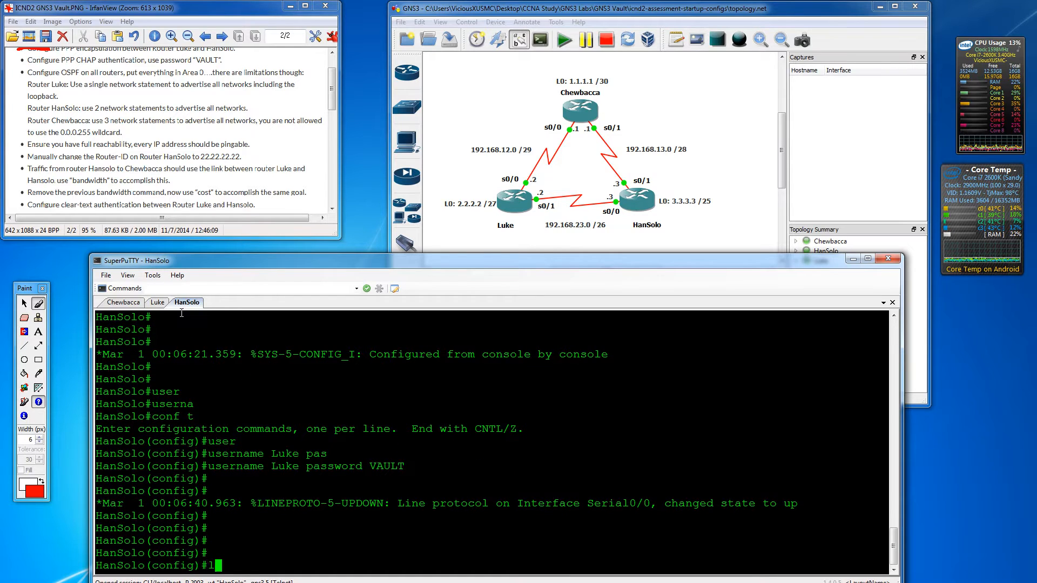
text(in con 0)
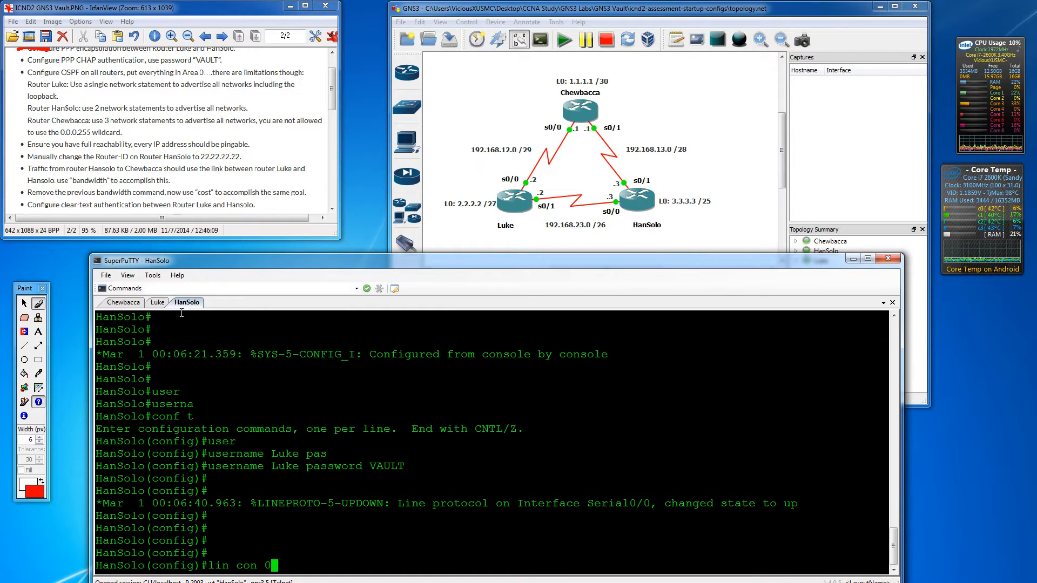
key(Return)
text(logg)
key(Tab)
text(sy)
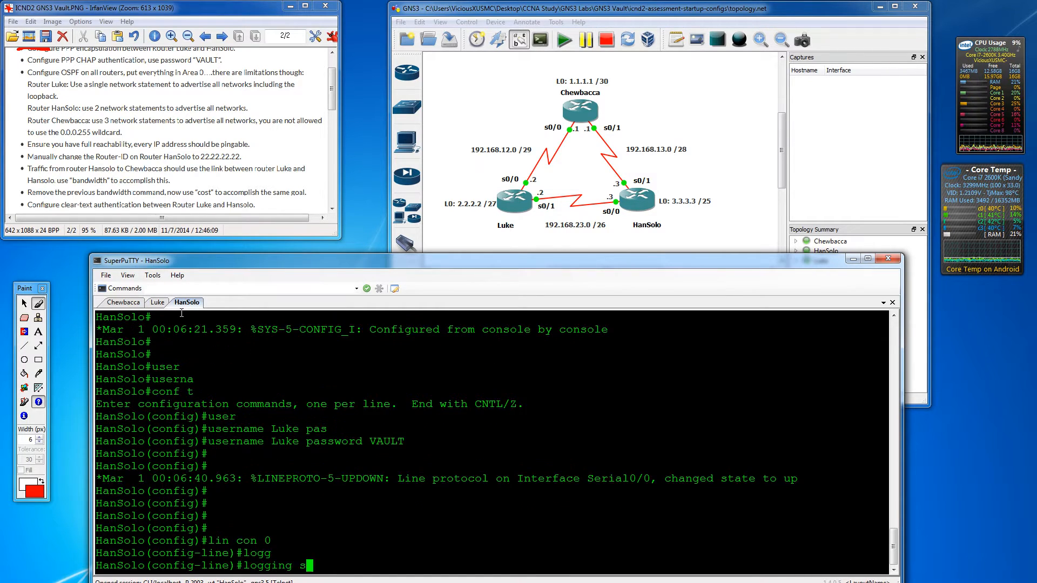
key(Tab)
key(Return)
text(exit)
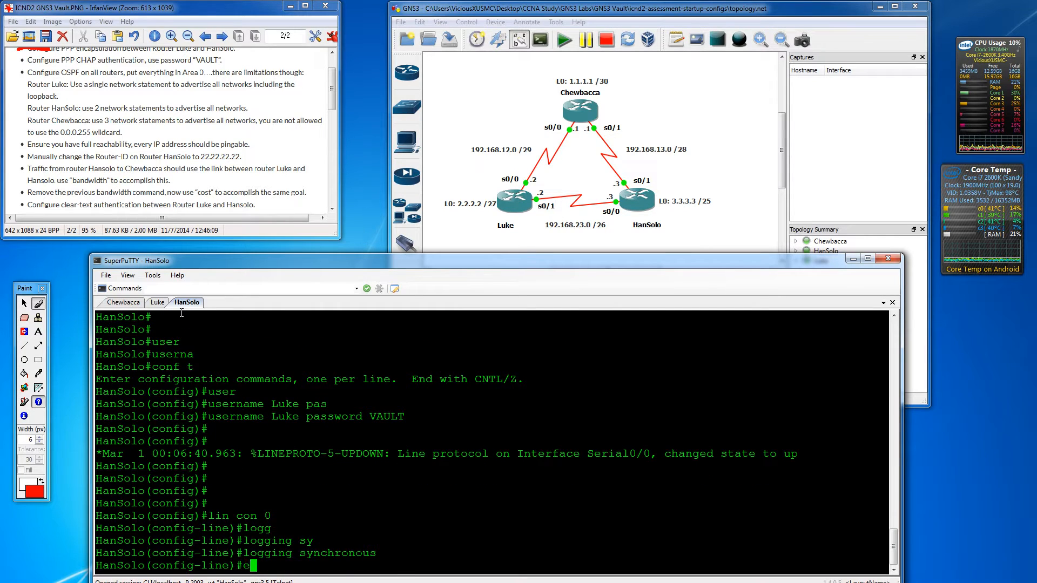
key(Return)
key(Return)
key(Return)
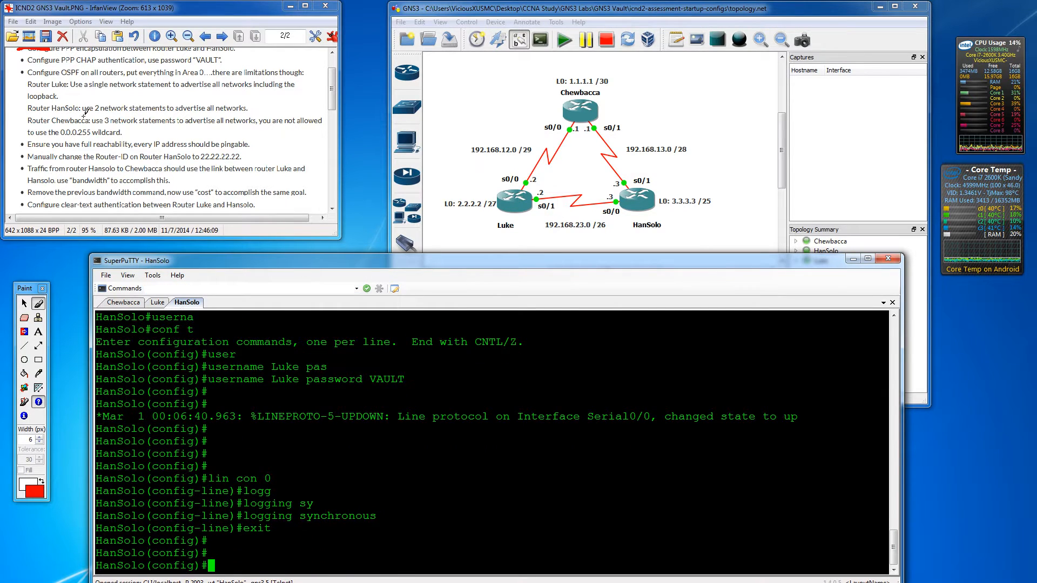
click(43, 290)
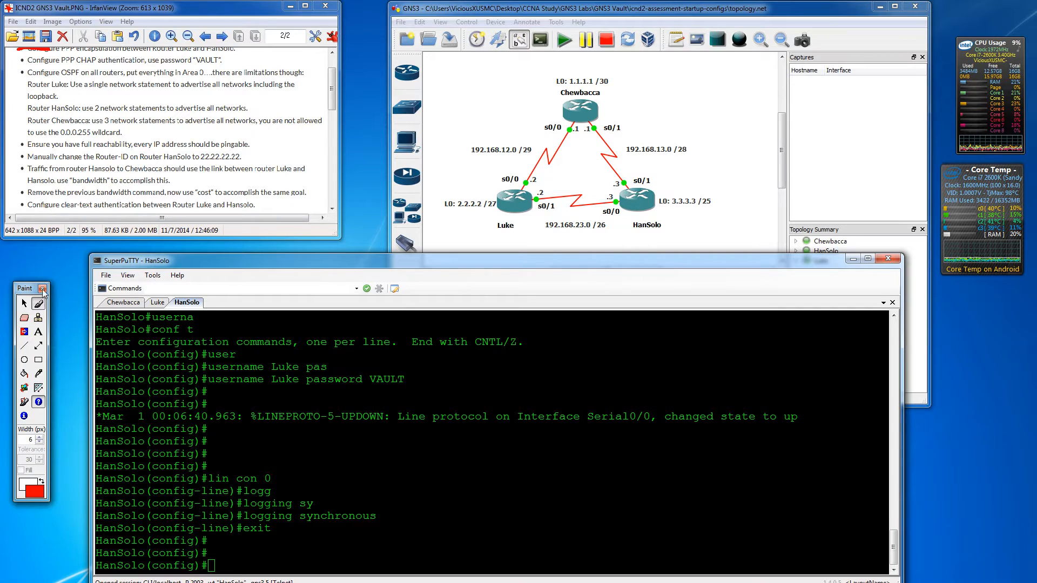
- Strike through the PPP CHAP authentication task in red and scroll the task list
drag(14, 60, 39, 60)
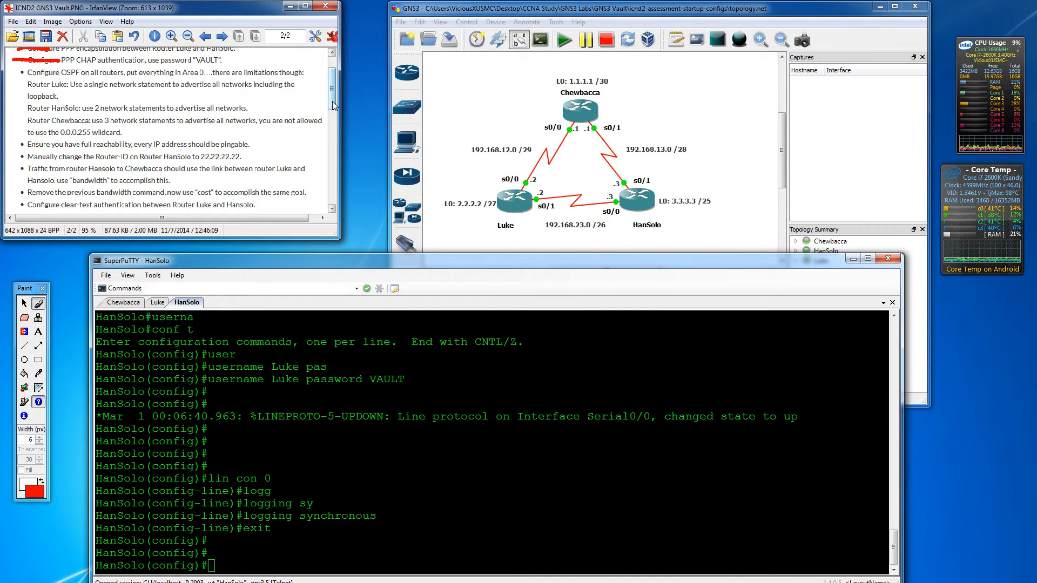
scroll(332, 103, down, 1)
scroll(333, 104, down, 1)
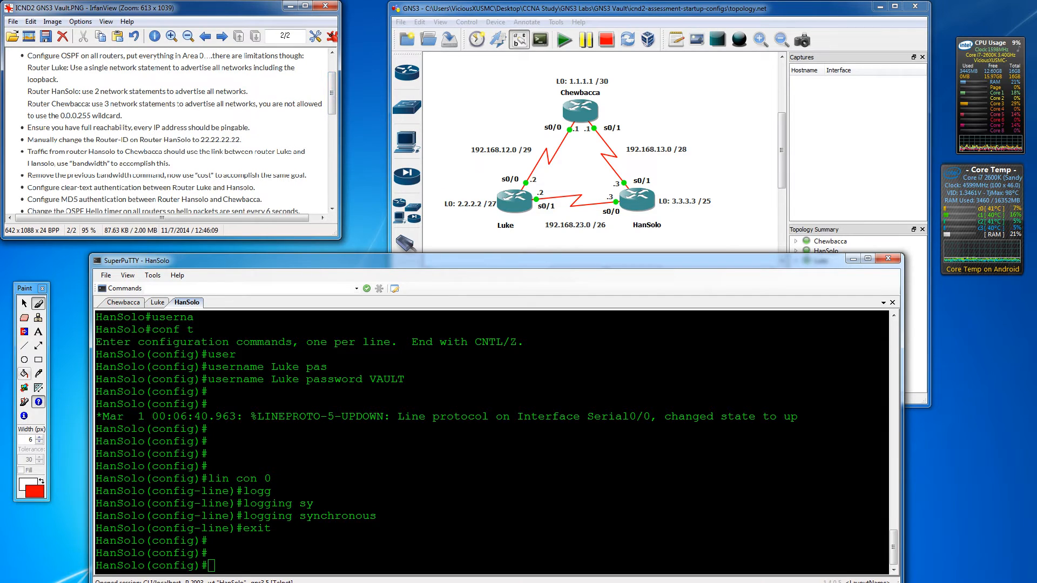
- Check the Chewbacca and HanSolo consoles, then begin 'router ospf 1' on Luke
click(123, 302)
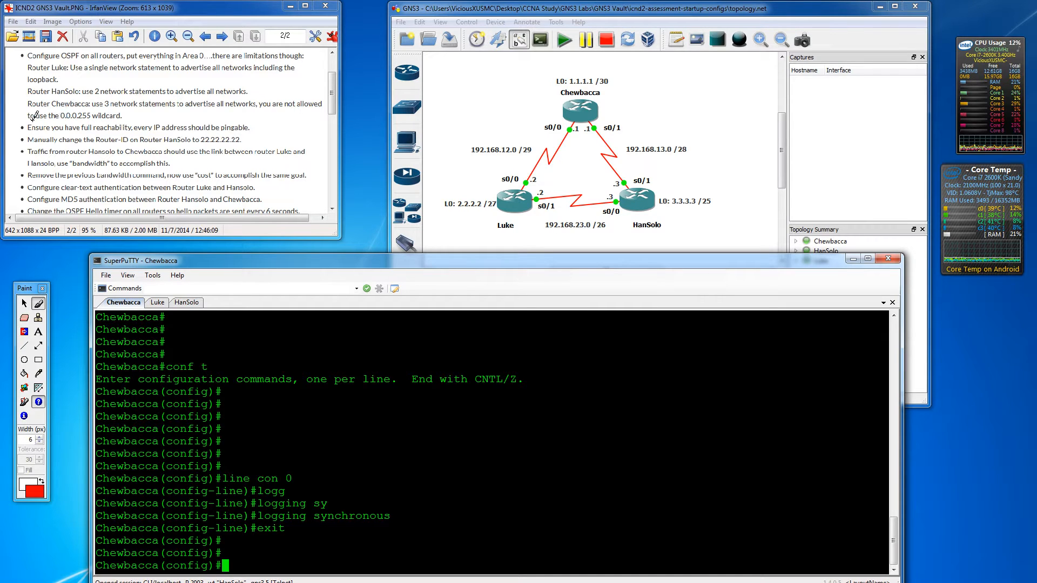
click(186, 301)
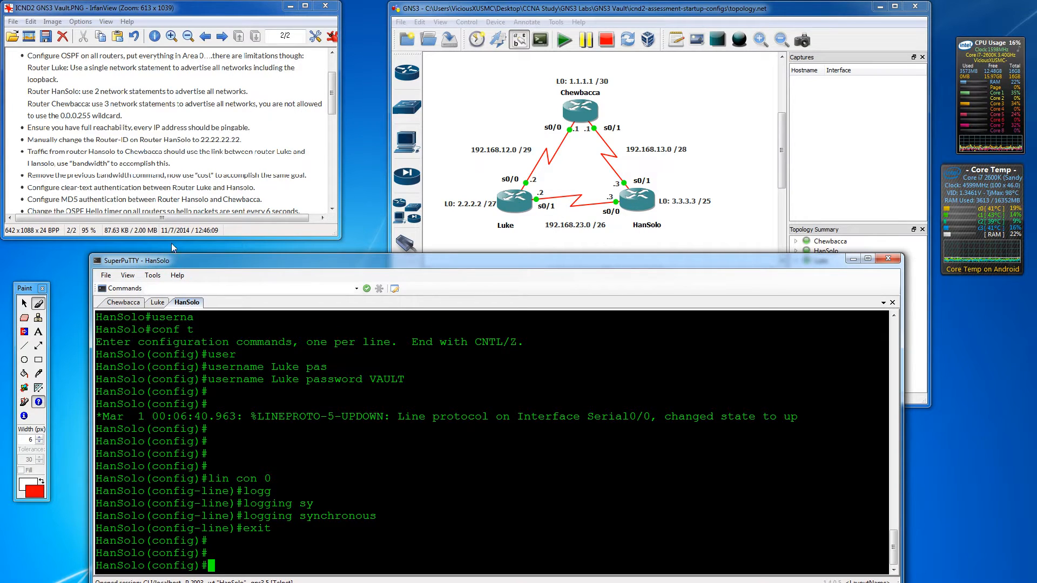
click(157, 302)
key(Return)
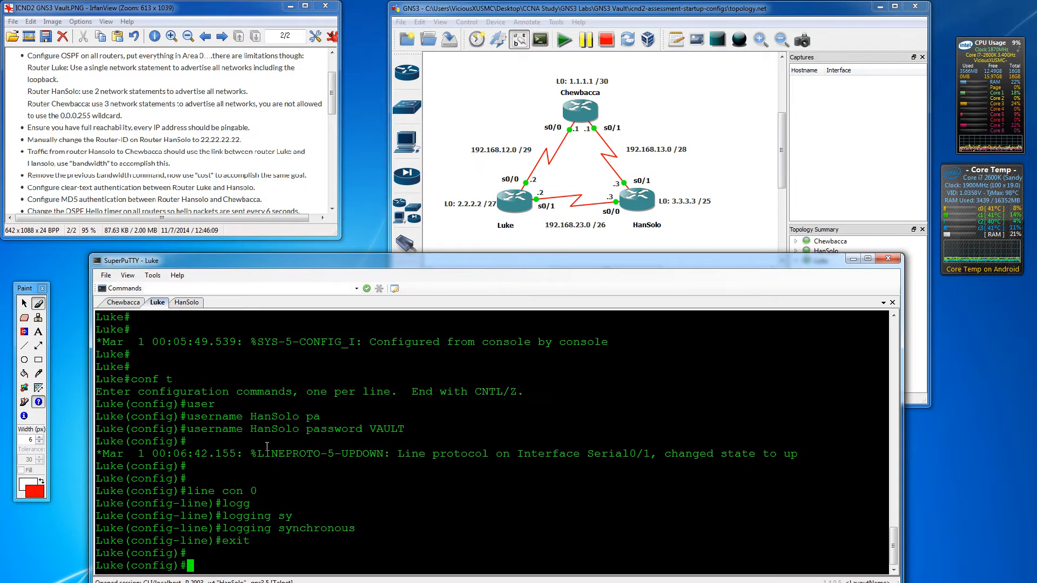
key(Return)
key(Return)
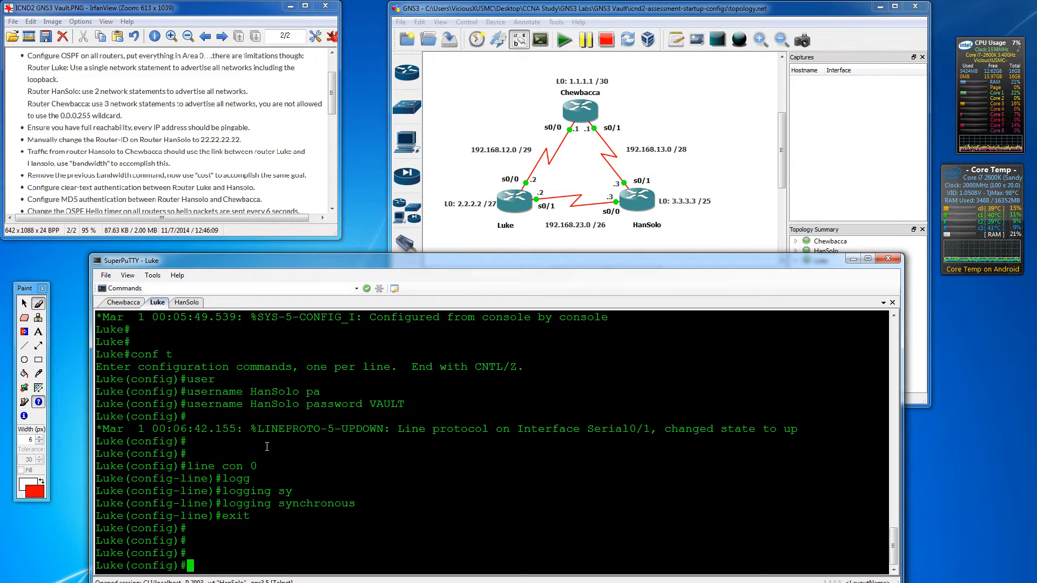
text(router ospf )
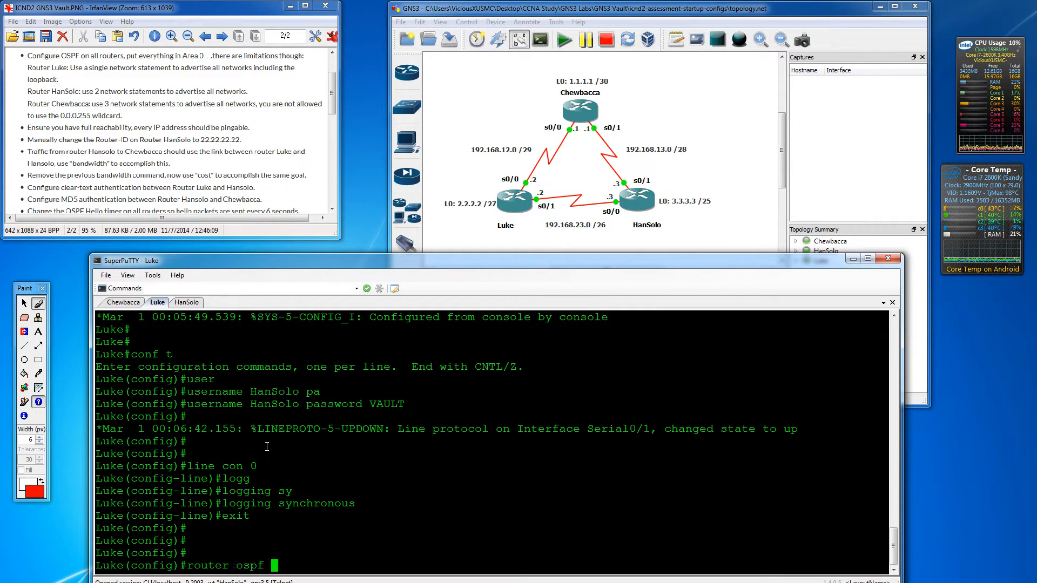
text(1)
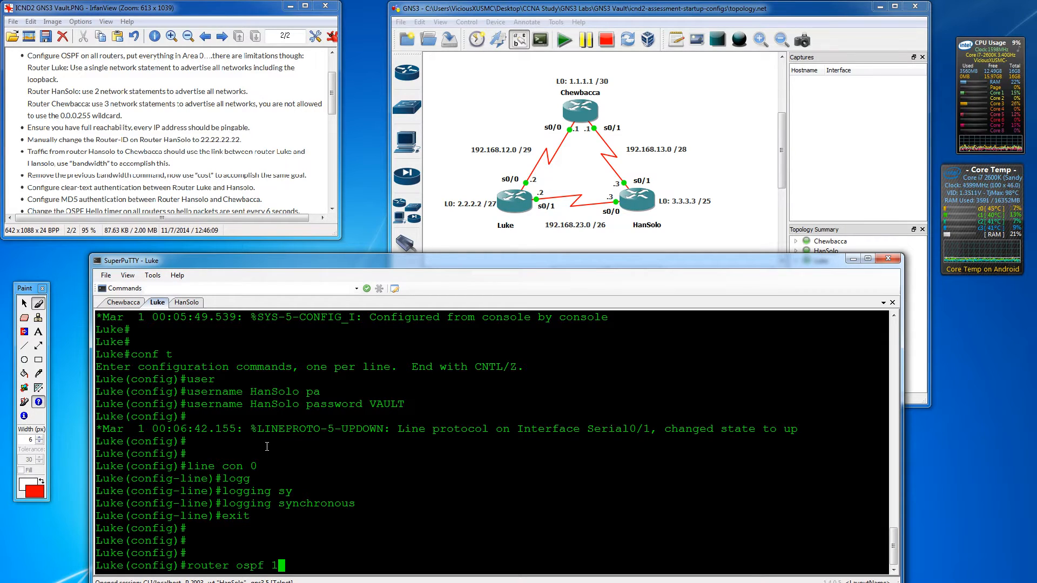
- Start OSPF process 1 on Luke and list its interfaces with 'do show ip int brief'
key(Return)
key(Return)
key(Return)
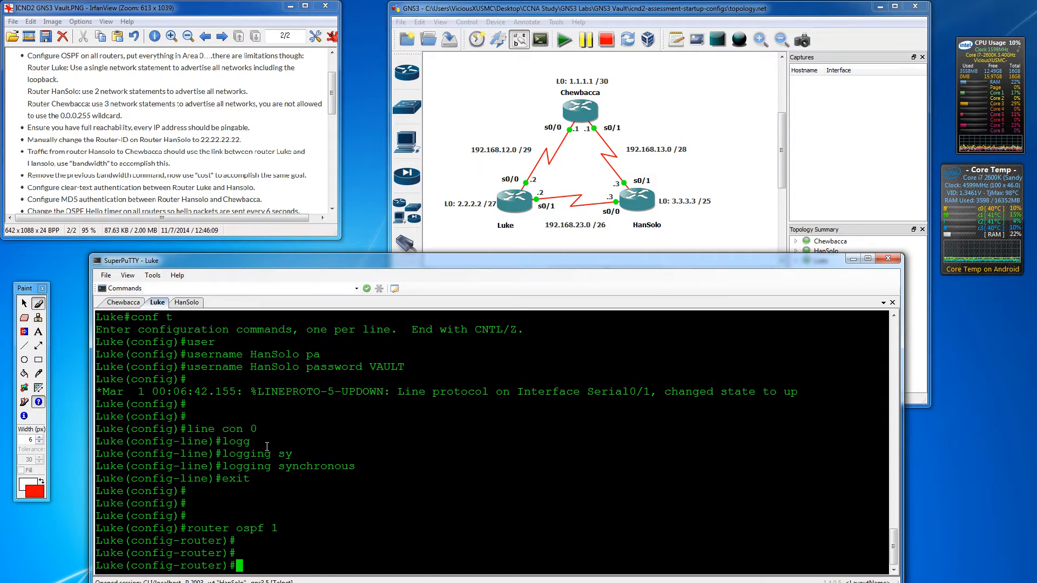
text(ip)
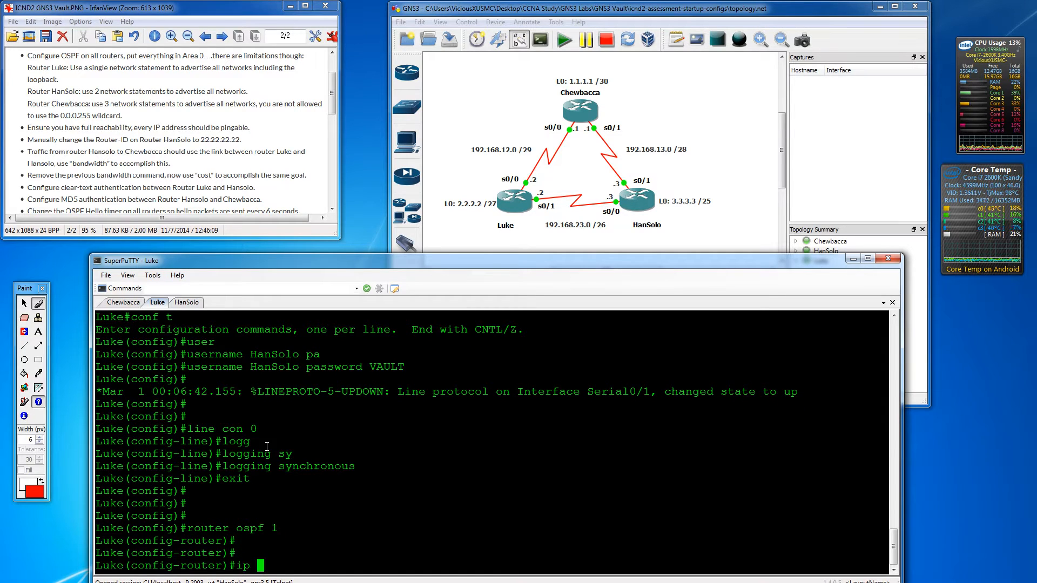
key(BackSpace)
key(BackSpace)
key(BackSpace)
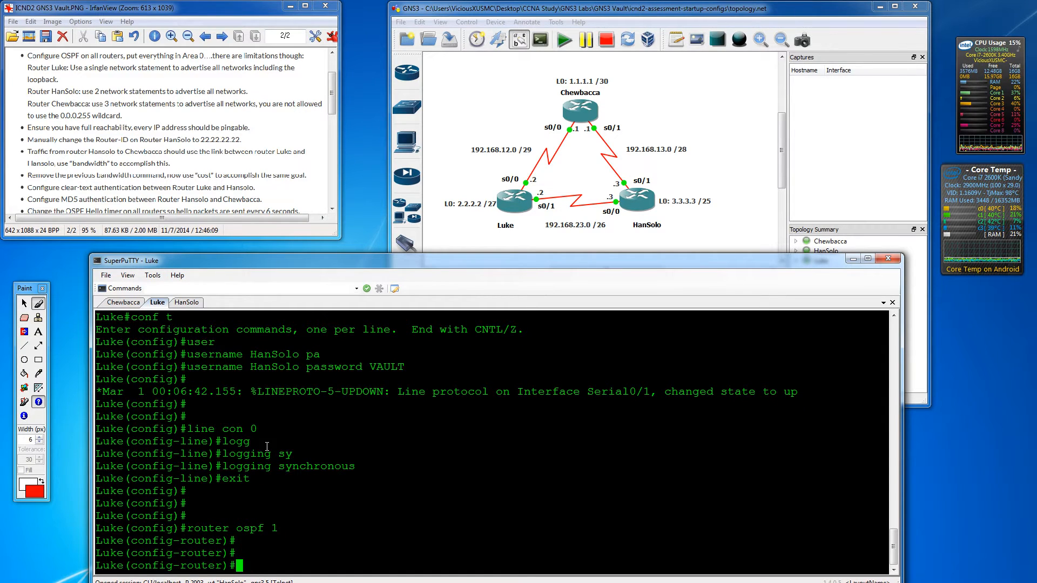
text(do show ip int brief)
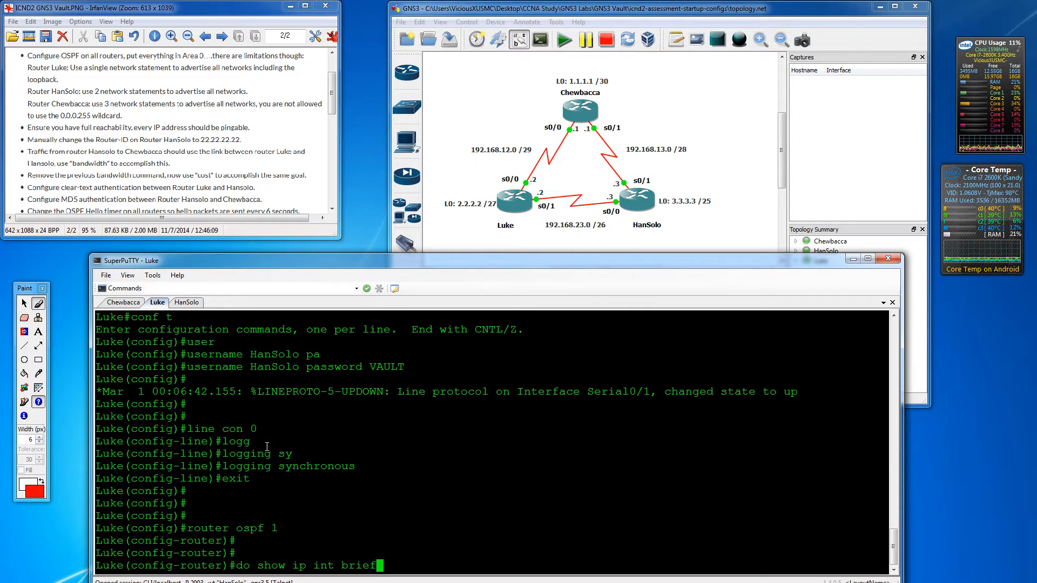
key(Return)
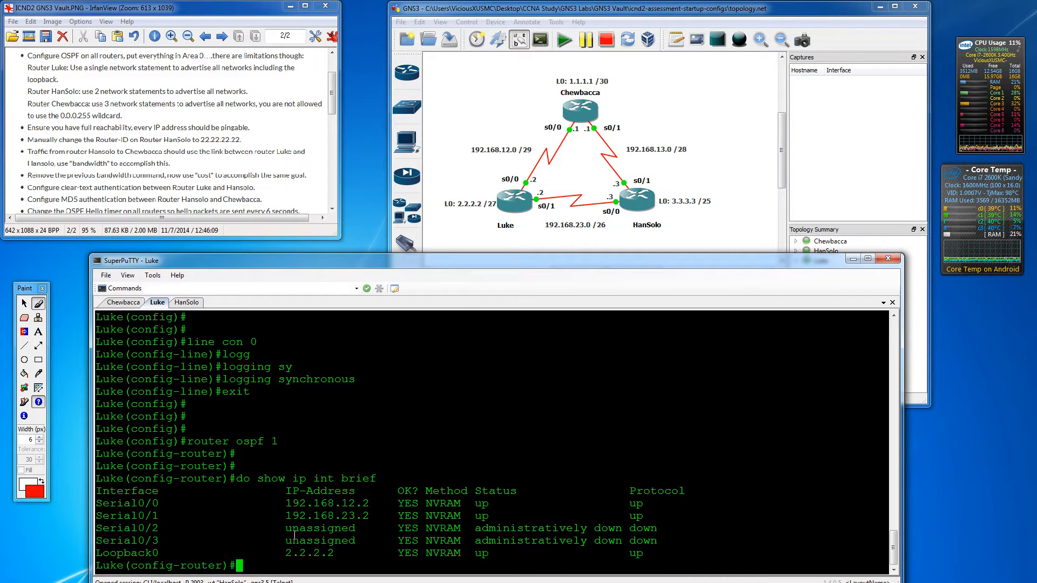
- Add 'network 0.0.0.0 255.255.255.255 area 0' on Luke, fixing the mask typo
text(network)
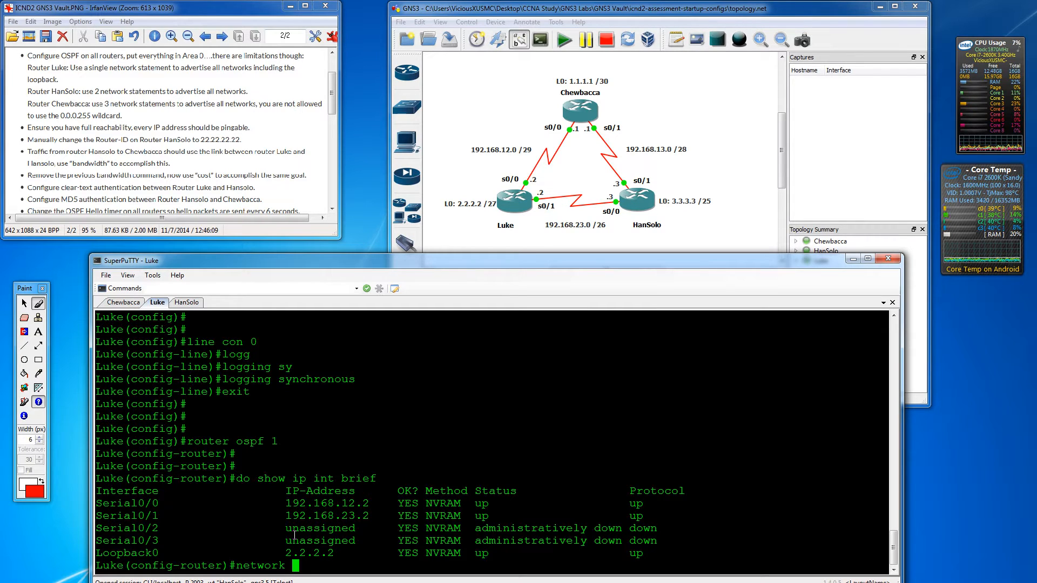
text(0.0.0.0)
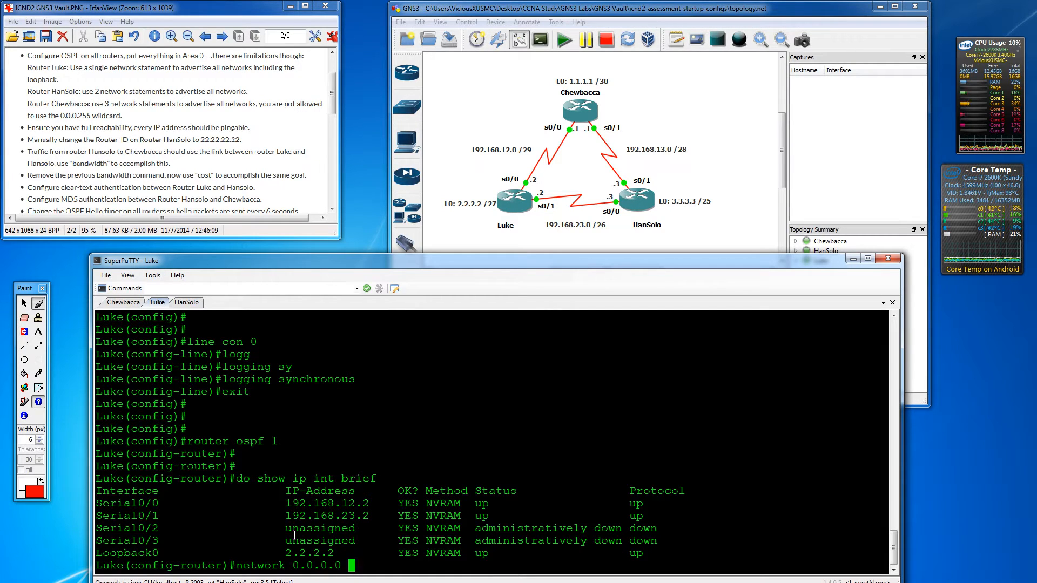
text( 255.255.25.255)
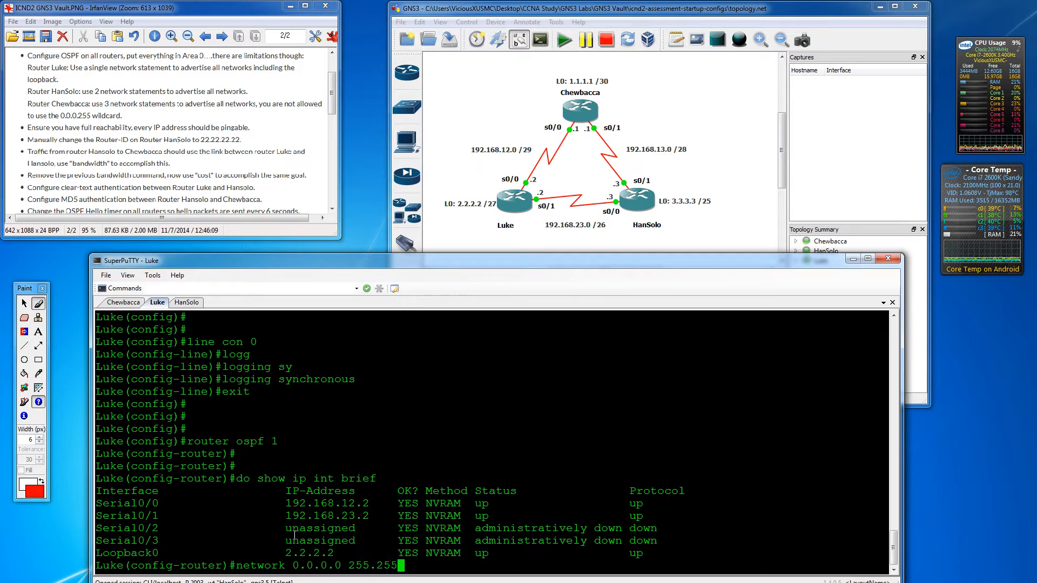
key(BackSpace)
key(BackSpace)
key(BackSpace)
key(BackSpace)
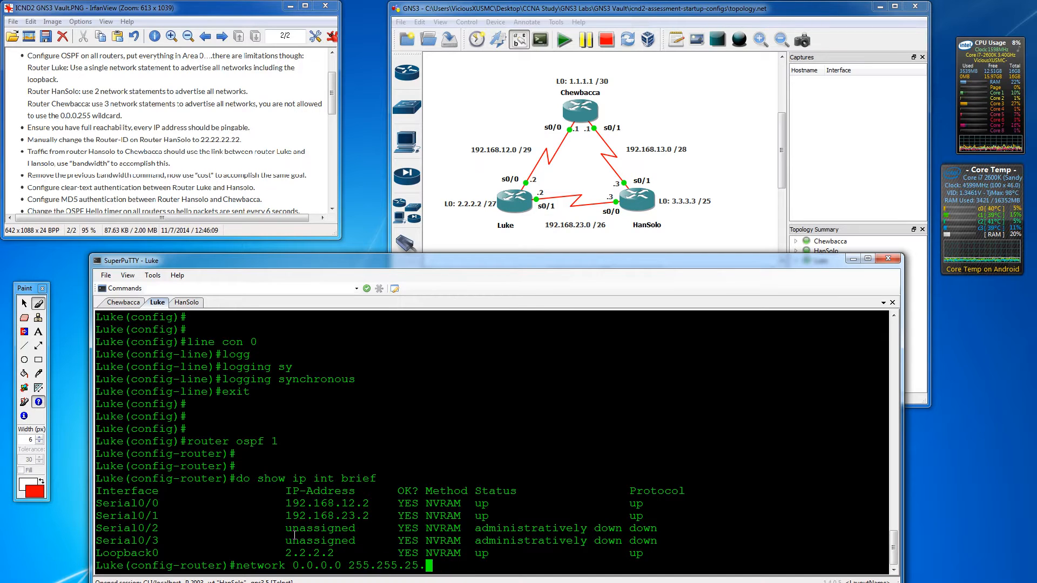
text(5.255)
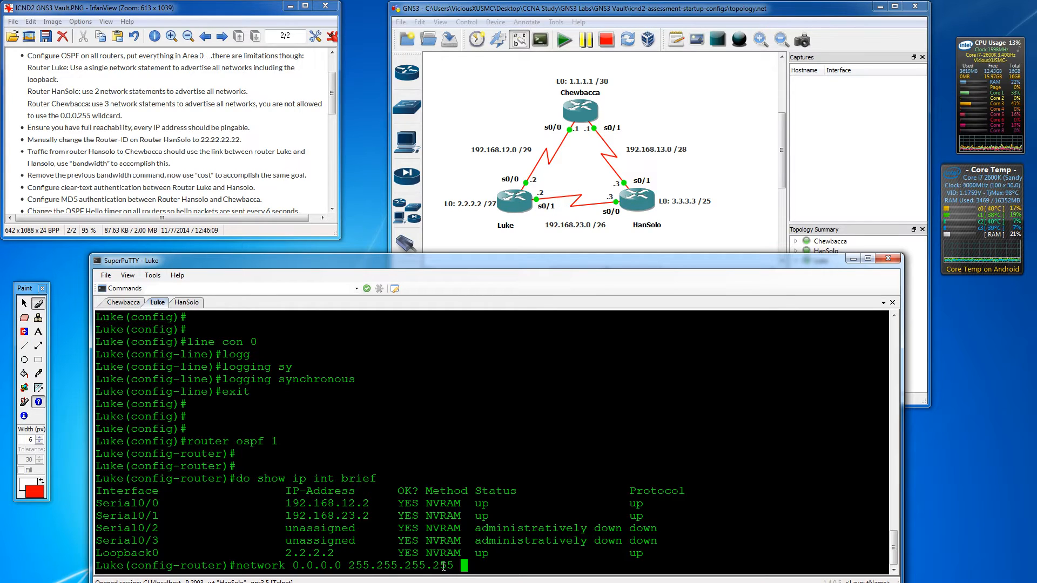
text( area 0)
key(Return)
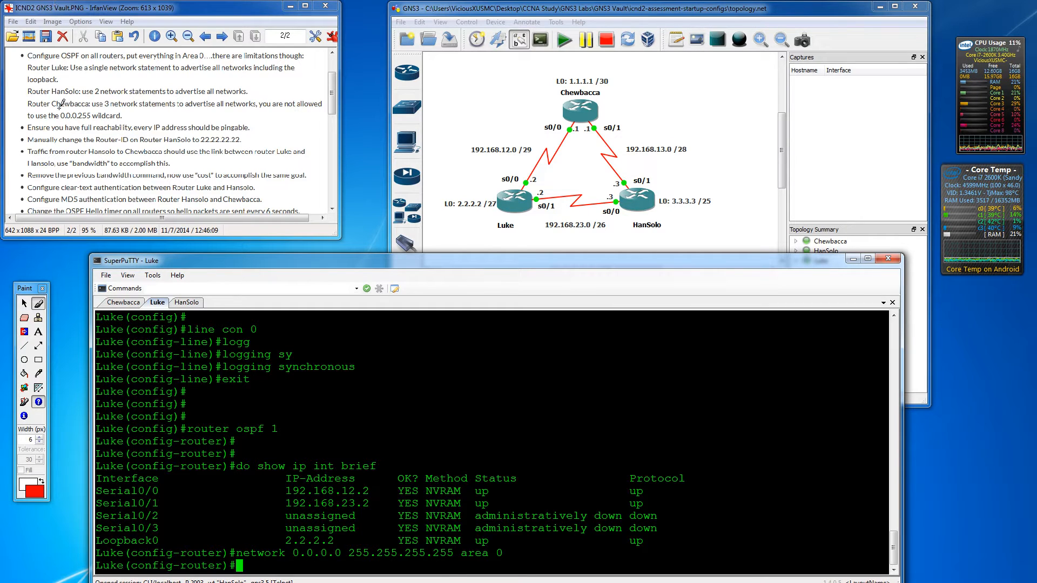
- List HanSolo's interfaces and addresses with 'do show ip int brief'
click(185, 304)
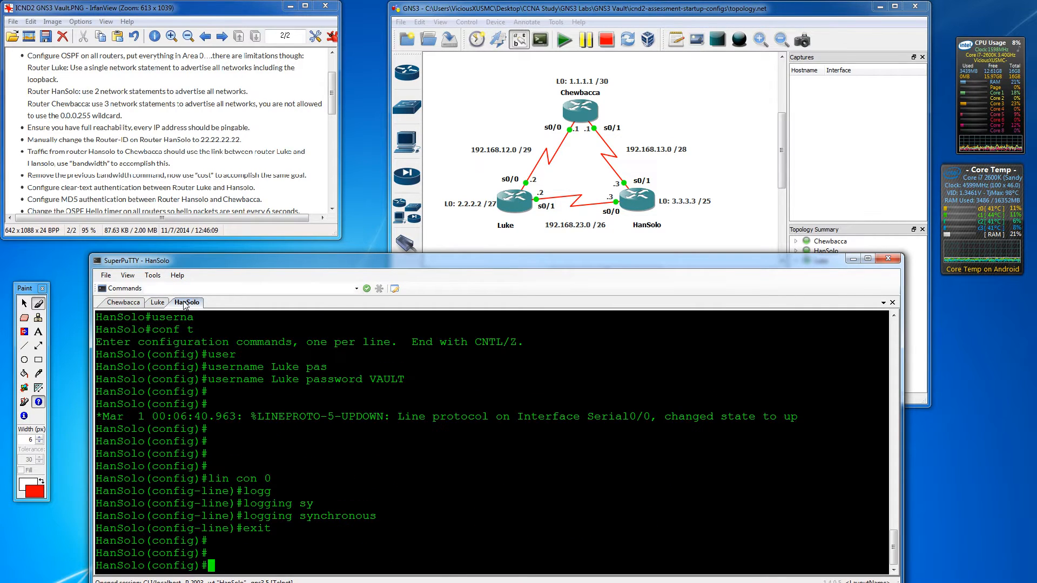
key(Return)
key(Return)
text(do sho)
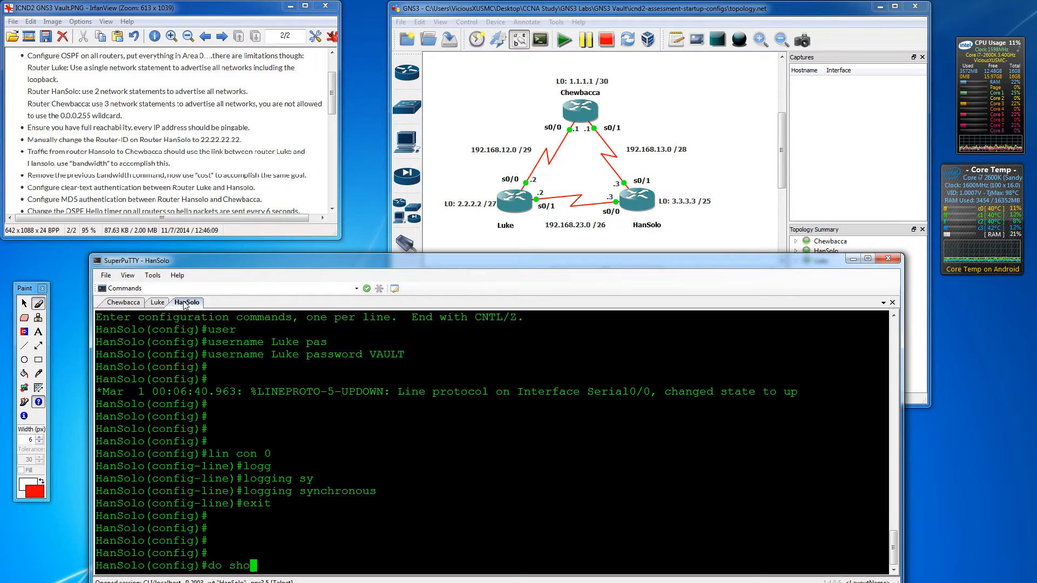
text(w ip int breif)
key(Return)
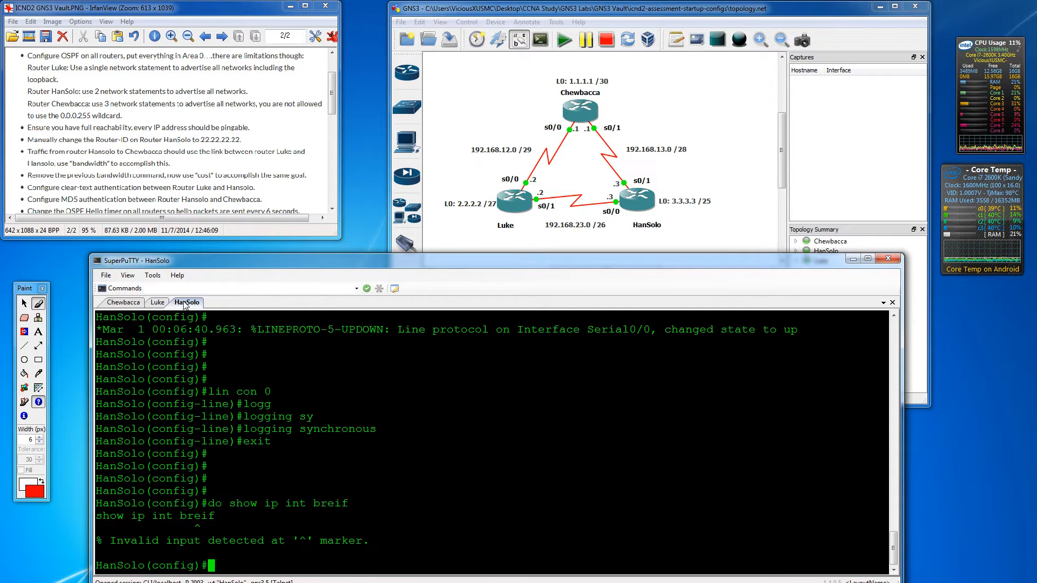
key(Return)
key(Return)
text(do show )
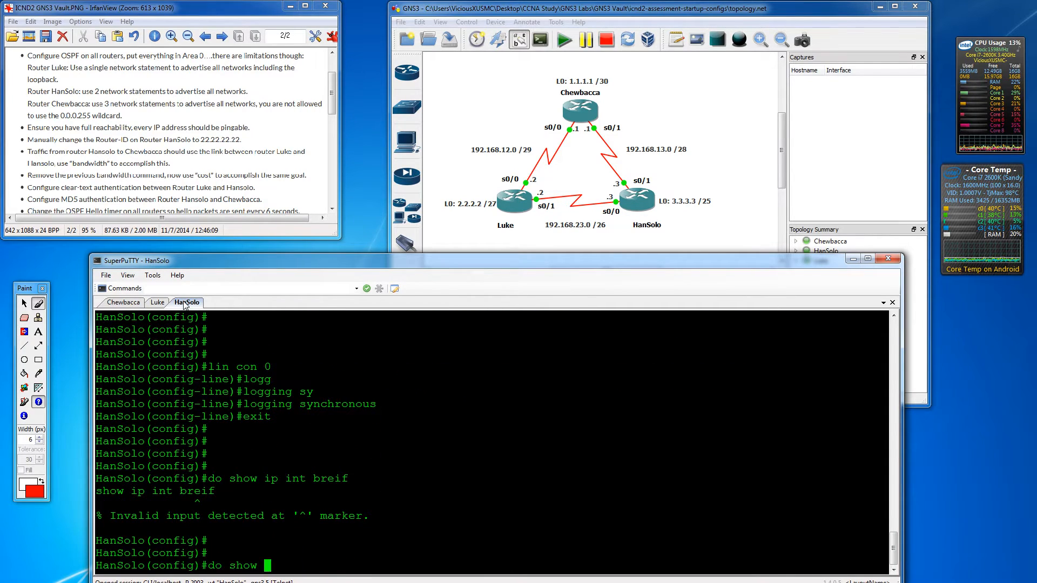
text(ip int brie)
key(Return)
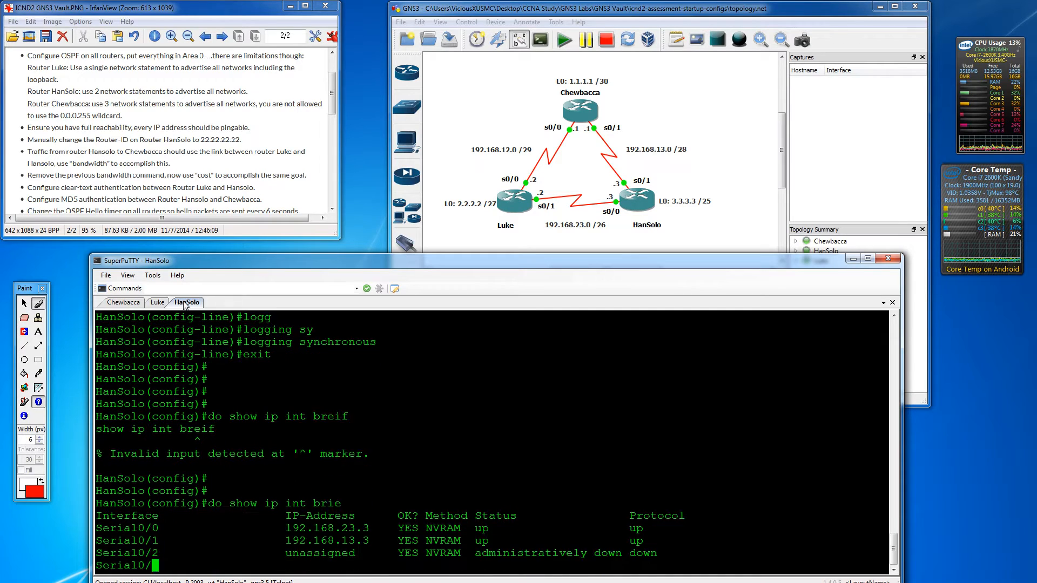
- Start OSPF process 1 on HanSolo with 'network 192.168.0.0 0.0.255.255 area 0'
text(rotuer os)
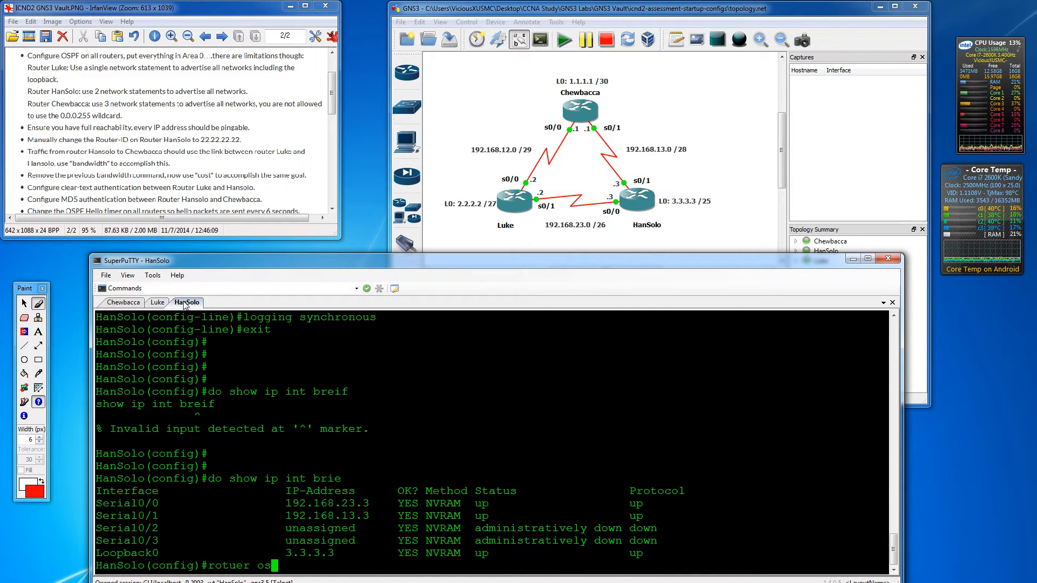
key(BackSpace)
key(BackSpace)
key(BackSpace)
key(BackSpace)
key(BackSpace)
key(BackSpace)
key(BackSpace)
text(outer ospf 1)
key(Return)
text(network )
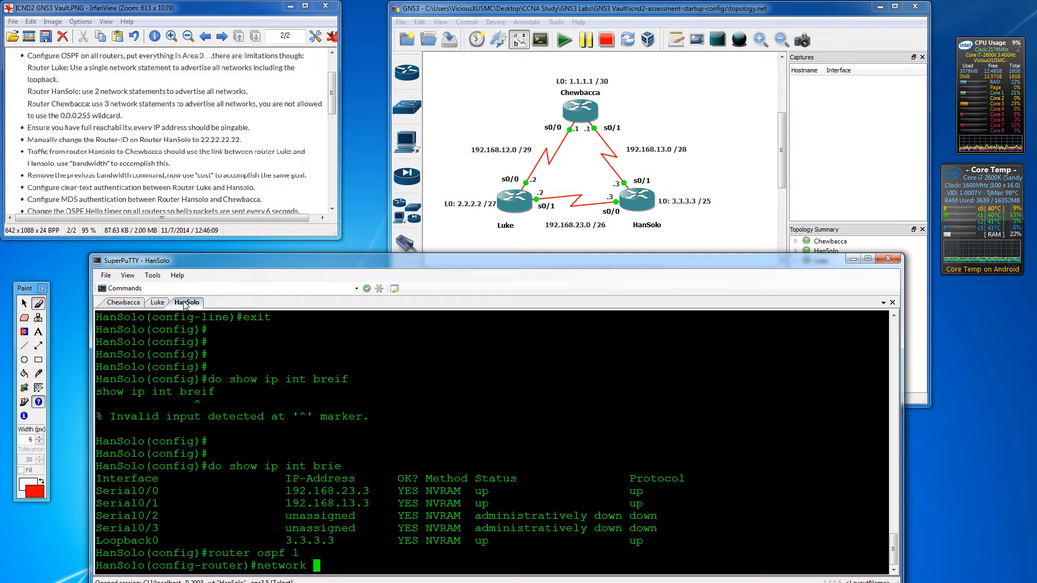
text(192.168.0.0 )
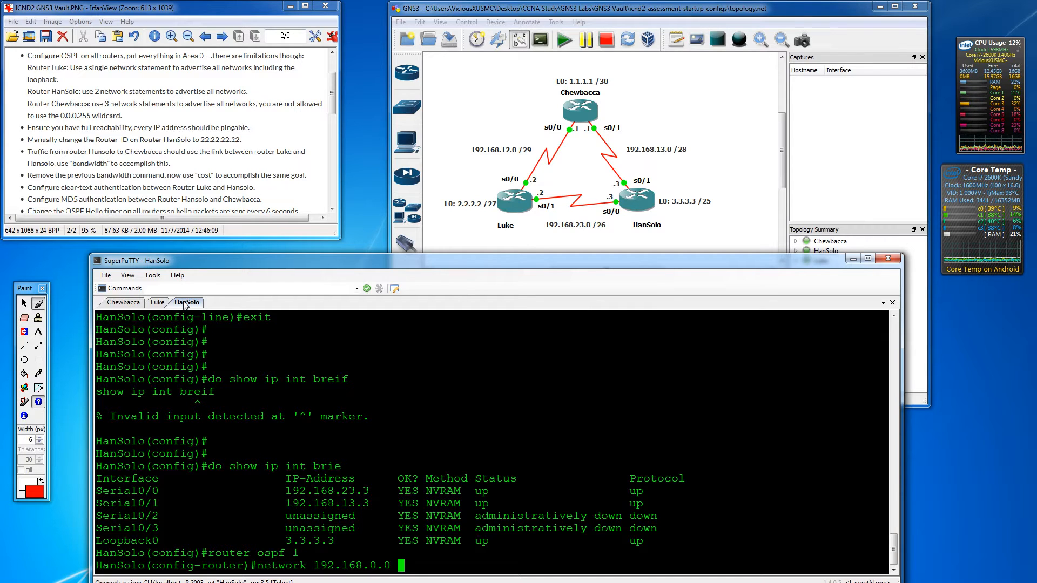
text(0.0.255.255)
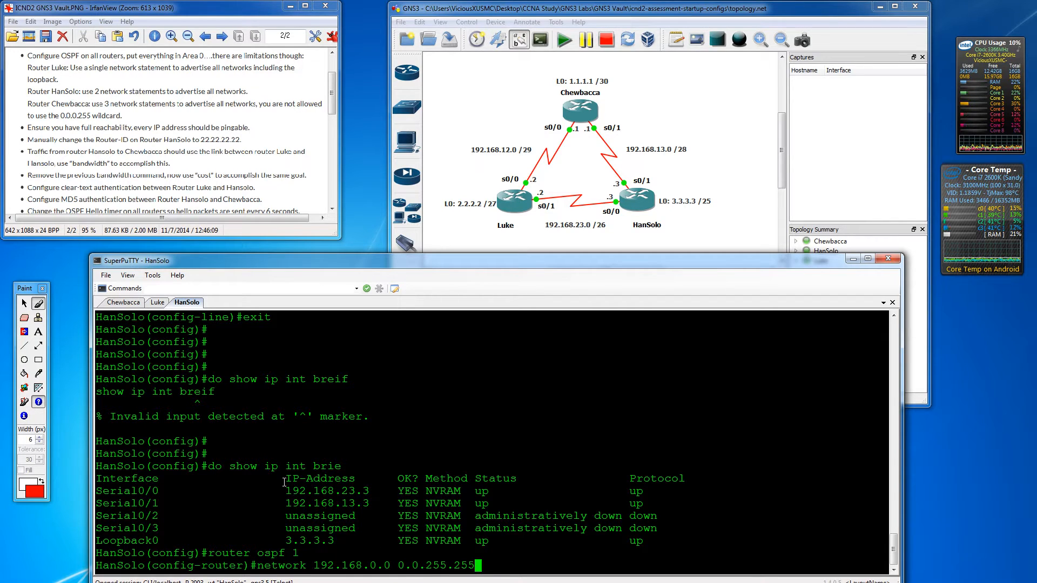
text(area 0)
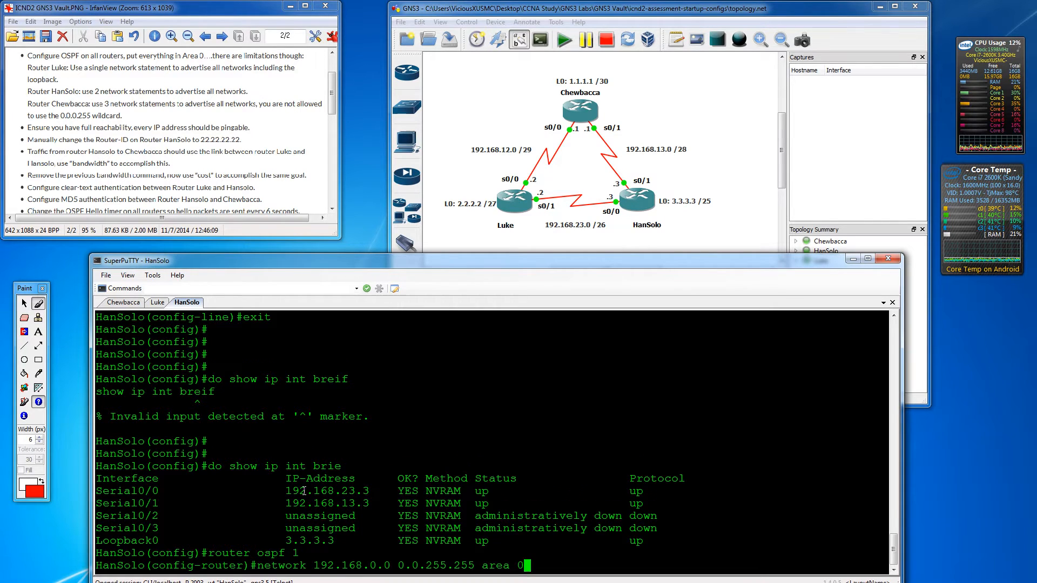
key(Return)
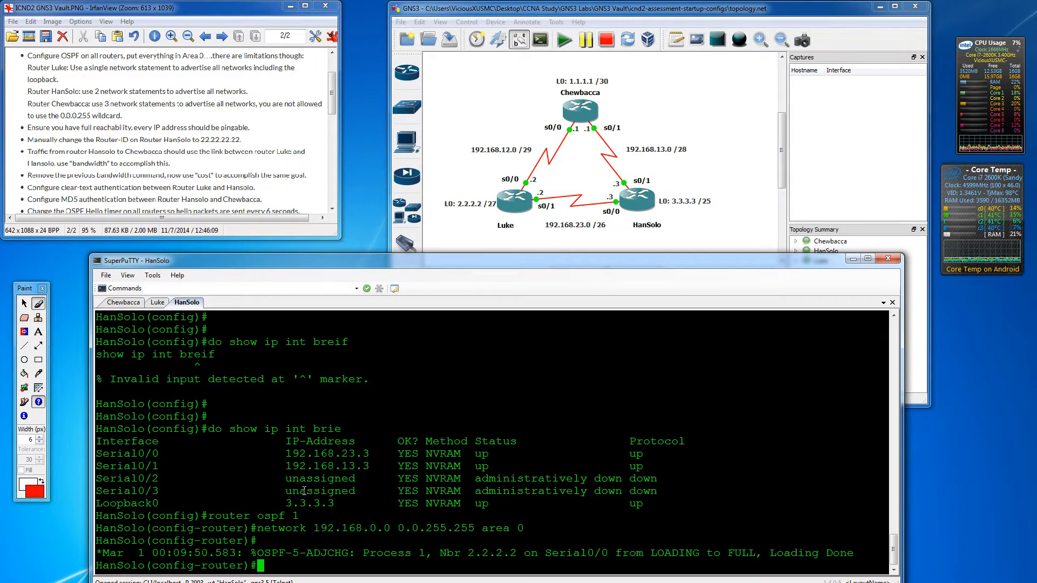
- Advertise HanSolo's 3.3.3.3 loopback with 'network 3.3.3.3 0.0.0.0 area 0'
text(network )
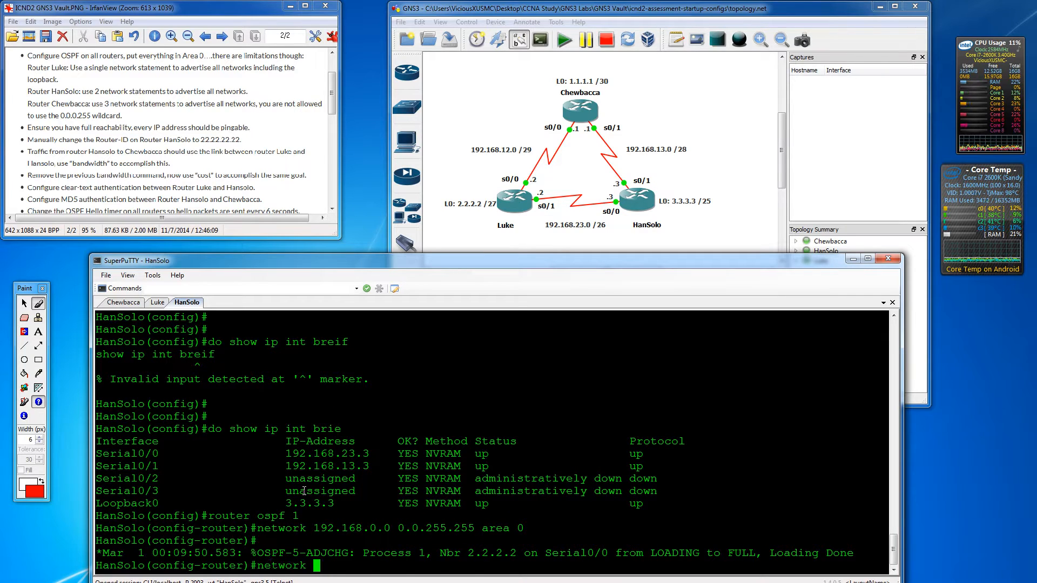
text(3.3.3.3 )
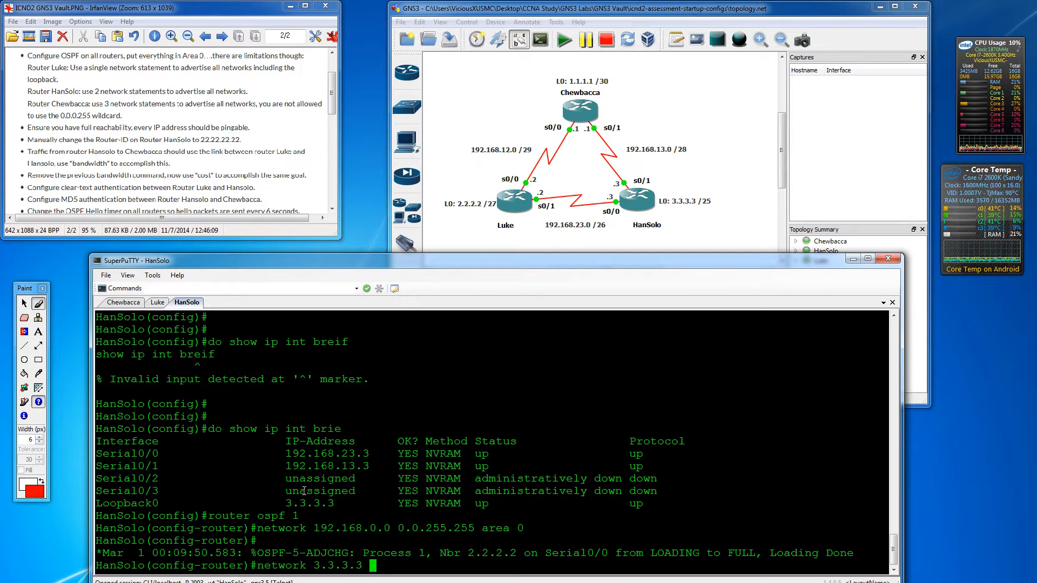
text(0.0.0.0)
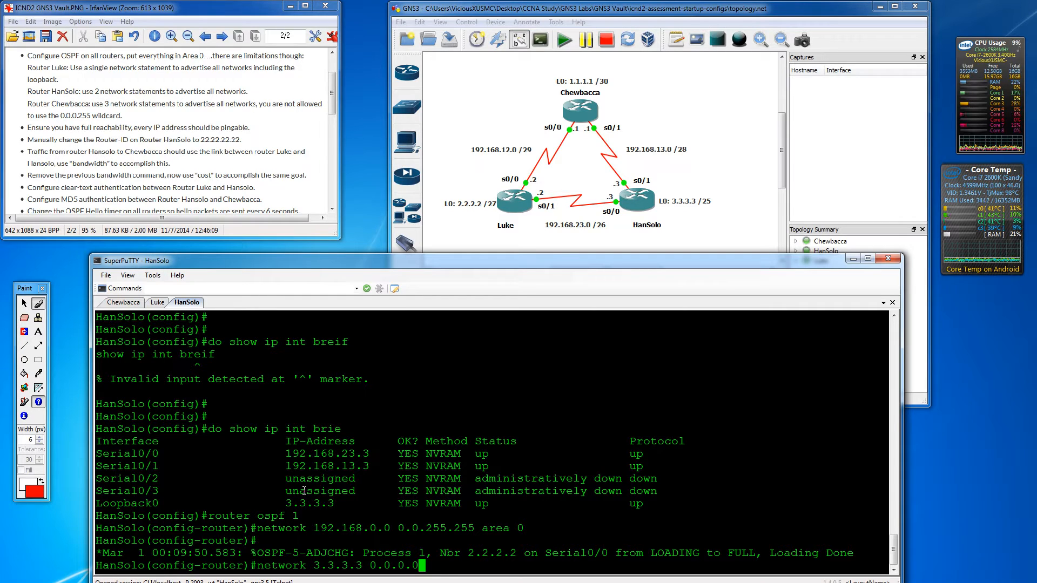
text( area 0)
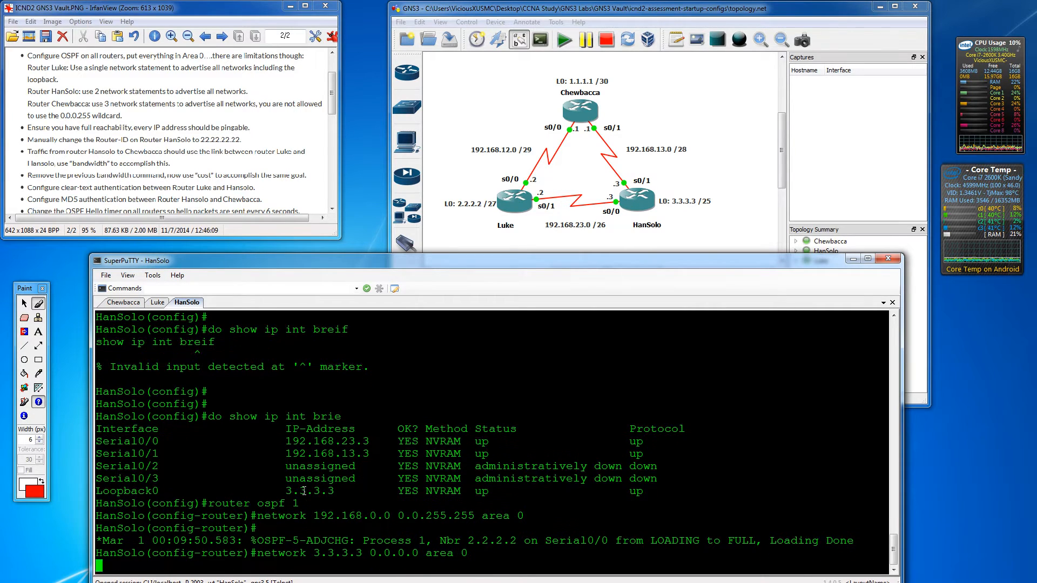
key(Return)
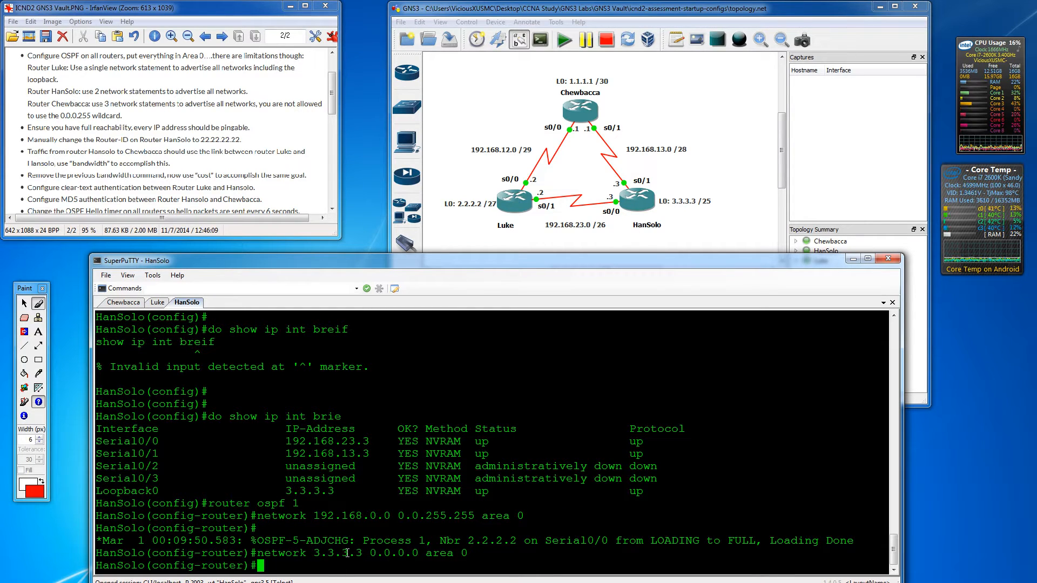
key(Return)
key(Return)
key(Return)
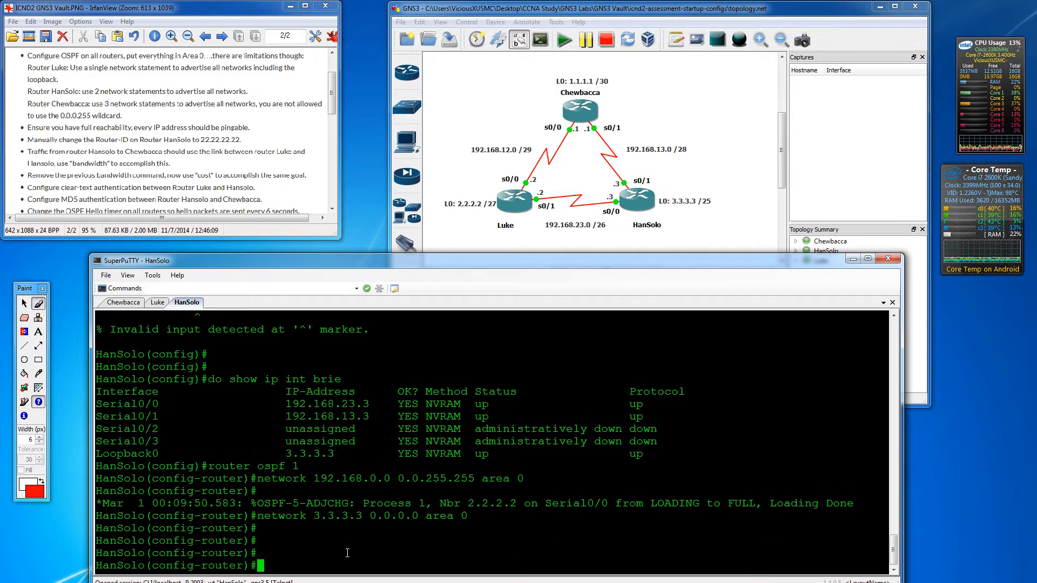
click(136, 303)
- List Chewbacca's interfaces, start OSPF process 1, and enter 'network 192.16.12.1 0.0.0.0 area 0'
key(Return)
key(Return)
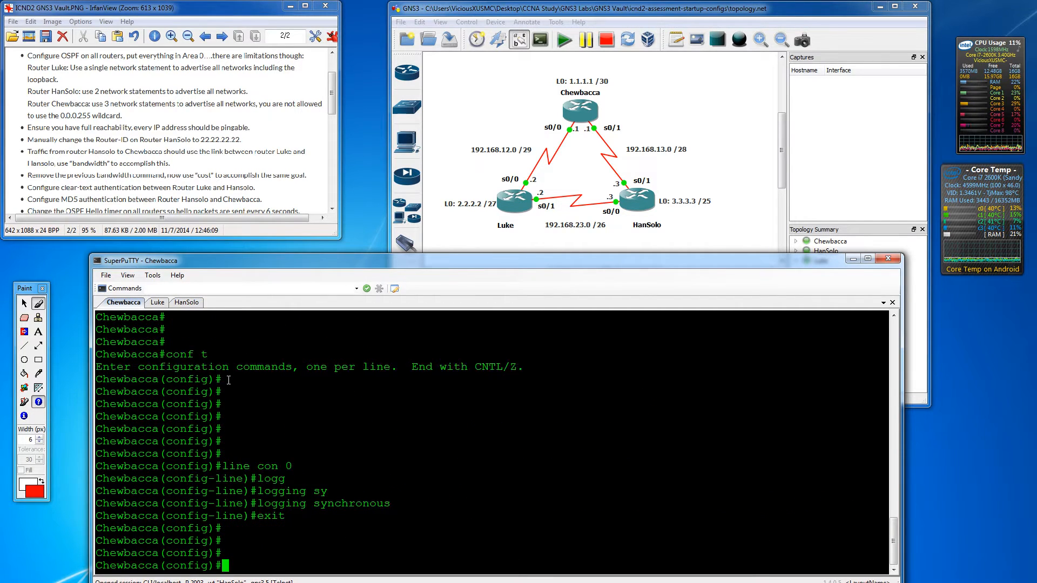
text(do show ip int brie)
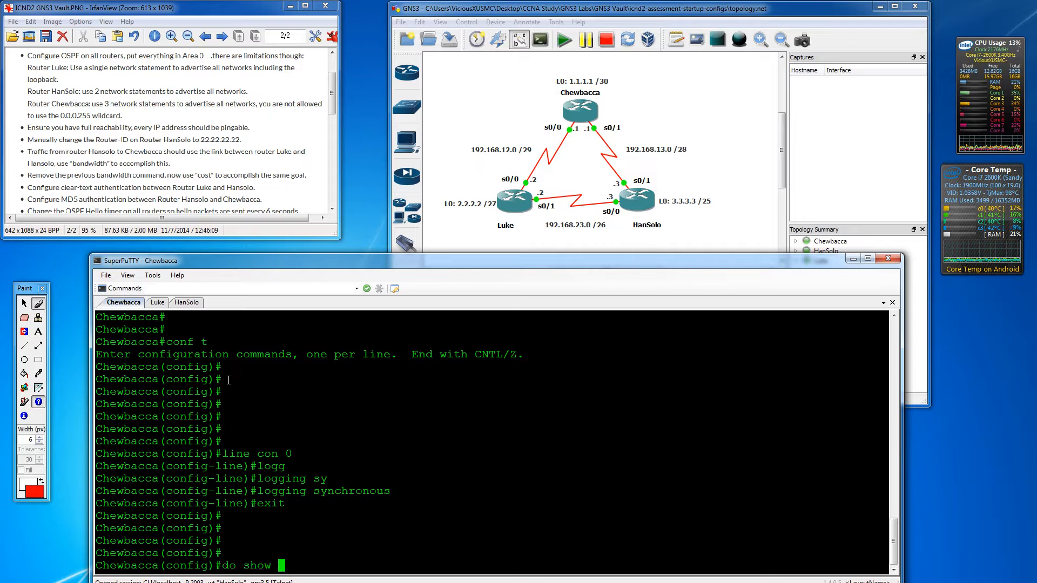
key(Return)
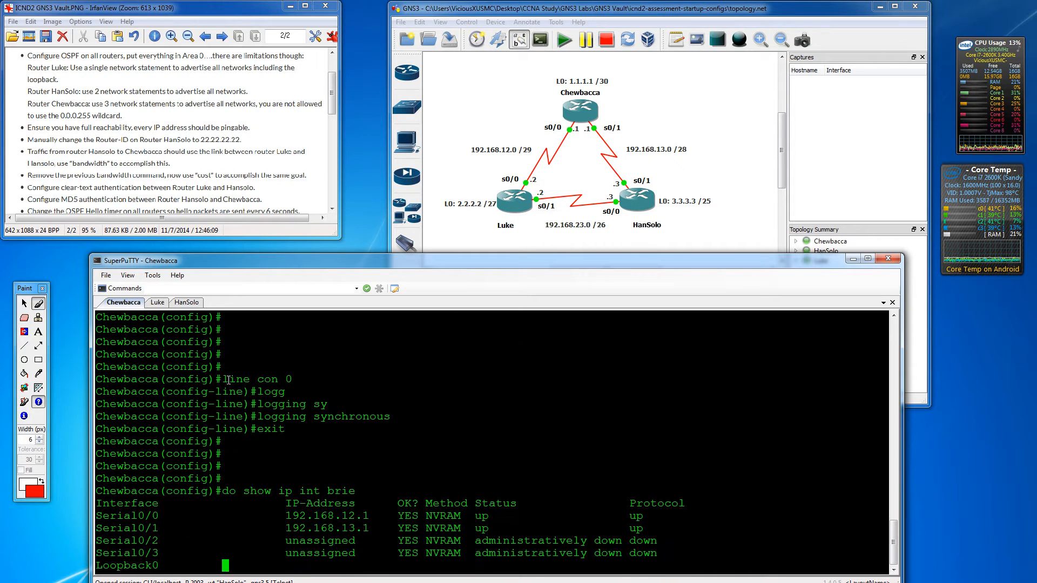
text(router )
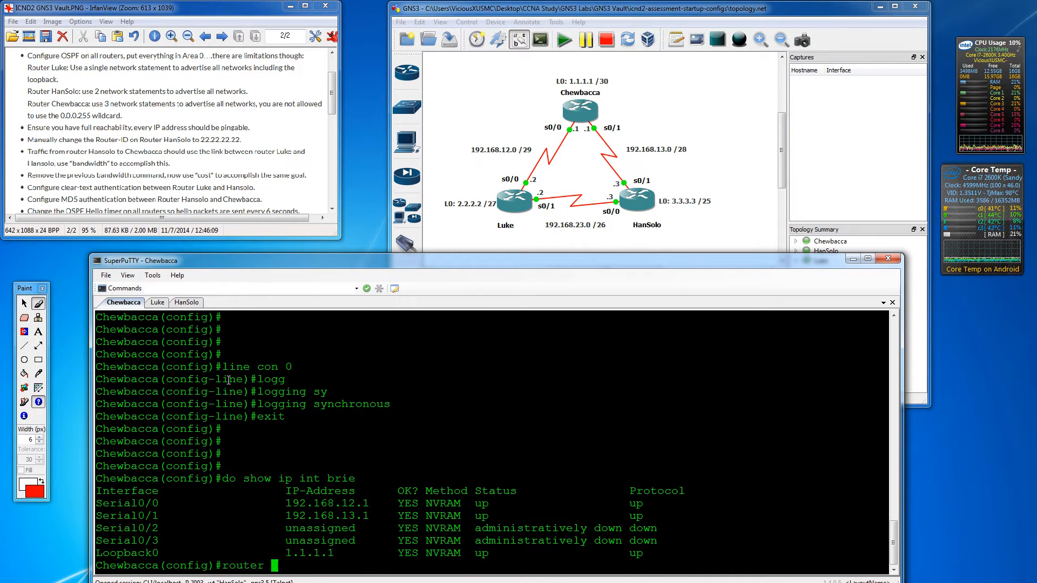
text(ospf 1)
key(Return)
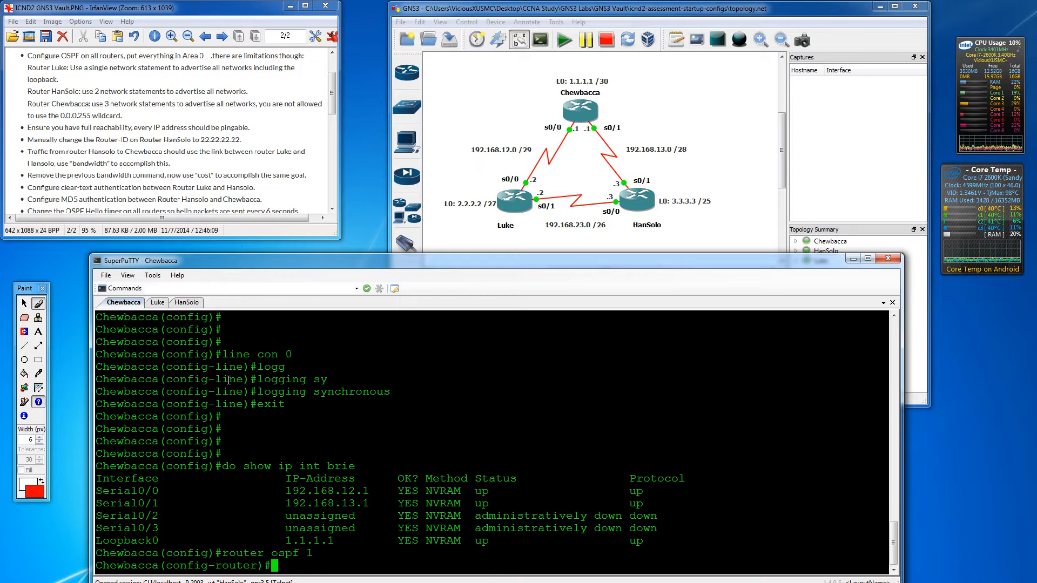
text(network 192)
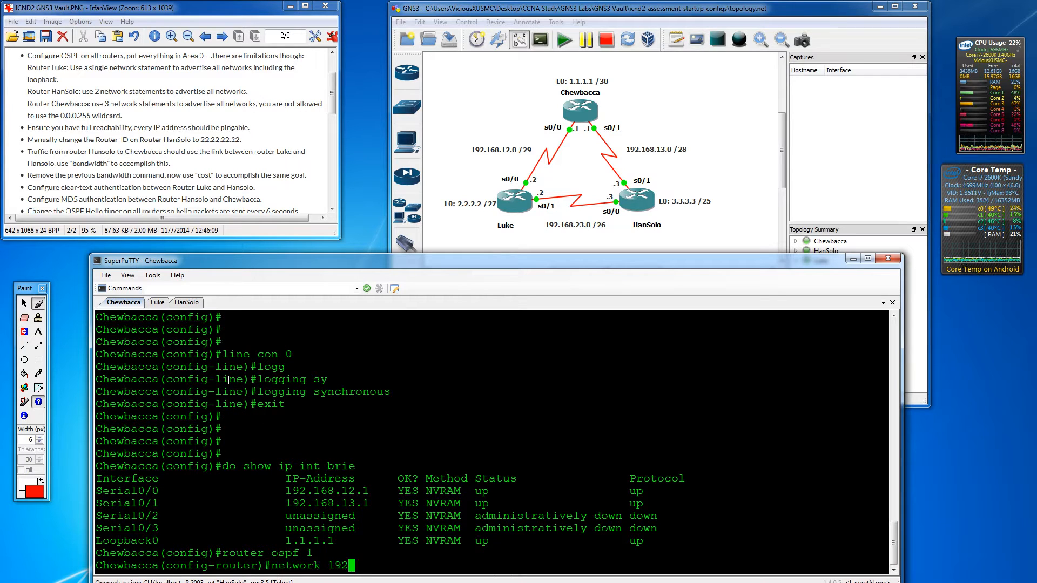
text(.16.12.)
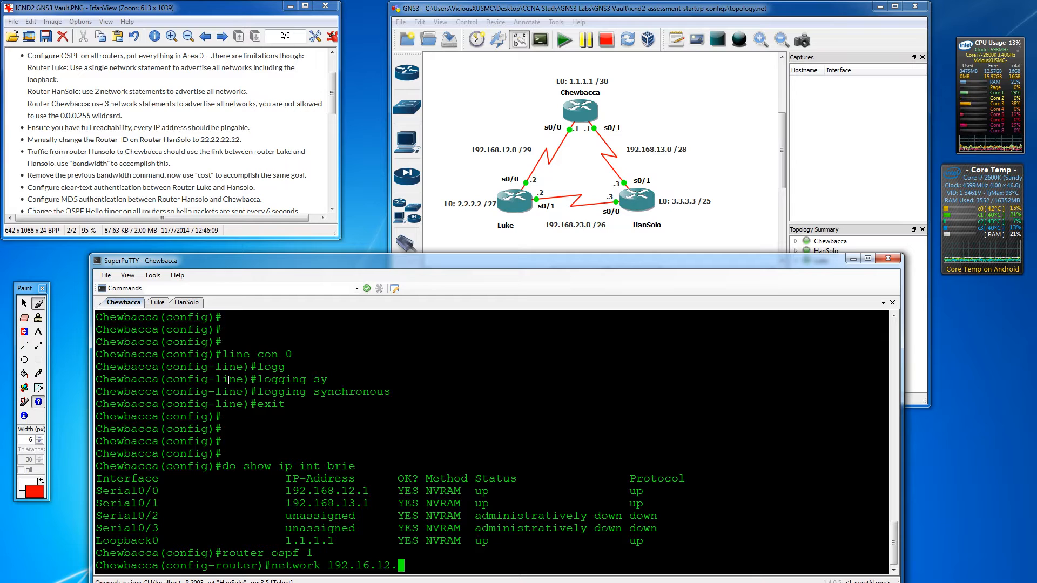
text(1 0.0.0.0)
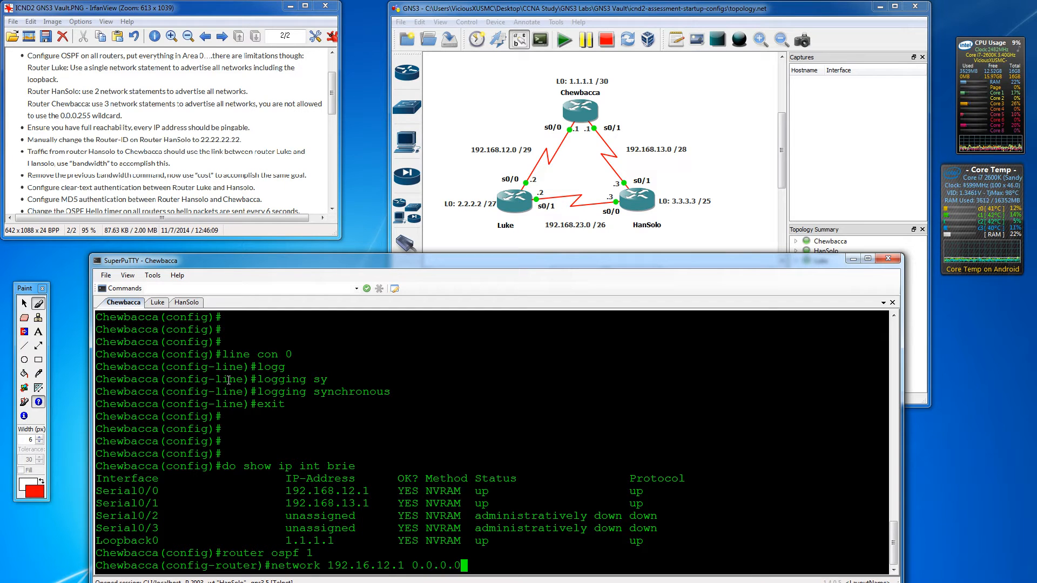
text( area 0)
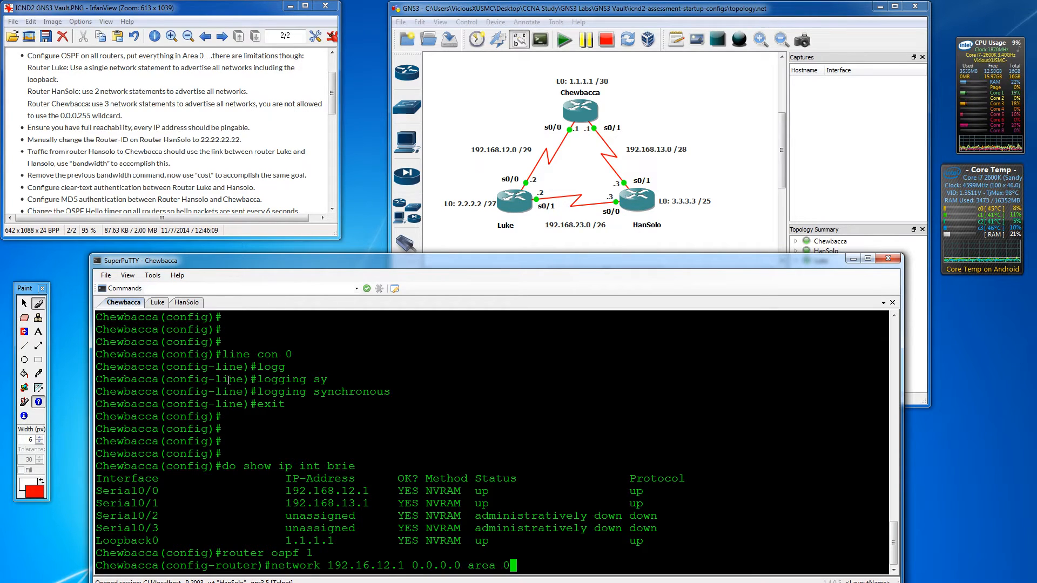
key(Return)
- Remove the mistyped statement with 'no network 192.16.12.1 0.0.0.0 area 0'
text(netw)
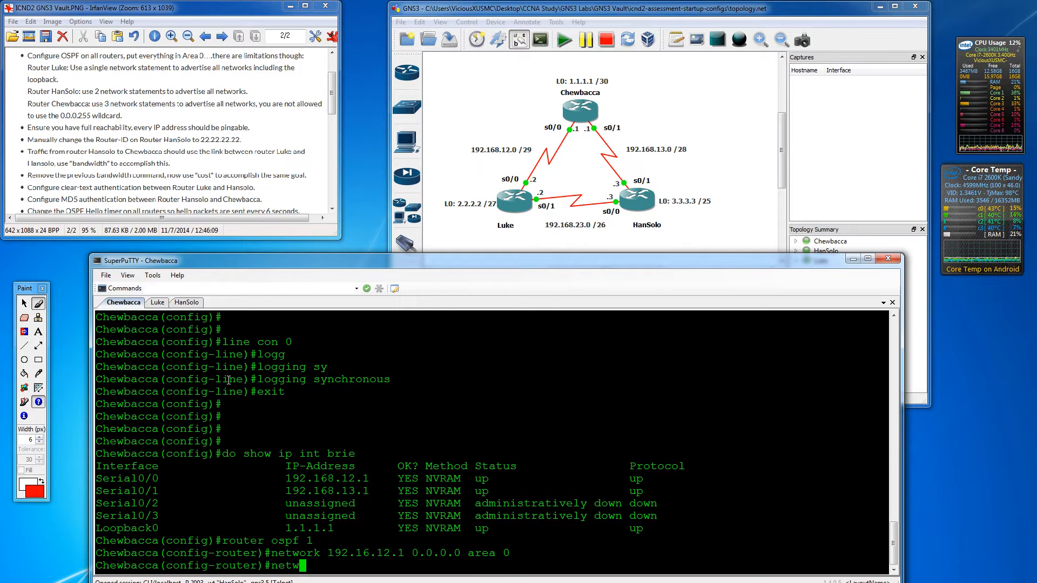
text(ork )
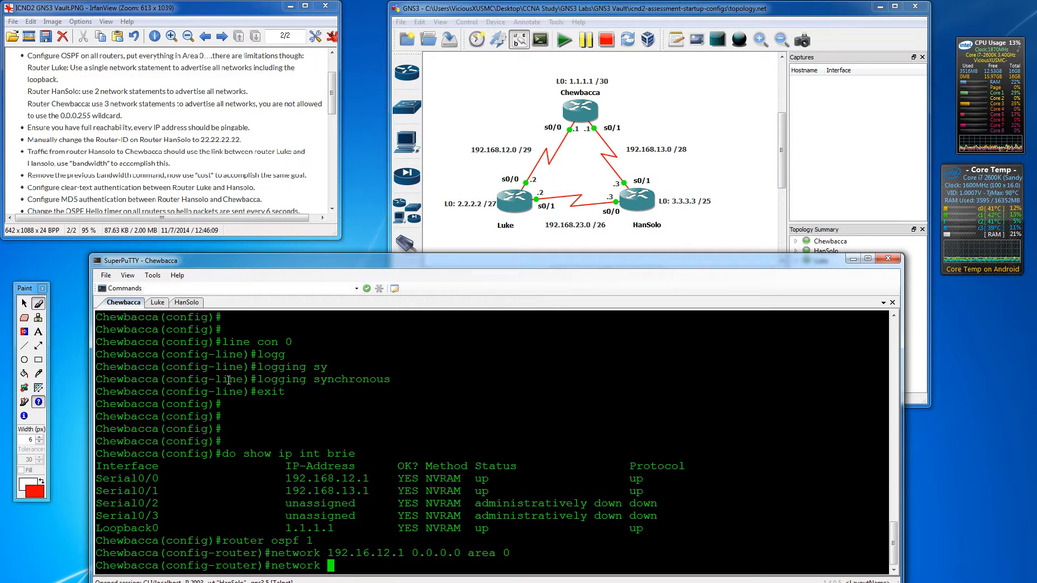
text(192.168.13.1)
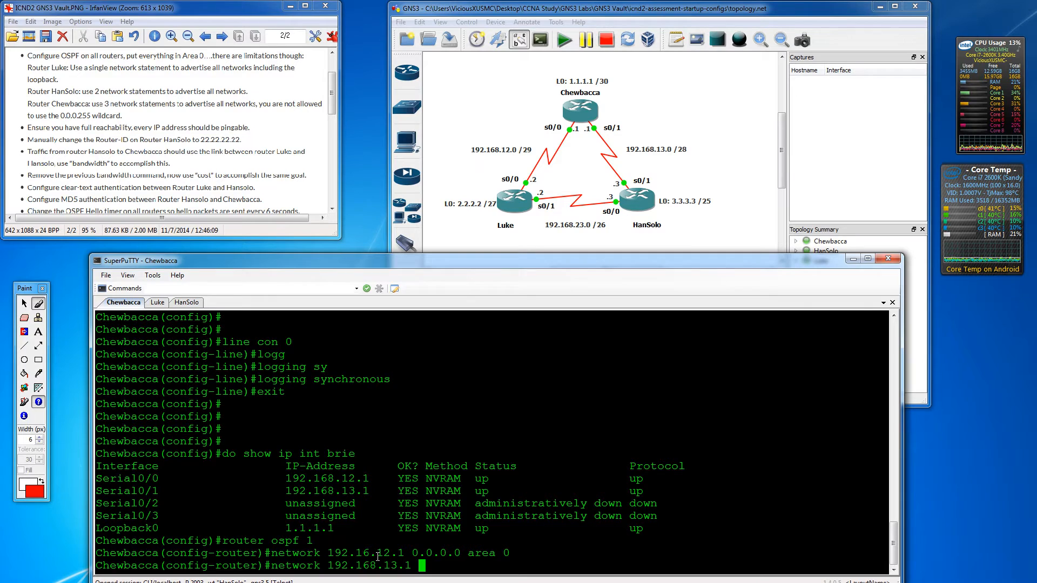
key(BackSpace)
key(BackSpace)
key(BackSpace)
key(BackSpace)
key(BackSpace)
key(BackSpace)
key(BackSpace)
key(BackSpace)
key(BackSpace)
key(BackSpace)
key(BackSpace)
key(BackSpace)
key(BackSpace)
key(BackSpace)
key(BackSpace)
key(BackSpace)
key(BackSpace)
key(BackSpace)
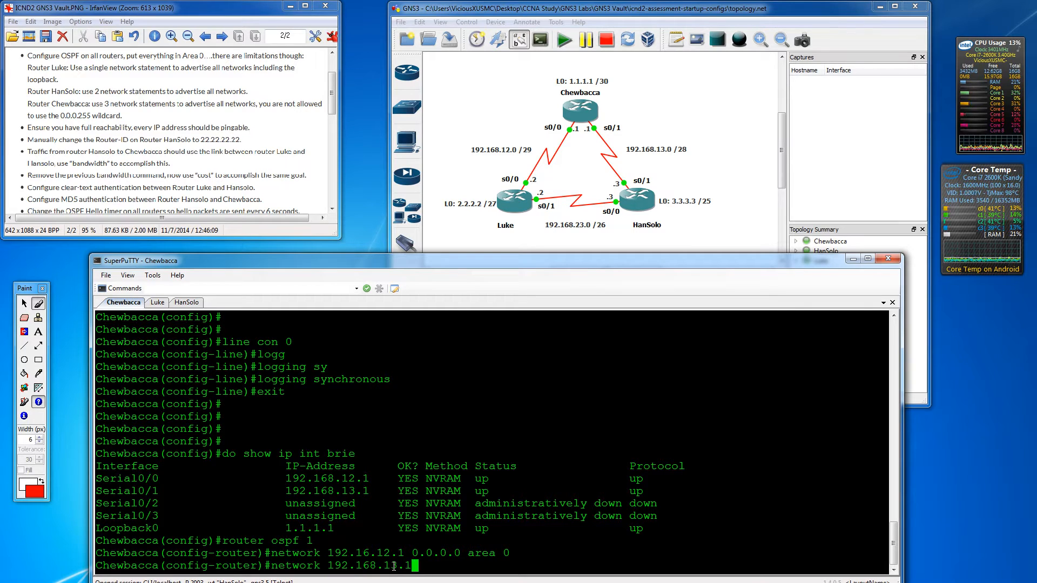
key(BackSpace)
key(BackSpace)
key(BackSpace)
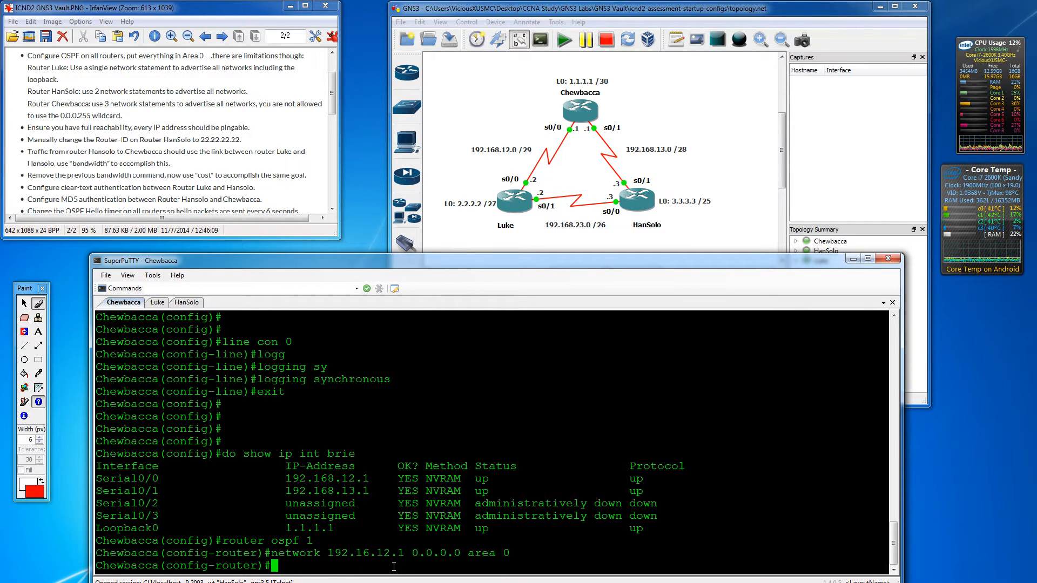
key(Up)
key(Left)
key(Left)
key(Left)
key(Left)
key(Left)
key(Left)
key(Left)
key(Left)
key(Left)
key(Left)
key(Left)
key(Left)
key(Left)
key(Left)
key(Left)
key(Left)
key(Left)
key(Left)
key(Left)
key(Left)
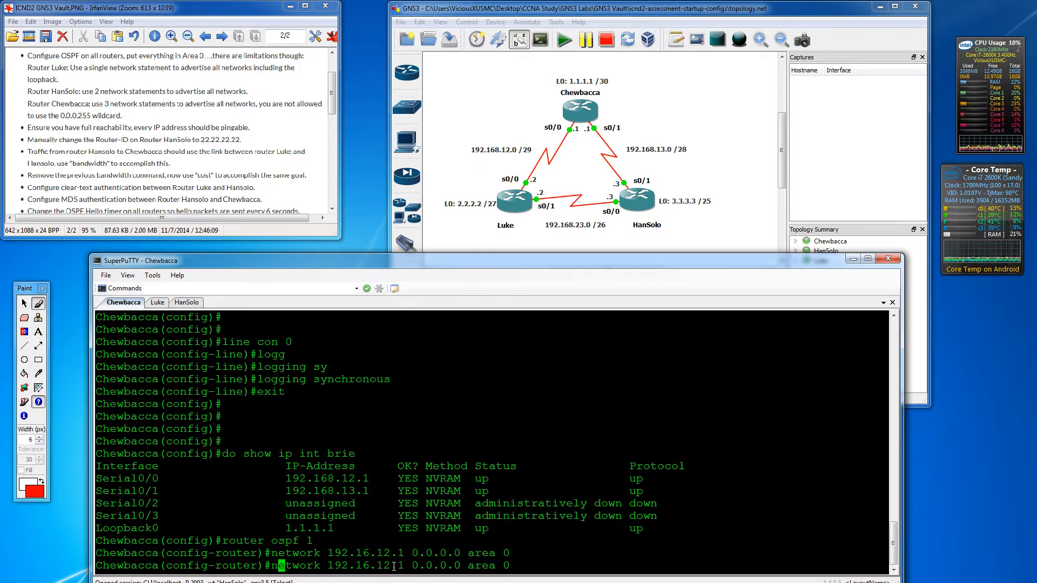
key(Left)
text(no)
key(Return)
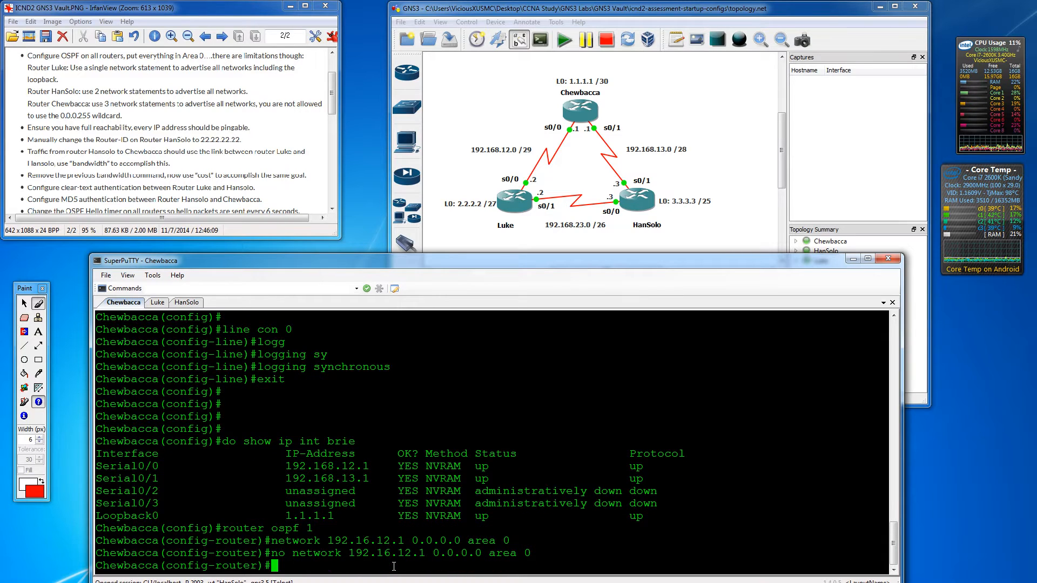
- Advertise 192.168.12.1, 192.168.13.1 and 1.1.1.1 with 0.0.0.0 wildcards in area 0
text(network)
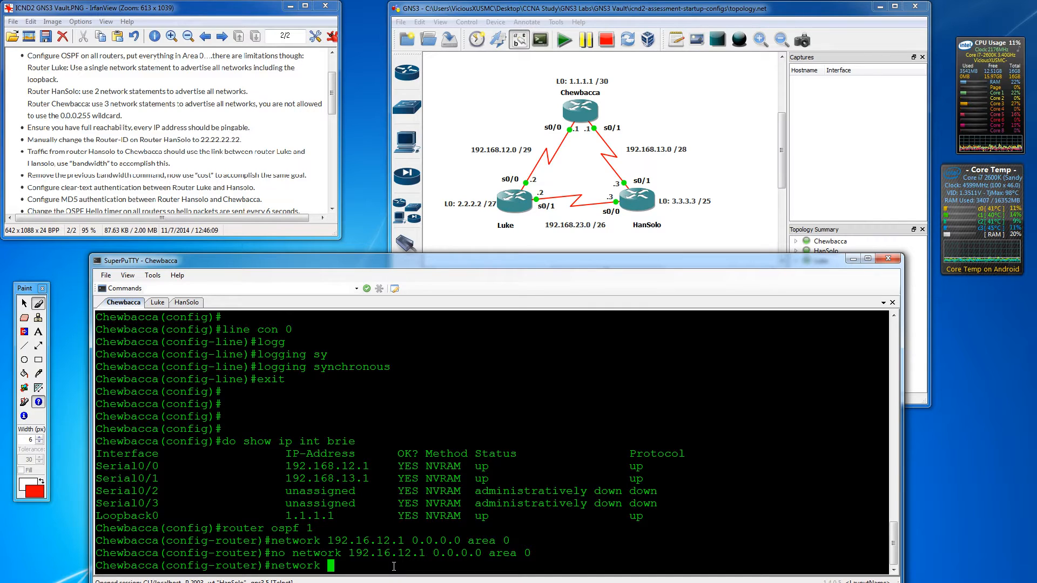
text(192.168)
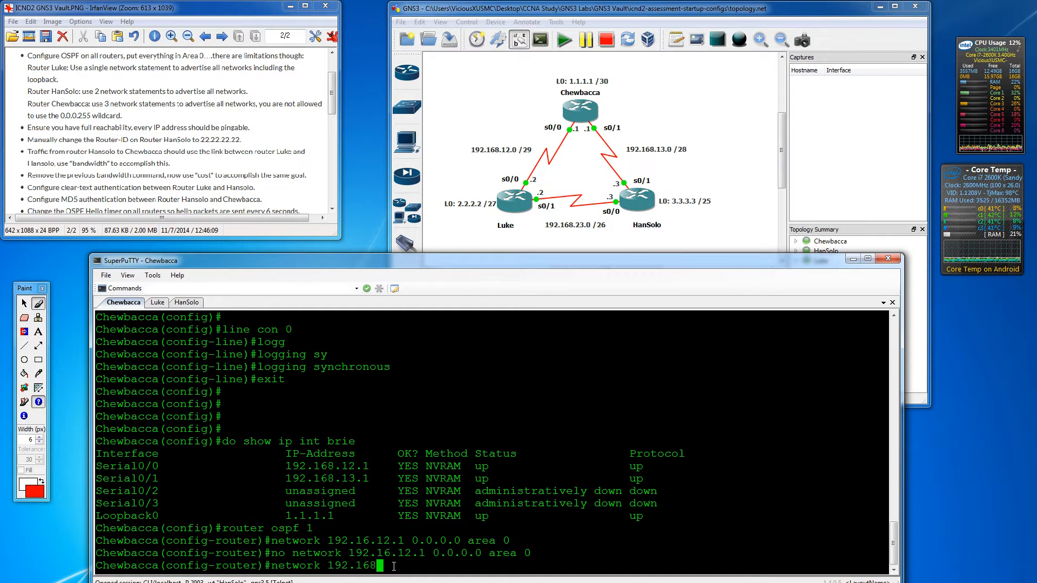
text(.12.1 )
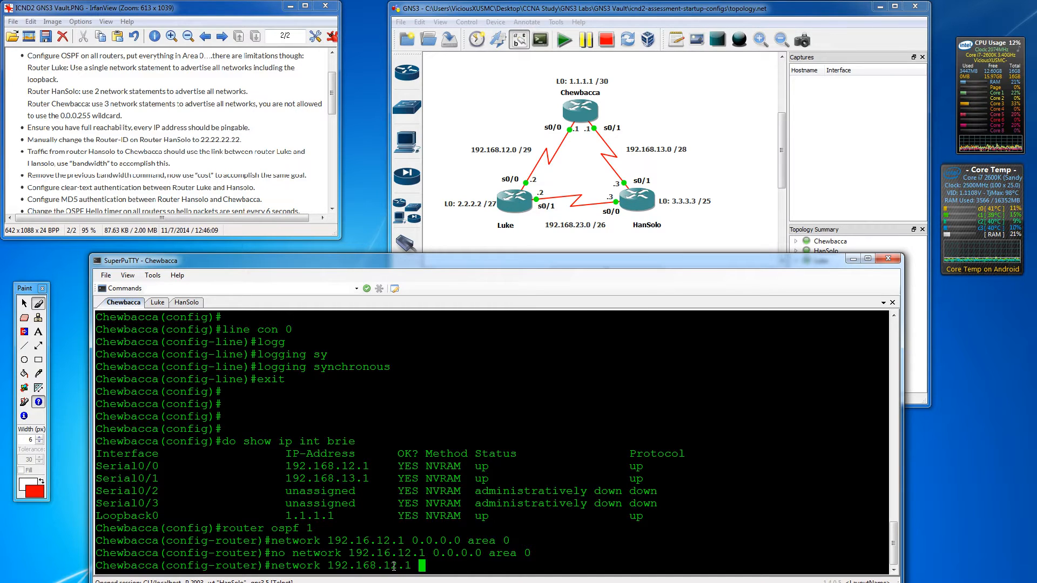
text(0.0.0.0)
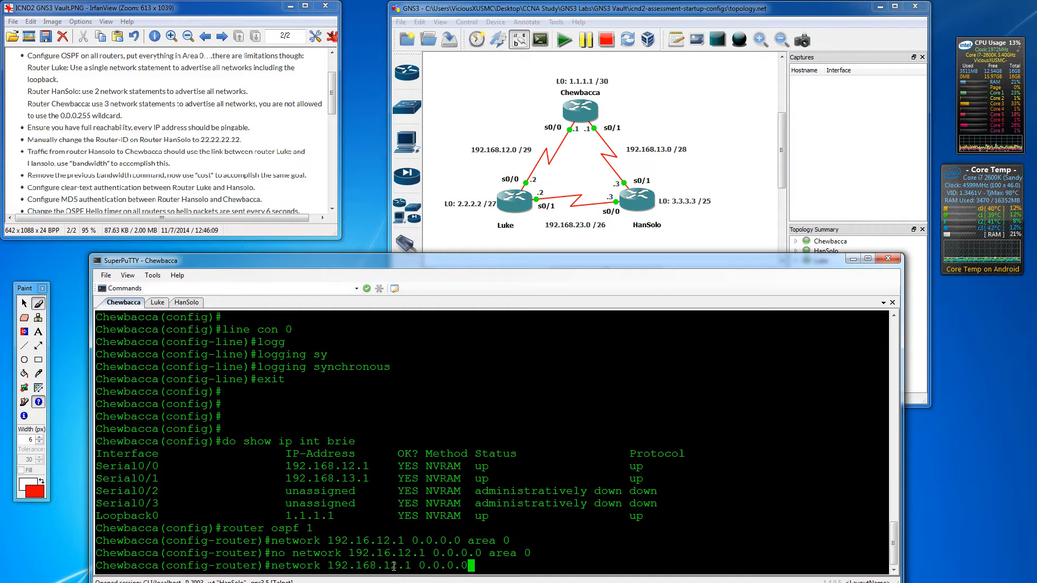
text( area 0)
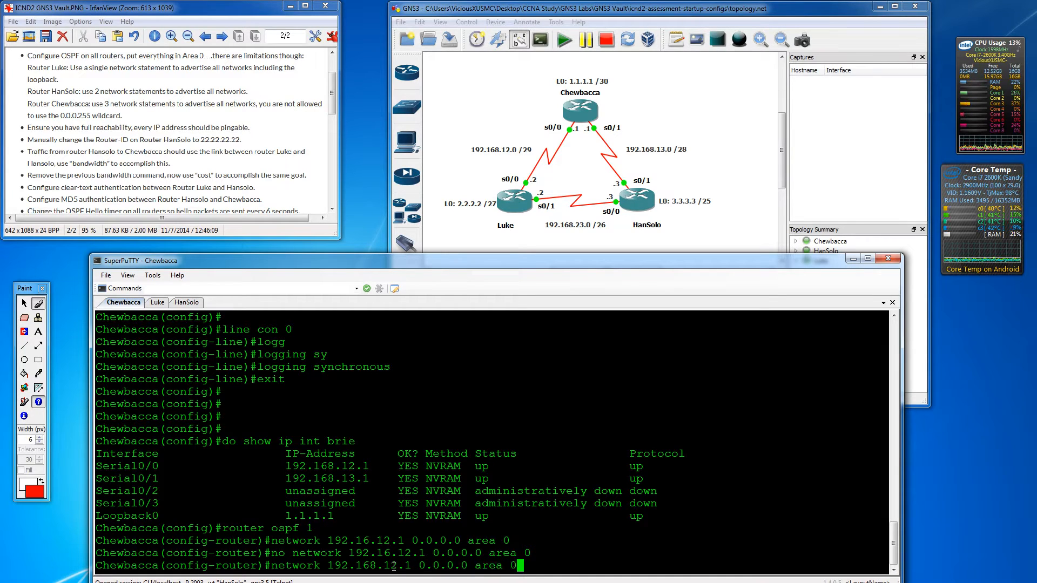
key(Return)
text(19)
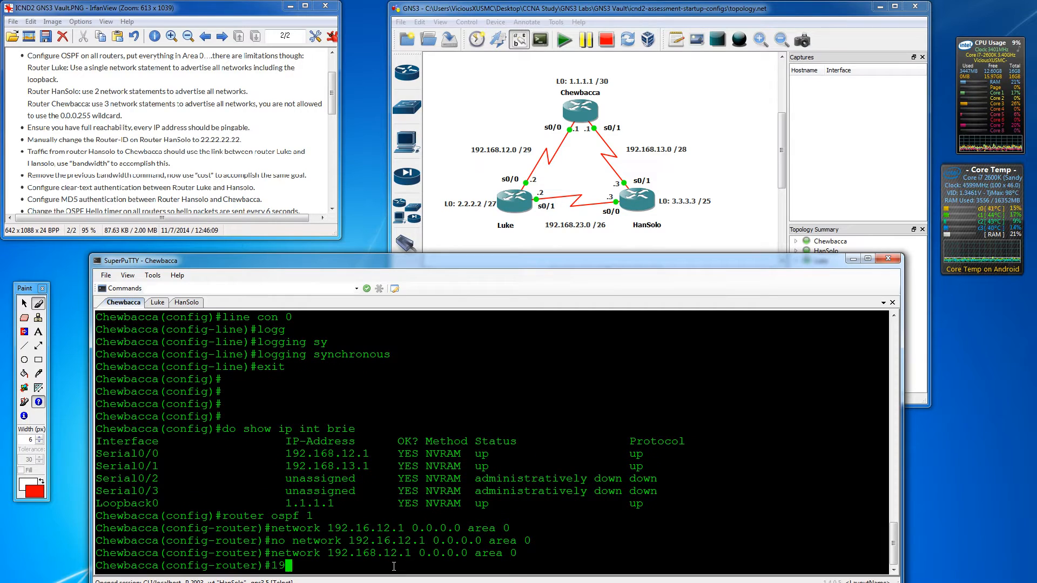
key(BackSpace)
key(BackSpace)
text(network)
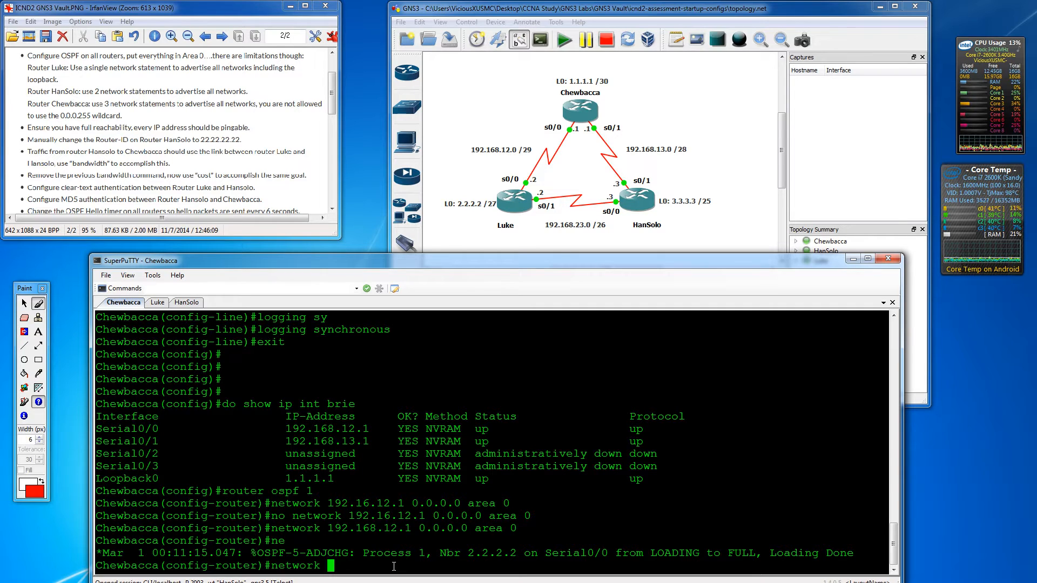
text(192.)
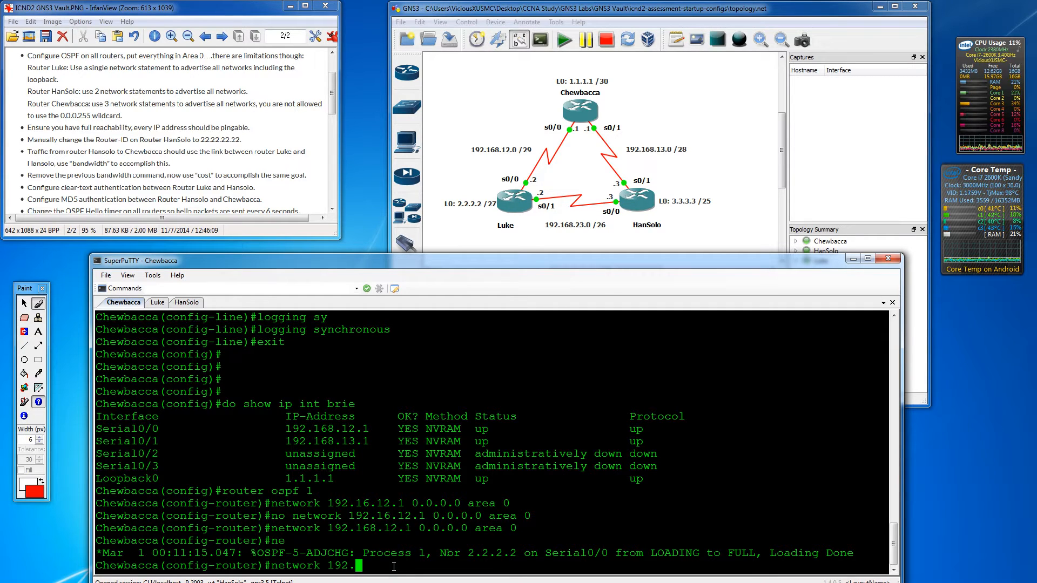
text(168.12.1 )
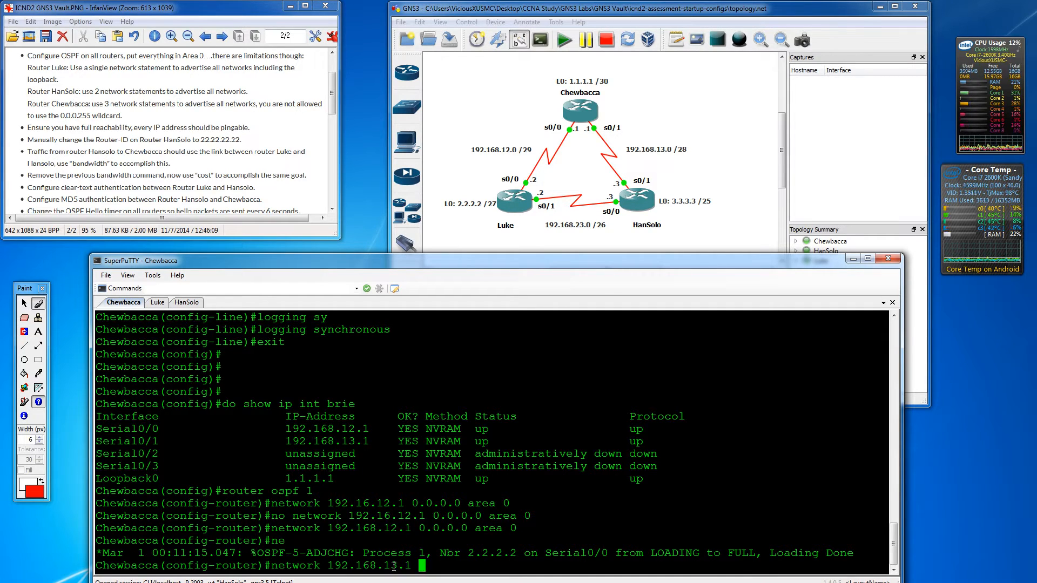
text(0.0.0.0 )
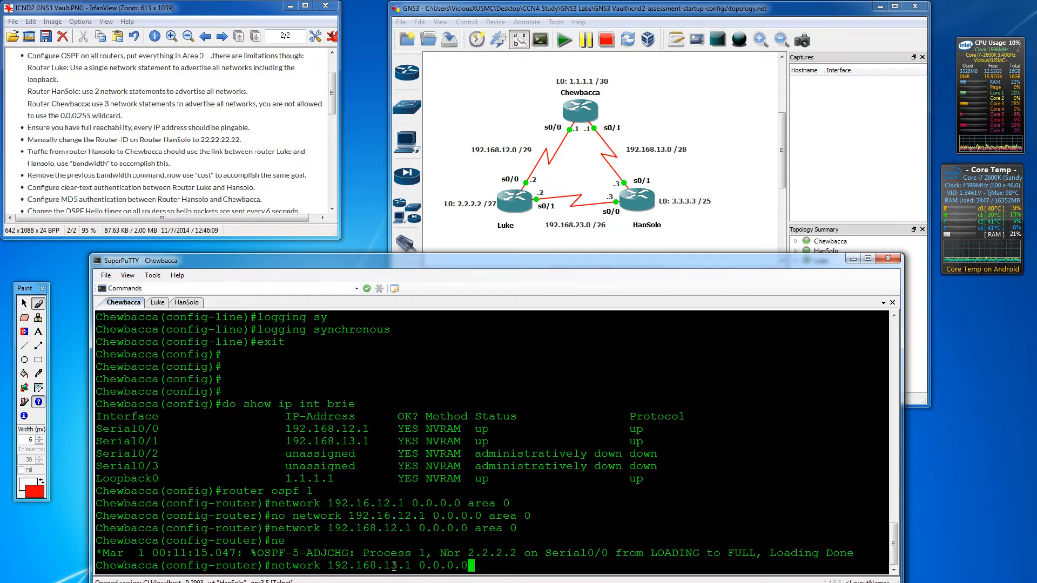
text(area 0)
key(Return)
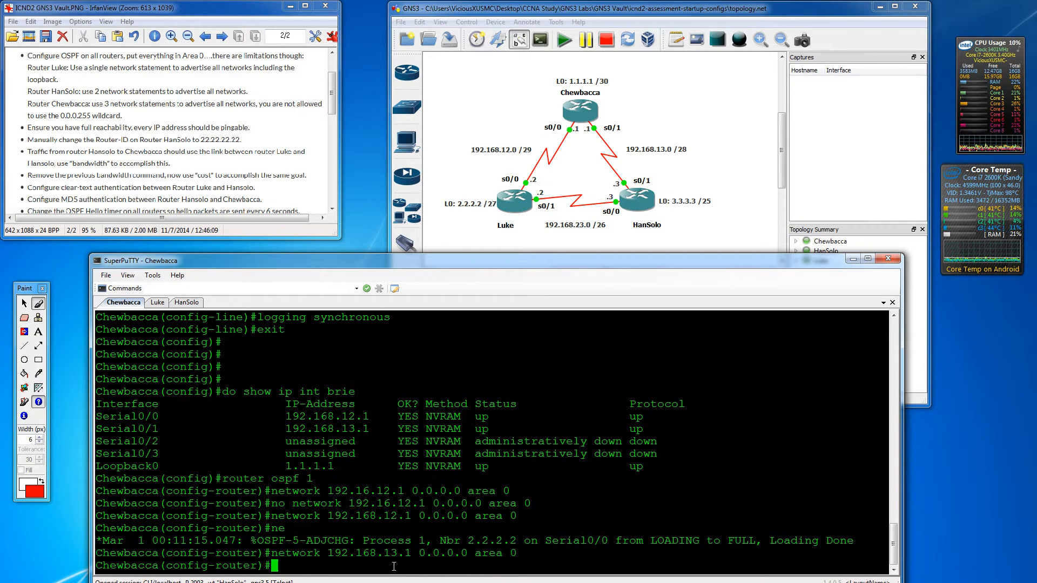
text(network 1)
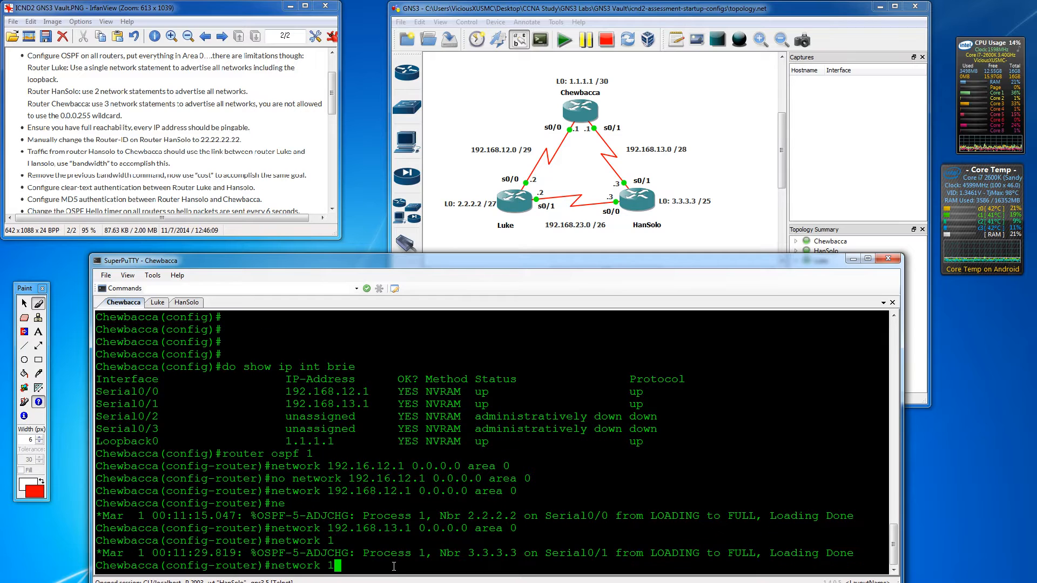
text(.1.1.1 )
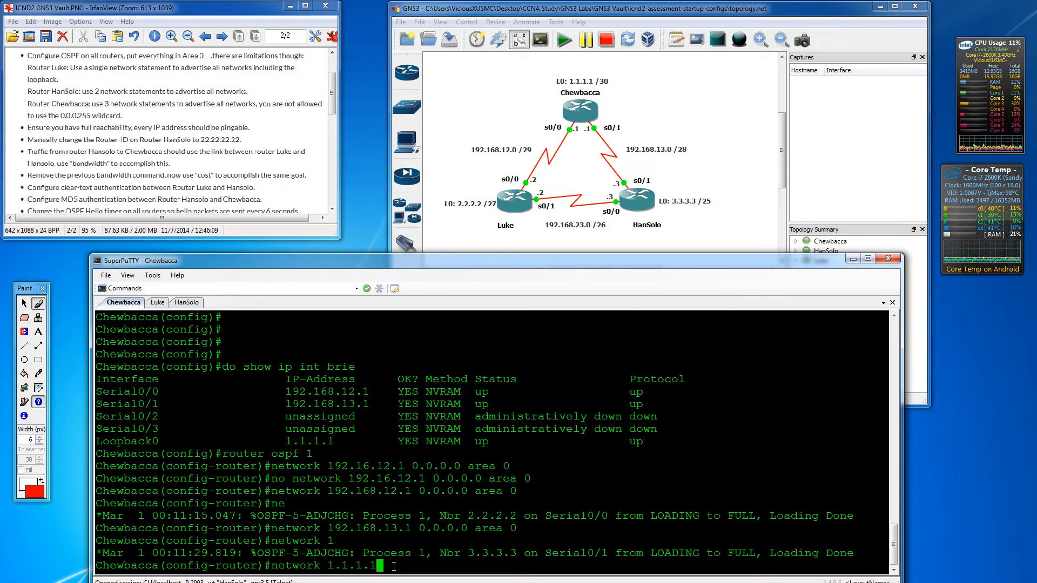
text(0.0.0.0)
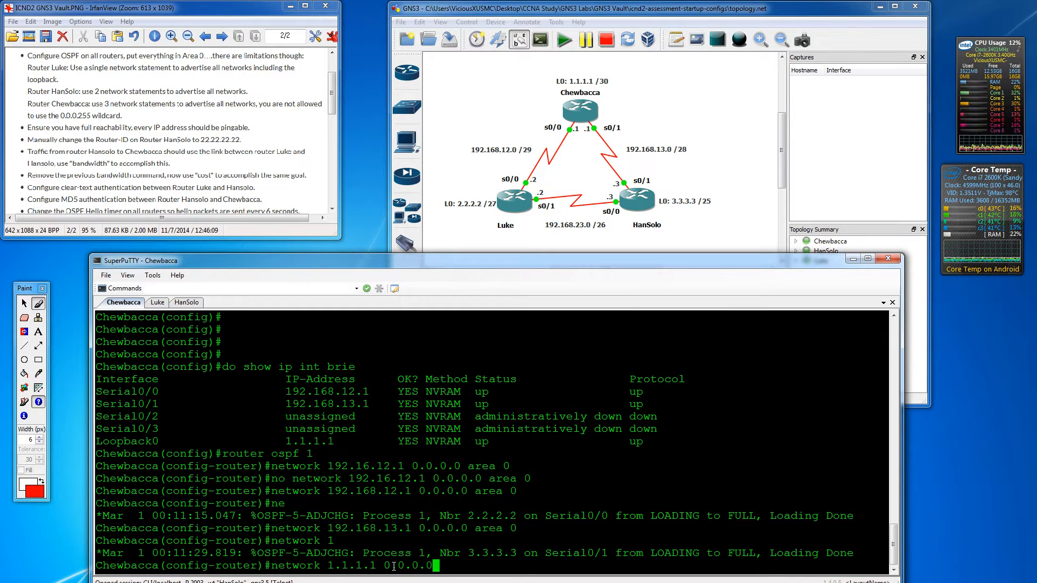
text( area 0)
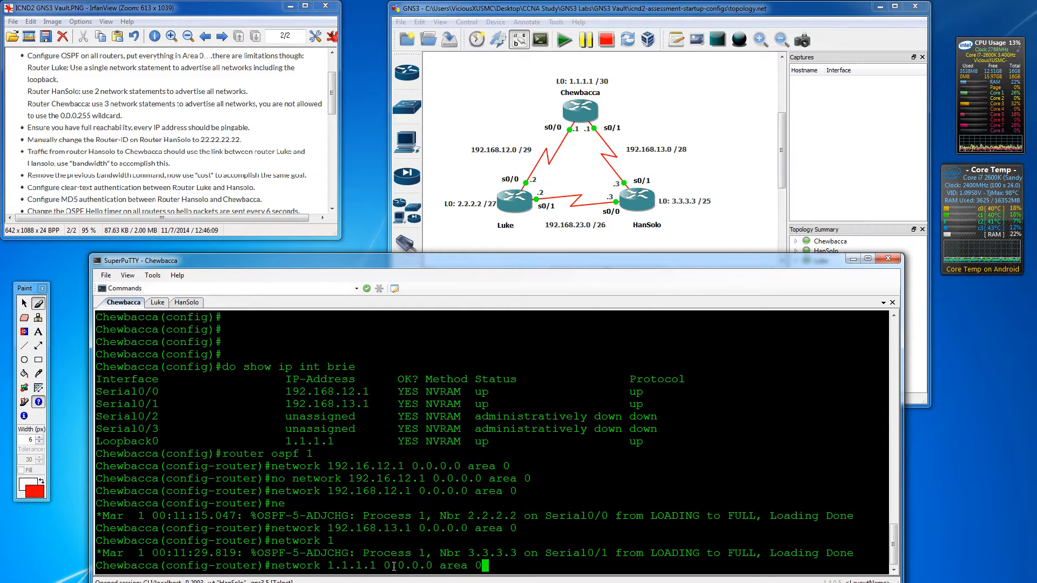
key(Return)
key(Return)
key(Return)
key(Return)
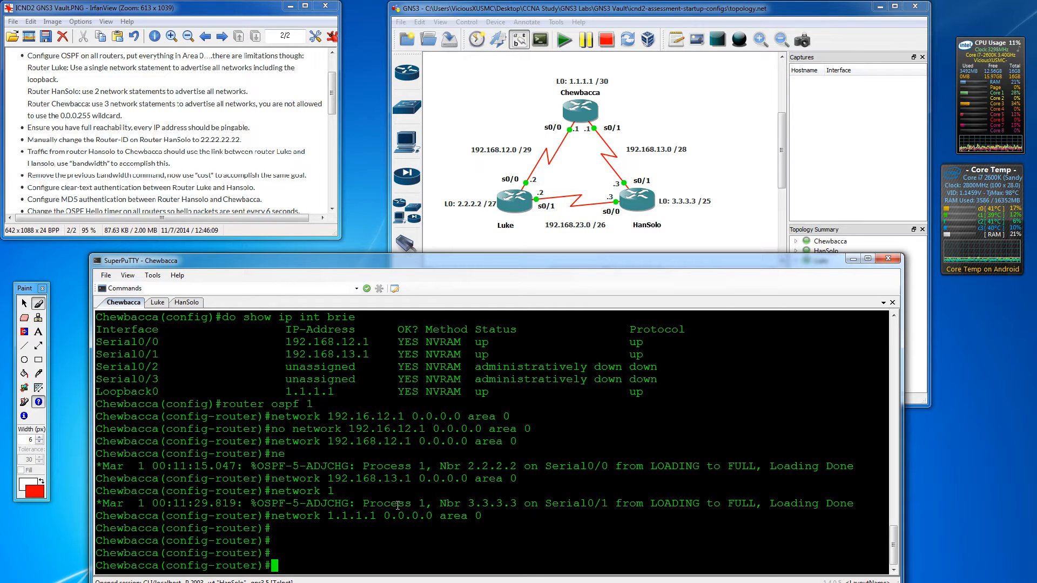
- Exit Chewbacca's router and global configuration modes back to the privileged prompt
text(exit)
key(Return)
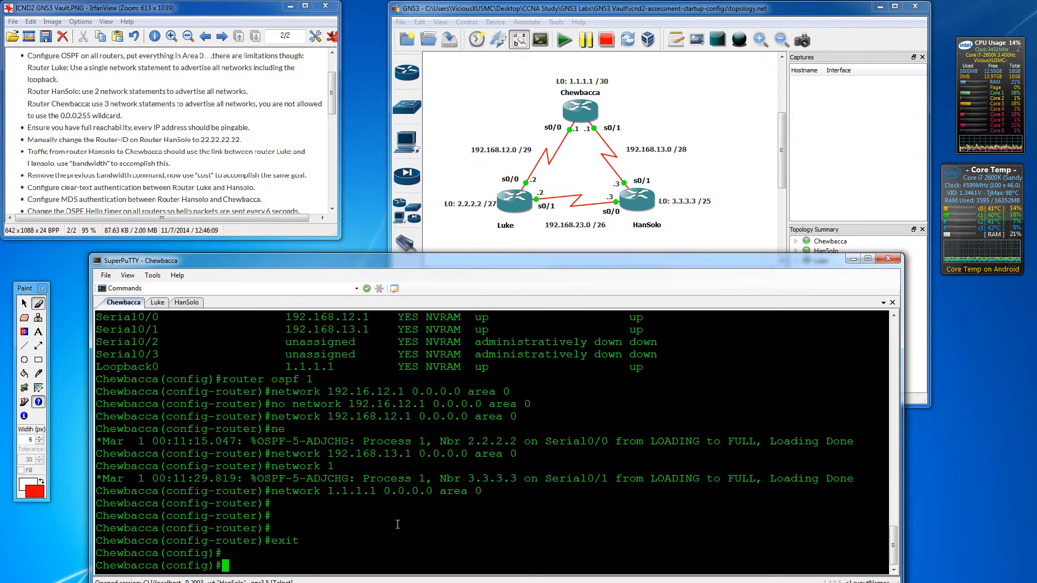
key(Return)
text(exit)
key(Return)
key(Return)
key(Return)
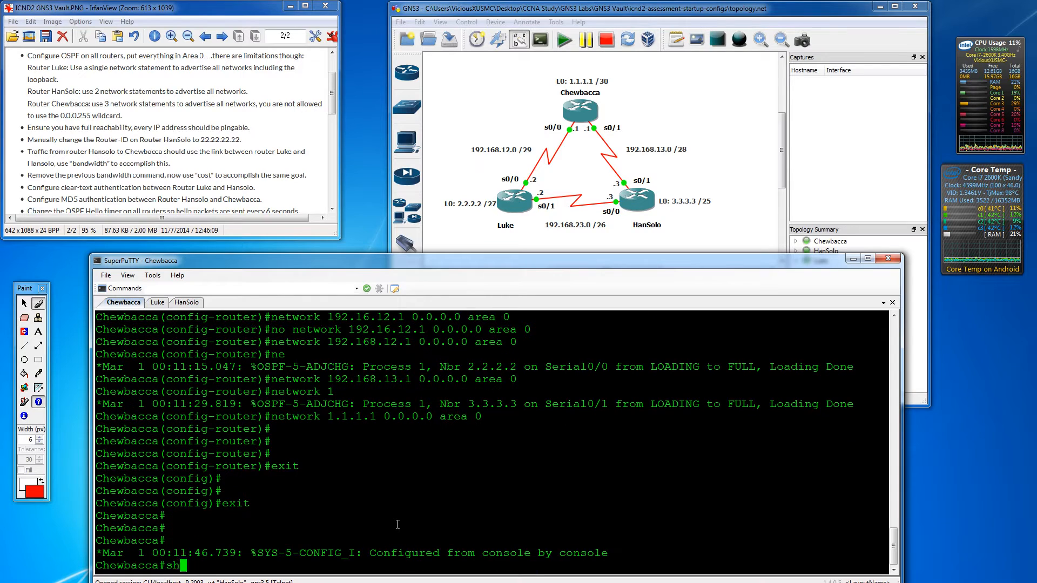
- Run 'show ip ospf interface' on Chewbacca and scroll through the Loopback0, Serial0/1 and Serial0/0 output
text(show ip ospf int)
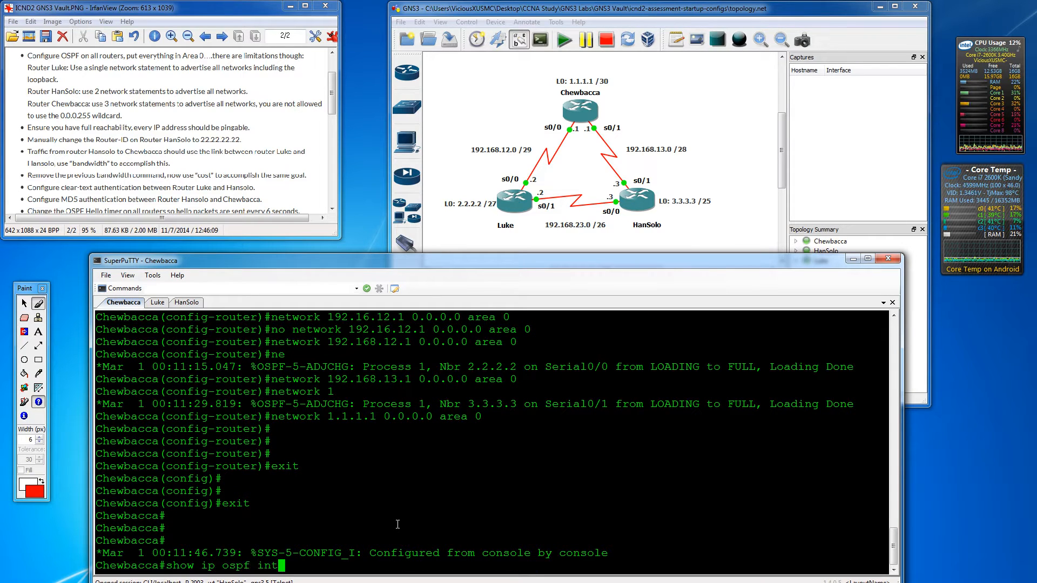
key(Tab)
key(Return)
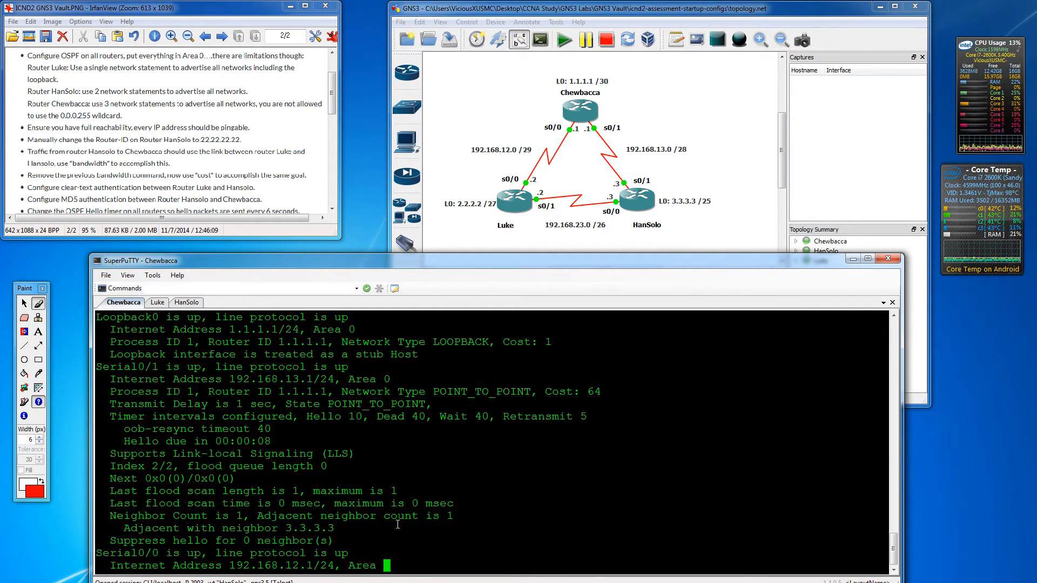
scroll(267, 440, up, 7)
scroll(248, 448, down, 3)
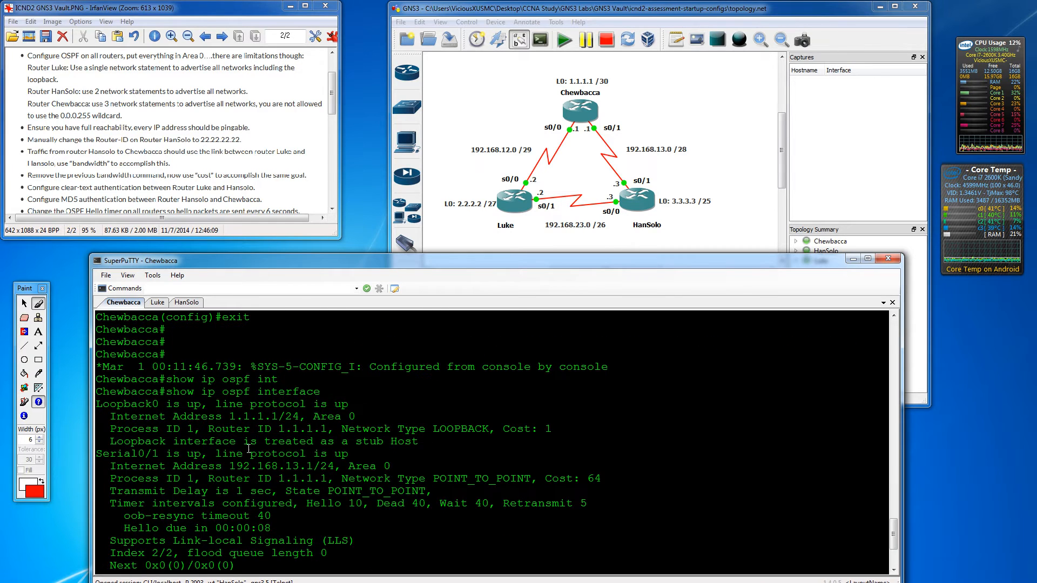
scroll(146, 450, down, 3)
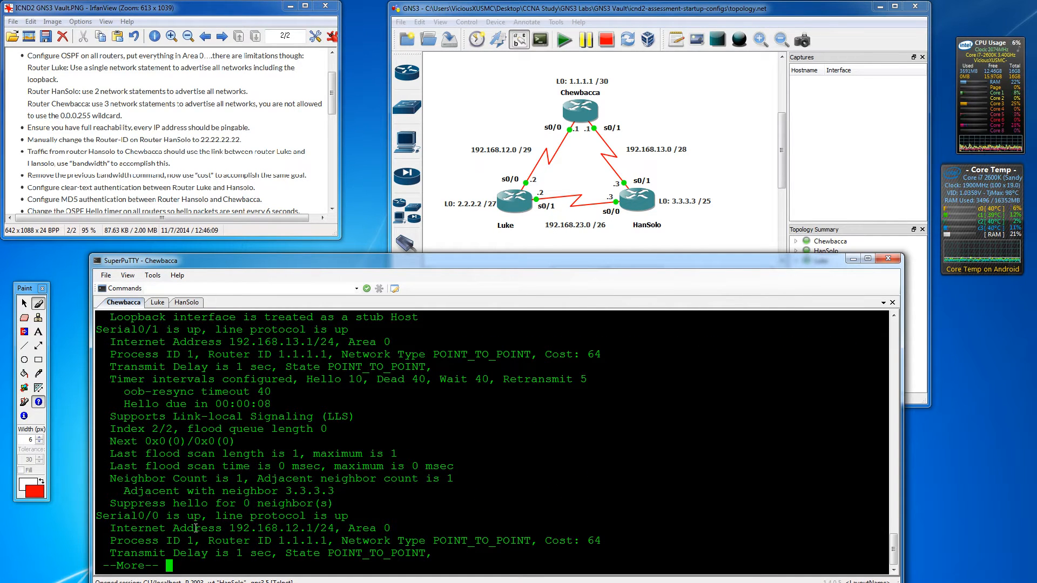
- Check Luke's OSPF interfaces with 'do show ip ospf int' and leave configuration mode
key(q)
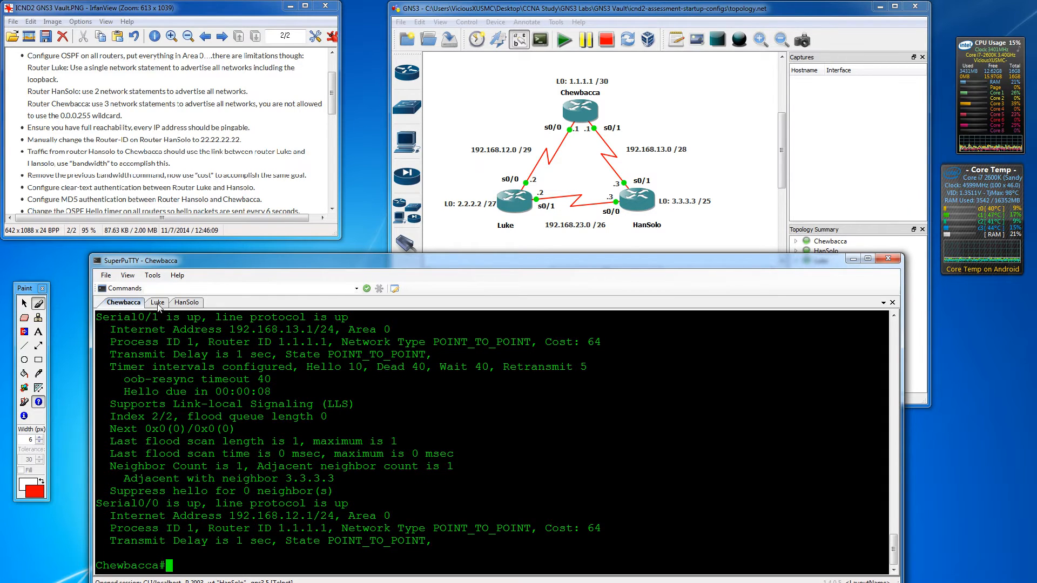
click(158, 306)
key(Return)
key(Return)
key(Return)
text(do sho)
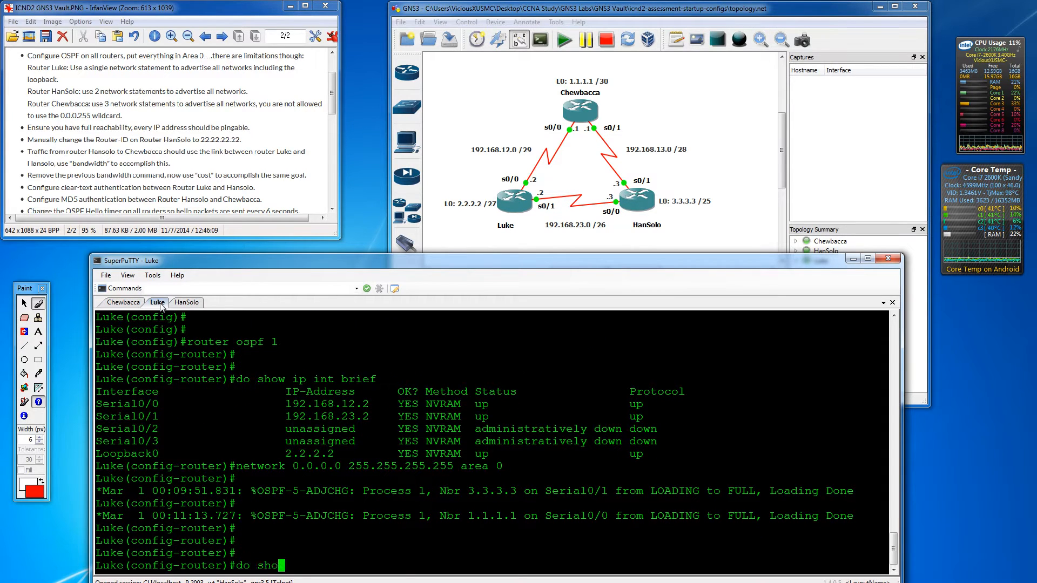
text(w ip ospf int)
key(Return)
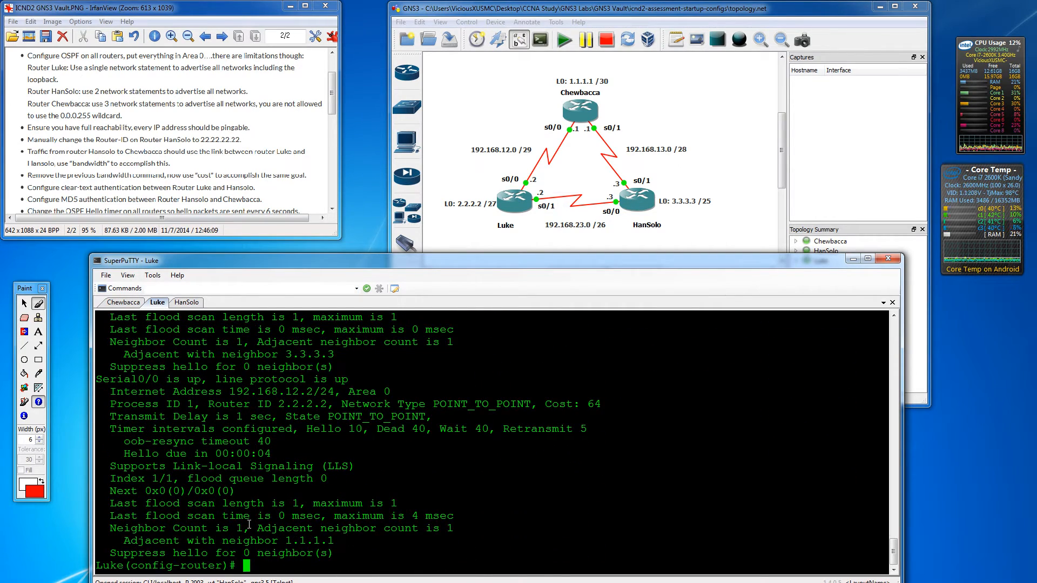
key(Return)
key(Return)
key(Return)
key(Return)
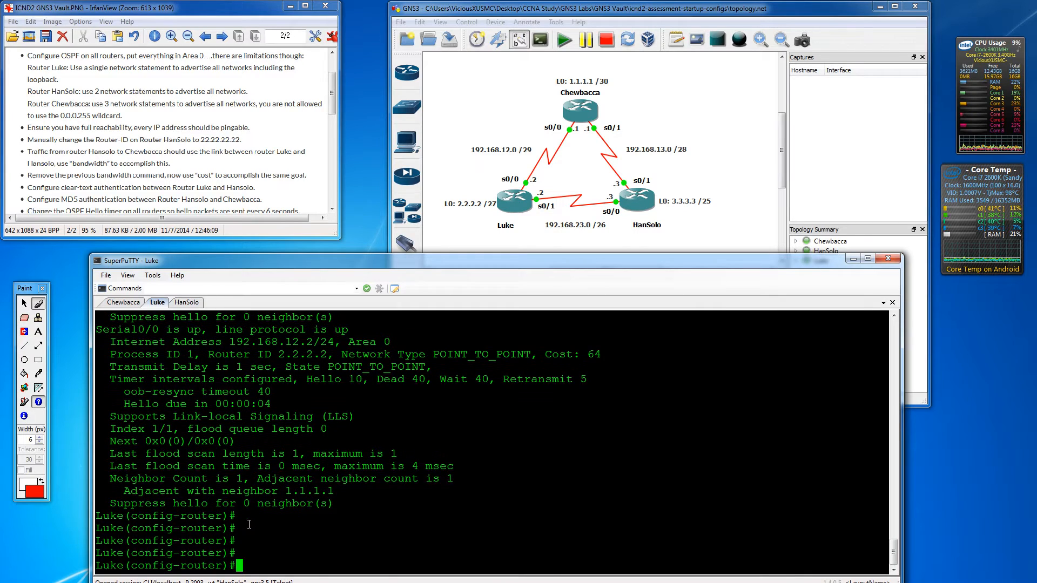
key(ctrl+z)
- Cross out the completed OSPF area 0 task in red on the lab sheet
click(39, 304)
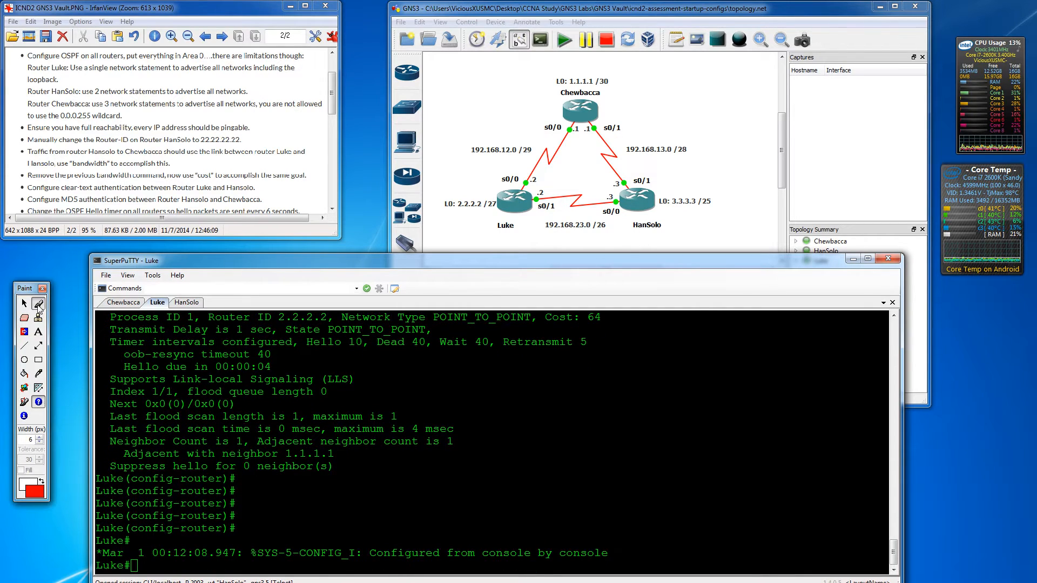
drag(12, 54, 59, 56)
mouse_move(19, 118)
mouse_down()
mouse_move(78, 53)
mouse_move(70, 109)
mouse_move(79, 116)
mouse_up()
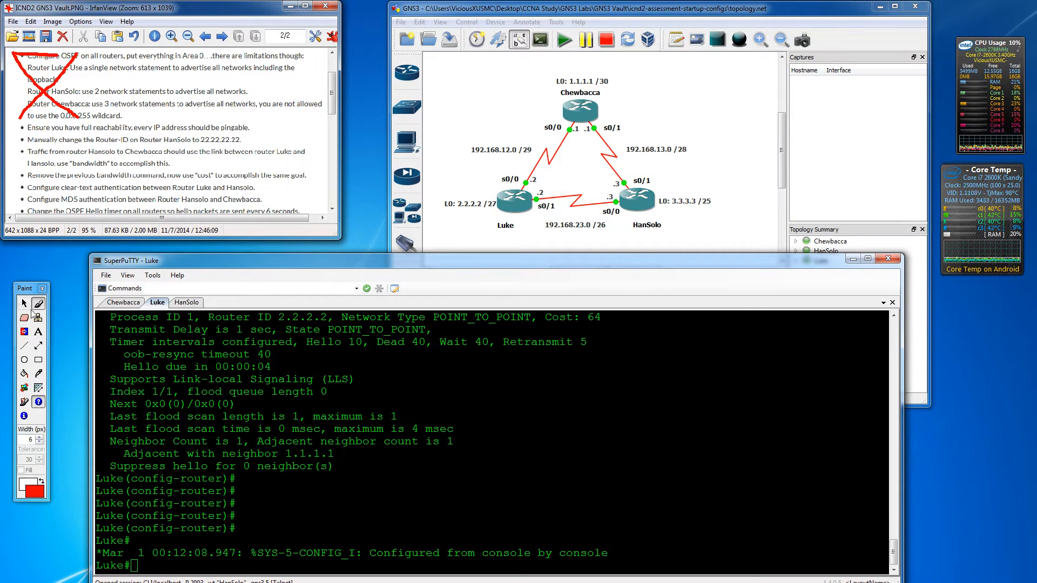
- Ping 1.1.1.1, 2.2.2.2 and 3.3.3.3 from Luke, then mark the reachability task done in red
click(278, 549)
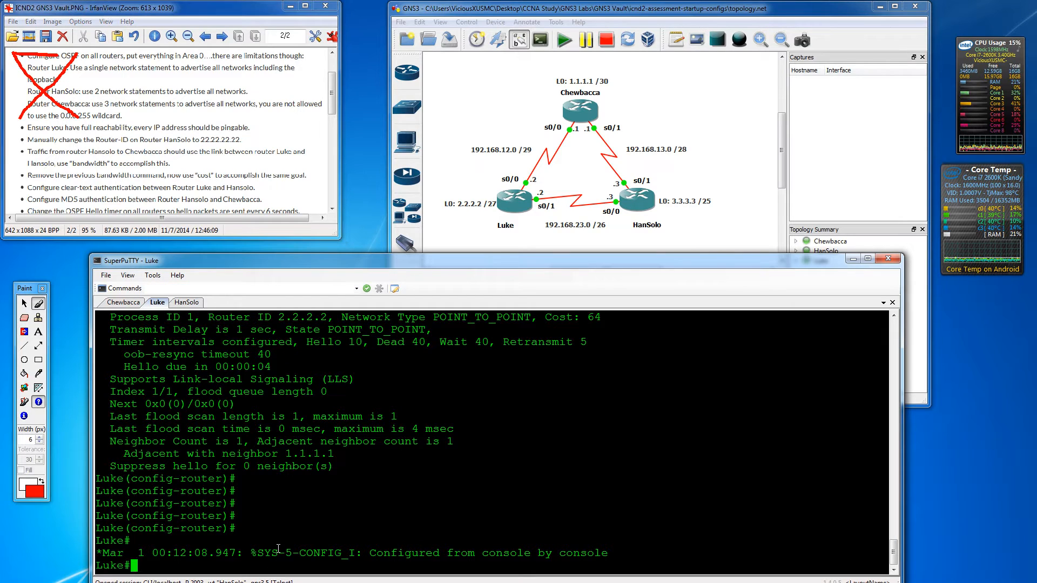
key(Return)
key(Return)
key(Return)
text(p)
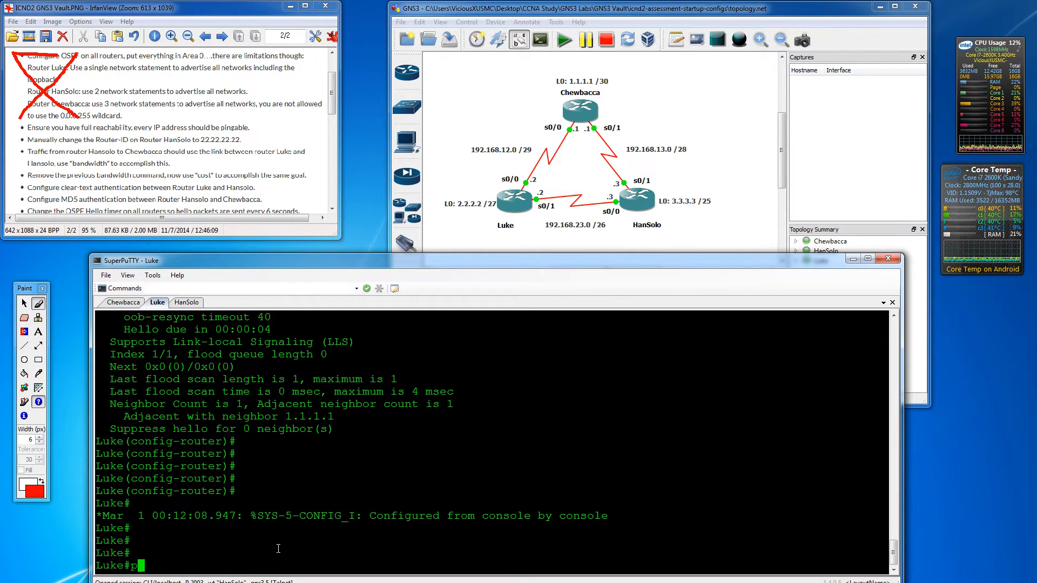
text(ing 1.1.1.1.)
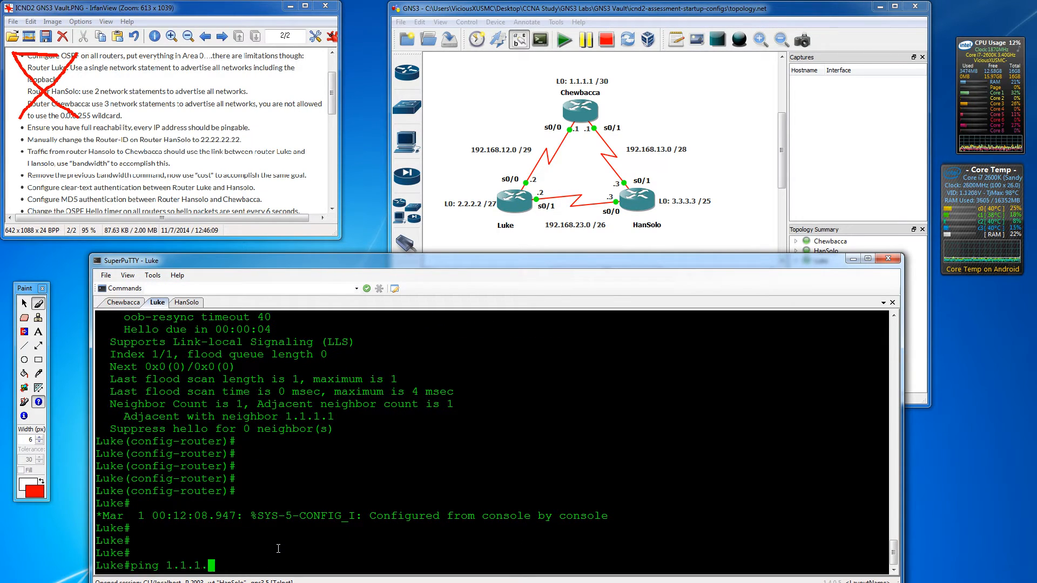
key(Return)
text(ping )
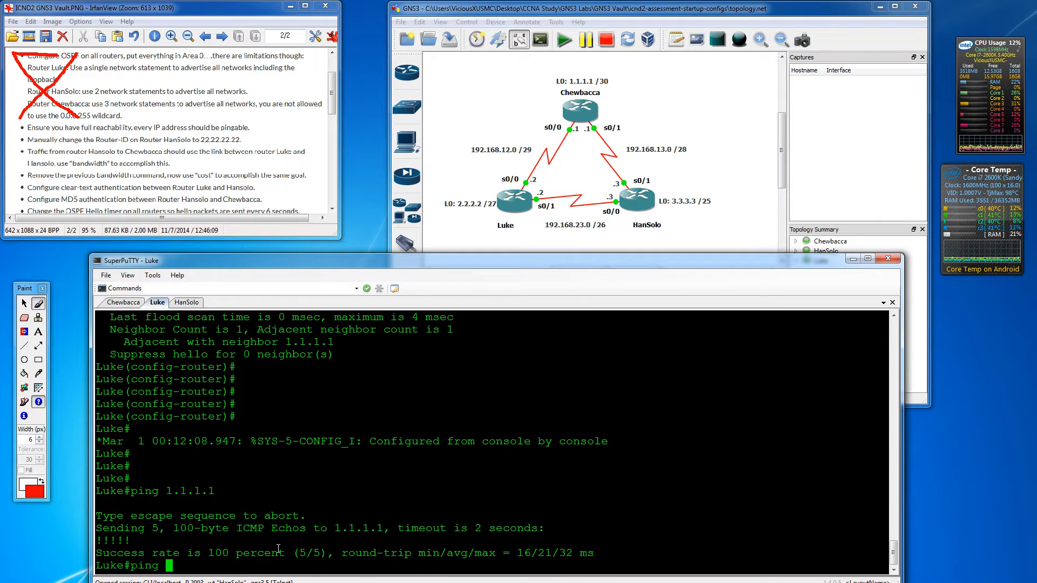
text(2.2.2.2)
key(Return)
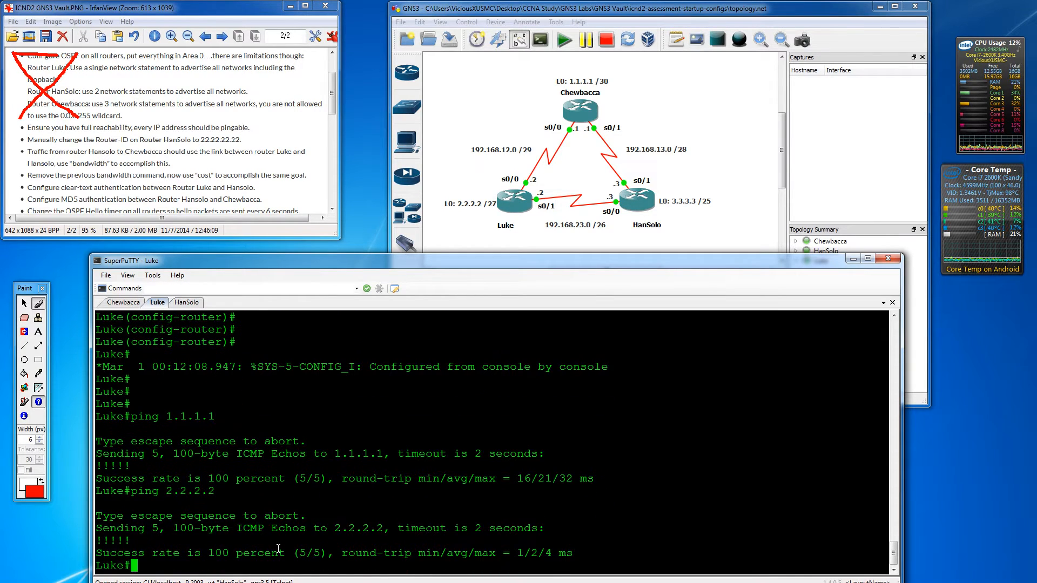
text(ping 3.3.3.3)
key(Return)
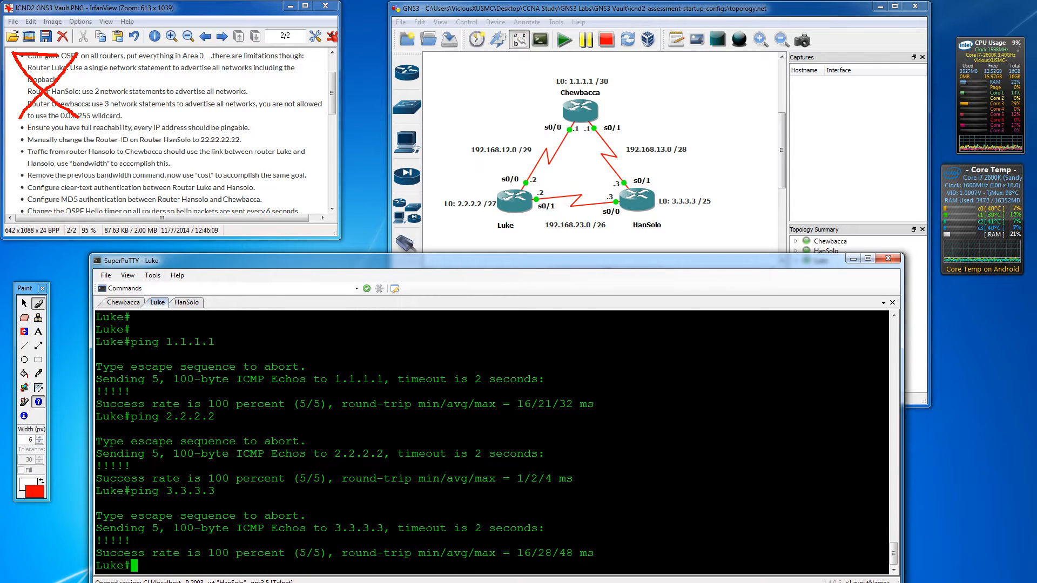
drag(10, 128, 56, 128)
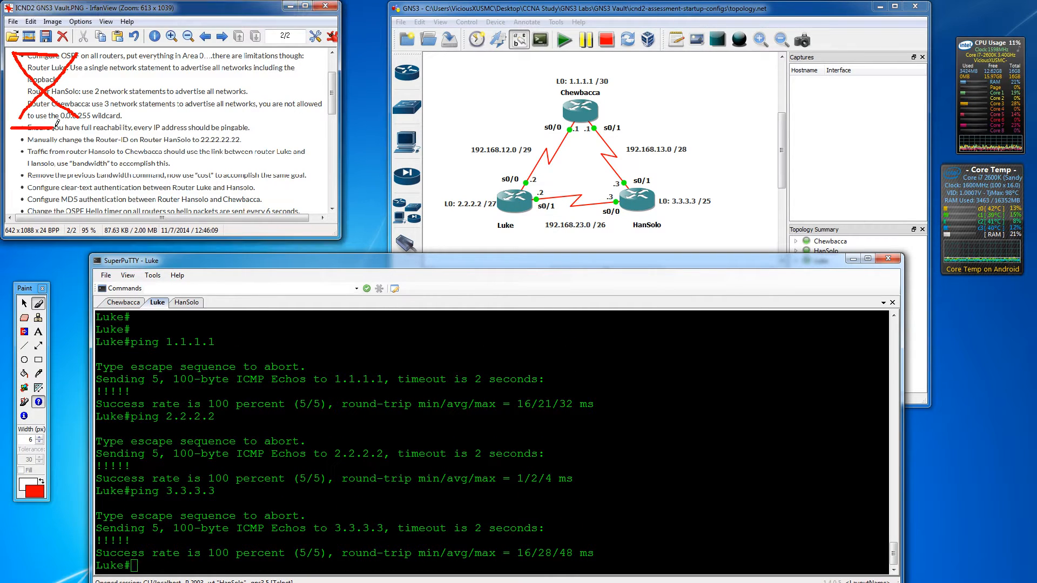
drag(335, 88, 331, 108)
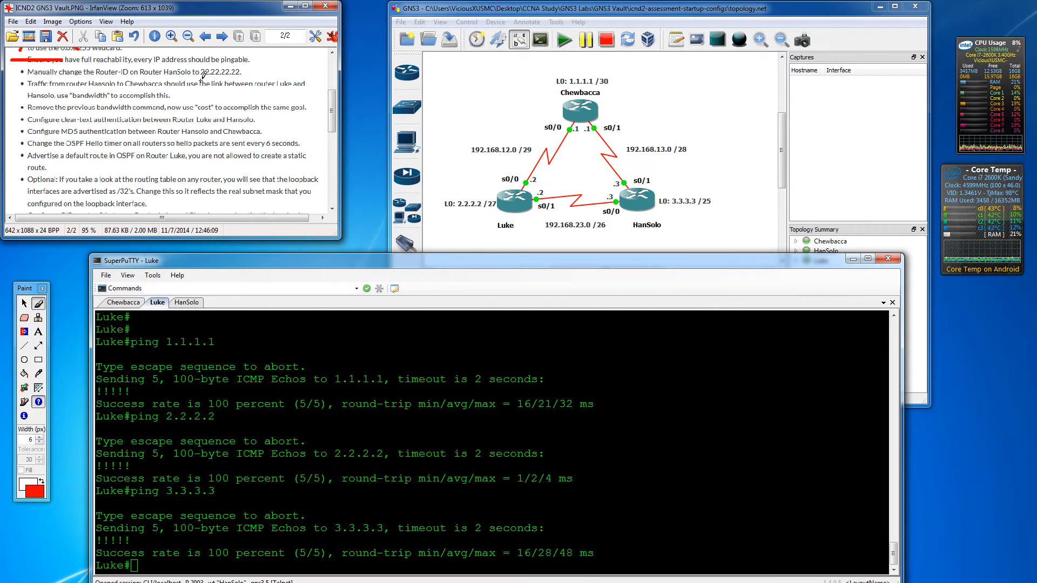
- On HanSolo, set router-id 22.22.22.22 under router ospf 1
click(187, 303)
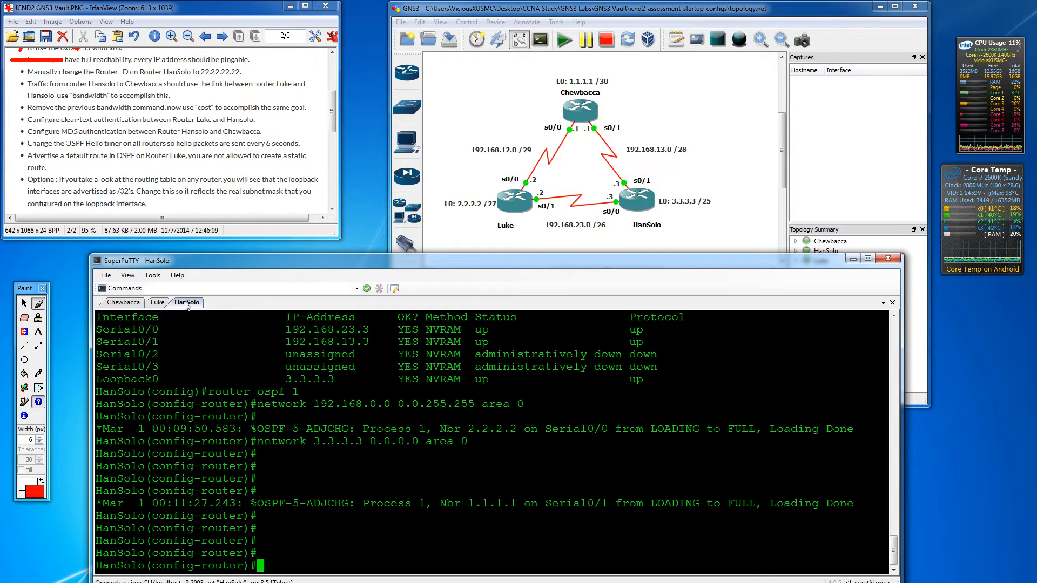
text(rou)
key(Tab)
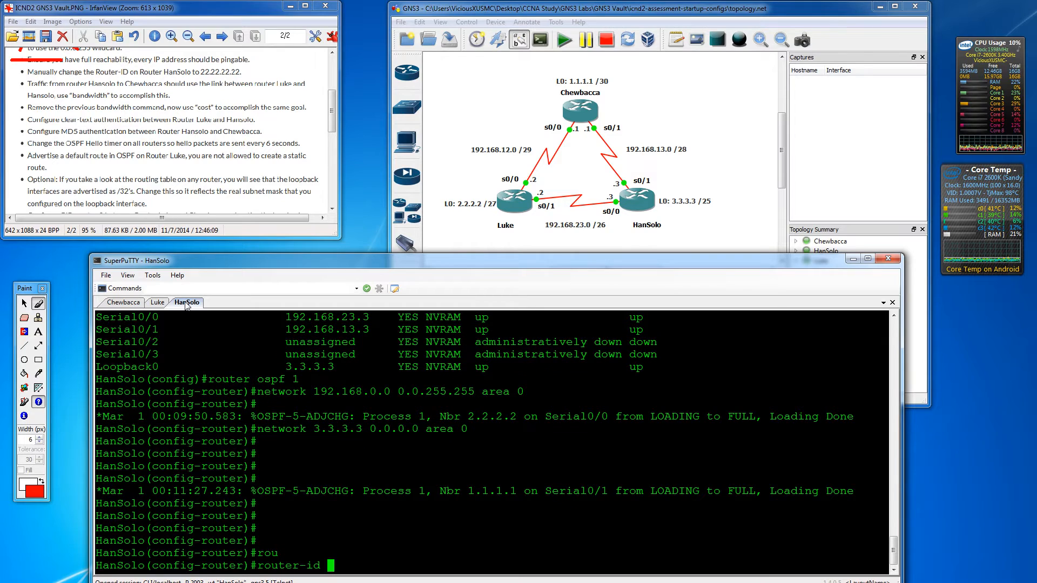
text(22.22.22.22)
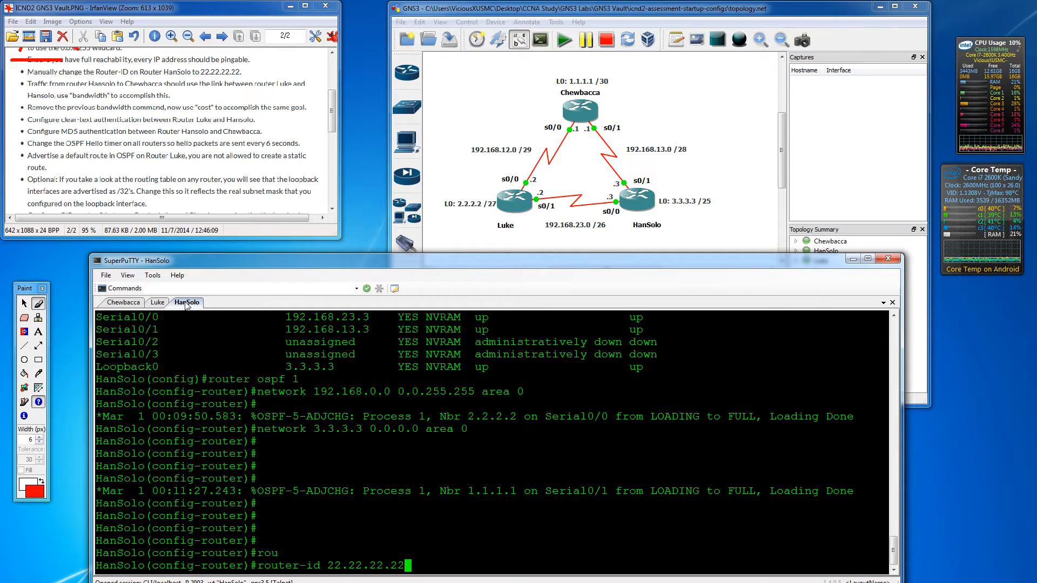
key(Return)
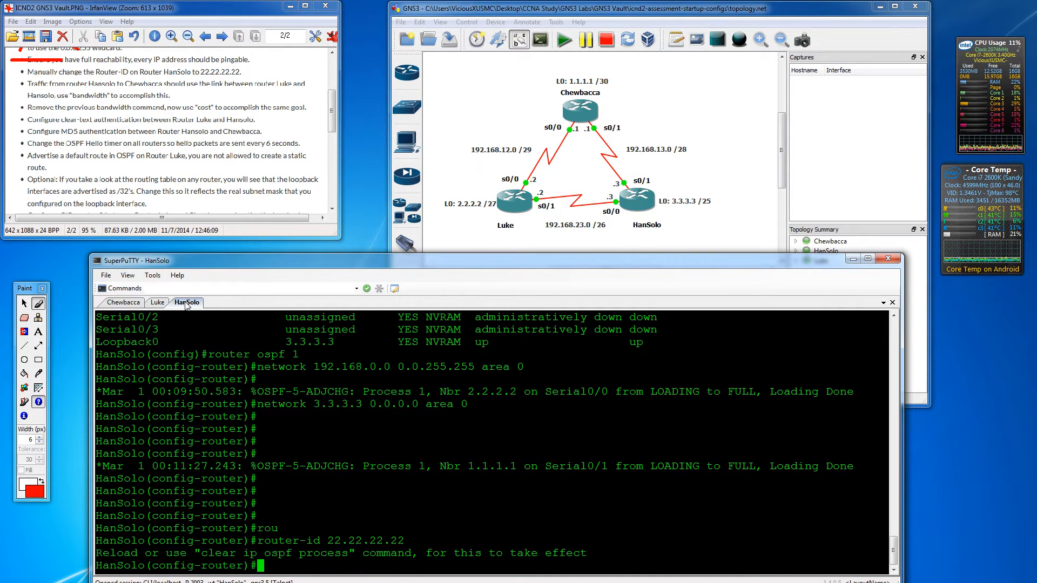
key(Return)
key(Return)
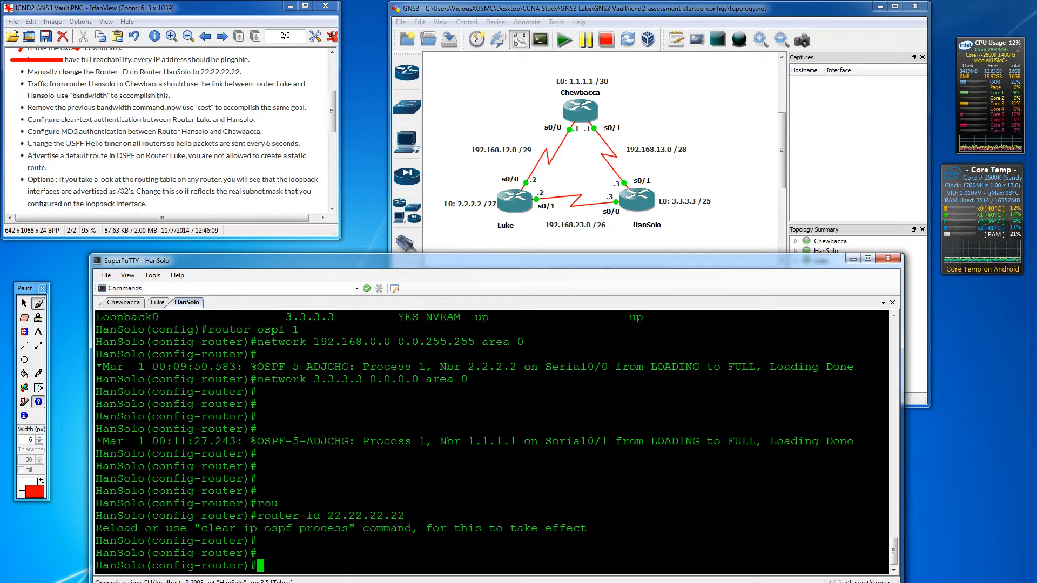
- Highlight the clear-process hint and new router ID, then exit to the privileged prompt
drag(202, 533, 348, 534)
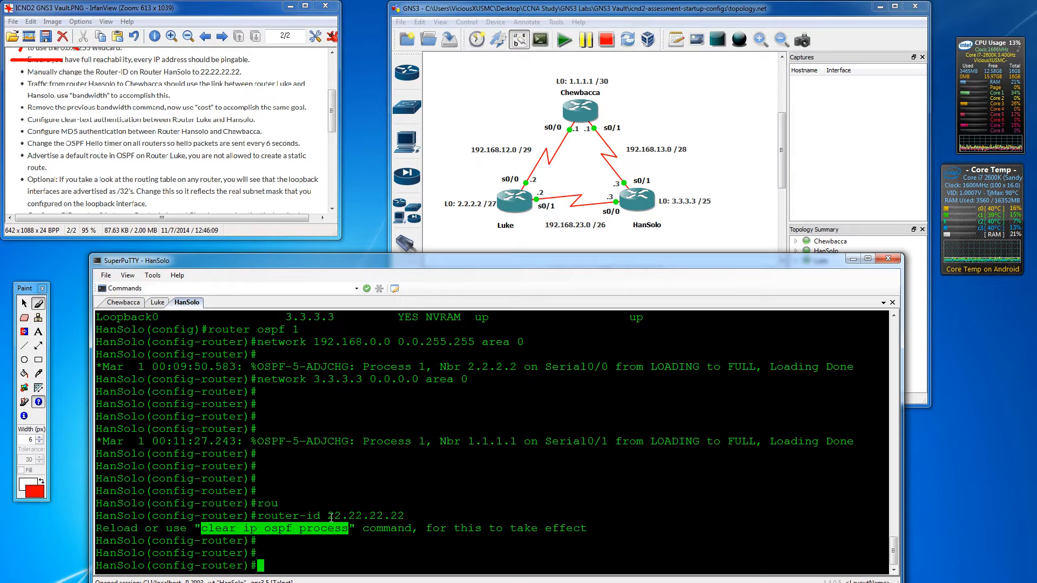
drag(328, 516, 405, 513)
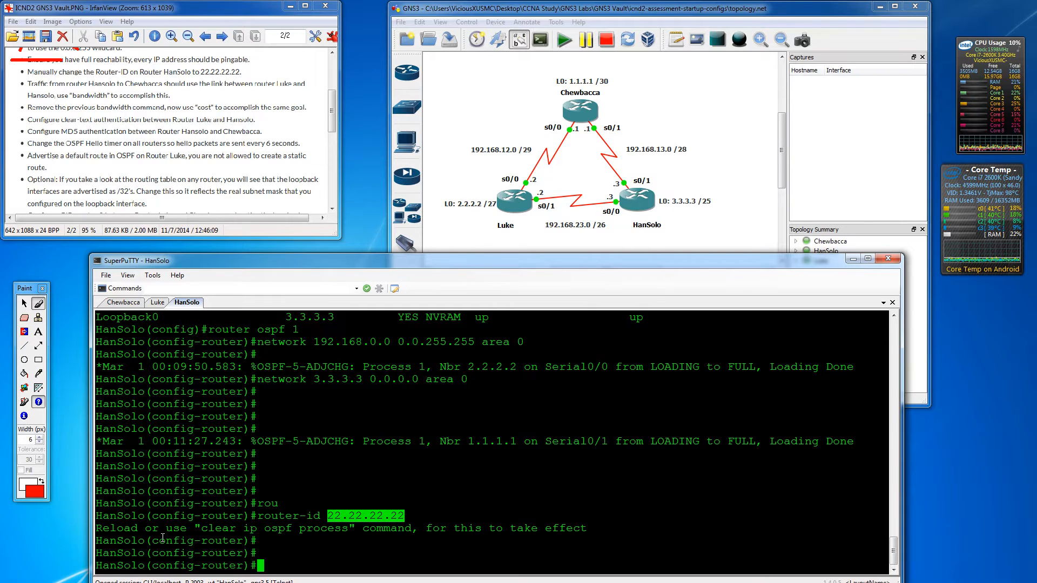
key(Return)
key(Return)
key(Return)
text(exit)
key(Return)
key(Return)
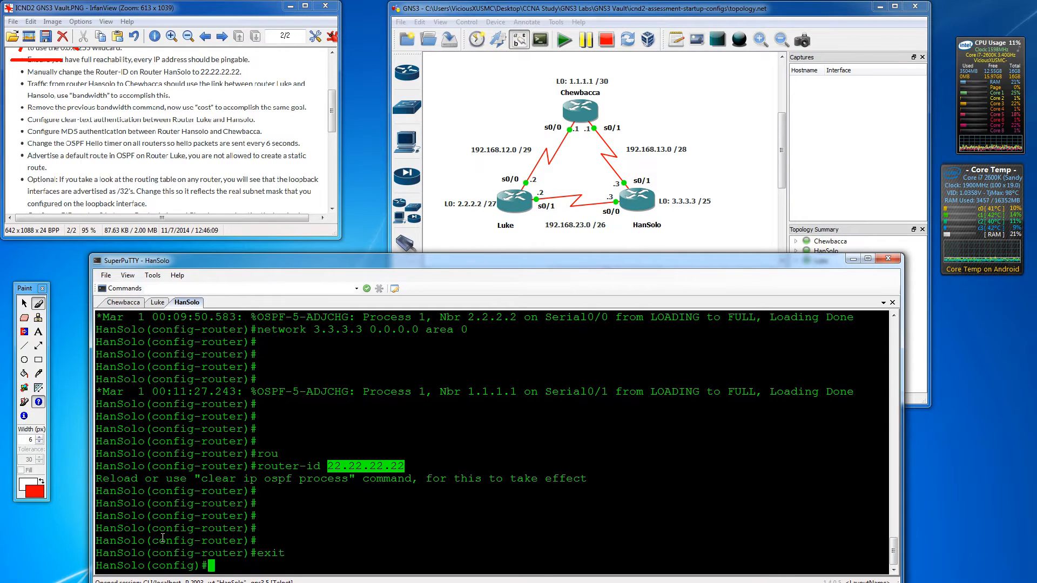
text(exit)
key(Return)
key(Return)
key(Return)
- Run clear ip ospf process on HanSolo and confirm the reset with y
text(clear i)
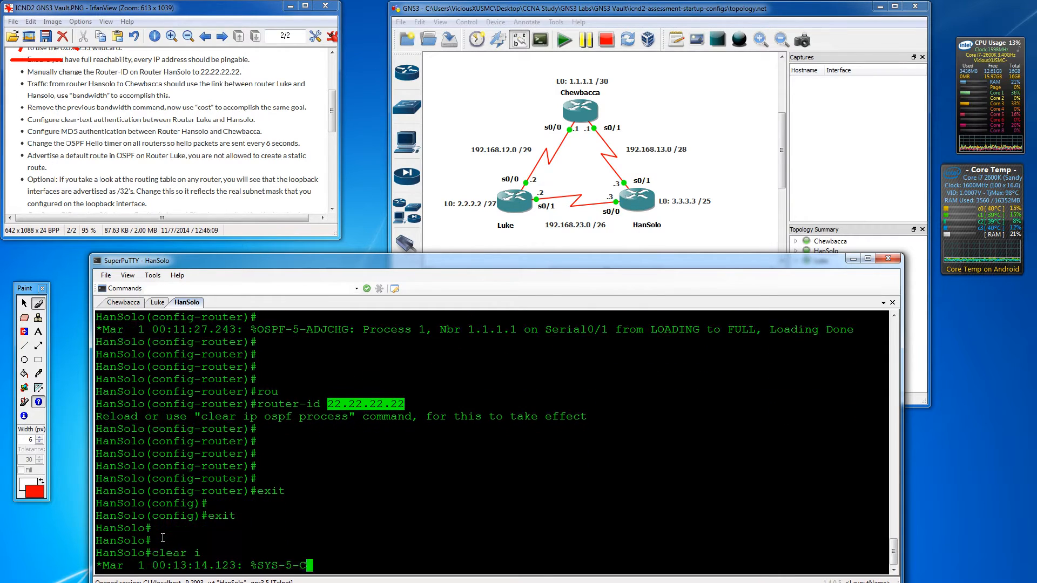
text(p ospf pr)
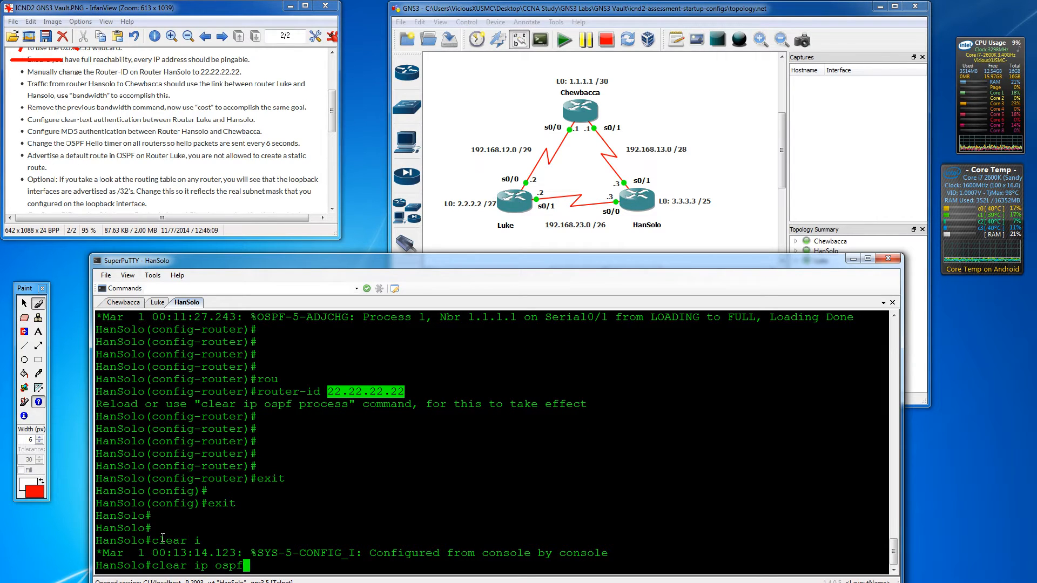
key(Tab)
key(Return)
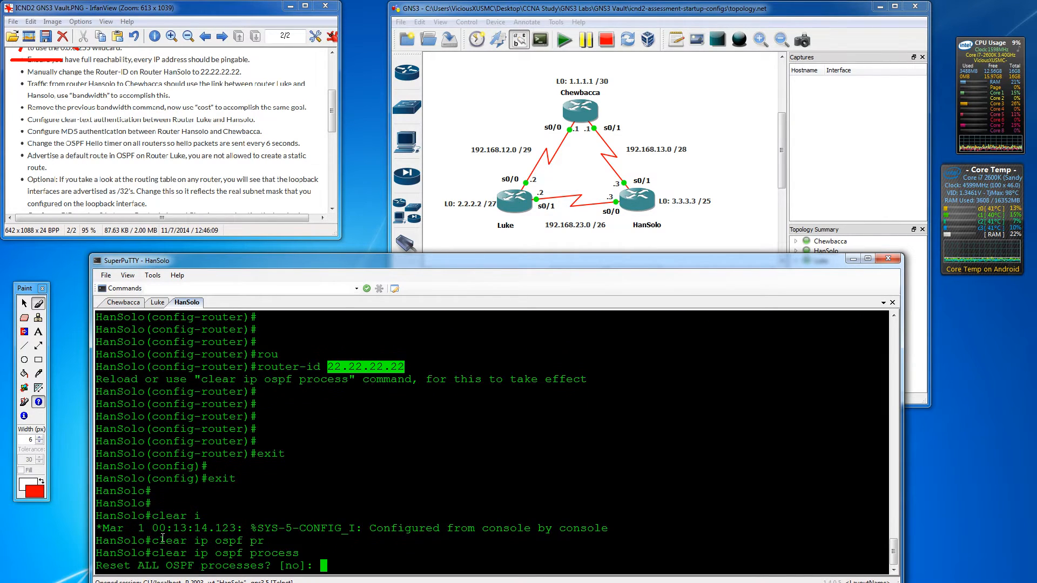
text(y)
key(Return)
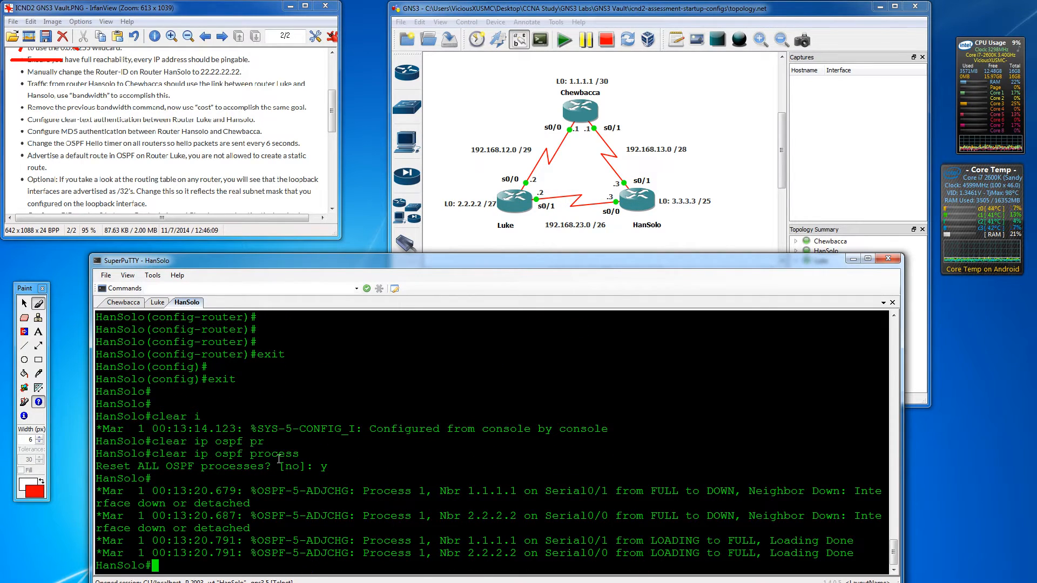
key(Return)
key(Return)
key(Return)
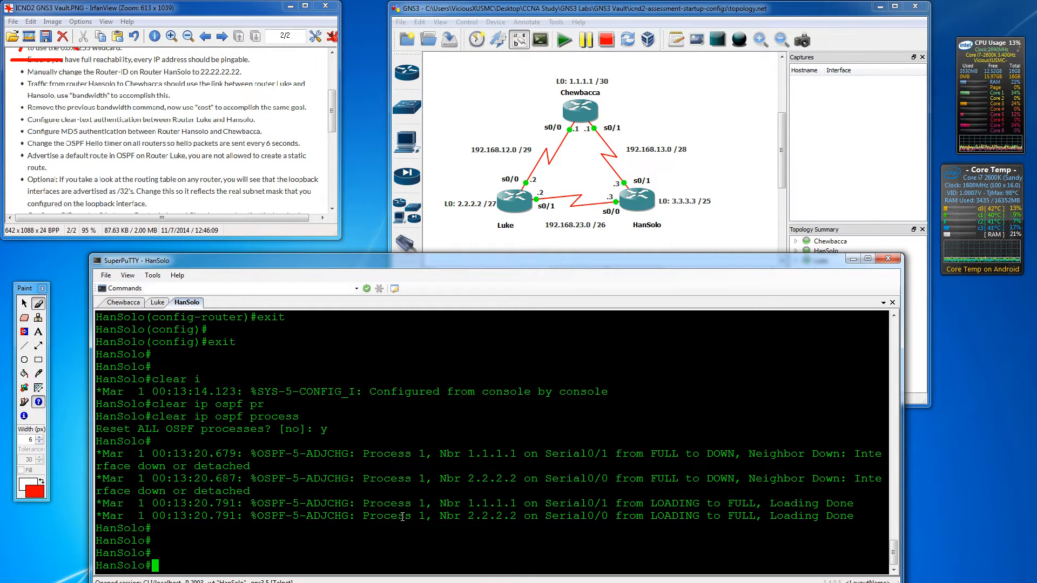
- Run show ip protocols on HanSolo and highlight the Router ID 22.22.22.22 line
text(show ip ospf)
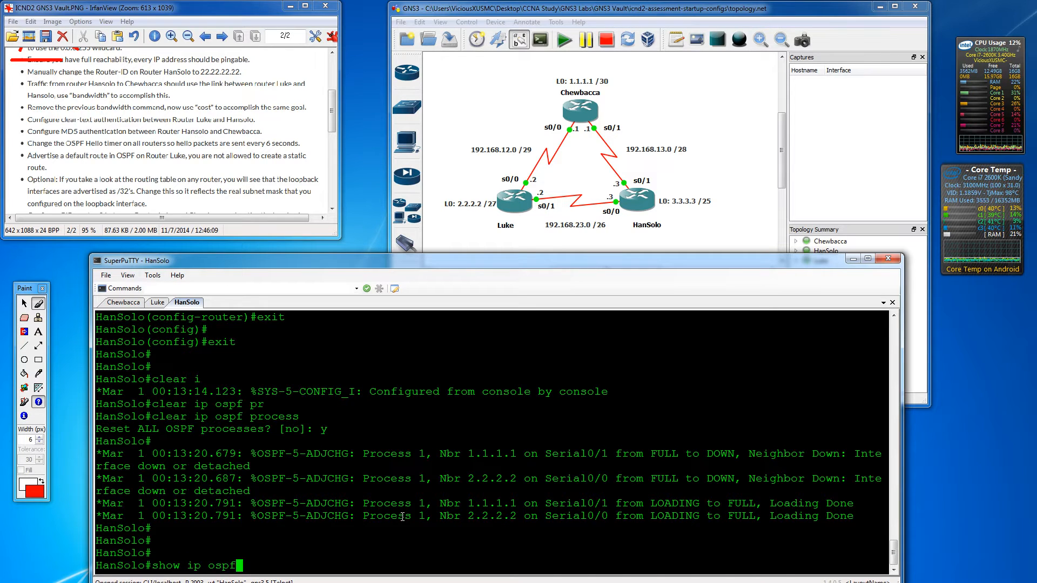
key(BackSpace)
key(BackSpace)
key(BackSpace)
key(BackSpace)
text(pro)
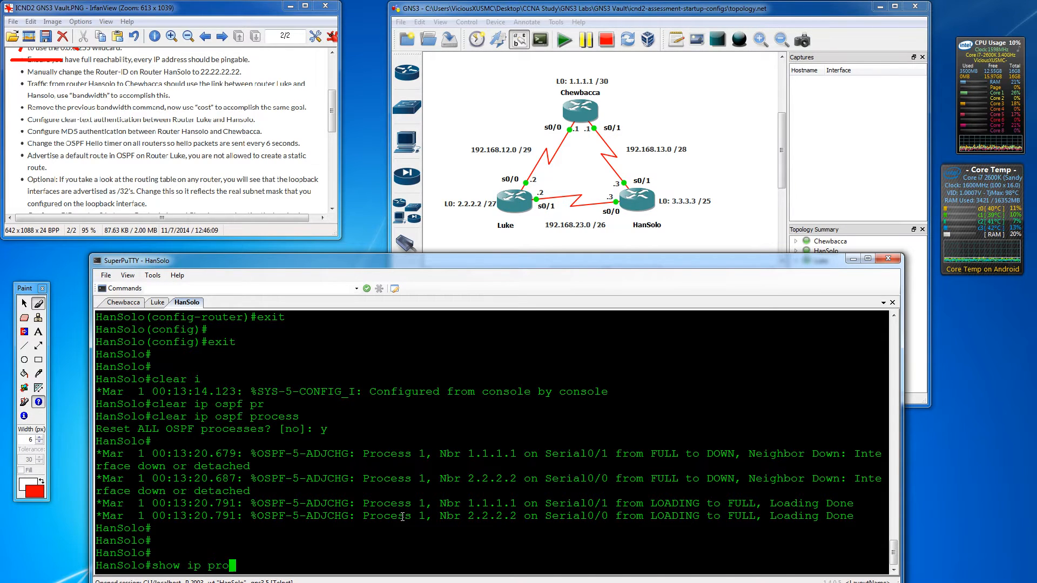
key(Tab)
key(Return)
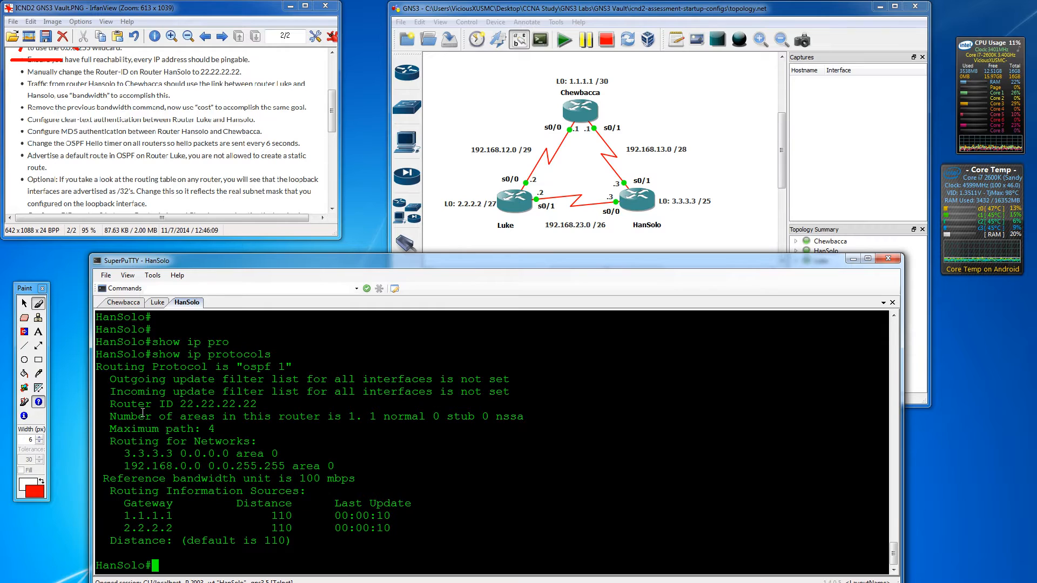
drag(183, 400, 257, 404)
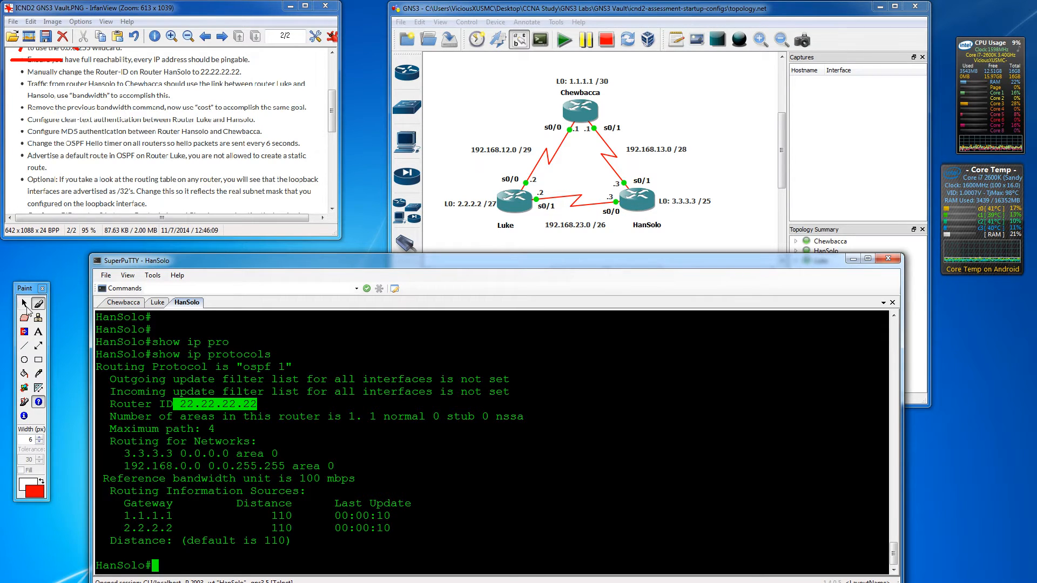
- Underline the router-ID task on the lab sheet with the Paint pen
click(38, 303)
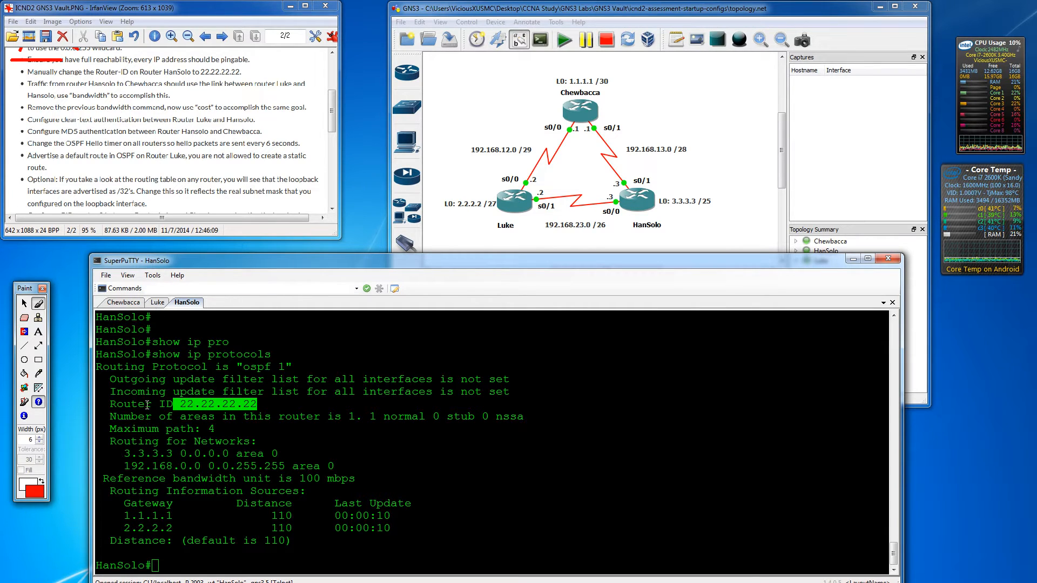
drag(13, 69, 84, 71)
scroll(331, 100, down, 3)
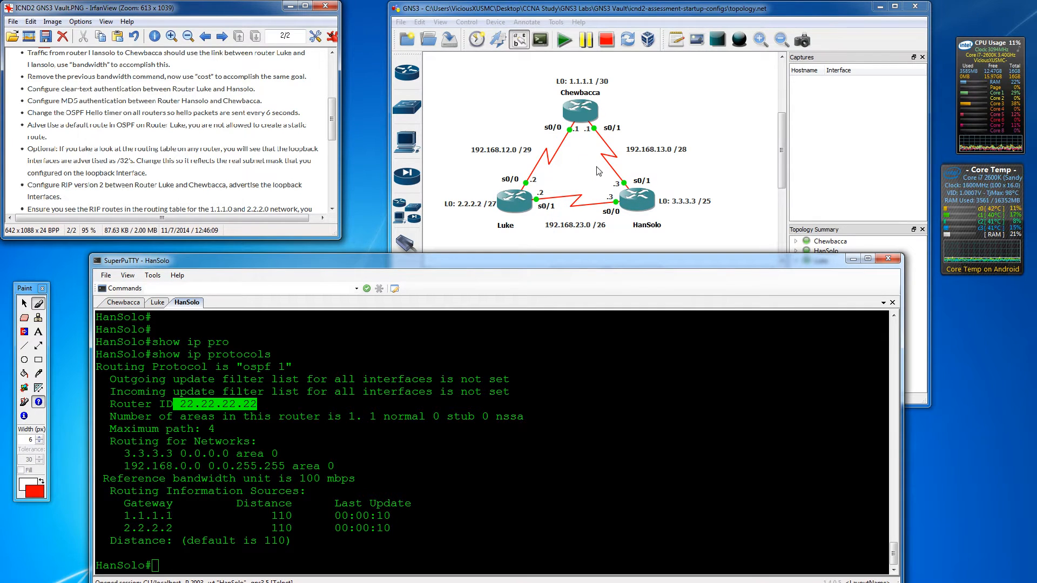
- Run show ip route on HanSolo and highlight the 1.1.1.1 route via Serial0/1
click(252, 505)
key(Return)
key(Return)
key(Return)
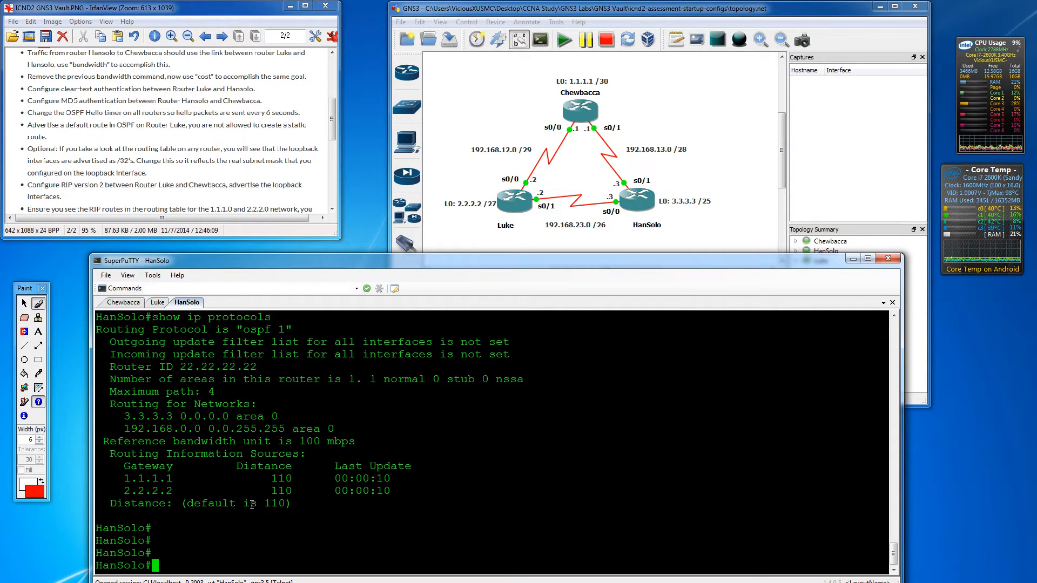
key(Return)
key(Return)
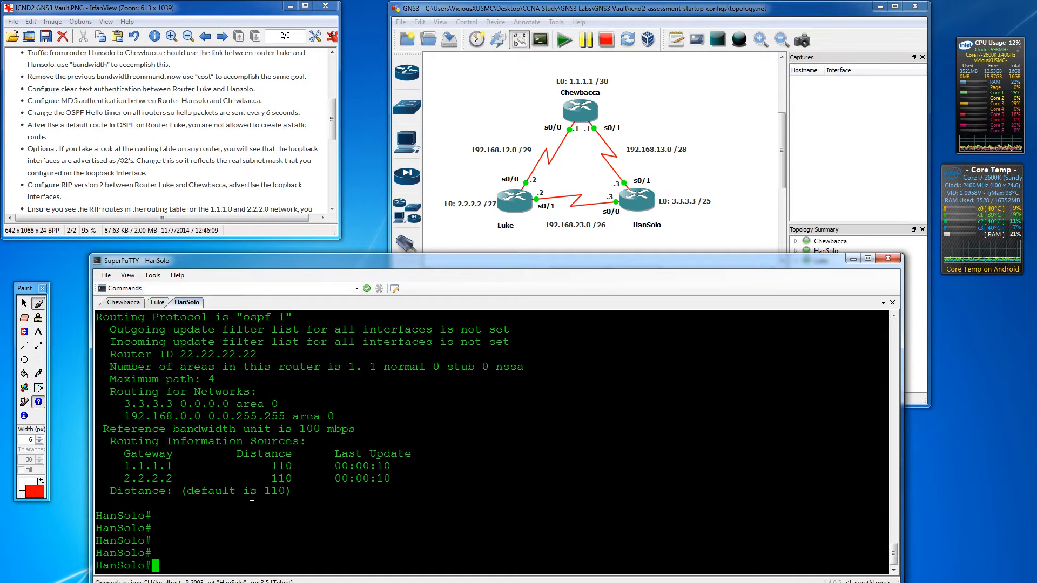
text(show ip route)
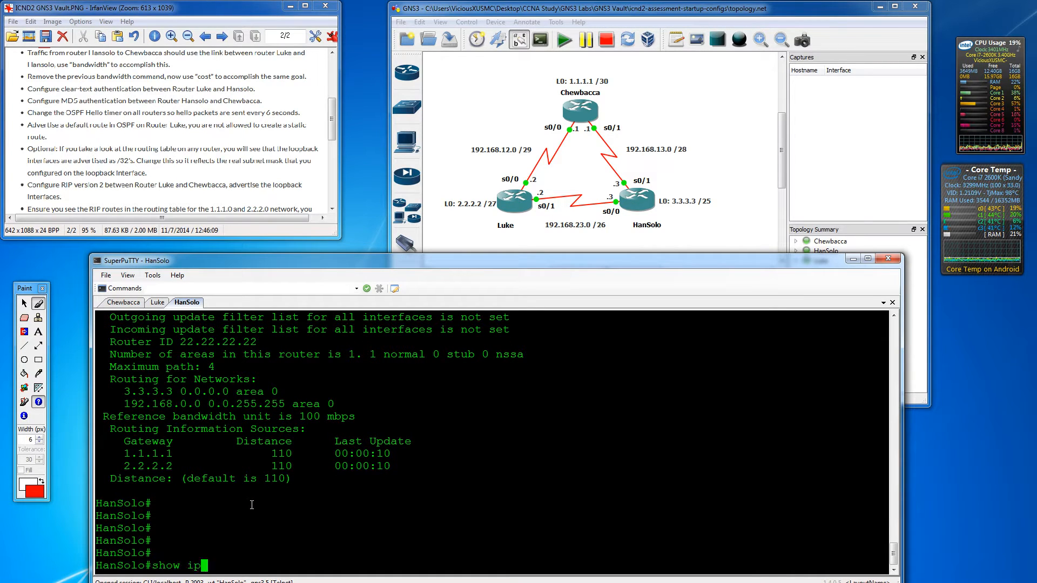
key(Return)
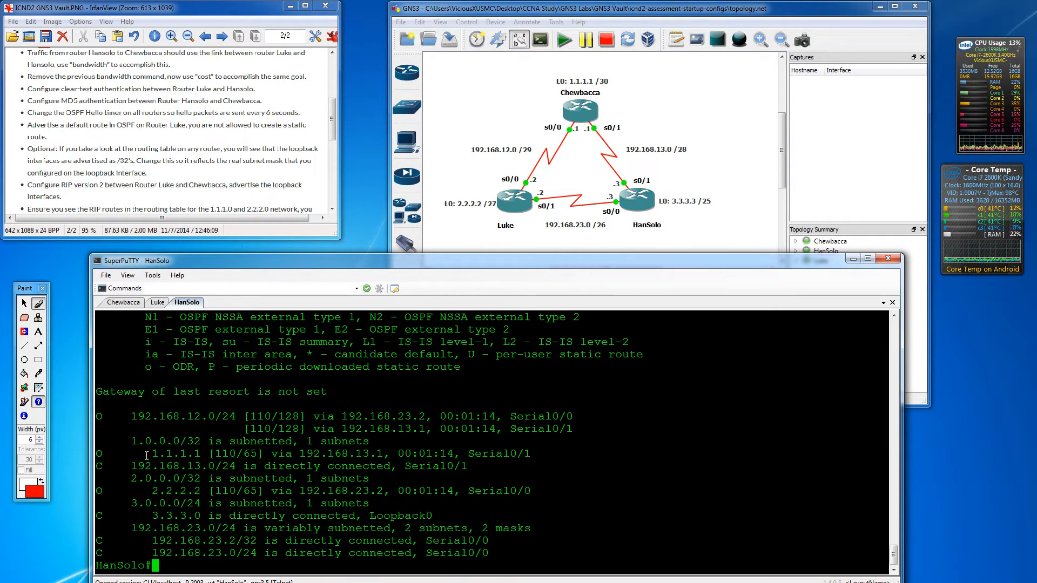
drag(147, 456, 474, 456)
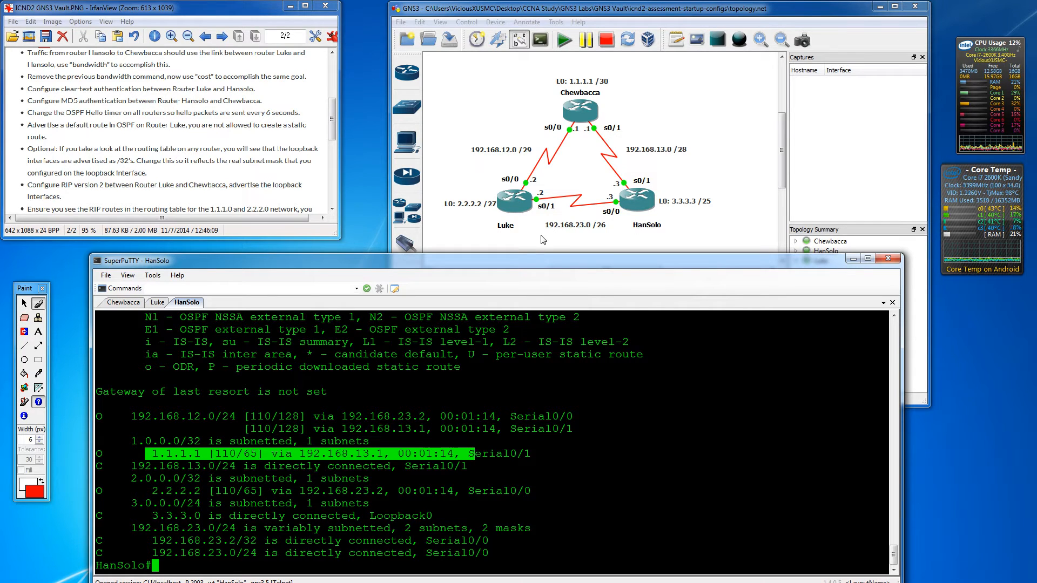
click(290, 567)
key(Return)
key(Return)
key(Return)
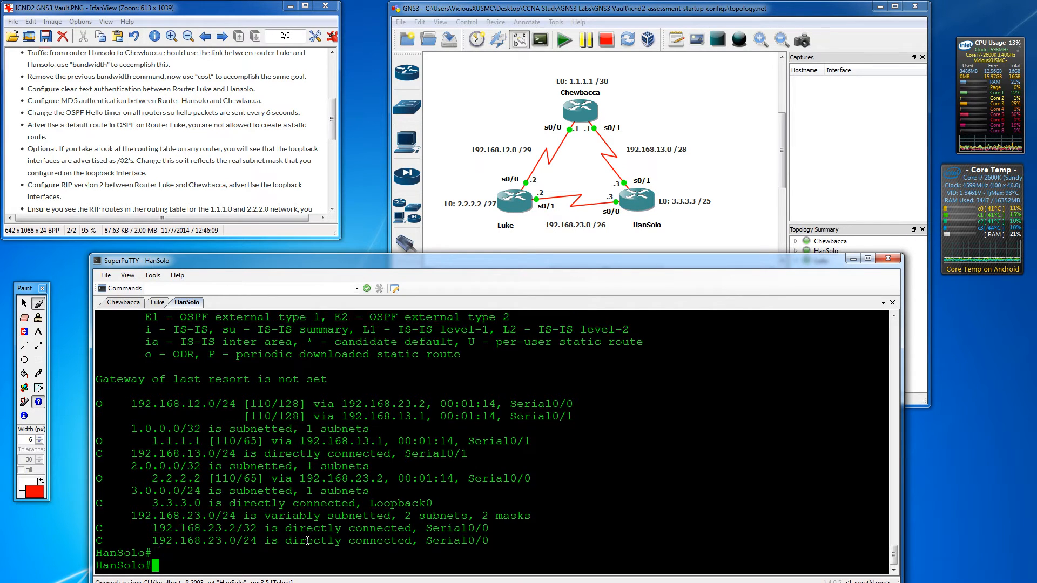
- Enter configuration mode for HanSolo's Serial0/1 interface with conf t and int s0/1
text(int)
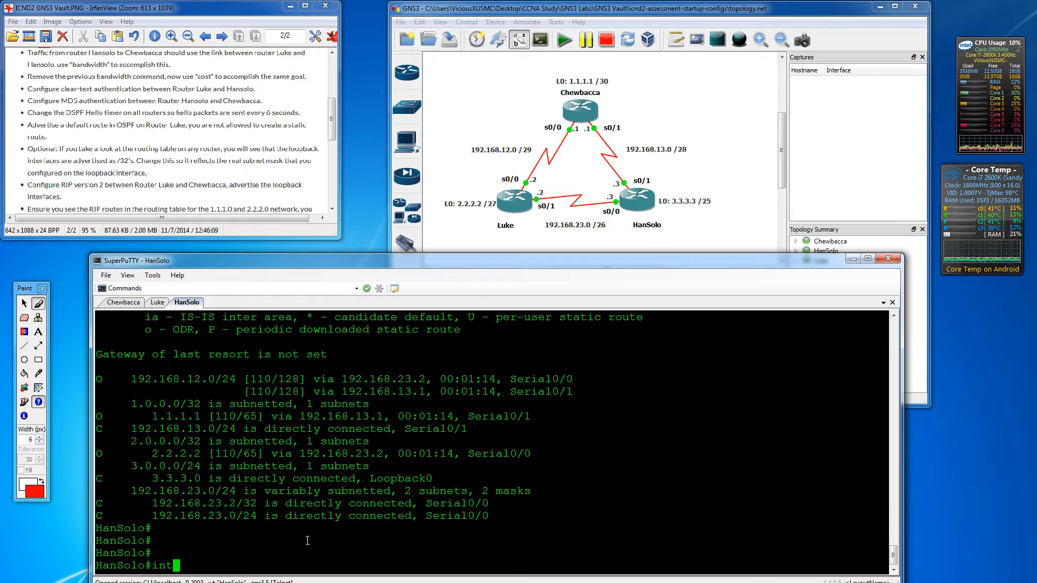
key(BackSpace)
key(BackSpace)
text(conf t)
key(Return)
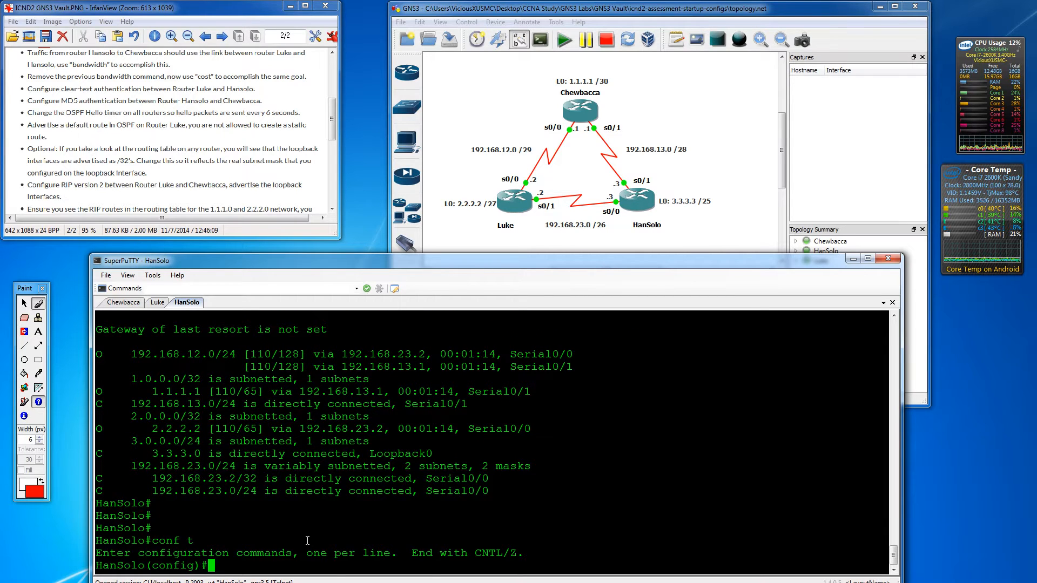
text(int s0/1)
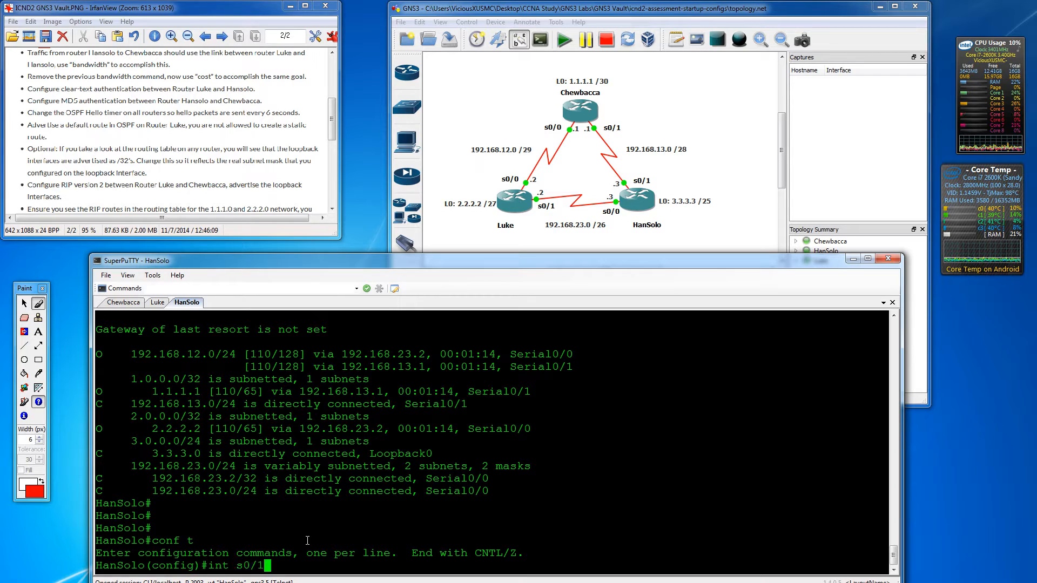
key(Return)
- Set bandwidth 10 on HanSolo's Serial0/1 interface
text(ip ospf ban)
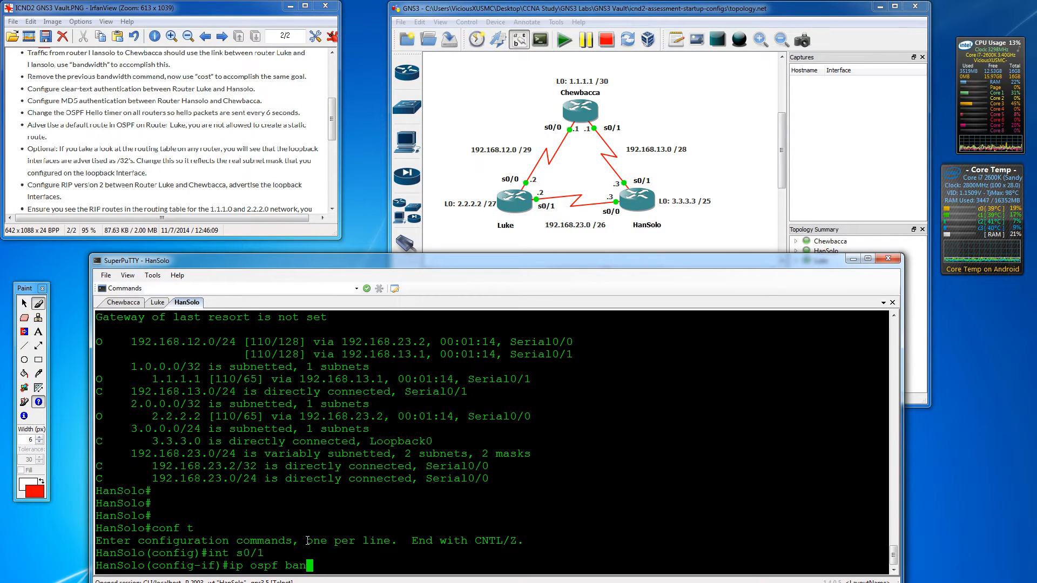
key(Tab)
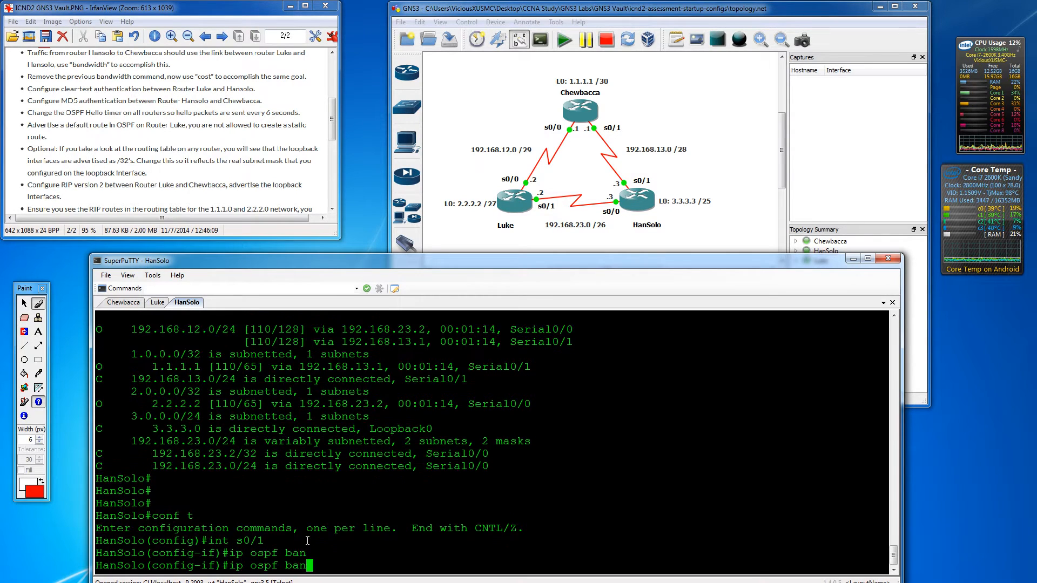
text(n)
key(Tab)
key(BackSpace)
key(BackSpace)
key(BackSpace)
key(BackSpace)
key(BackSpace)
key(BackSpace)
key(BackSpace)
key(BackSpace)
key(BackSpace)
key(BackSpace)
key(BackSpace)
key(BackSpace)
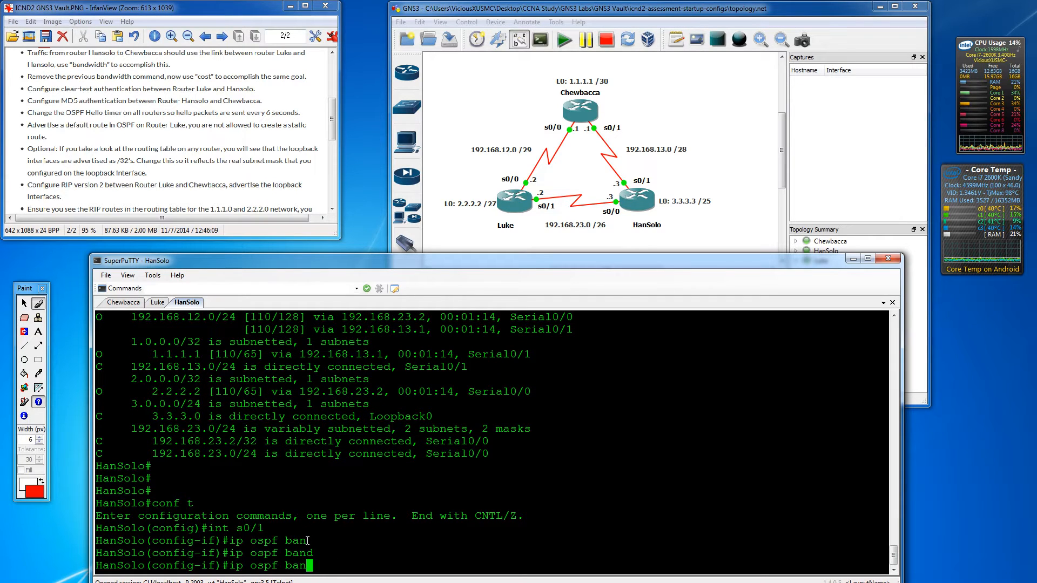
text(band)
key(Tab)
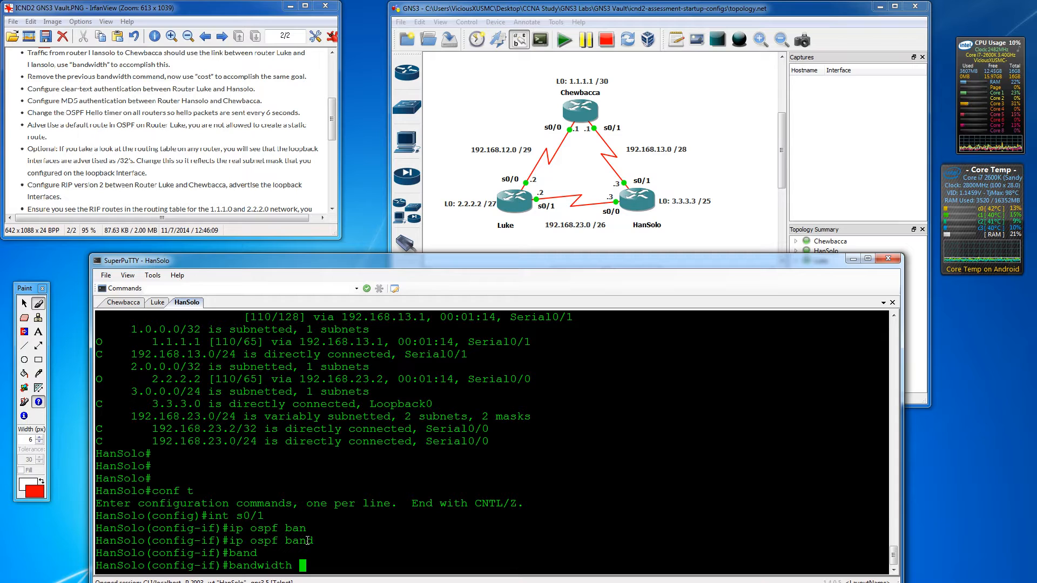
text(10)
key(Return)
key(Return)
key(Return)
key(Return)
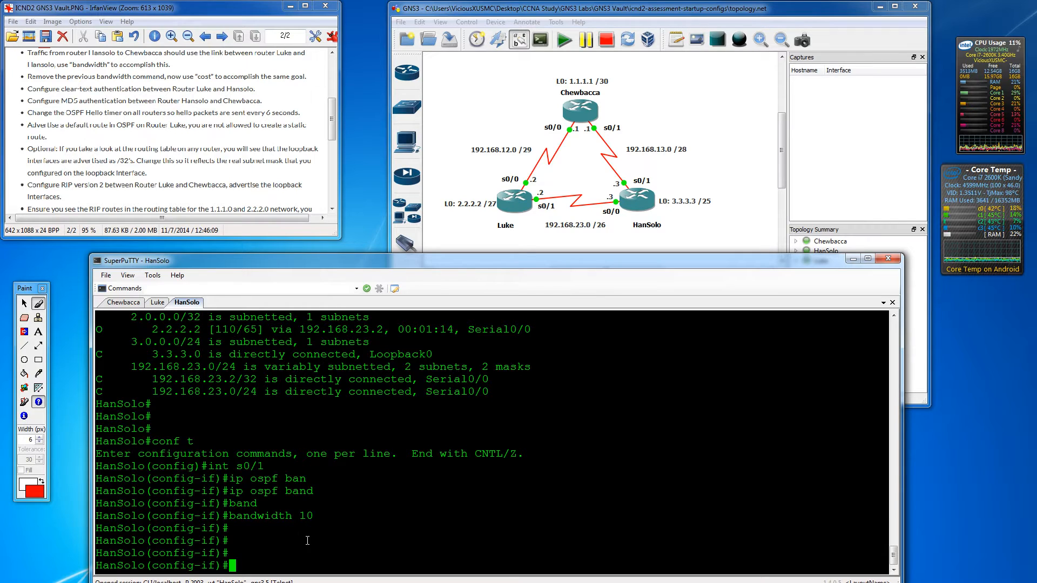
- Display the updated routing table with do sho ip route
text(do show)
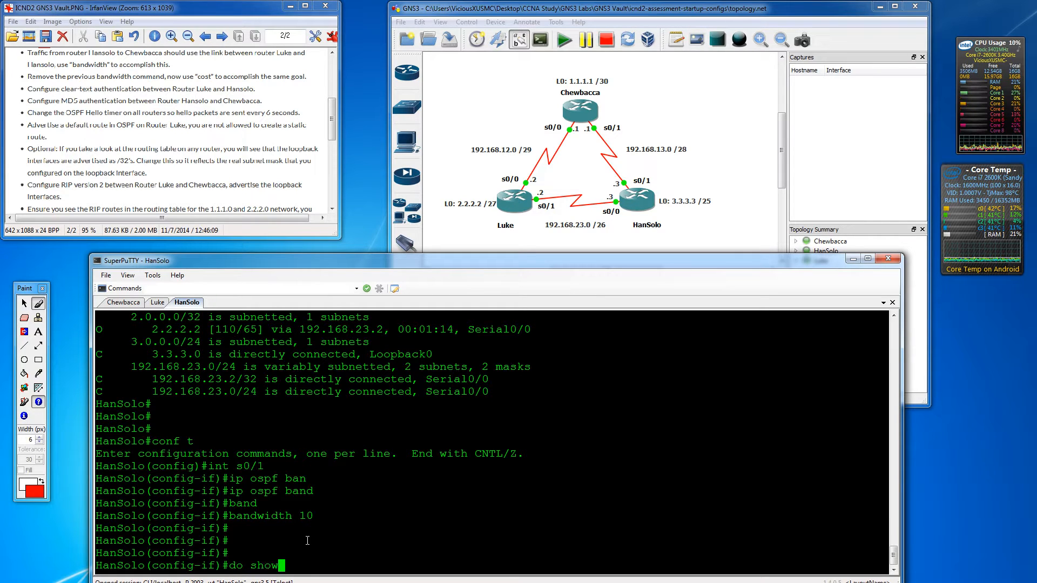
text( ip router)
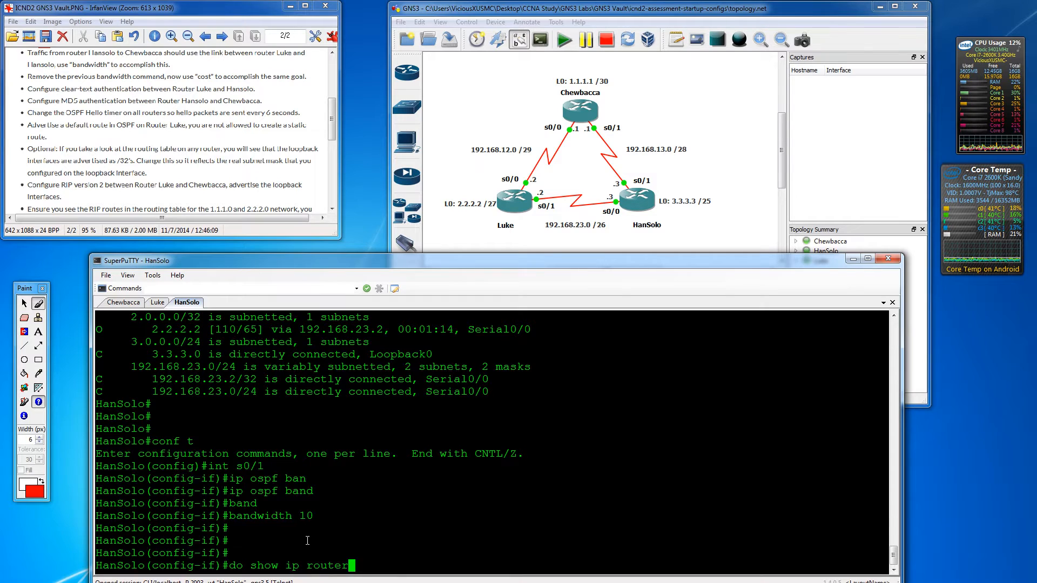
key(Return)
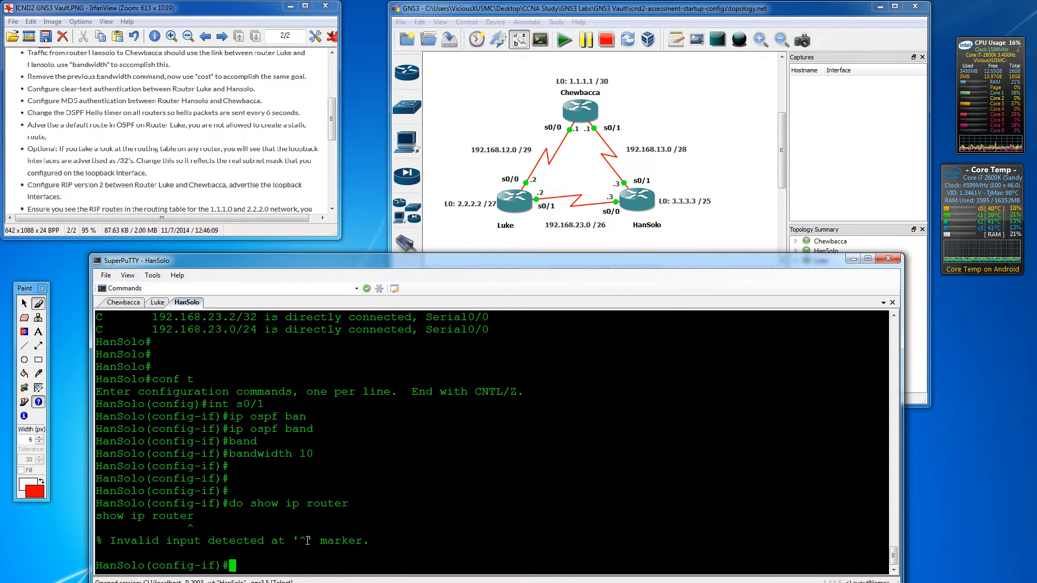
text(do sho ip route)
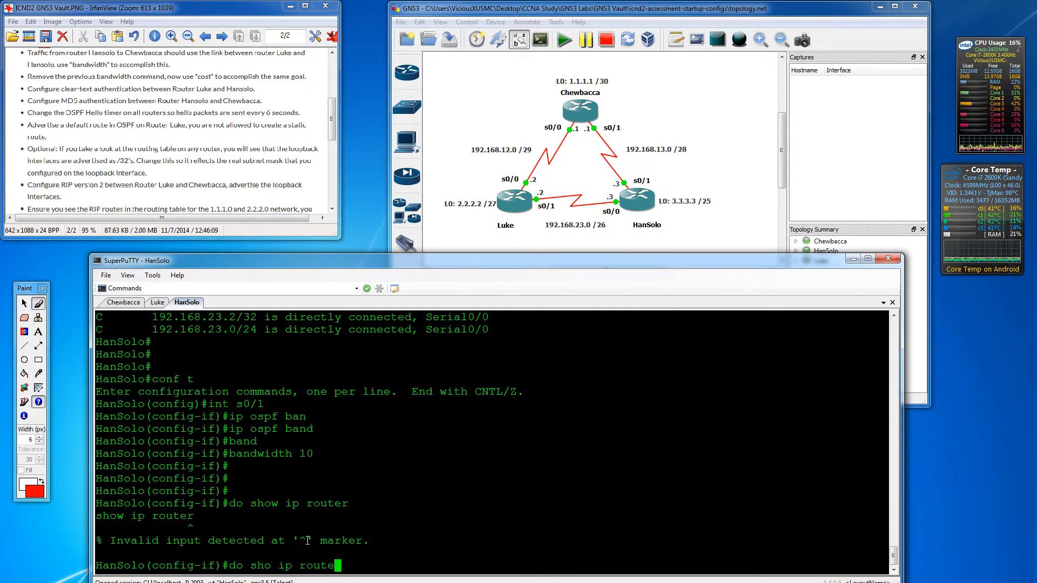
key(Return)
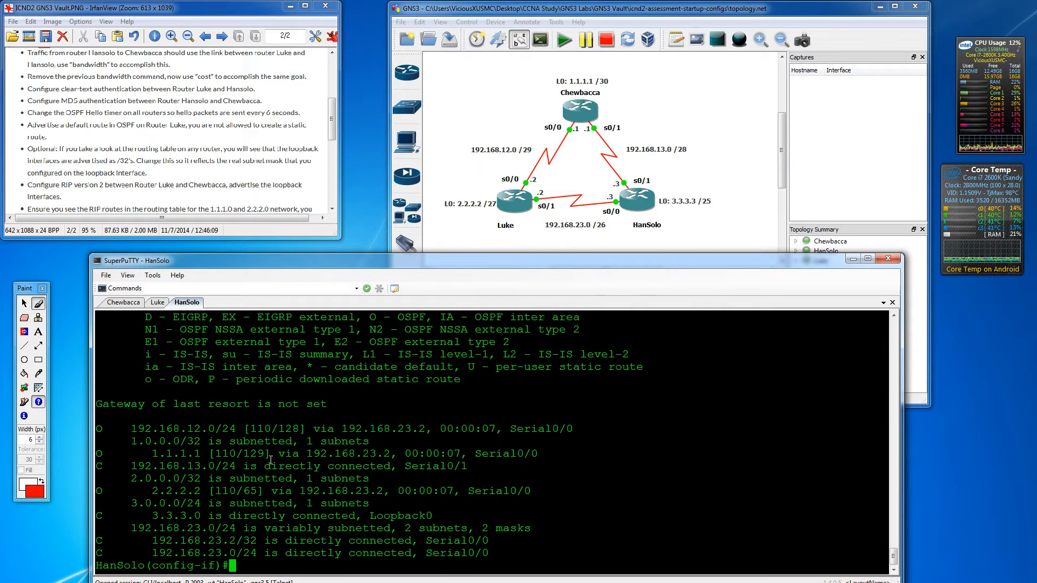
- Highlight next hop 192.168.23.2 and underline the bandwidth task in red on the lab sheet
drag(299, 455, 394, 452)
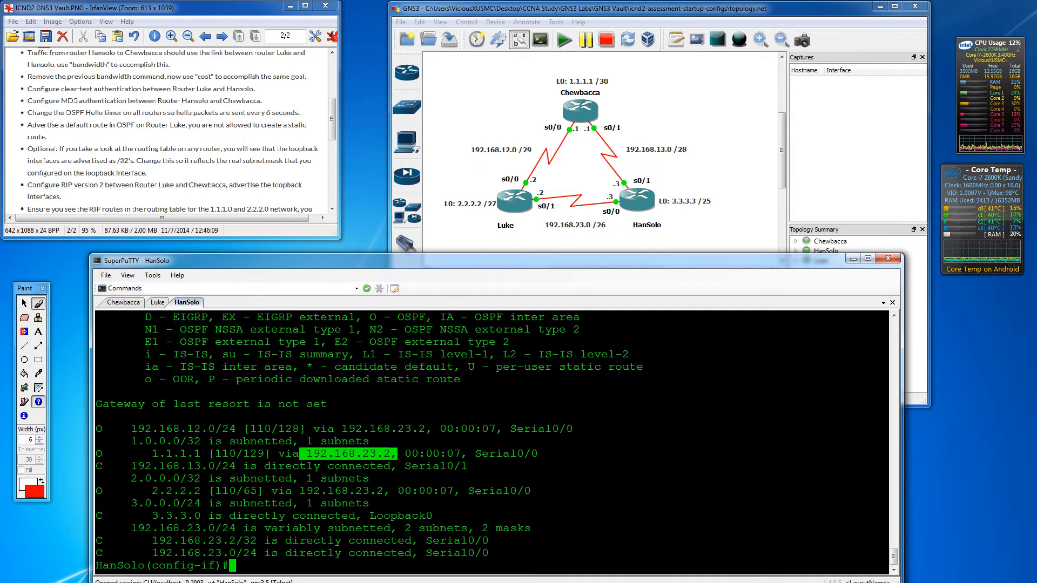
click(38, 304)
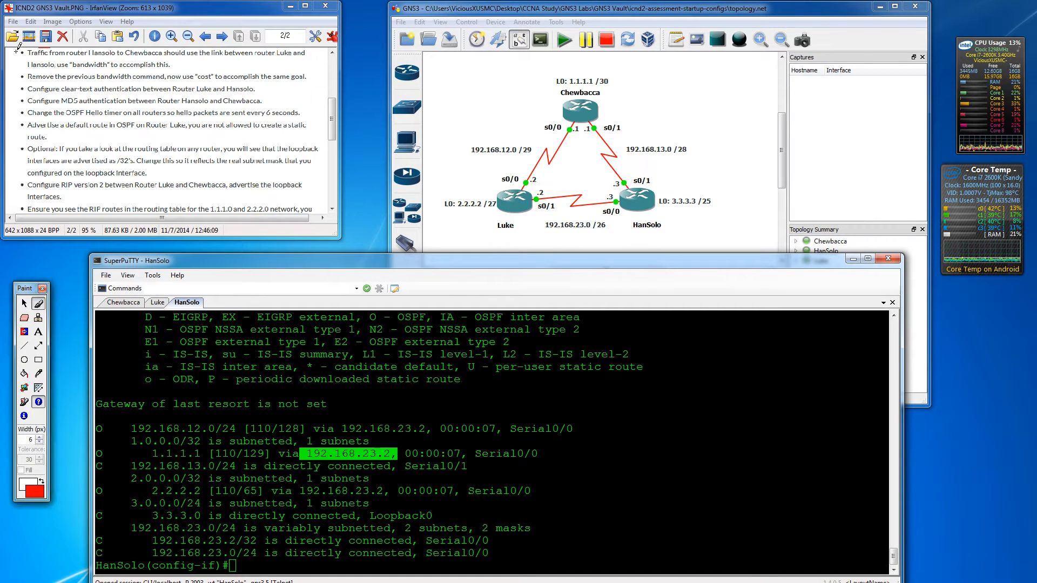
drag(12, 51, 58, 52)
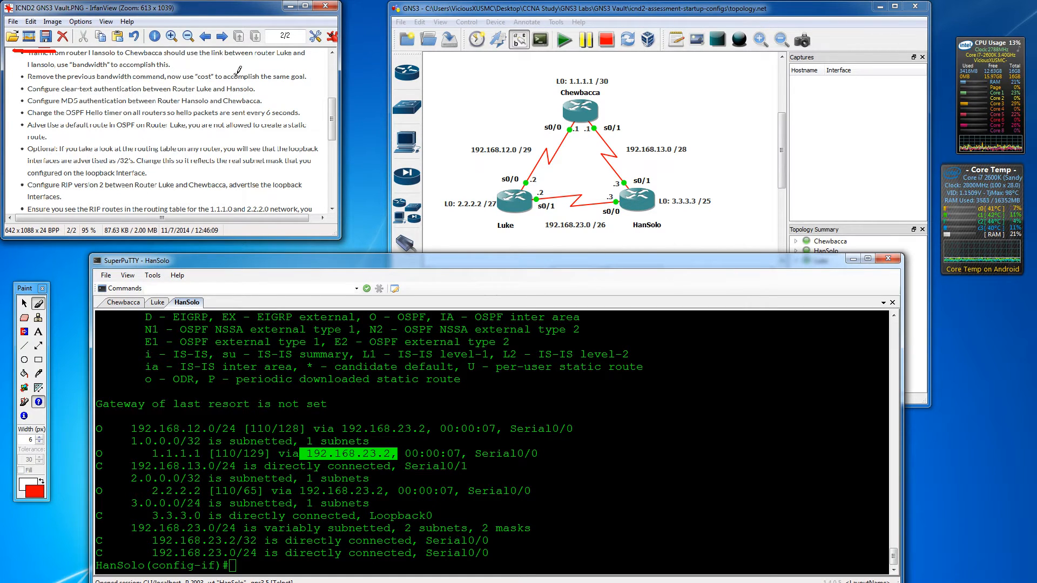
click(338, 545)
- Remove the bandwidth 10 setting from Serial0/1 with no bandwidth 10
text(do show ip router)
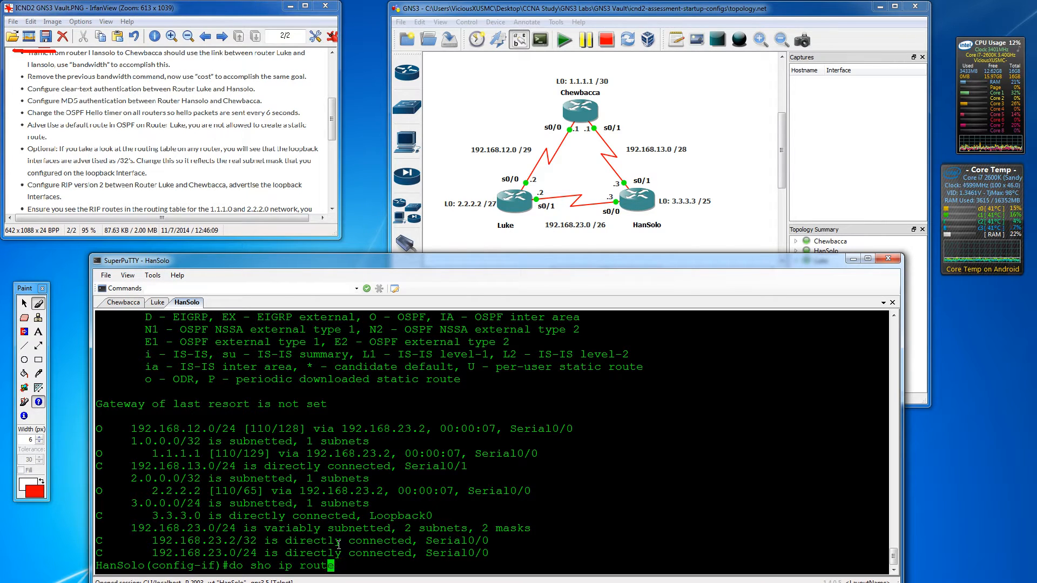
key(Up)
key(Up)
key(Left)
key(Left)
key(Left)
key(Left)
key(Left)
key(Left)
key(Left)
key(Left)
key(Left)
key(Left)
key(Left)
key(Left)
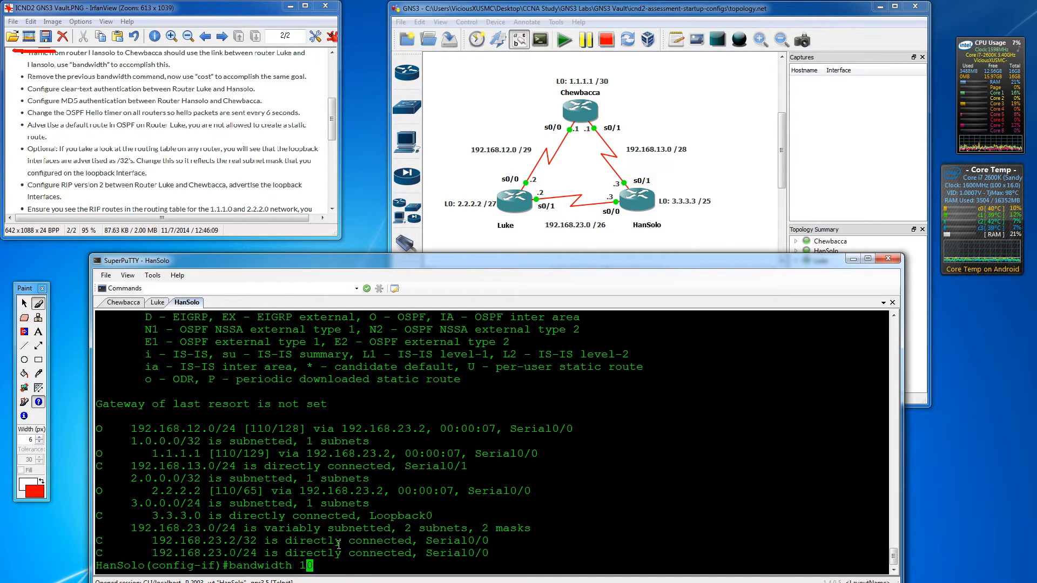
text(no)
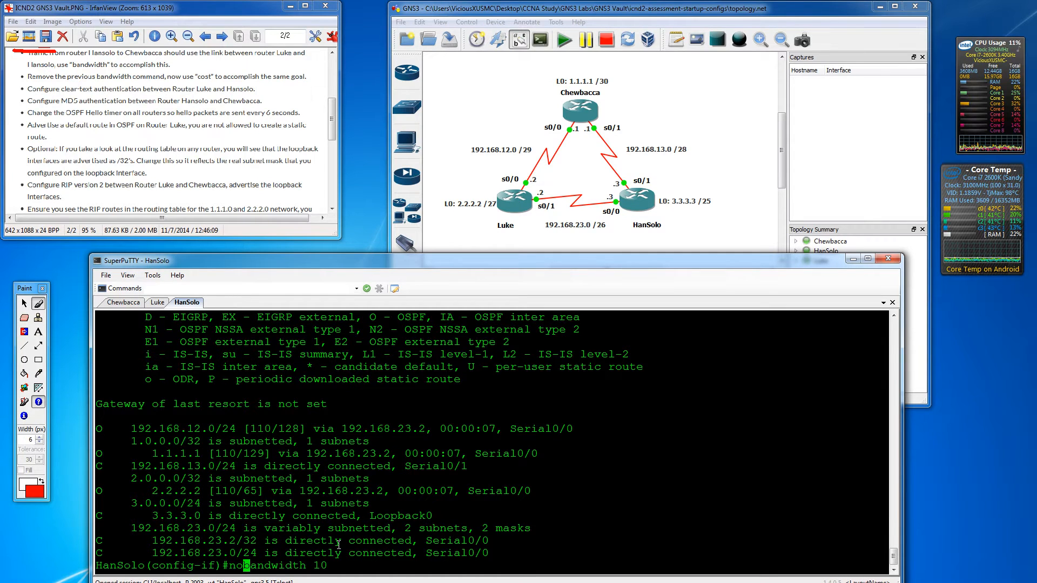
key(Return)
key(Return)
key(Return)
- Check the allowed ip ospf cost range (1–65535) with inline help
text(cos)
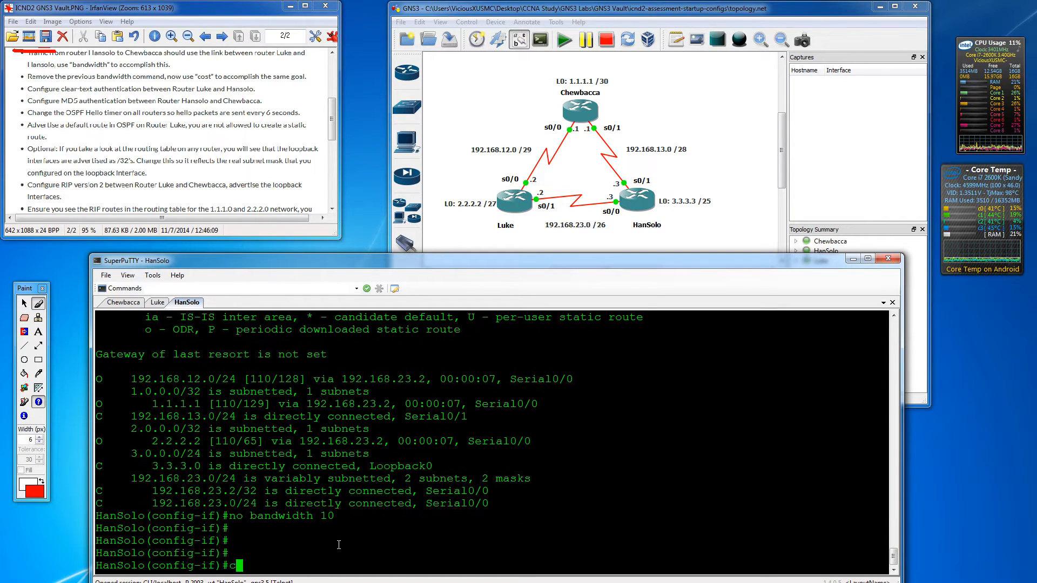
key(Tab)
key(BackSpace)
key(BackSpace)
key(BackSpace)
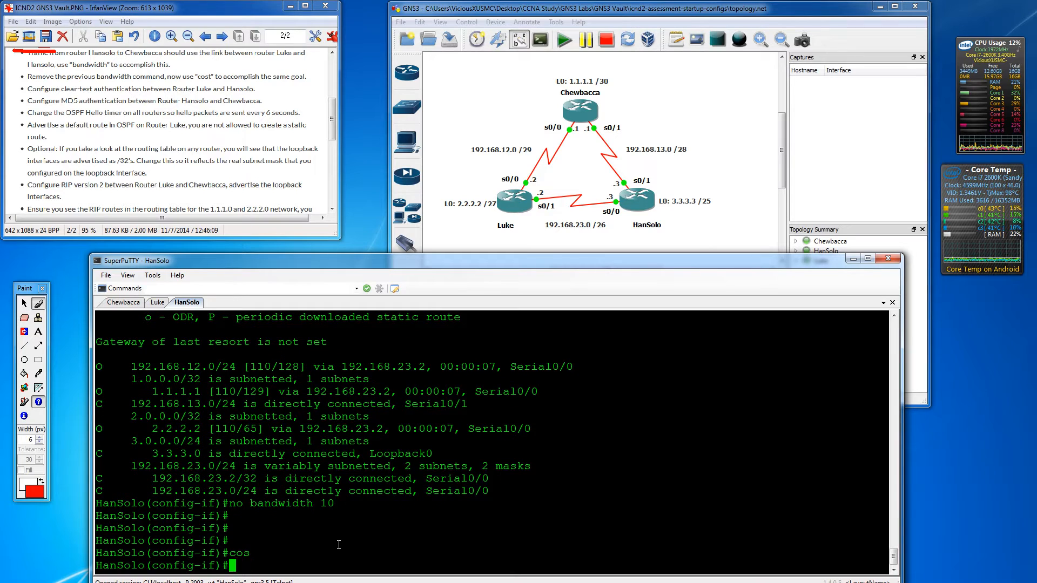
text(ip ospf c)
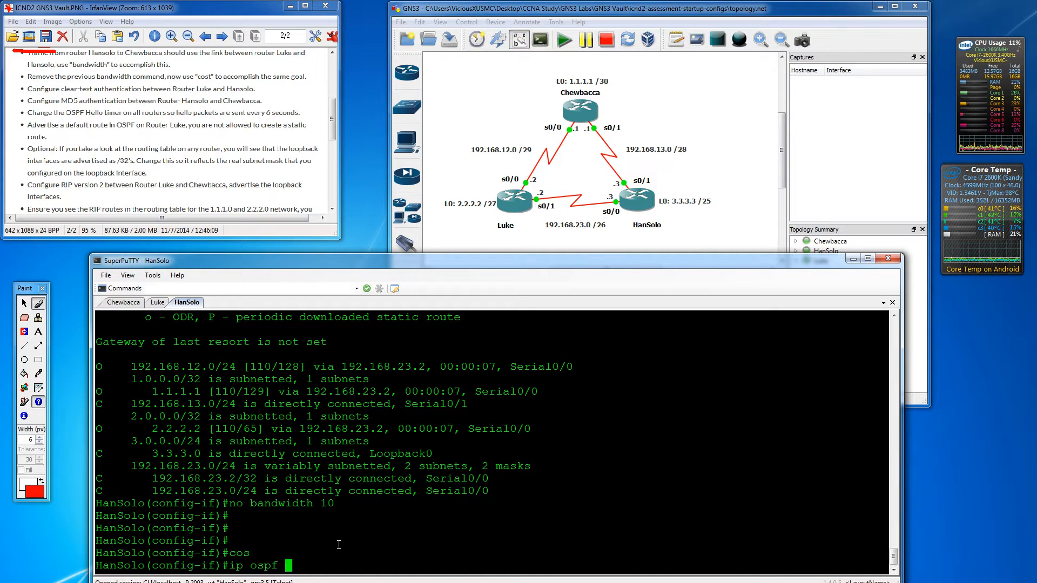
key(Tab)
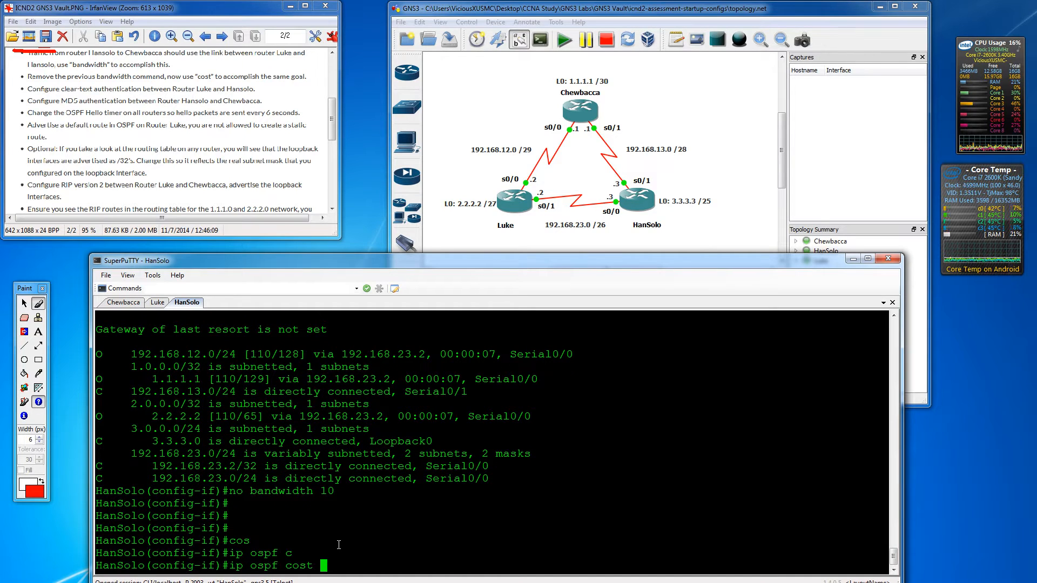
text(?)
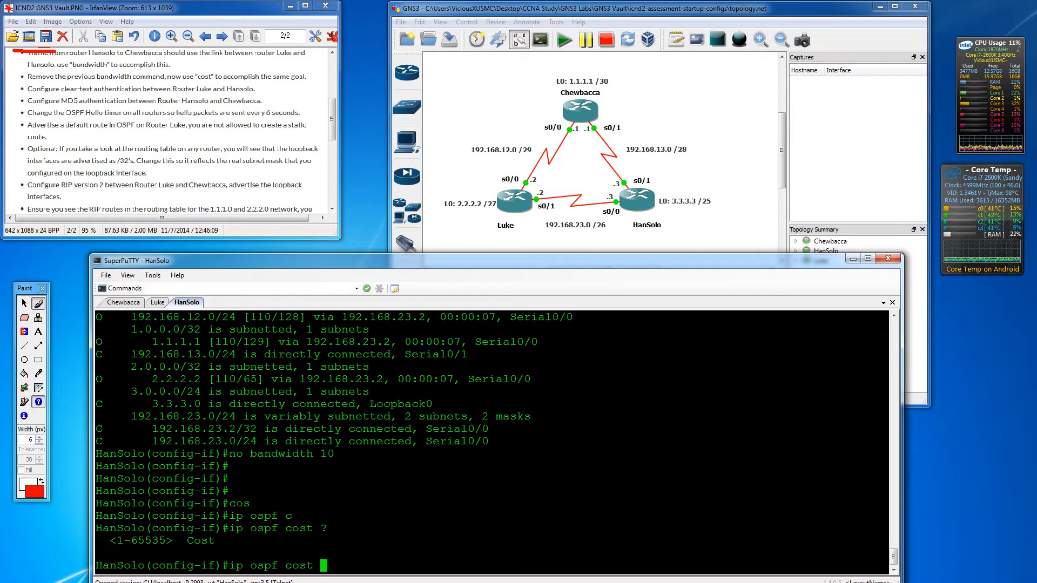
- Apply ip ospf cost 500 on HanSolo and show the routing table (1.1.1.1 via Serial0/1, metric 65)
text(500)
key(Return)
key(Return)
key(Return)
key(Return)
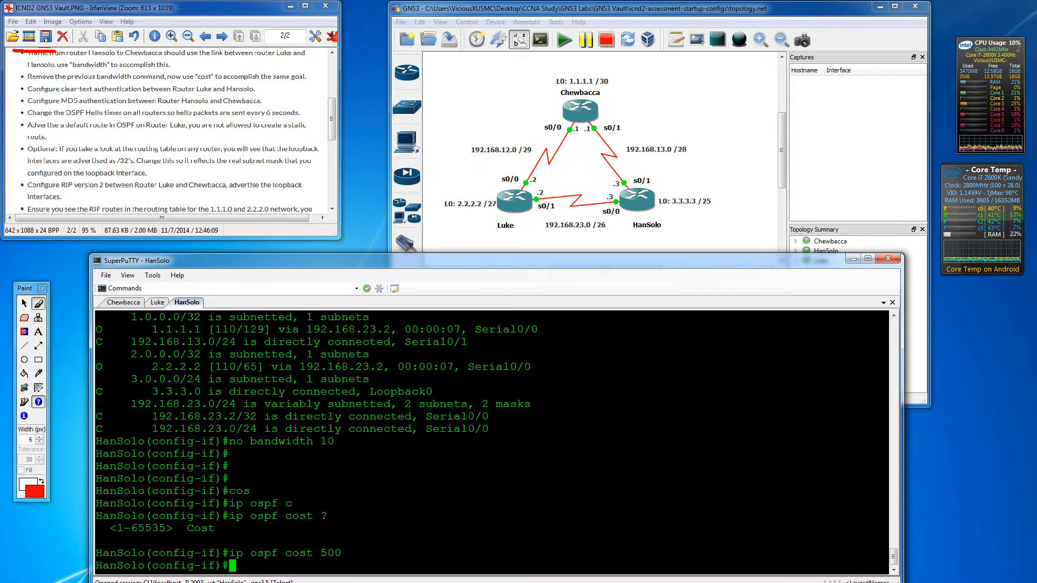
text(do show )
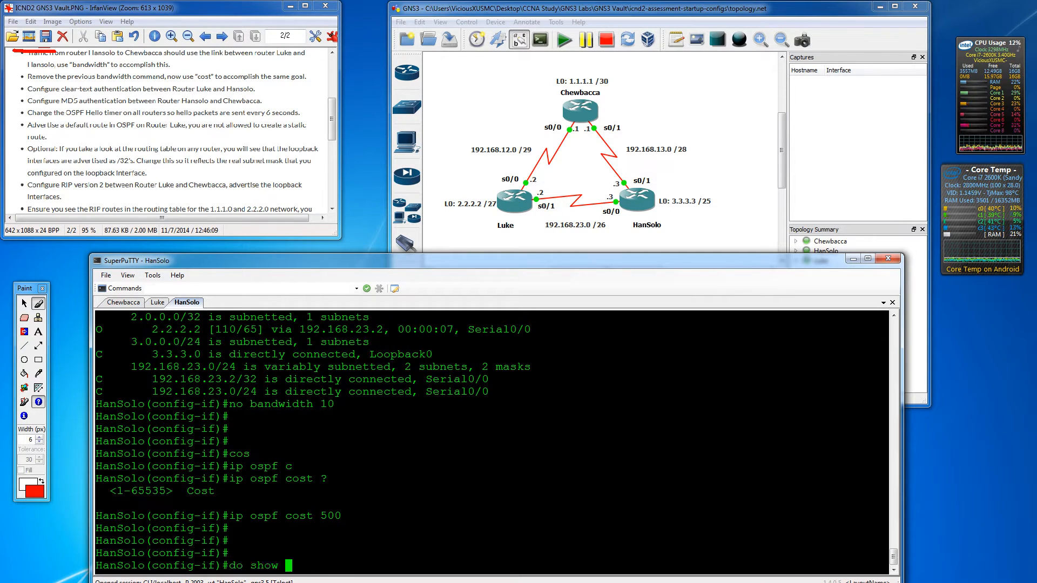
text(ip route)
key(Return)
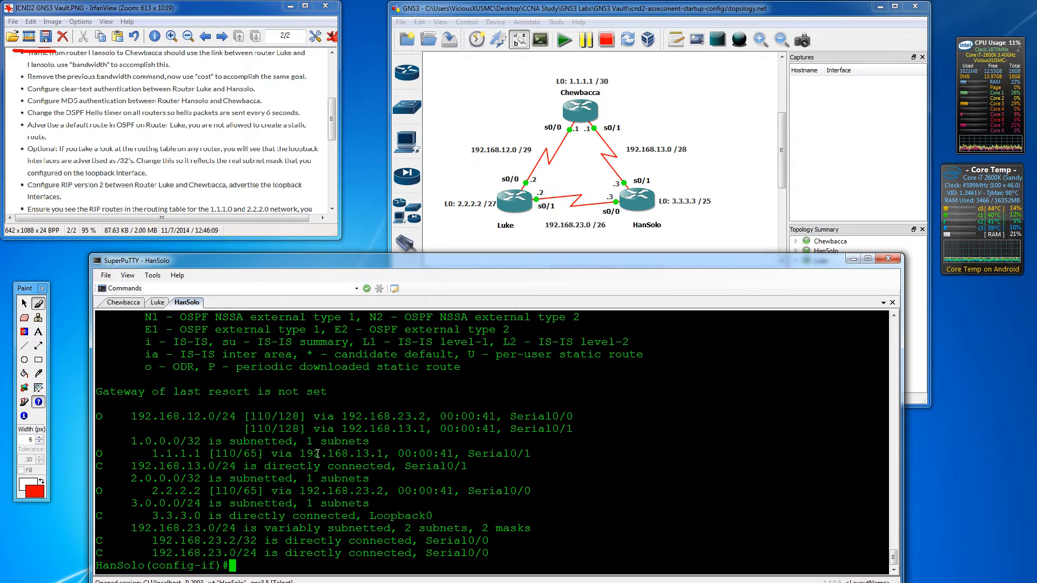
- Redisplay HanSolo's routing table and highlight the 1.1.1.1 next hop 192.168.23.2
text(do show ip route)
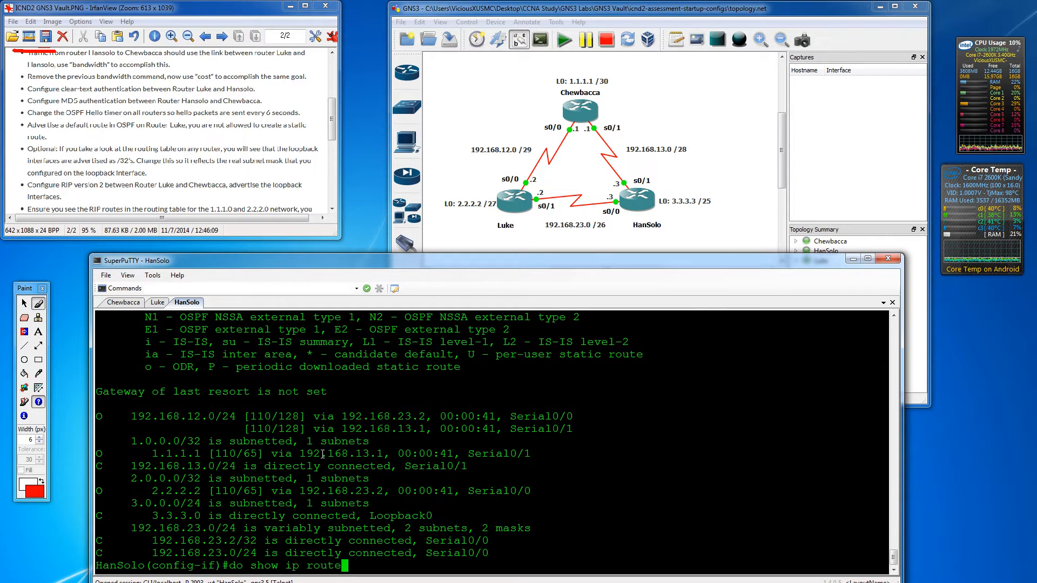
key(Return)
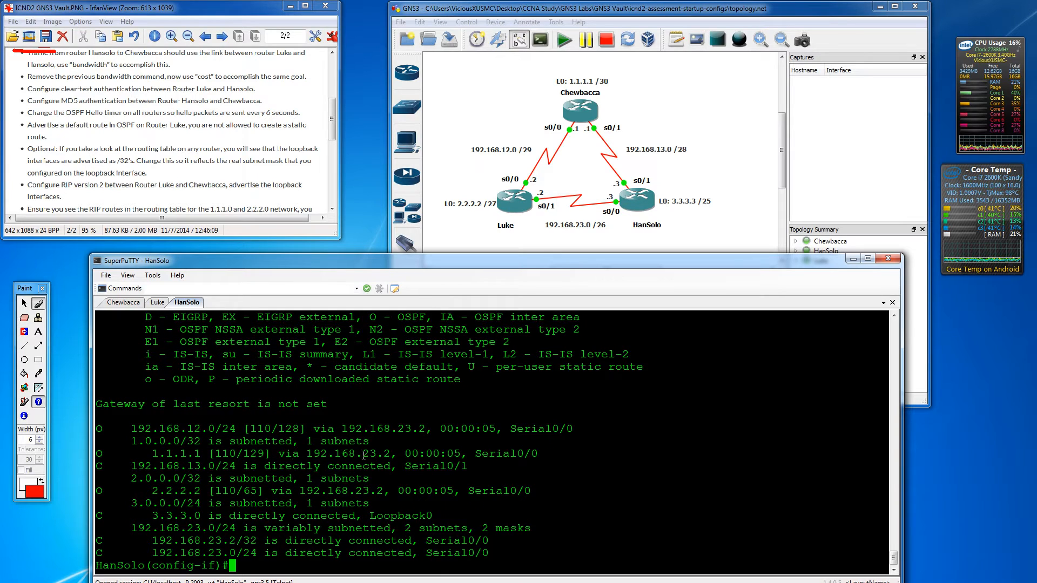
drag(295, 454, 385, 456)
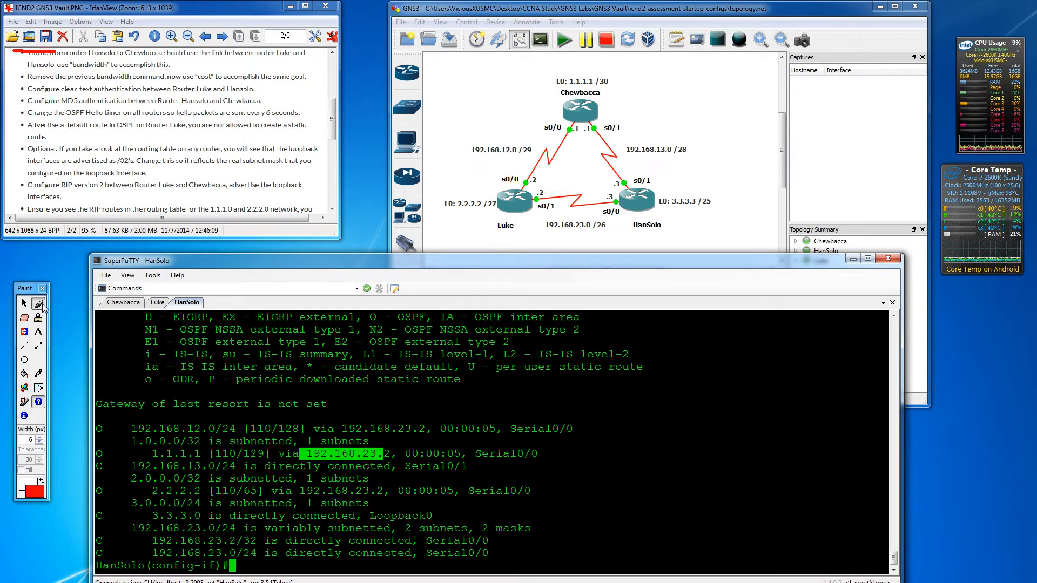
click(38, 303)
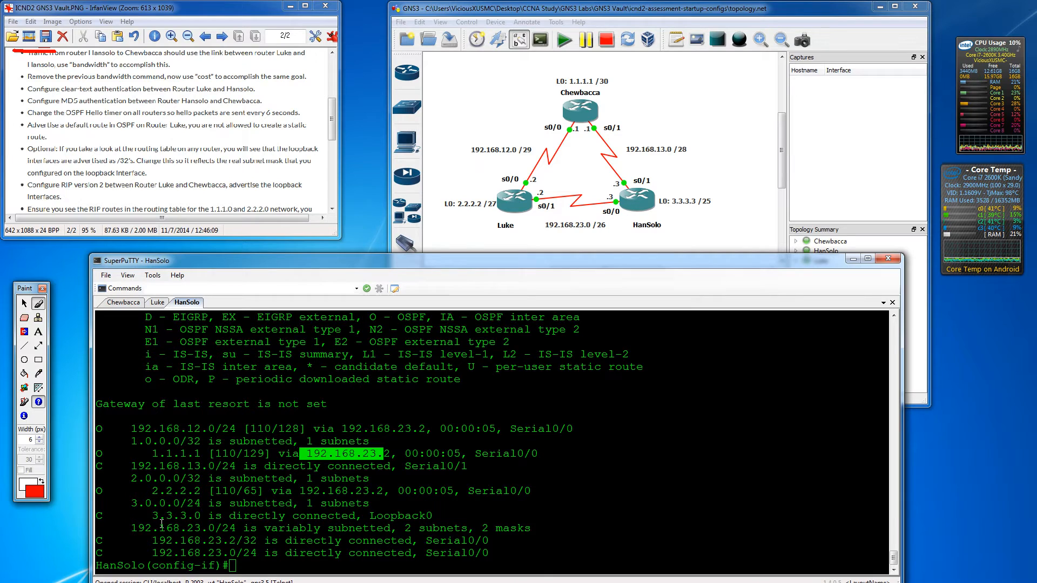
click(232, 513)
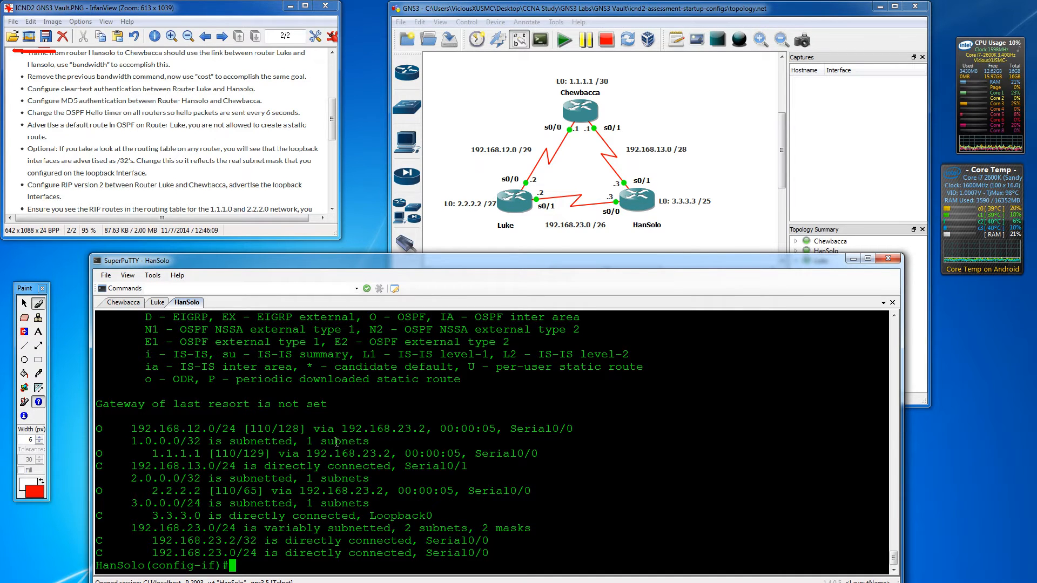
- Try the misspelled 'do show ip int breif' command, which the router rejects
key(Return)
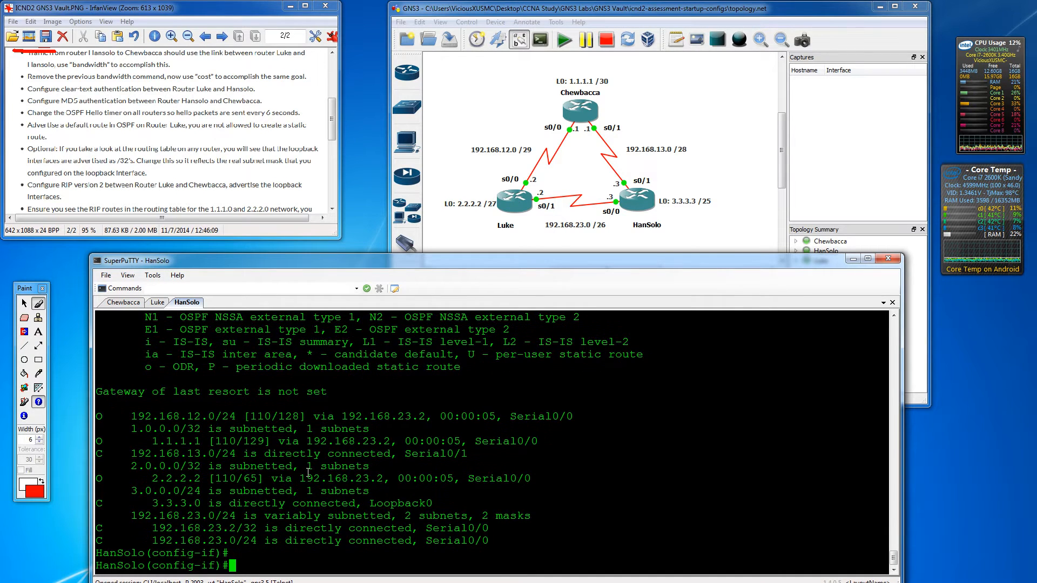
text(do show ip int )
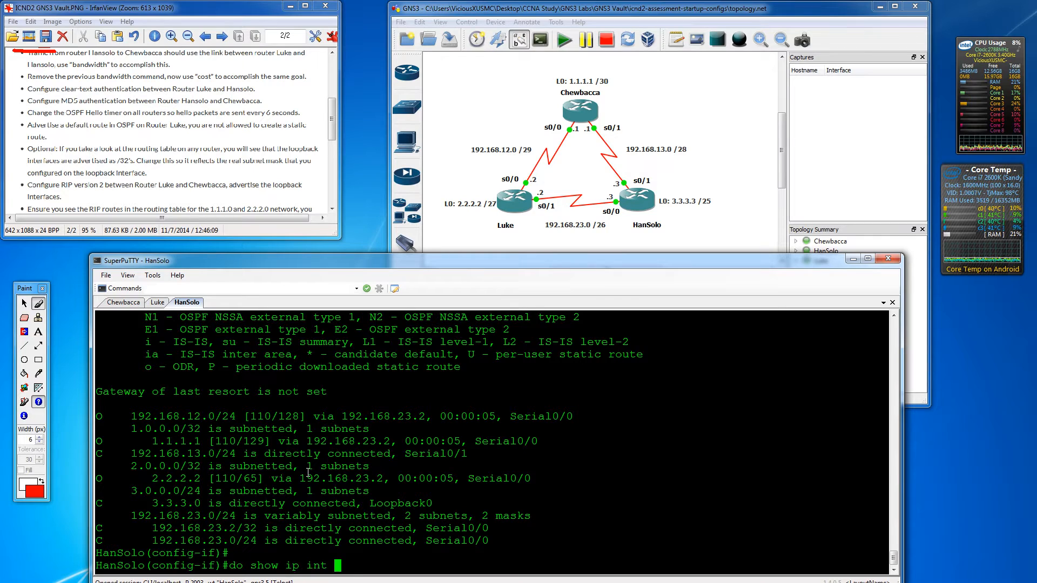
text(breif)
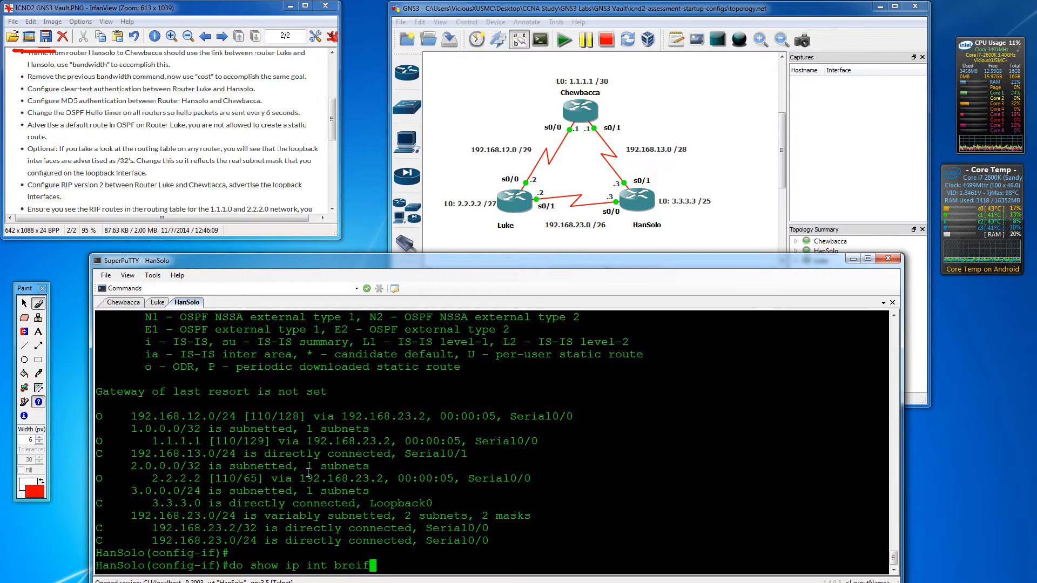
key(Return)
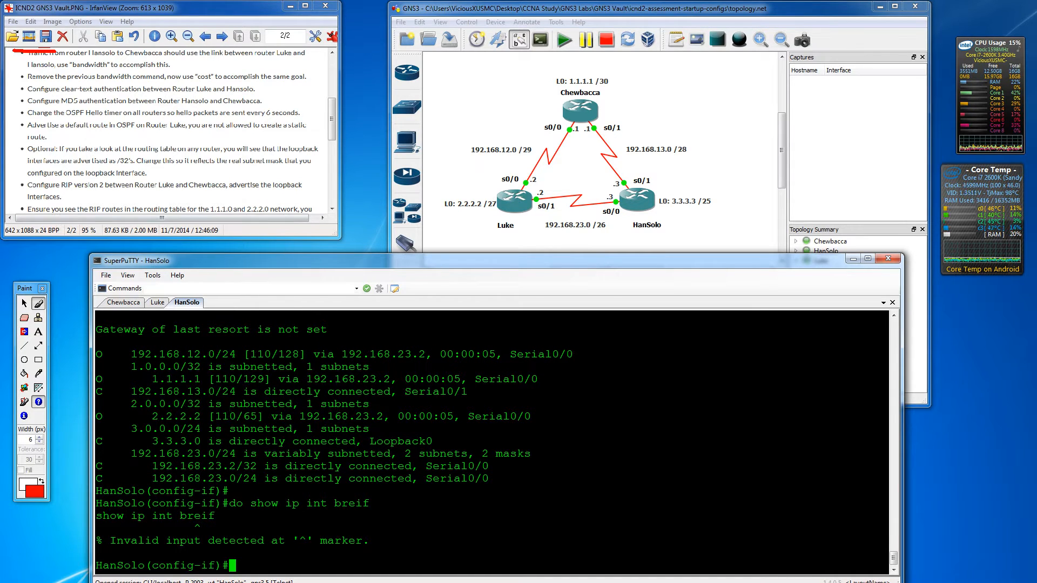
- Strike through the 'Remove the previous bandwidth' task in red and scroll the lab sheet down
click(42, 305)
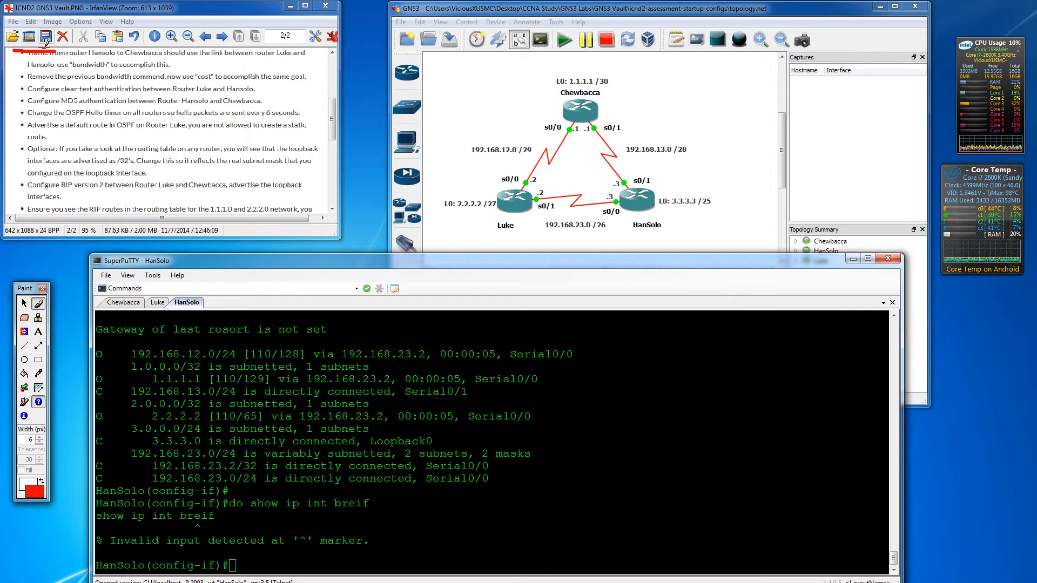
drag(10, 78, 87, 78)
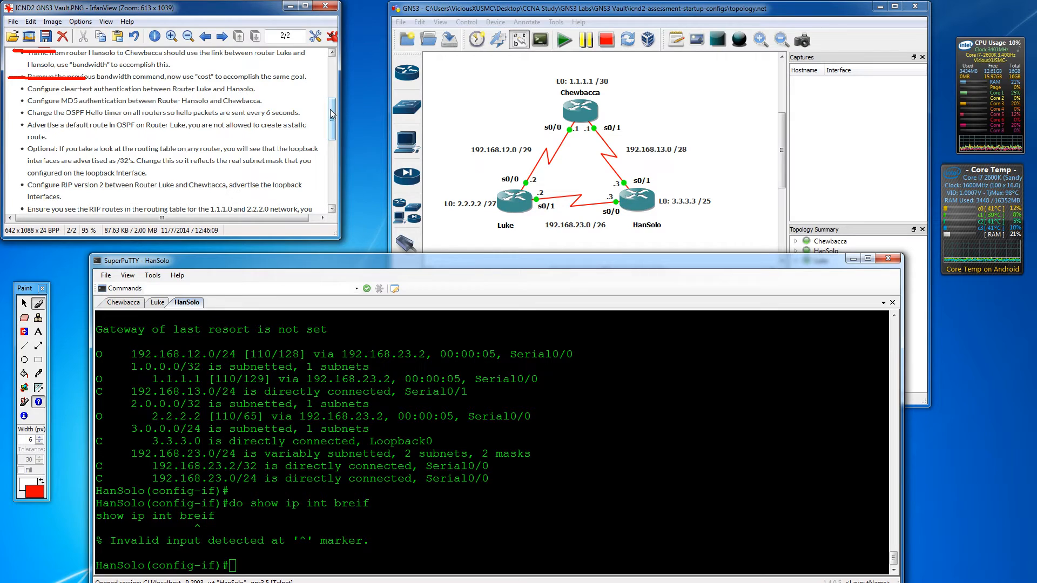
drag(332, 113, 332, 122)
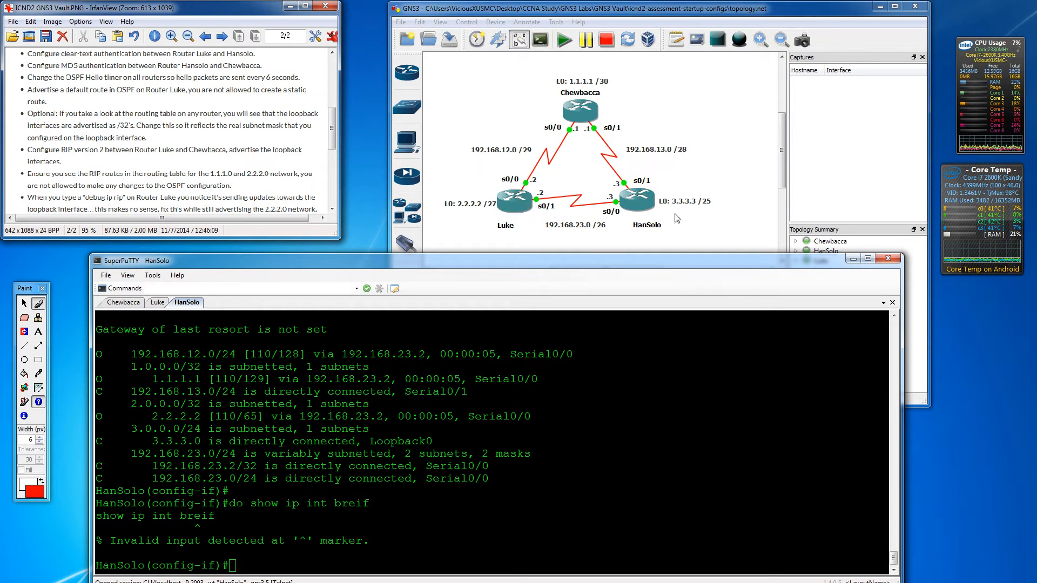
- In Luke's session, enter configuration mode for interface s0/1
click(158, 302)
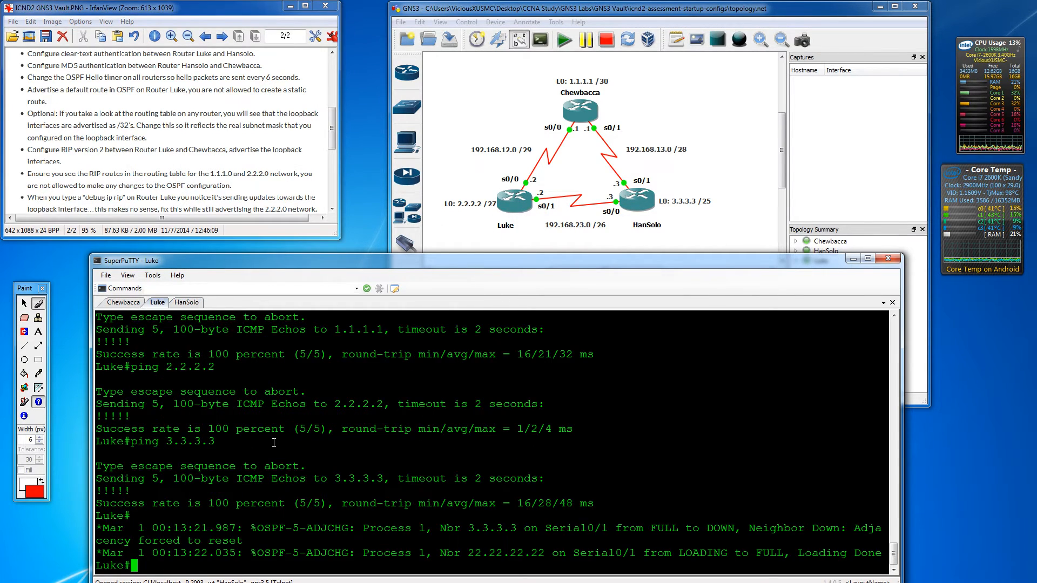
key(Return)
key(Return)
key(Return)
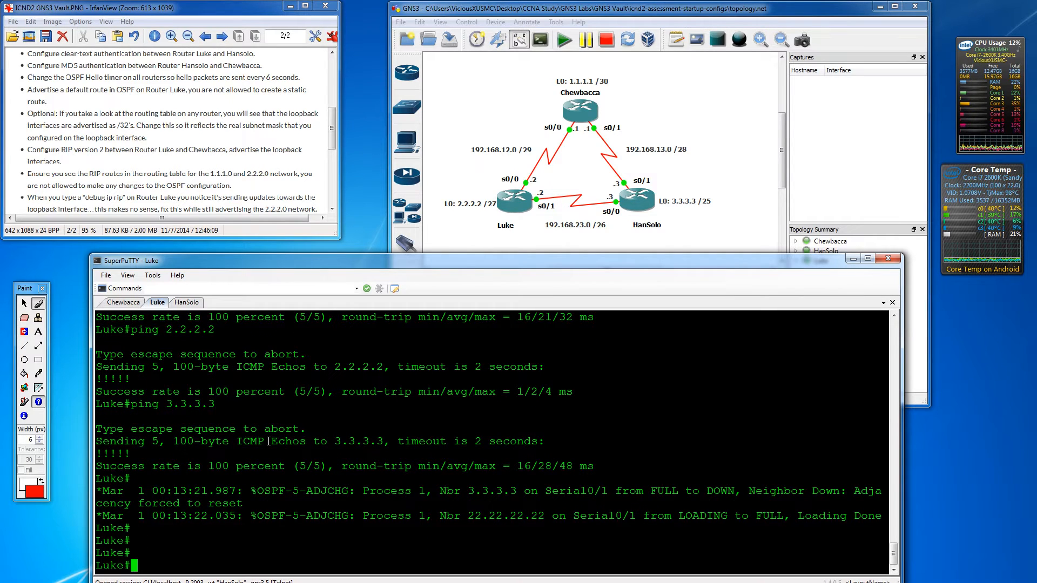
text(conf t)
key(Return)
key(Return)
key(Return)
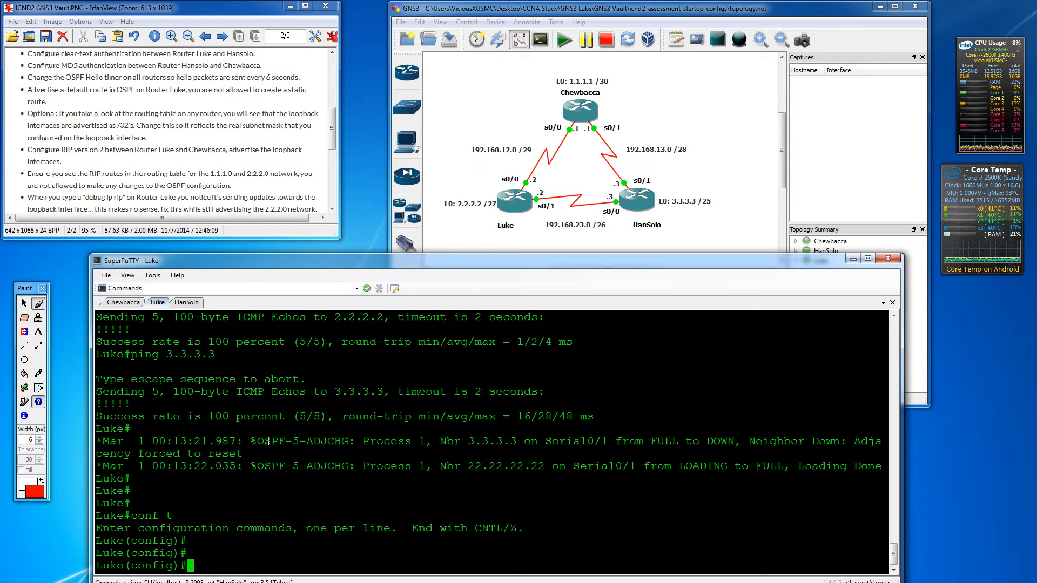
text(int s0/1)
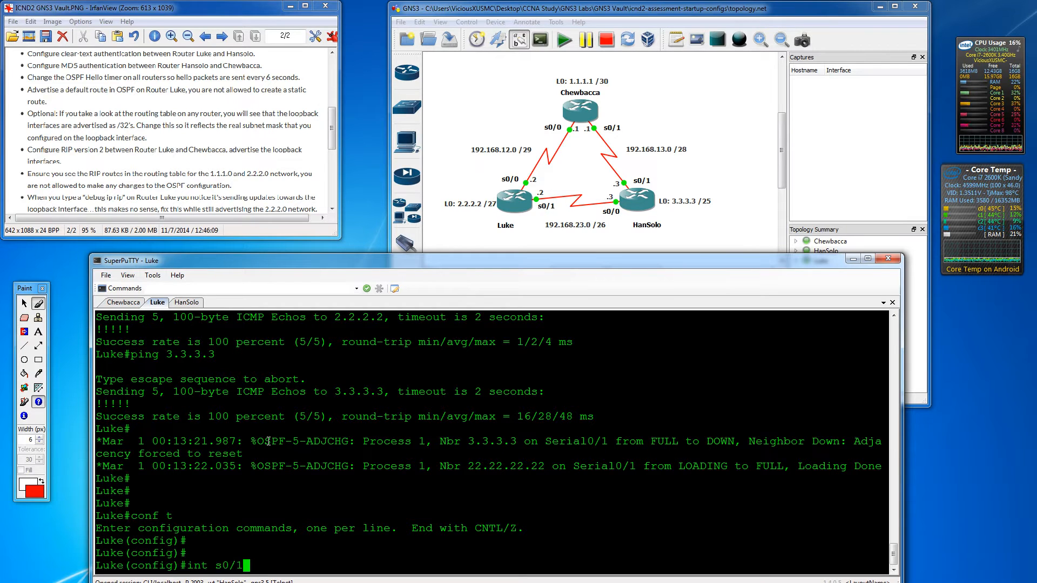
key(Return)
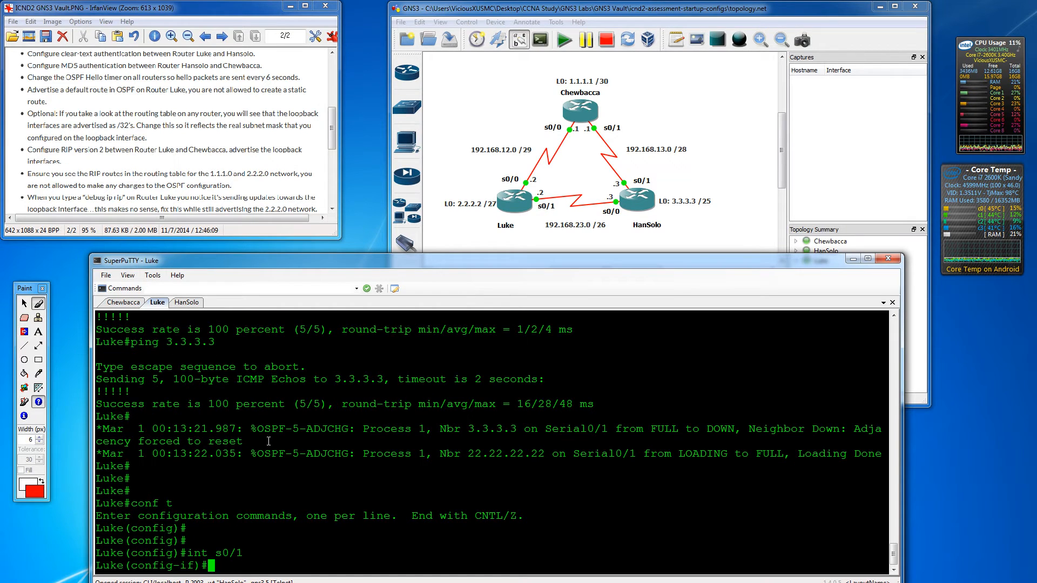
- Enable clear-text OSPF authentication on Luke's s0/1 with ip ospf authentication
text(ip auth)
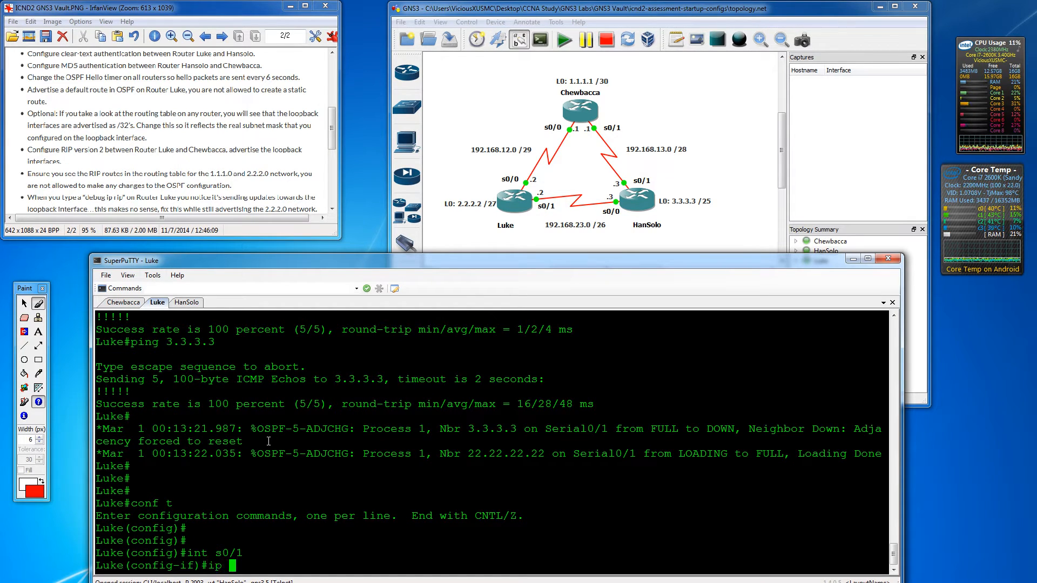
key(Tab)
text(?)
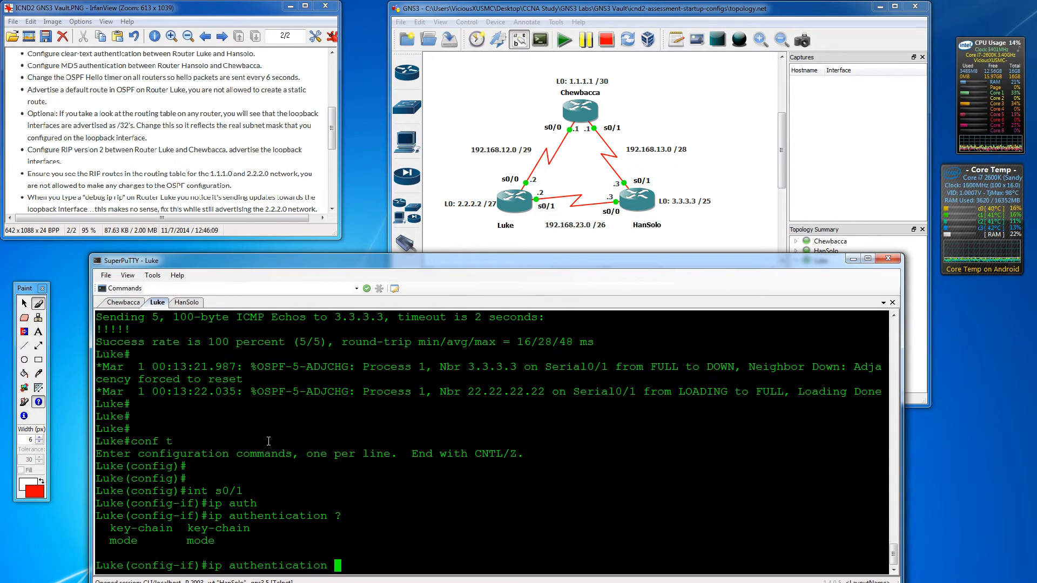
key(BackSpace)
key(BackSpace)
key(BackSpace)
key(BackSpace)
key(BackSpace)
key(BackSpace)
key(BackSpace)
key(BackSpace)
key(BackSpace)
key(BackSpace)
key(BackSpace)
key(BackSpace)
key(BackSpace)
key(BackSpace)
key(BackSpace)
text(ospf au)
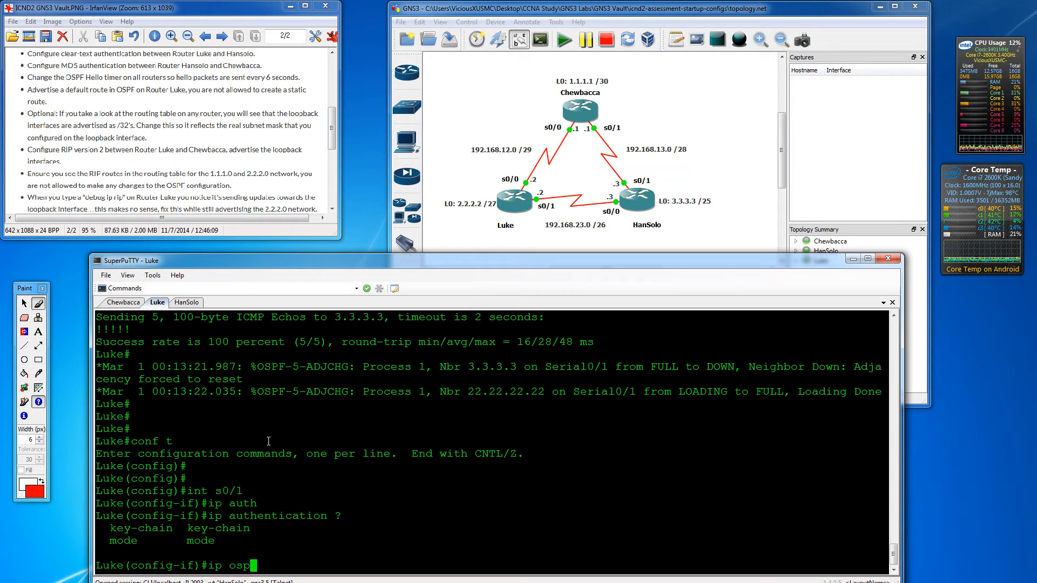
key(Tab)
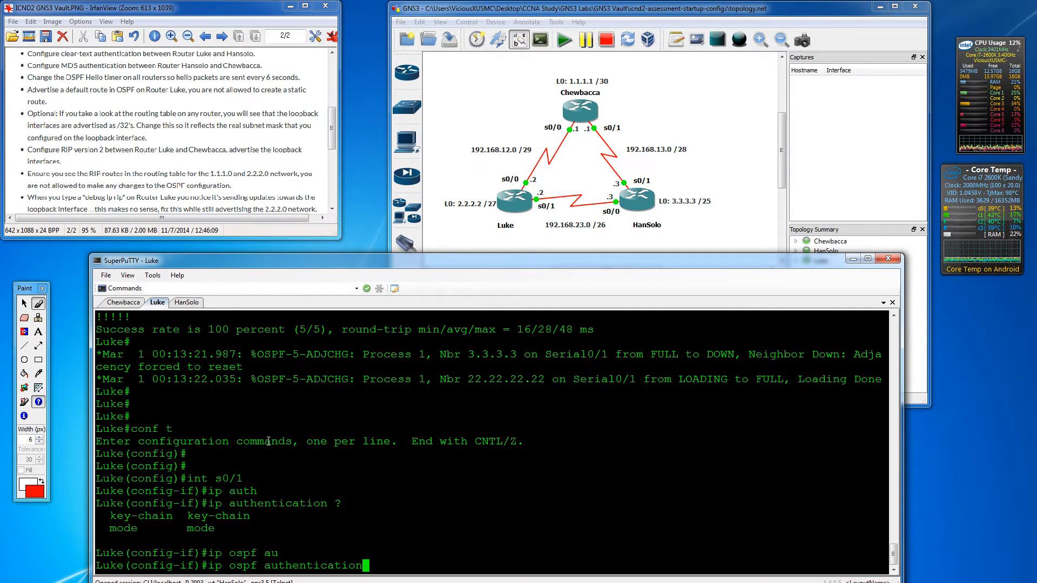
text(?)
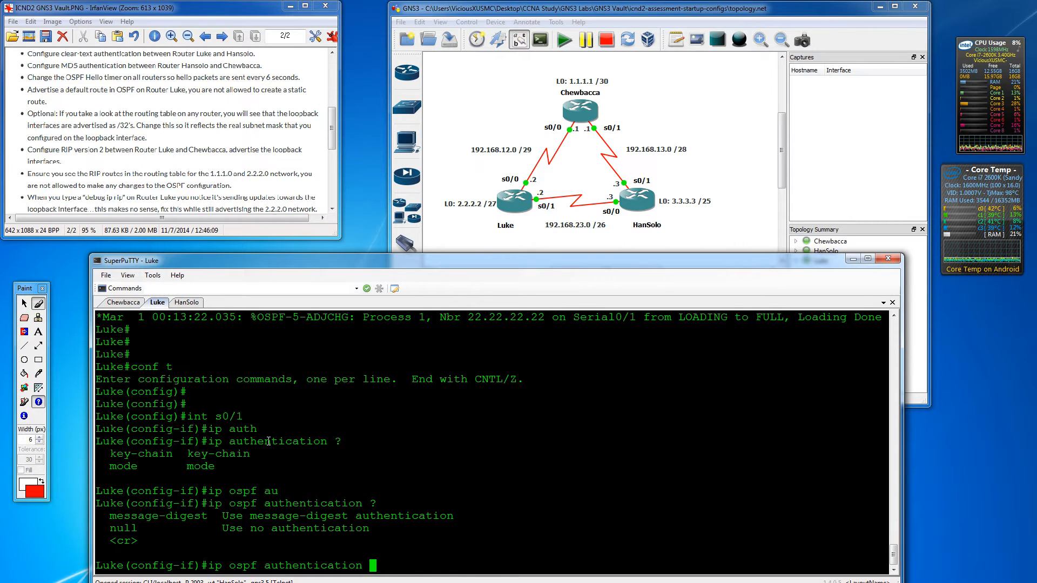
key(BackSpace)
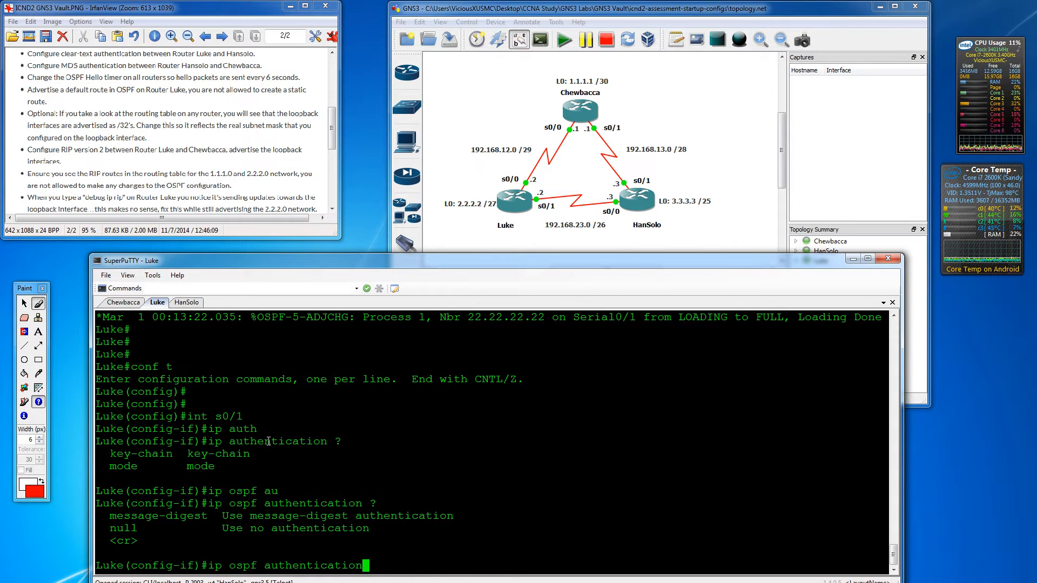
key(Return)
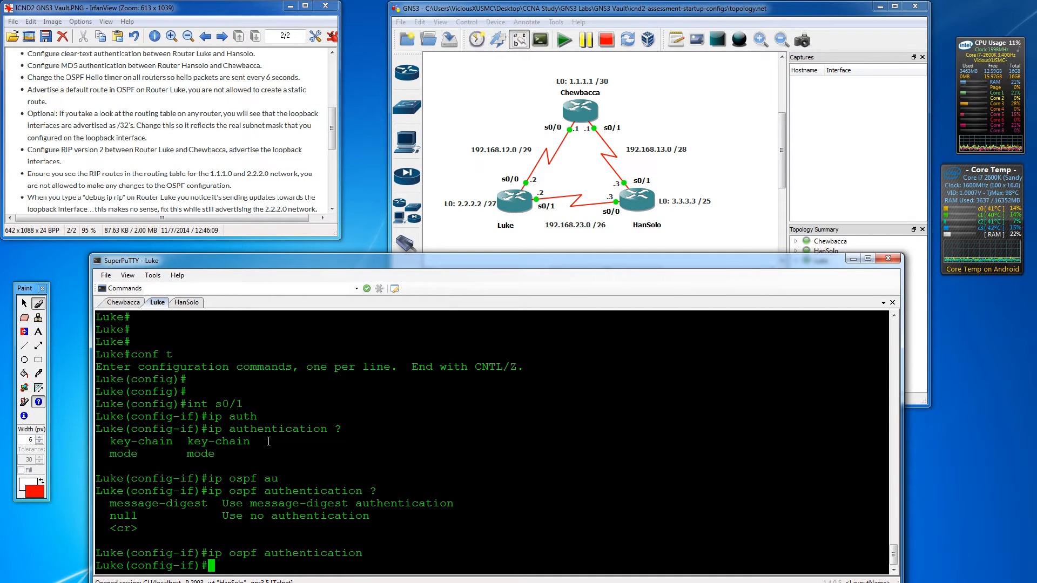
- Set Luke's OSPF authentication-key to the lab password, then switch to HanSolo
key(Return)
key(Return)
key(Return)
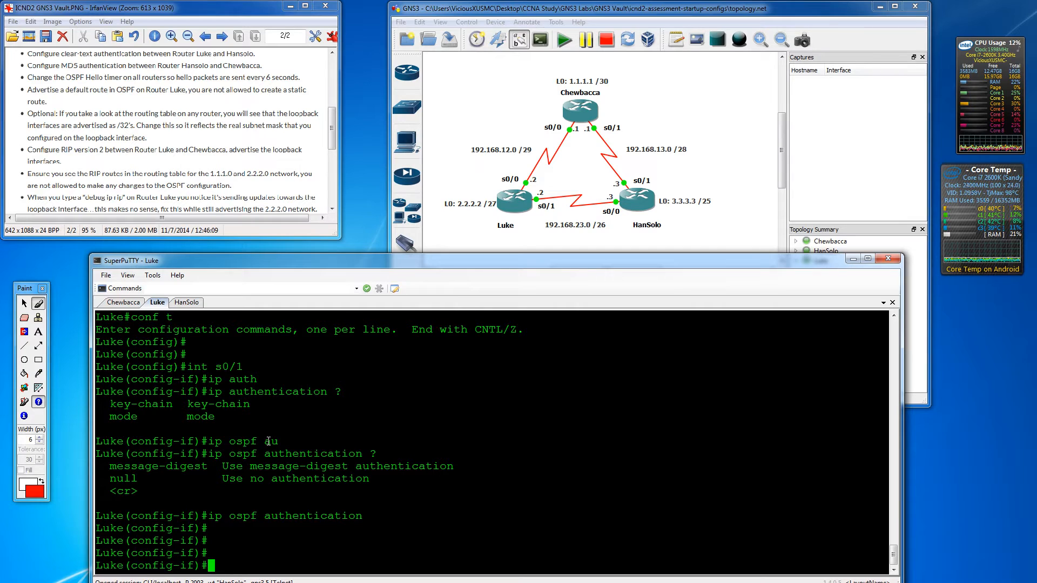
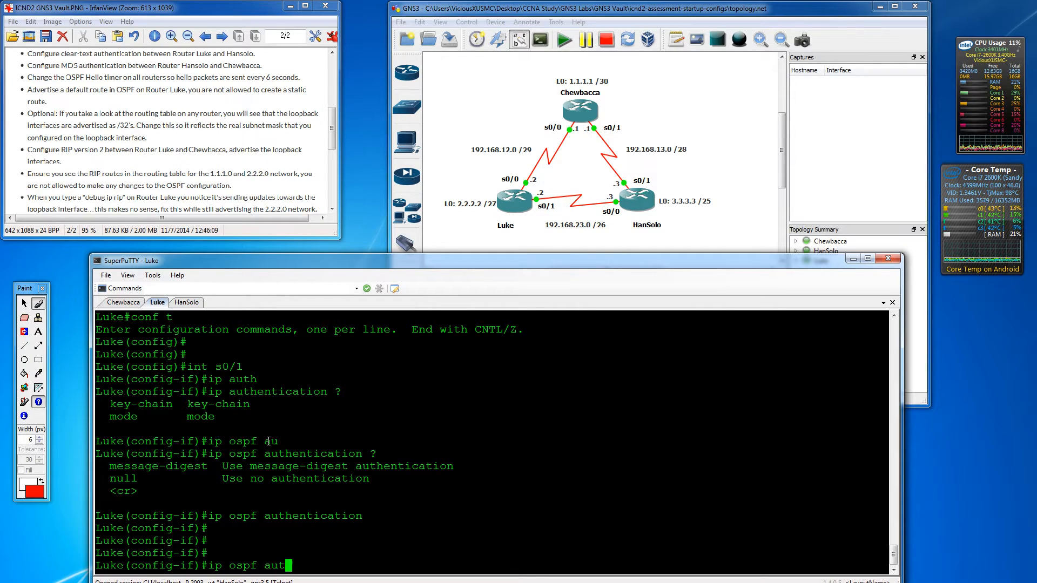
key(Tab)
key(Tab)
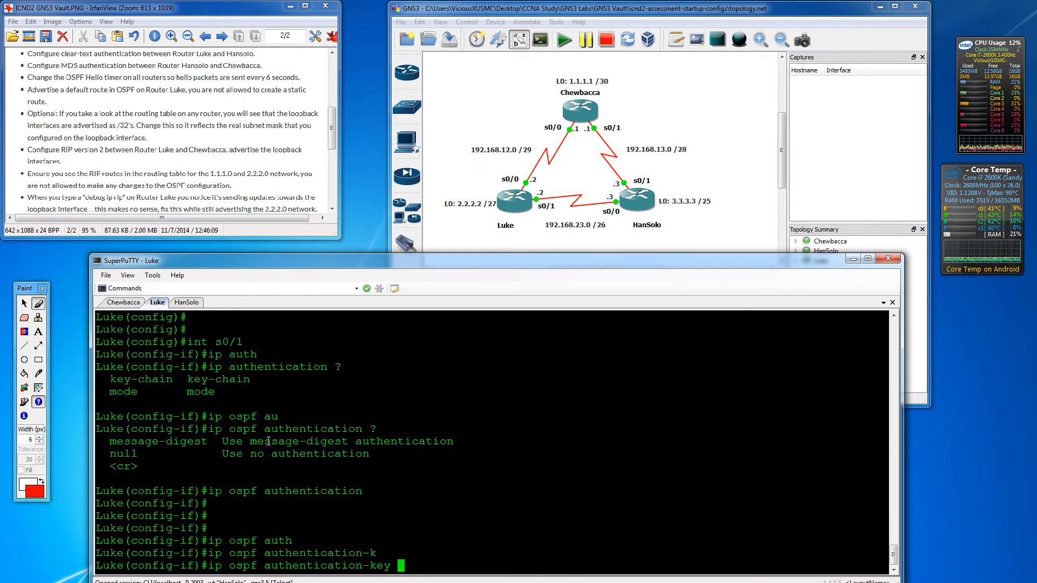
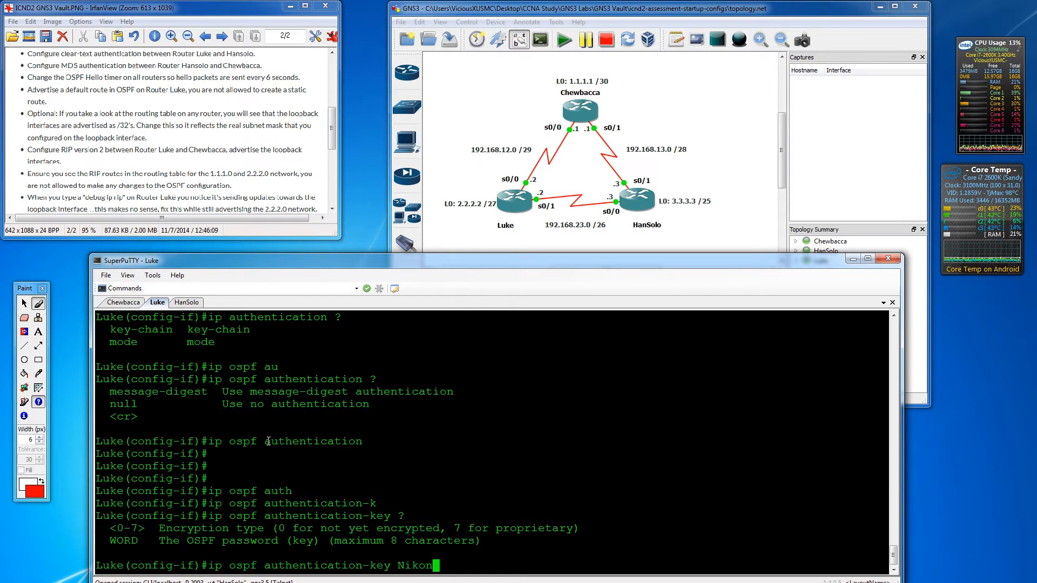
key(Return)
key(Return)
key(Return)
key(Return)
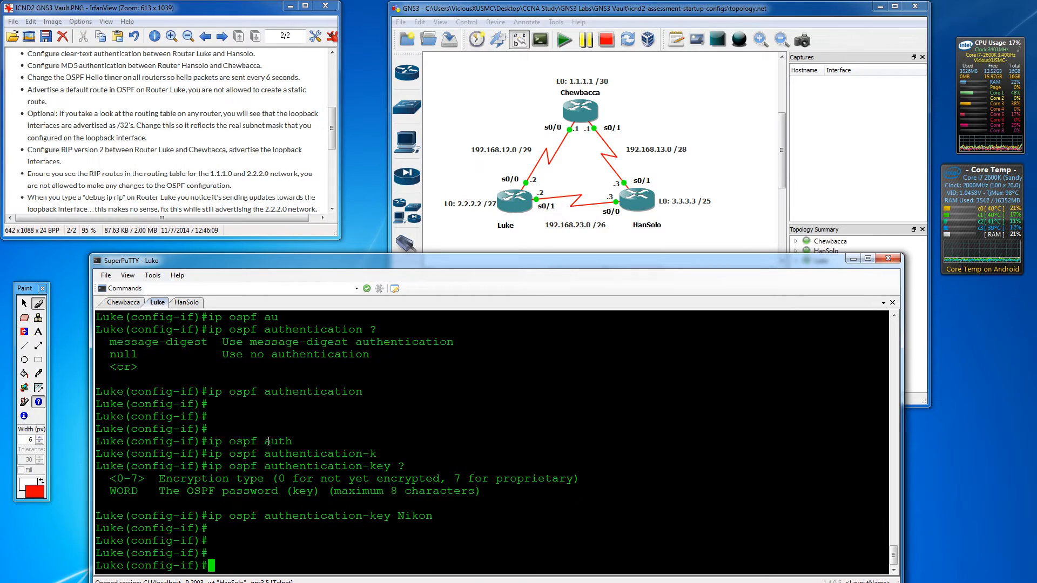
click(186, 302)
- Enable clear-text OSPF authentication on HanSolo's interface s0/0
key(Return)
key(Return)
key(Return)
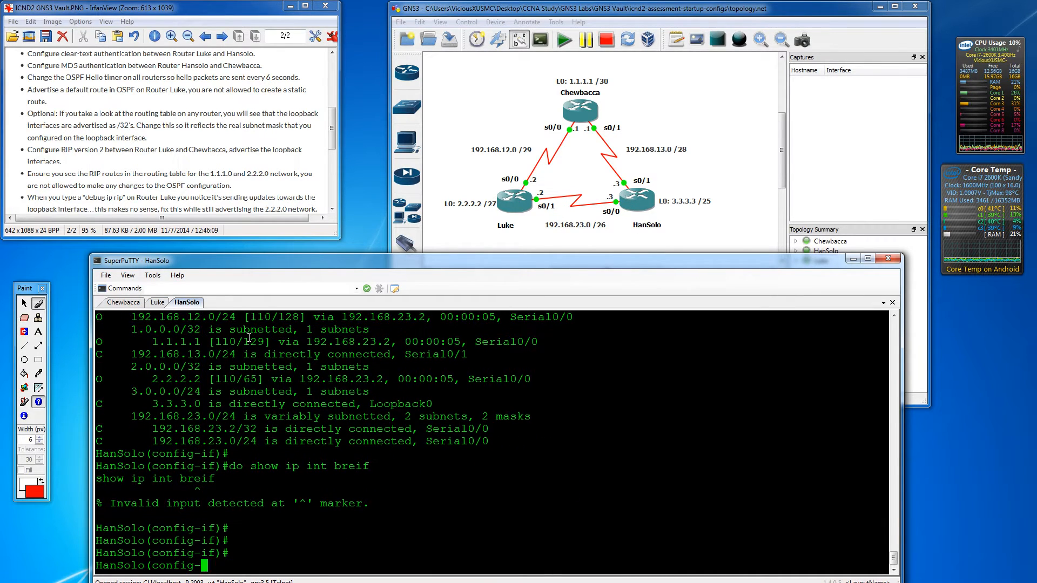
text(int s0/0)
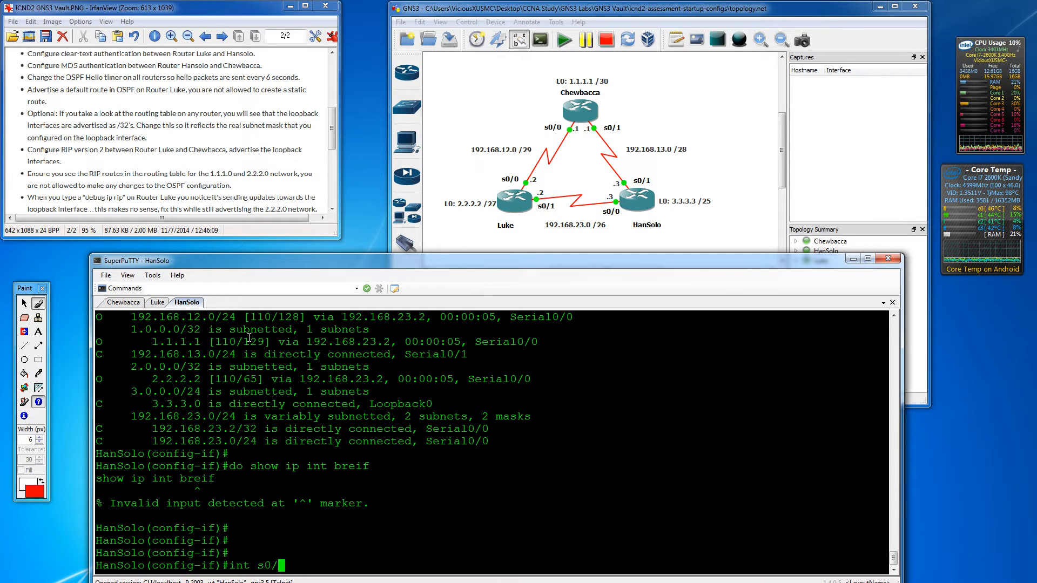
key(Return)
text(ip ospf au)
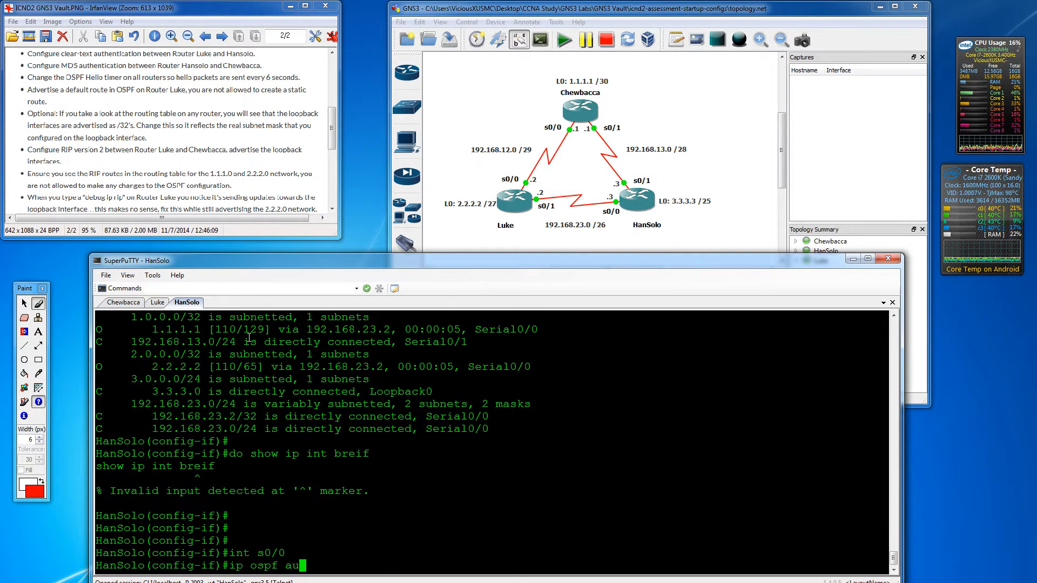
key(Tab)
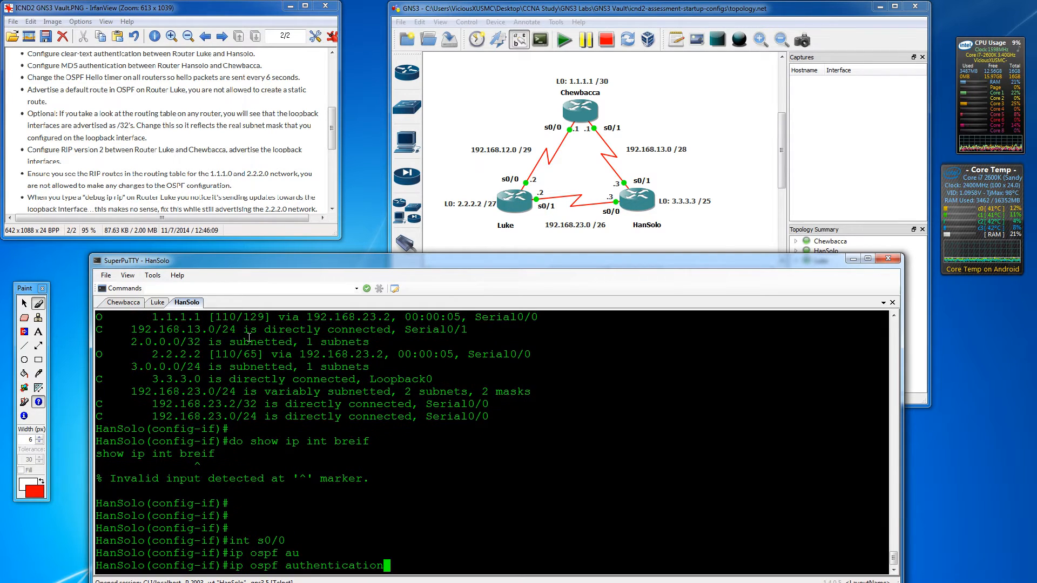
key(Return)
- Set HanSolo's OSPF authentication-key to the same lab password
text(ip ospf)
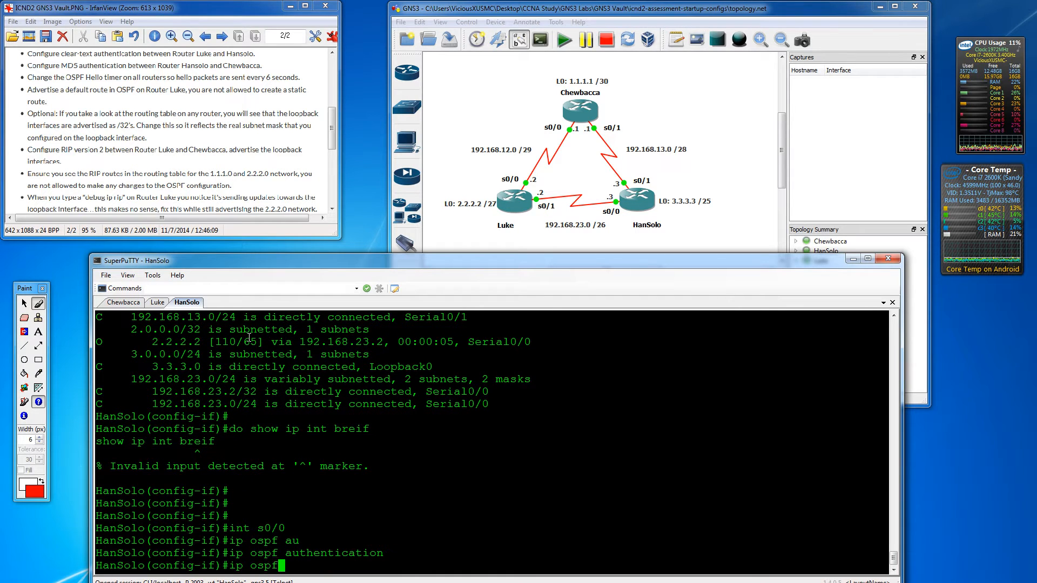
text( au)
key(Tab)
text(-k)
key(Tab)
text(N)
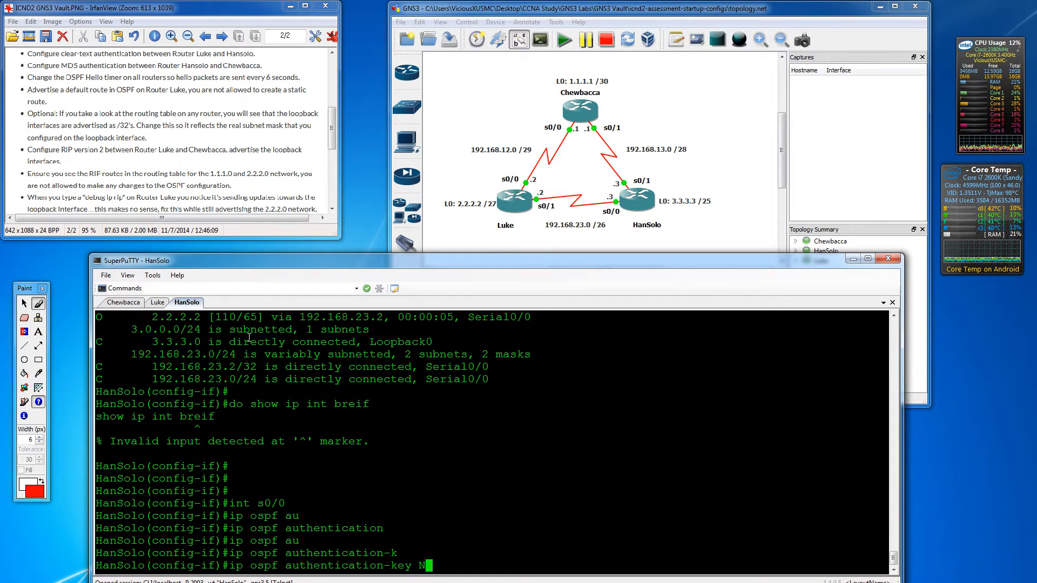
text(ikon)
key(Return)
key(Return)
key(Return)
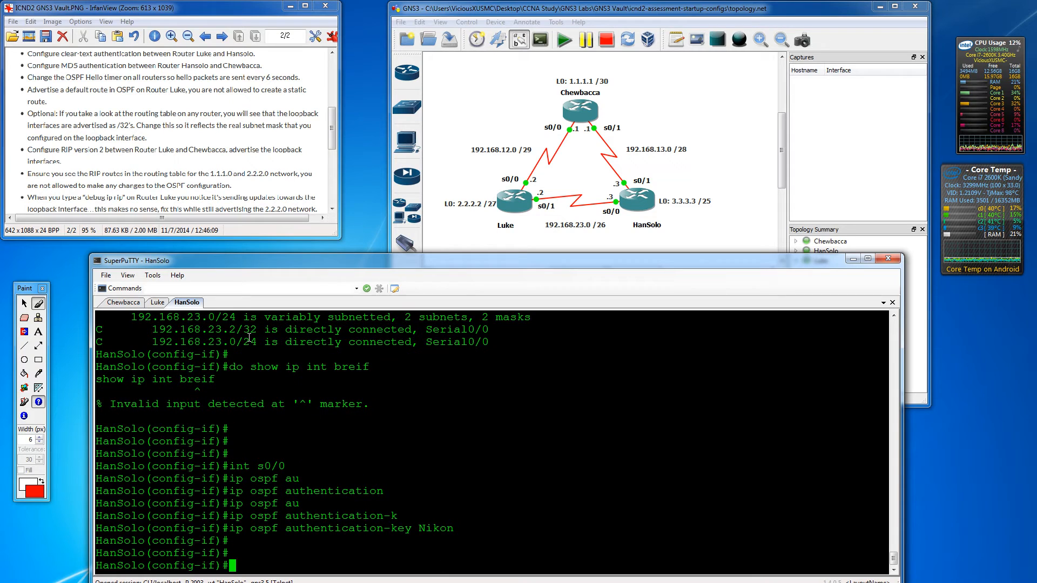
- Check Luke's session for adjacency messages and confirm the neighbor is FULL again
click(157, 302)
click(188, 303)
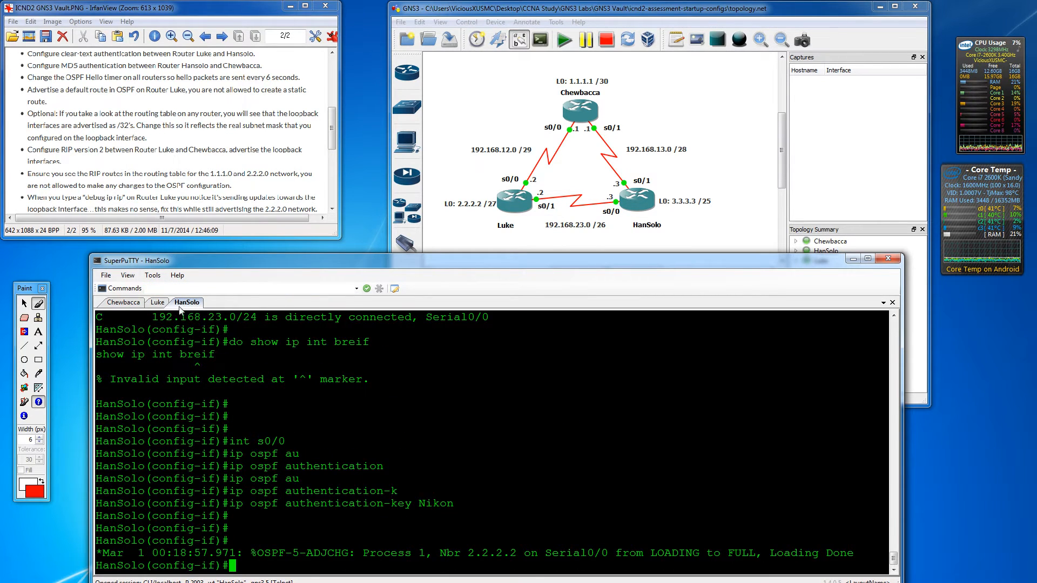
click(157, 302)
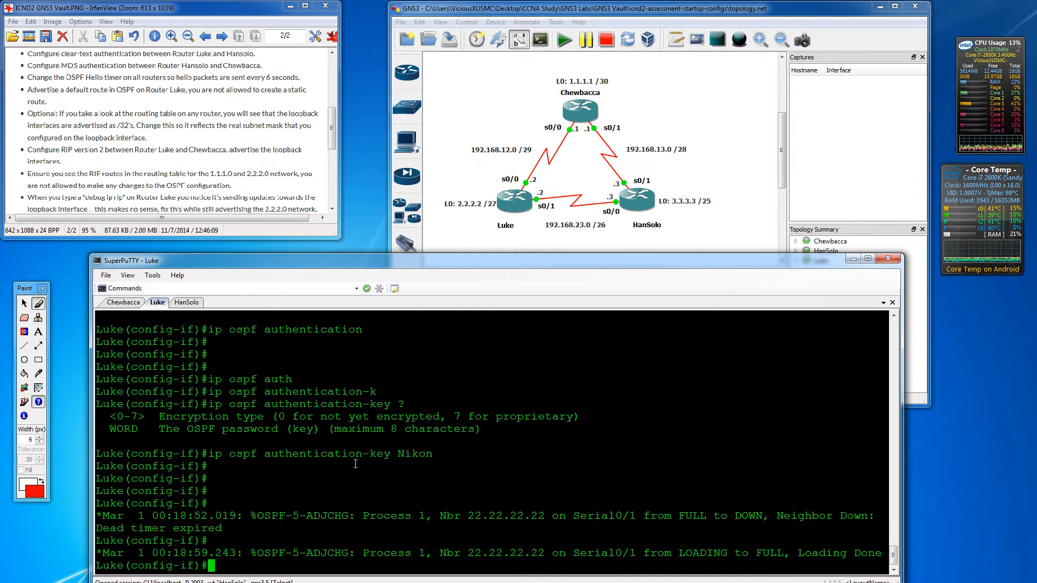
click(190, 303)
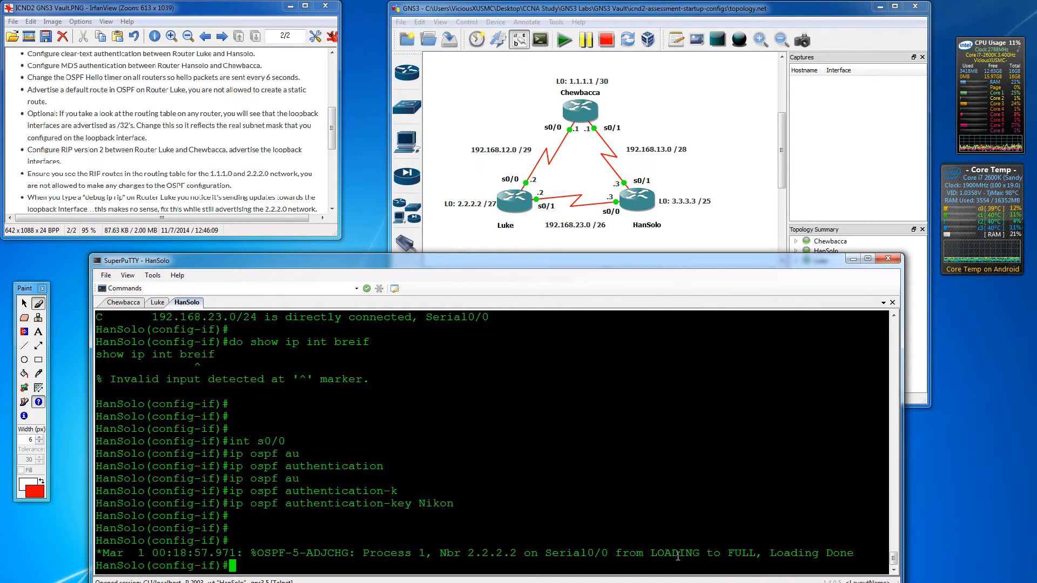
key(Return)
key(Return)
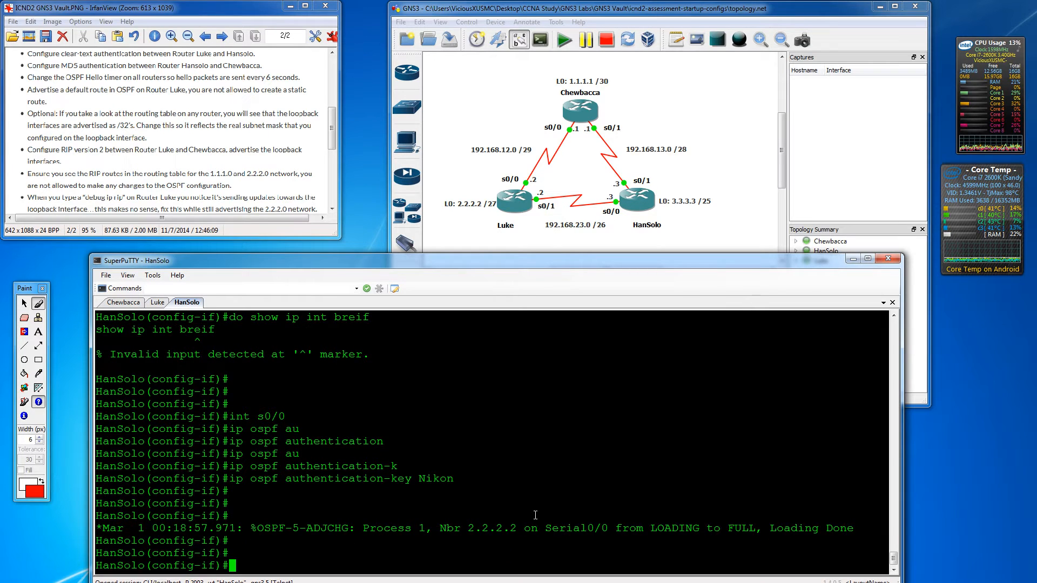
- Underline the clear-text authentication task in red on the lab sheet
click(38, 303)
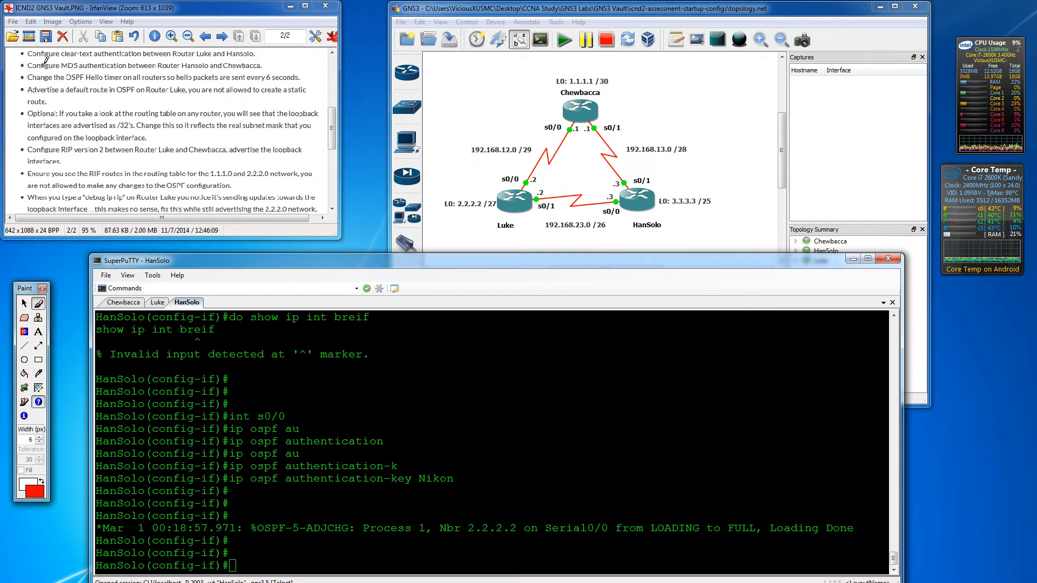
drag(11, 53, 81, 52)
drag(331, 118, 331, 121)
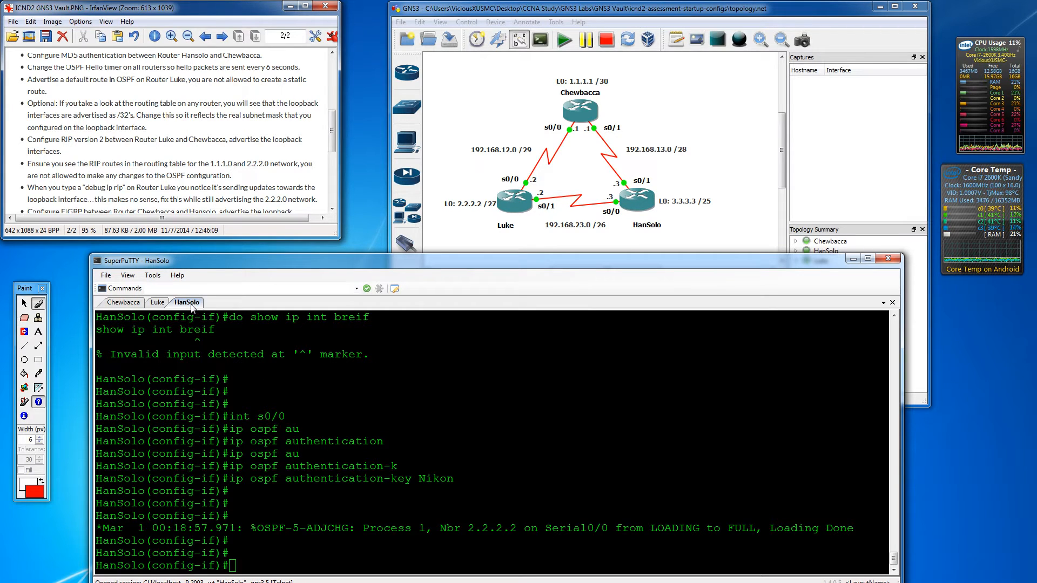
click(291, 463)
- Enable OSPF message-digest authentication on HanSolo's interface s0/1
key(Return)
key(Return)
key(Return)
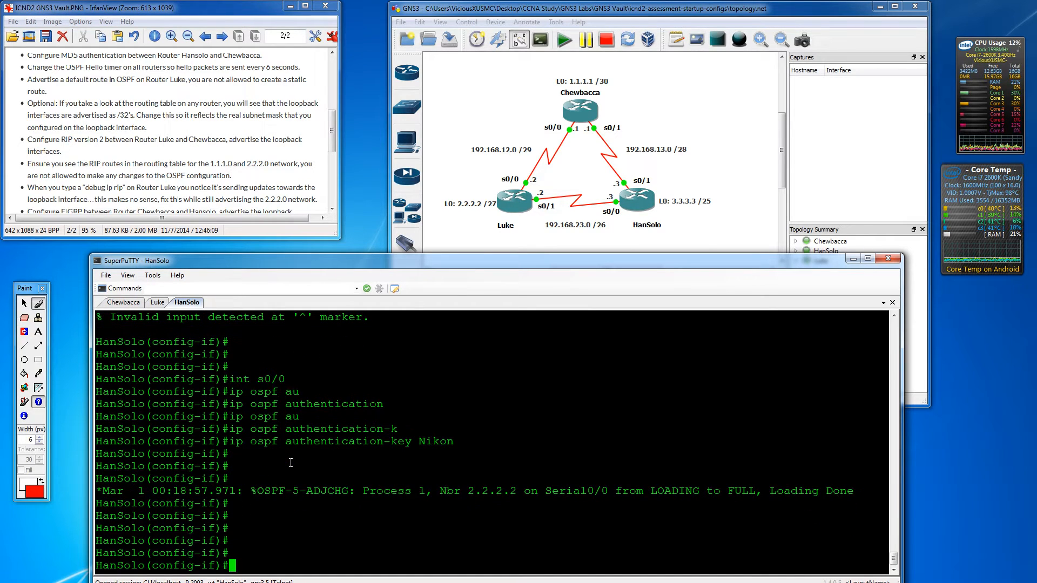
text(int s0/1)
key(Return)
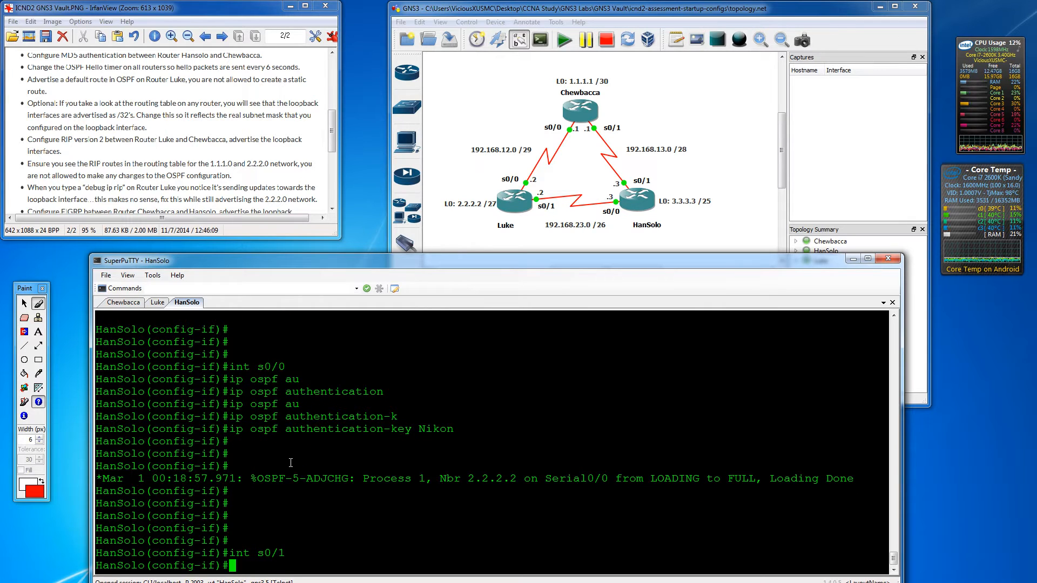
text(ip )
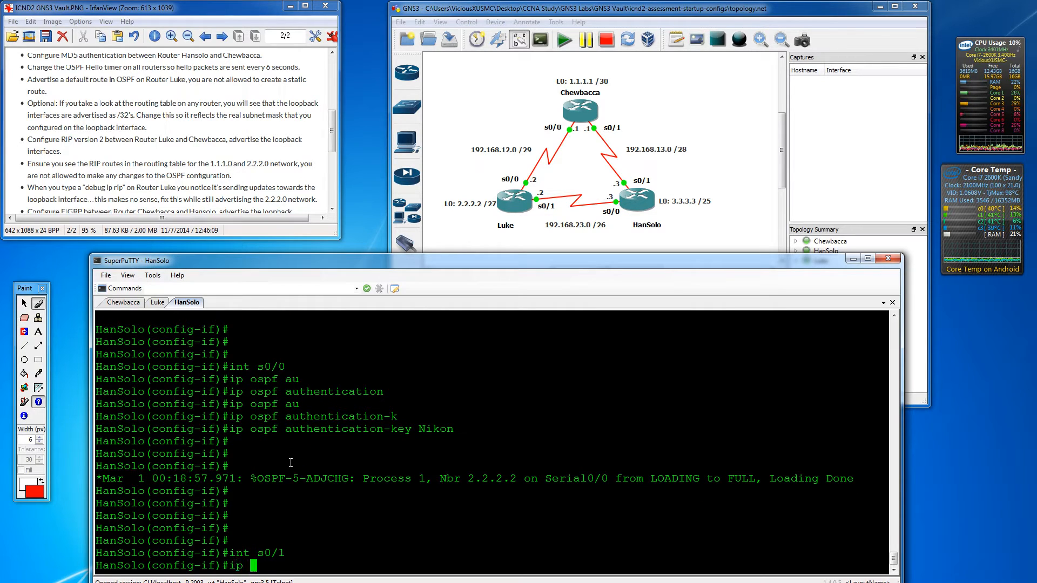
text(ospf au)
key(Tab)
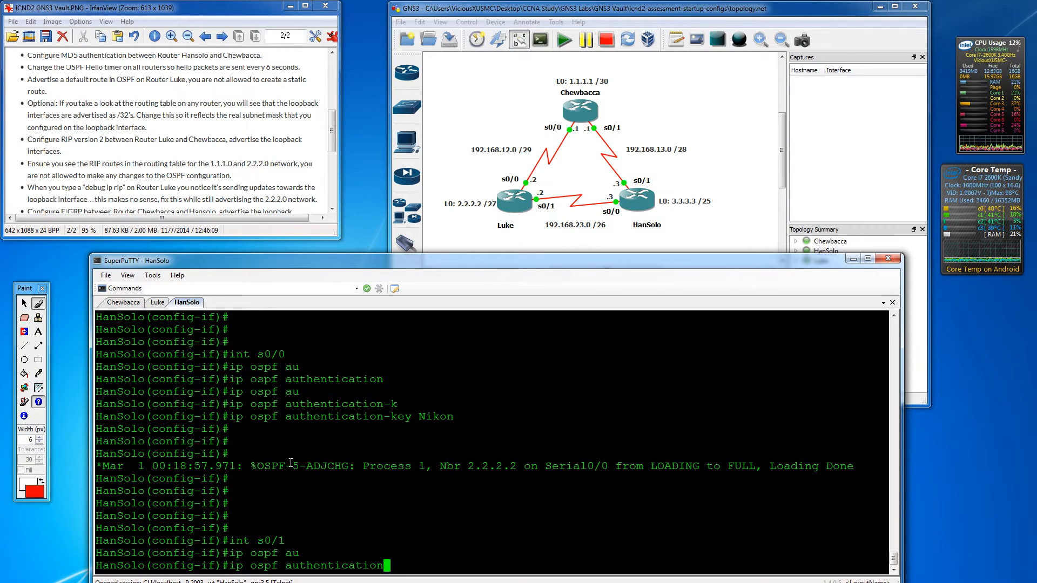
text(?)
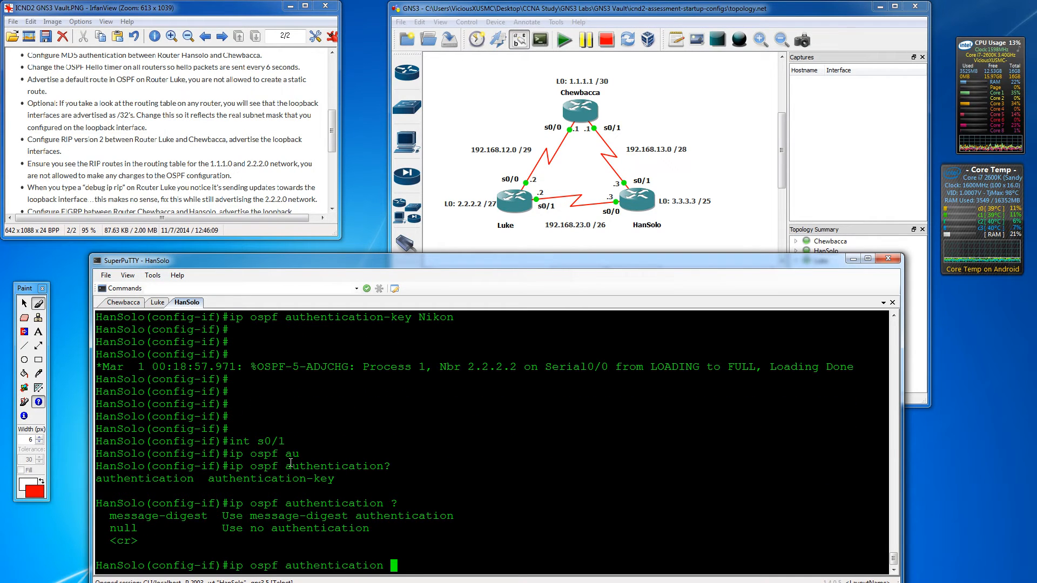
text(mes)
key(Tab)
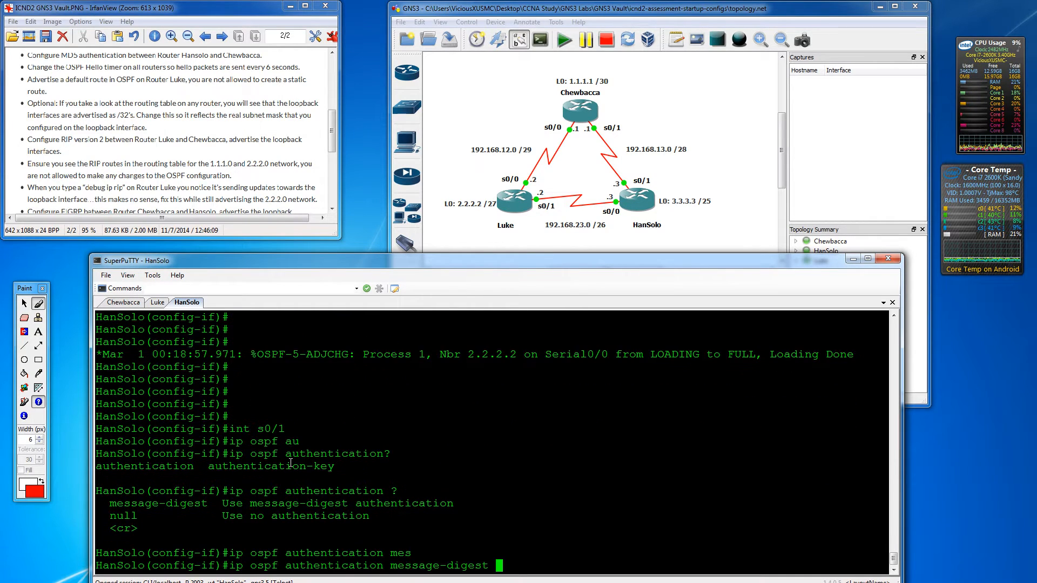
text(?)
key(Return)
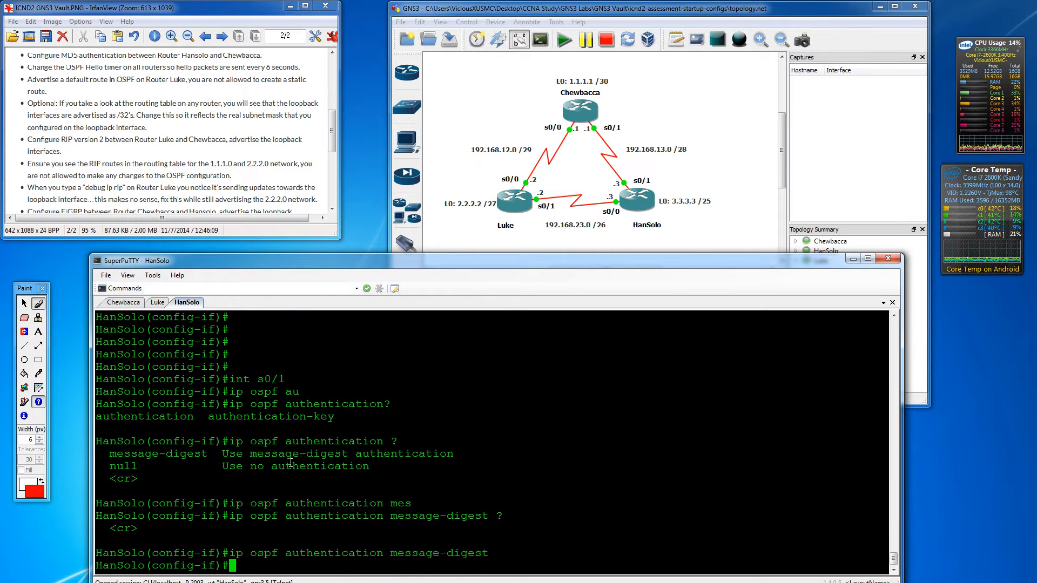
- Add ip ospf message-digest-key 1 md5 with the lab password on HanSolo
key(Return)
key(Return)
key(Return)
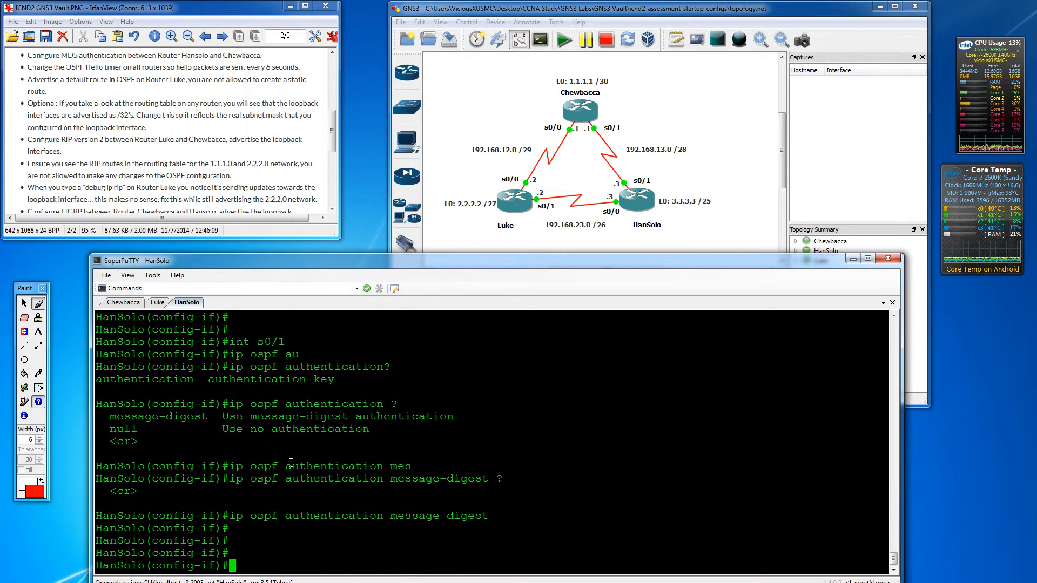
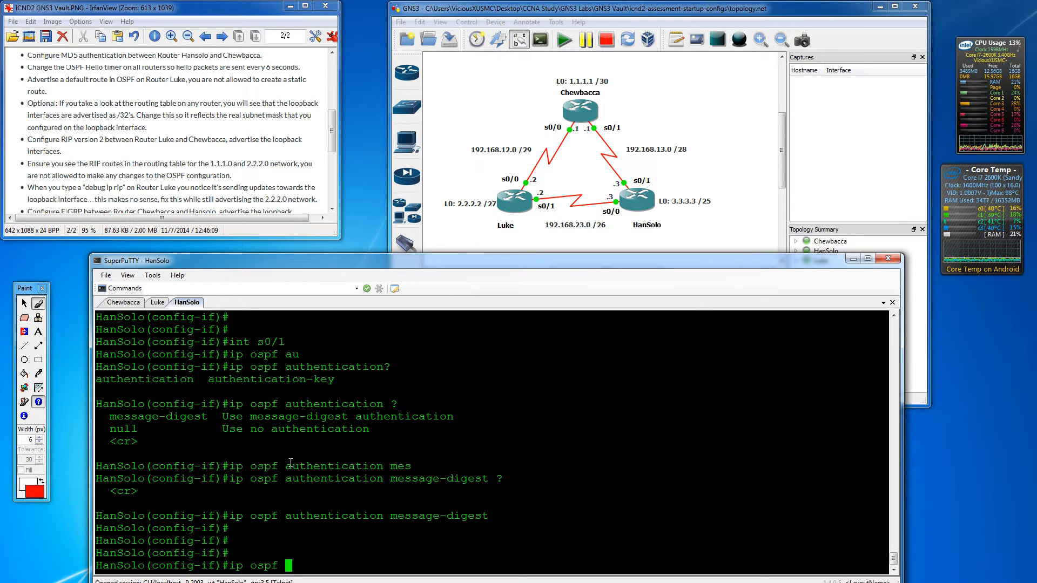
key(Tab)
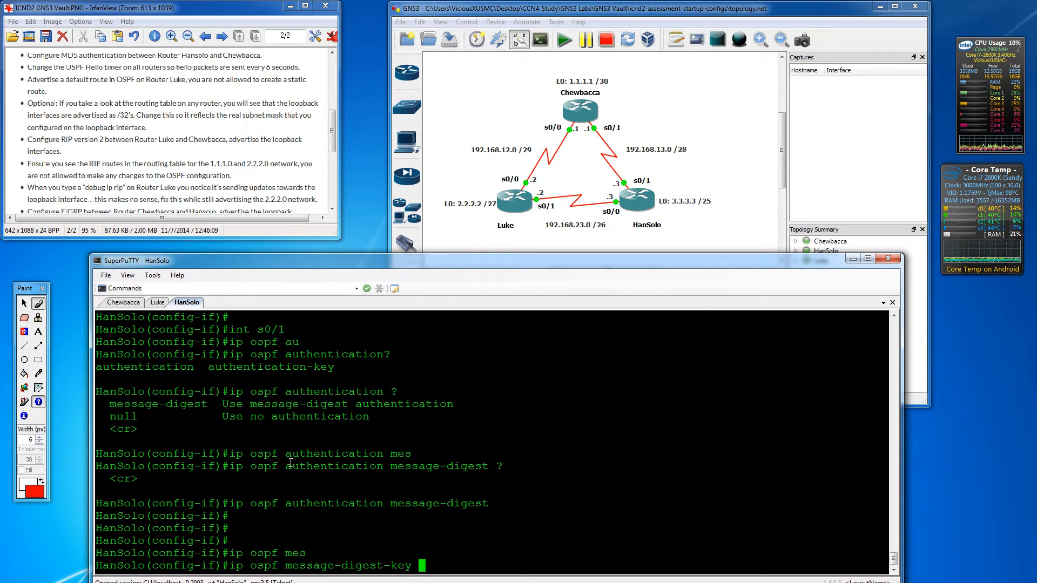
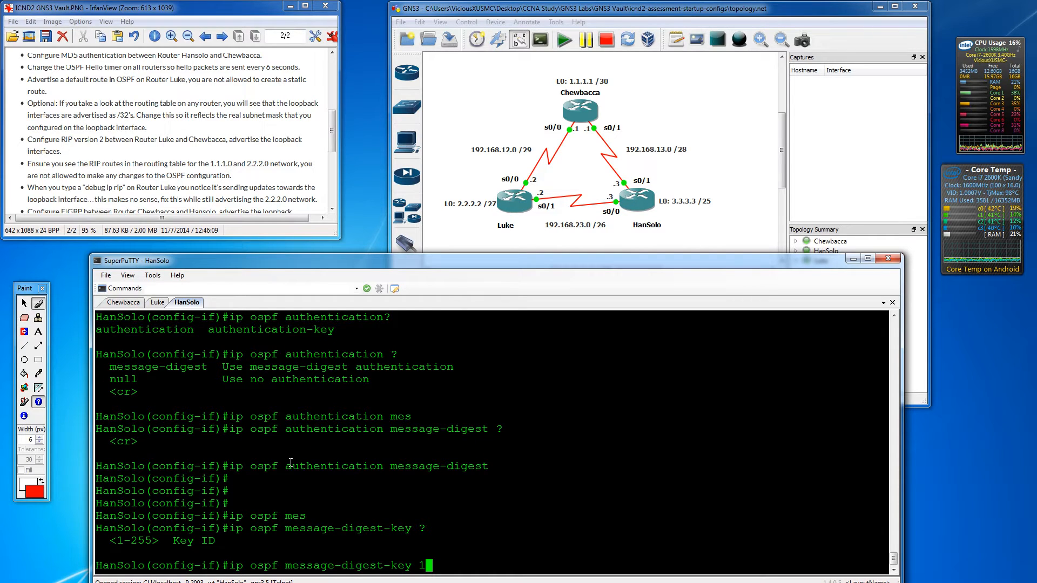
key(Return)
key(Up)
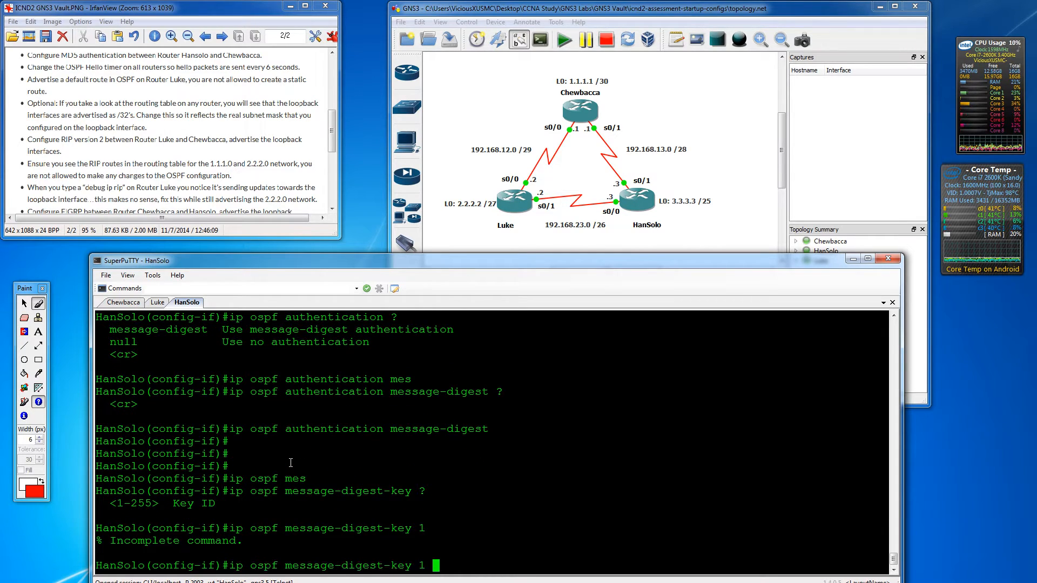
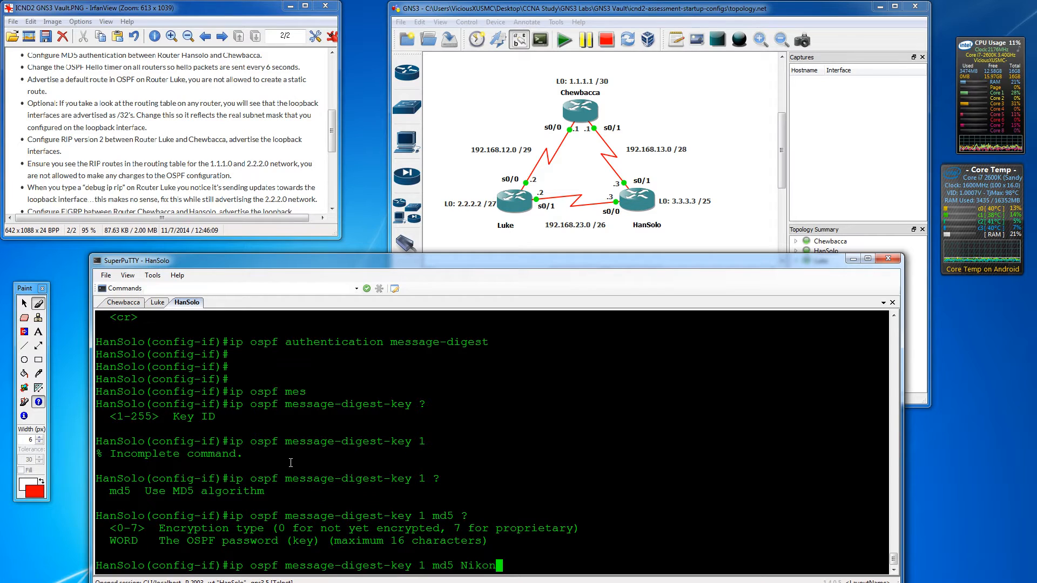
key(Return)
key(Return)
key(Return)
key(Return)
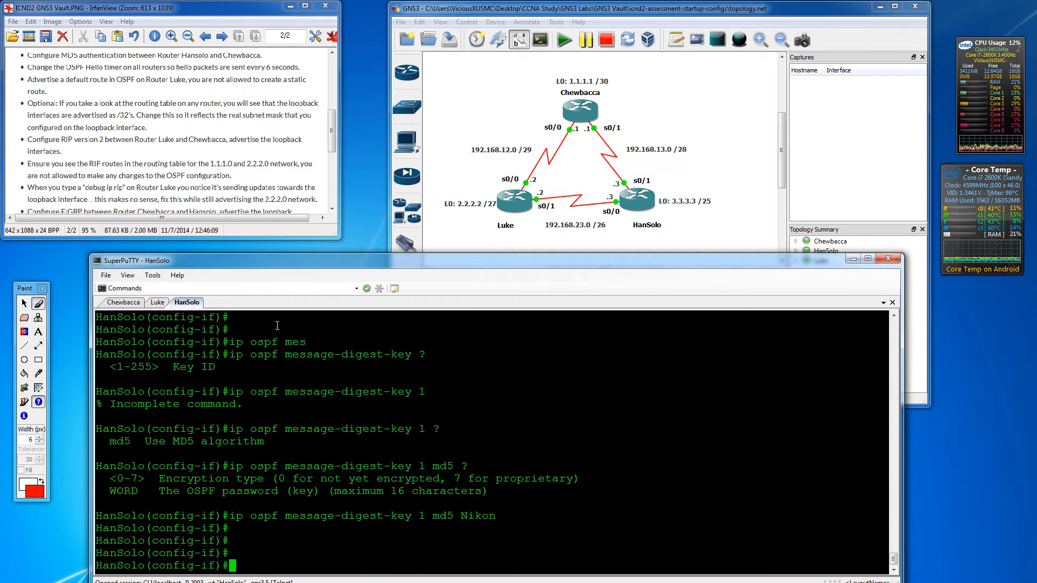
- In Chewbacca's session, enter configuration mode for interface s0/1
click(128, 305)
key(Return)
key(Return)
text(conf t)
key(Return)
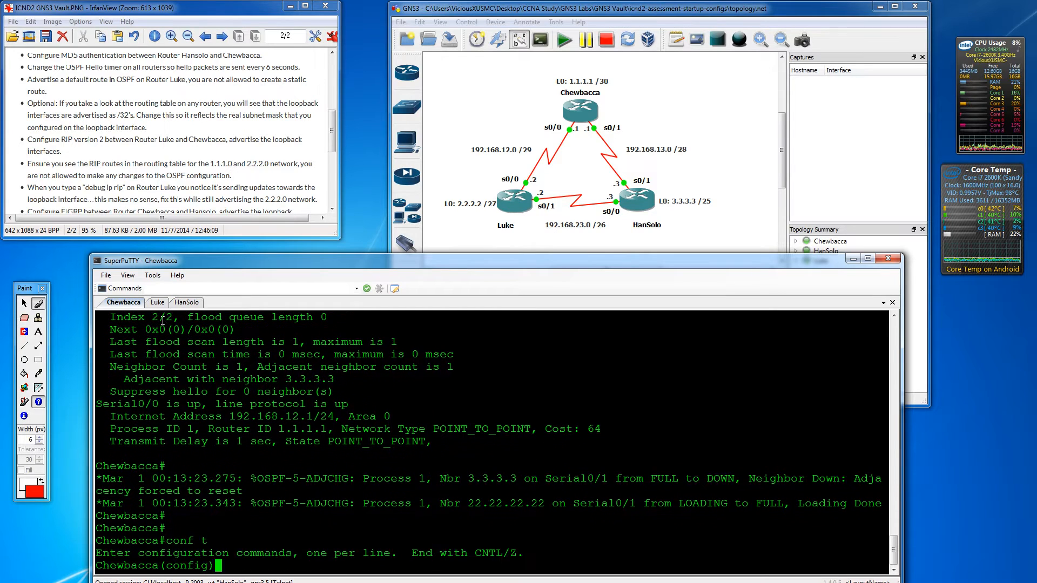
text(int s0/1)
key(Return)
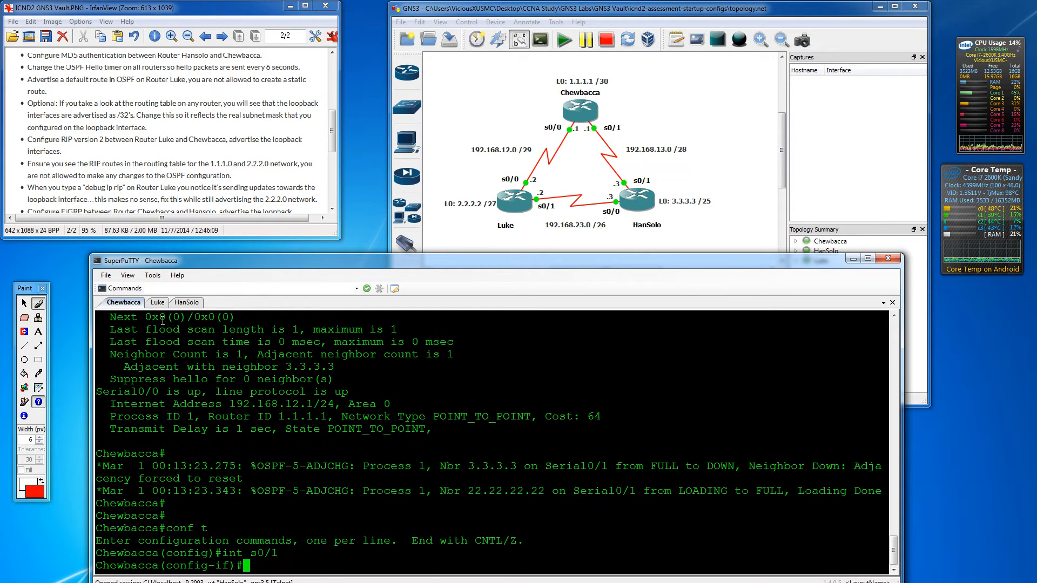
- Enable ip ospf authentication message-digest on Chewbacca's s0/1
key(Return)
key(Return)
text(ip ospf au)
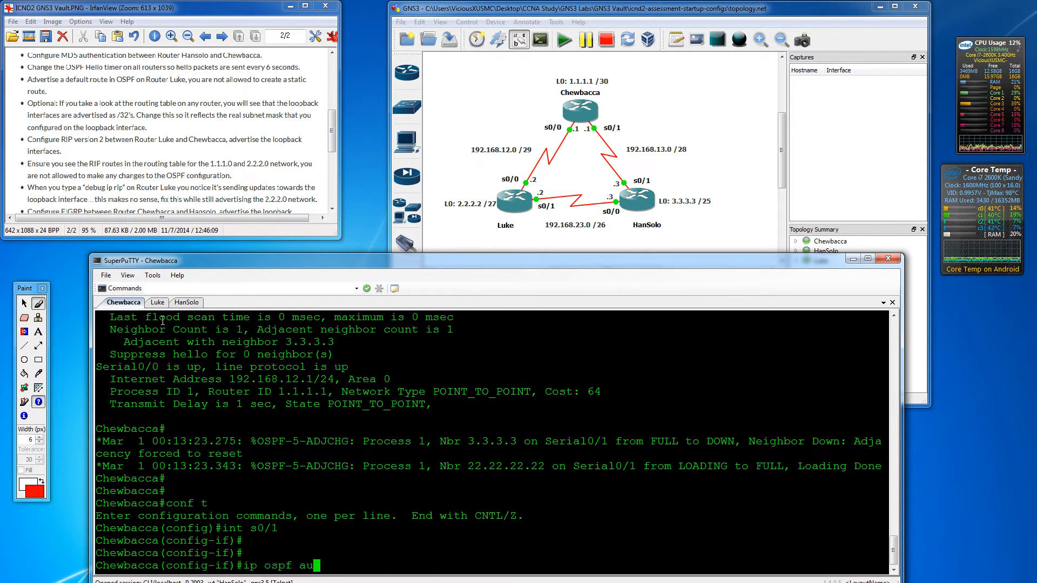
key(Tab)
text(?)
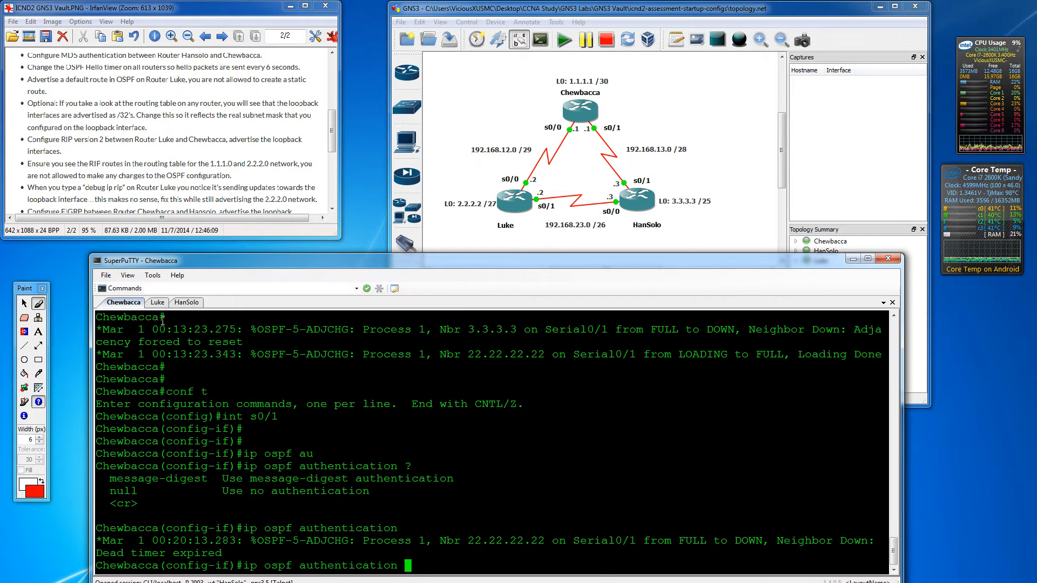
text(me)
key(Tab)
key(Return)
- Add message-digest-key 1 md5 with the lab password, restoring the FULL adjacency
text(ig-if)#i)
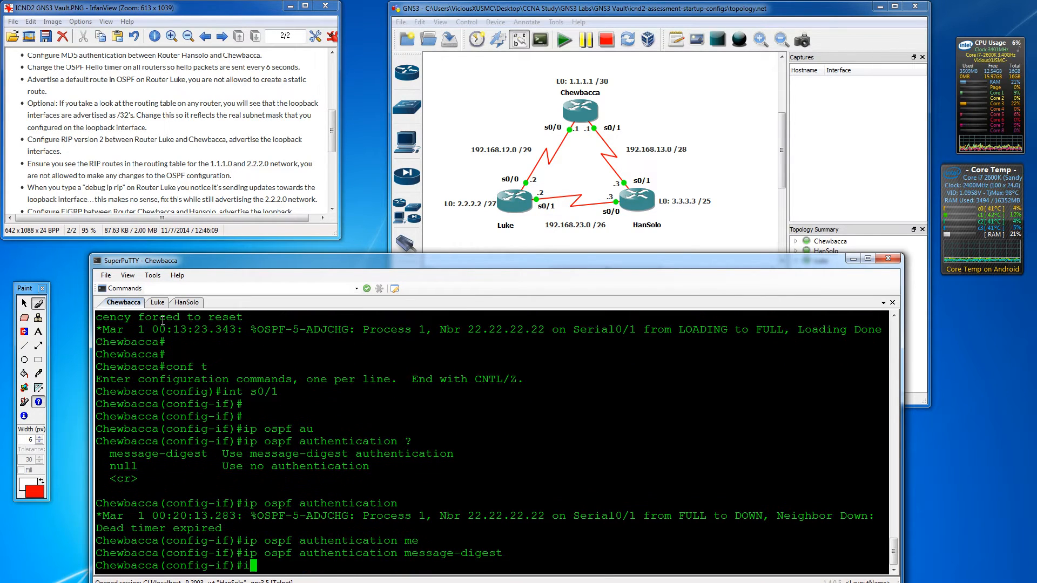
text(p ospf )
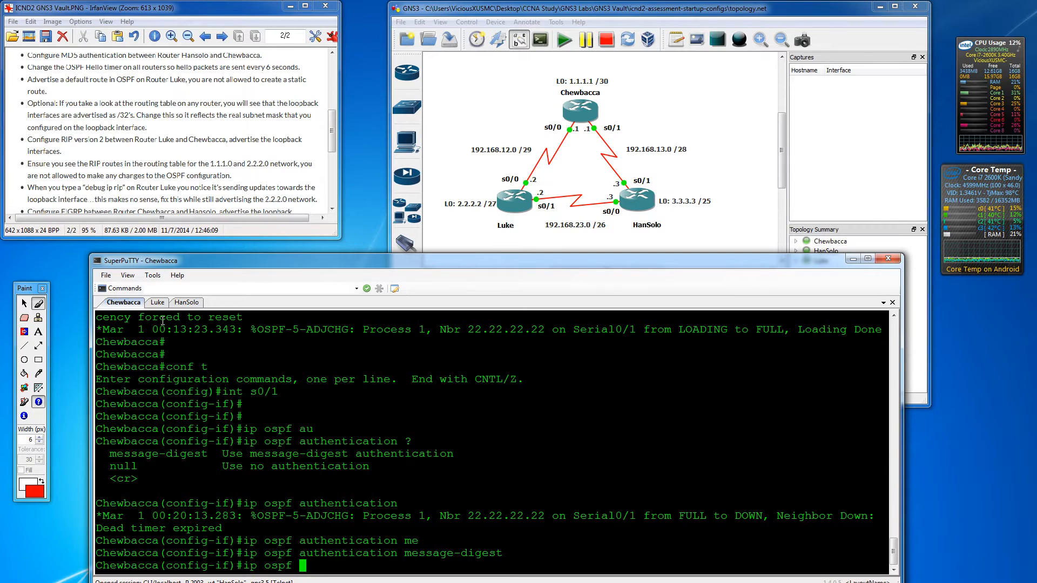
text(mes)
key(Tab)
text(?)
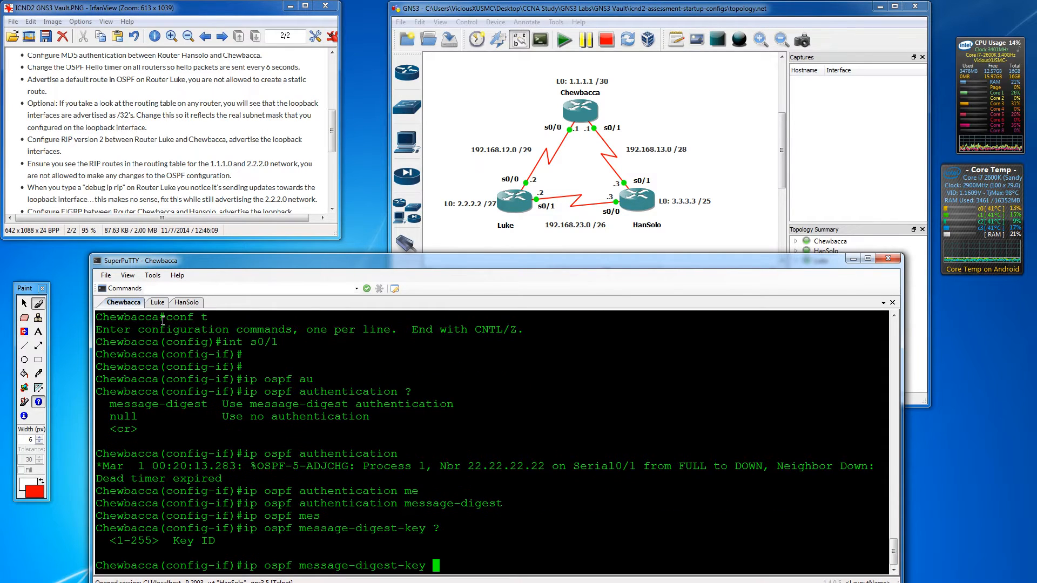
text(1)
key(Return)
key(Up)
text(?md)
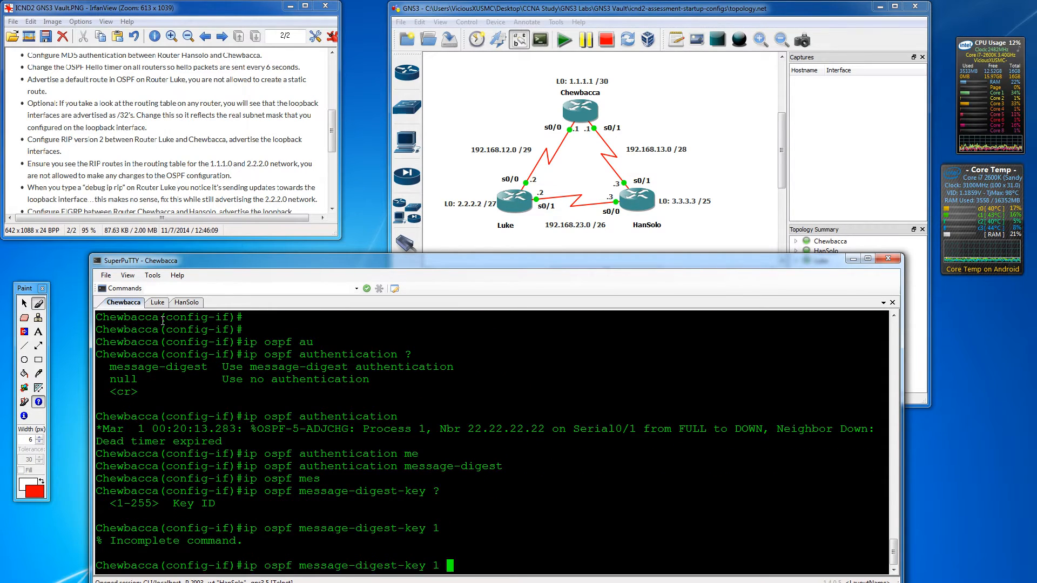
text(5 ?Nikon)
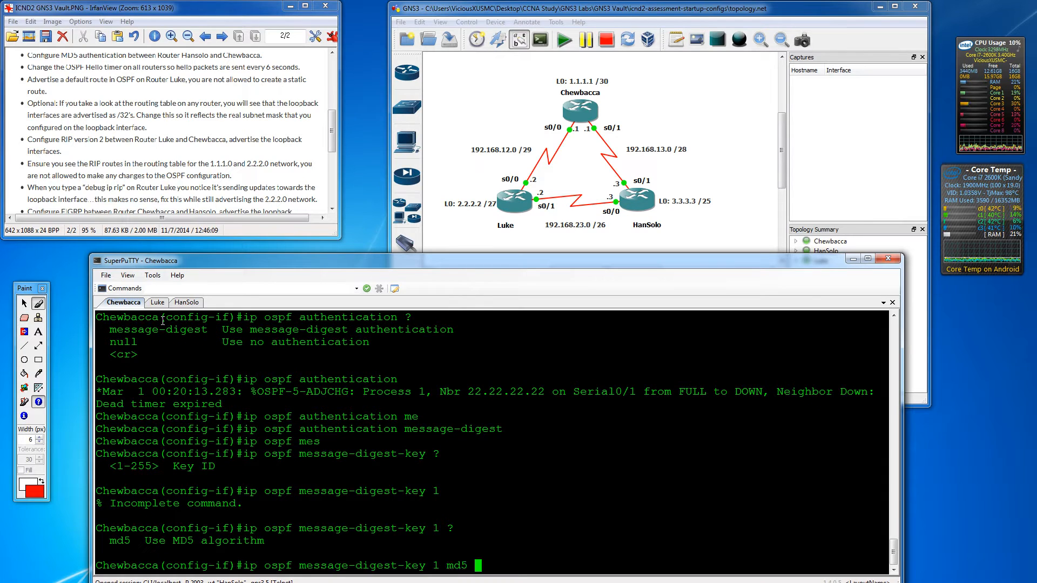
key(Return)
key(Return)
key(Return)
key(Return)
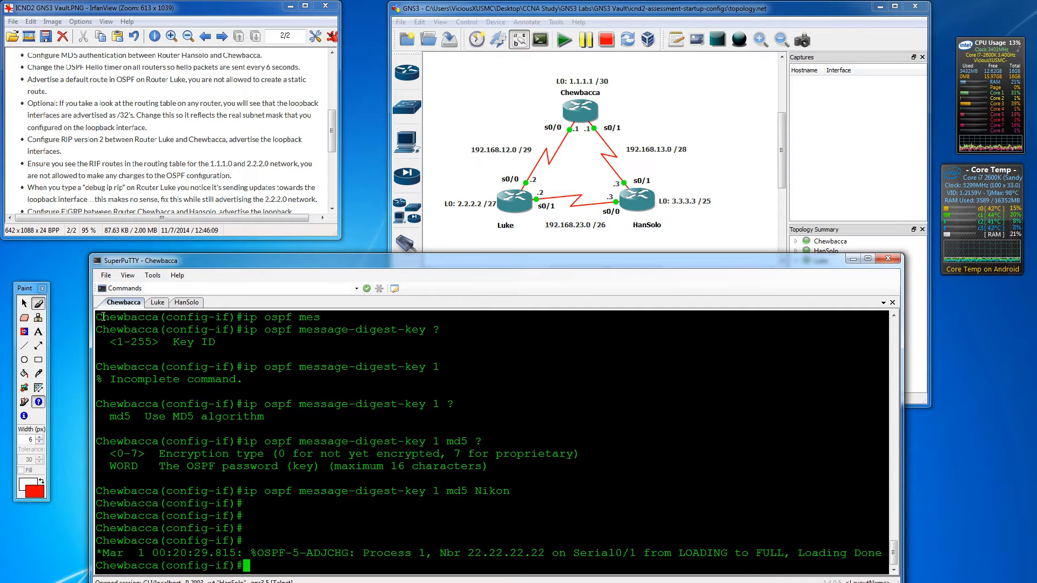
- Cross out the completed MD5 authentication task in red on the lab sheet
click(39, 306)
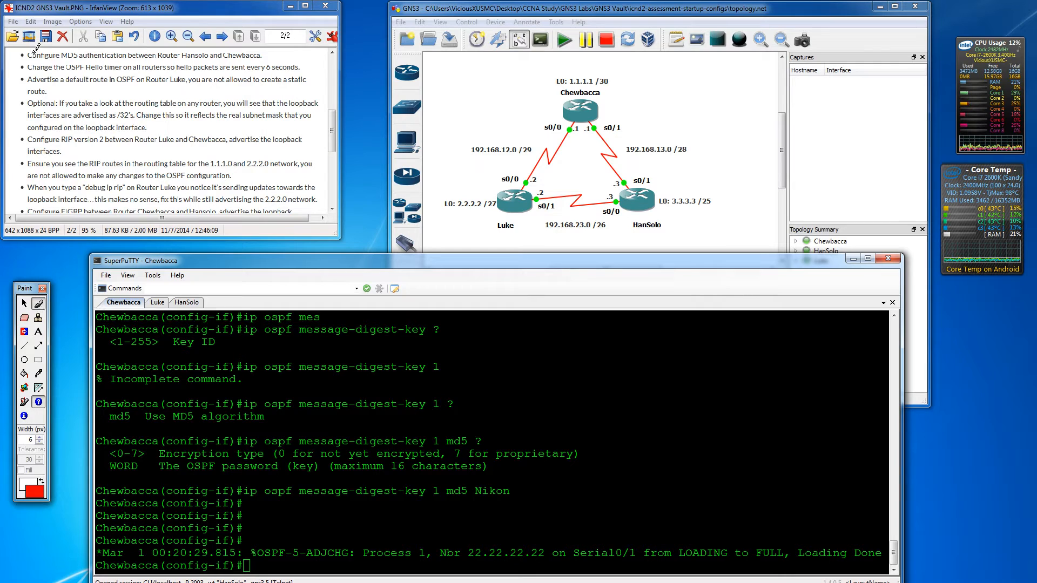
drag(10, 54, 91, 52)
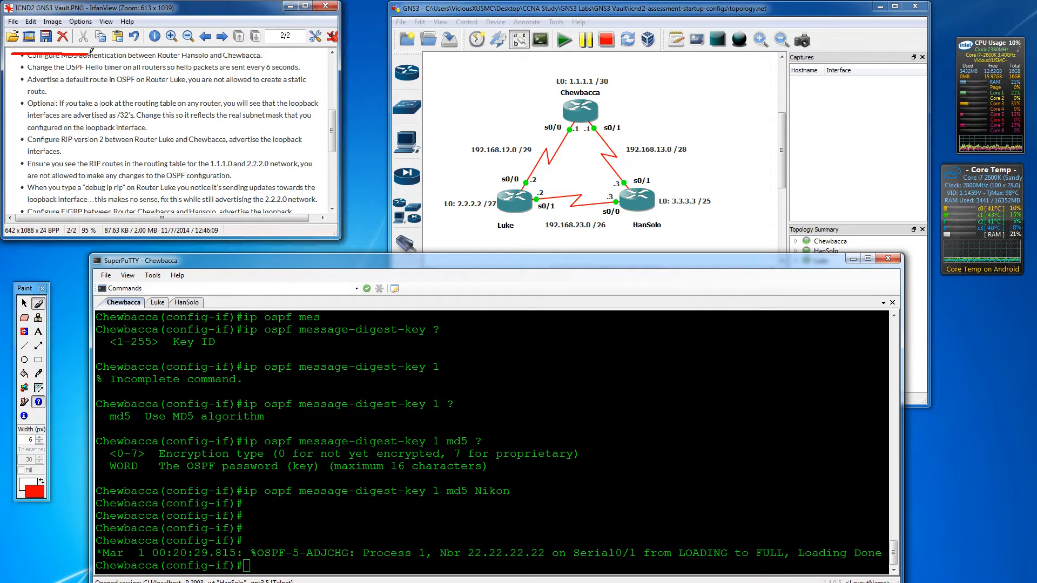
drag(332, 124, 331, 125)
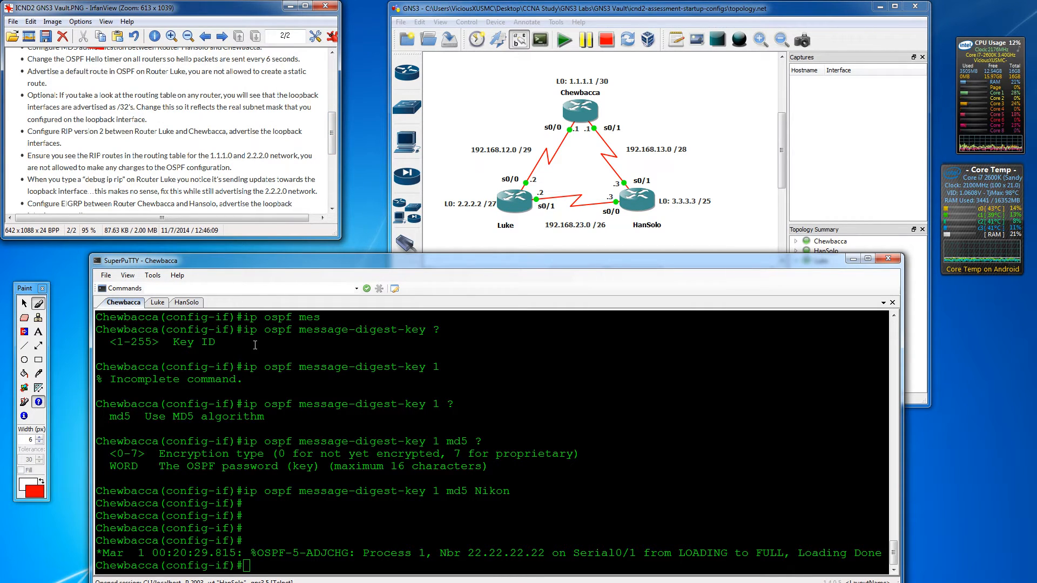
- Exit Chewbacca back to privileged EXEC mode and begin a show ip ospf interface command
click(140, 319)
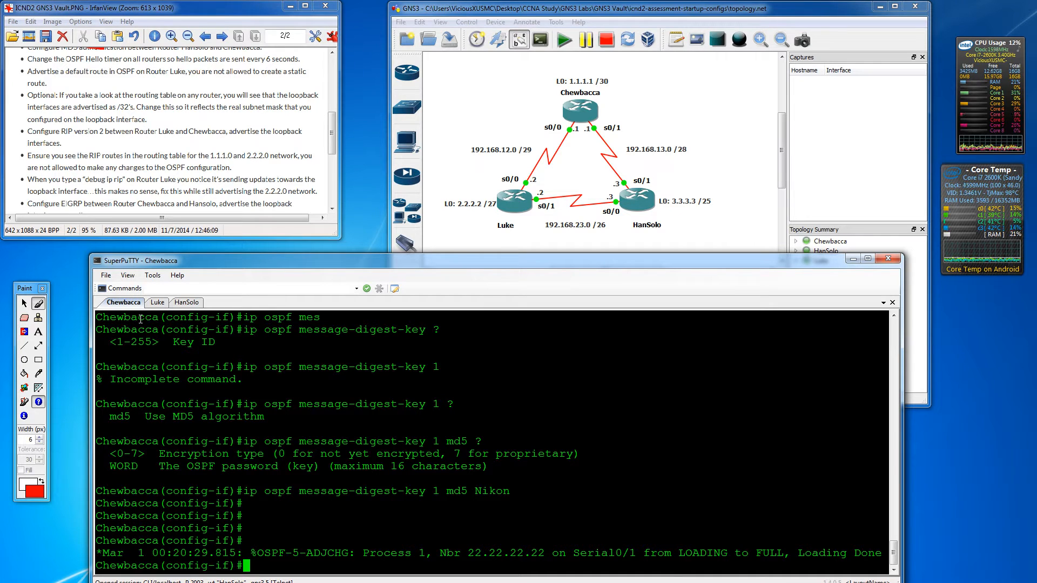
text(exit)
key(Return)
key(Return)
key(Return)
key(Return)
key(Return)
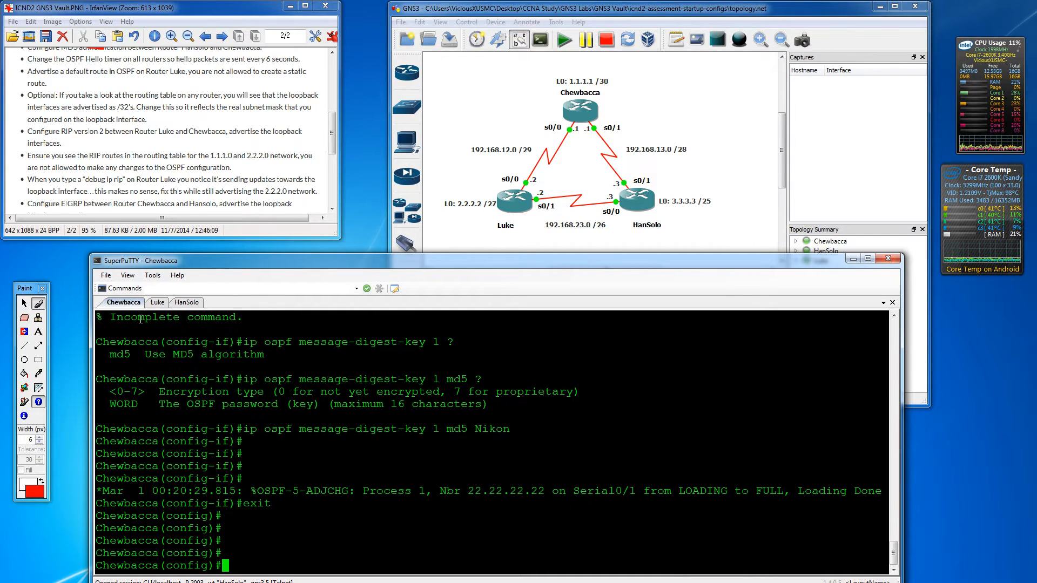
text(exit)
key(Return)
key(Return)
key(Return)
key(Return)
key(Return)
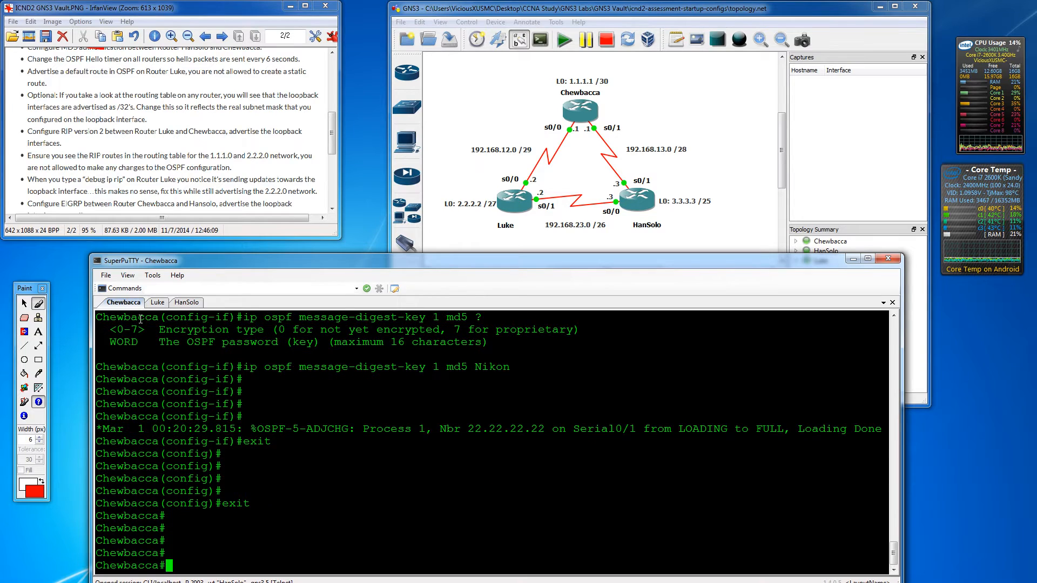
text(show ip os)
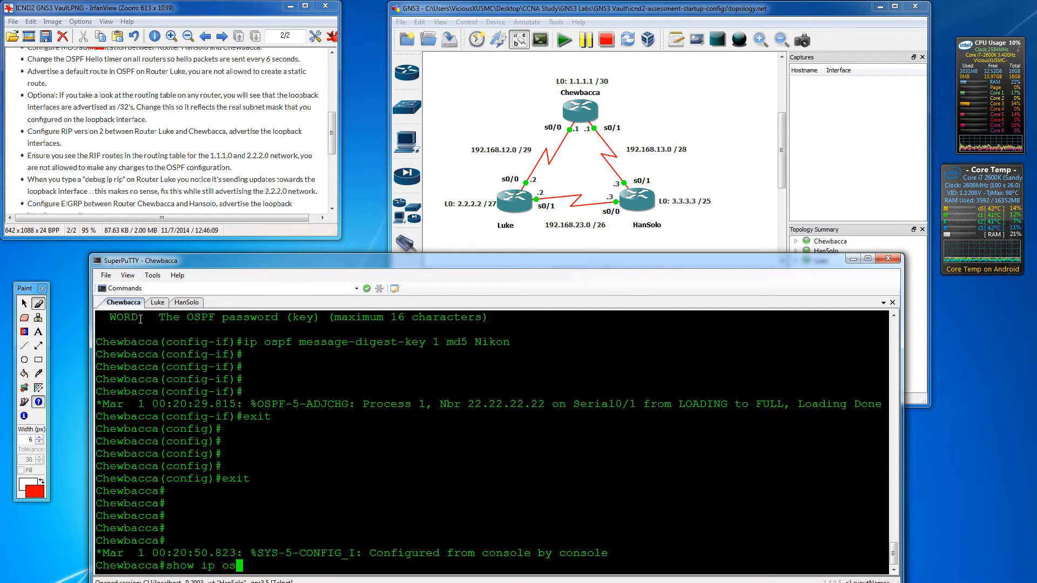
text(pf )
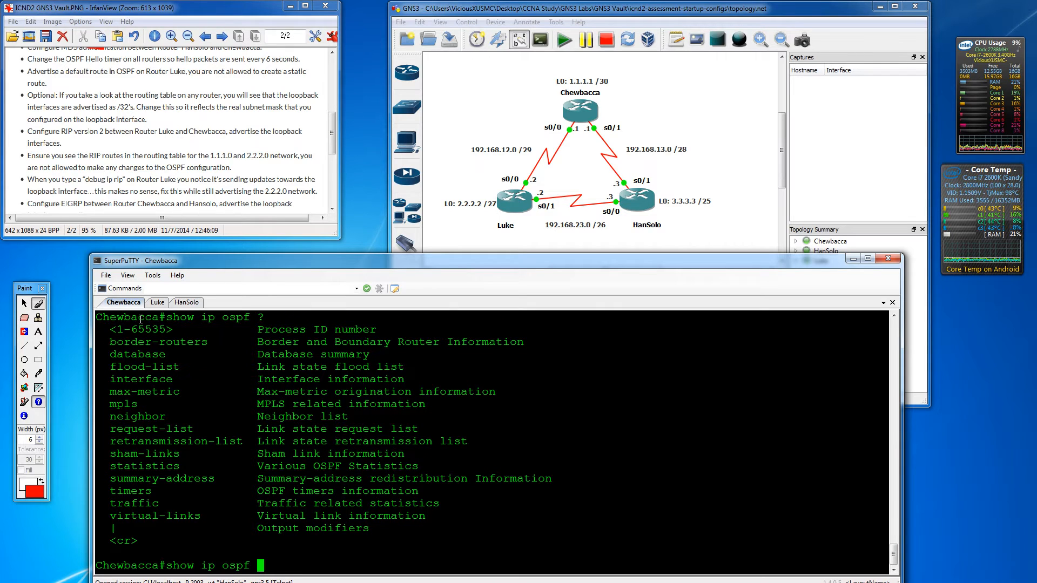
text(?int)
- List Chewbacca's OSPF interface details, highlighting the Hello 10 and Dead 40 timers
key(Return)
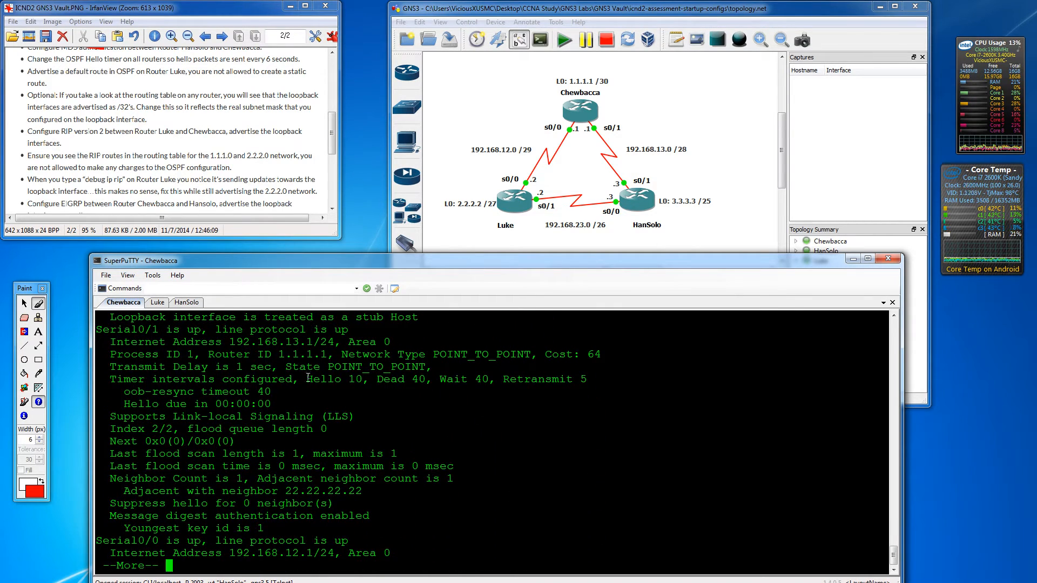
drag(307, 378, 421, 379)
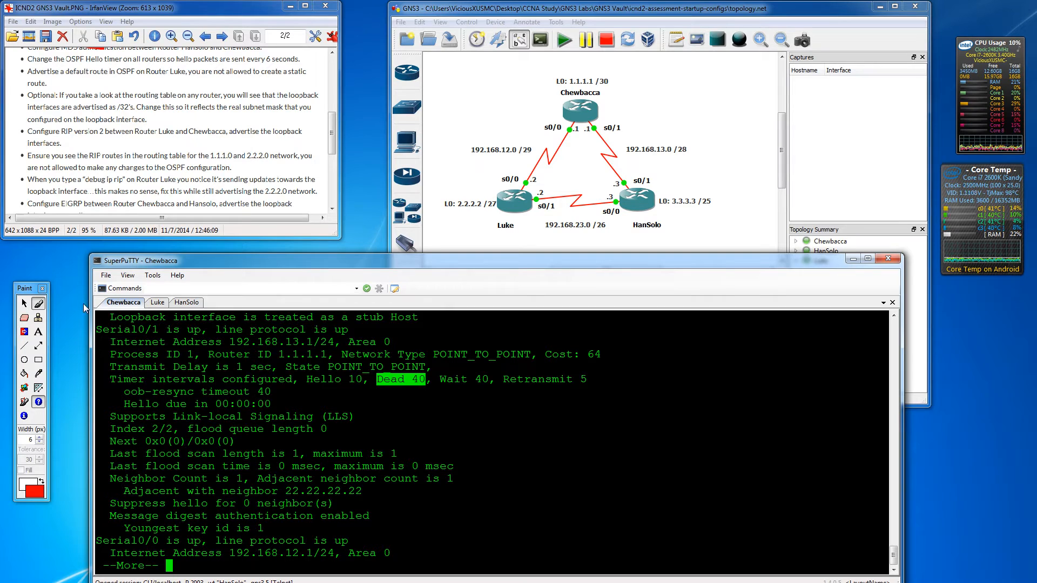
click(347, 404)
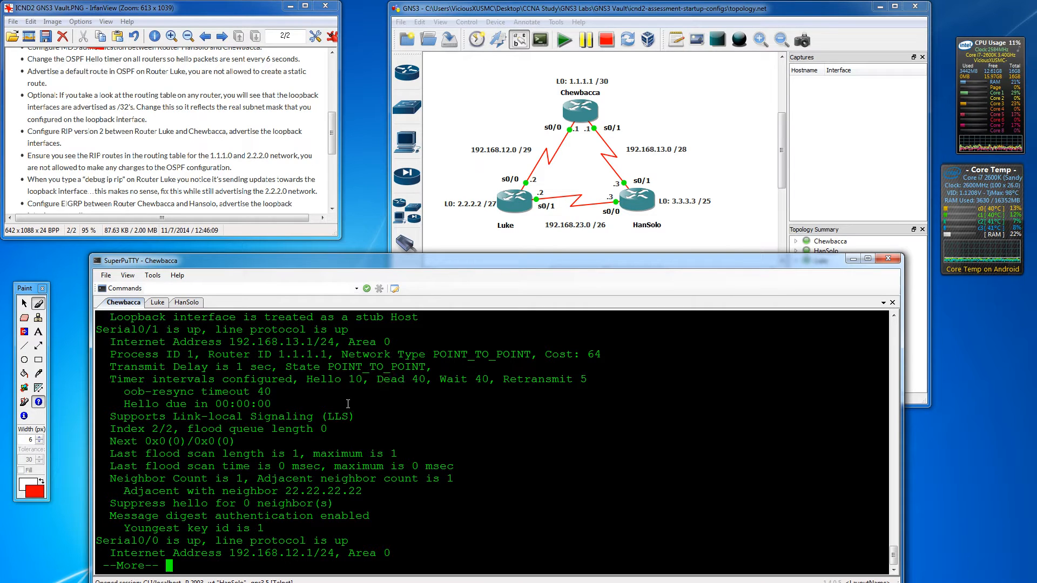
key(Return)
key(Return)
key(Return)
key(Return)
key(Return)
key(Return)
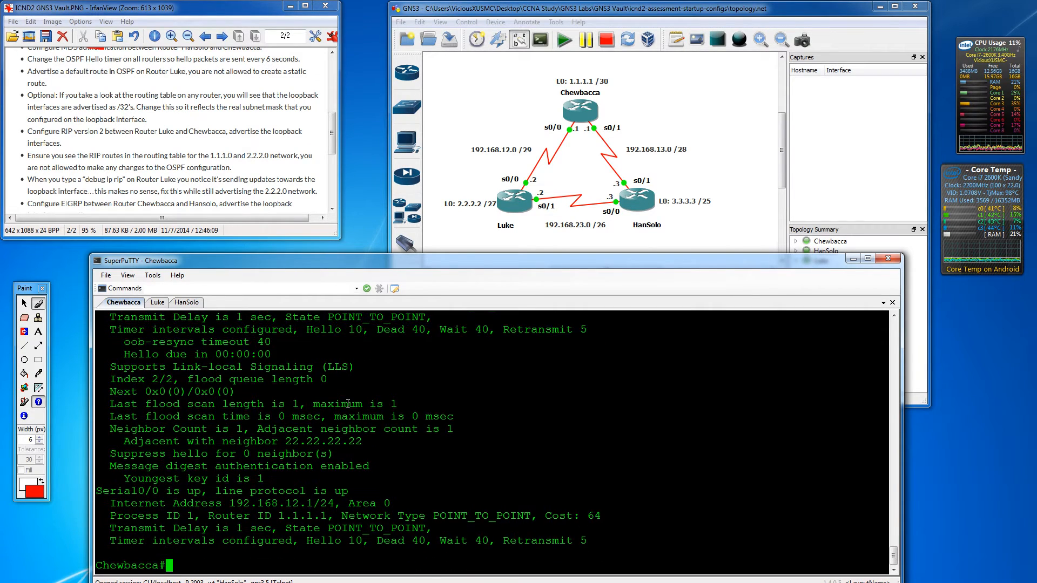
text(conf t)
key(Return)
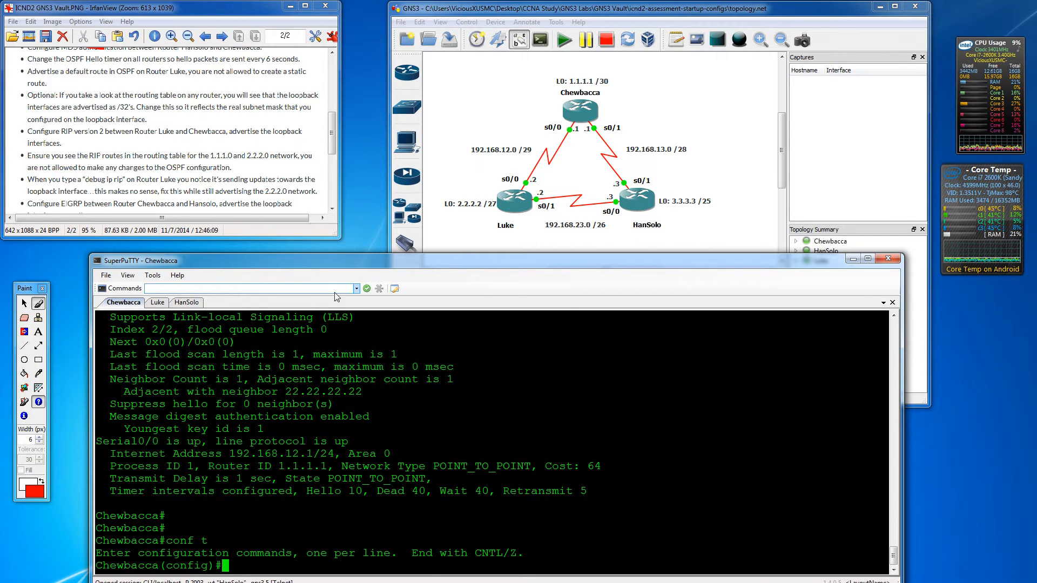
- Take Luke and HanSolo out of interface configuration back to global configuration
click(165, 304)
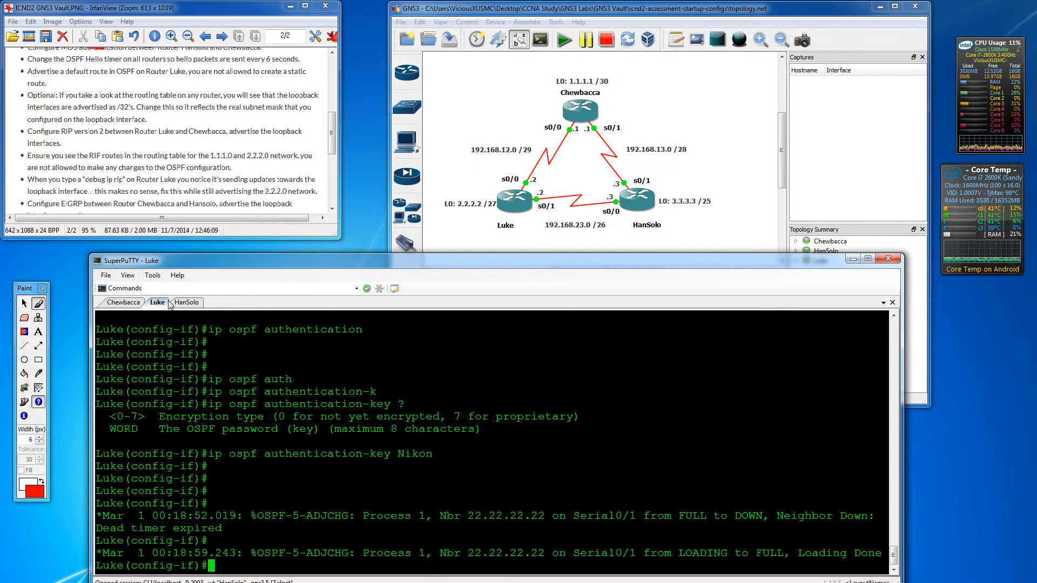
text(exit)
key(Return)
key(Return)
key(Return)
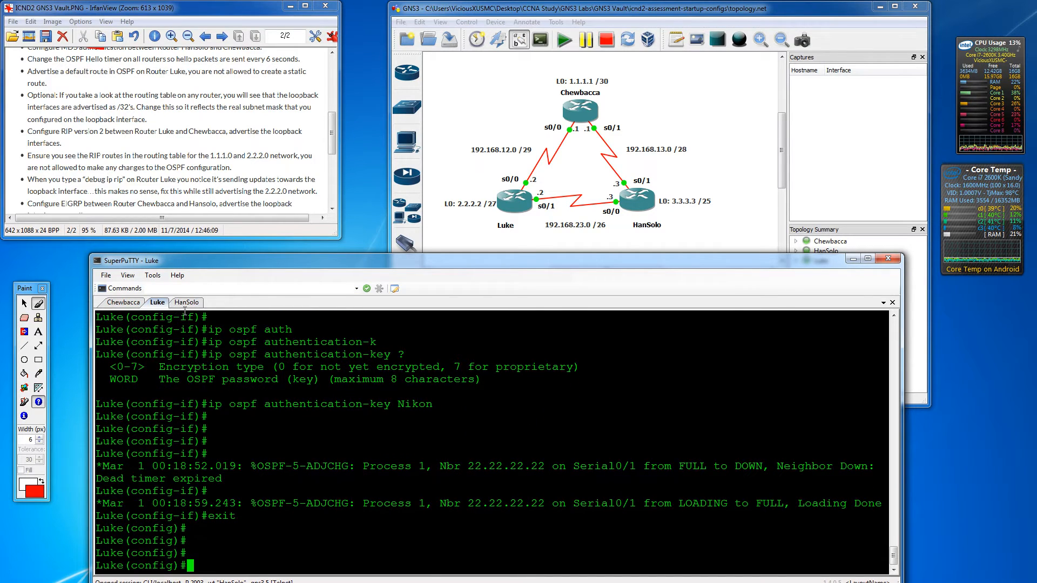
click(187, 303)
text(exit)
key(Return)
key(Return)
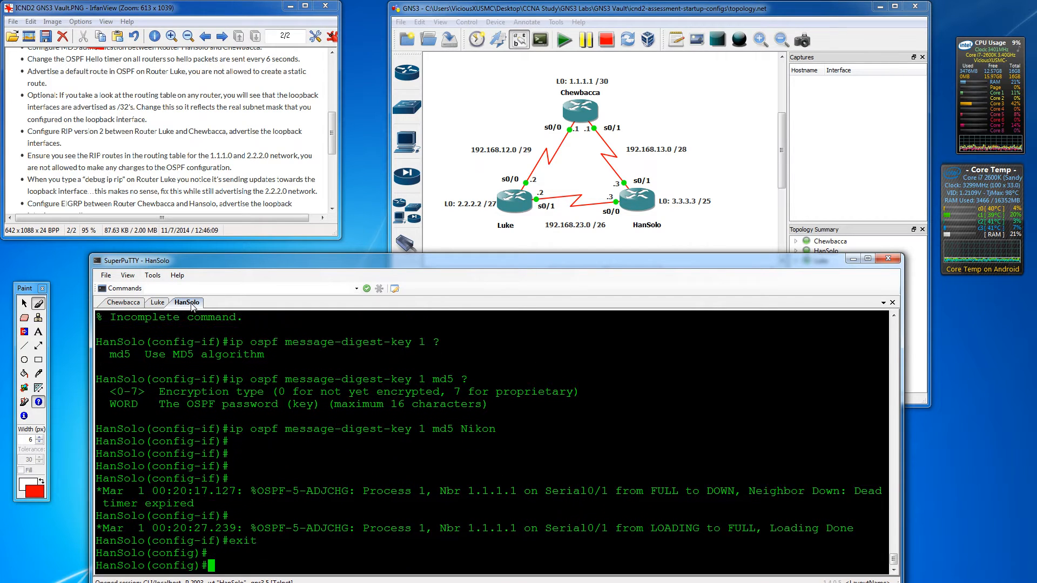
key(Return)
key(Return)
key(Return)
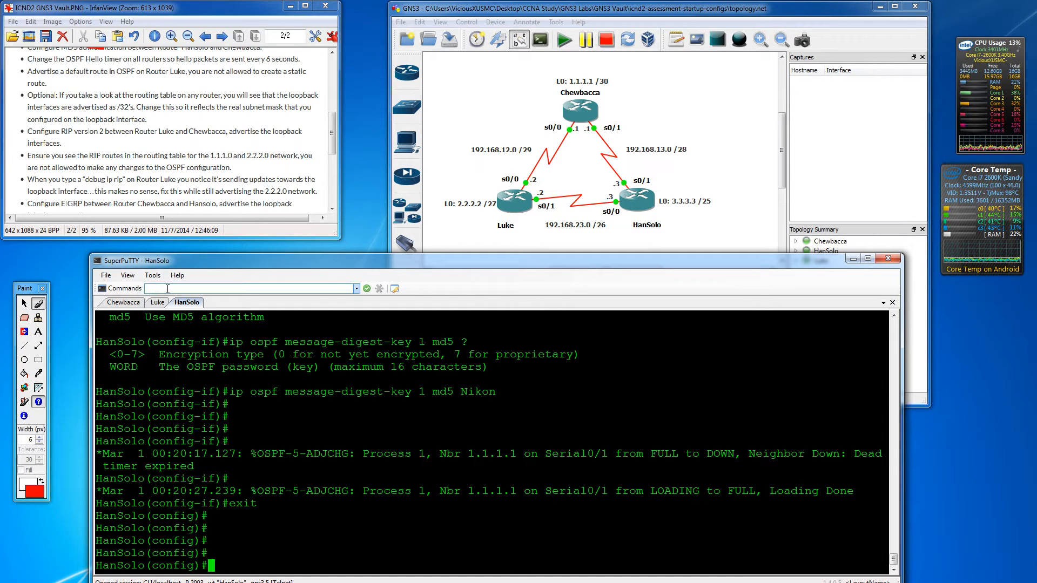
- Send 'ip ospf hello 6' for HanSolo's s0/0 and s0/1 through the Commands box
click(168, 289)
text(int s0)
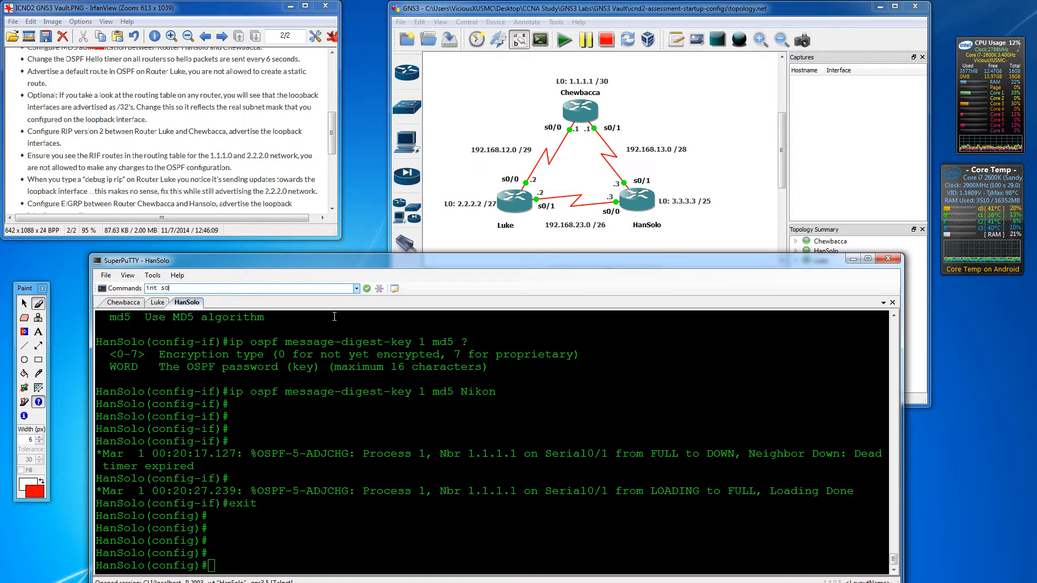
text(/0)
key(Return)
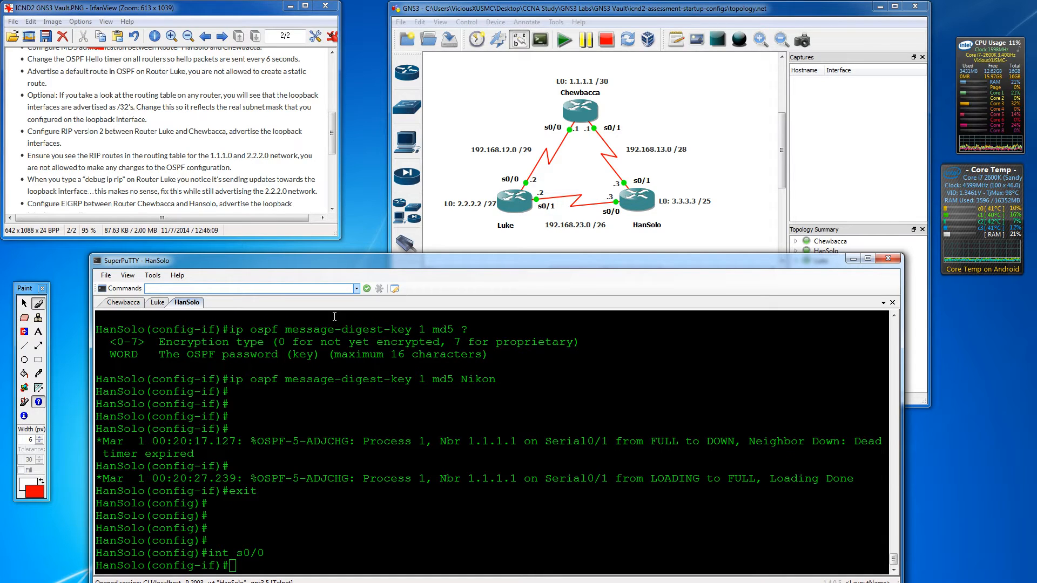
text(ip ospf hell)
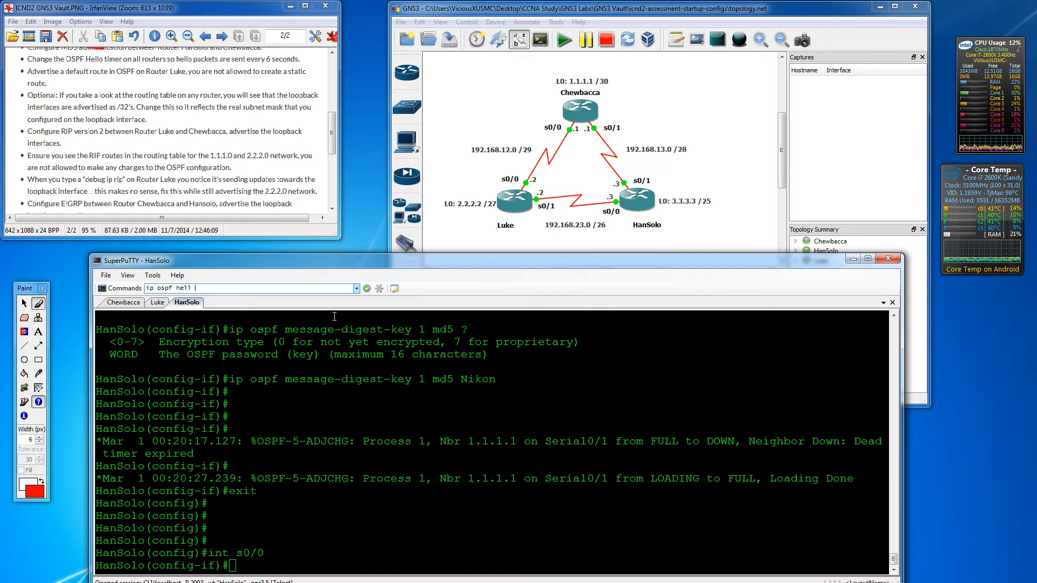
text( 6)
key(Return)
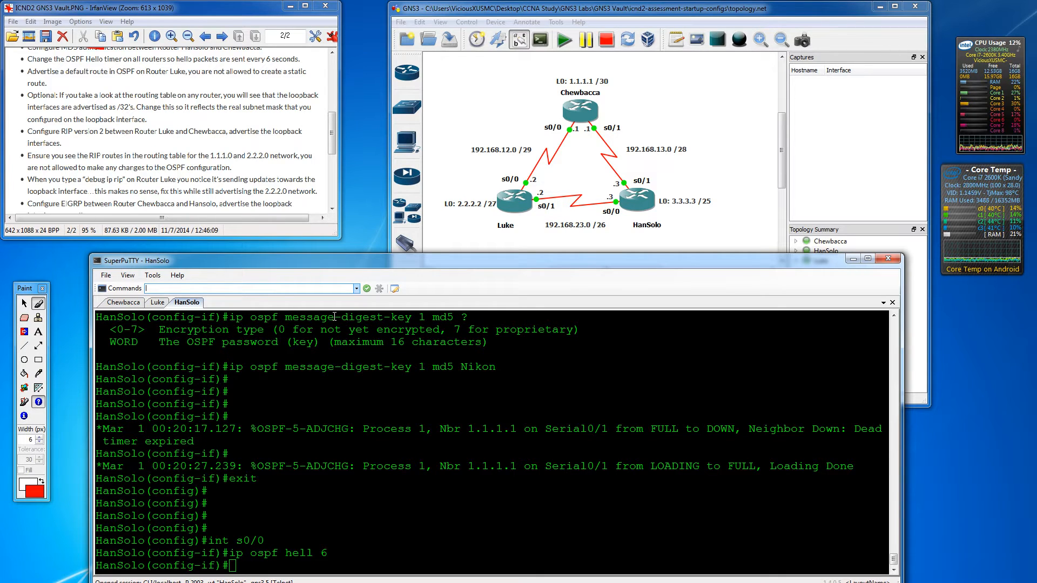
text(exit)
key(Return)
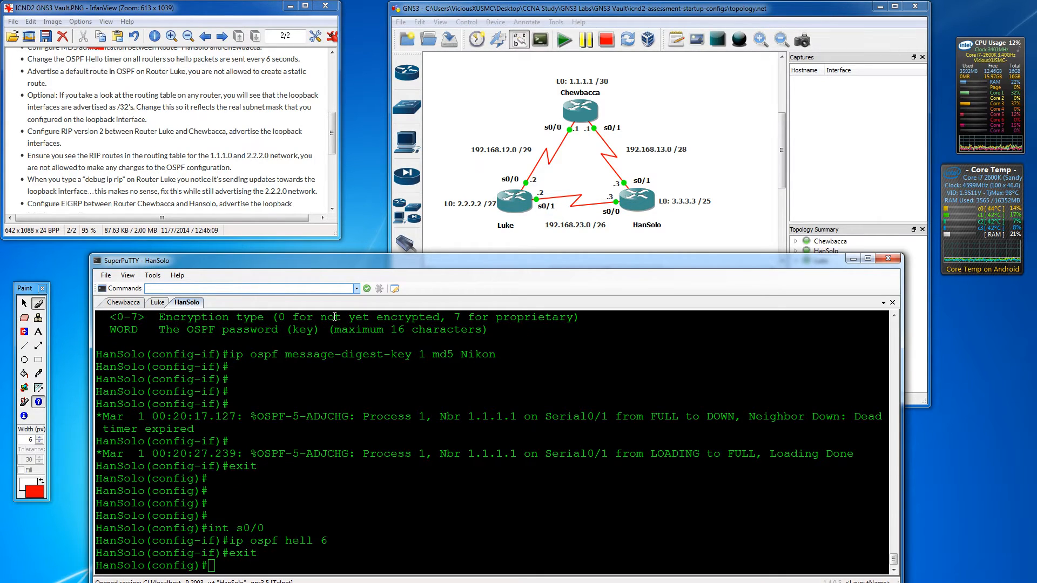
text(int s0/1)
key(Return)
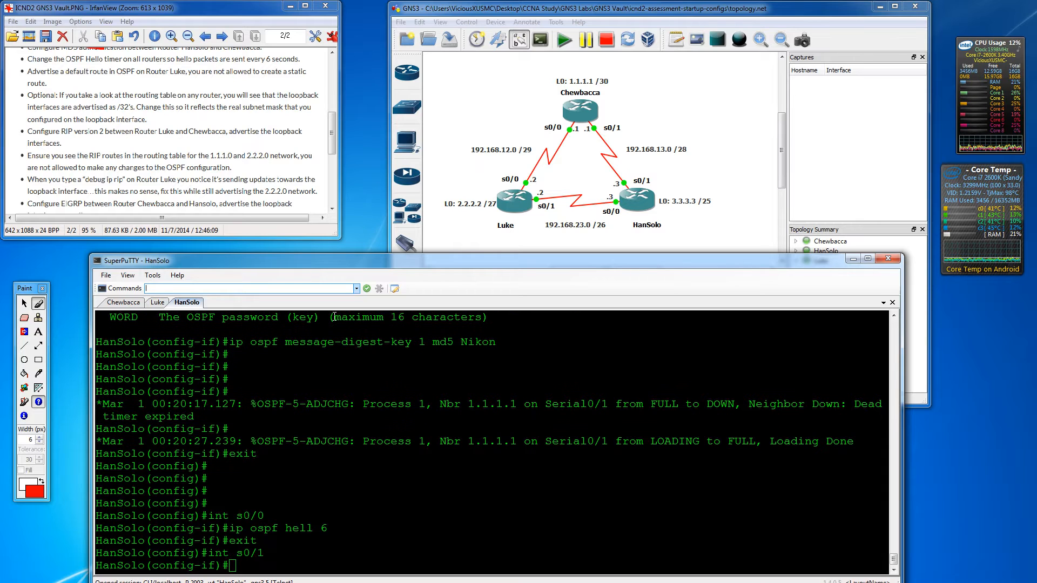
text(ip ospf hello 6)
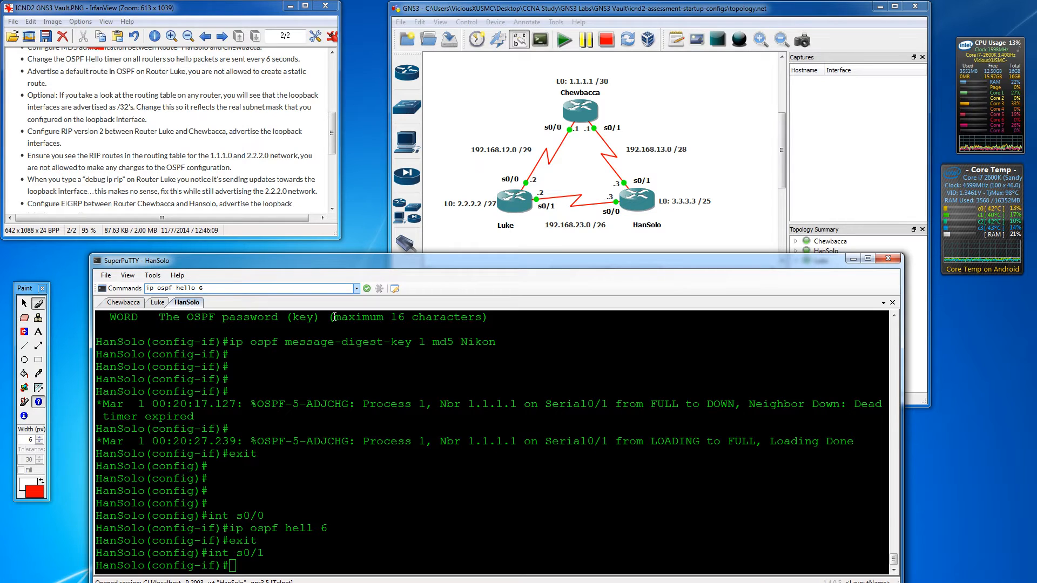
key(Return)
text(exit)
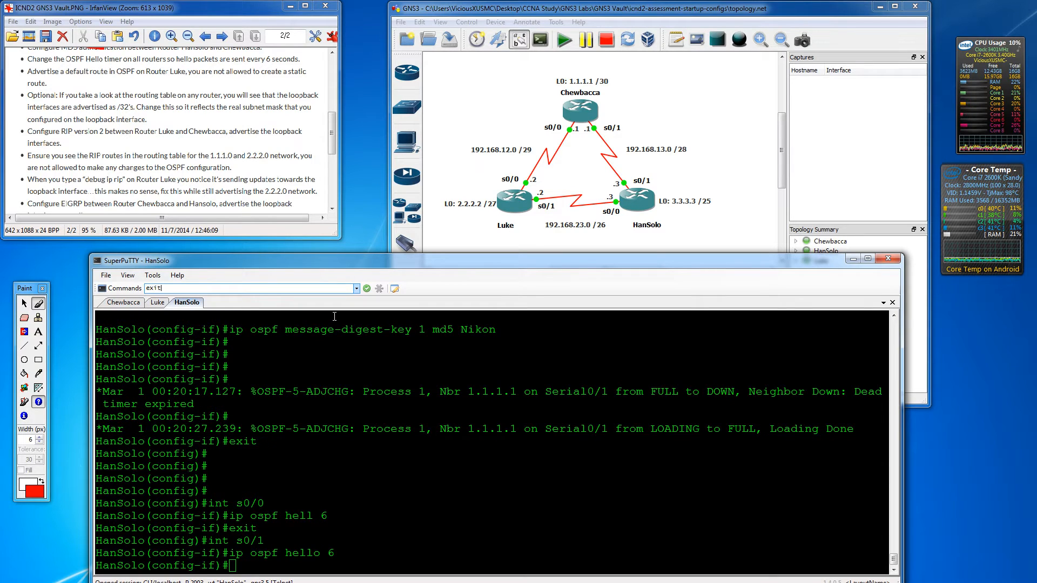
key(Return)
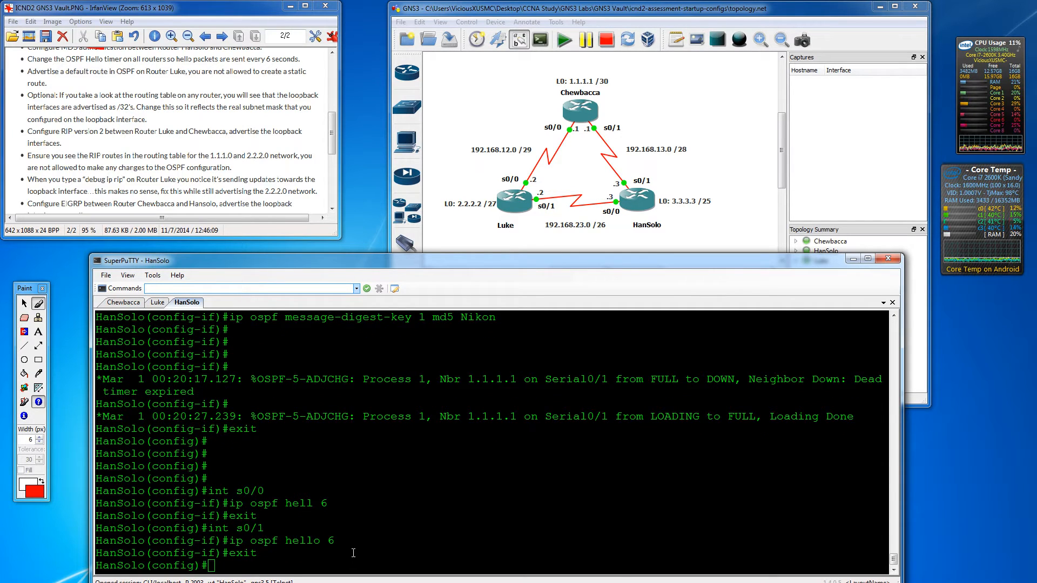
- Re-enter HanSolo's s0/1 in the terminal and check the ip ospf hello-interval options
click(353, 552)
key(Return)
key(Return)
key(Return)
text(int s0/1)
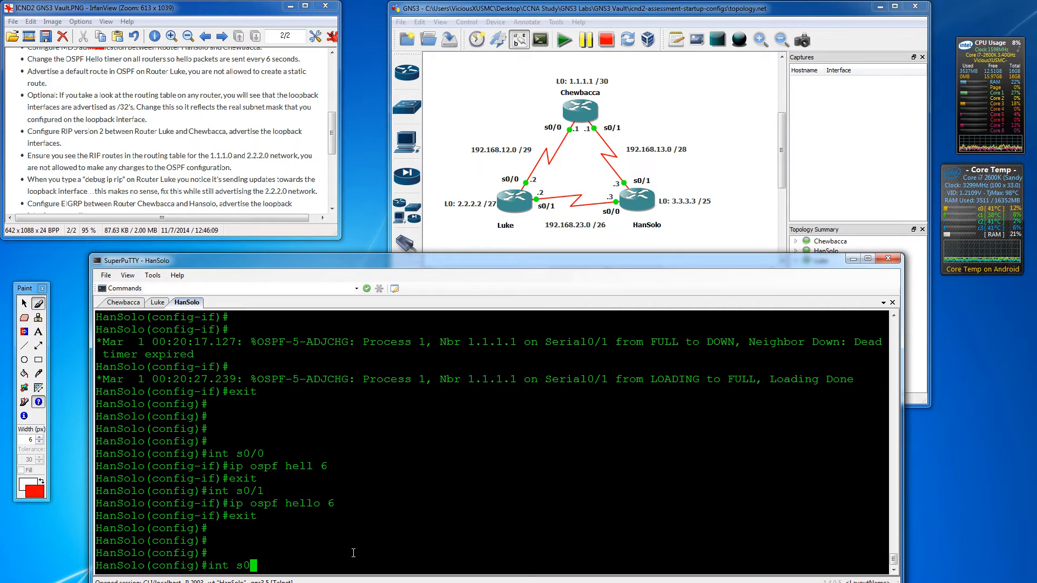
key(Return)
text(ip ospf he)
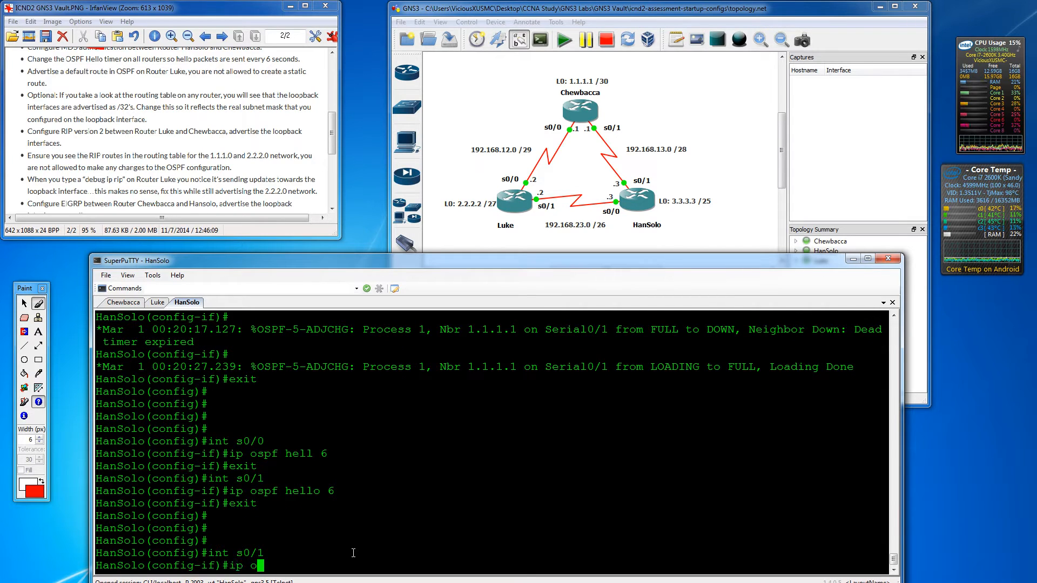
key(Tab)
text(?)
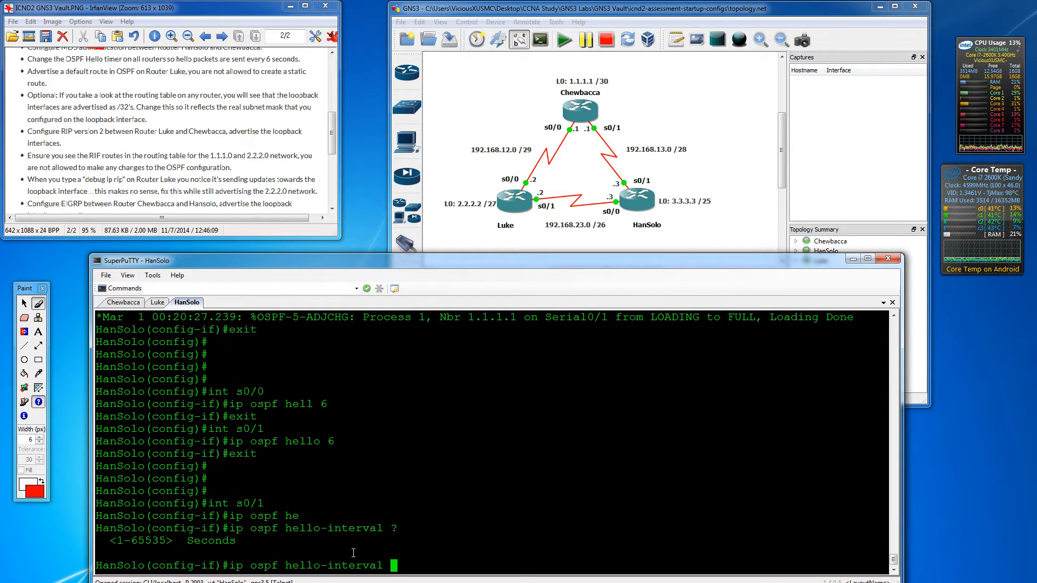
key(BackSpace)
key(BackSpace)
key(BackSpace)
key(BackSpace)
key(BackSpace)
key(BackSpace)
key(BackSpace)
key(BackSpace)
key(BackSpace)
key(BackSpace)
key(BackSpace)
key(BackSpace)
key(BackSpace)
key(BackSpace)
key(BackSpace)
key(BackSpace)
key(BackSpace)
key(BackSpace)
key(BackSpace)
key(BackSpace)
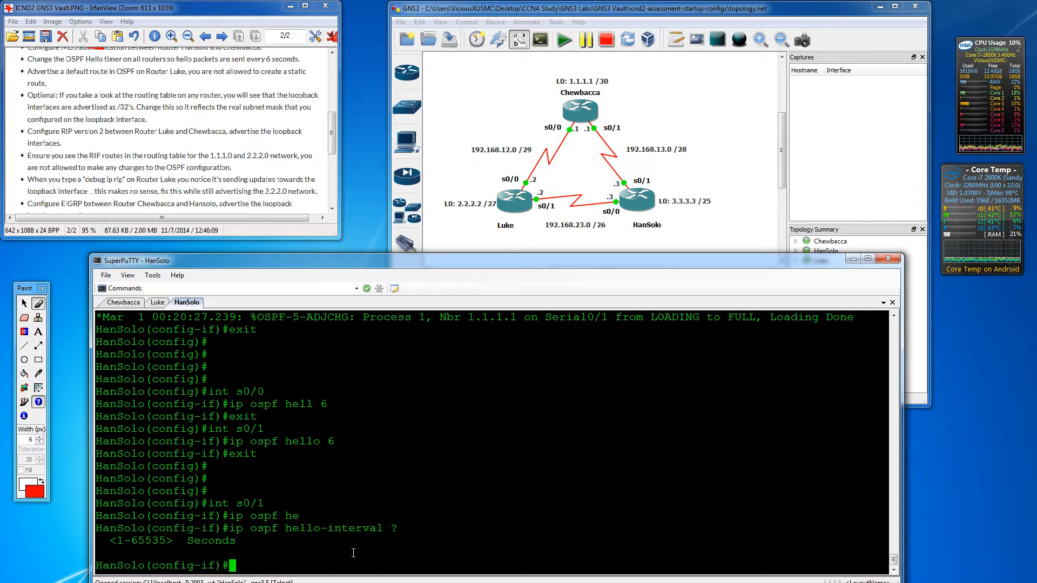
- Glance at Luke's and Chewbacca's sessions, then exit interface configuration on HanSolo
click(157, 302)
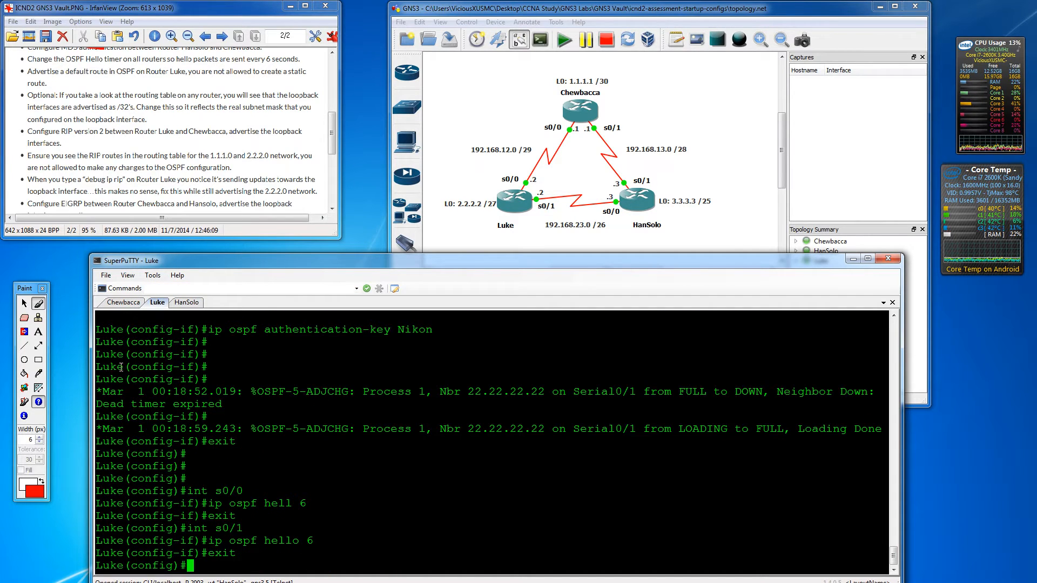
click(126, 302)
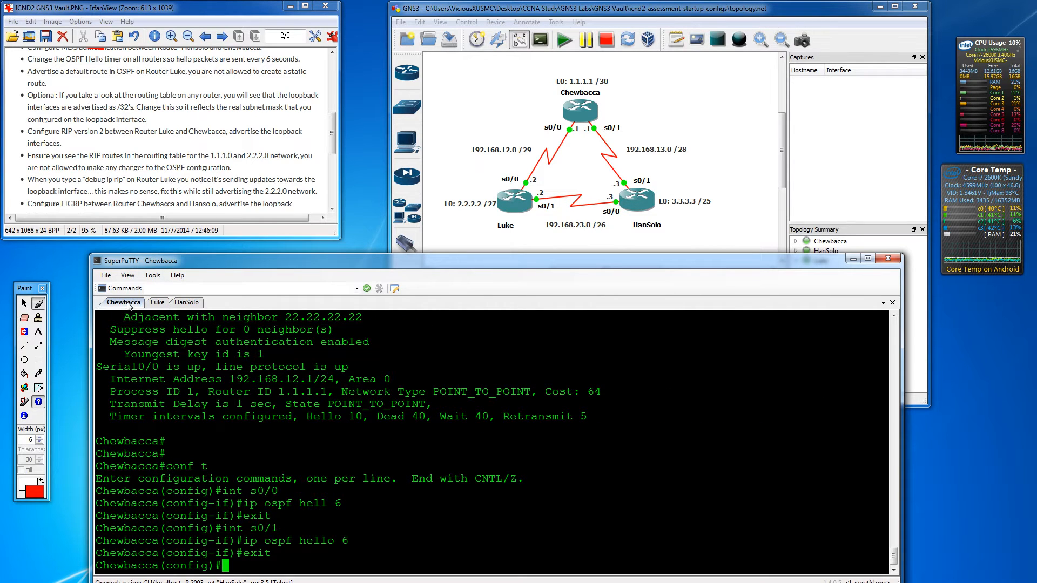
click(187, 303)
key(Return)
key(Return)
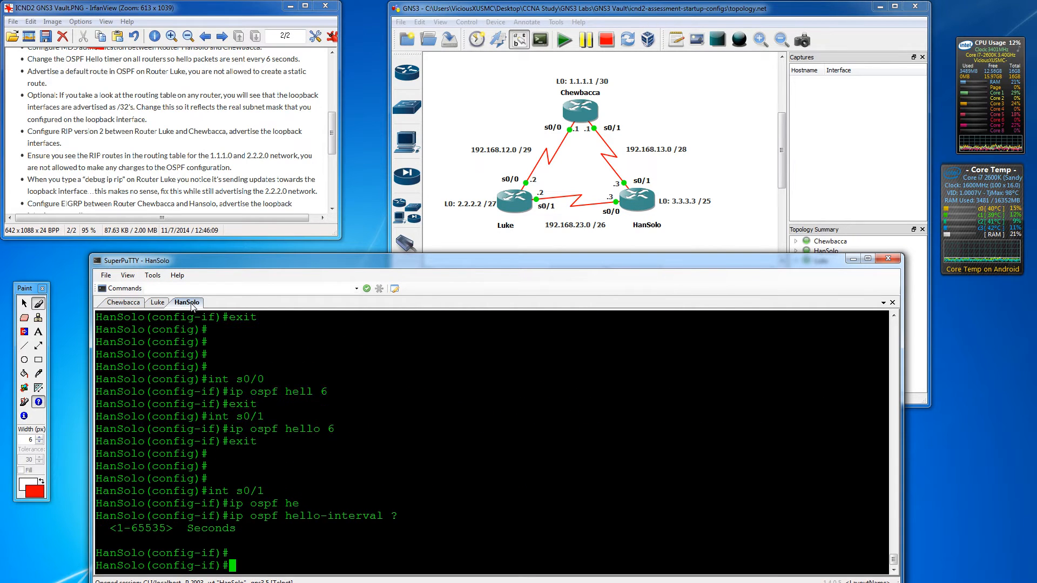
text(exit)
key(Return)
key(Return)
key(Return)
- Run 'do show ip ospf int' on HanSolo to check Hello 6 and Dead 24 timers
text(show ip)
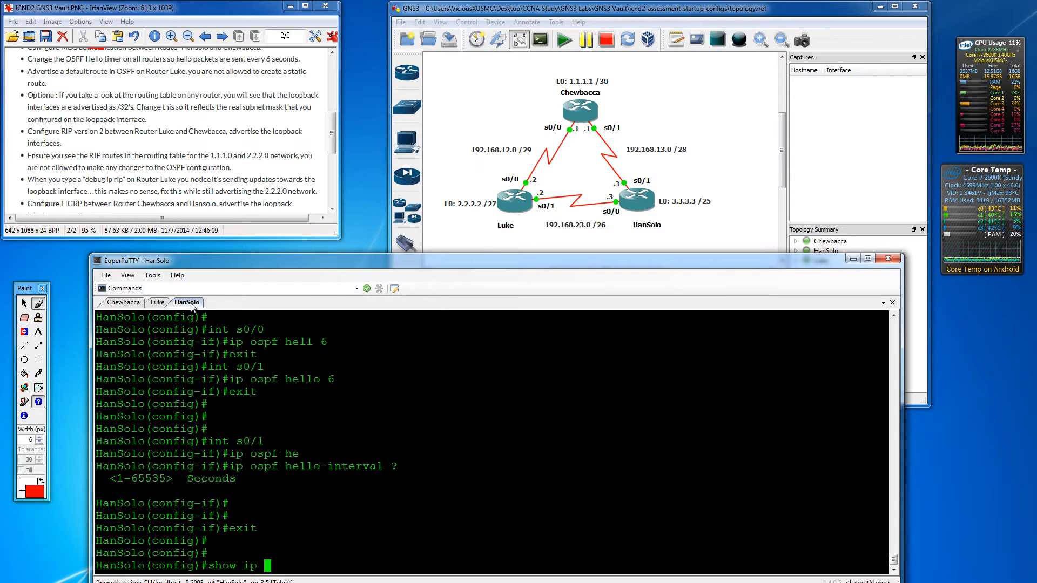
key(ctrl+a)
text(do)
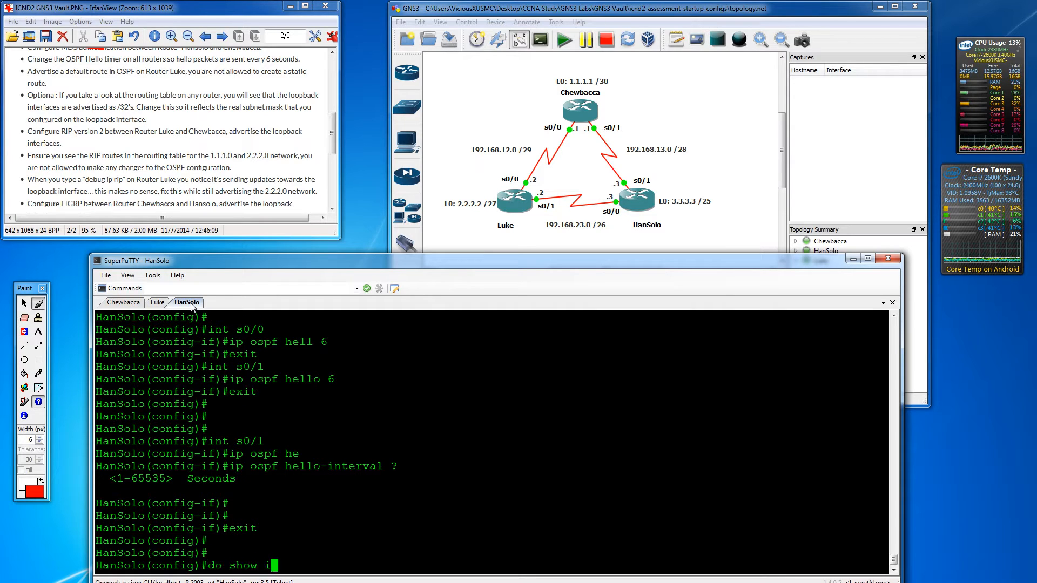
key(ctrl+e)
text(os)
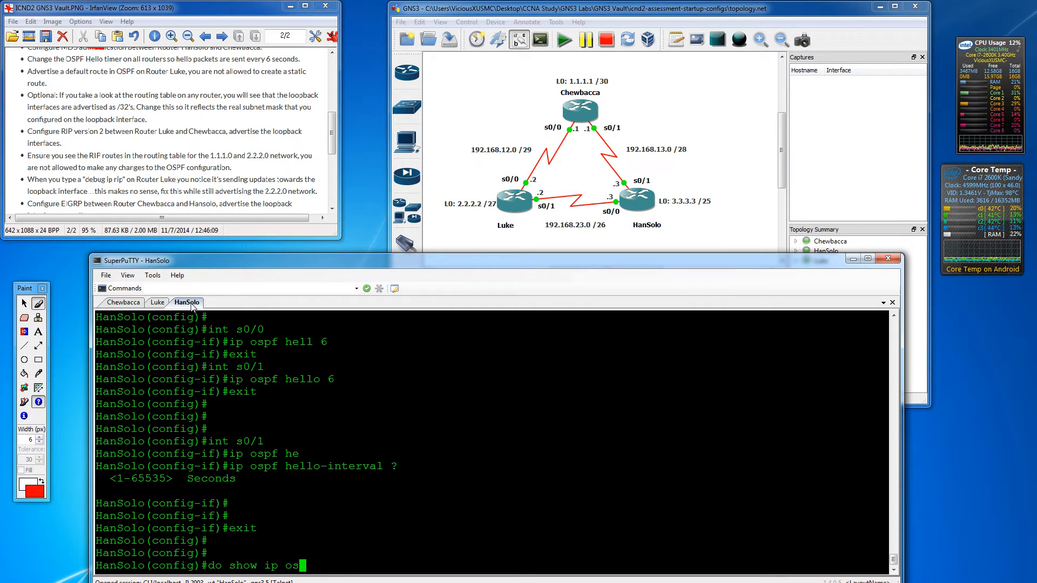
text(pf int)
key(Return)
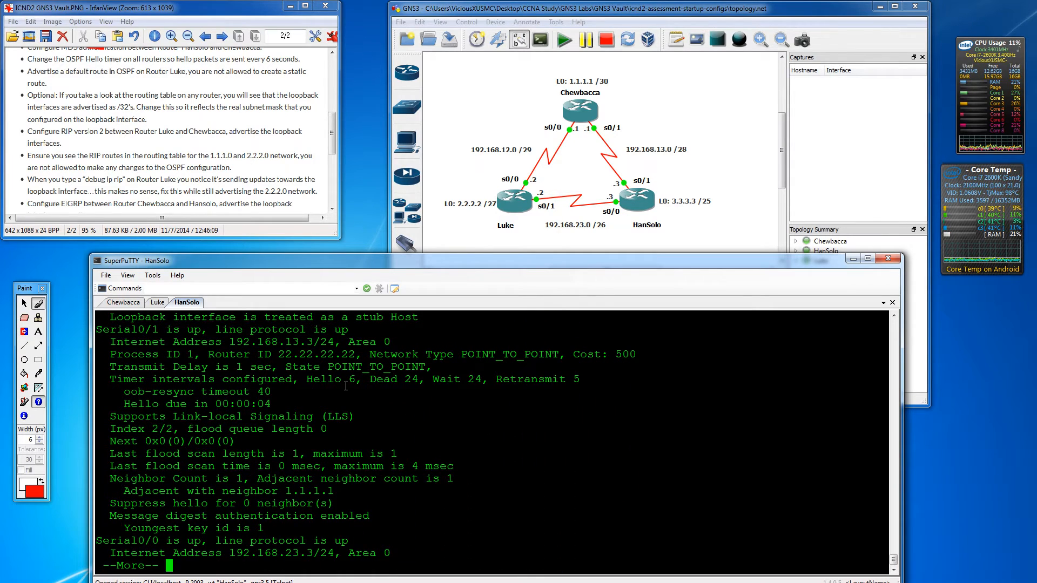
key(q)
key(Return)
key(Return)
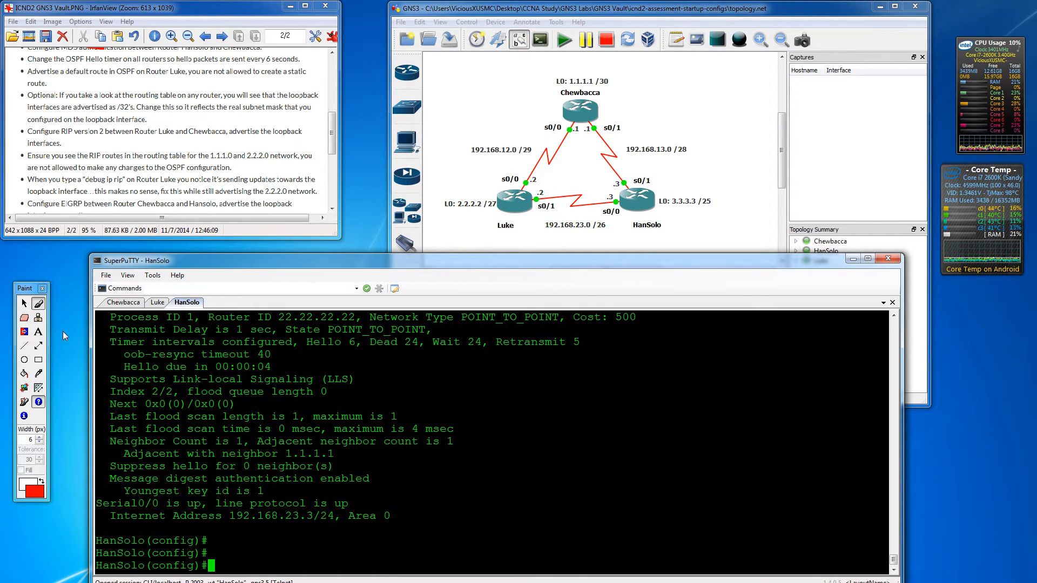
- Cross off the hello-timer task in the notes with the pen and bring up Luke
click(39, 304)
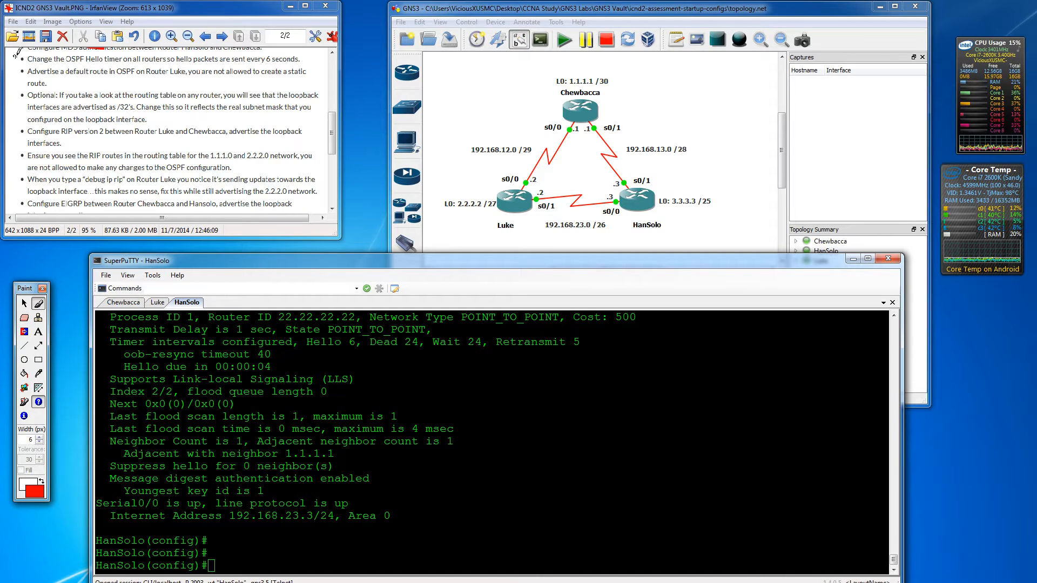
drag(15, 56, 100, 56)
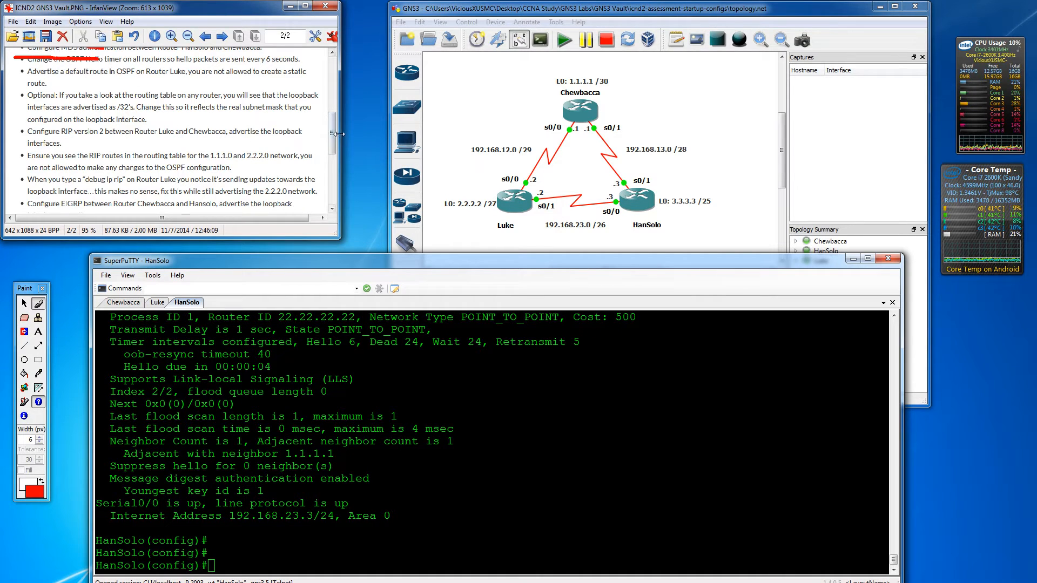
drag(332, 130, 332, 135)
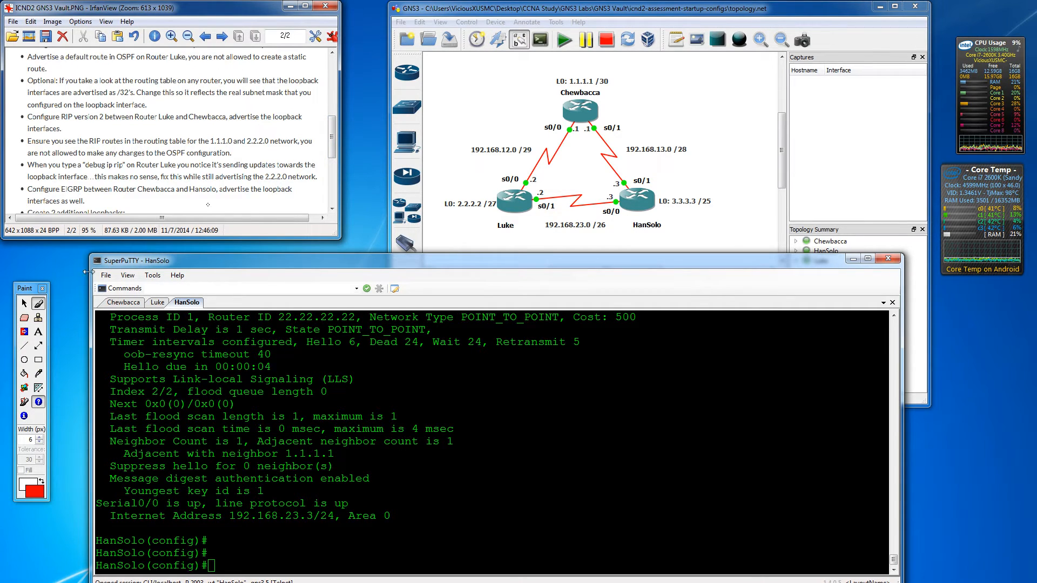
click(156, 302)
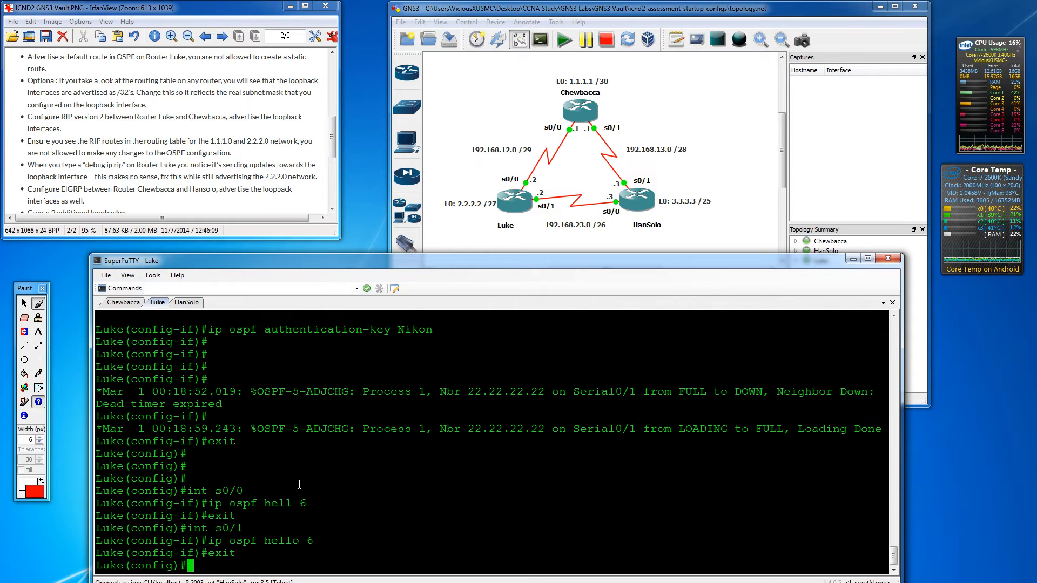
- Enter OSPF process 1 configuration on Luke with 'router ospf 1'
key(Return)
key(Return)
key(Return)
key(Return)
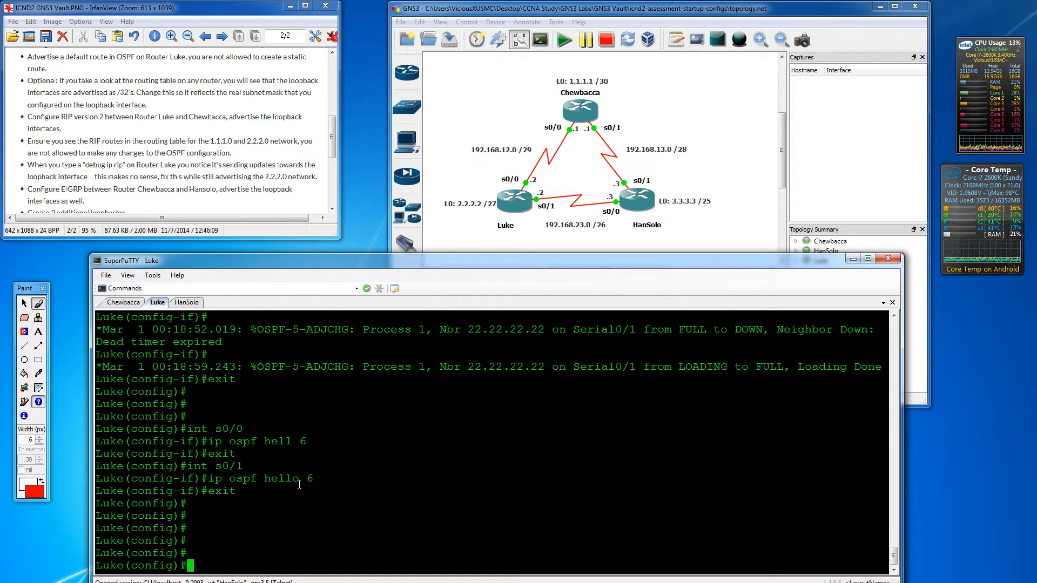
key(Return)
key(Return)
key(Return)
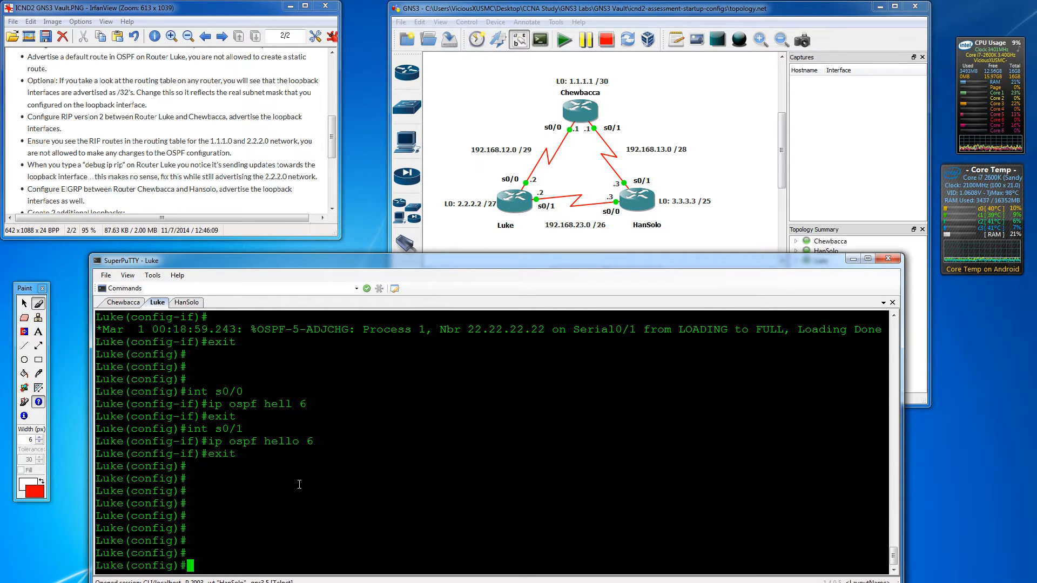
text(r)
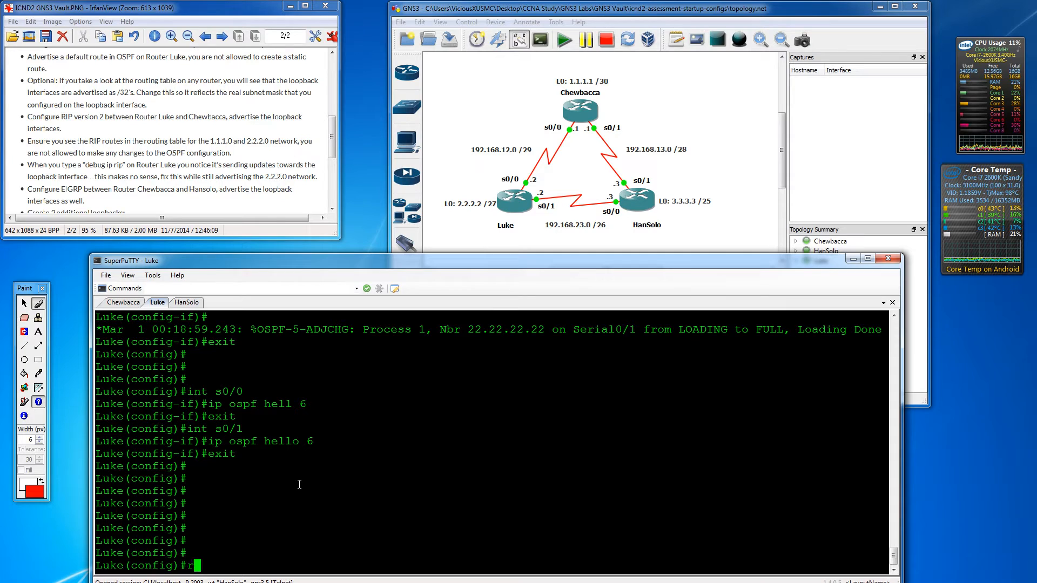
text(outer osf)
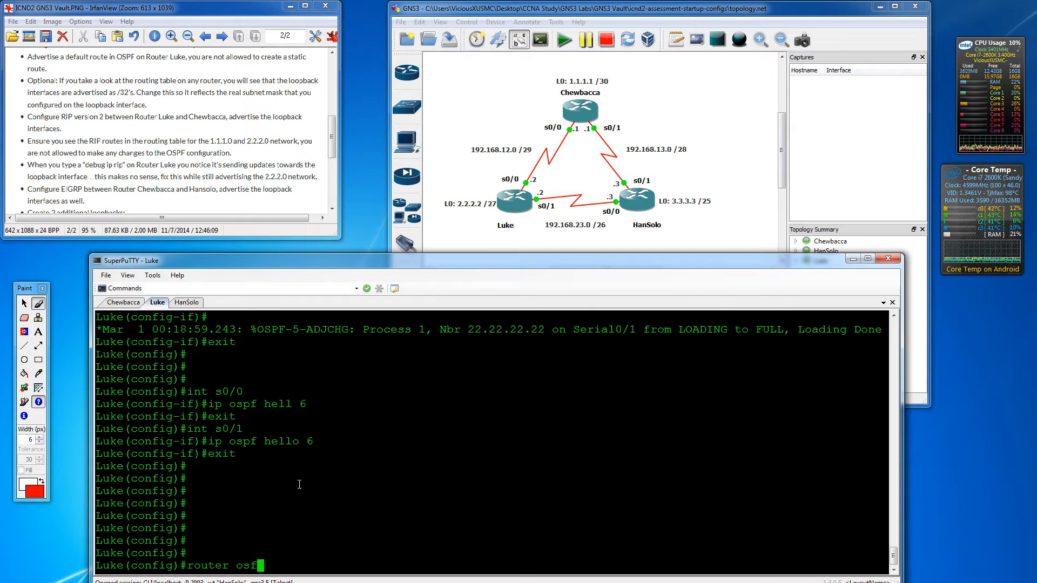
key(BackSpace)
text(pf 1)
key(Return)
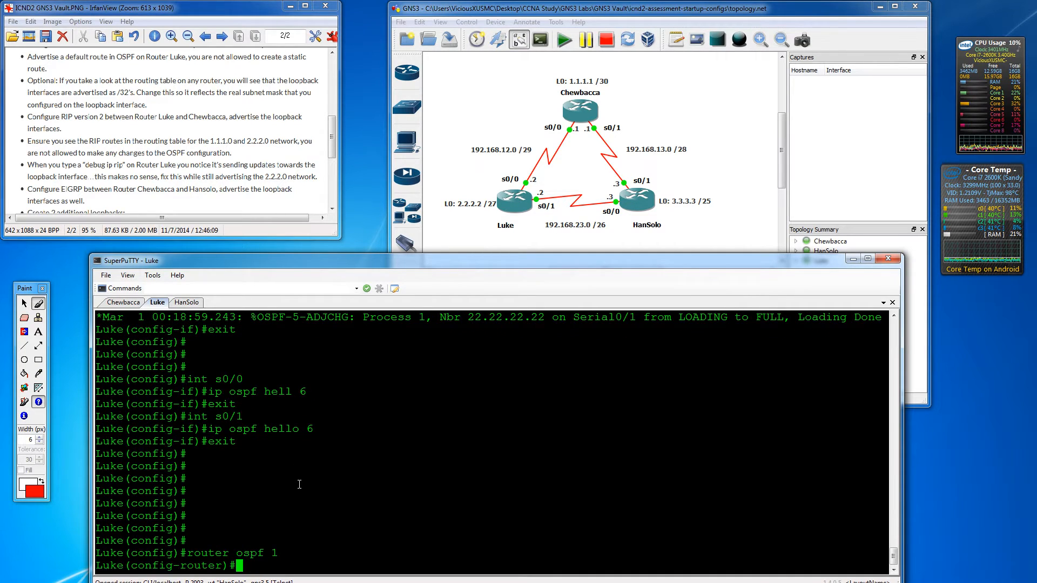
- Apply 'default-information originate always' under Luke's OSPF process
text(defau)
key(Tab)
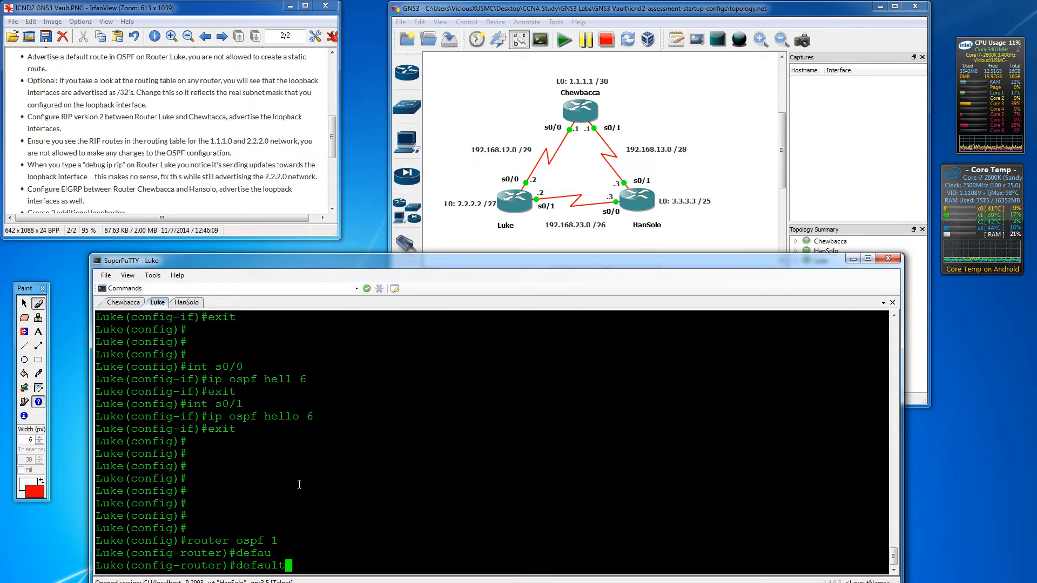
text(in)
key(Tab)
key(BackSpace)
key(BackSpace)
key(BackSpace)
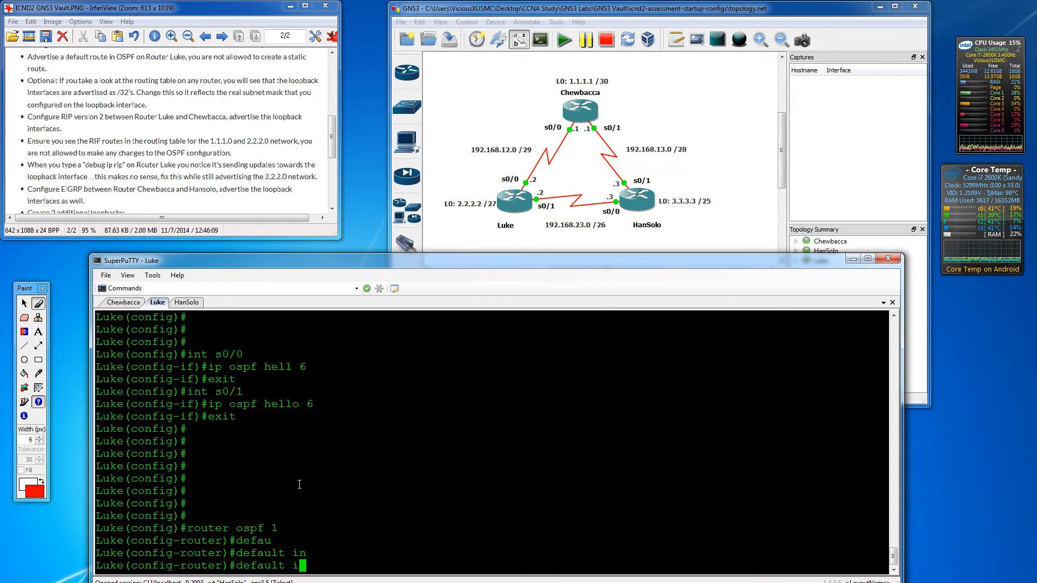
text(-in)
key(Tab)
text(or)
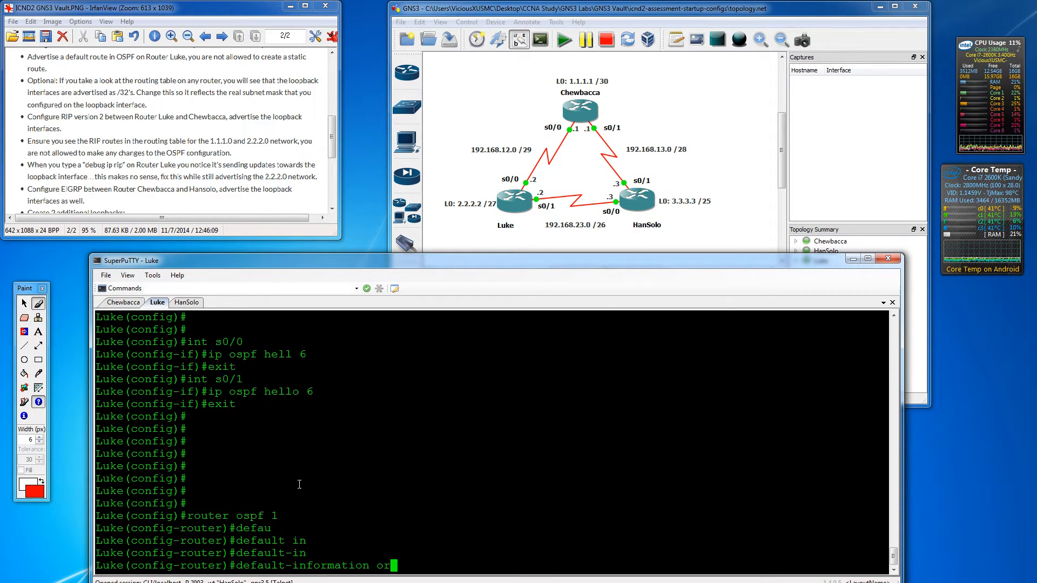
key(Tab)
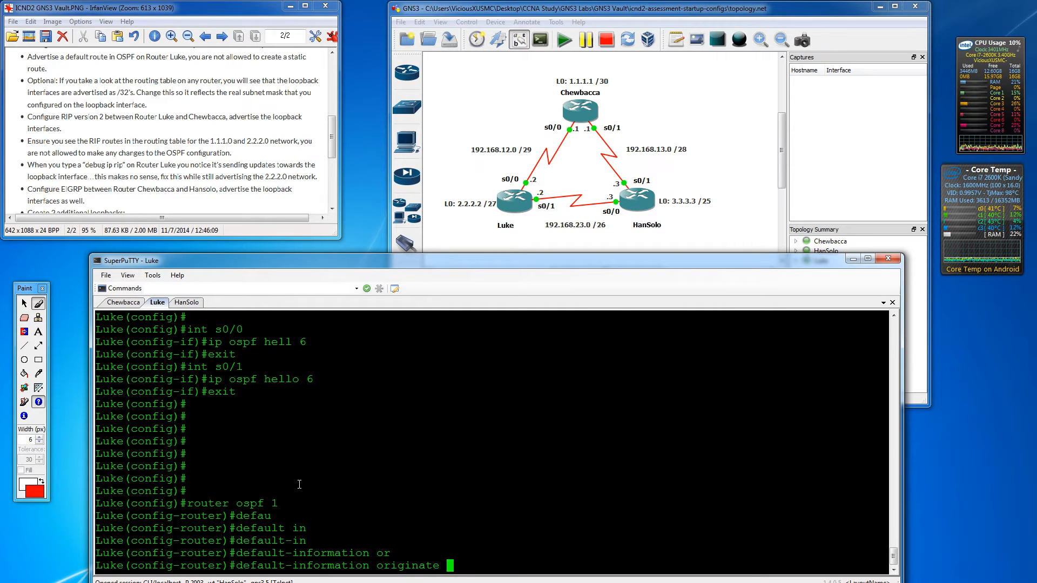
text(?)
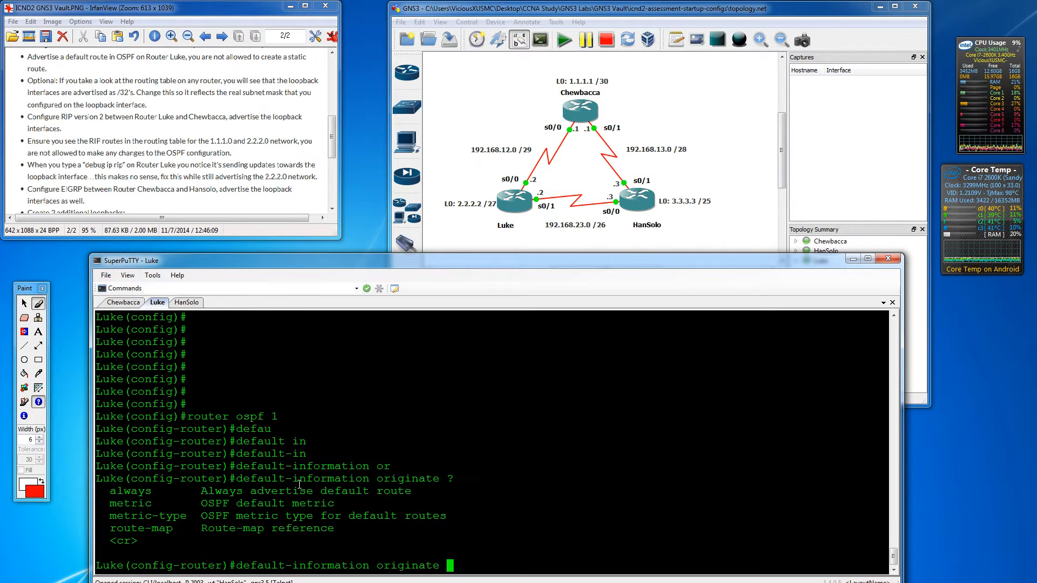
text(alw)
key(Tab)
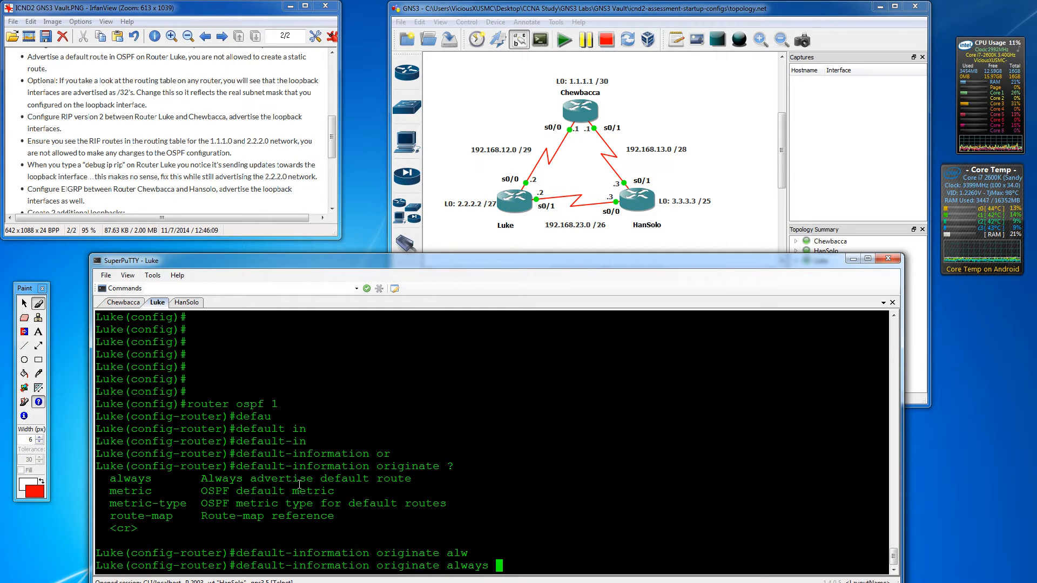
key(Return)
key(Return)
key(Return)
key(Return)
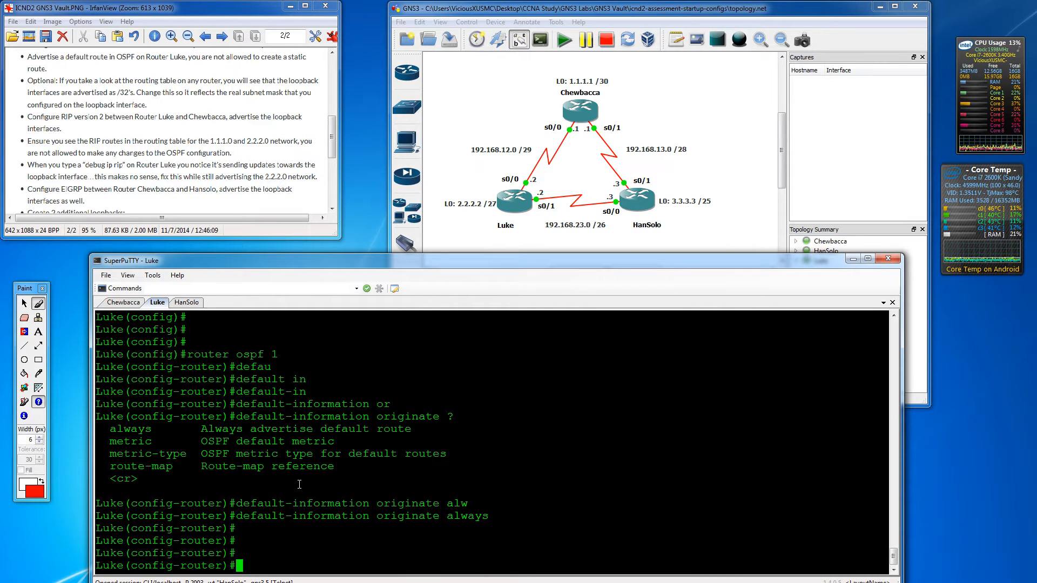
click(187, 303)
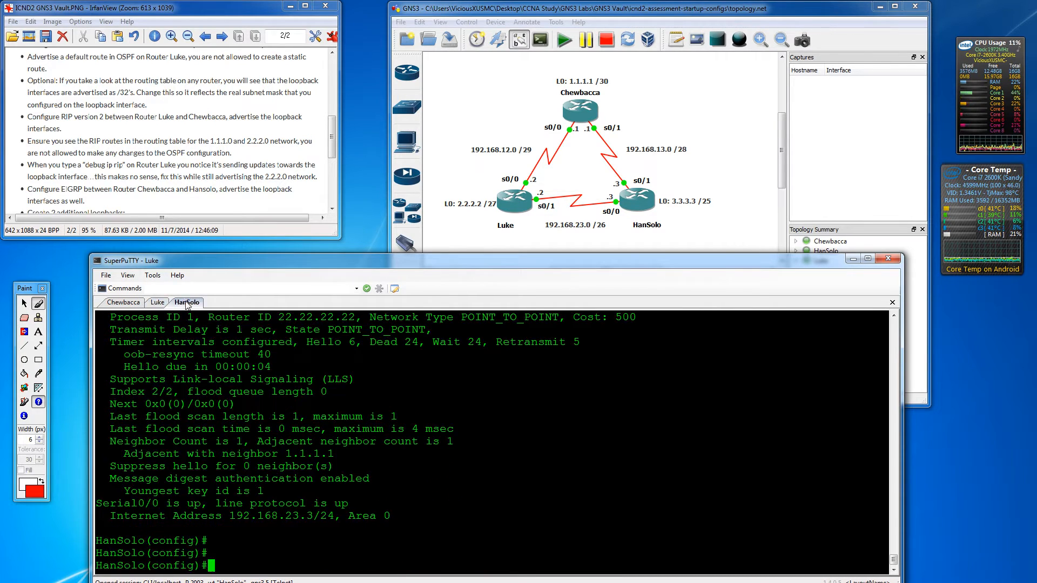
- Show HanSolo's routing table and highlight the O*E2 0.0.0.0/0 route via 192.168.23.2
click(157, 302)
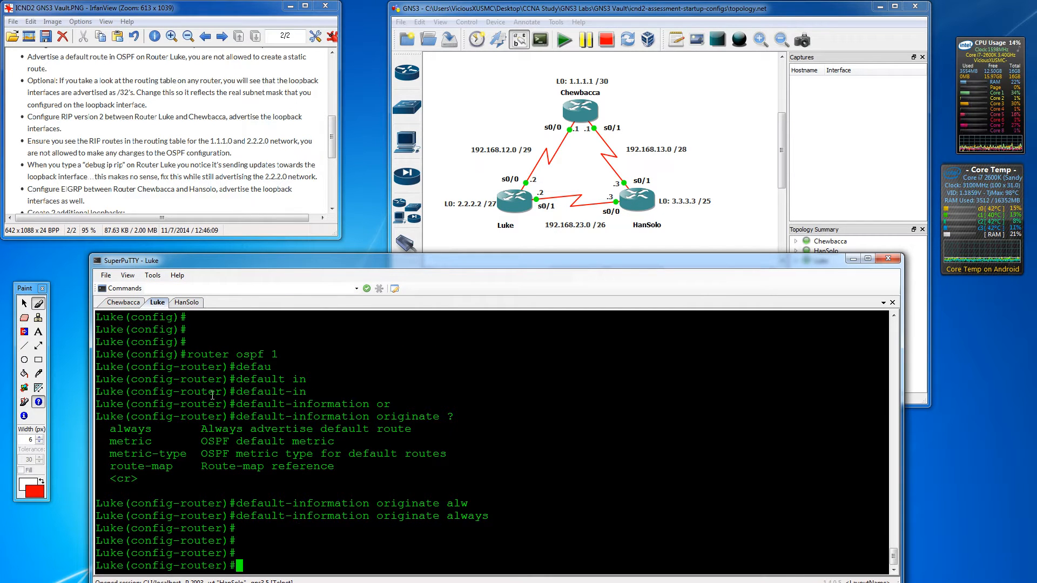
click(194, 304)
key(Return)
key(Return)
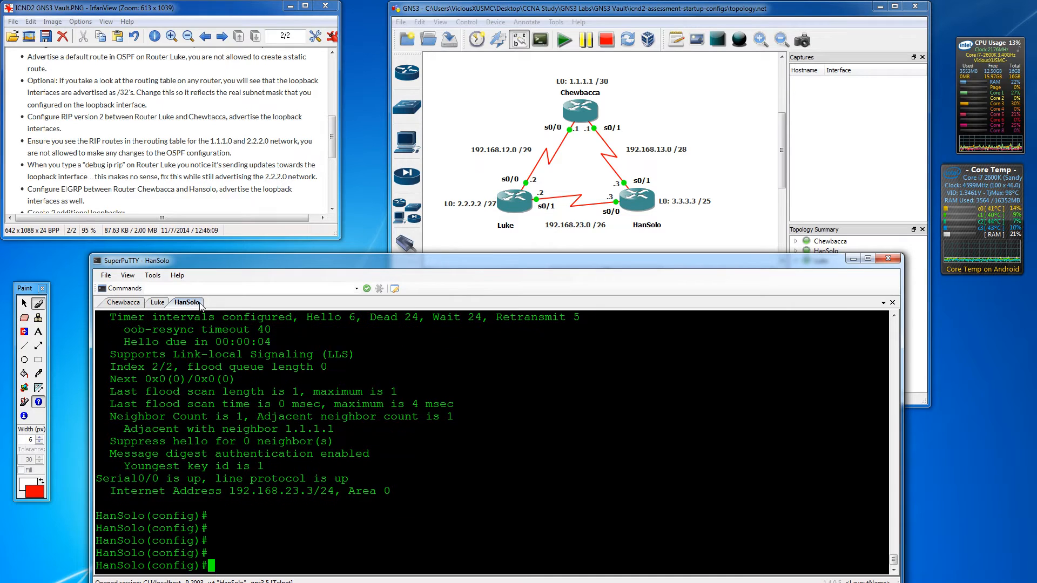
text(do show ip route)
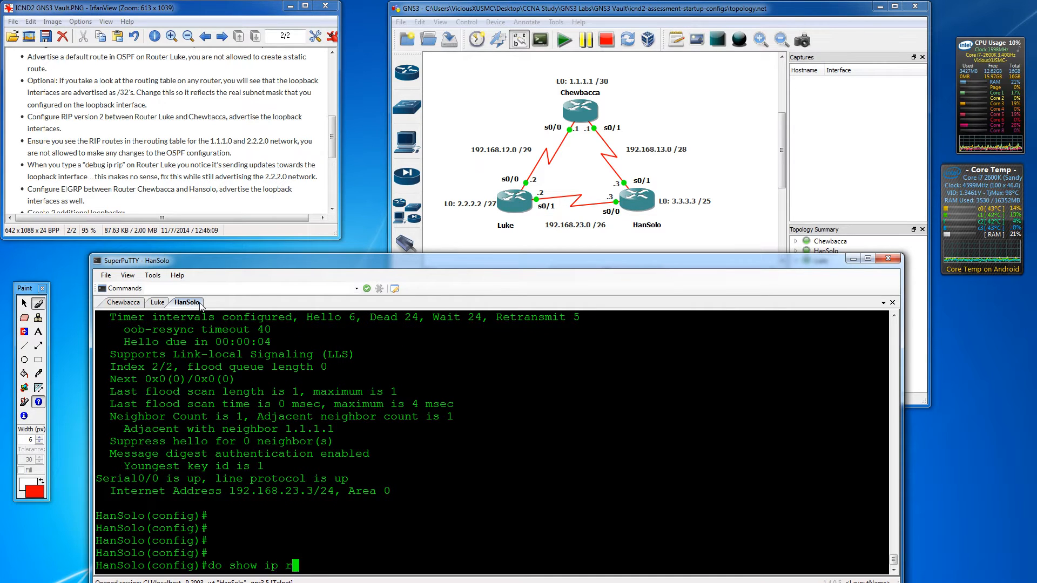
key(Return)
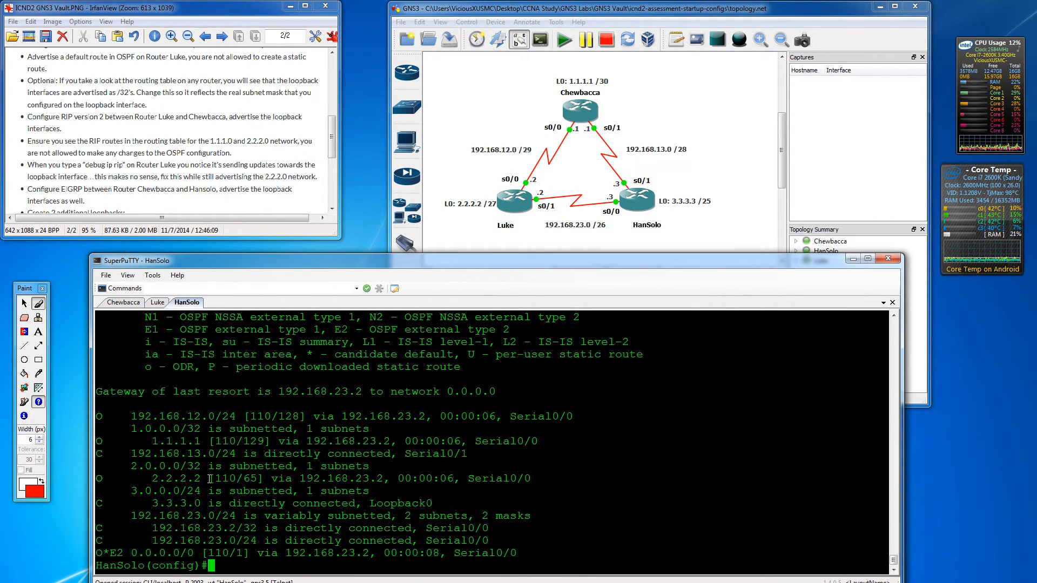
drag(99, 554, 521, 554)
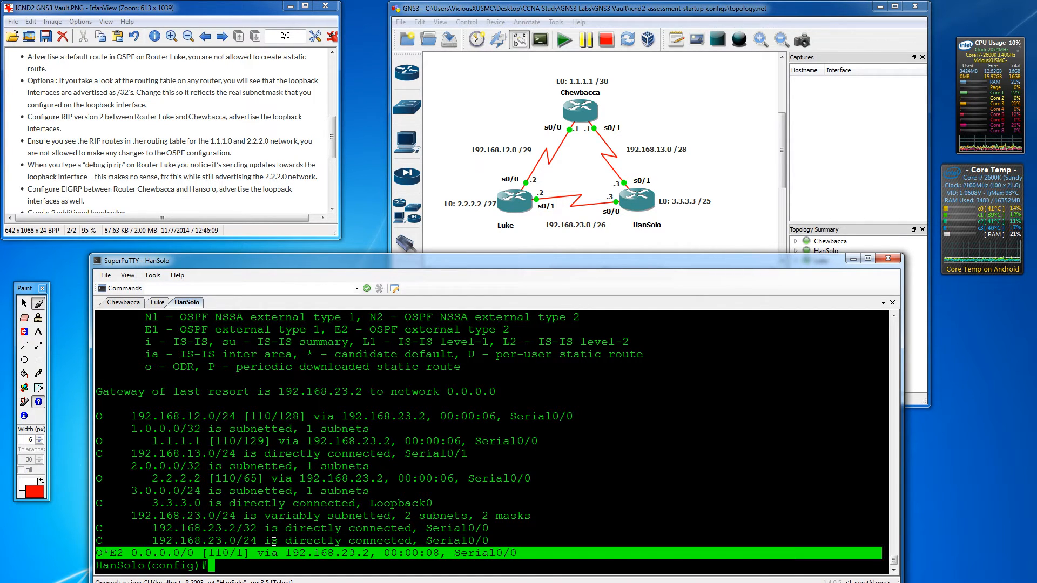
click(254, 554)
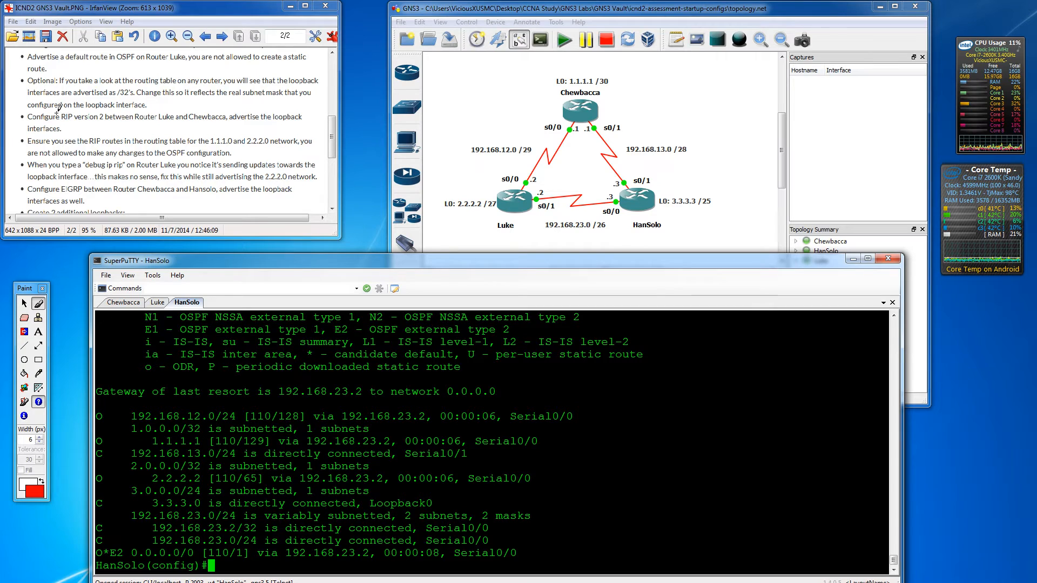
- Underline the default-route task in red in the lab instructions image
click(85, 63)
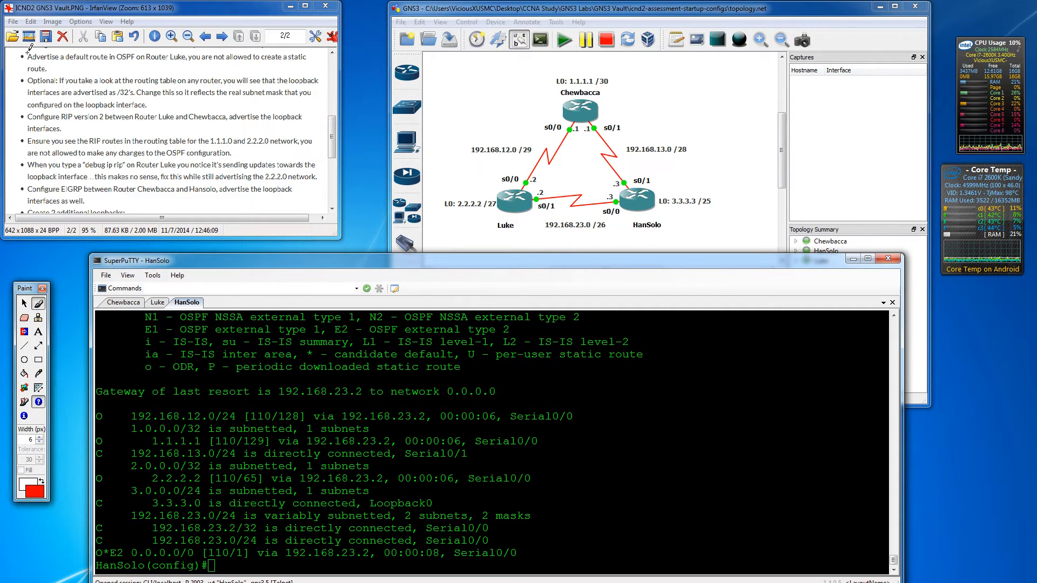
drag(15, 55, 184, 52)
drag(333, 128, 333, 141)
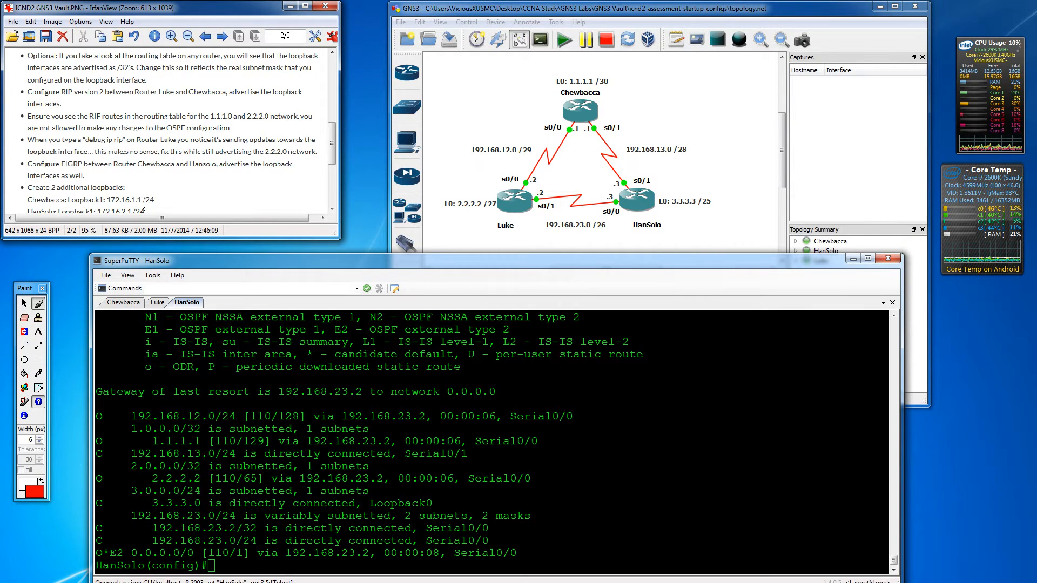
- Highlight the 1.0.0.0/32 and 2.0.0.0/32 loopback route entries in HanSolo's table
click(123, 540)
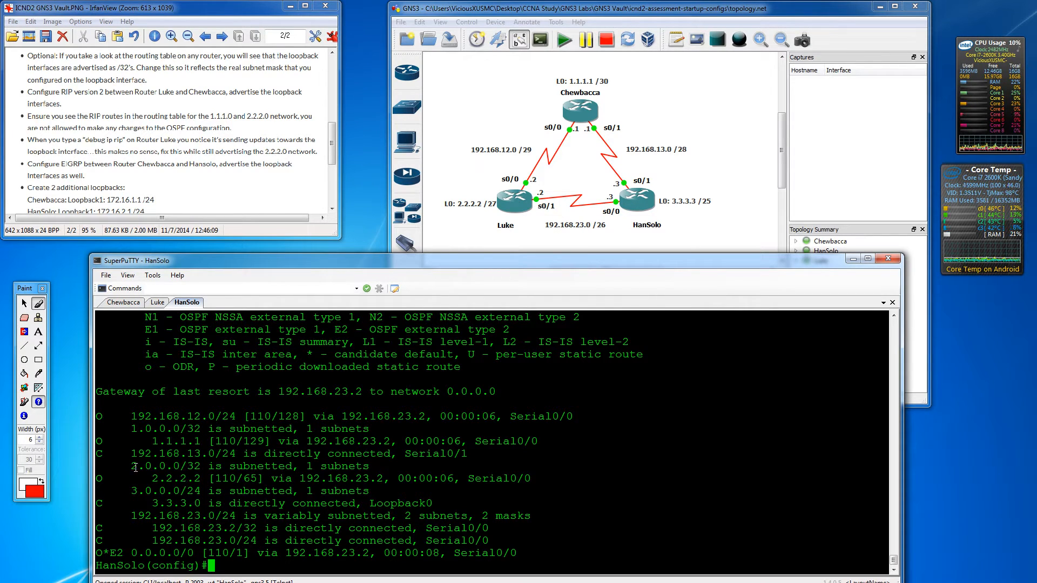
drag(132, 466, 200, 466)
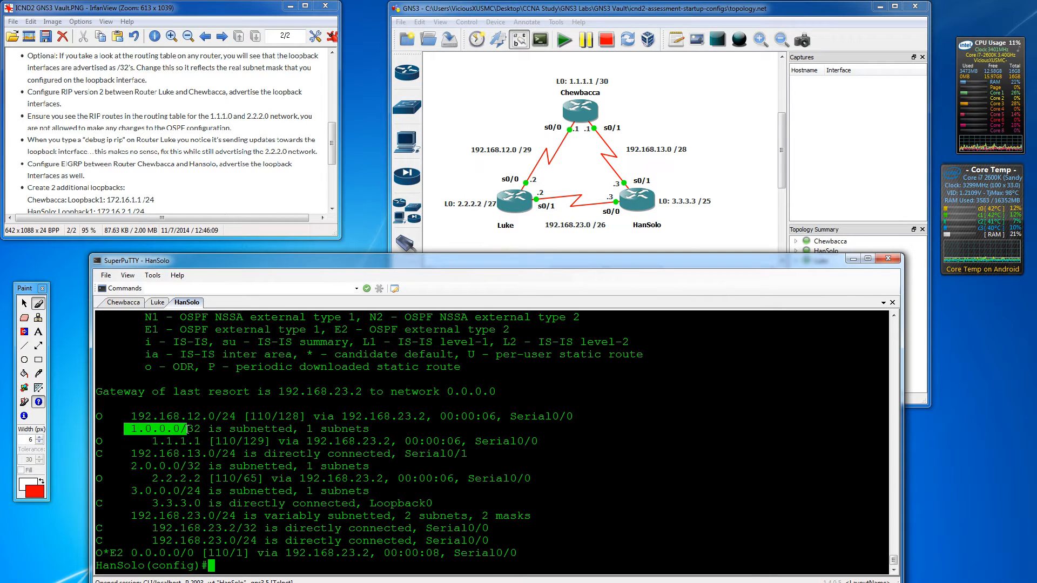
drag(120, 465, 205, 468)
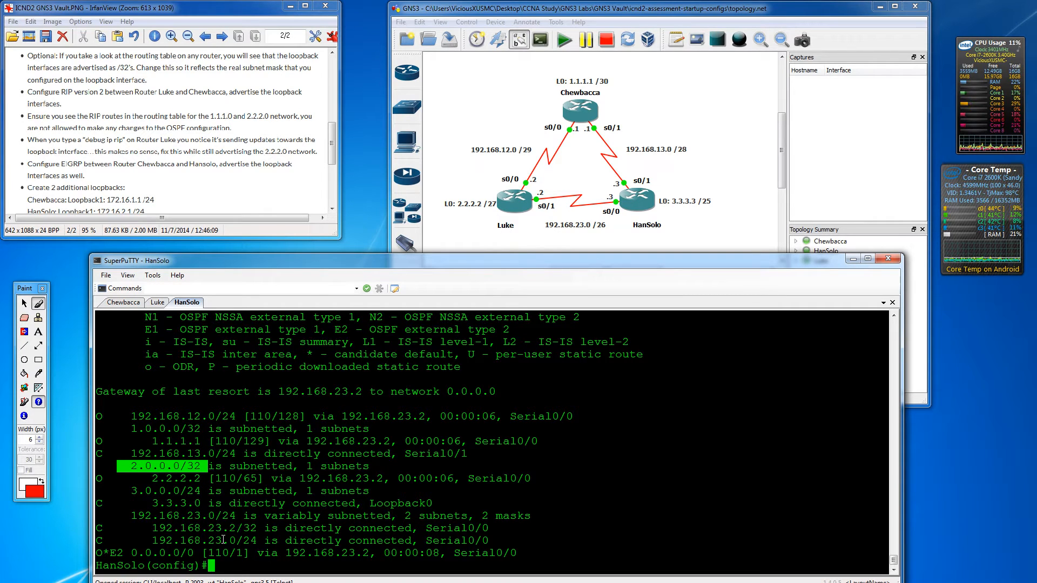
- Exit configuration mode on HanSolo and run 'show ip ospf int'
key(Return)
key(Return)
key(Return)
text(exit)
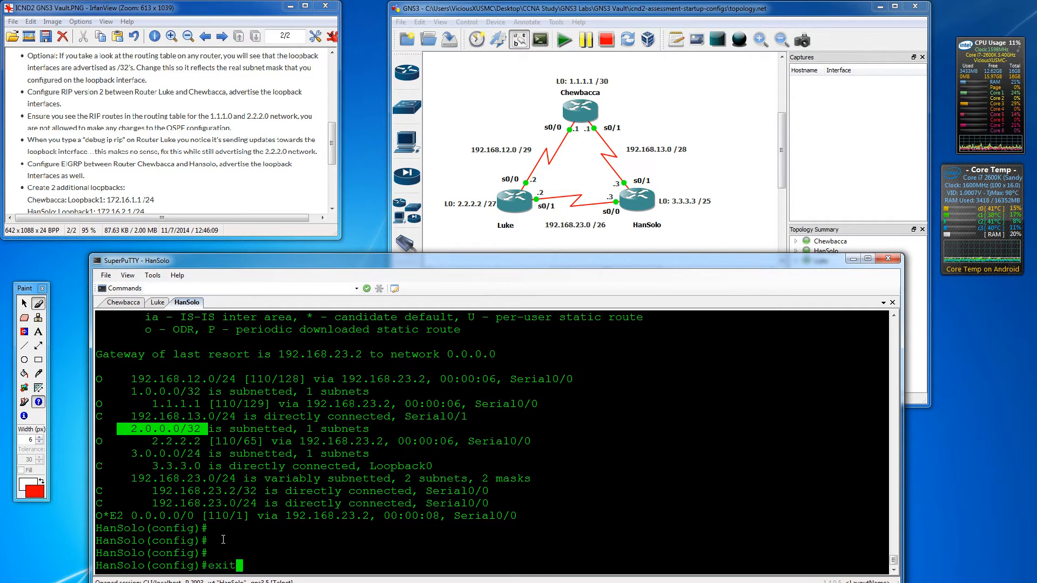
key(Return)
key(Return)
key(Return)
key(Return)
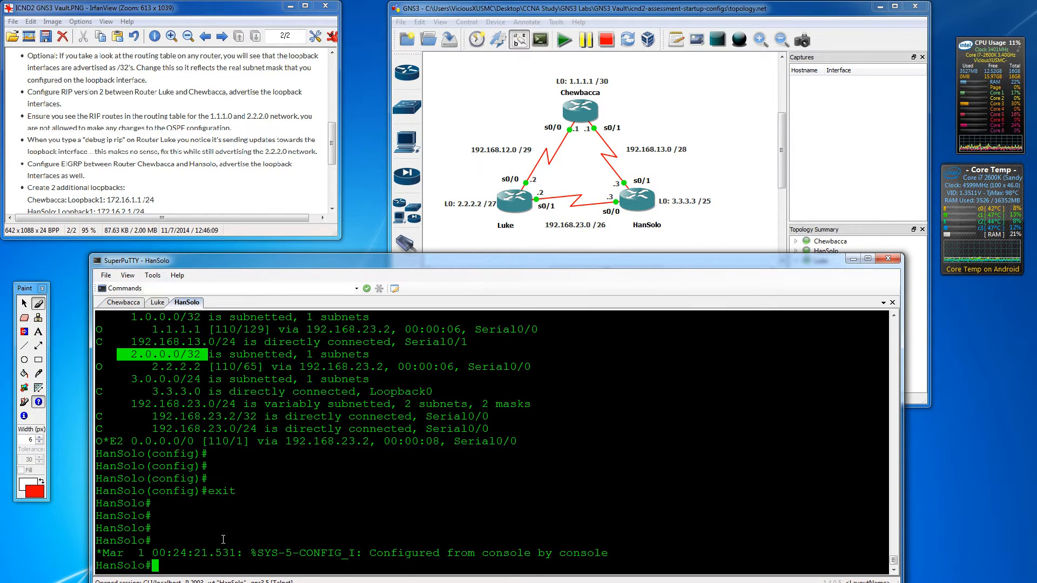
text(show ip os)
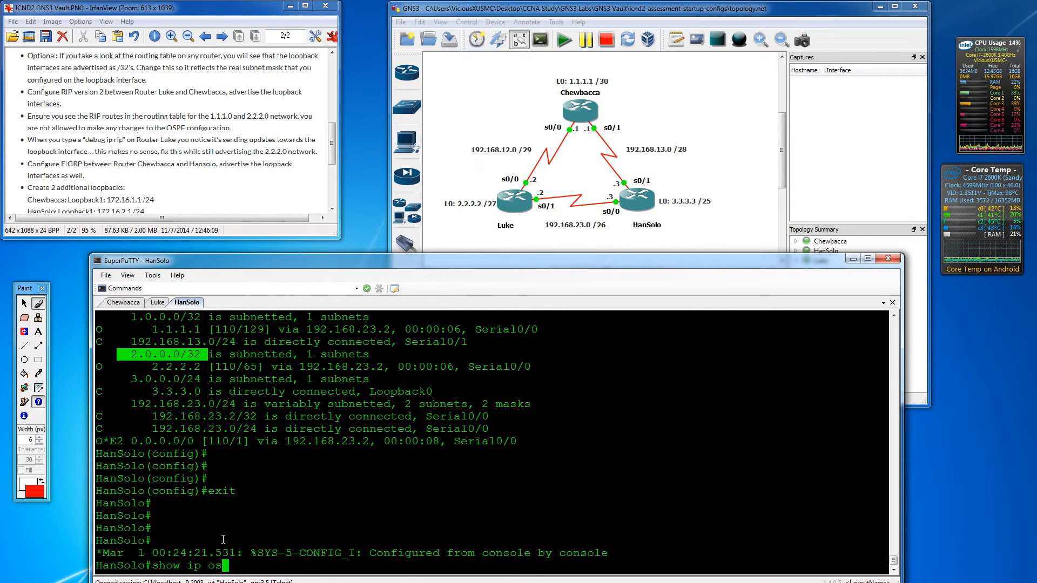
text(pf int)
key(Return)
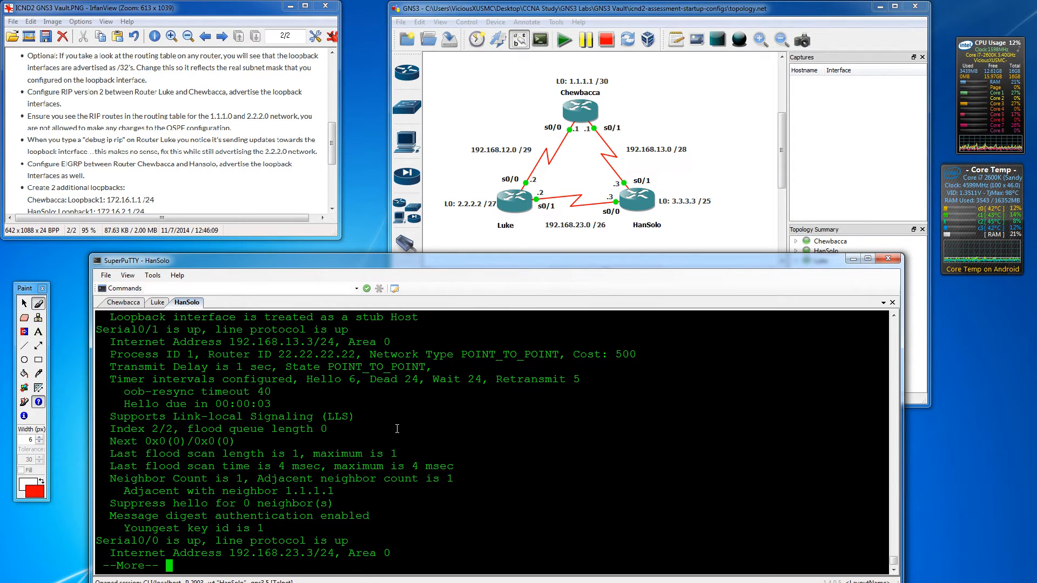
scroll(266, 417, up, 5)
- Highlight Serial0/1's POINT_TO_POINT and Loopback0's LOOPBACK network types, then page through the rest
scroll(439, 447, down, 2)
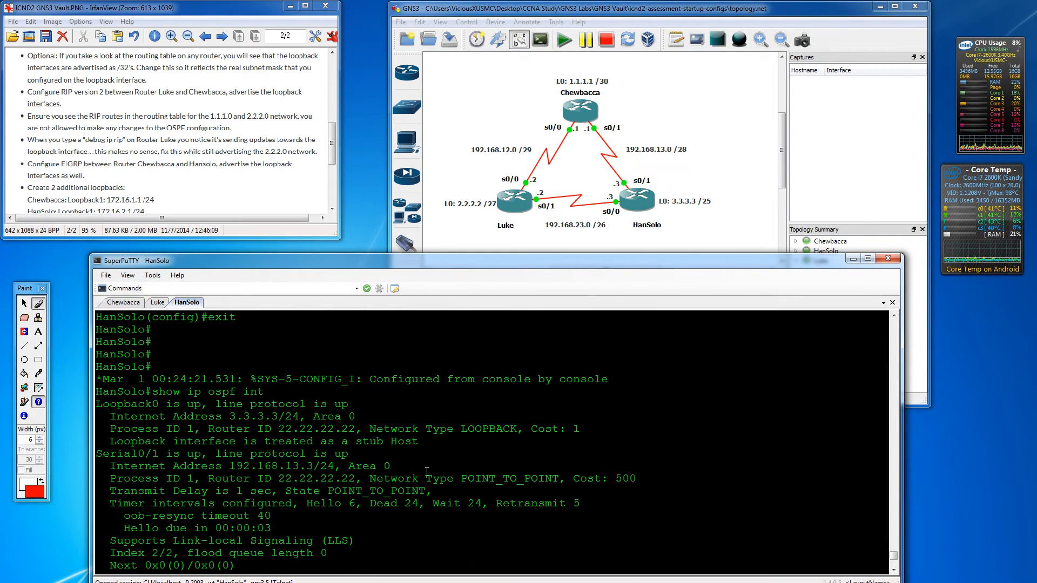
drag(370, 478, 556, 480)
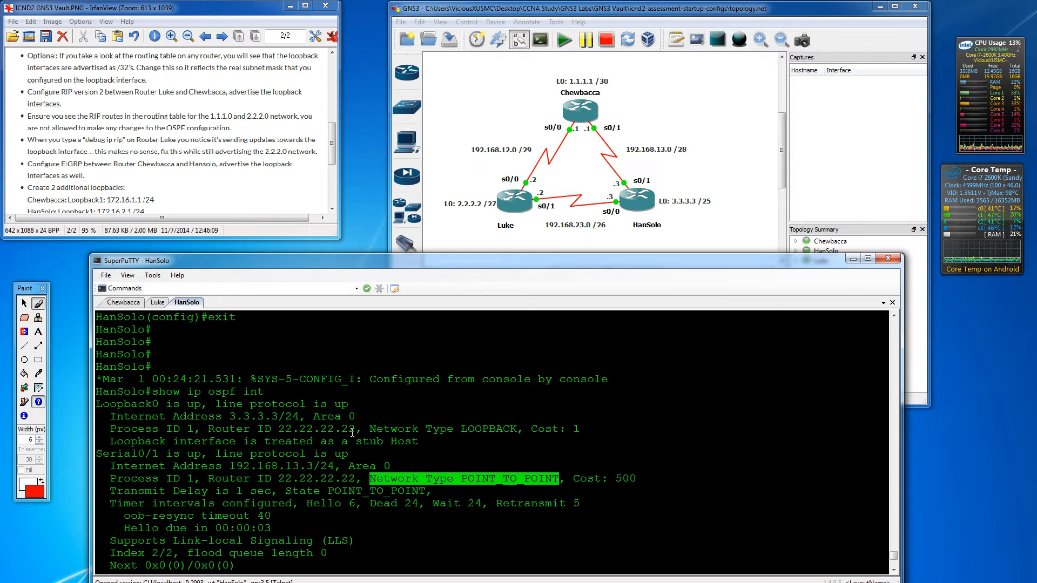
drag(363, 428, 517, 429)
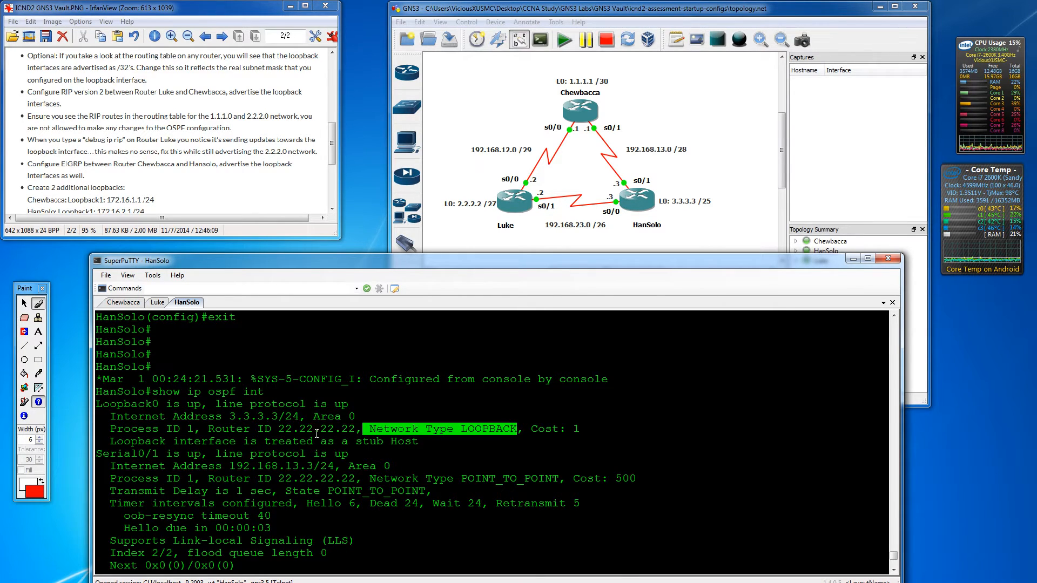
click(442, 428)
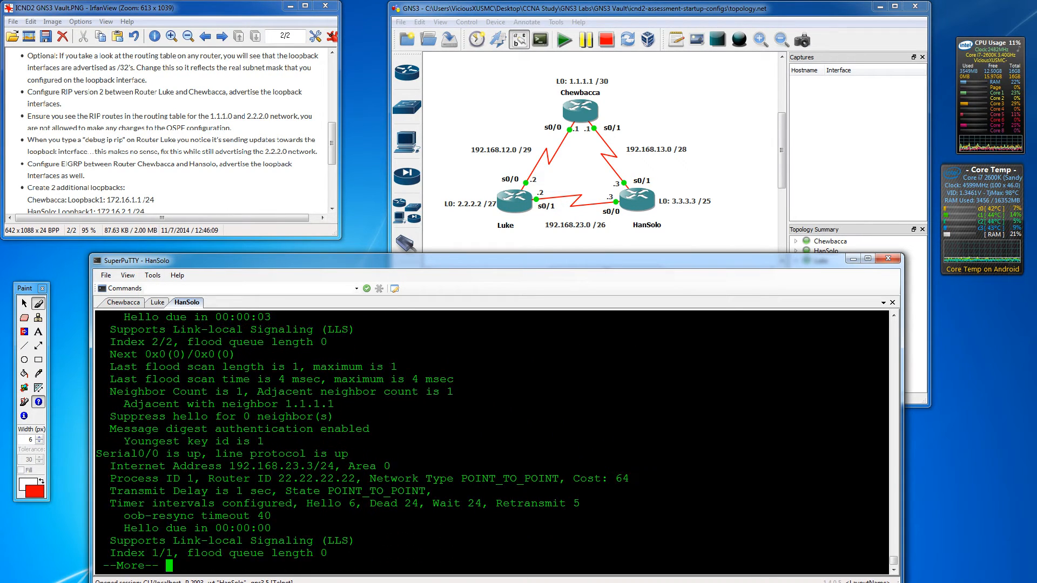
key(Return)
key(Return)
key(Return)
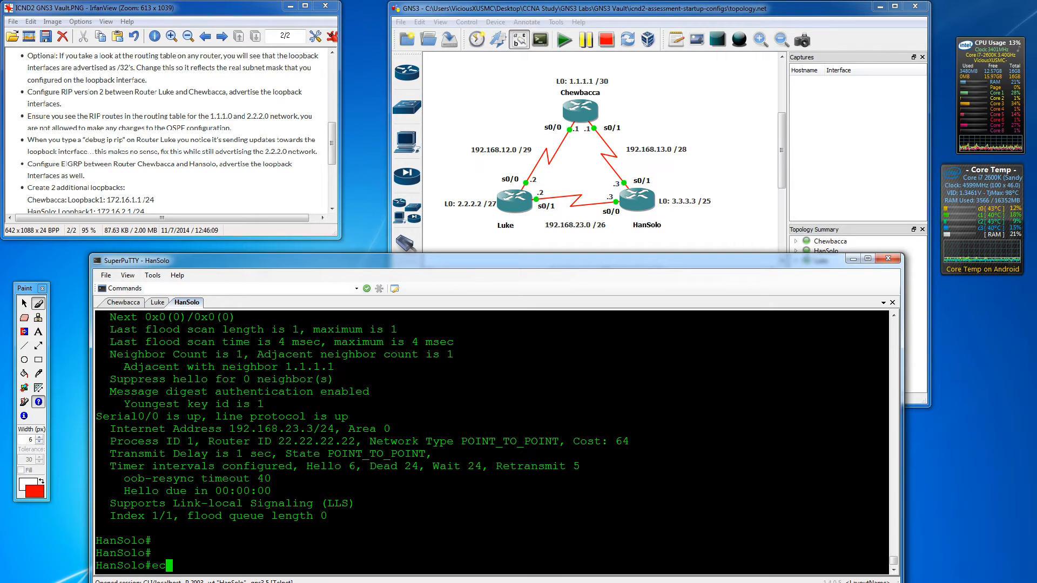
- Apply 'ip ospf network point-to-point' to HanSolo's interface l0 from conf t
text(conf t)
key(Return)
text(int )
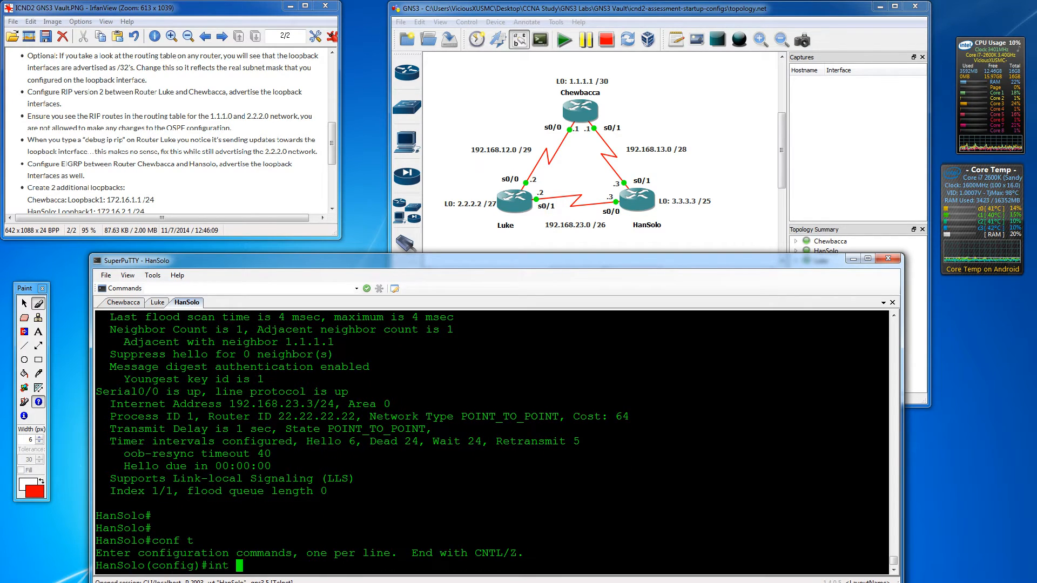
text(l0)
key(Return)
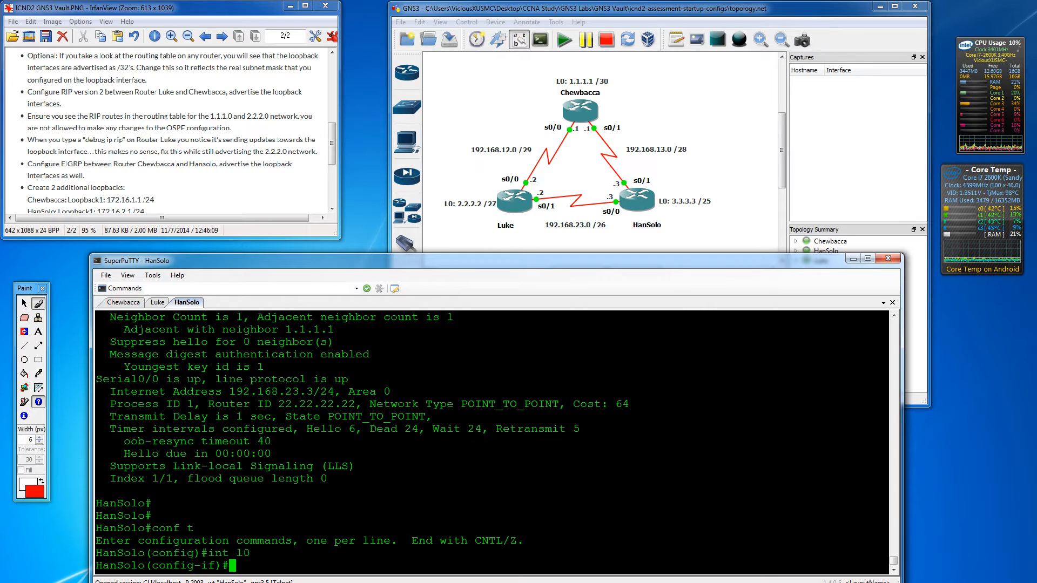
text(ip ospf )
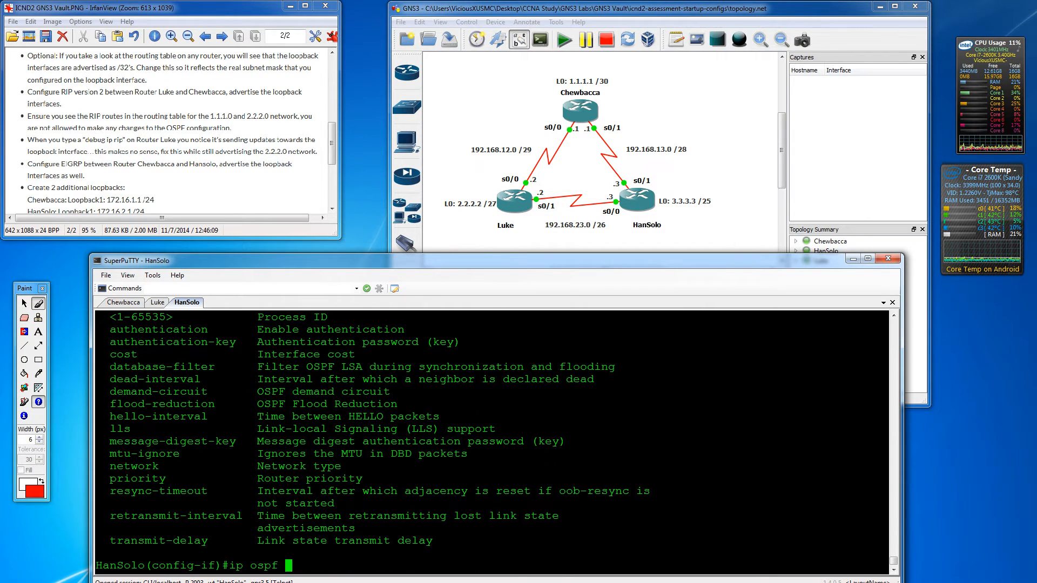
text(?net)
key(Tab)
text(?)
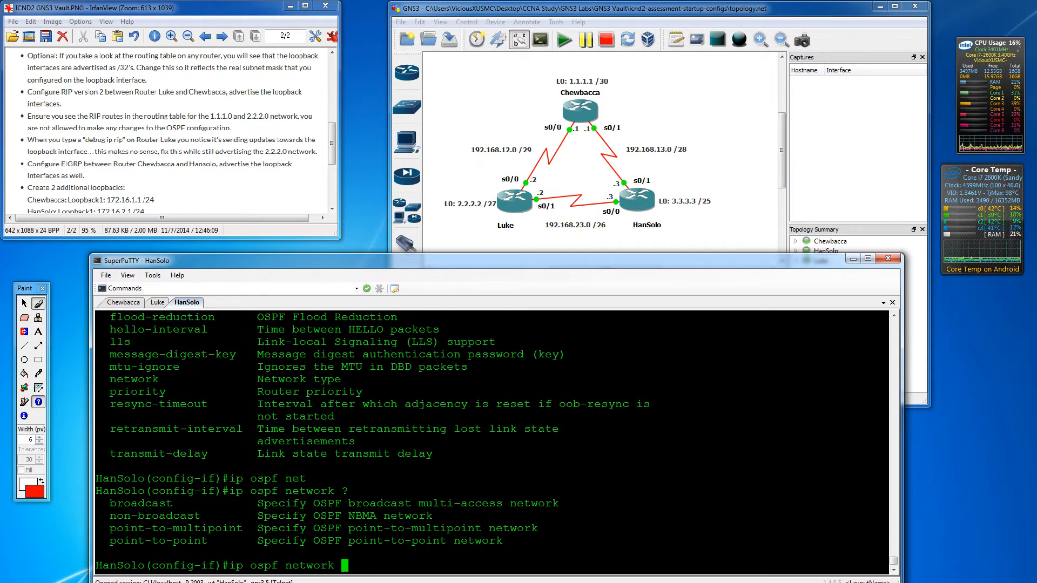
text(poing)
key(Tab)
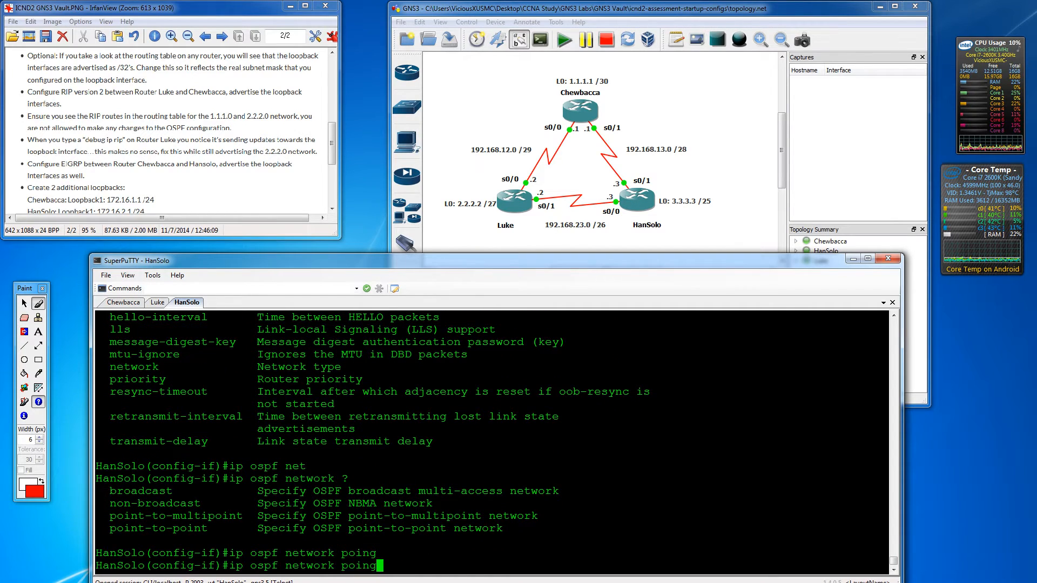
key(BackSpace)
text(t-to-)
text(p)
key(Tab)
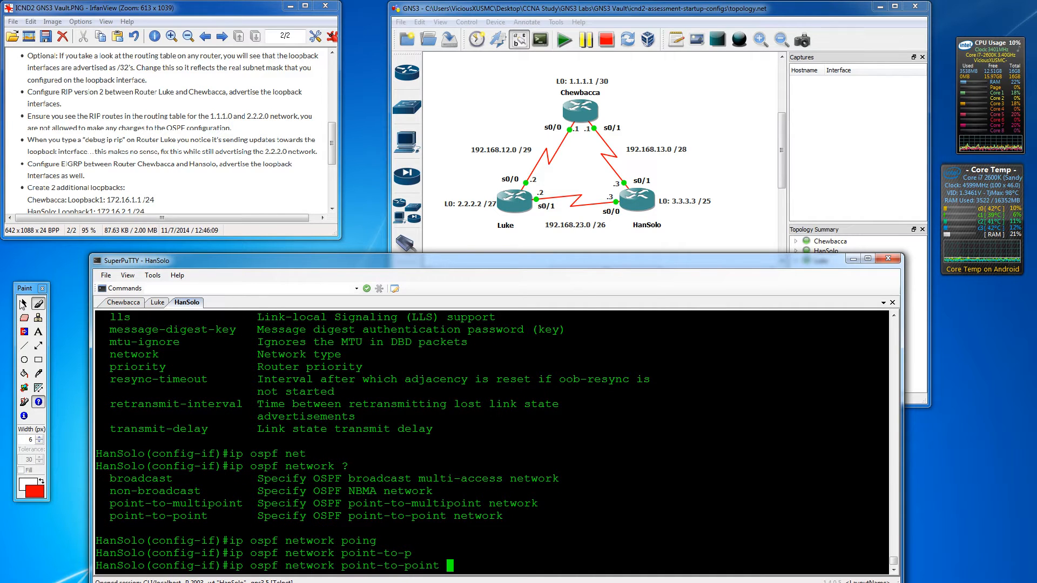
key(Return)
key(Return)
key(Return)
key(Return)
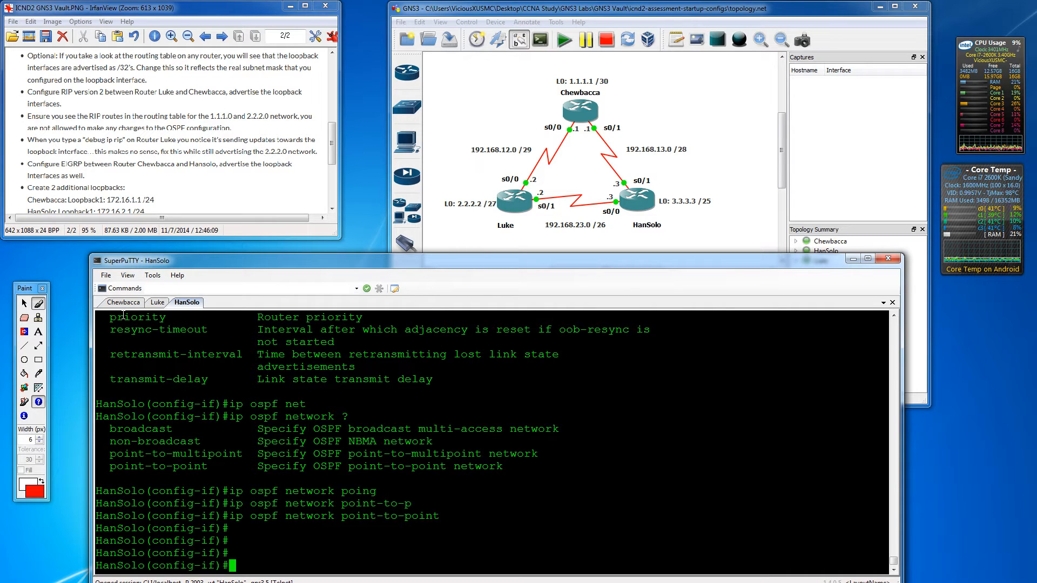
click(158, 303)
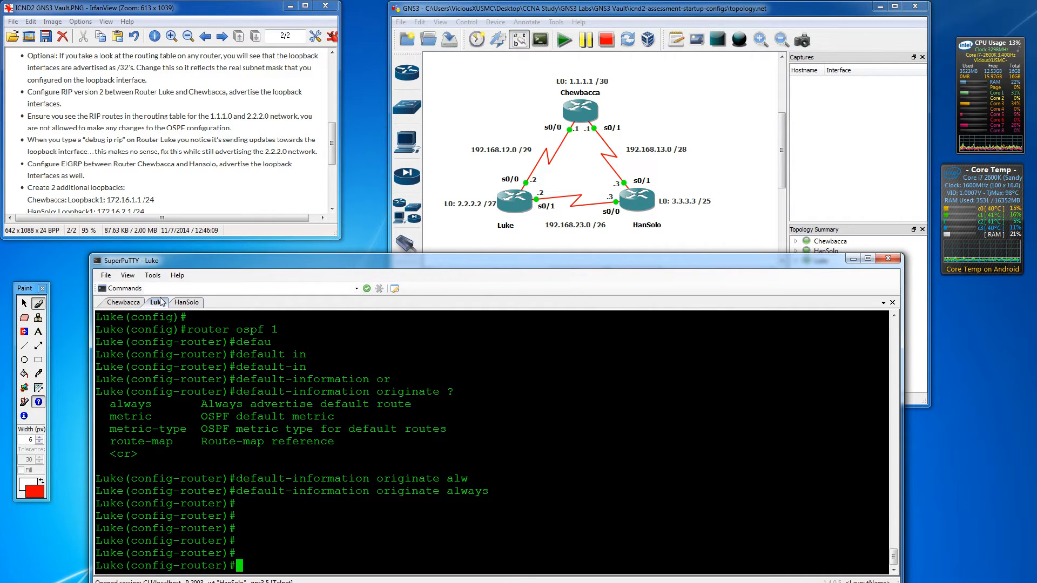
- Run 'do show ip route' on Luke and highlight the /24 mask on 2.0.0.0
text(do show ip route)
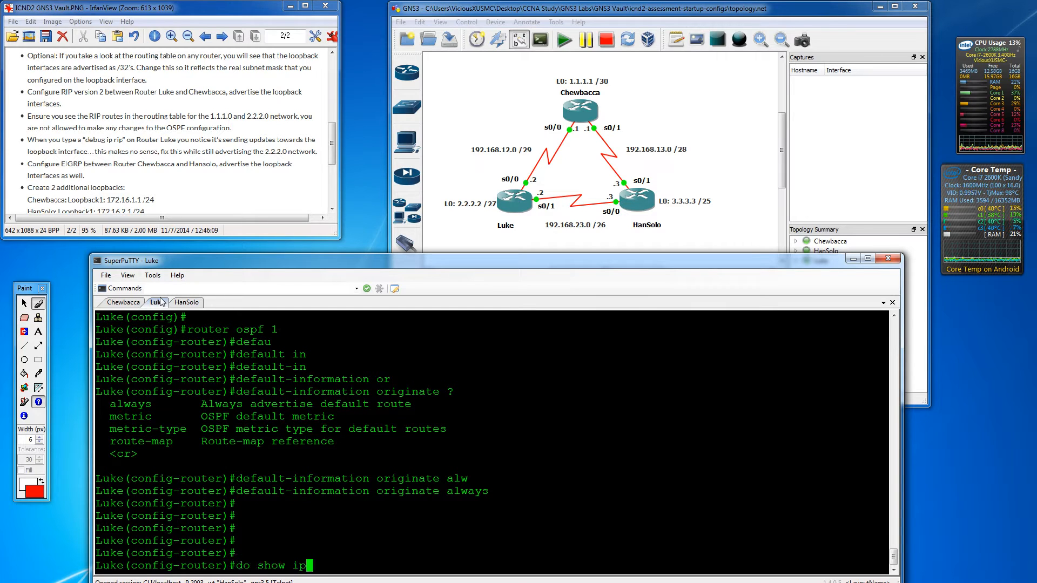
key(Return)
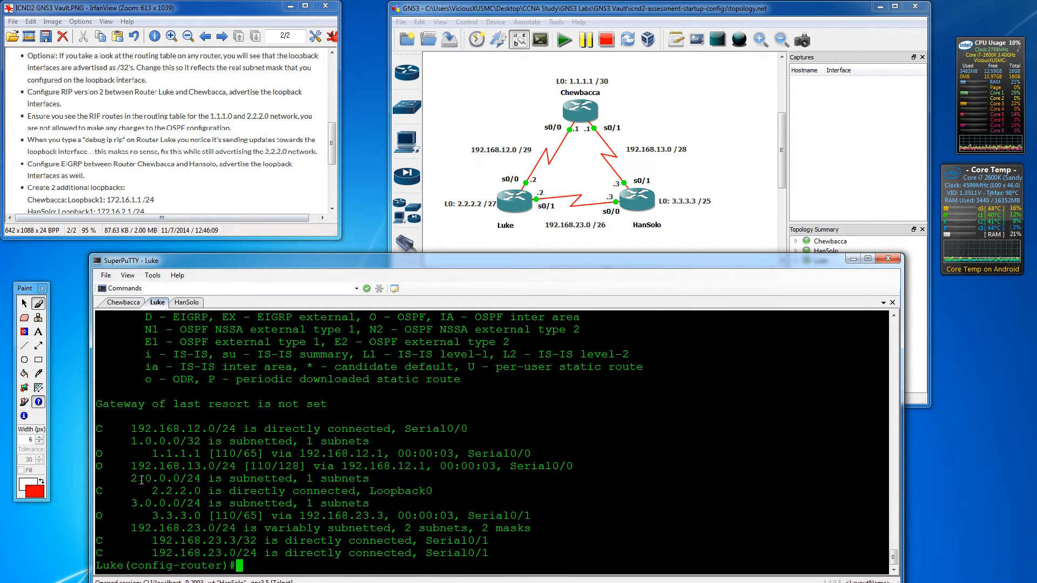
drag(186, 478, 200, 479)
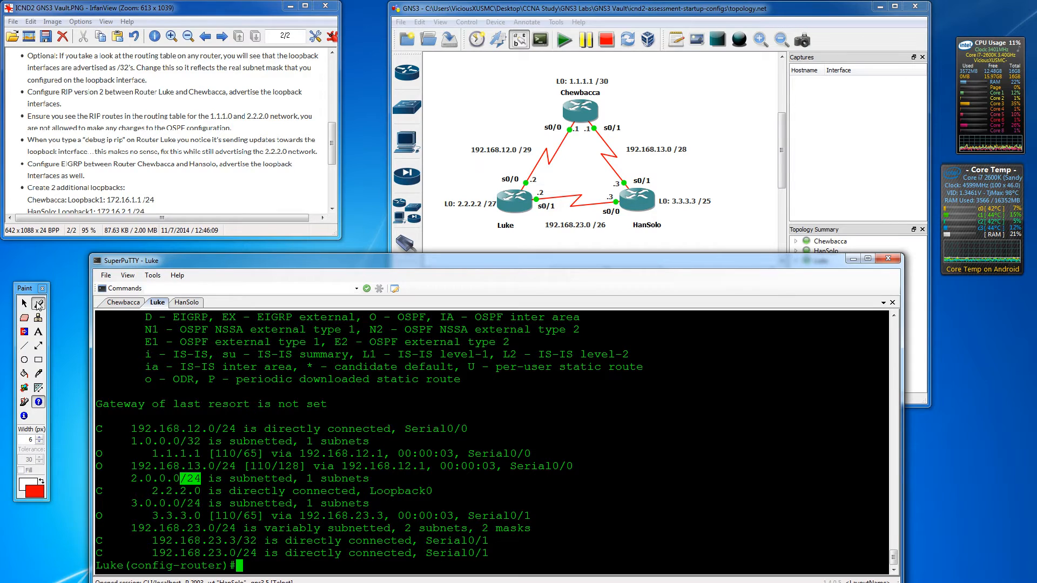
- Strike out the completed Optional task in the notes with the red pen
click(38, 304)
drag(8, 54, 126, 54)
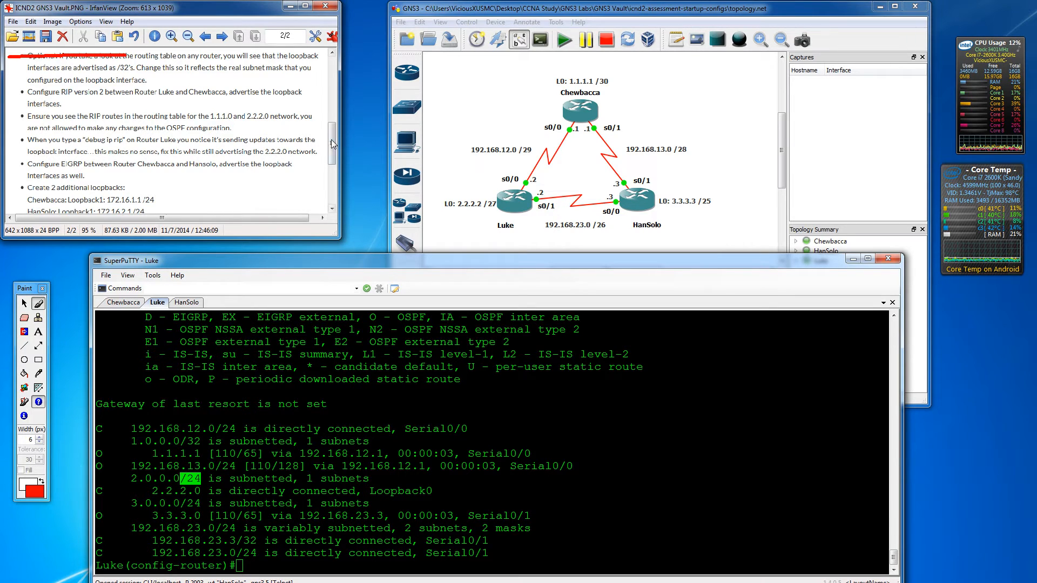
drag(330, 138, 331, 151)
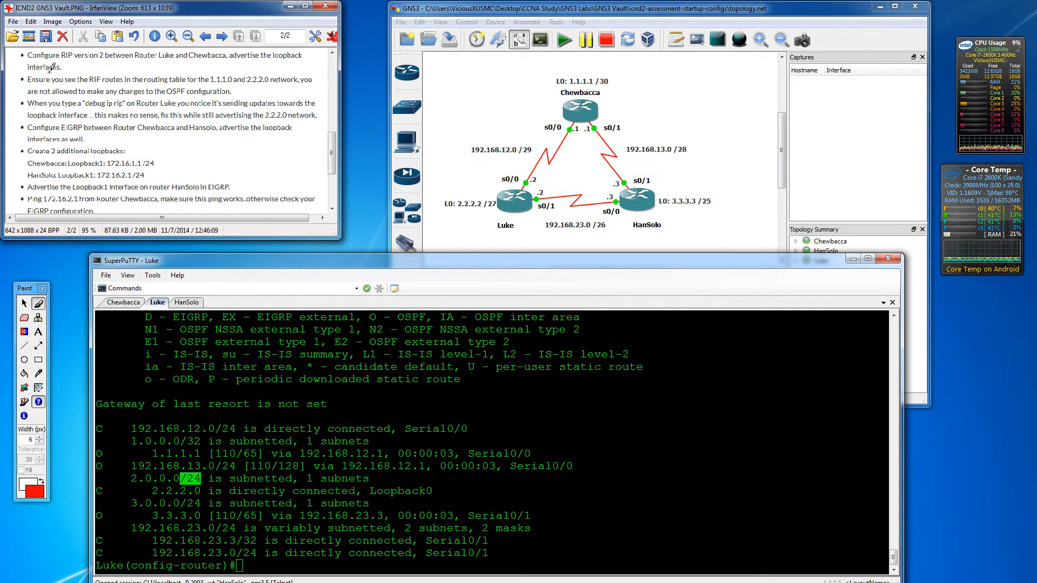
- Leave OSPF configuration on Luke, re-enter conf t and list interfaces with 'do show ip int brief'
click(159, 304)
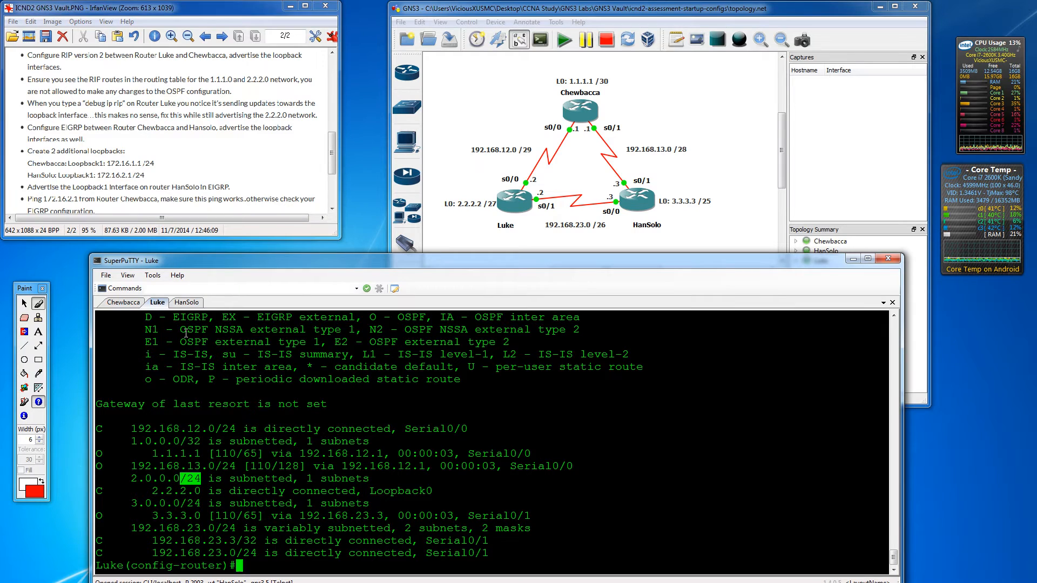
key(ctrl+z)
key(Return)
key(Return)
key(Return)
key(Return)
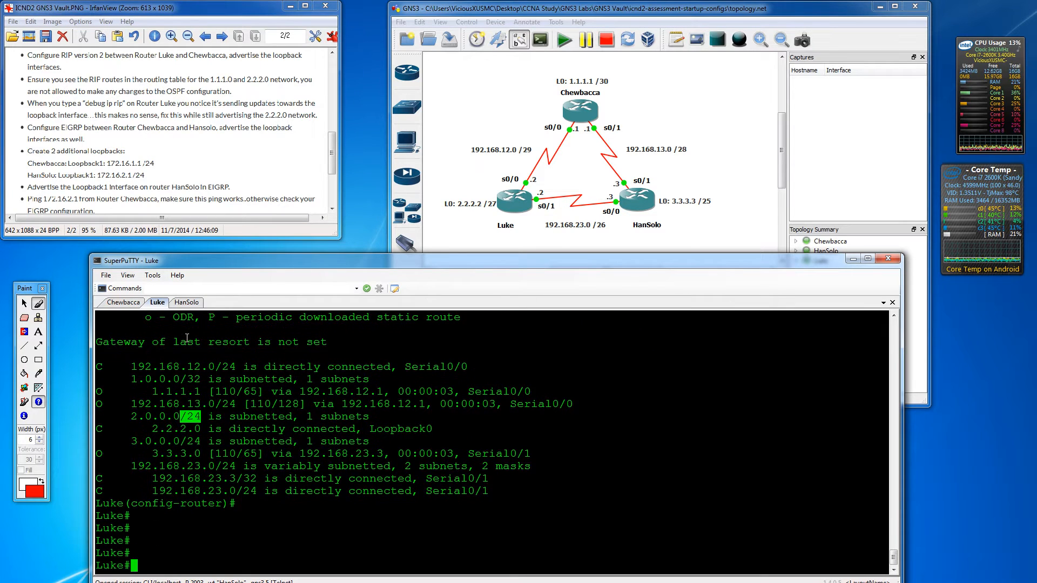
text(conf t)
key(Return)
key(Return)
key(Return)
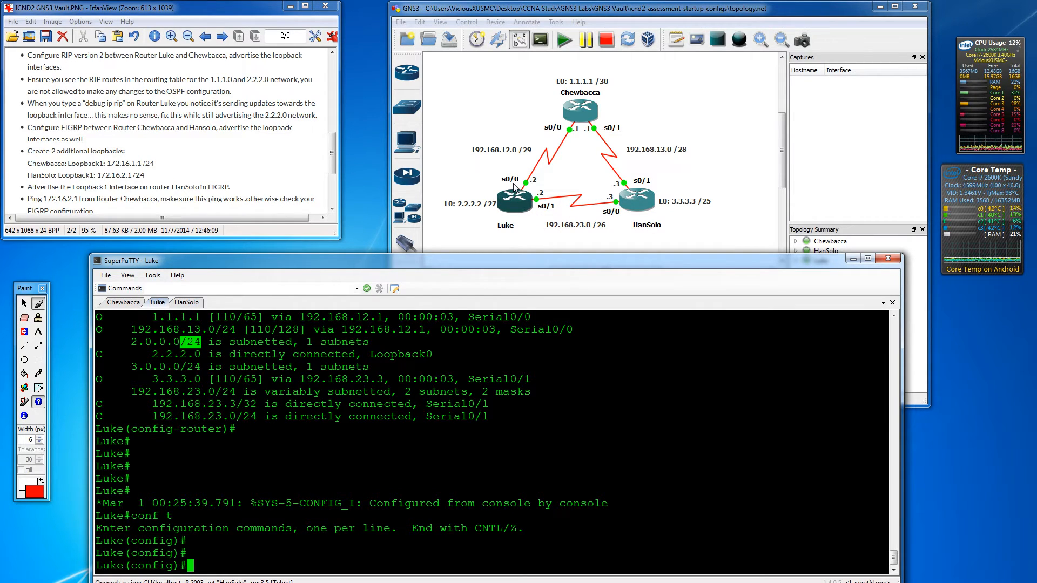
text(do show)
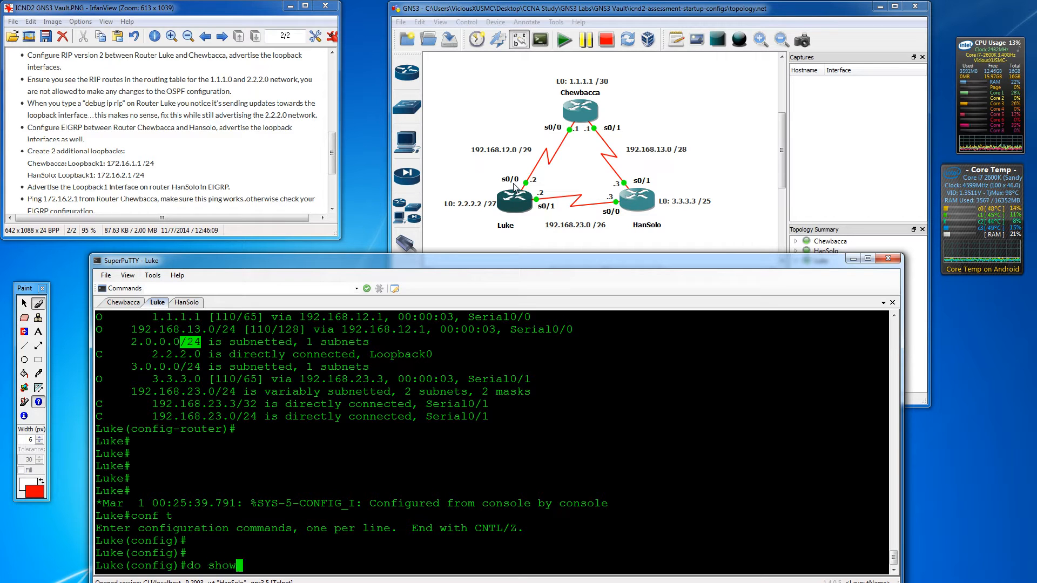
text( ip int brief)
key(Return)
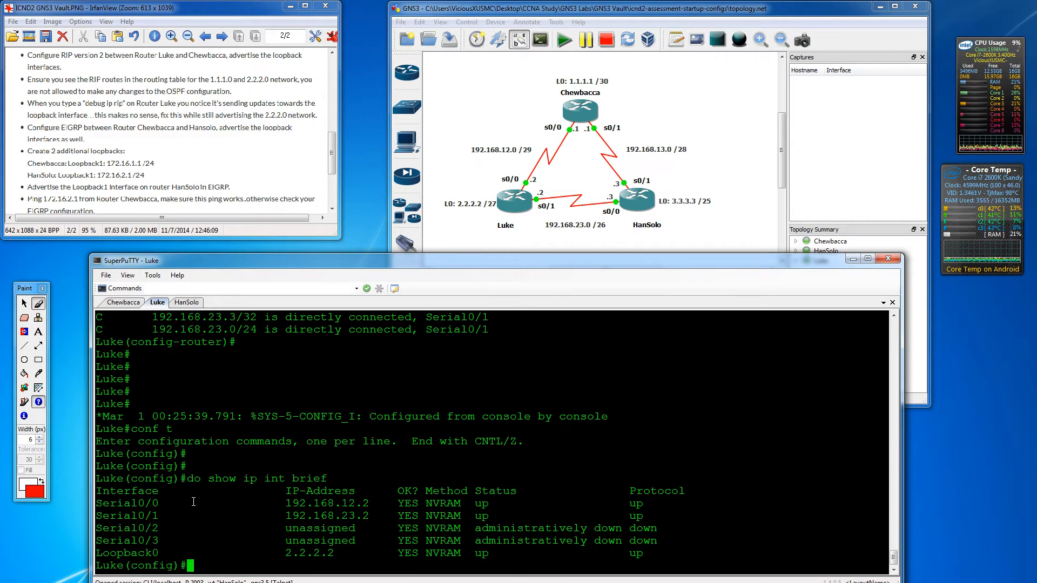
- Configure router rip version 2, no auto-summary, networks 192.168.12.0 and 2.2.2.0, then exit
text(router rip)
key(Return)
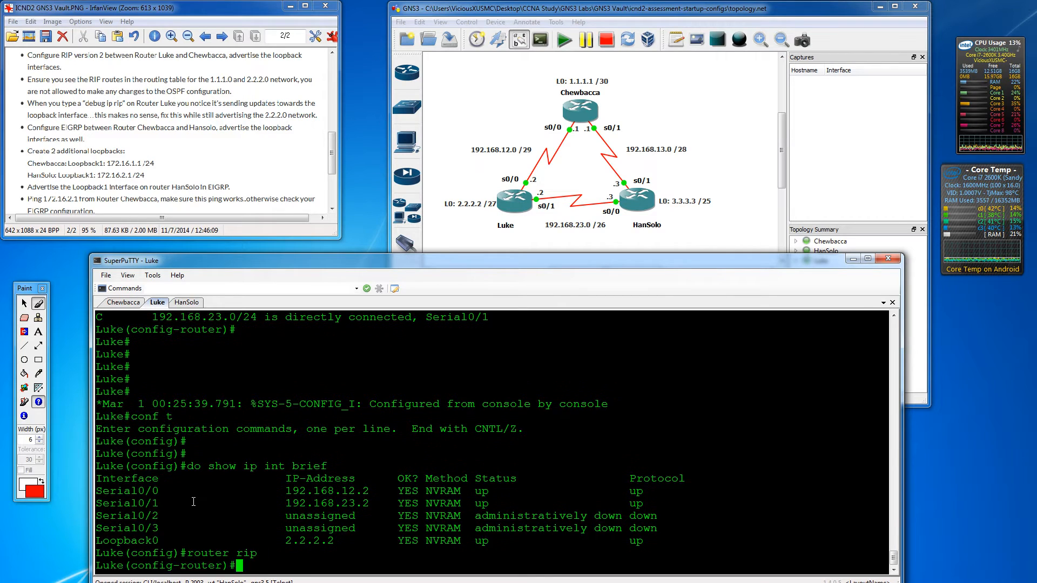
text(version 2)
key(Return)
text(no au)
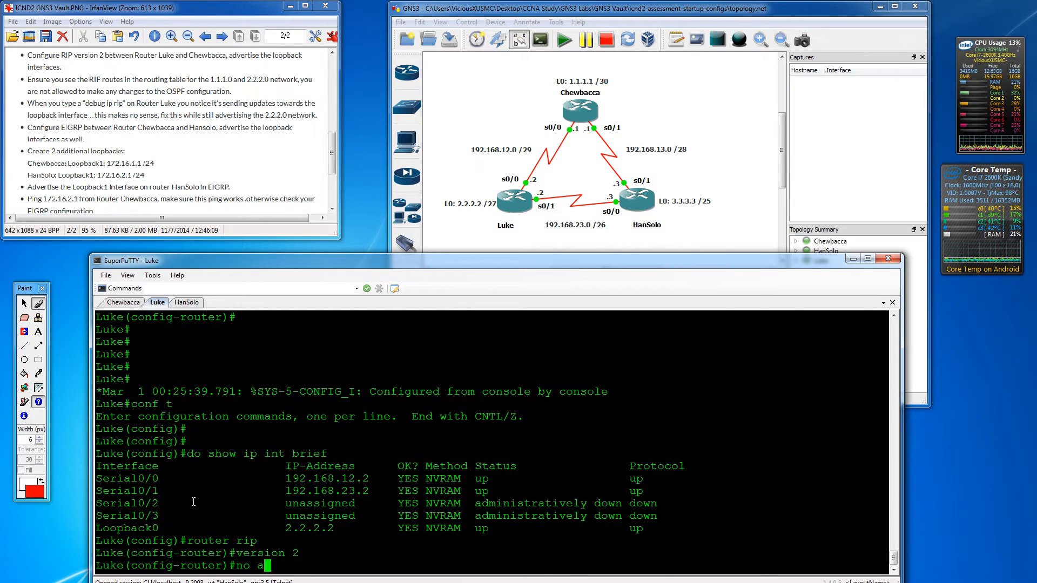
key(Return)
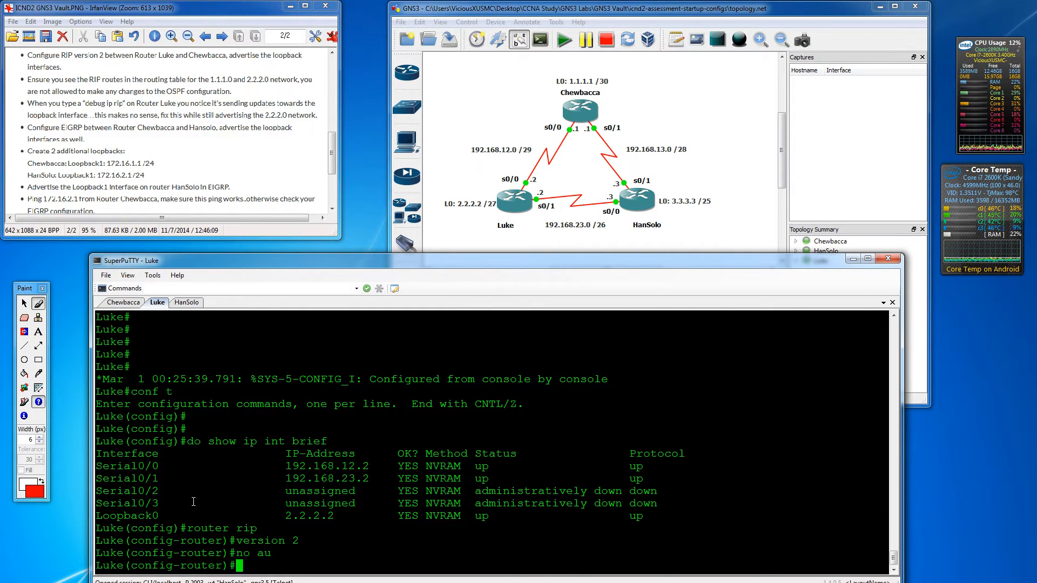
text(networ)
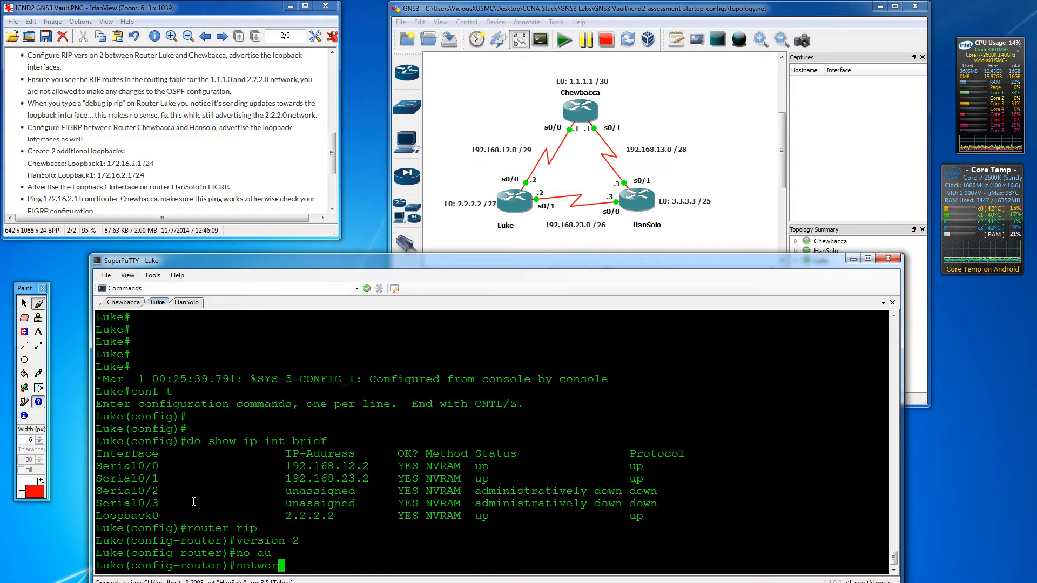
text(k 192.168.12.)
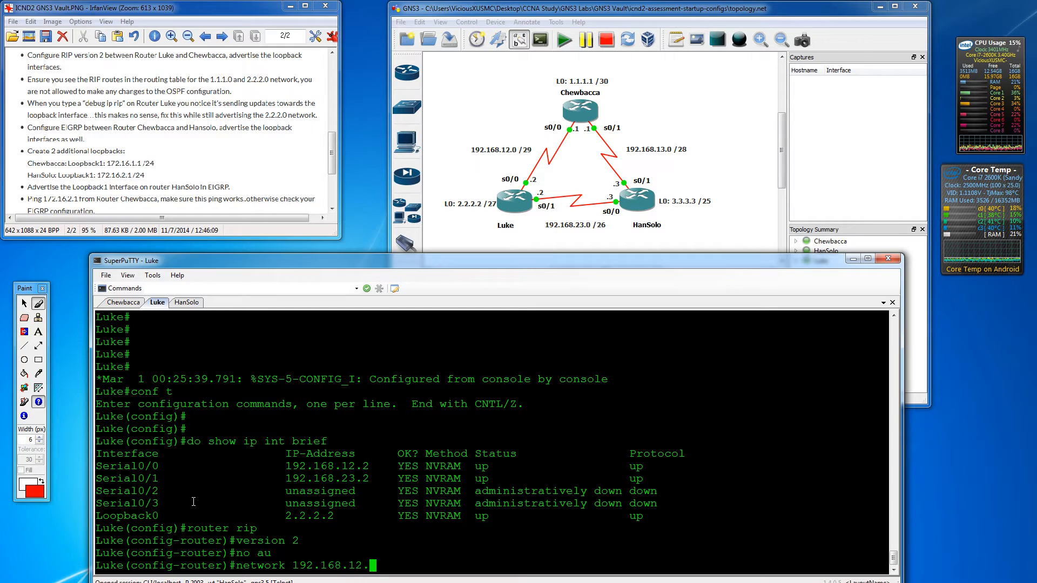
text(0)
key(Return)
text(2)
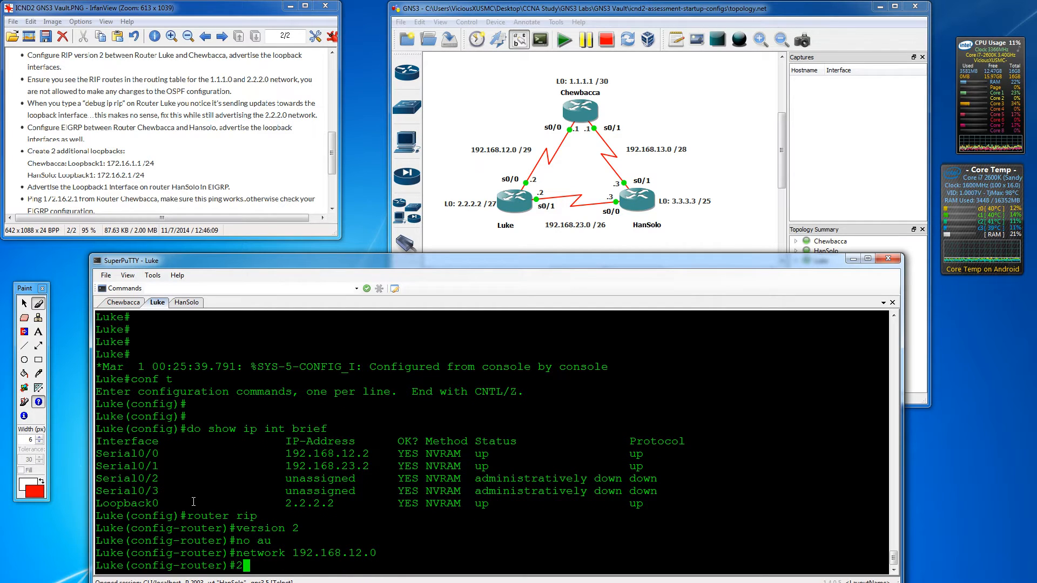
key(BackSpace)
text(network 2.2.2)
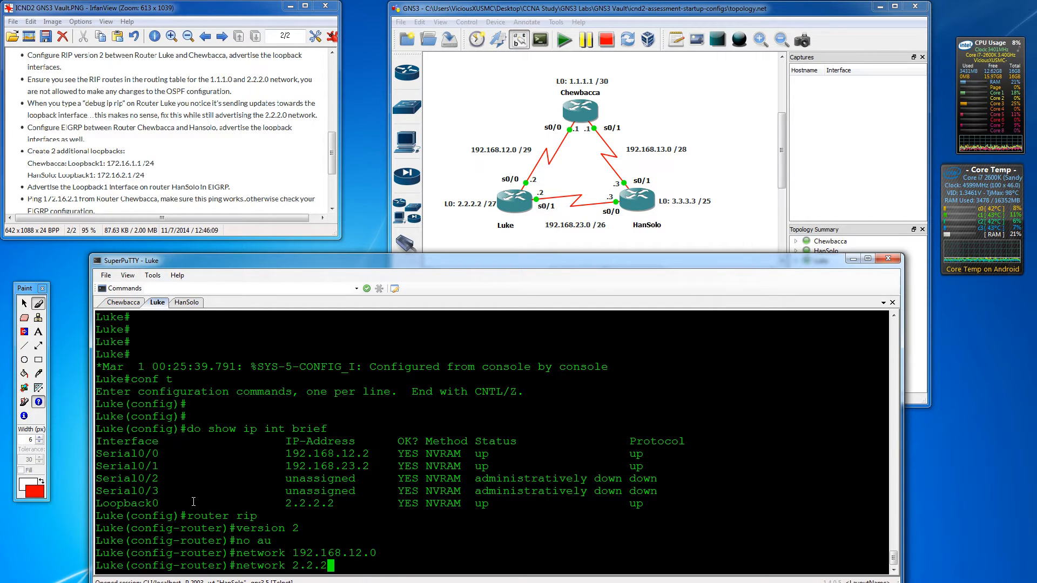
text(.0)
key(Return)
text(ex)
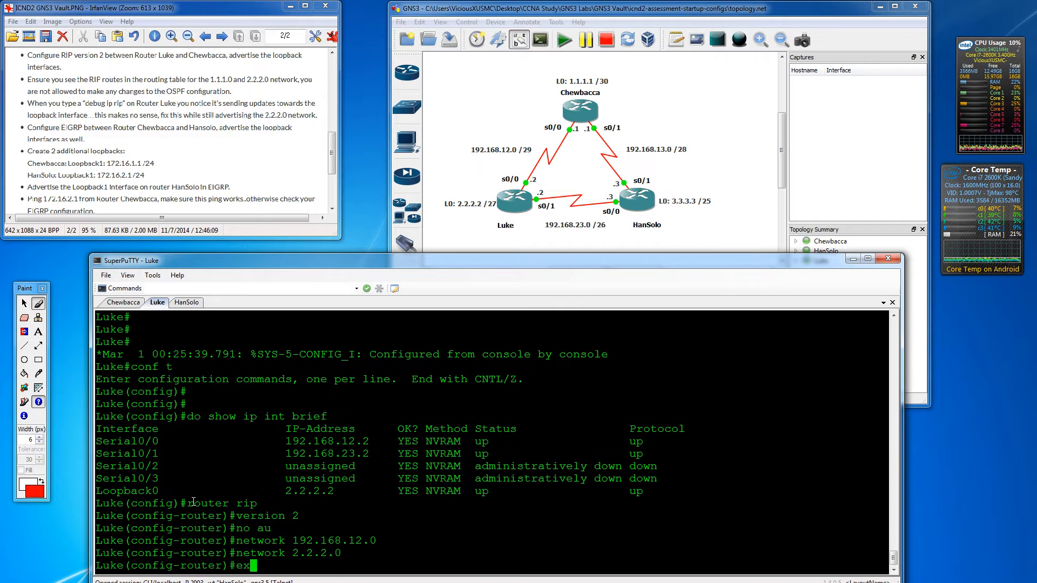
text(it)
key(Return)
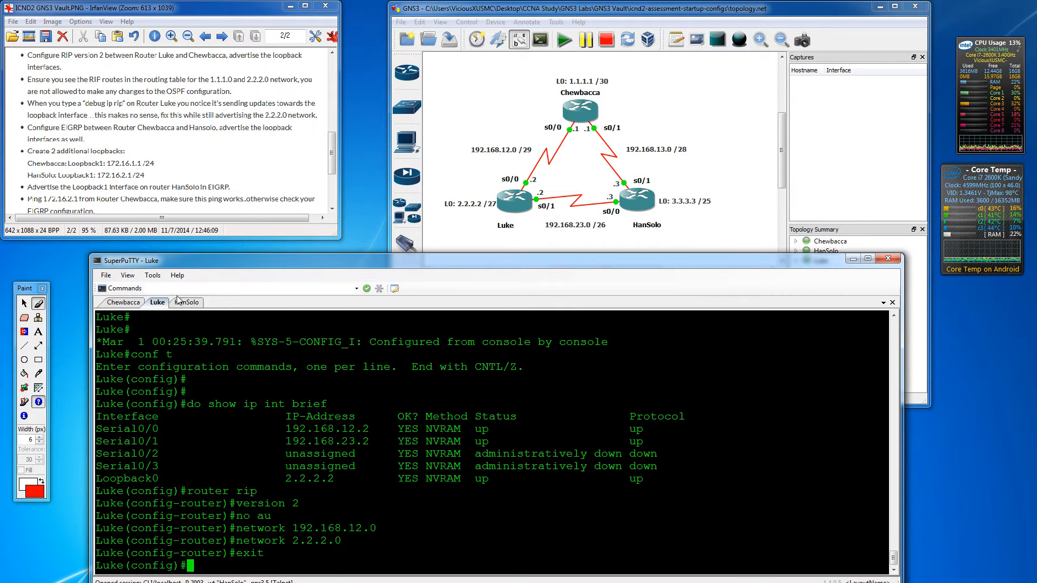
- On Chewbacca's console, list its interfaces and addresses with 'do show ip int brief'
click(121, 304)
key(Return)
key(Return)
key(Return)
text(d)
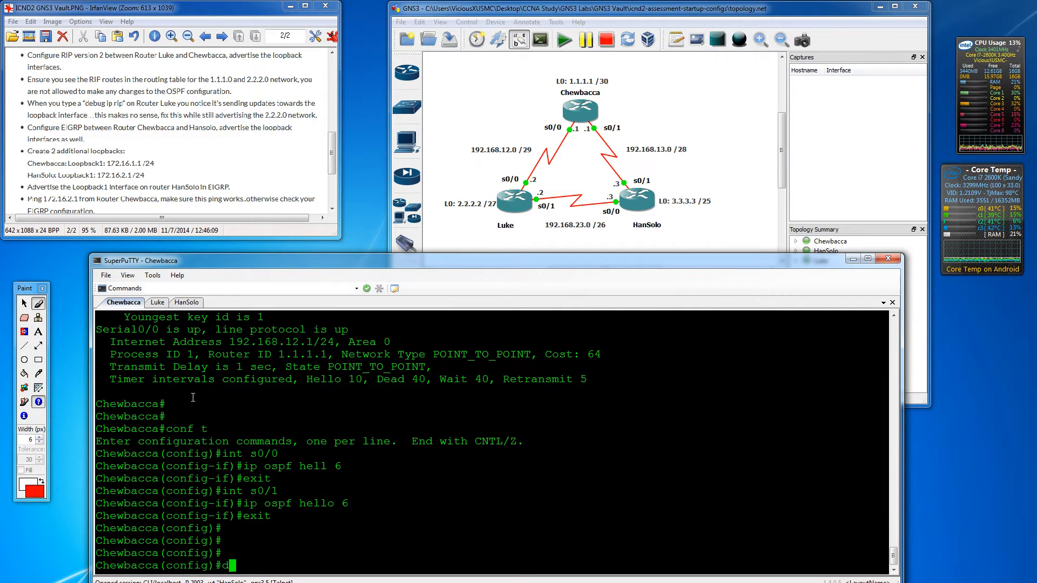
text(o show ip int brief)
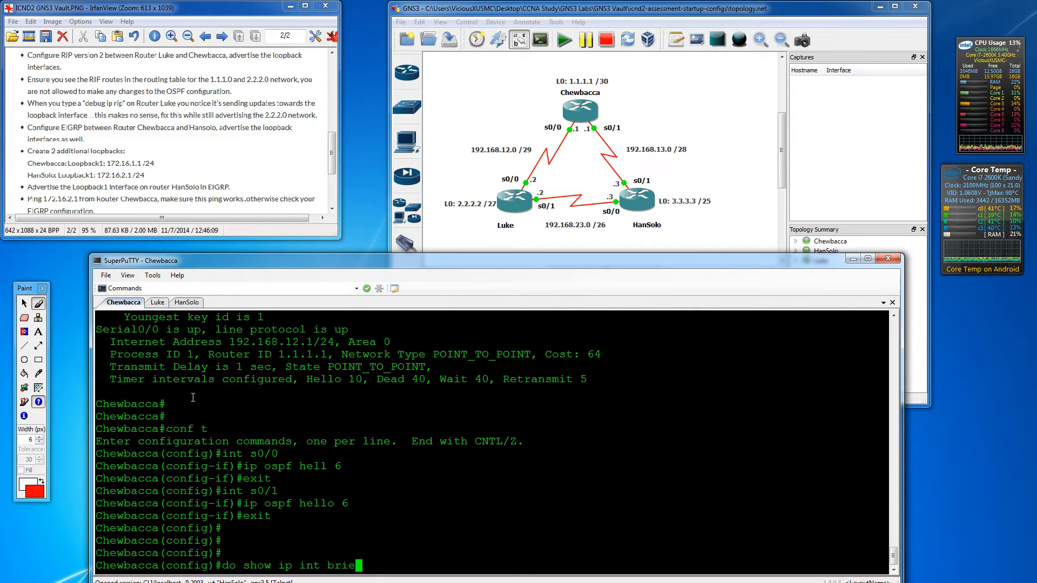
key(Return)
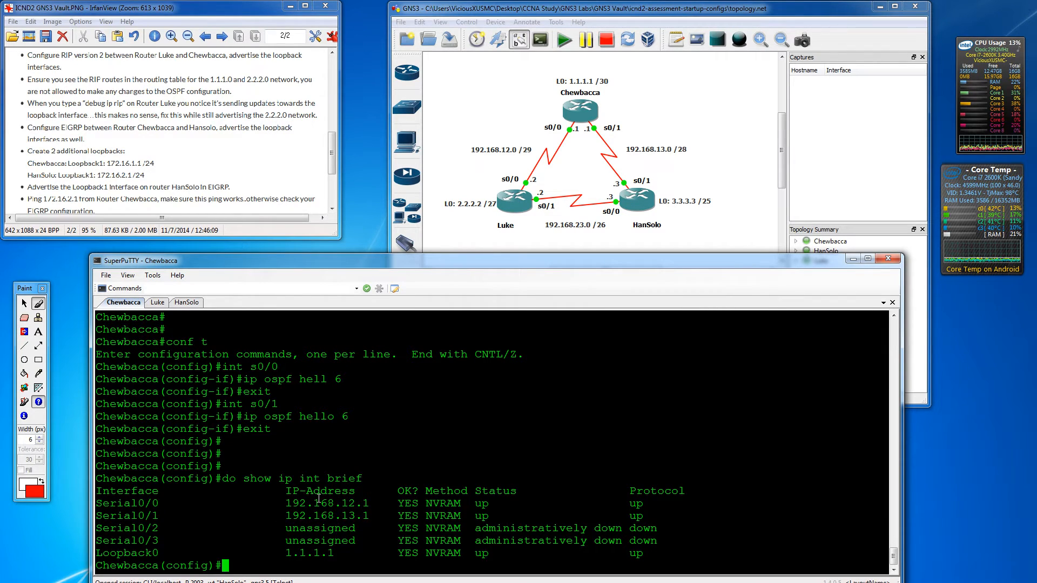
- Enable RIP version 2 without auto-summary, advertising networks 192.168.12.0 and 1.1.1.0
text(router rip)
key(Return)
text(versi)
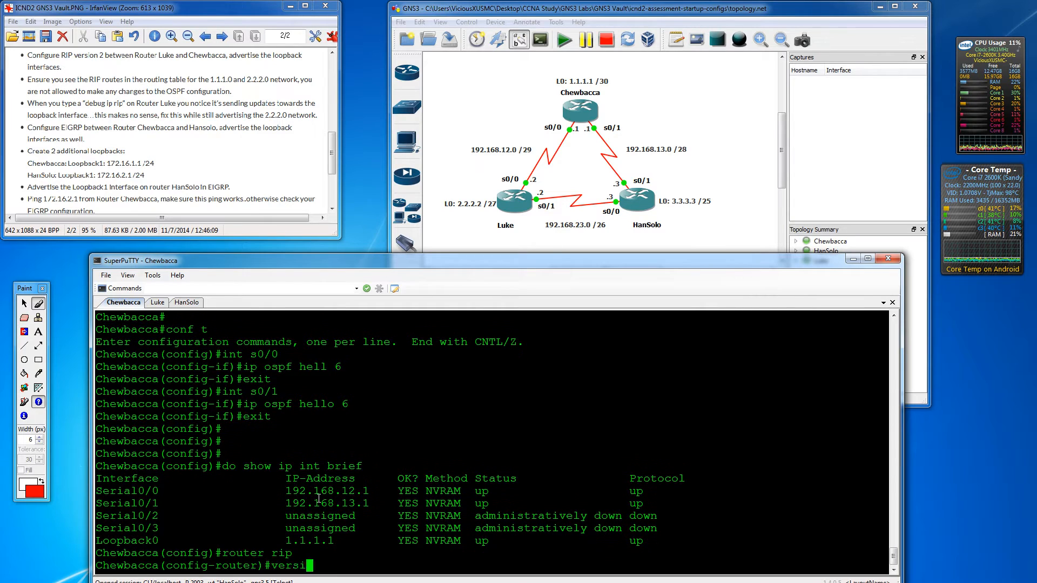
text(on 2)
key(Return)
text(no auto)
key(Return)
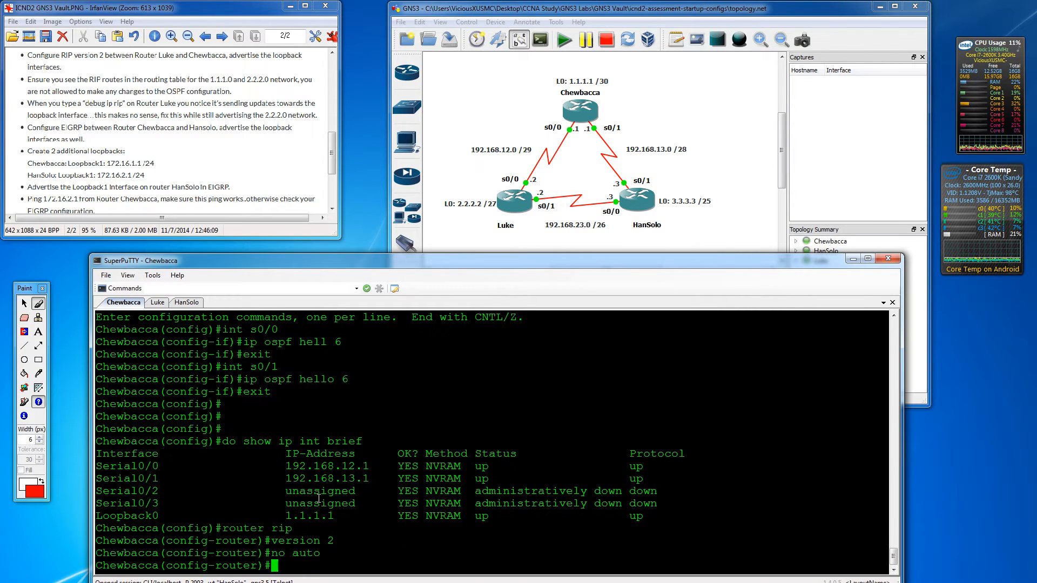
text(network)
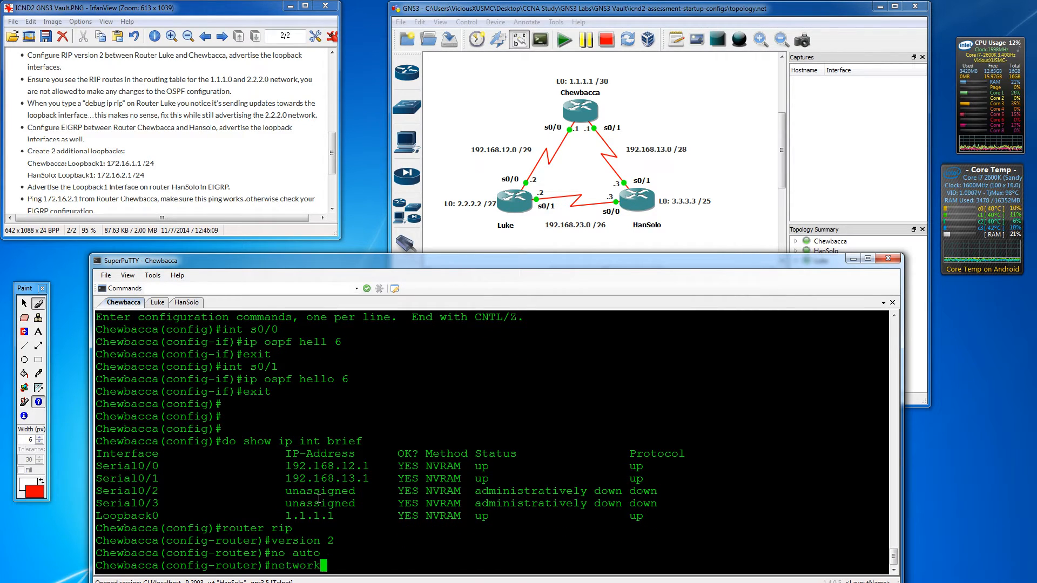
text( 192.168.12.)
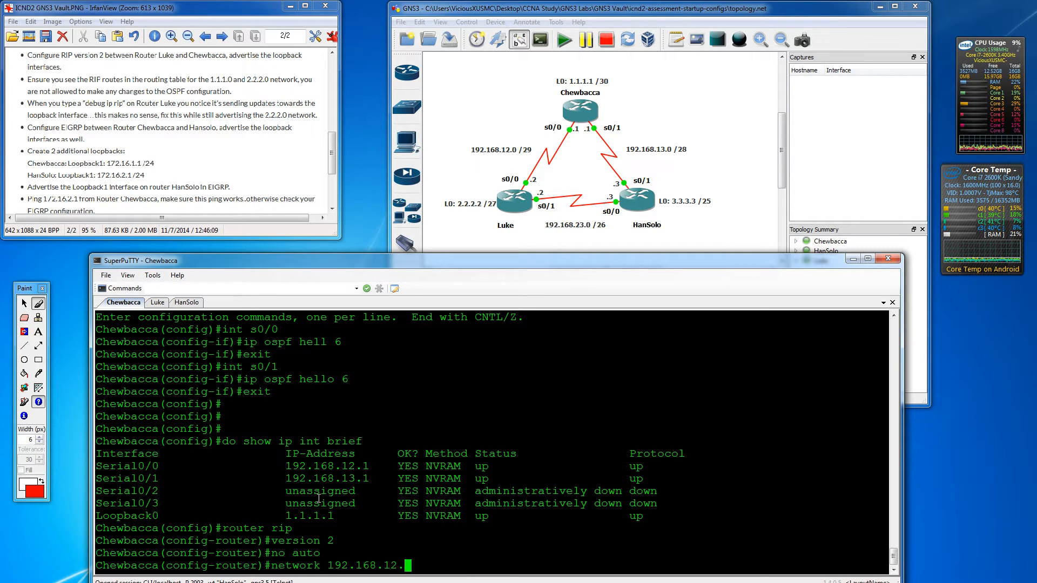
text(0)
key(Return)
text(network 1.1.1)
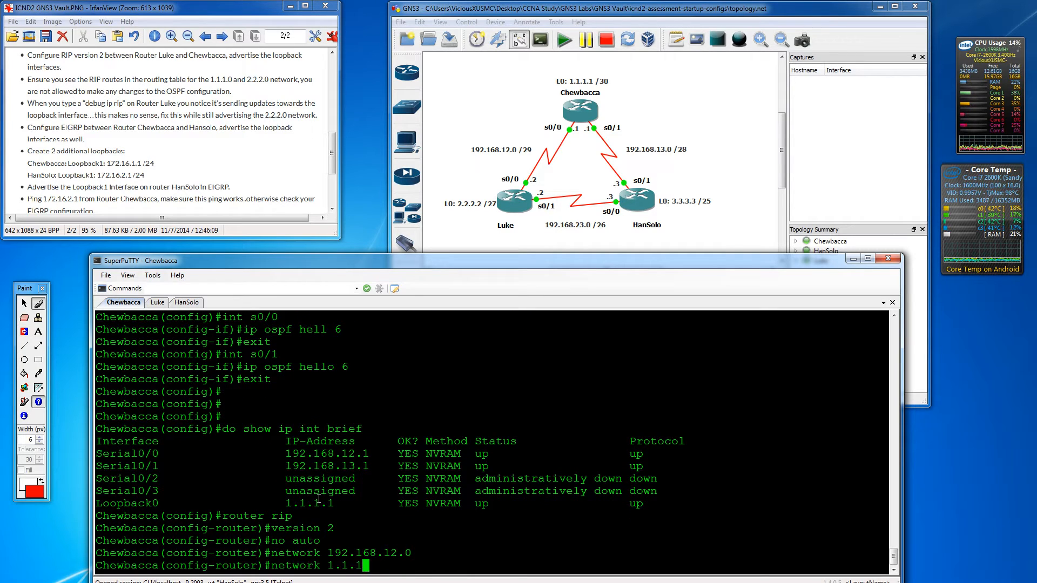
text(.0)
key(Return)
text(exit)
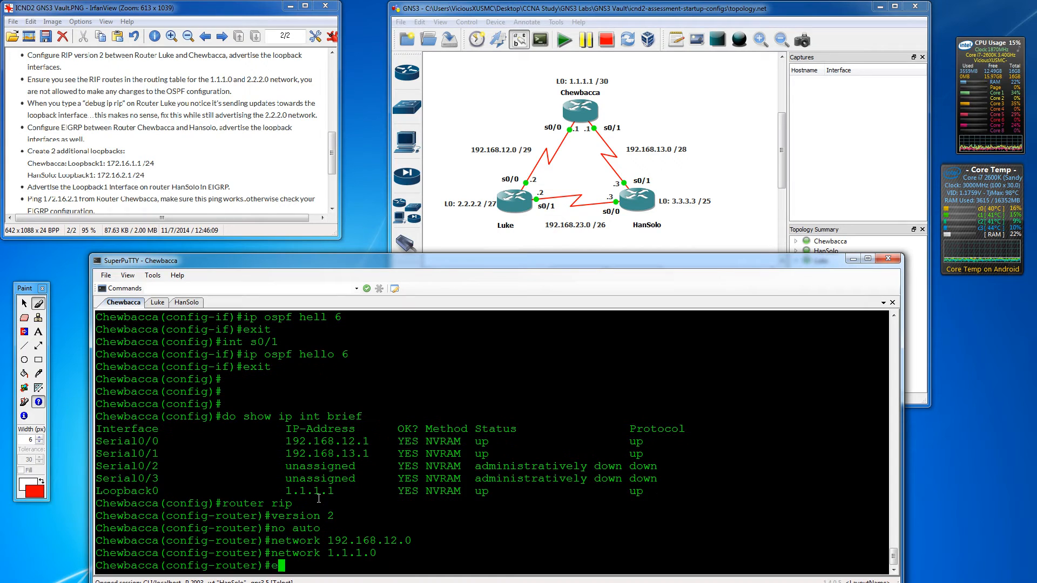
key(Return)
key(Return)
- Display Chewbacca's routing protocol details with 'do show ip pro'
text(do show ip)
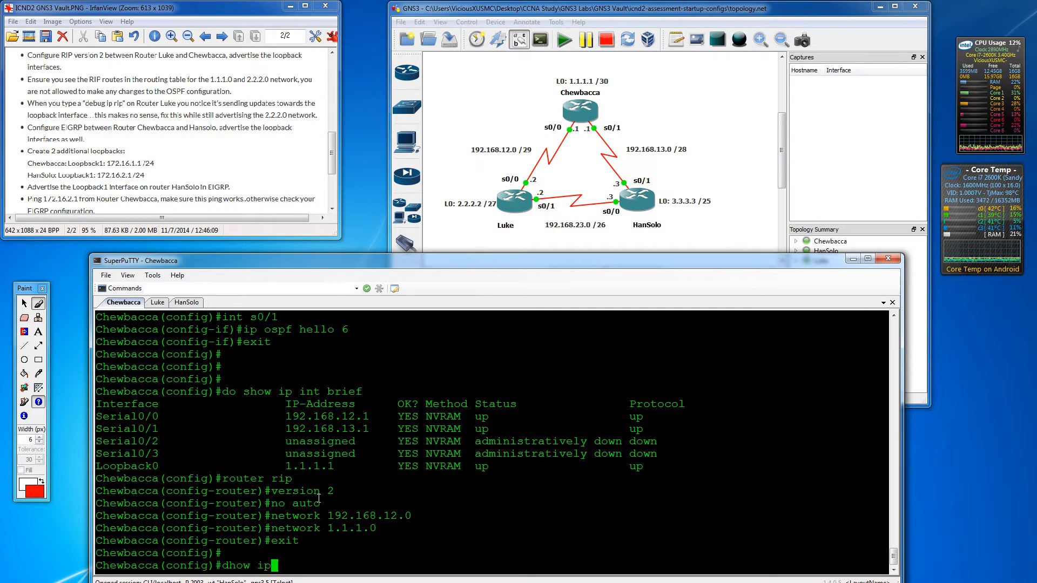
key(BackSpace)
key(BackSpace)
key(BackSpace)
key(BackSpace)
key(BackSpace)
key(BackSpace)
key(BackSpace)
text(do show ip pro)
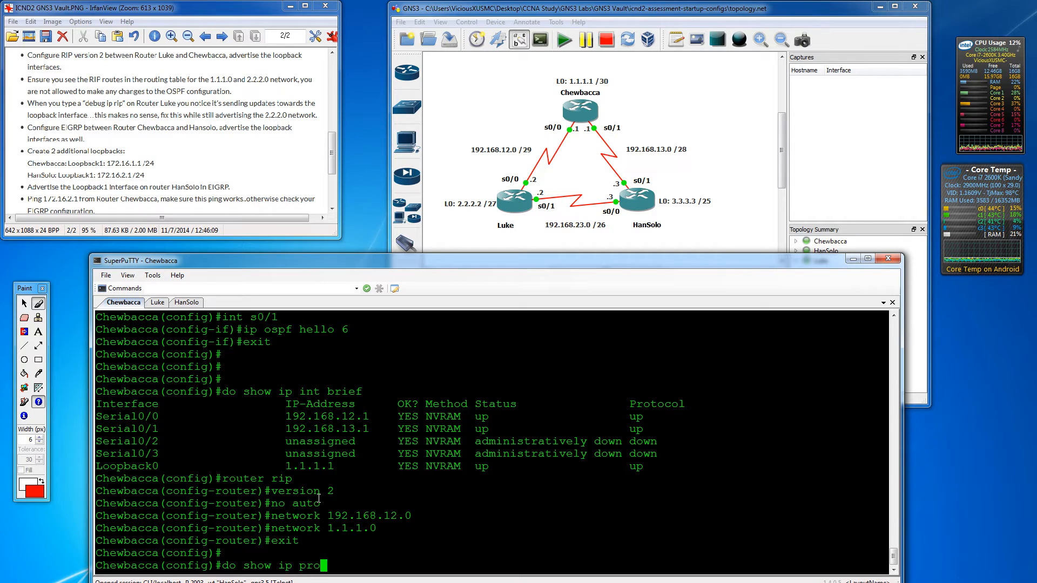
key(Return)
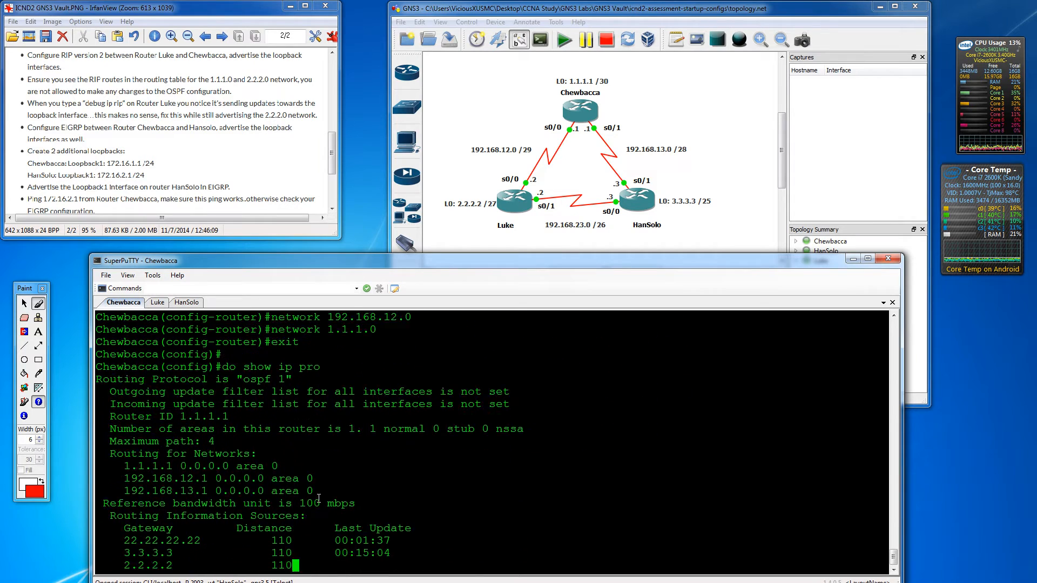
- Page the protocol output to the RIP section showing version 2 on Serial0/0 and Loopback0
scroll(290, 453, up, 3)
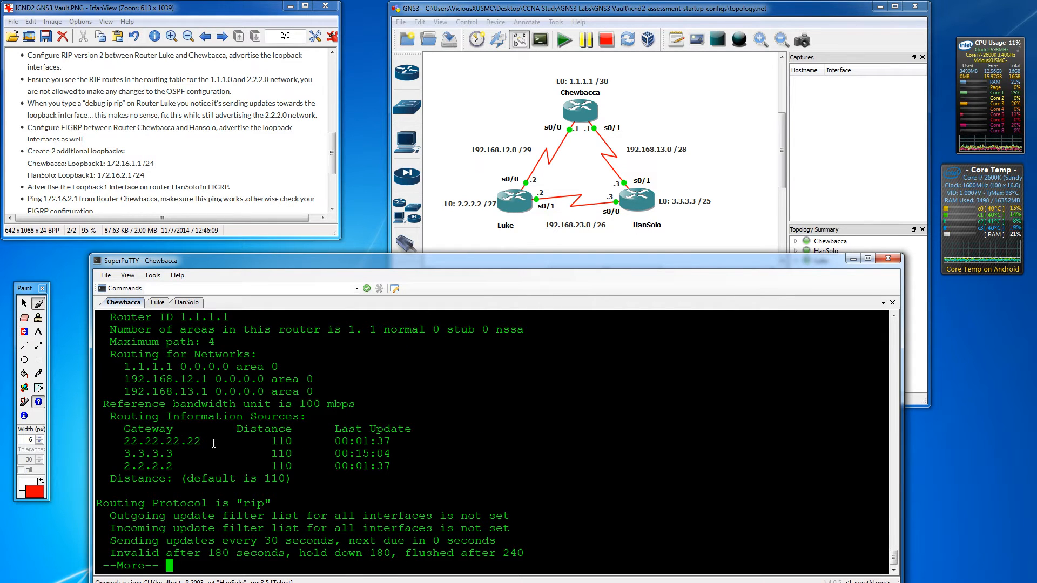
key(Return)
key(Return)
key(Return)
key(Return)
key(Return)
key(Return)
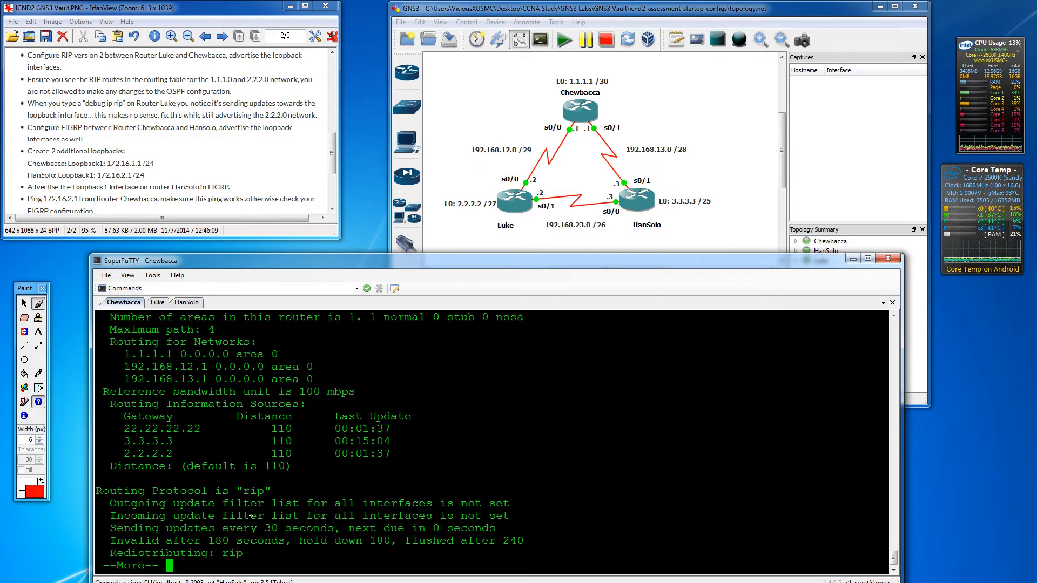
key(Return)
key(Return)
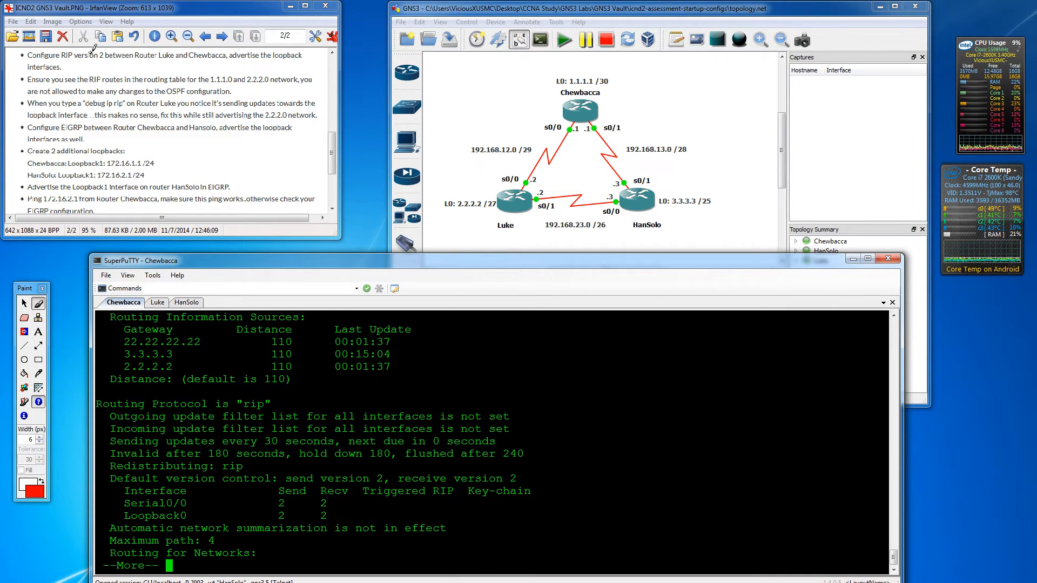
- Mark the RIP version 2 task in red, then return Chewbacca's terminal to the prompt
click(38, 304)
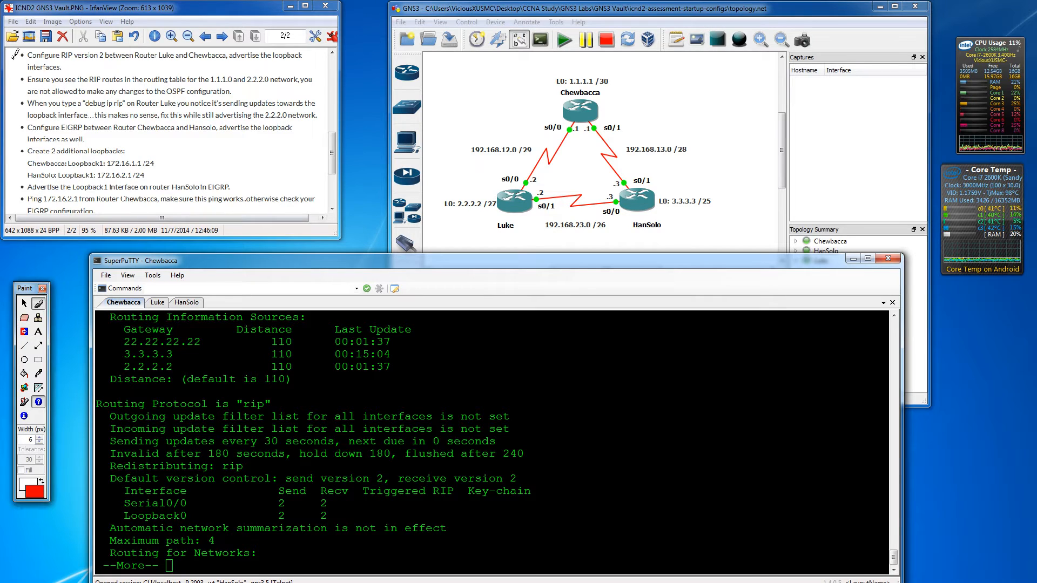
drag(10, 55, 186, 55)
drag(333, 141, 332, 147)
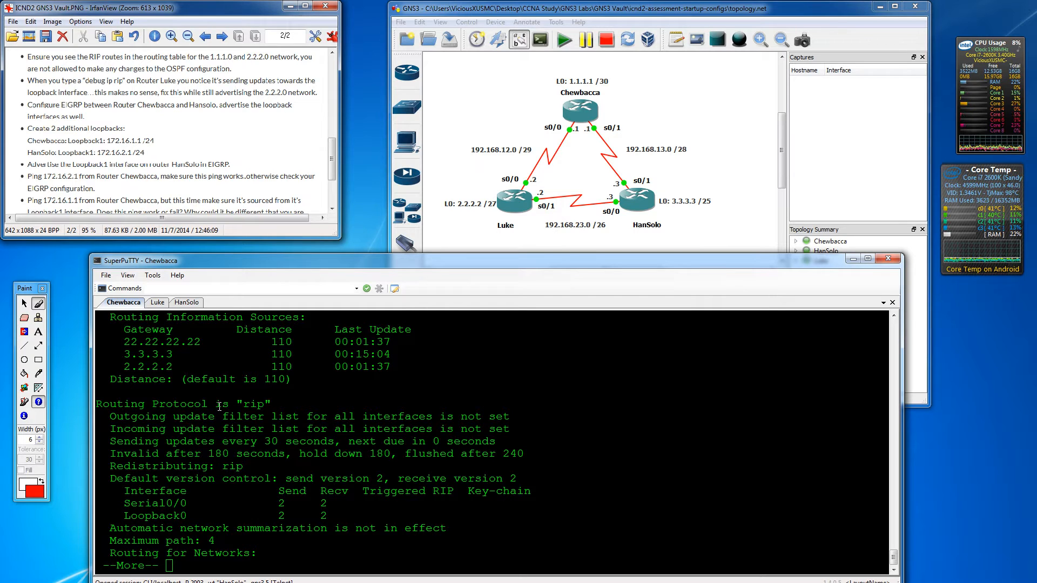
key(Return)
key(Return)
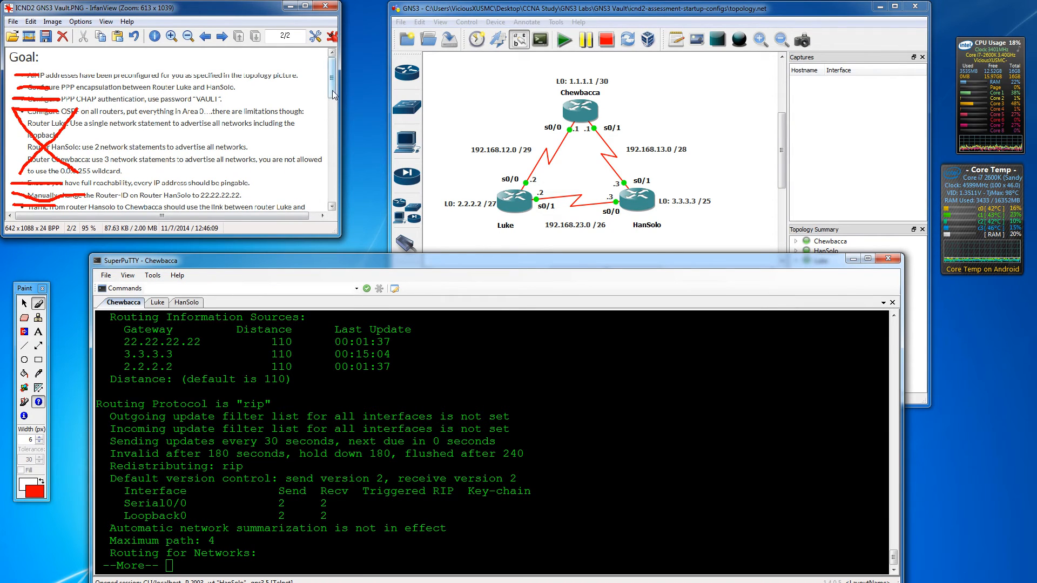
drag(332, 90, 330, 170)
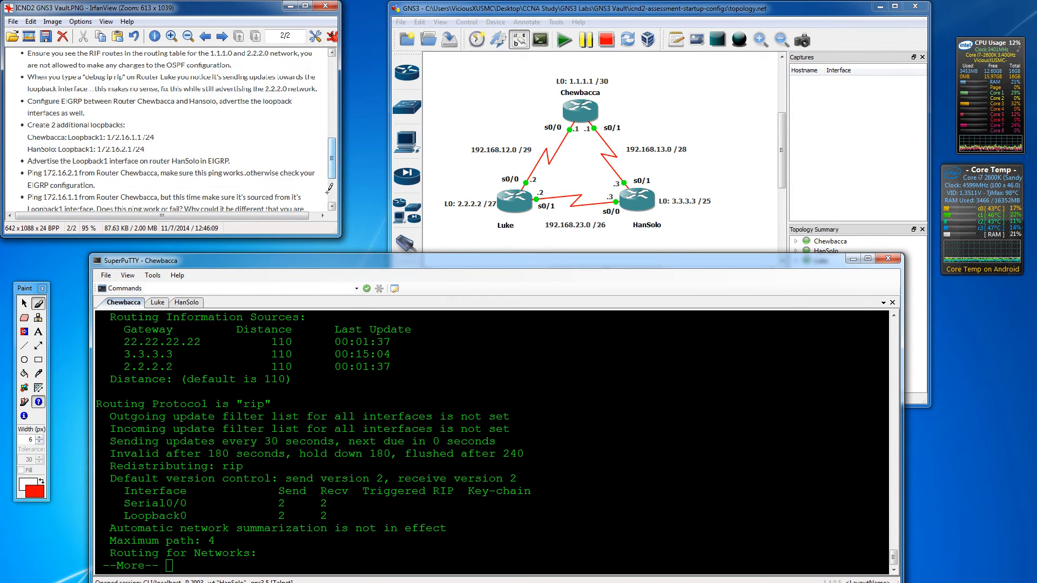
click(274, 441)
key(Return)
key(Return)
key(Return)
key(Return)
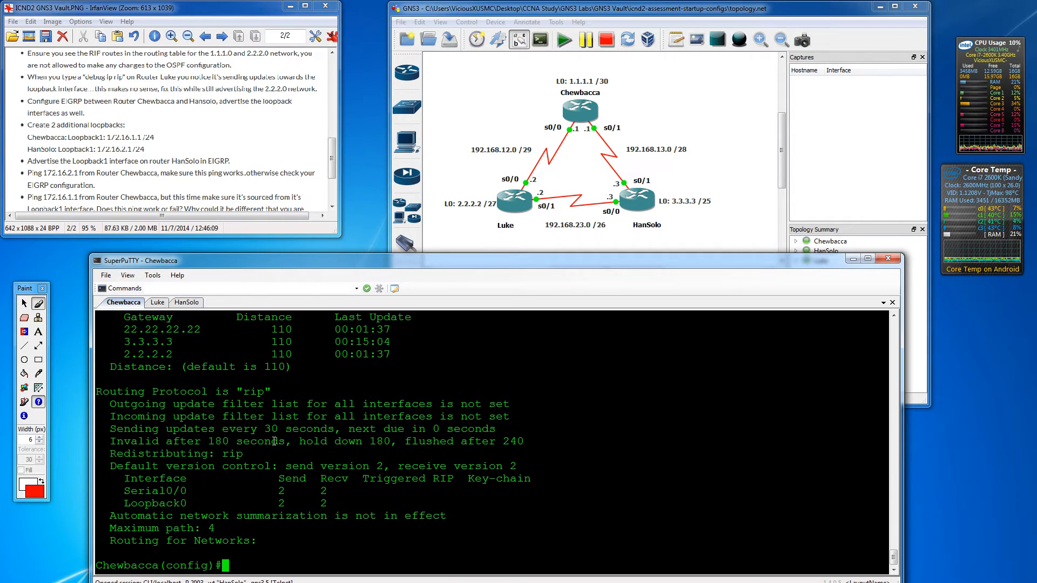
- Display Chewbacca's routing table with 'do show ip route' and highlight the RIP route 2.2.2.0/24
text(do show)
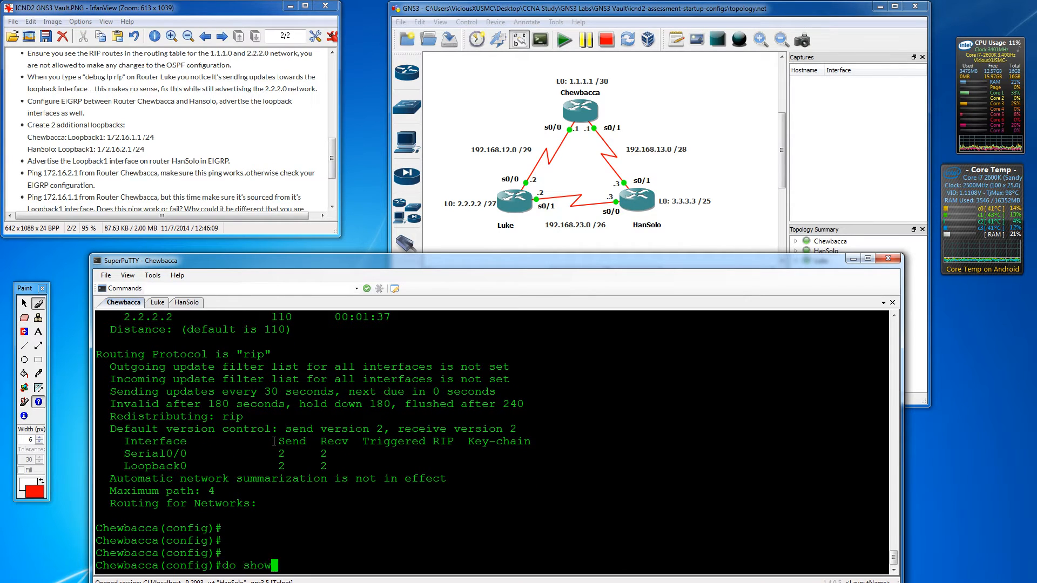
text( ip route)
key(Return)
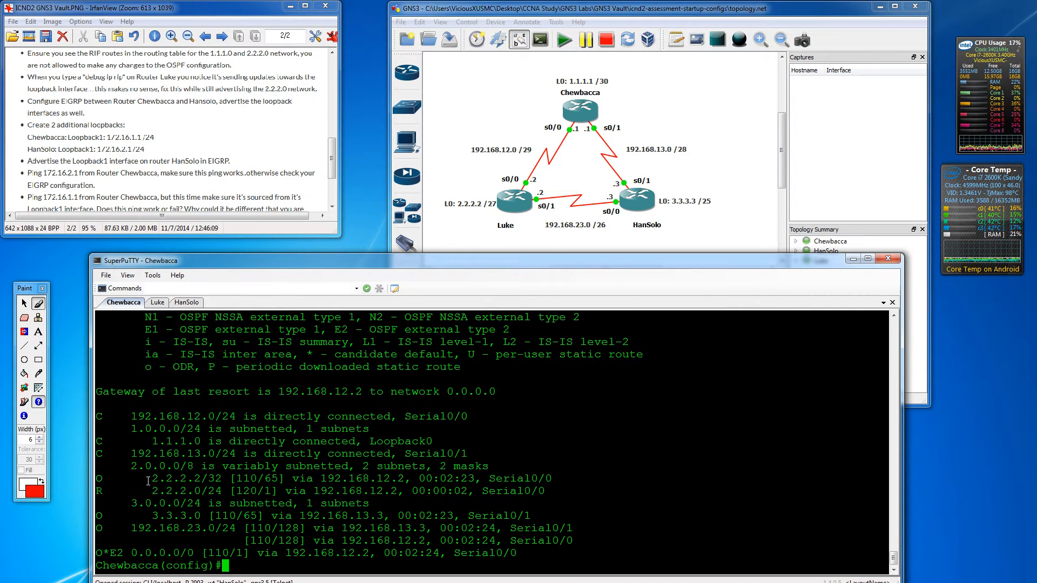
drag(148, 491, 559, 492)
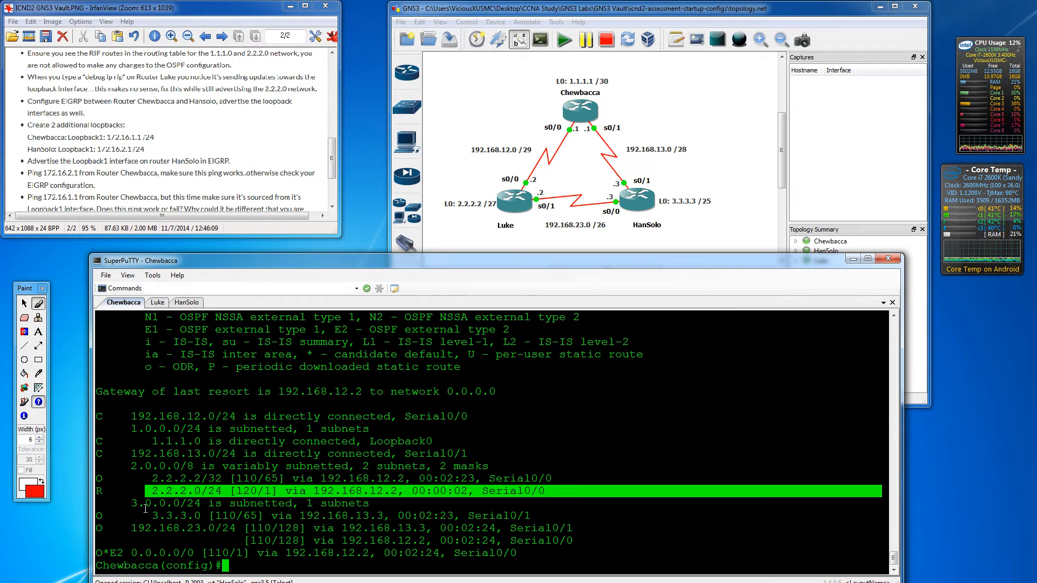
- Compare OSPF's 2.2.2.2/32 at distance 110 against RIP's 2.2.2.0/24 at distance 120
drag(231, 478, 254, 478)
click(259, 478)
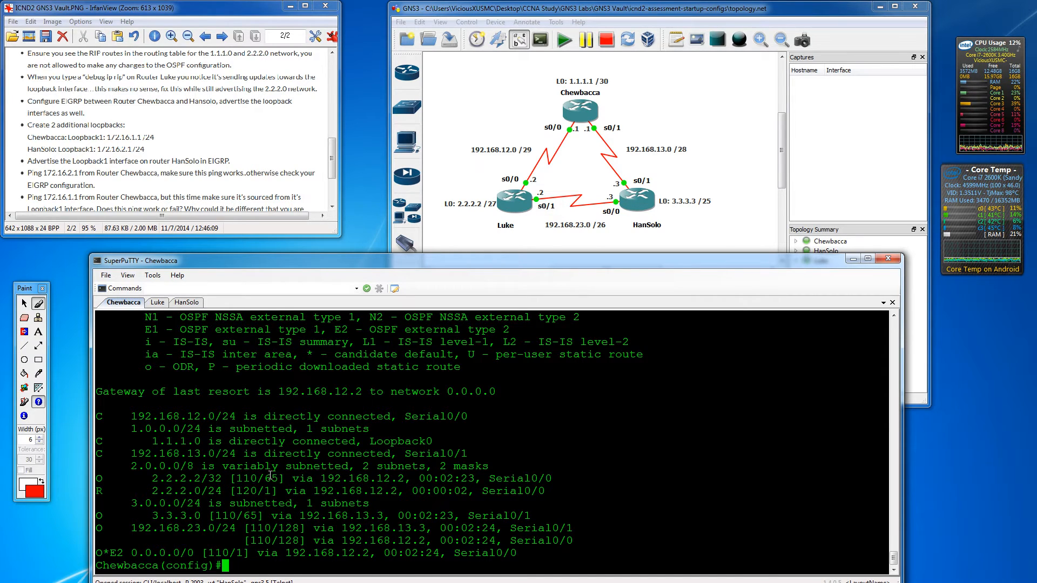
drag(239, 492, 257, 492)
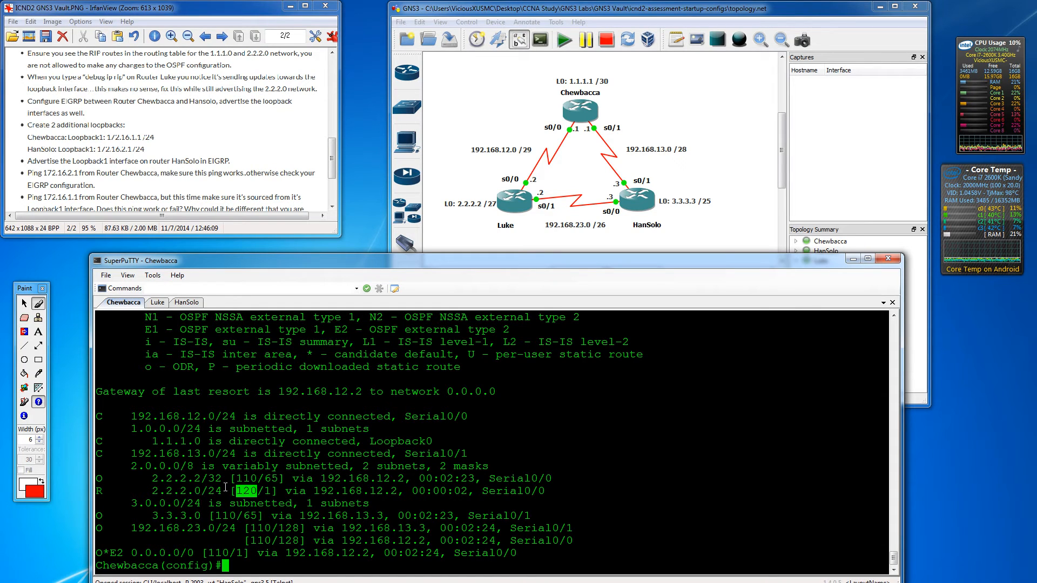
click(251, 479)
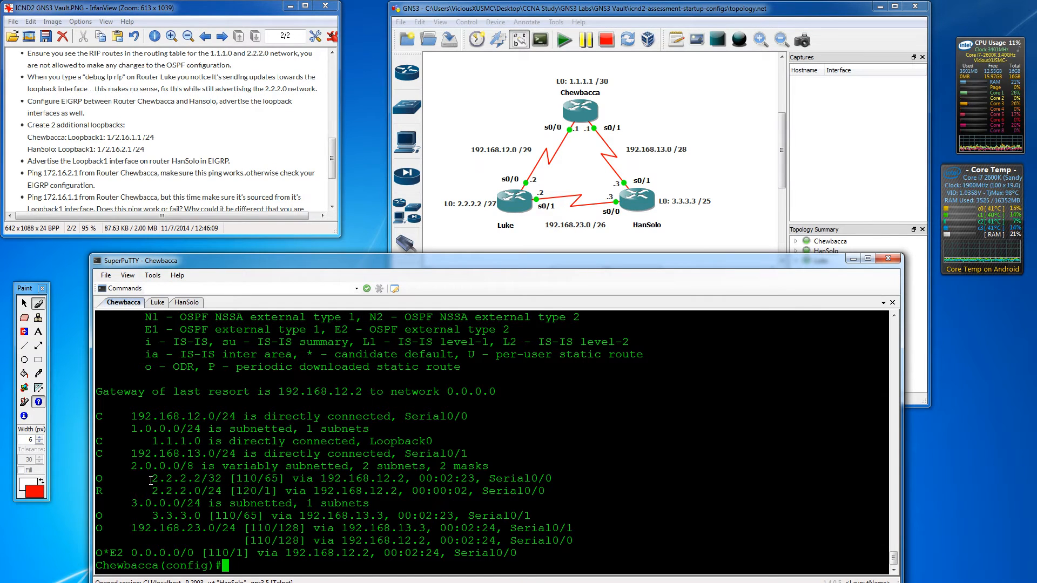
drag(152, 479, 291, 479)
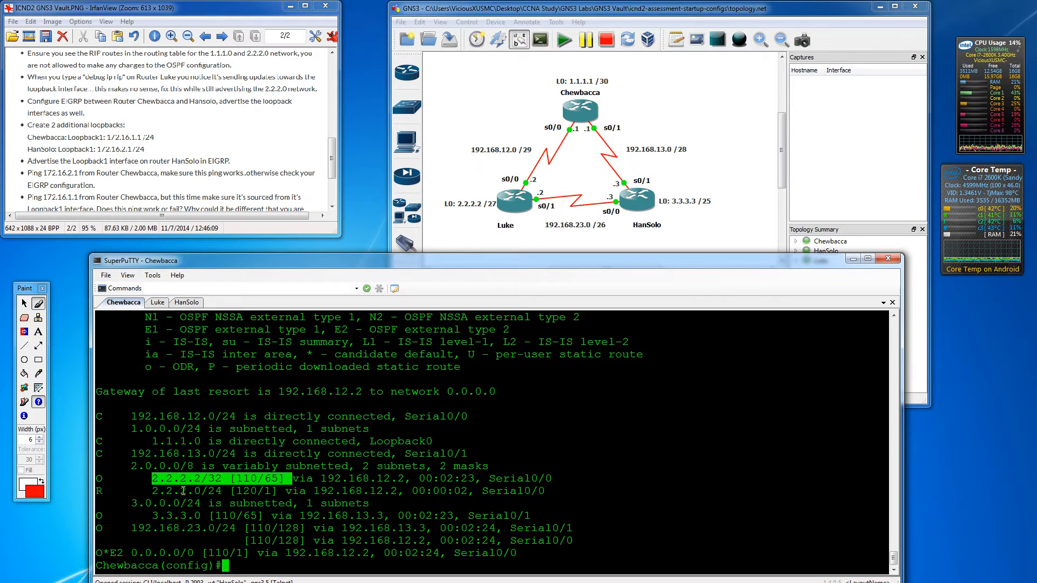
click(251, 492)
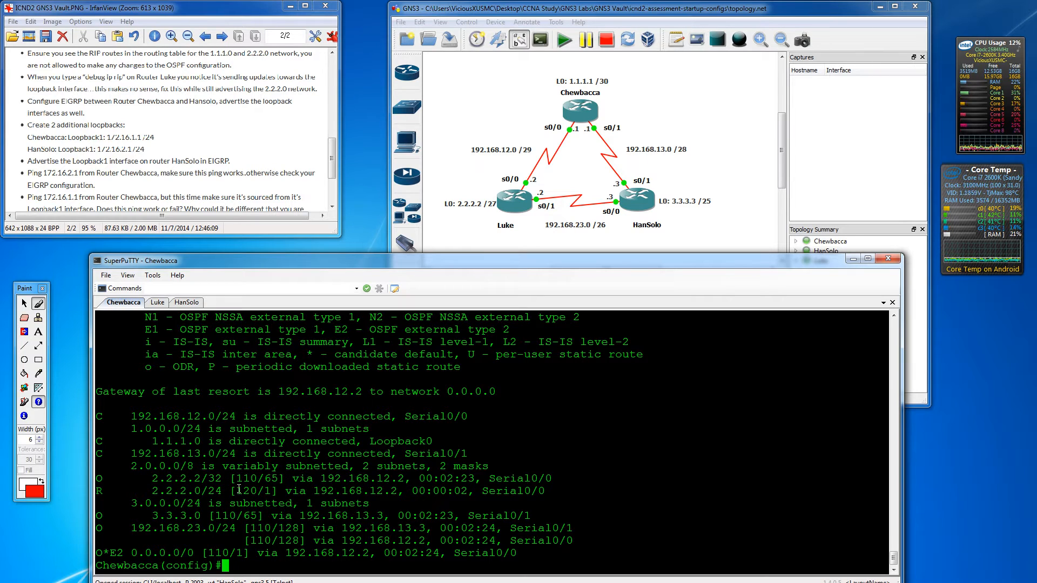
drag(236, 490, 254, 492)
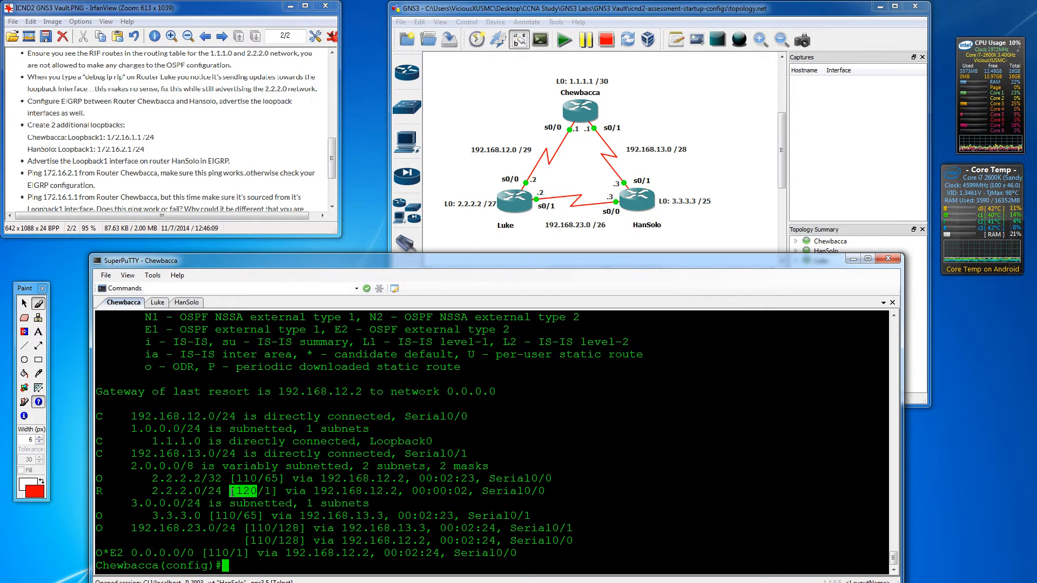
click(253, 492)
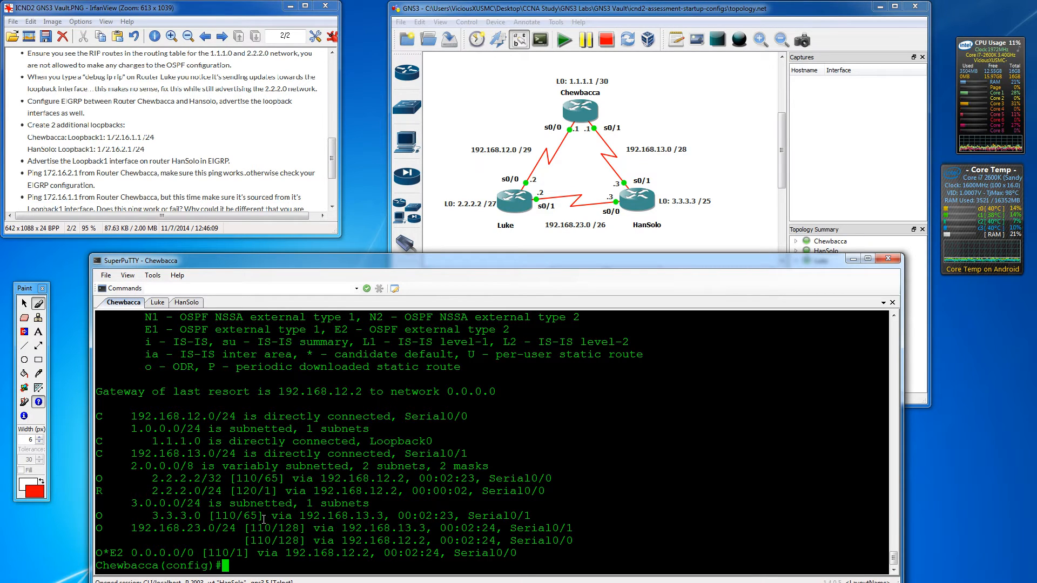
key(Return)
key(Return)
key(Return)
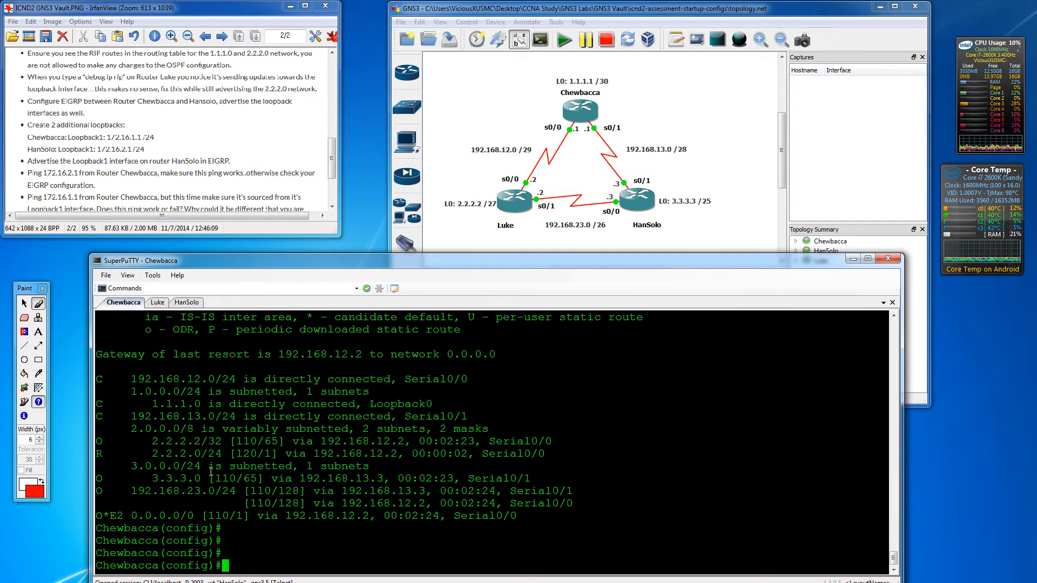
- Set RIP administrative distance to 80 on Chewbacca under router rip
key(Return)
key(Return)
key(Return)
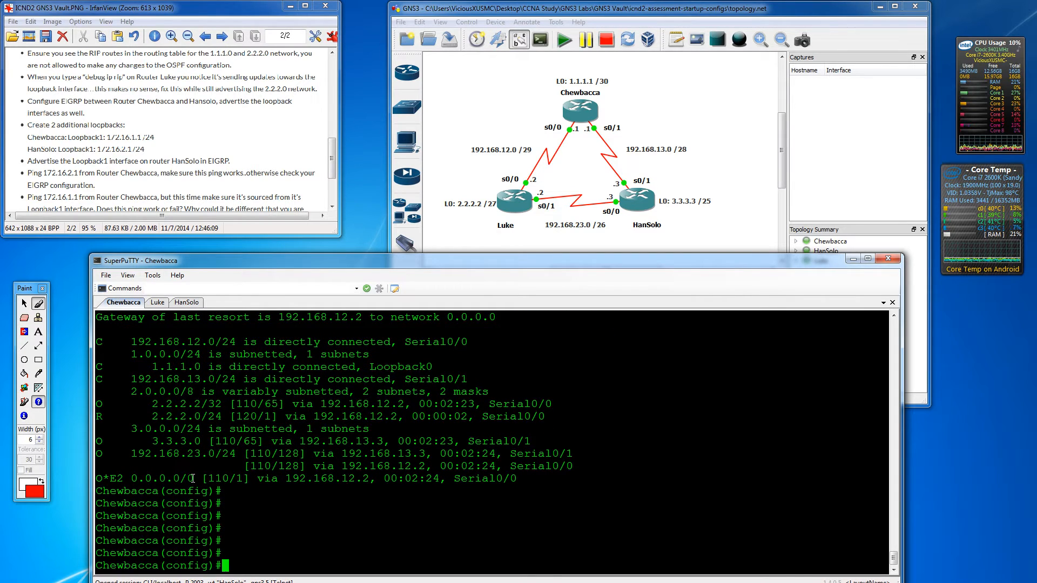
text(router rip)
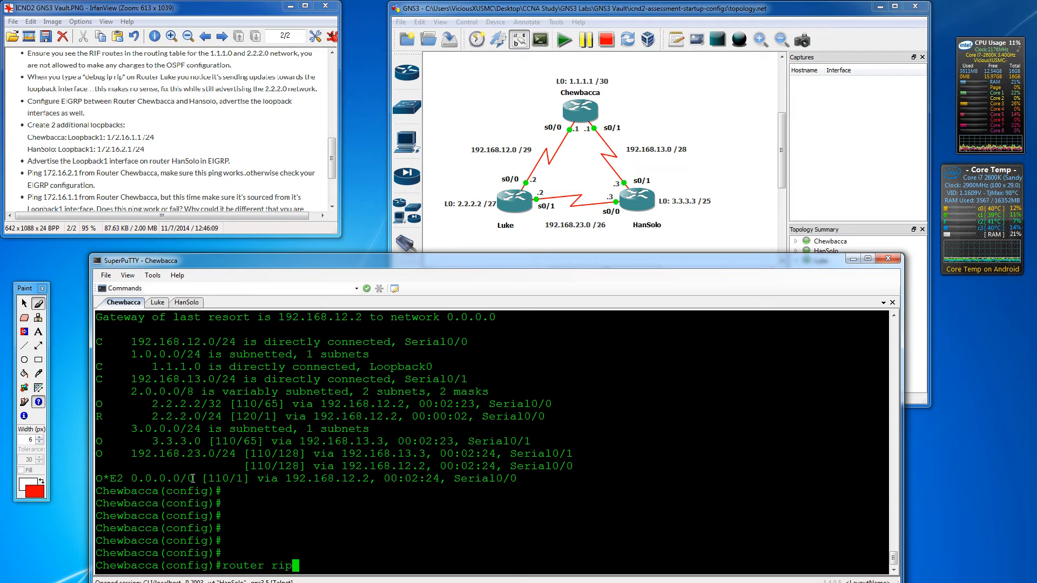
key(Return)
text(def)
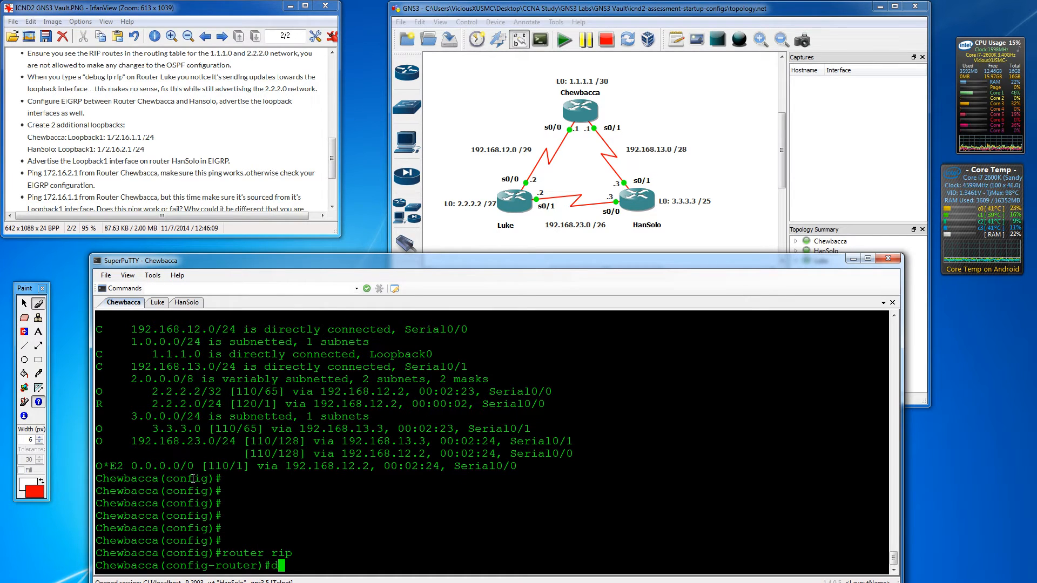
key(Tab)
text(?)
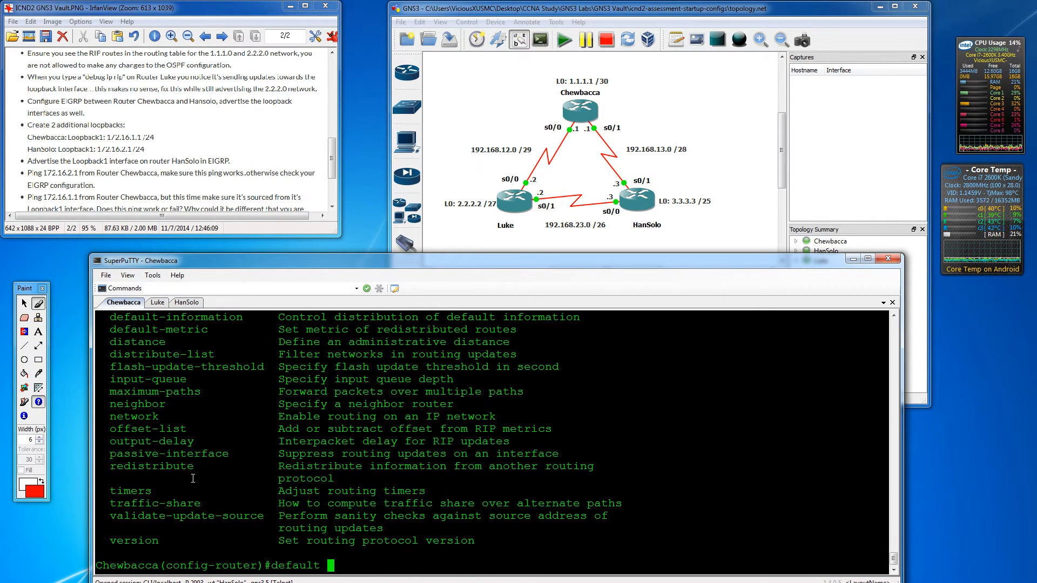
key(BackSpace)
key(BackSpace)
key(BackSpace)
key(BackSpace)
key(BackSpace)
key(BackSpace)
key(BackSpace)
key(BackSpace)
text(dist)
key(Tab)
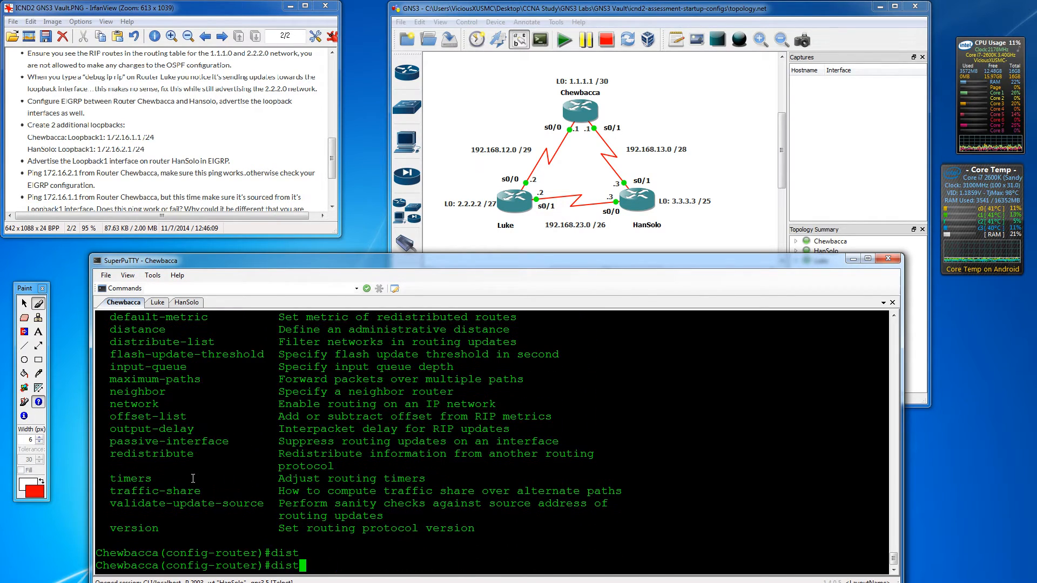
text(?)
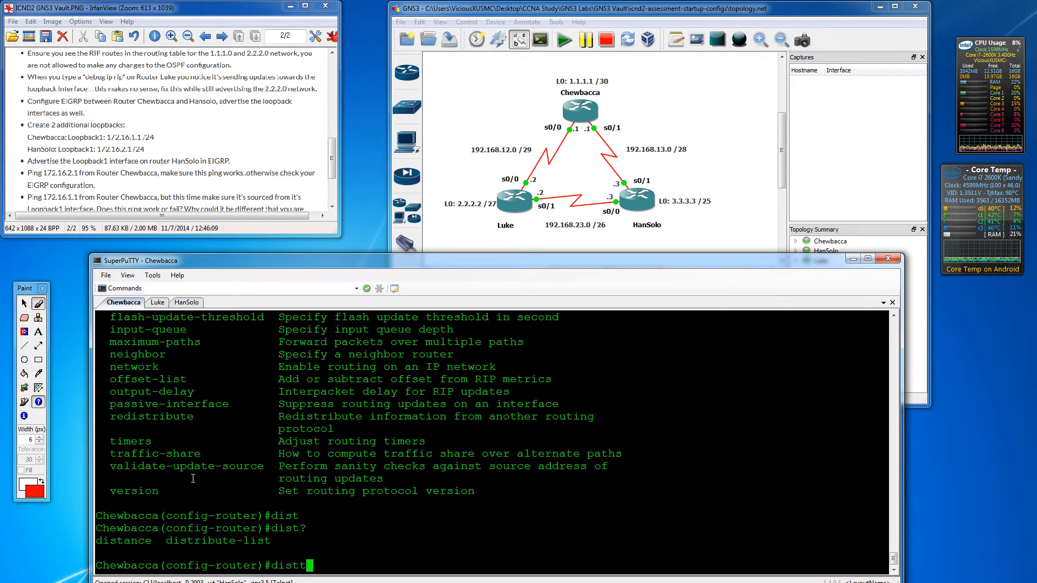
text(a)
key(Tab)
text(?)
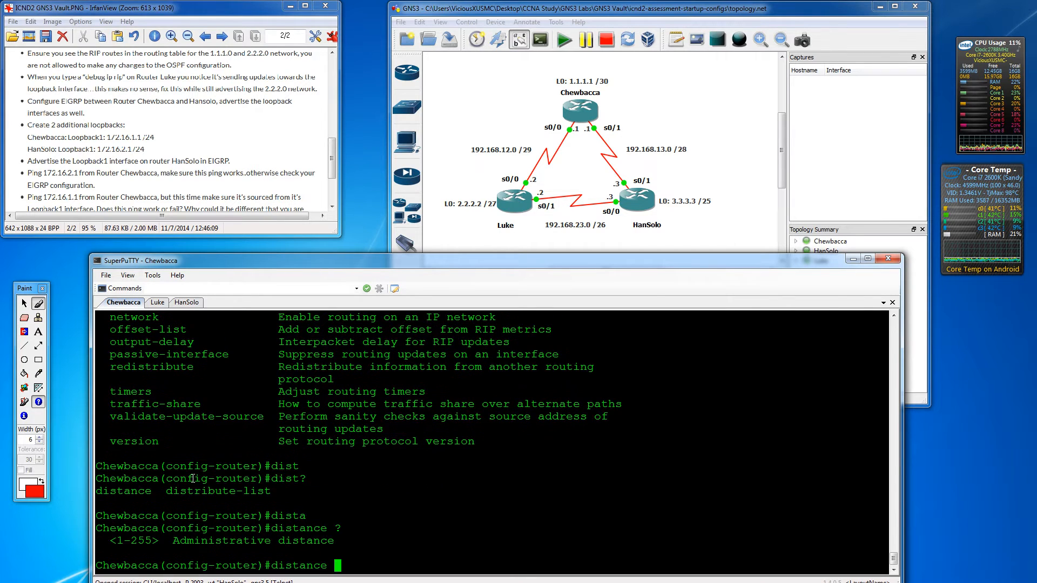
text(80)
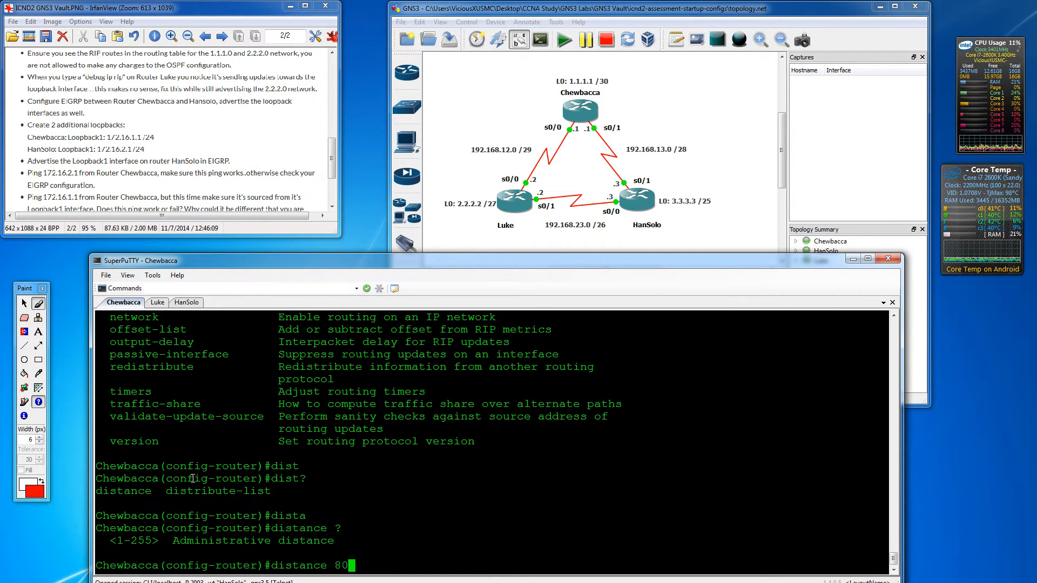
key(Return)
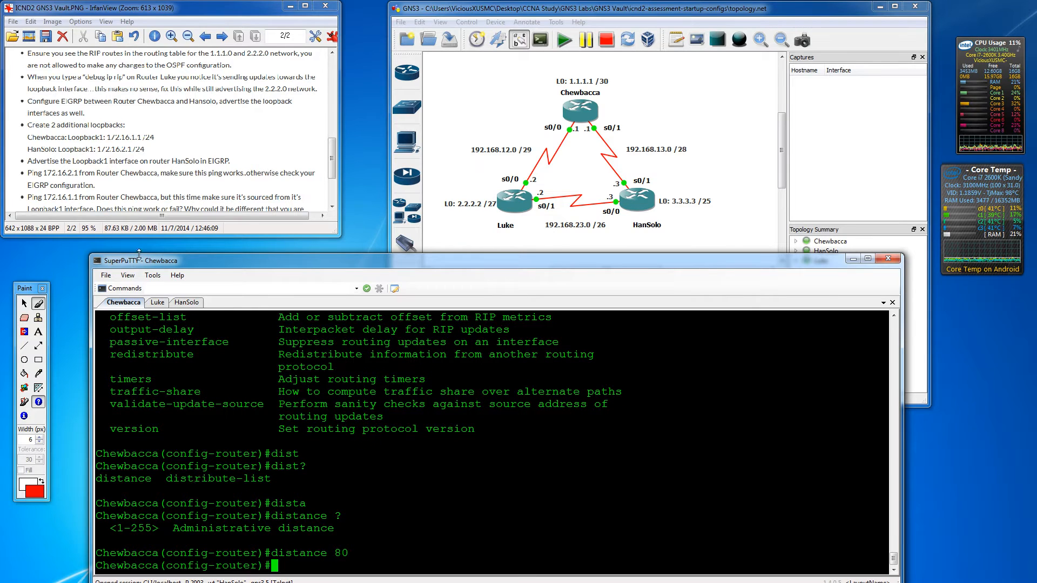
- Set RIP administrative distance to 80 on Luke, then return to Chewbacca's session
click(164, 304)
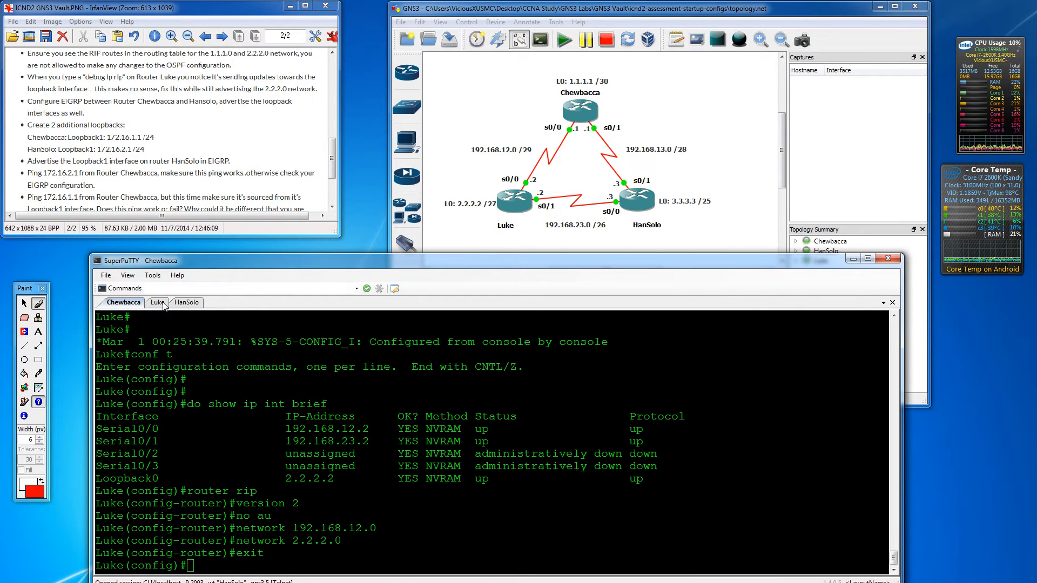
key(Return)
key(Return)
key(Return)
text(rout)
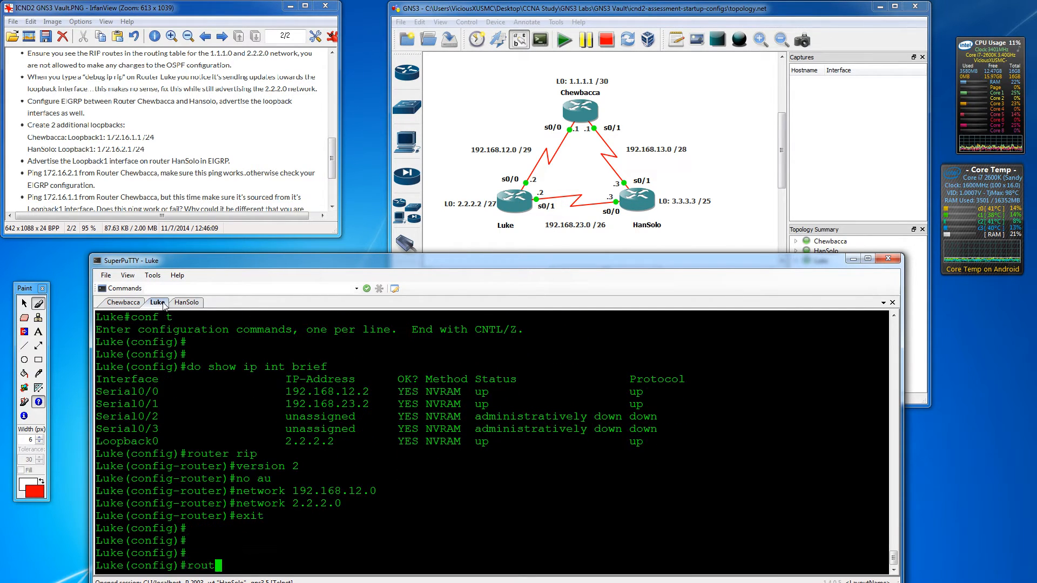
text(er rip)
key(Return)
text(distanc)
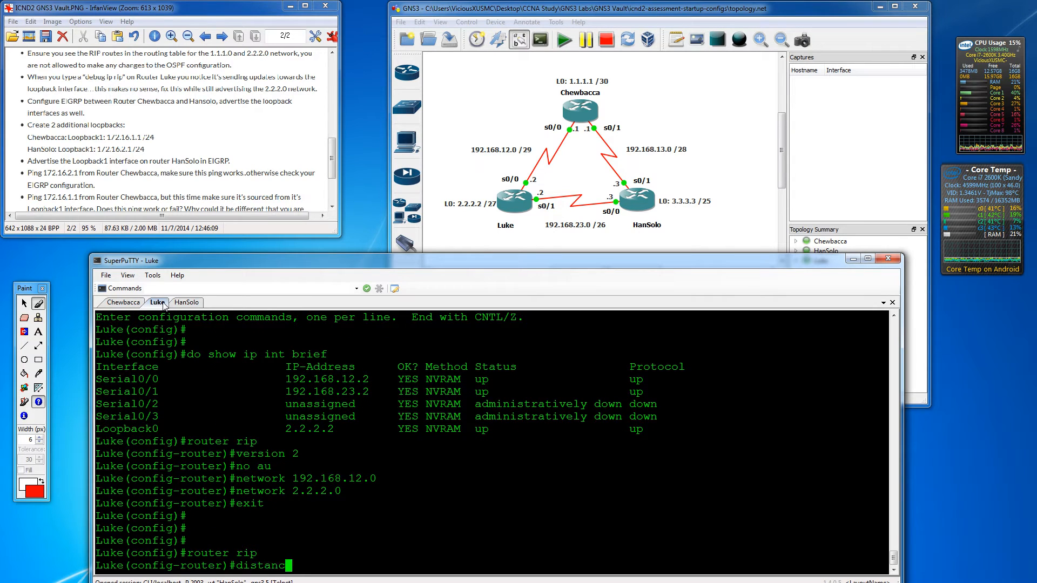
key(Tab)
text(80)
key(Return)
key(Return)
key(Return)
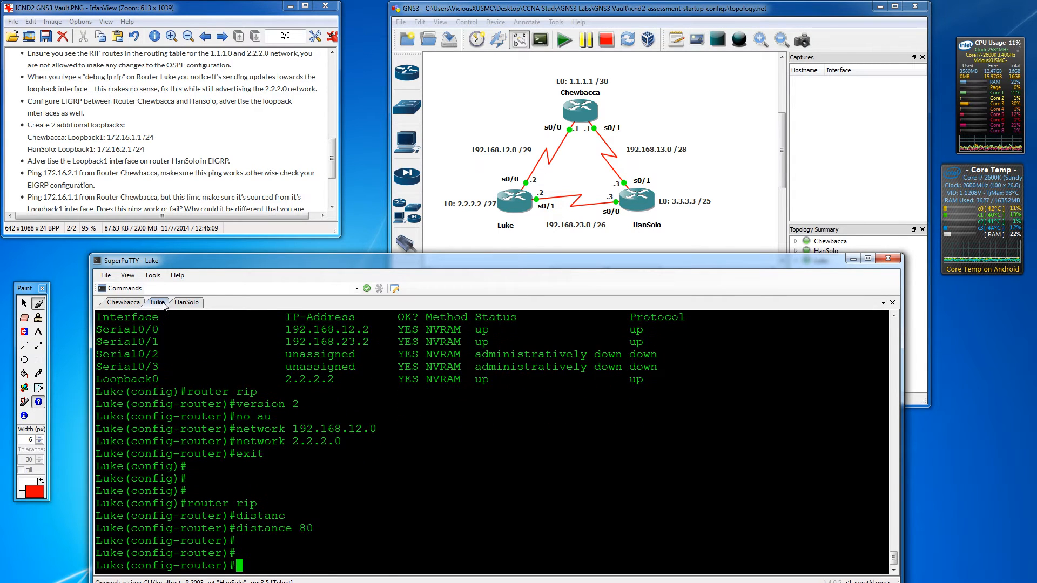
click(113, 304)
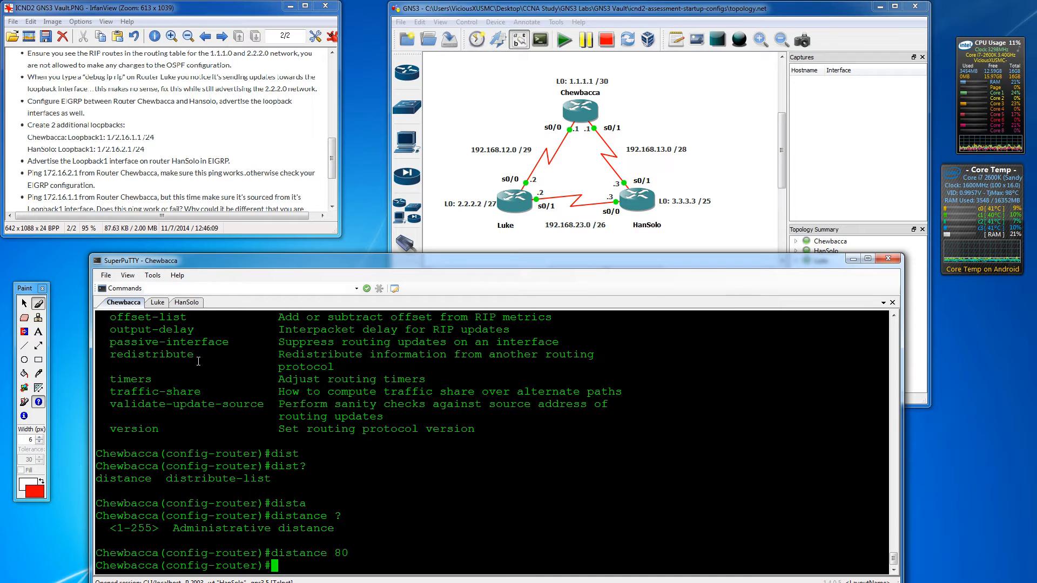
- Show Chewbacca's routing table and highlight the RIP route 2.2.2.0/24 at [80/1]
text(do show ip route)
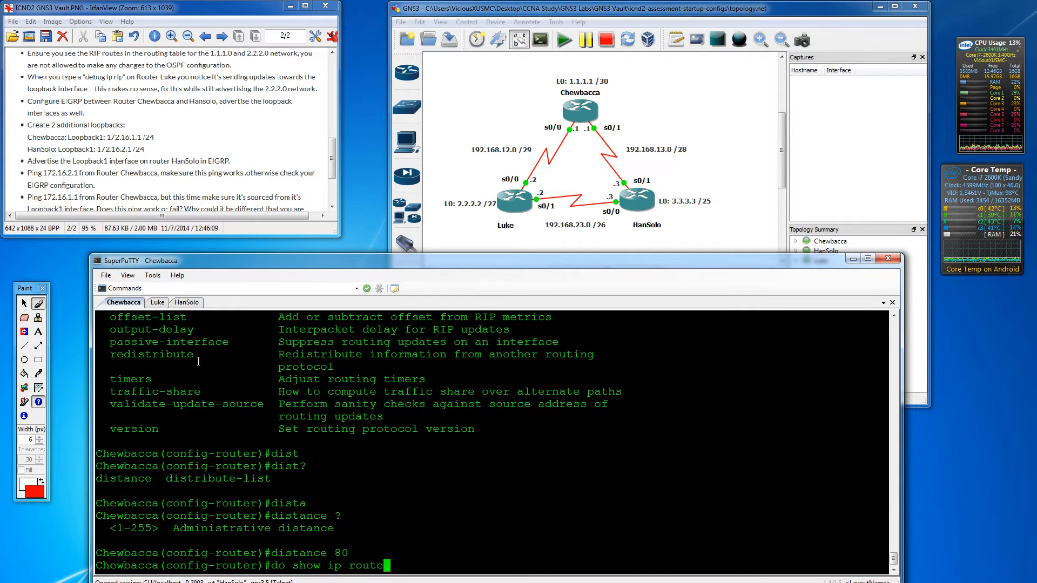
key(Return)
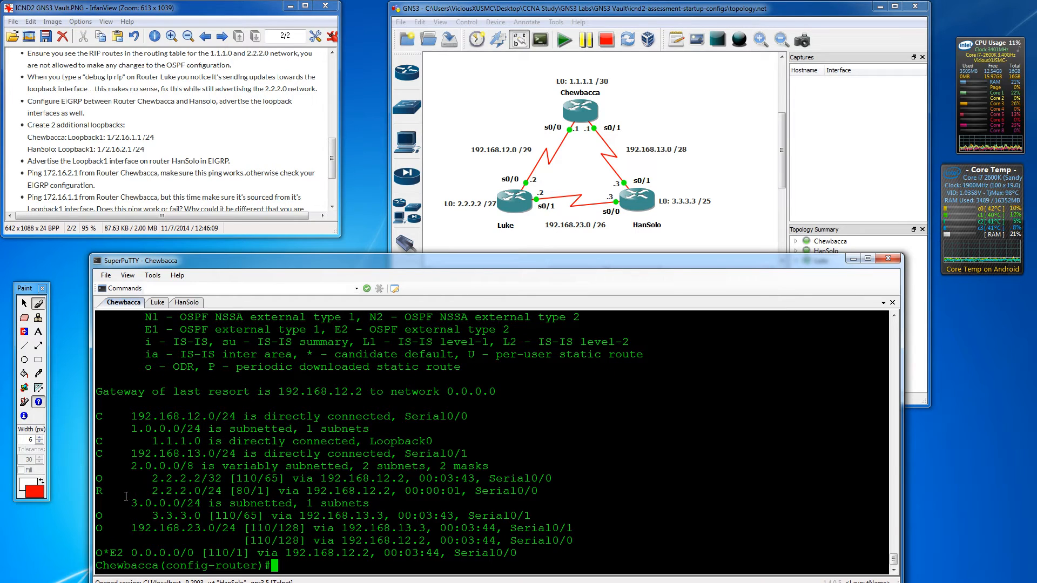
drag(236, 491, 257, 478)
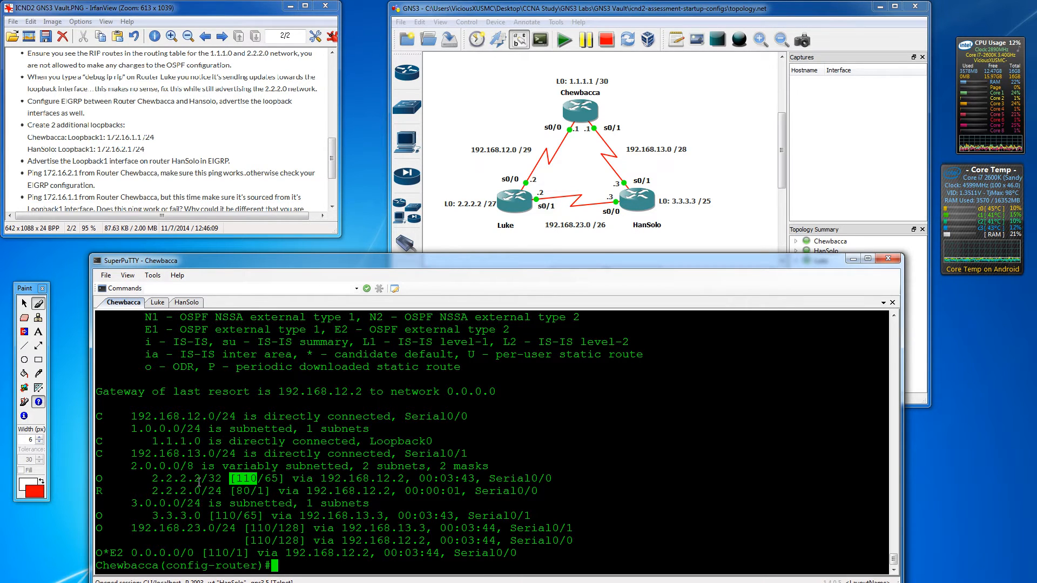
drag(146, 491, 231, 491)
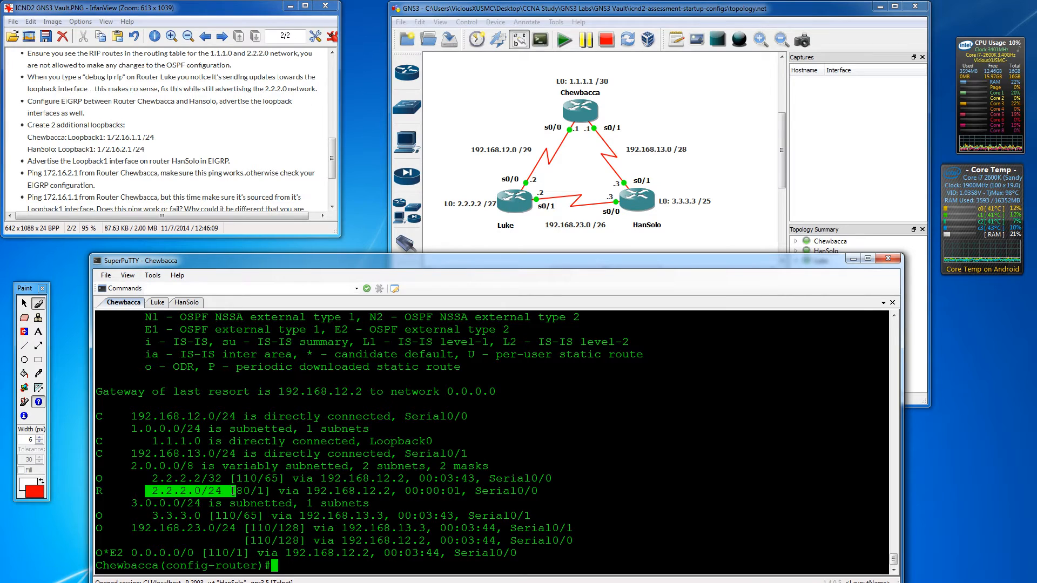
drag(292, 478, 305, 479)
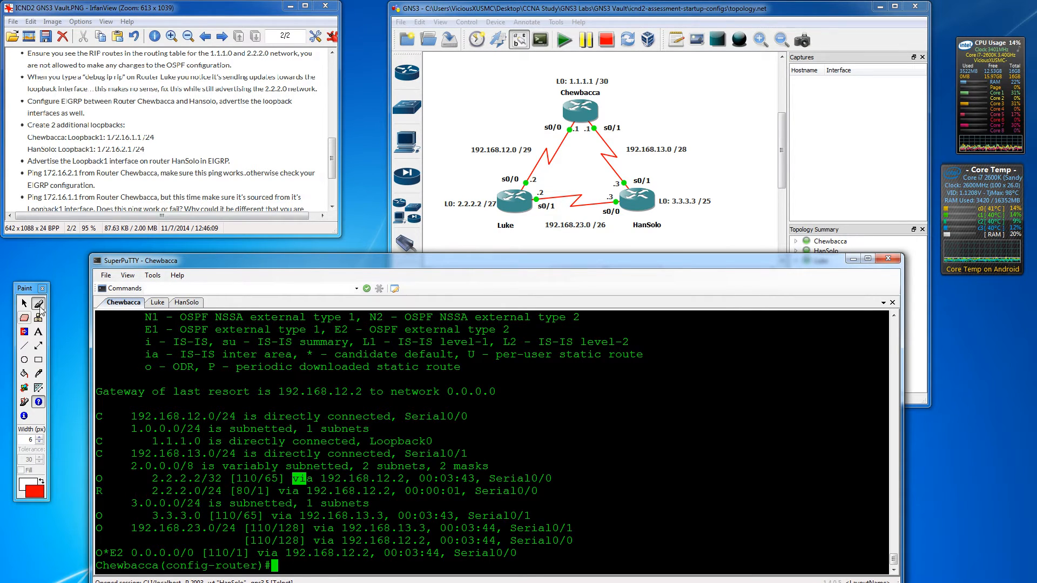
- Strike through the completed RIP-routes task on the goal list
click(39, 305)
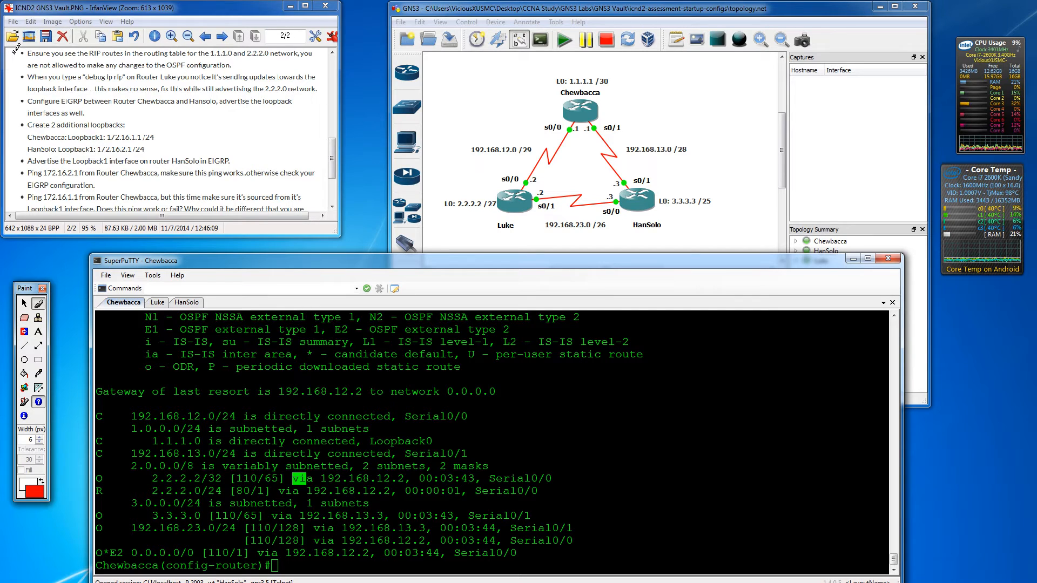
drag(12, 52, 197, 54)
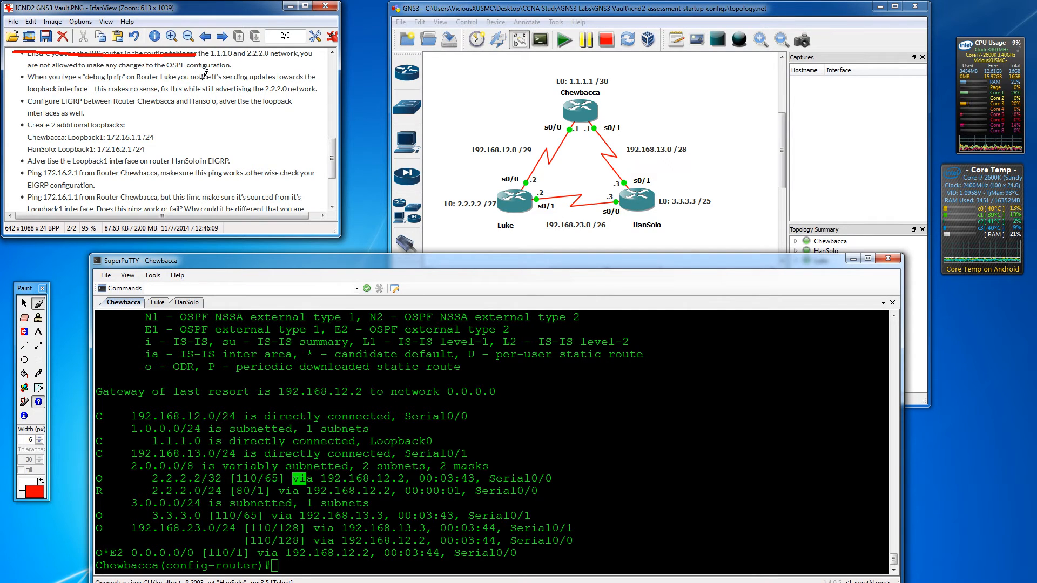
drag(333, 150, 332, 154)
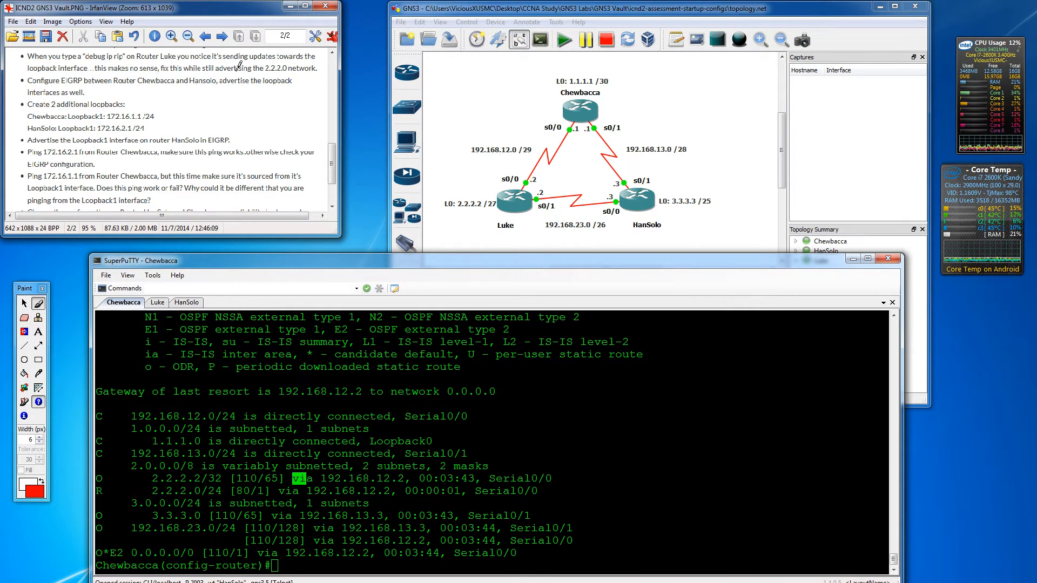
- Exit configuration mode on Luke and enable RIP debugging with 'debug ip rip'
click(157, 302)
key(Return)
key(Return)
text(exit)
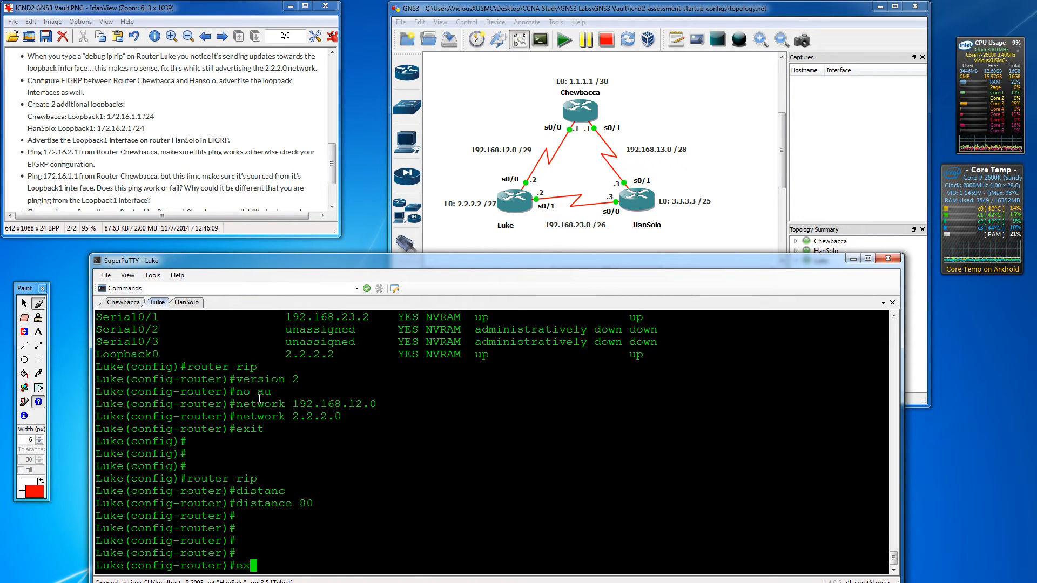
key(Return)
key(Return)
key(Return)
key(Return)
text(d)
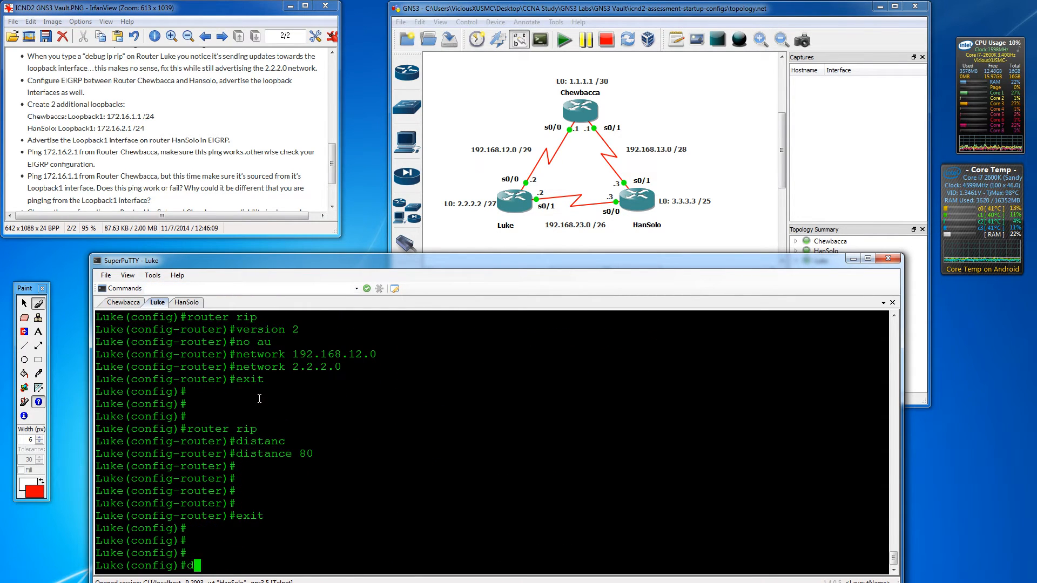
text(ebug rip)
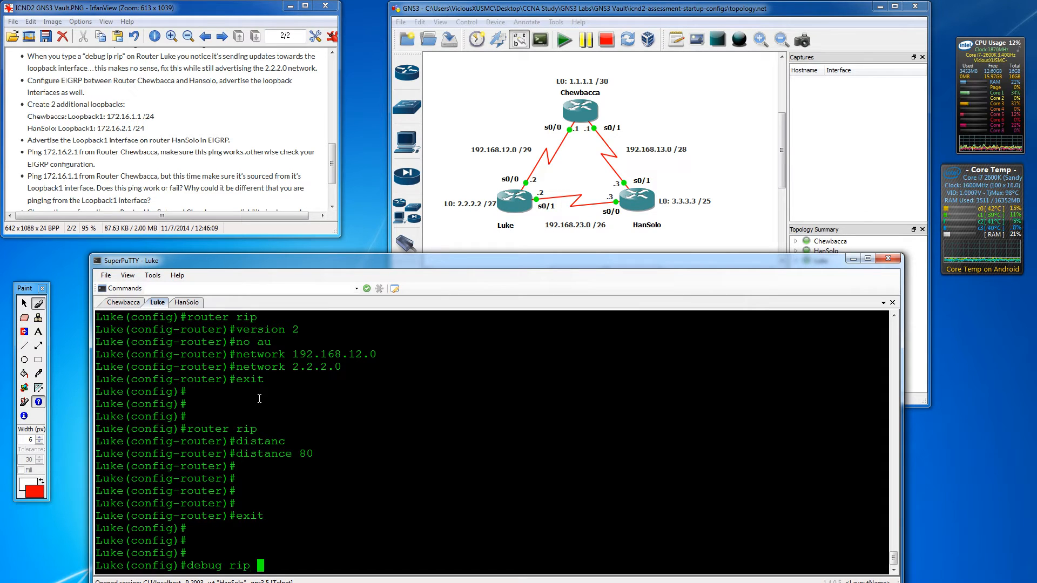
key(BackSpace)
key(BackSpace)
key(BackSpace)
key(BackSpace)
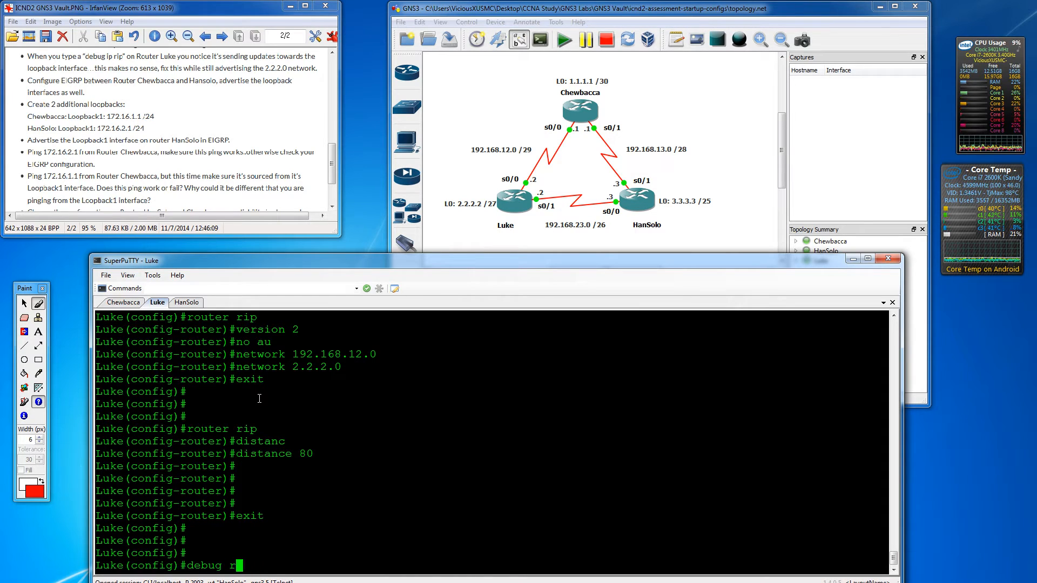
text(ip r)
text(ip)
key(Return)
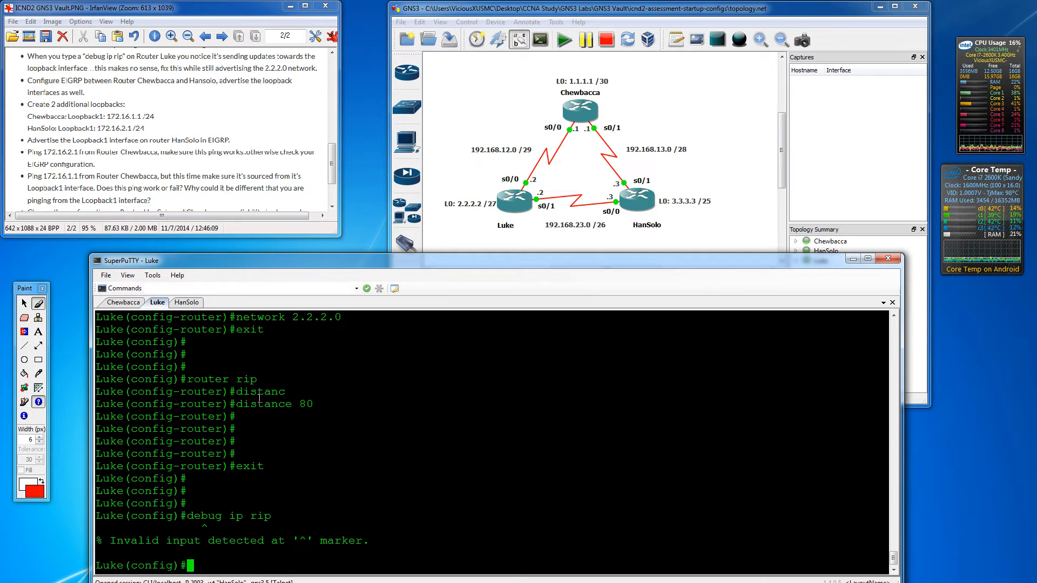
text(exit)
key(Return)
key(Return)
key(Return)
text(dobug ip rip)
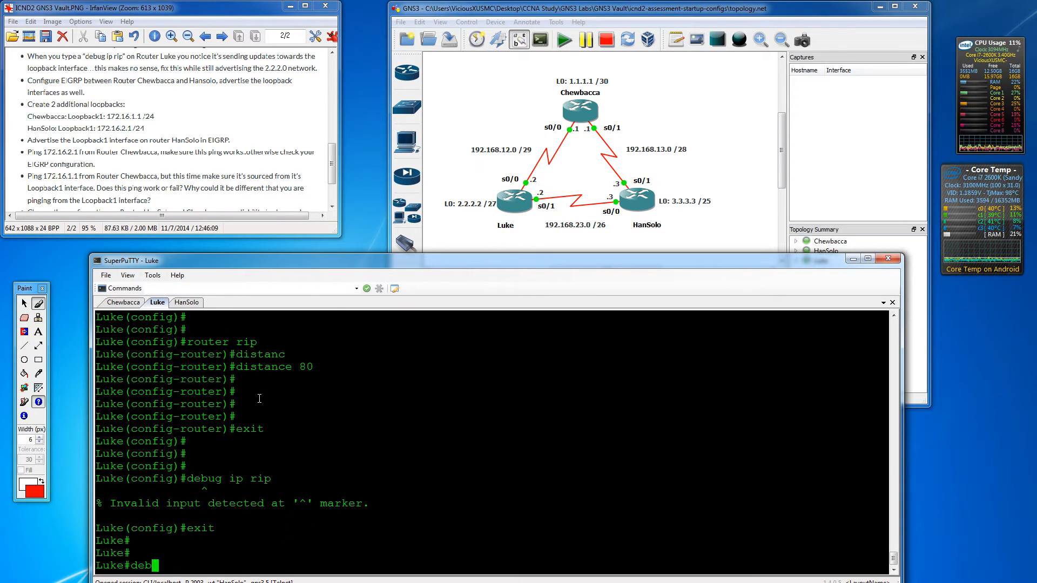
key(Return)
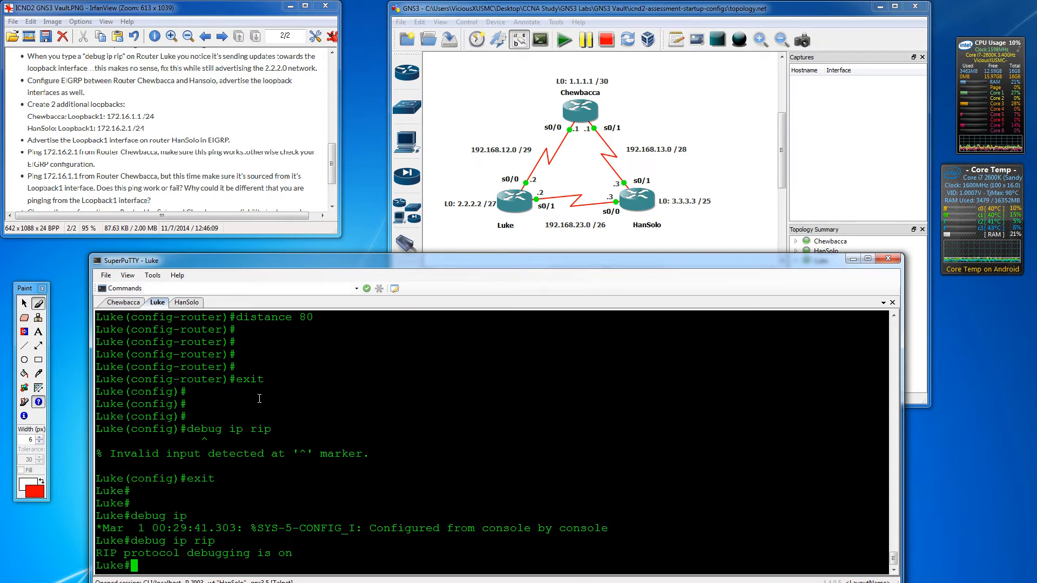
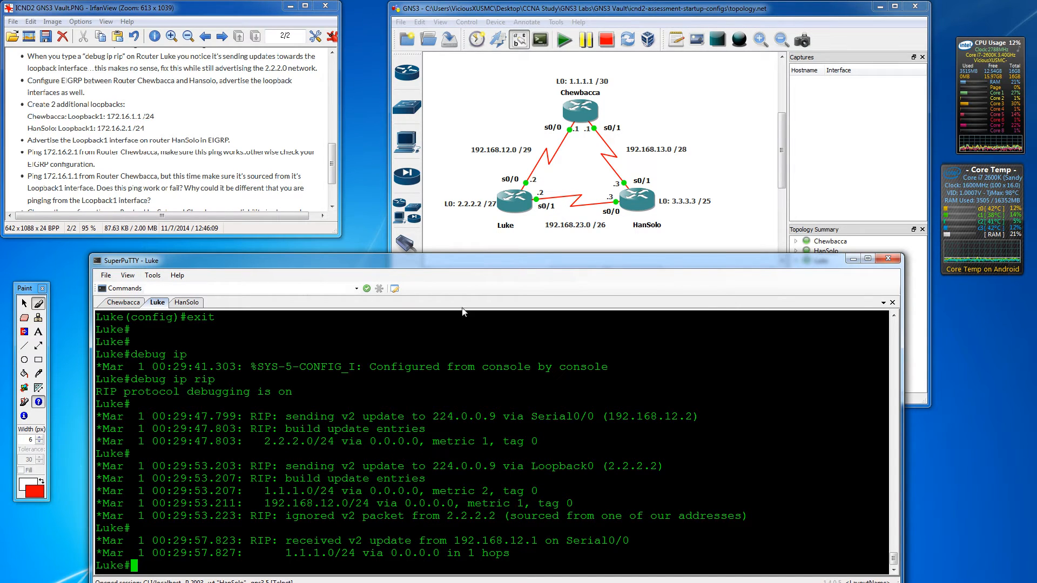
- Mark Serial0/0 and Loopback0 in the RIP debug output, then stop all debugging with 'undebug all'
drag(531, 417, 594, 417)
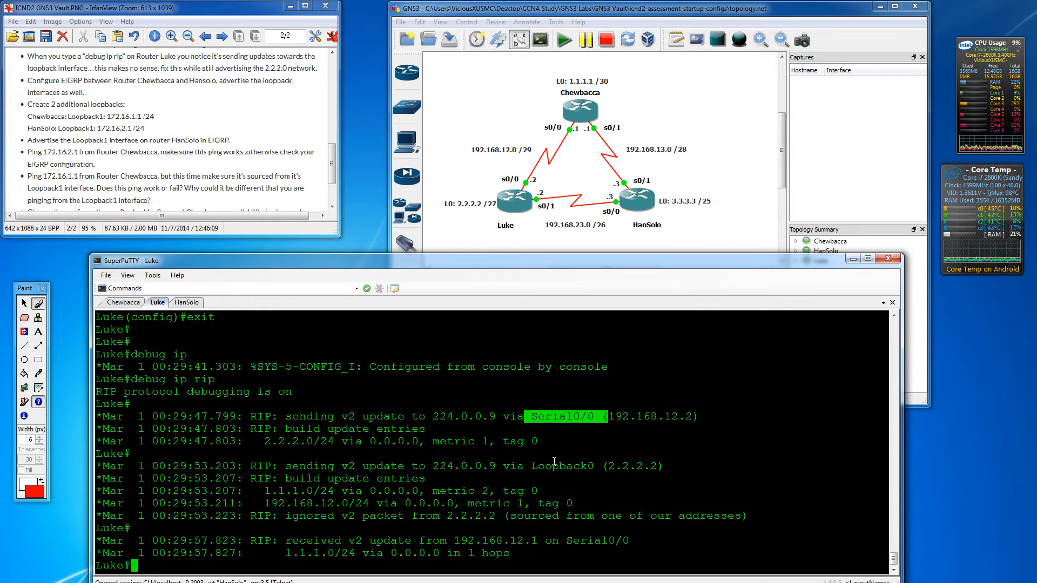
drag(532, 465, 599, 465)
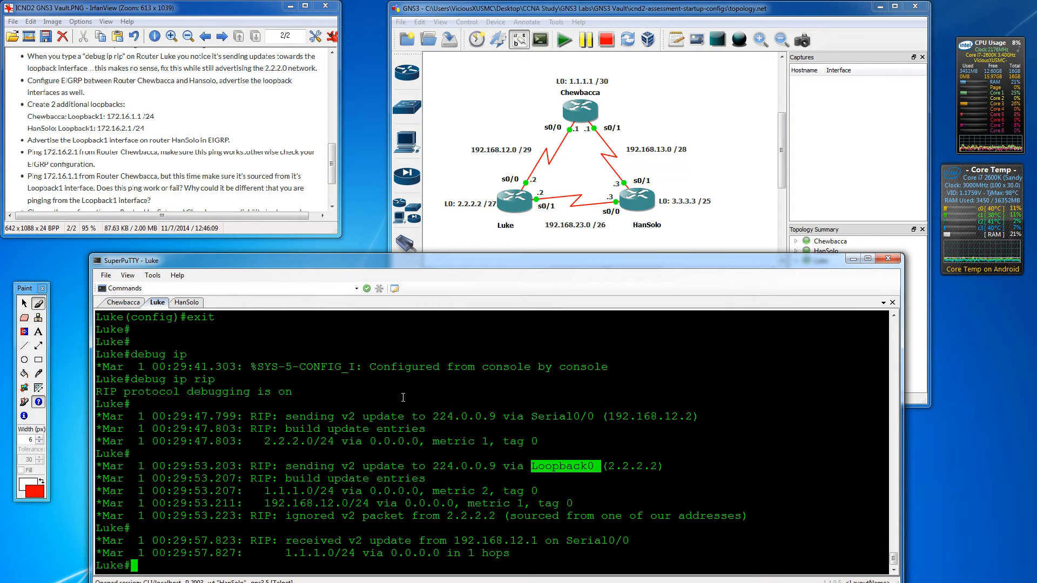
key(Return)
key(Return)
key(Return)
text(unde)
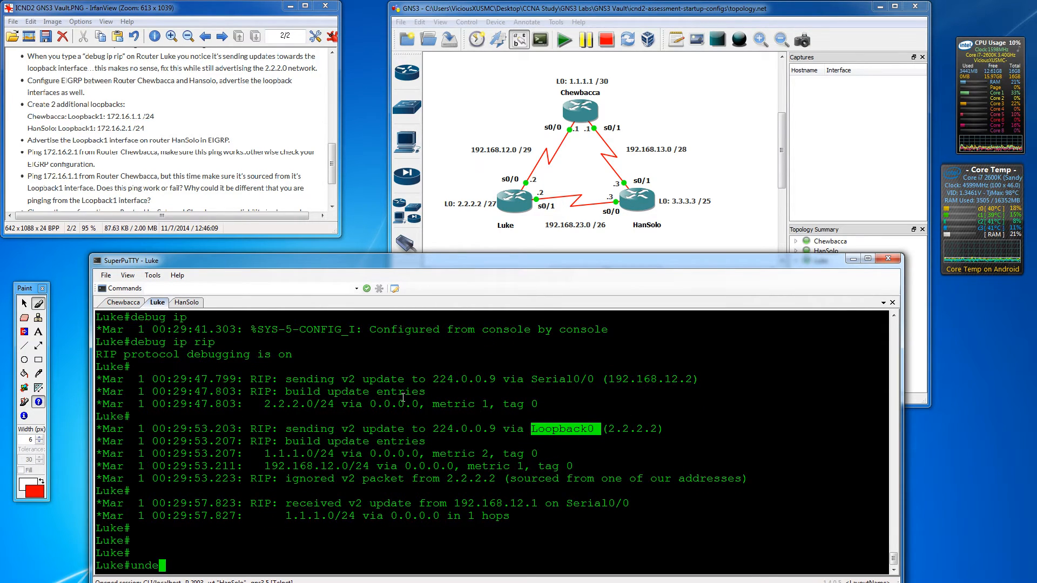
text(ug all)
key(Return)
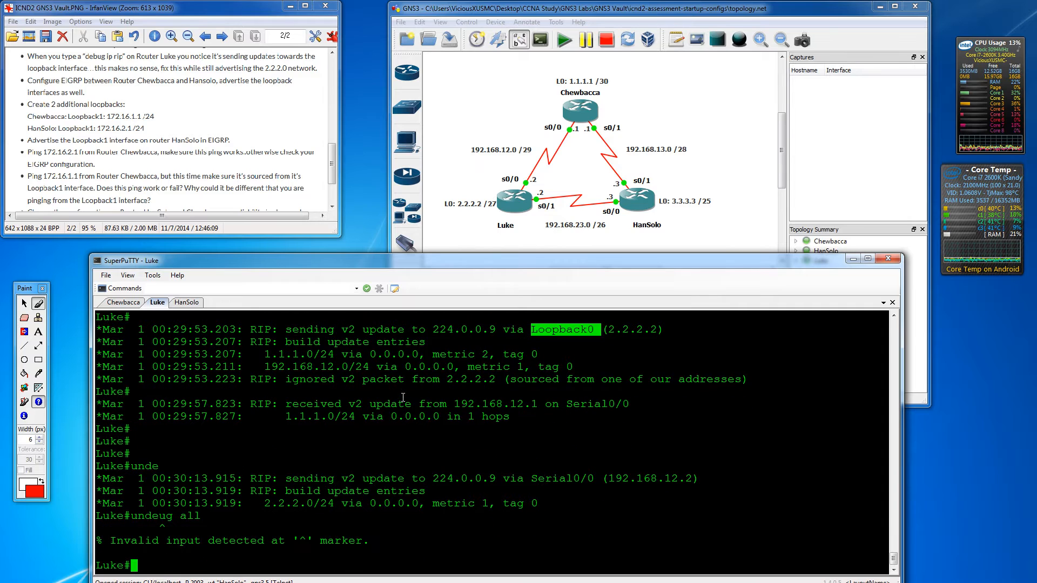
text(unde)
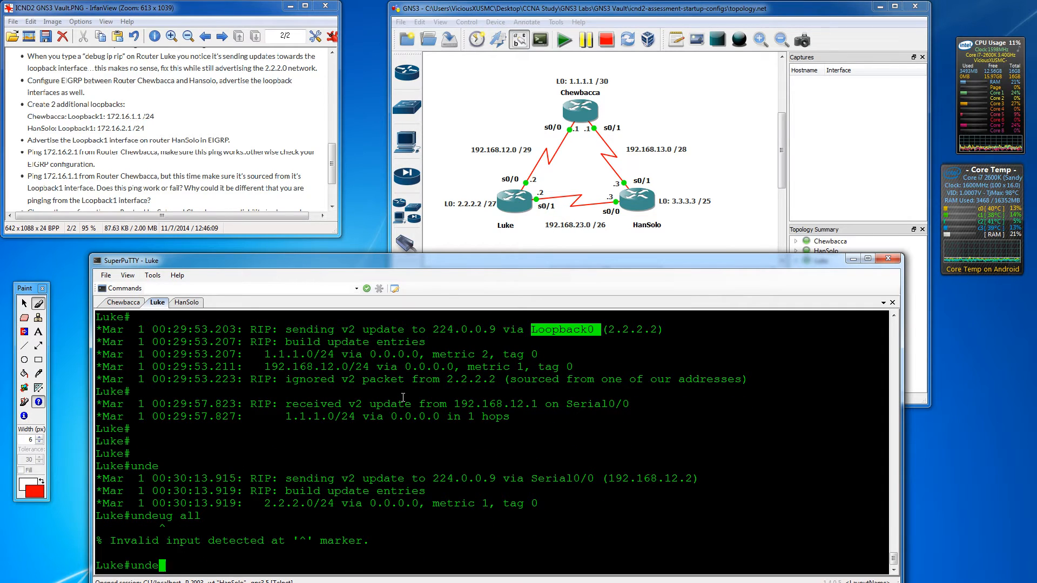
text(bug all)
key(Return)
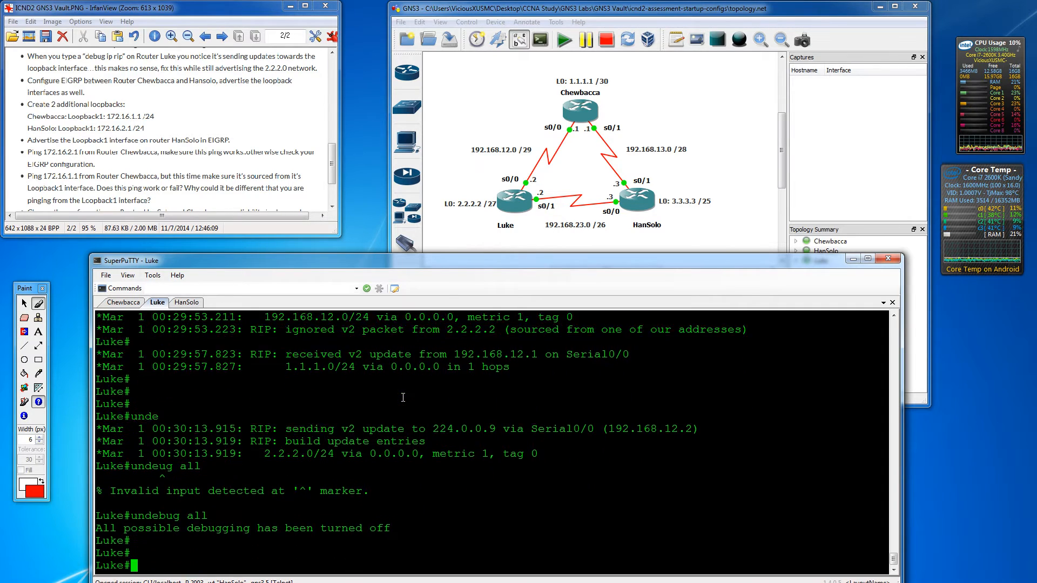
key(Return)
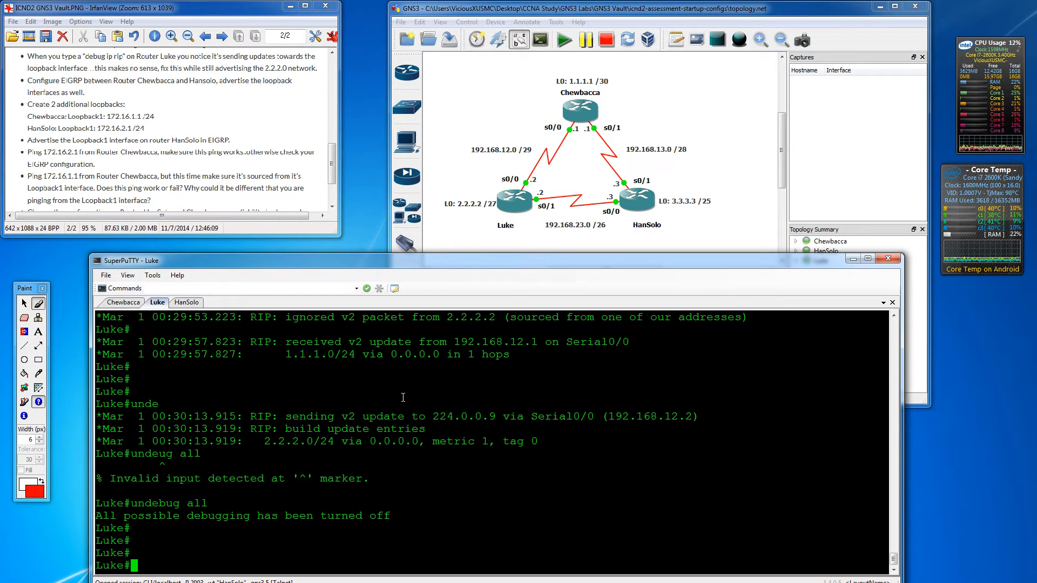
- Make Loopback0 passive in Luke's RIP process with 'passive-interface l0'
text(conf t)
key(Return)
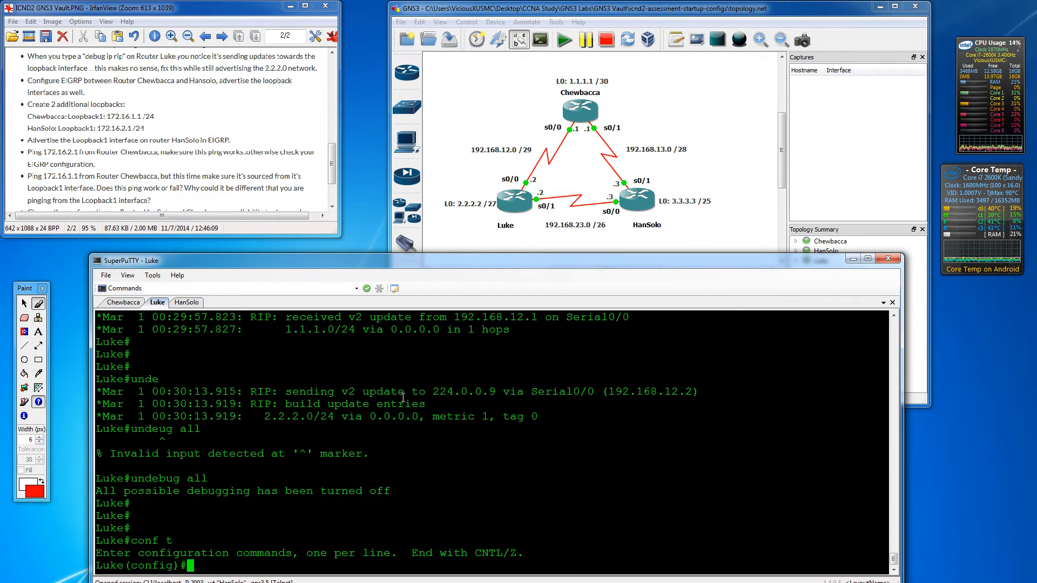
text(router rip)
key(Return)
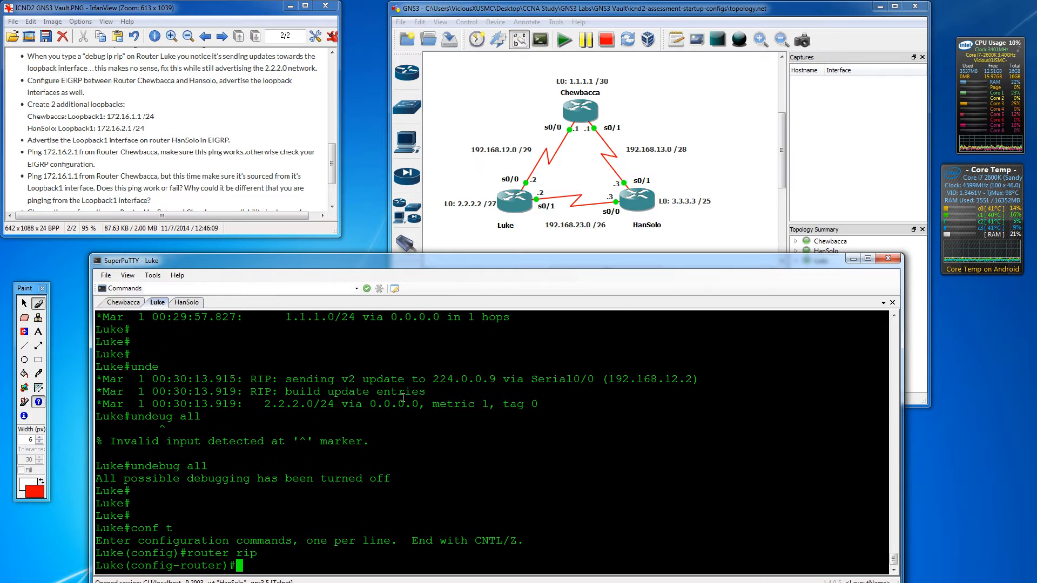
text(pass)
key(Tab)
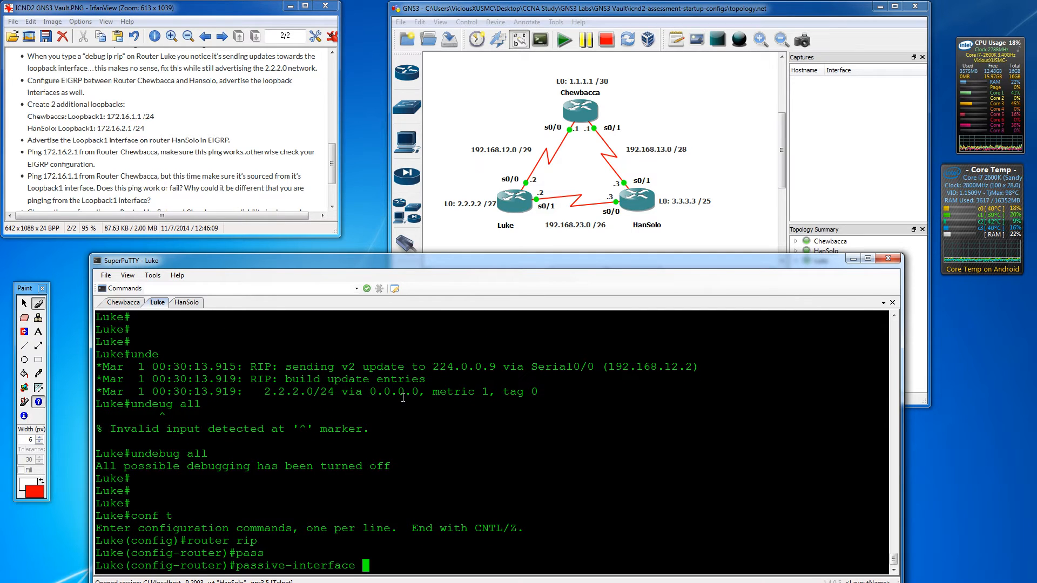
text(?)
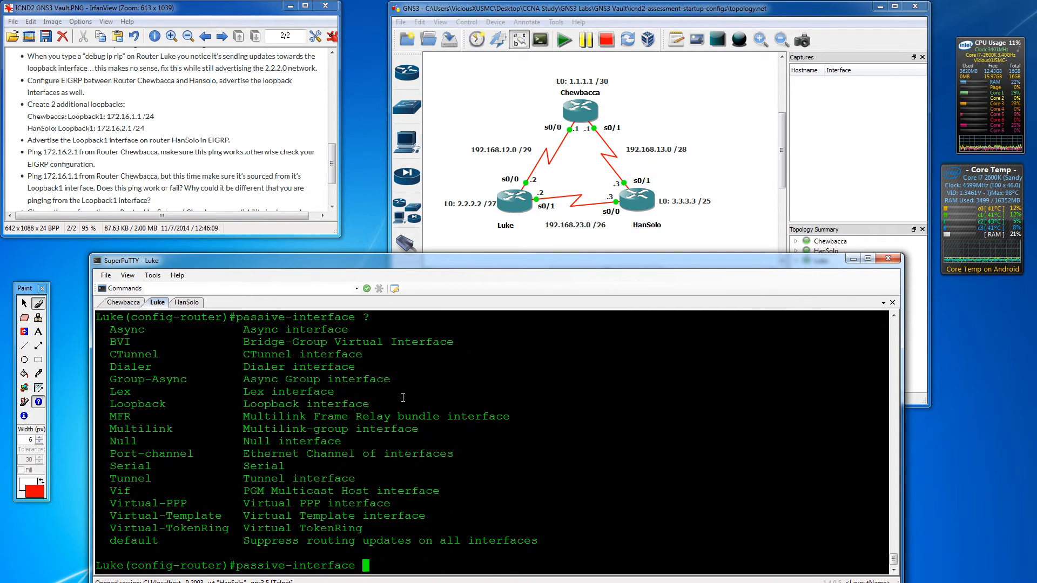
text(l0)
key(Return)
key(Return)
key(Return)
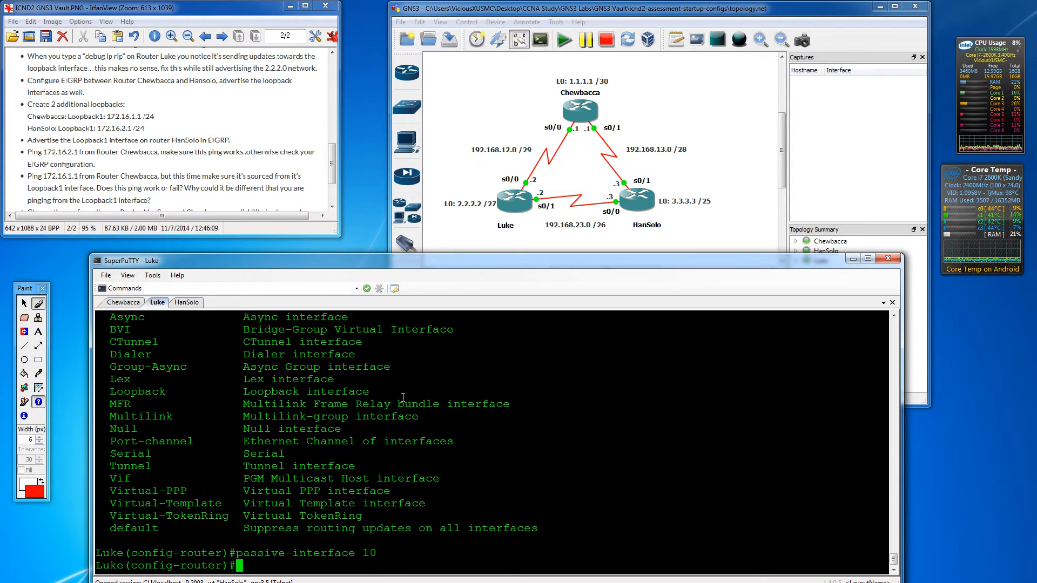
key(Return)
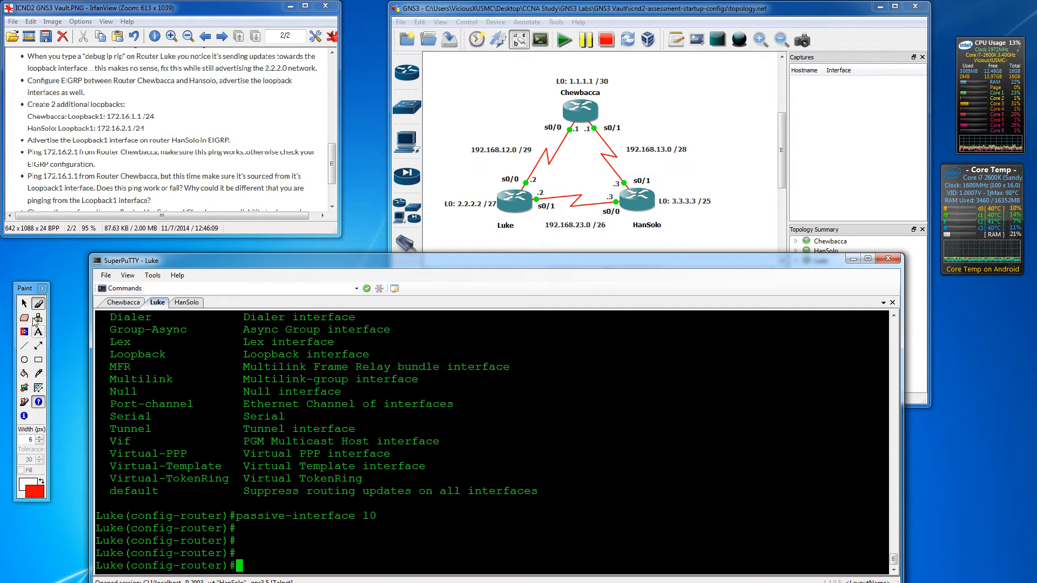
- Underline the first task on the lab list in red with the pen
click(38, 306)
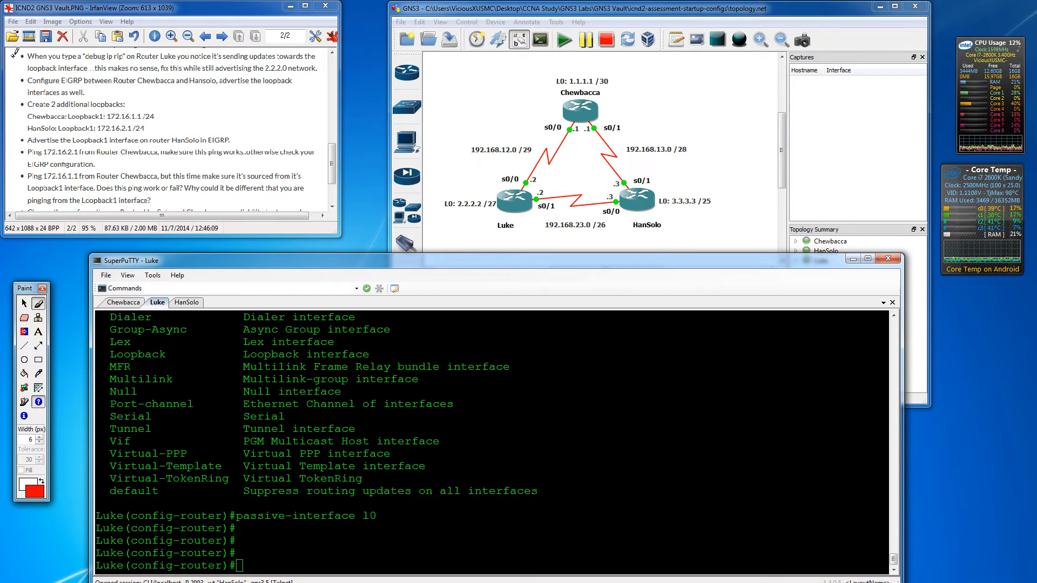
drag(11, 54, 179, 54)
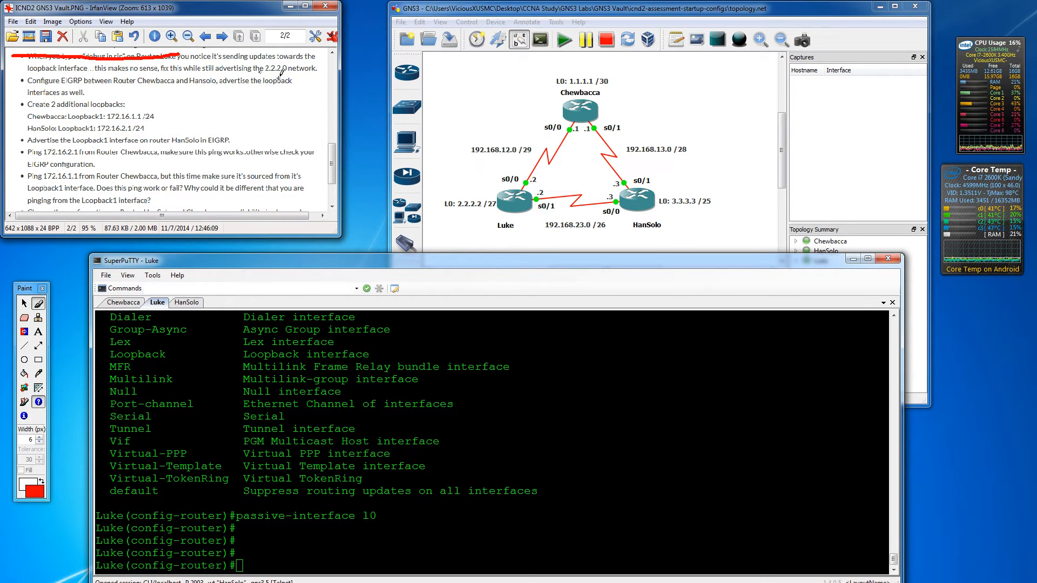
scroll(332, 155, down, 2)
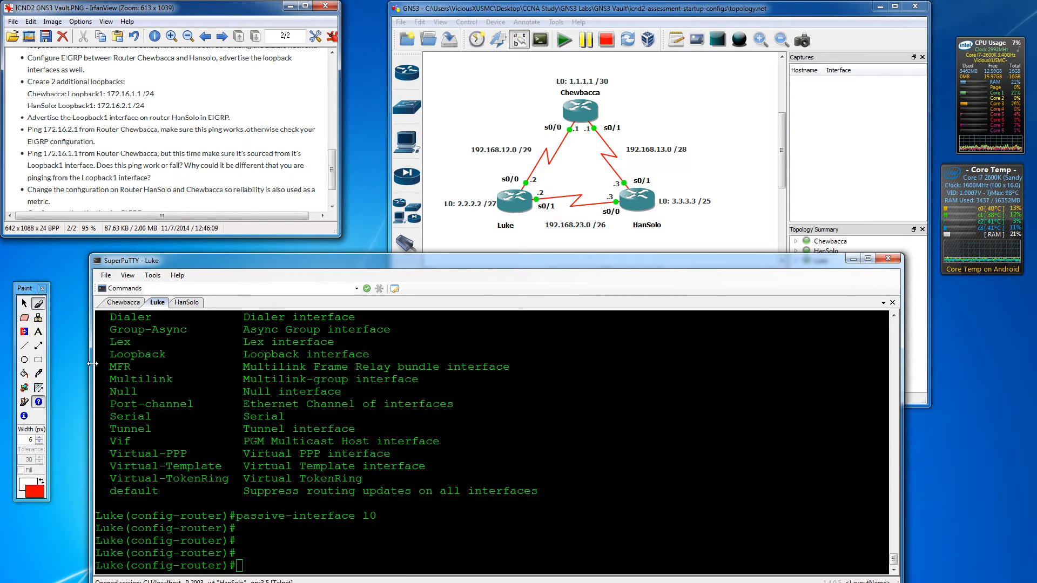
- On Chewbacca, exit router configuration and list interfaces: S0/0 192.168.12.1, S0/1 192.168.13.1, Lo0 1.1.1.1
click(123, 303)
text(exit)
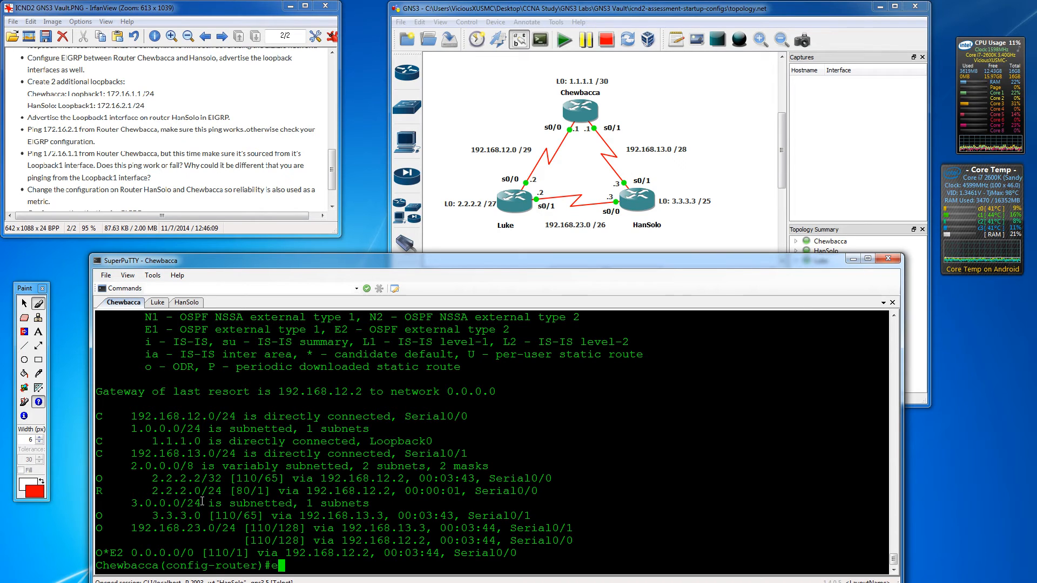
key(Return)
key(Return)
key(Return)
key(Return)
key(Return)
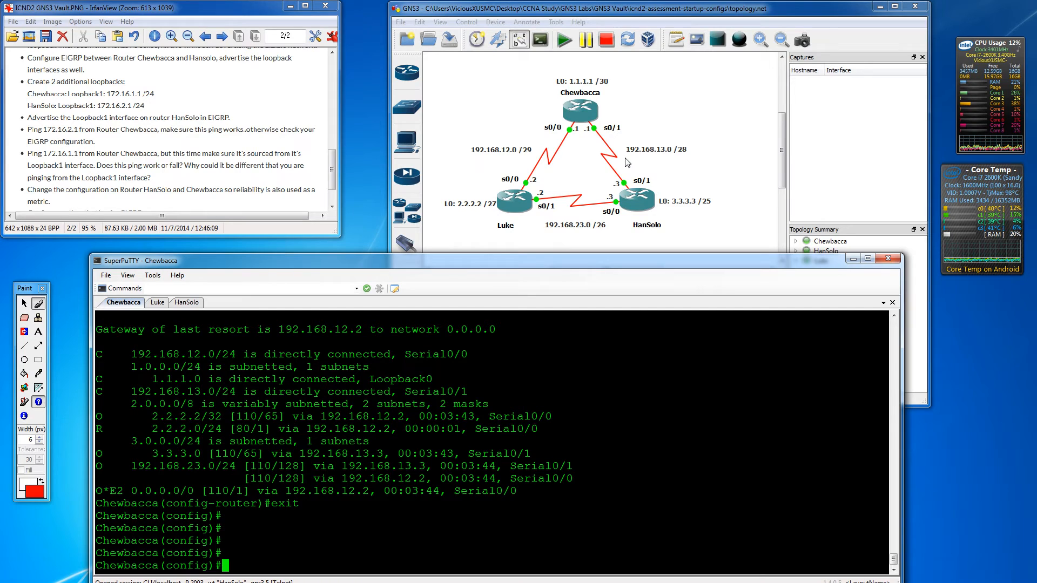
text(do show ip int br)
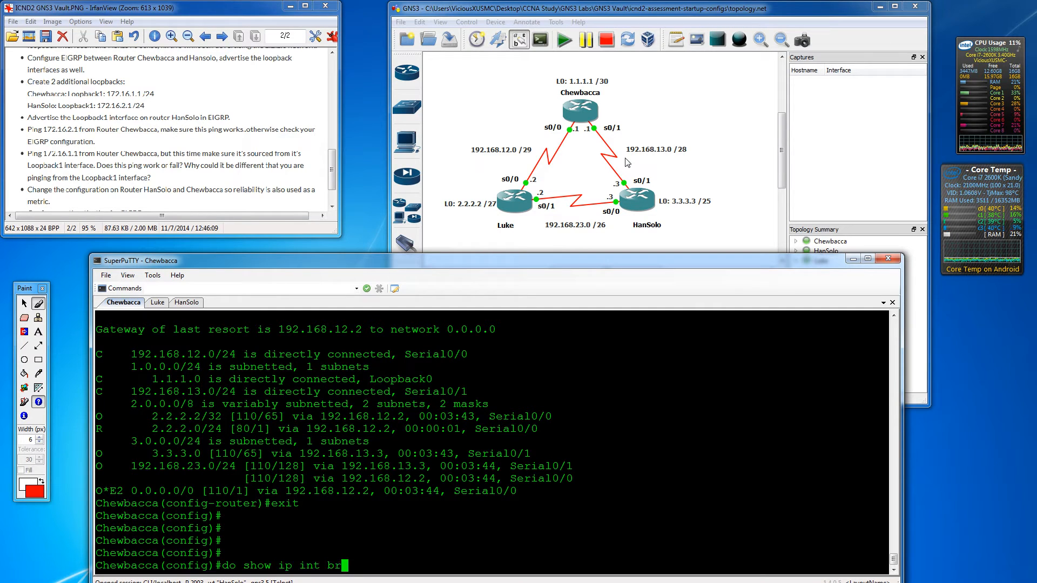
text(eif)
key(Return)
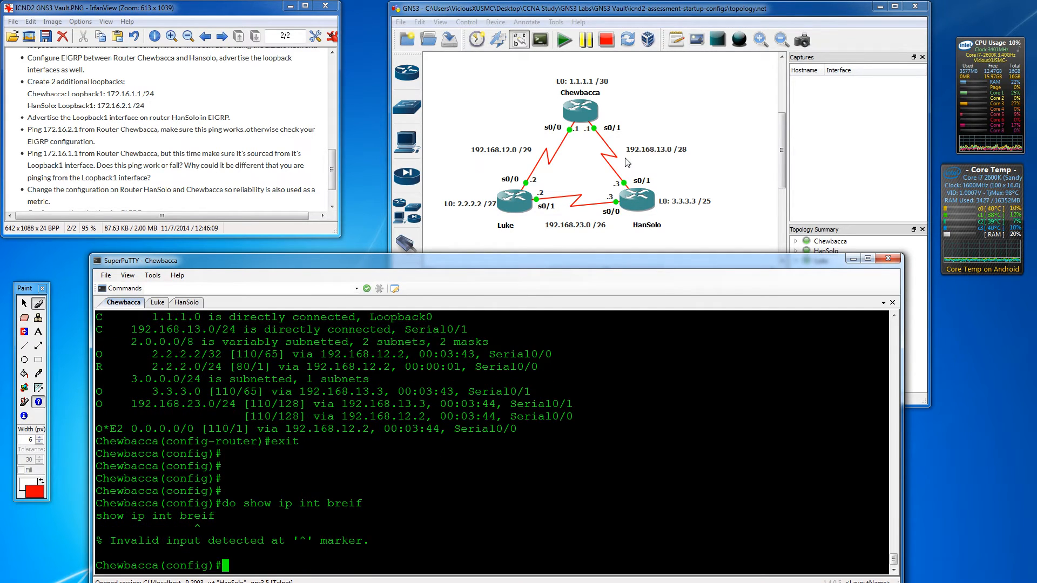
text(do show ip int br)
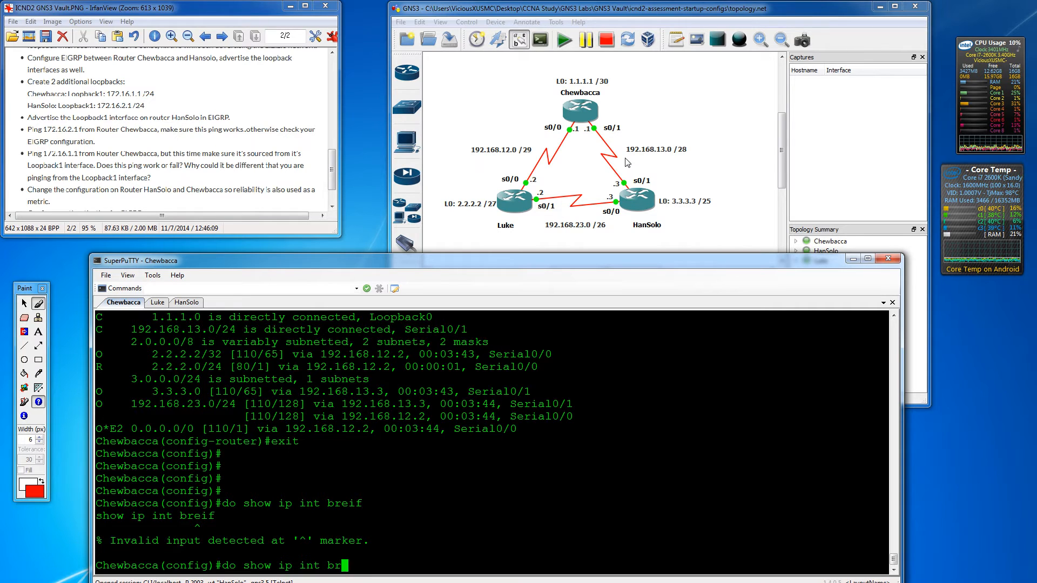
text(ief)
key(Return)
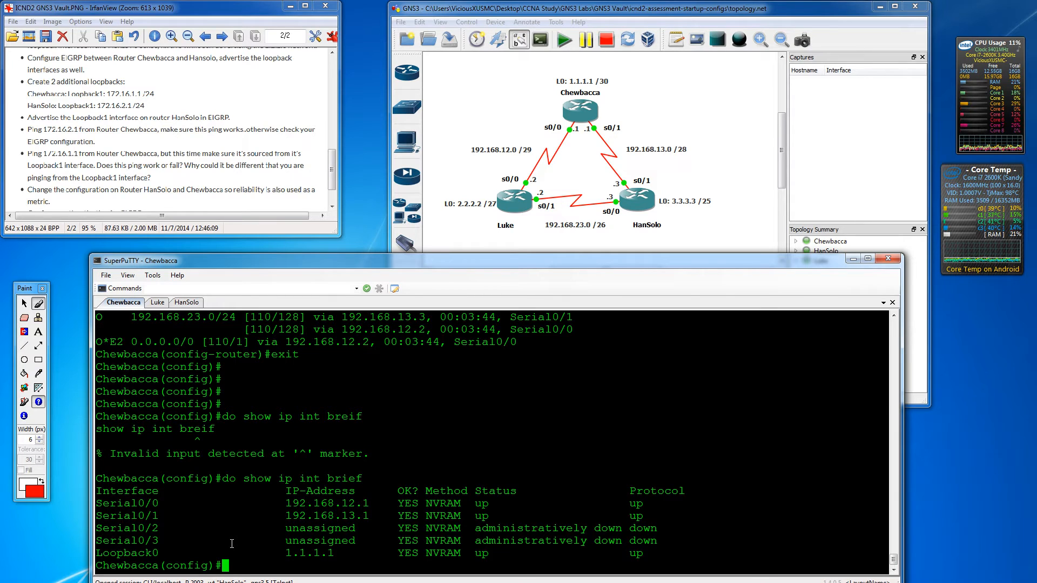
text(router eigrp )
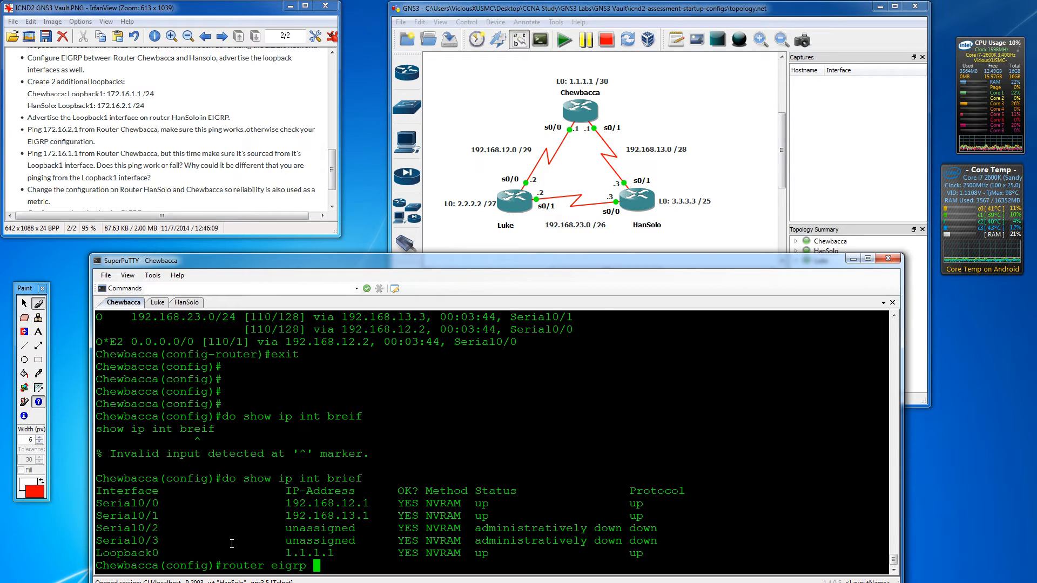
text(1)
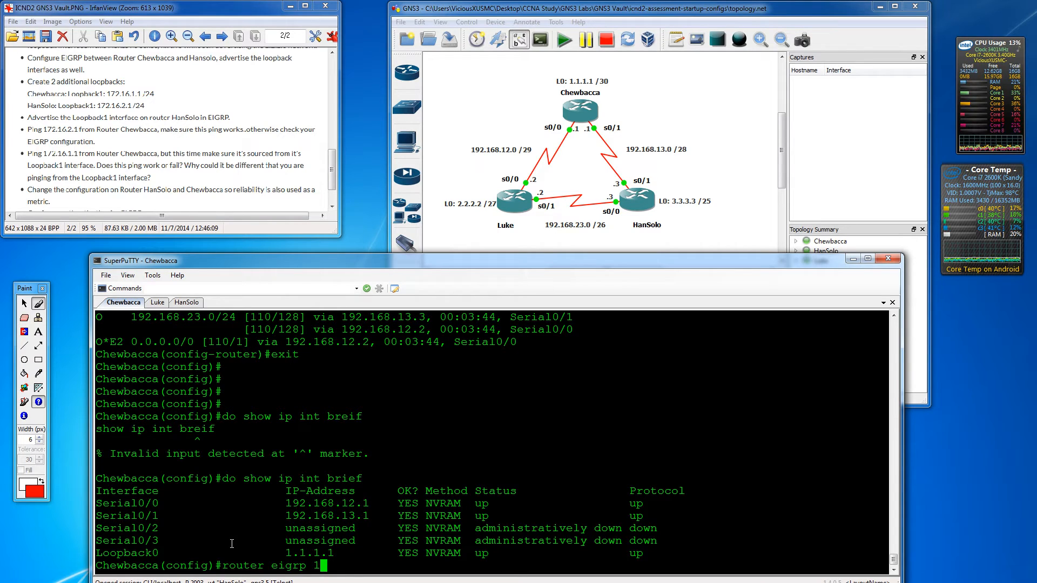
- Start EIGRP 1 on Chewbacca advertising 192.168.13.0 and 1.1.1.1 0.0.0.0
key(Return)
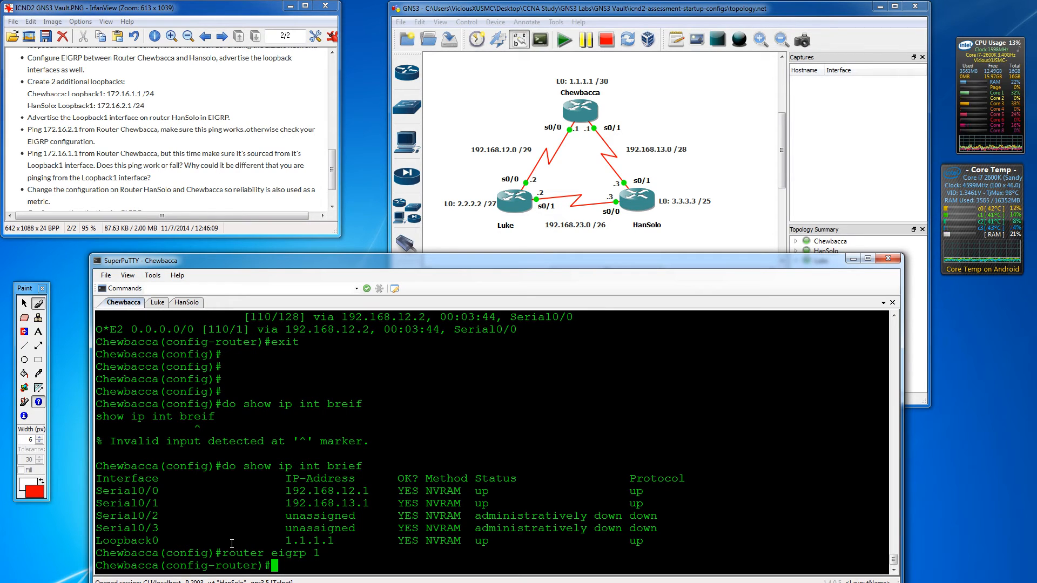
text(network)
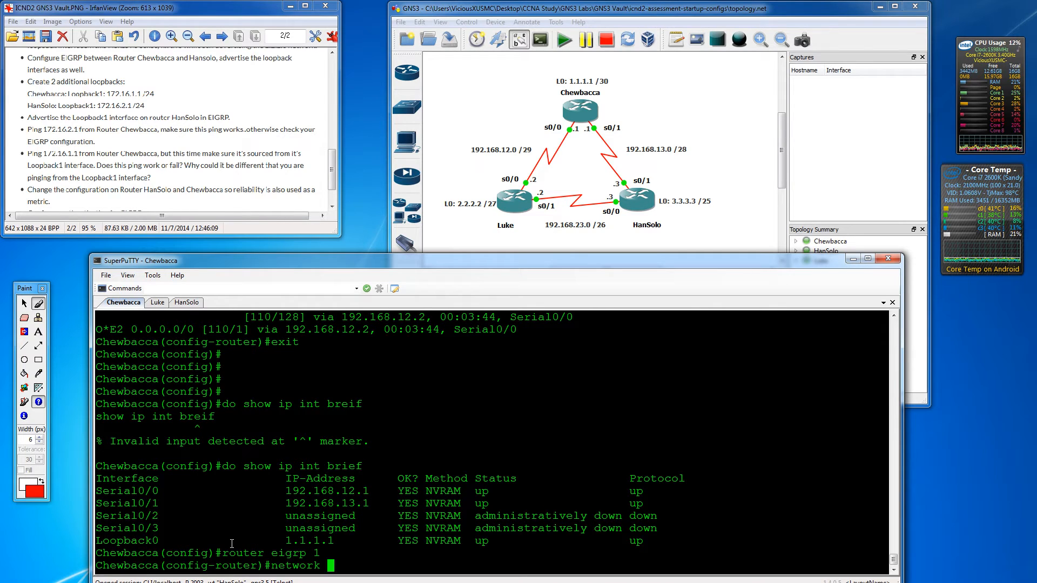
text(192.168)
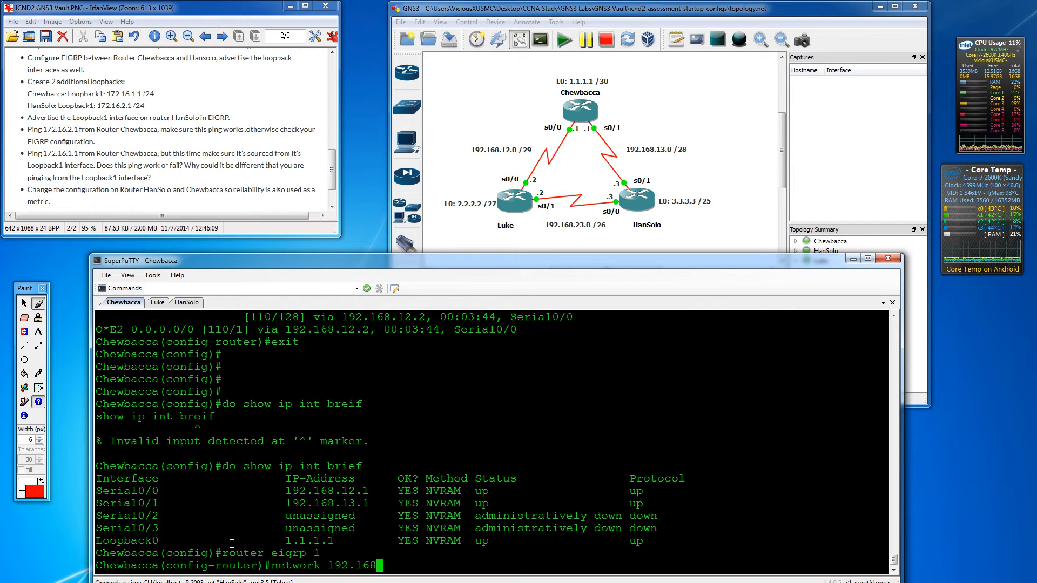
text(.13.0)
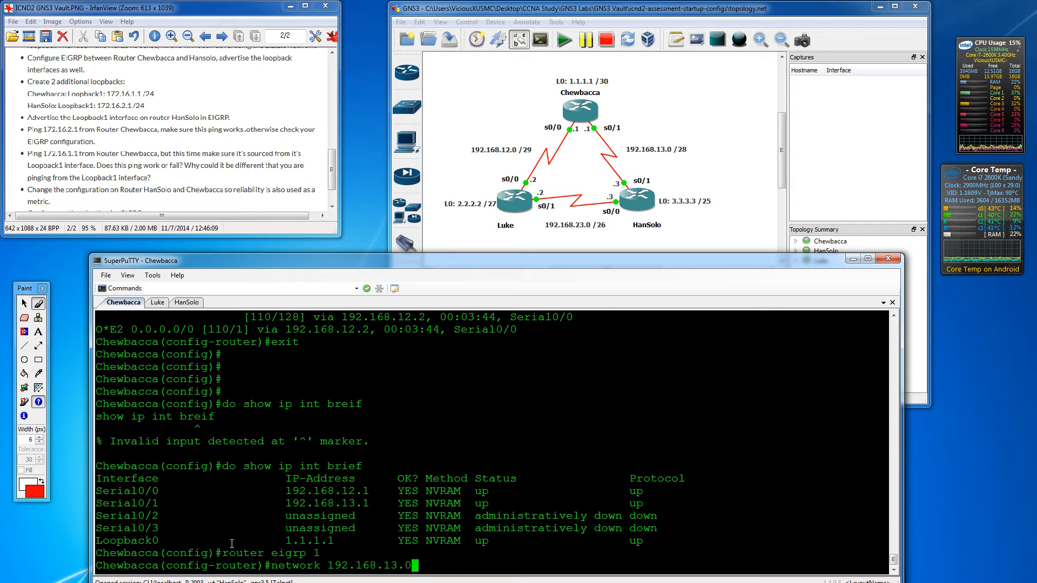
key(Return)
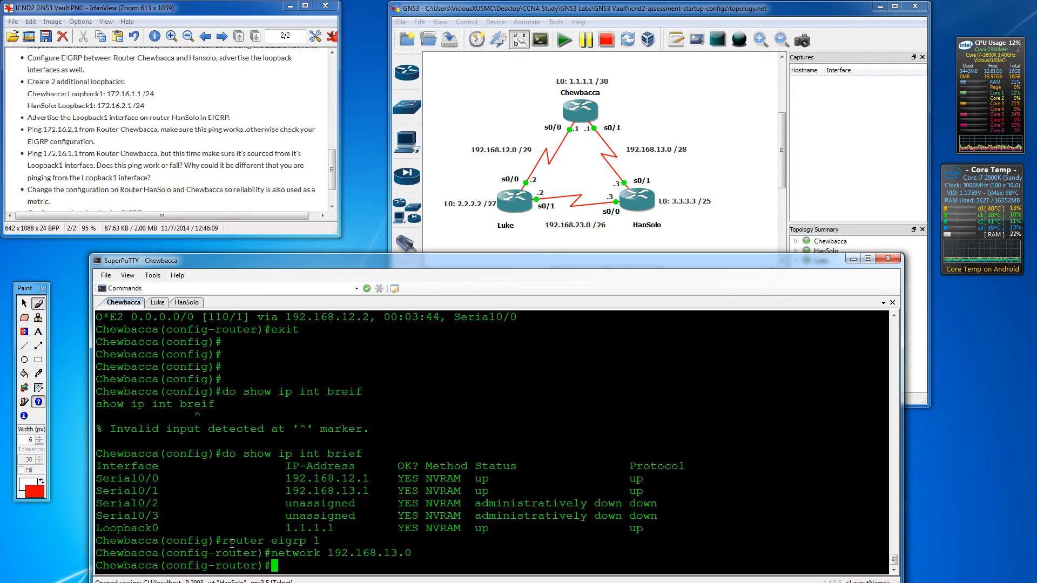
text(network 1.1.1.1.)
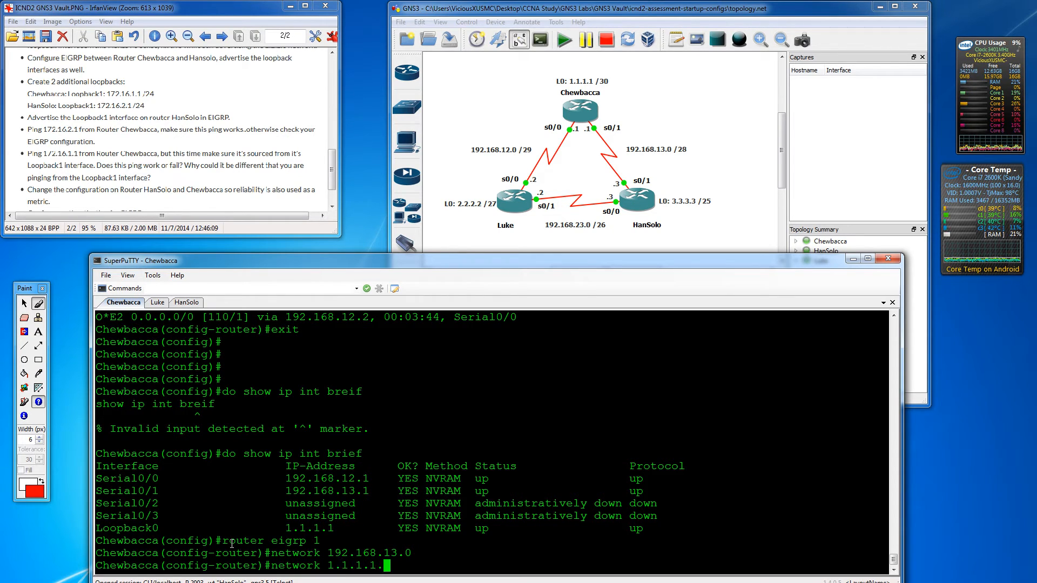
key(BackSpace)
text( 0)
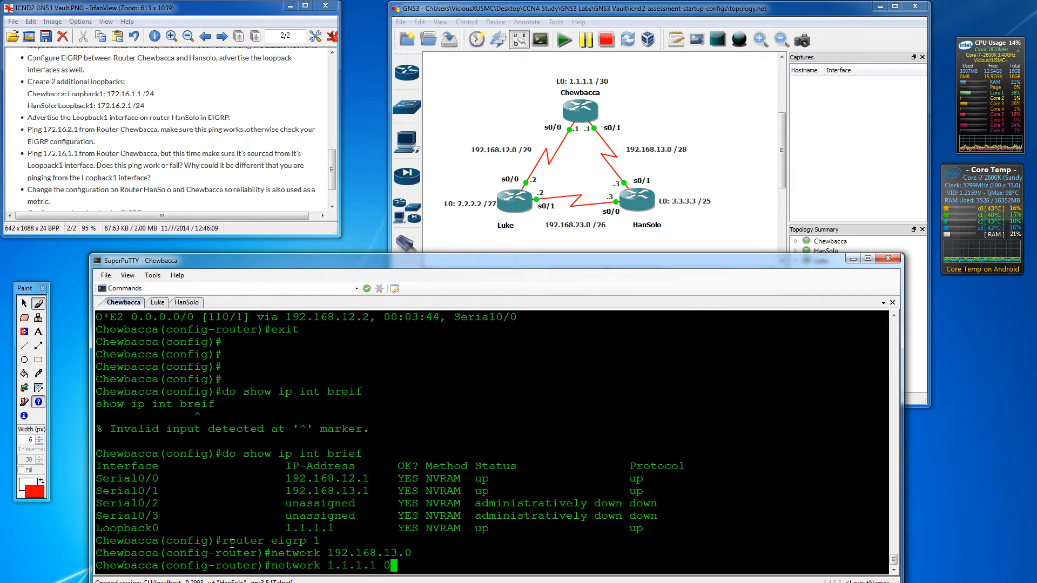
text(.0.0.0)
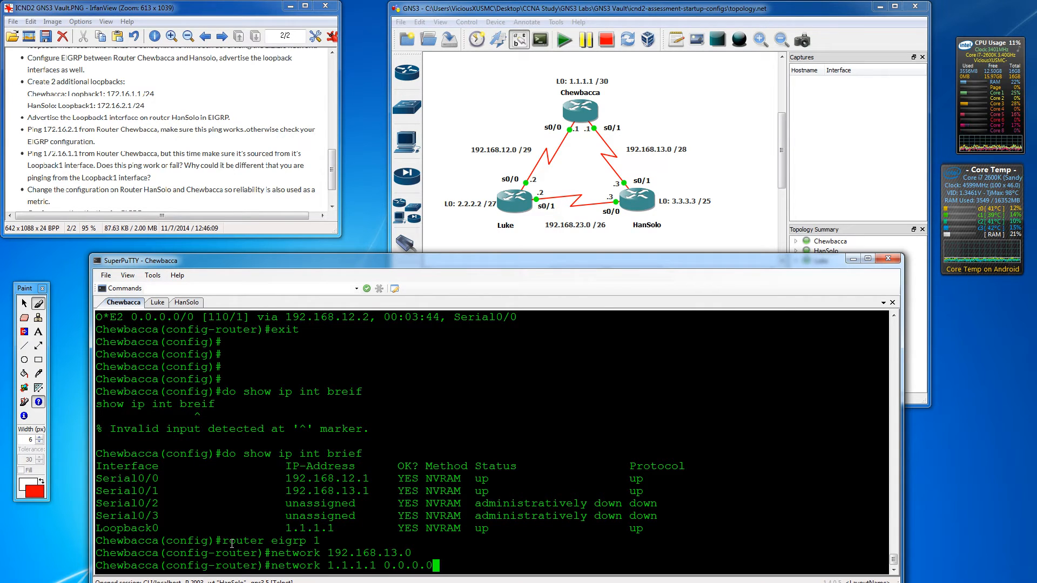
key(Return)
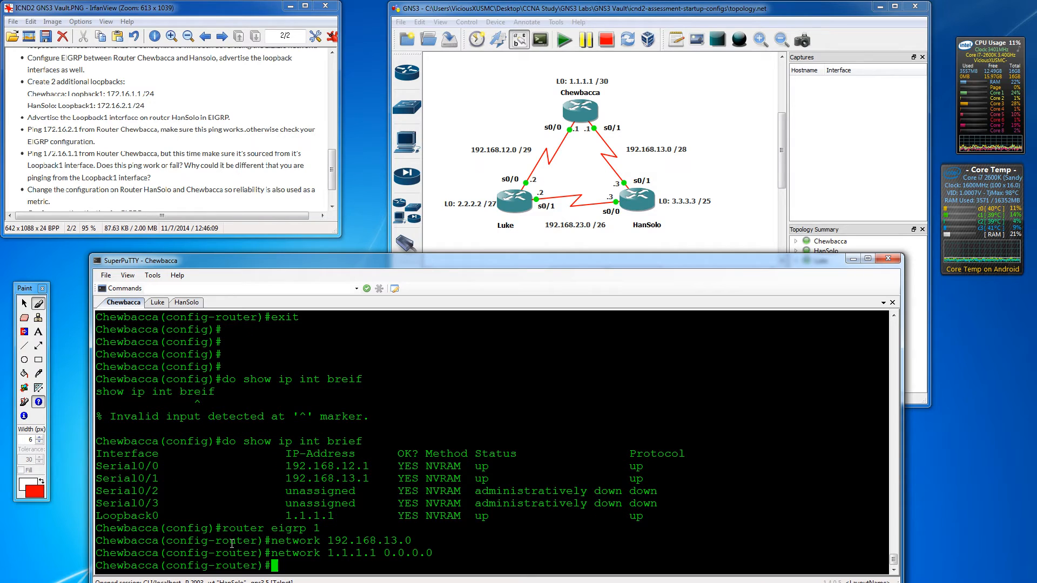
key(Return)
key(Return)
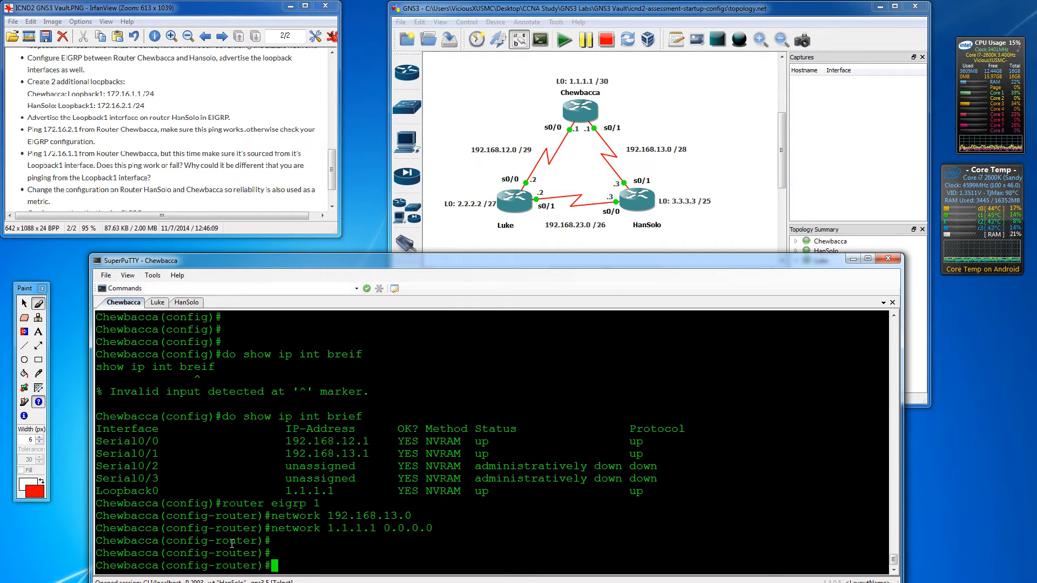
- Return to privileged mode and run 'show ip eigrp interfaces' on Chewbacca
text(exit)
key(Return)
key(Return)
key(Return)
key(Return)
text(exit)
key(Return)
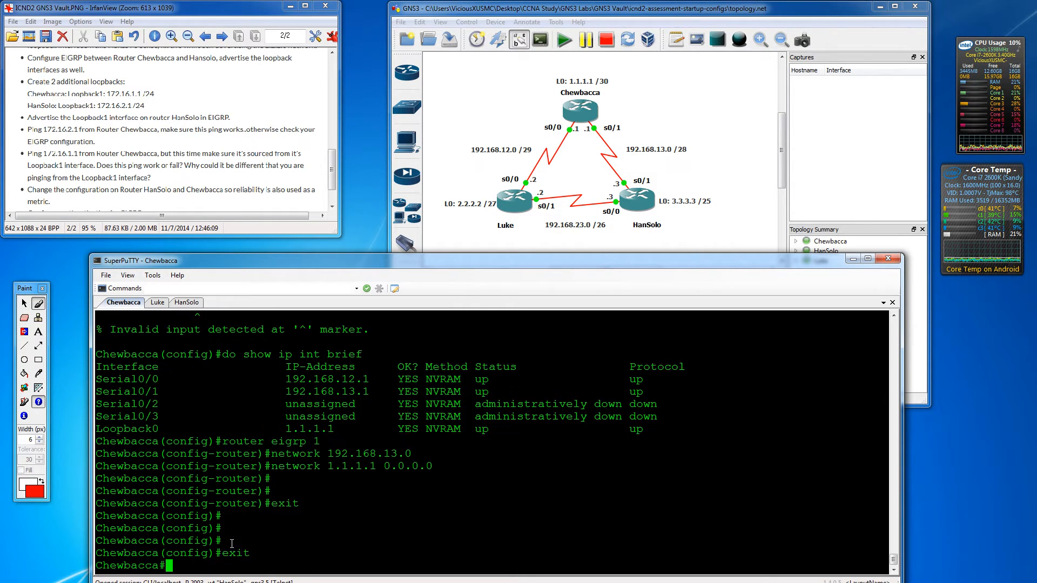
text(show ip ei)
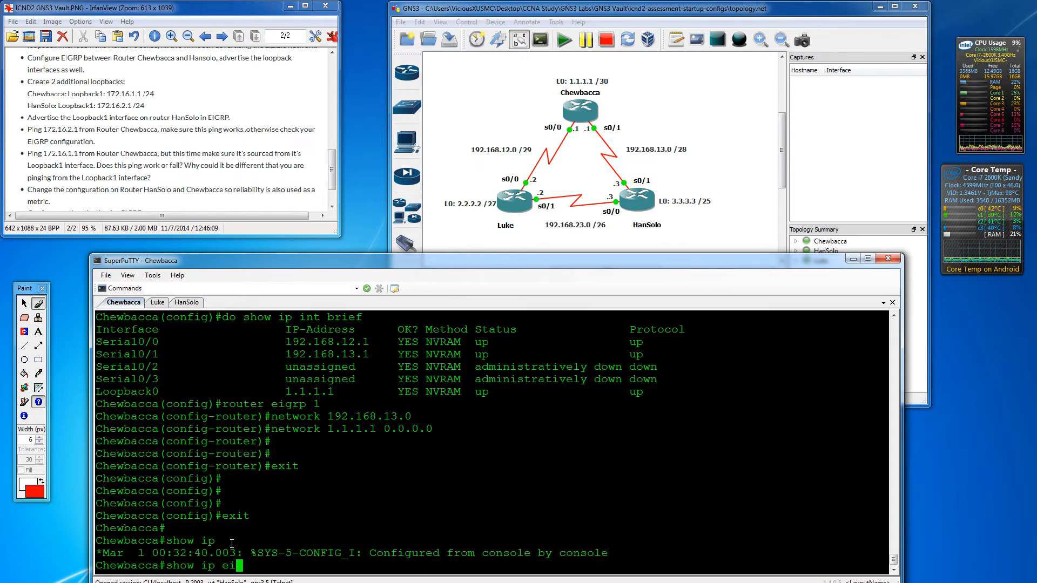
text(g)
key(Tab)
text(?)
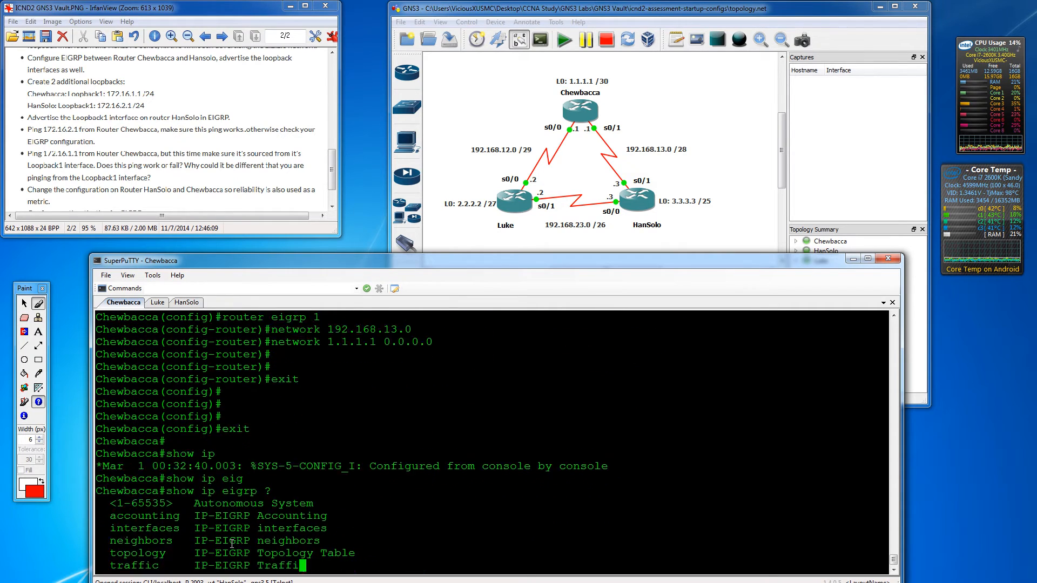
key(BackSpace)
text(in)
key(Tab)
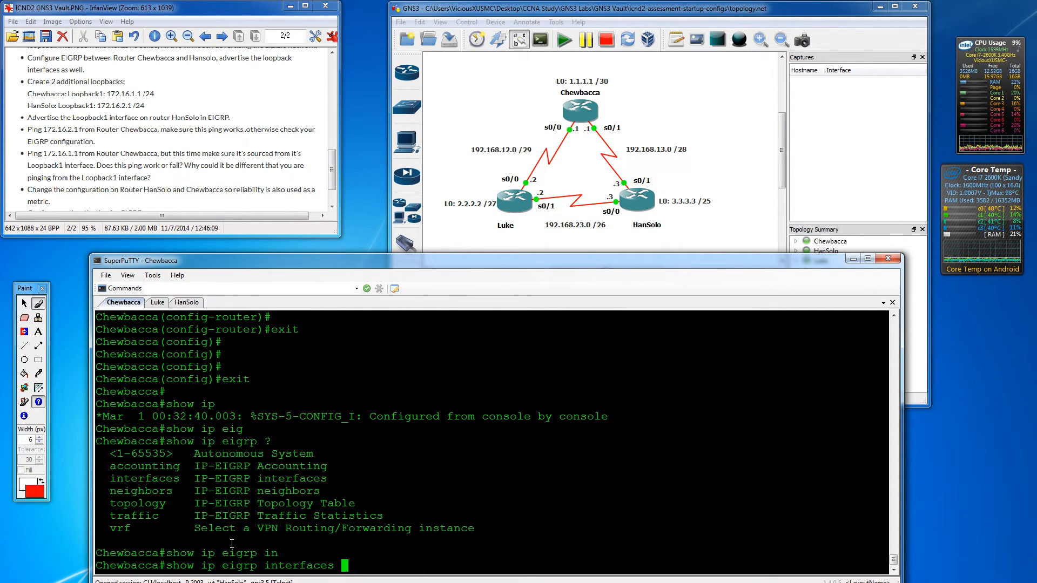
key(Return)
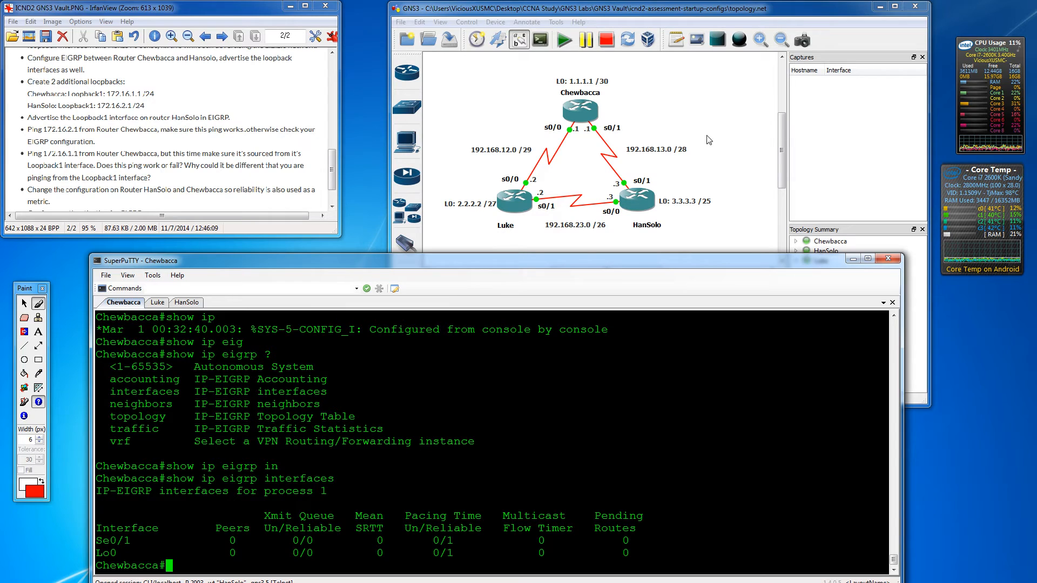
- On HanSolo, leave interface configuration and list its interfaces with 'do show ip int brief'
click(187, 303)
text(exit)
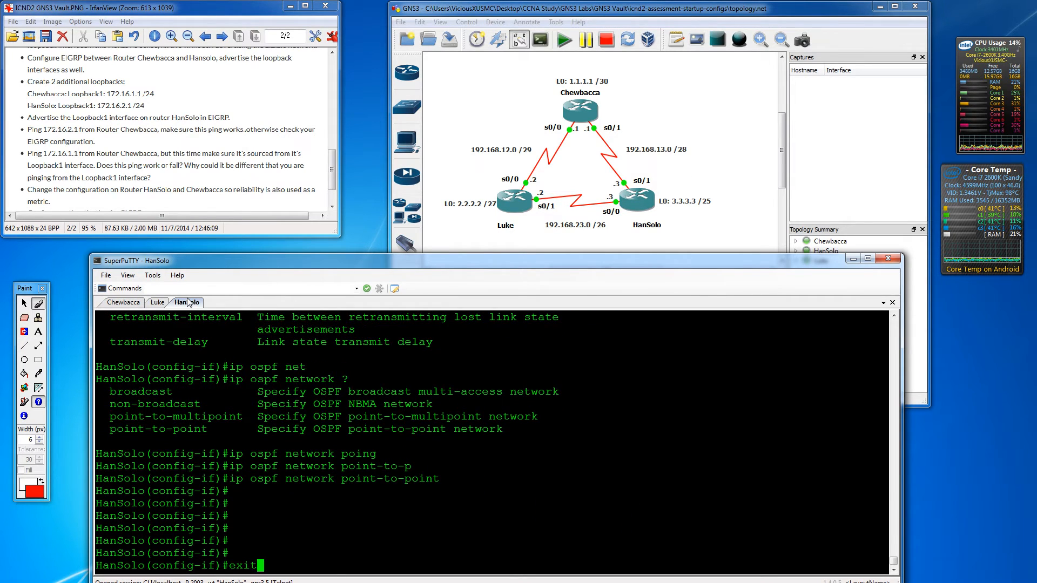
key(Return)
key(Return)
key(Return)
key(Return)
key(Return)
text(do show i p)
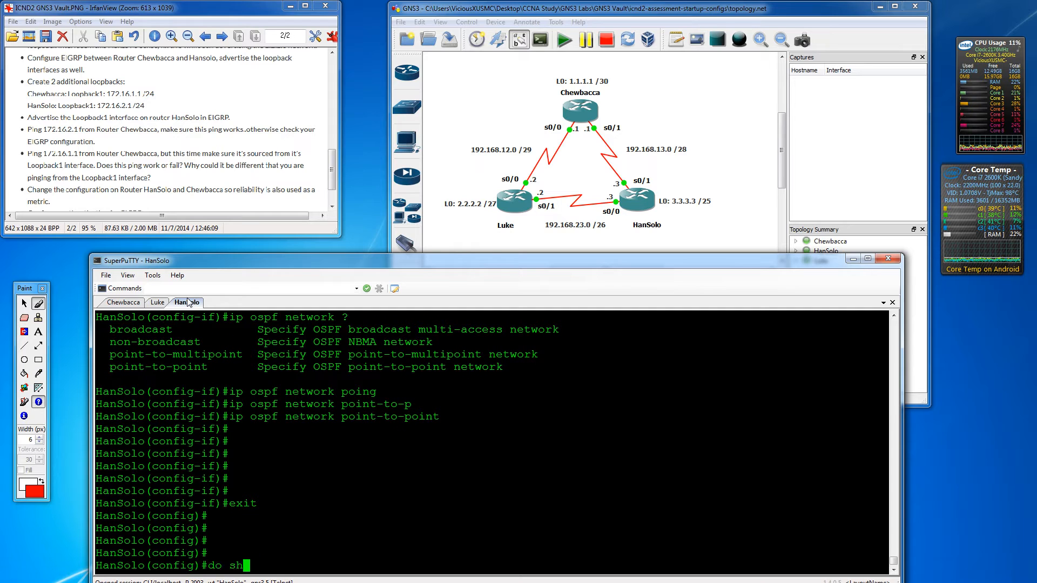
text(int brief)
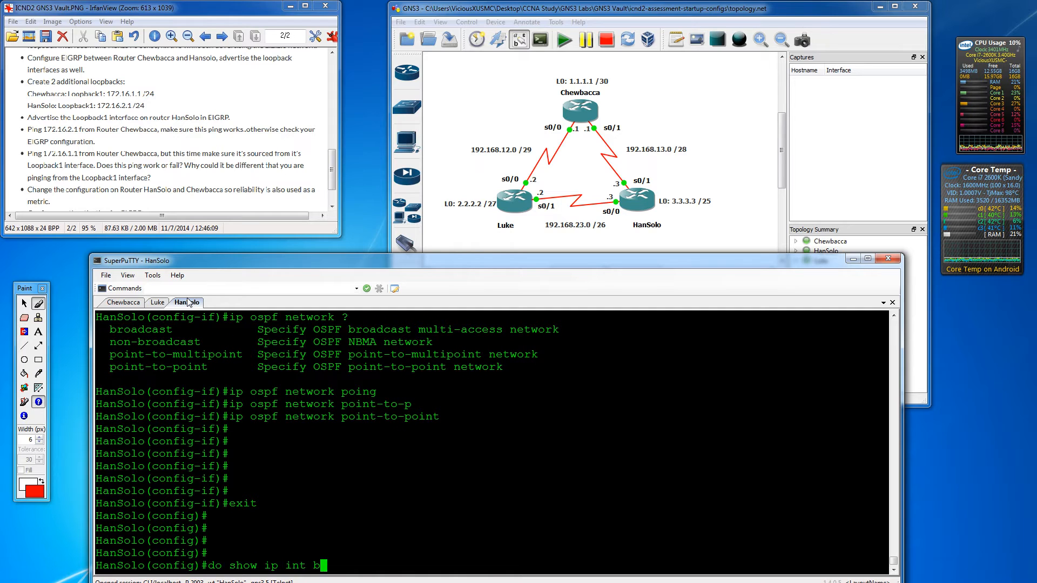
key(Return)
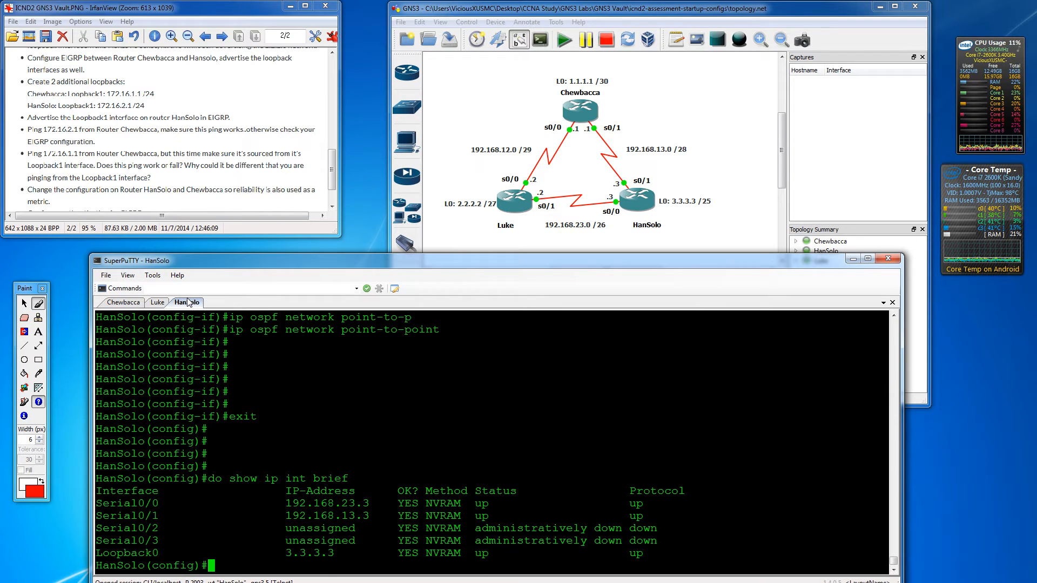
- Start EIGRP 1 on HanSolo advertising 3.3.3.3 0.0.0.0 and 192.168.13.0
text(router )
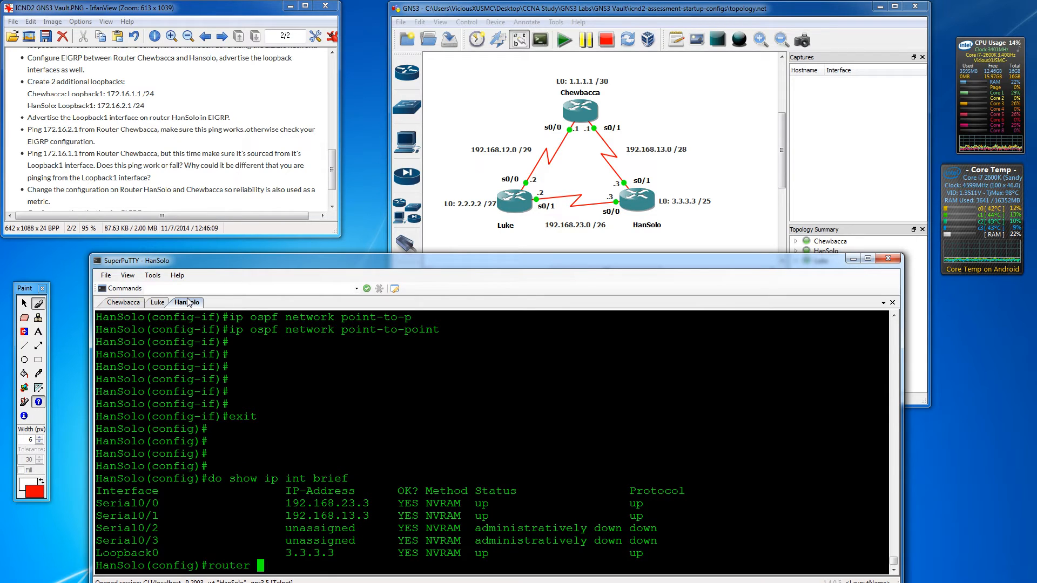
text(ei)
key(Tab)
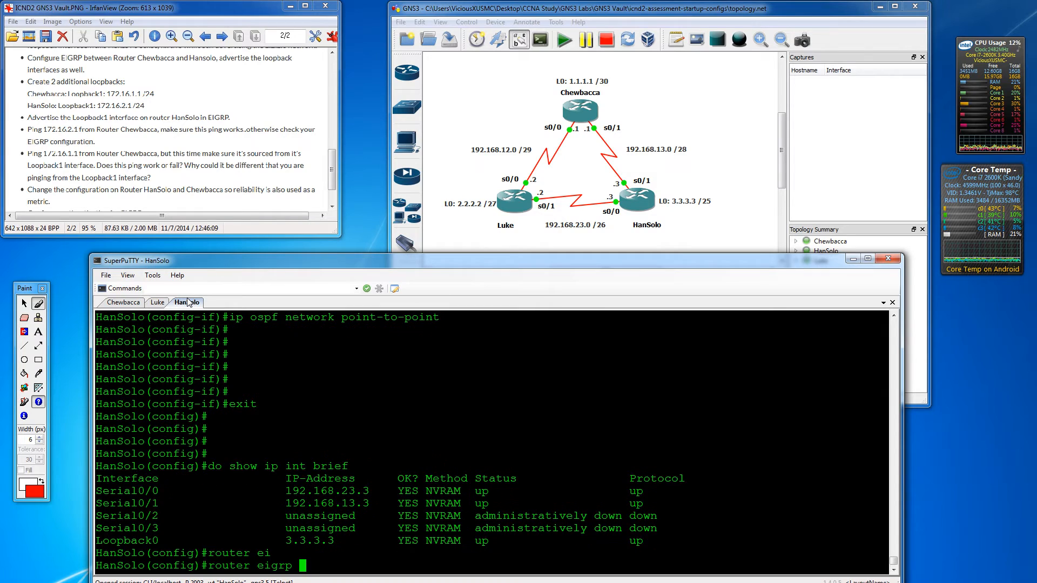
text(1)
key(Return)
text(networ)
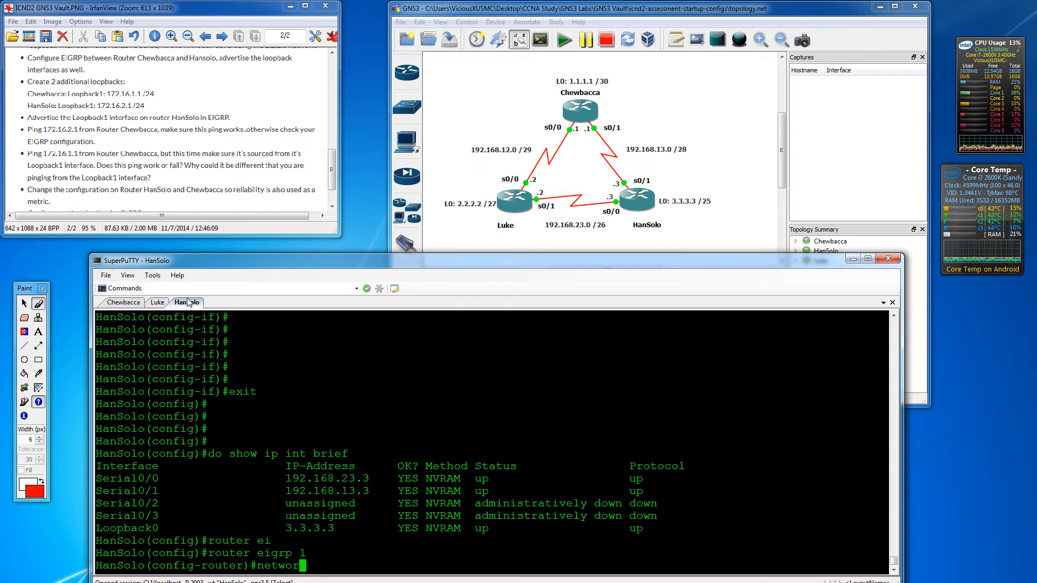
text(k 3.3.3)
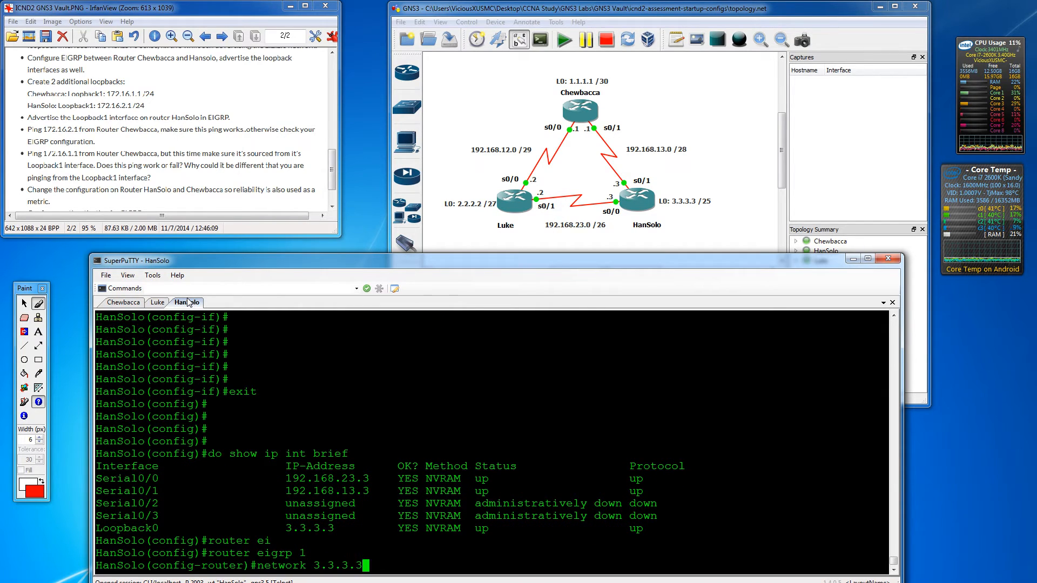
text(.3 0.0.0.0)
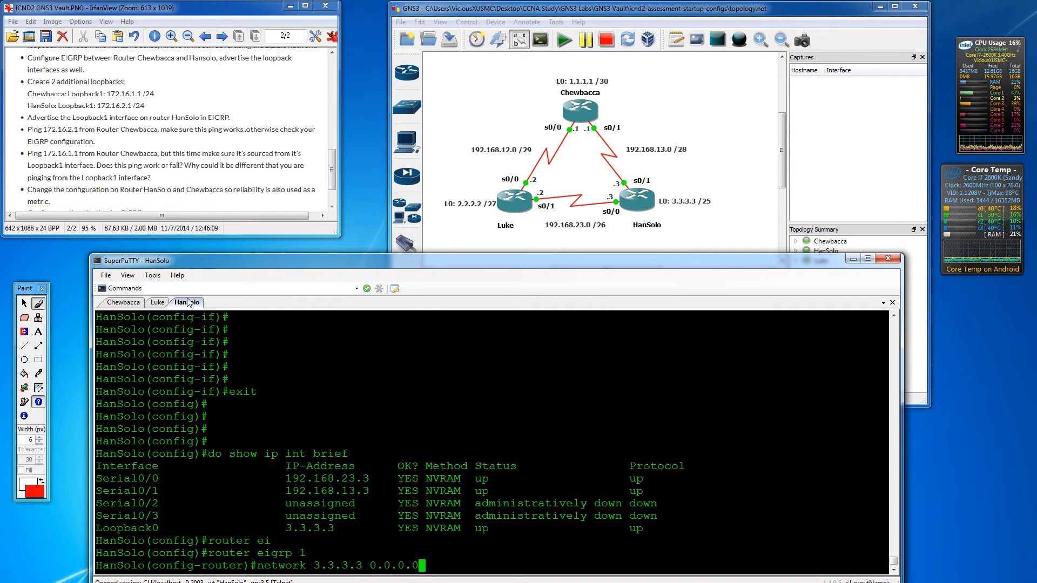
key(Return)
text(networ)
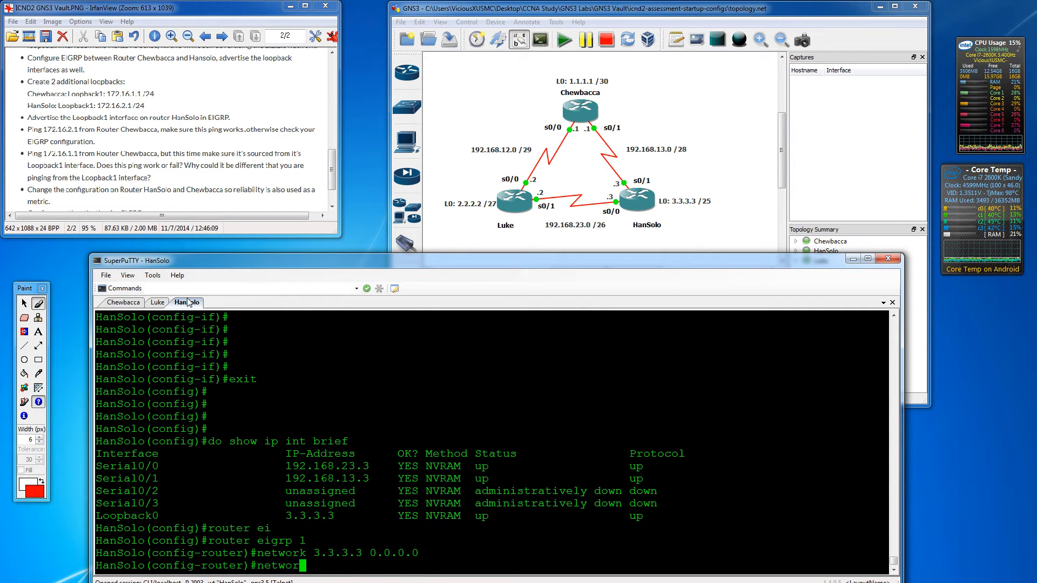
text(k 192.168)
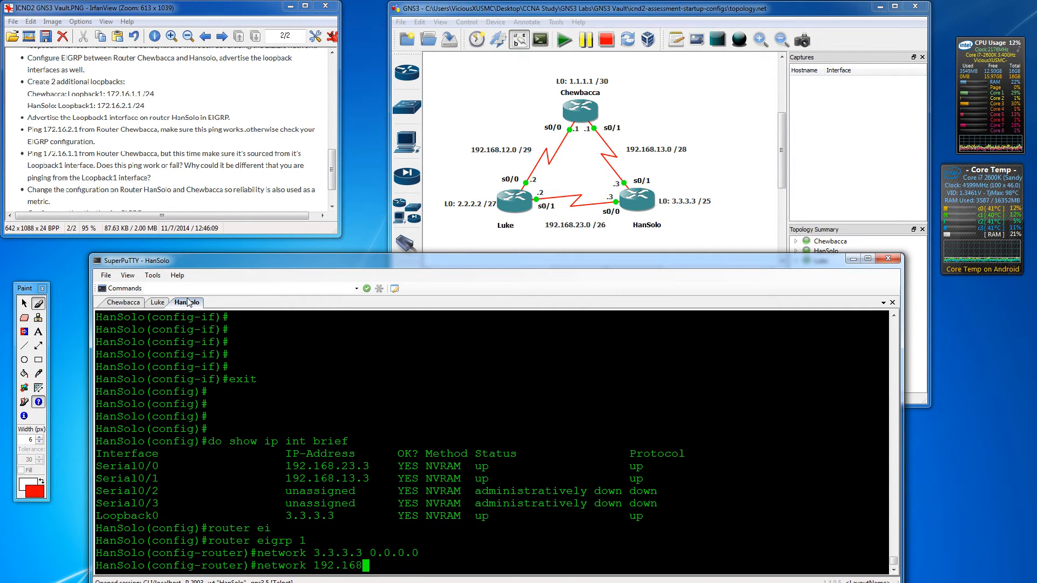
text(.13)
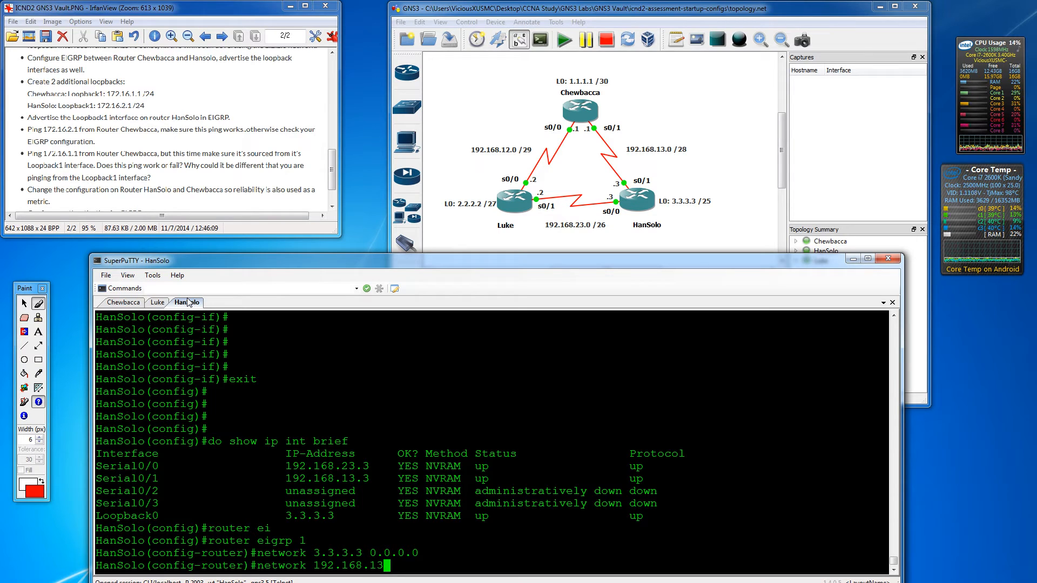
text(.0)
key(Return)
key(Return)
key(Return)
key(Return)
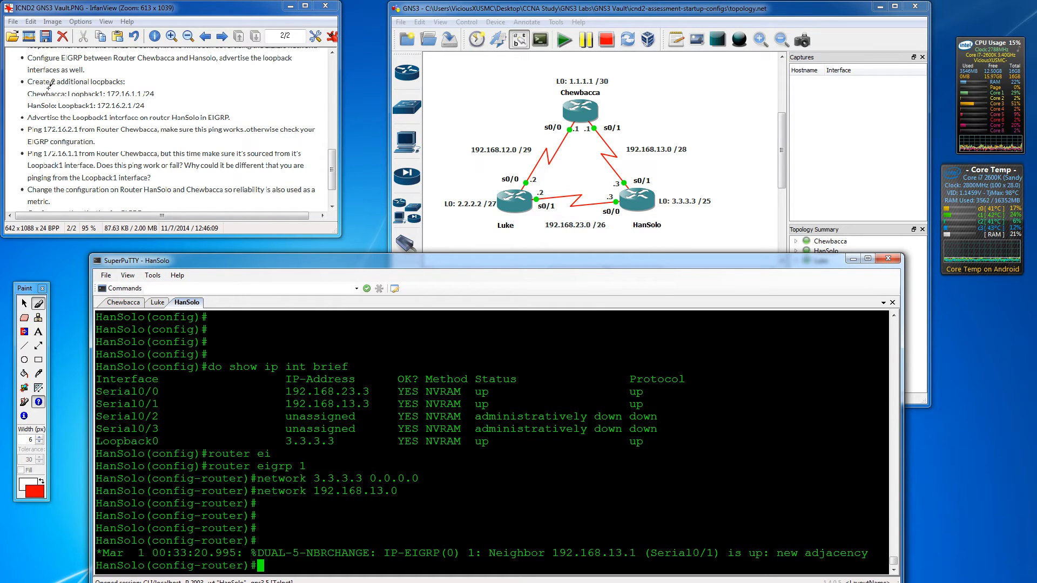
- Strike through the Chewbacca–HanSolo EIGRP task in red and bring the authentication task into view
click(38, 303)
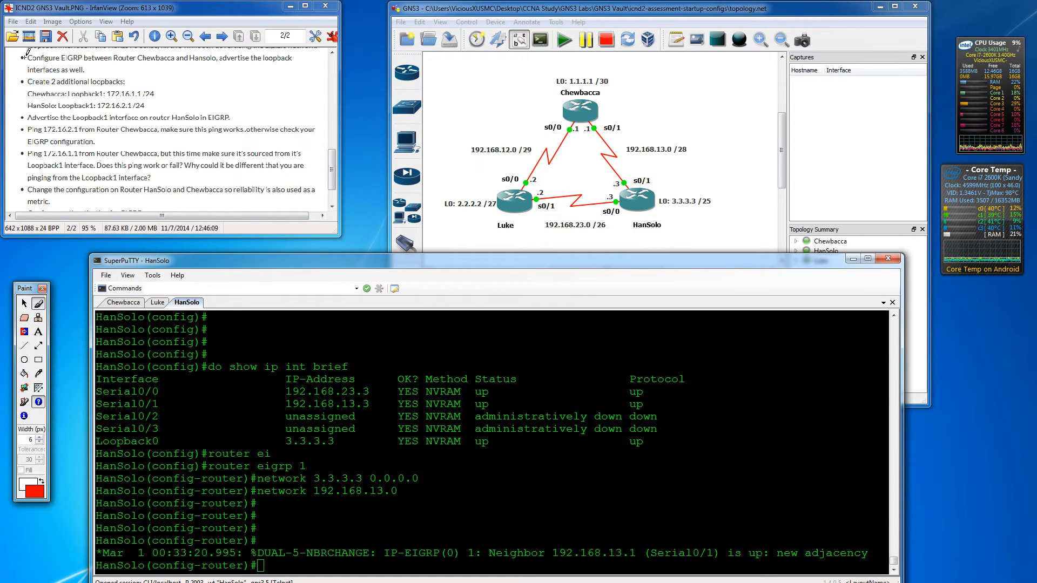
drag(14, 58, 193, 53)
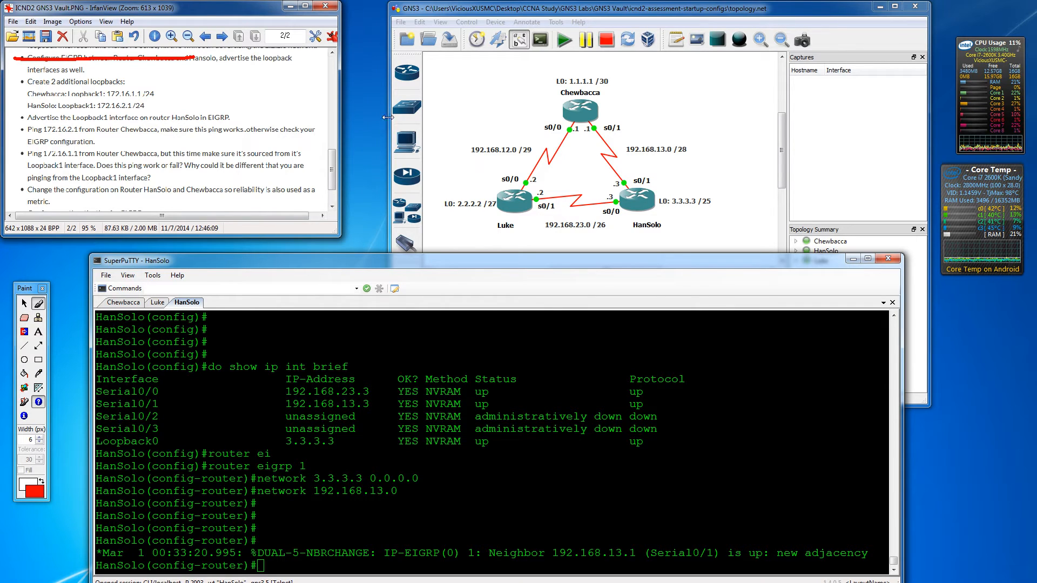
drag(331, 160, 331, 168)
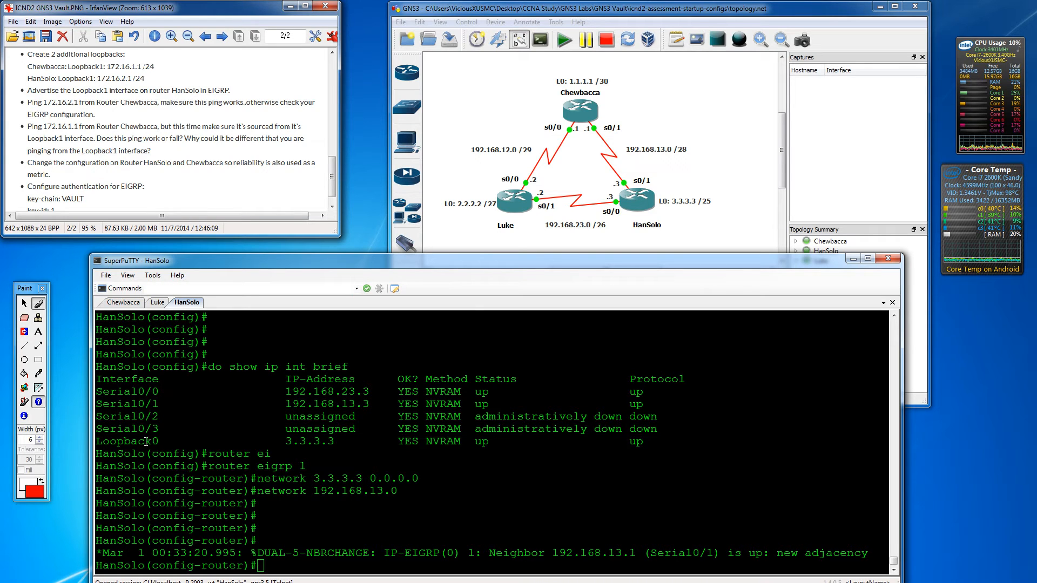
click(295, 474)
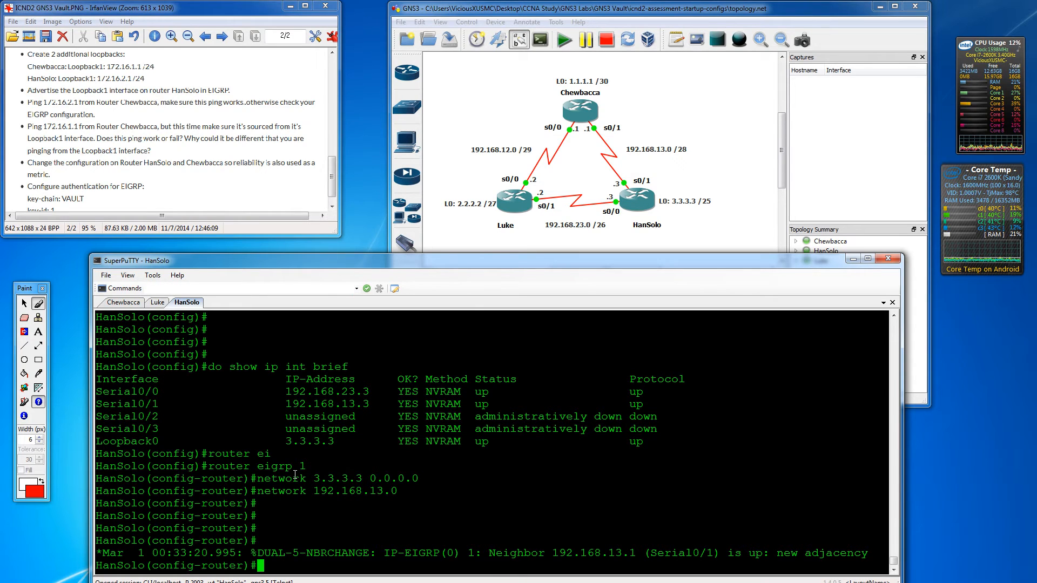
- On HanSolo, give Loopback1 172.16.2.1 255.255.255.0, enable it with 'no shut', and exit
text(exit)
key(Return)
key(Return)
key(Return)
key(Return)
key(Return)
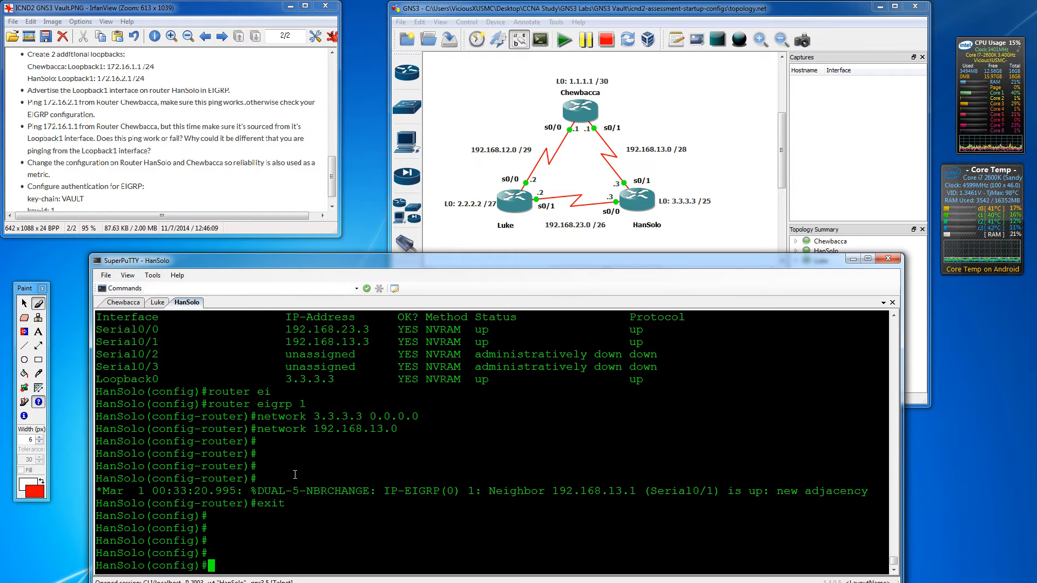
text(int l1)
key(Return)
text(ip)
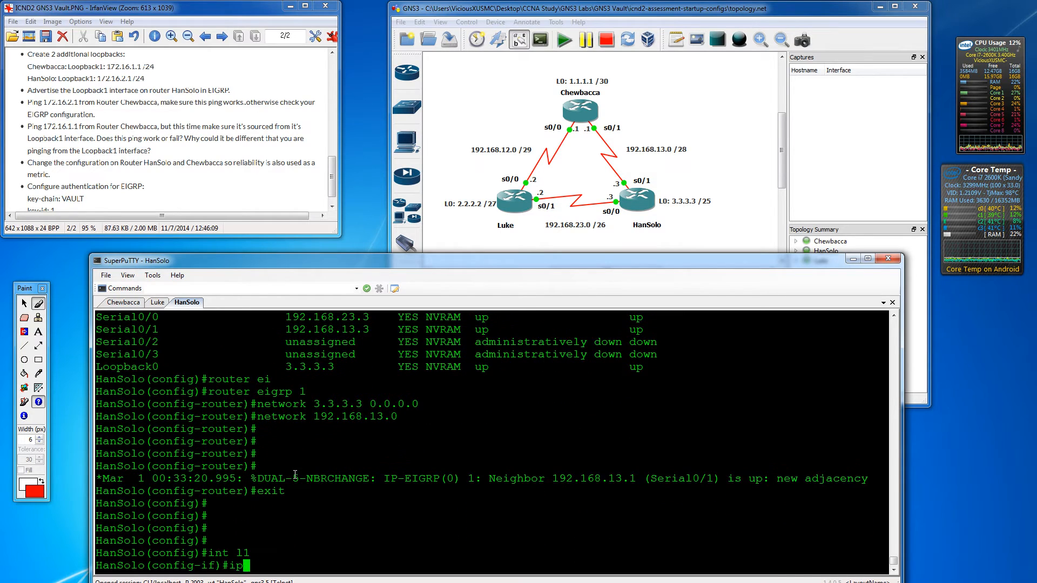
text( address 1)
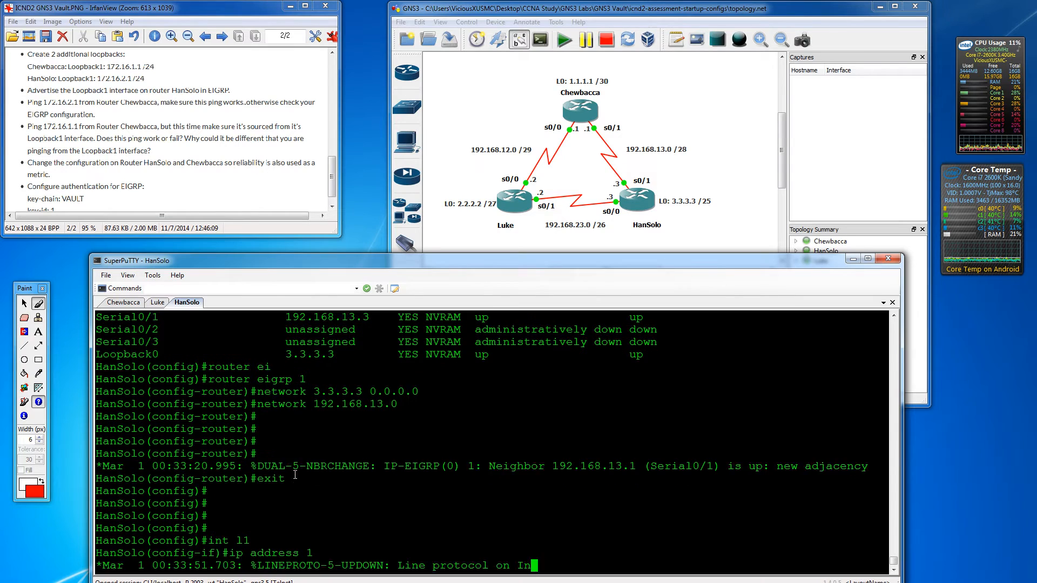
text(72.16.2.1)
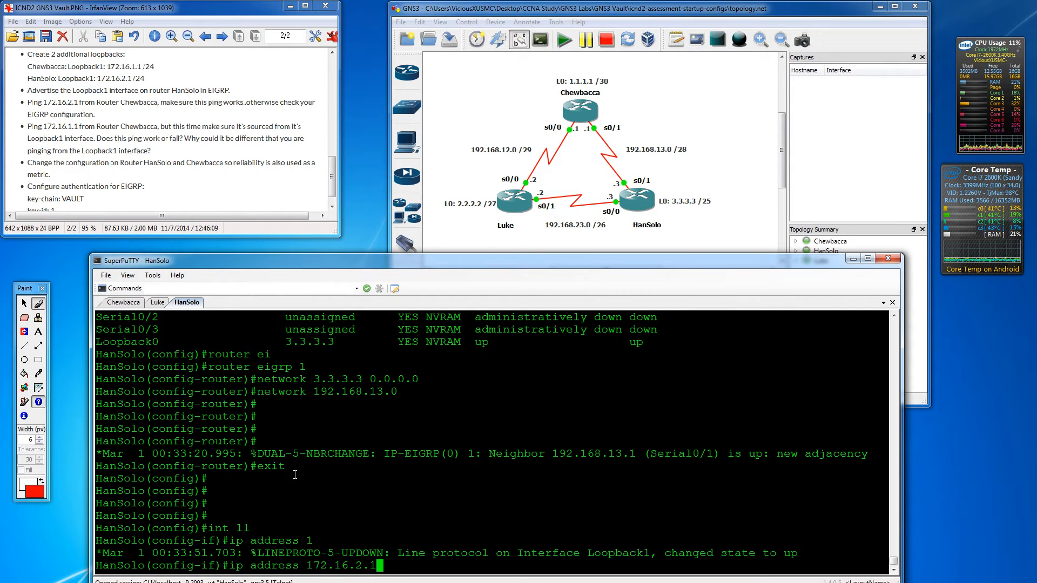
text( 255.2)
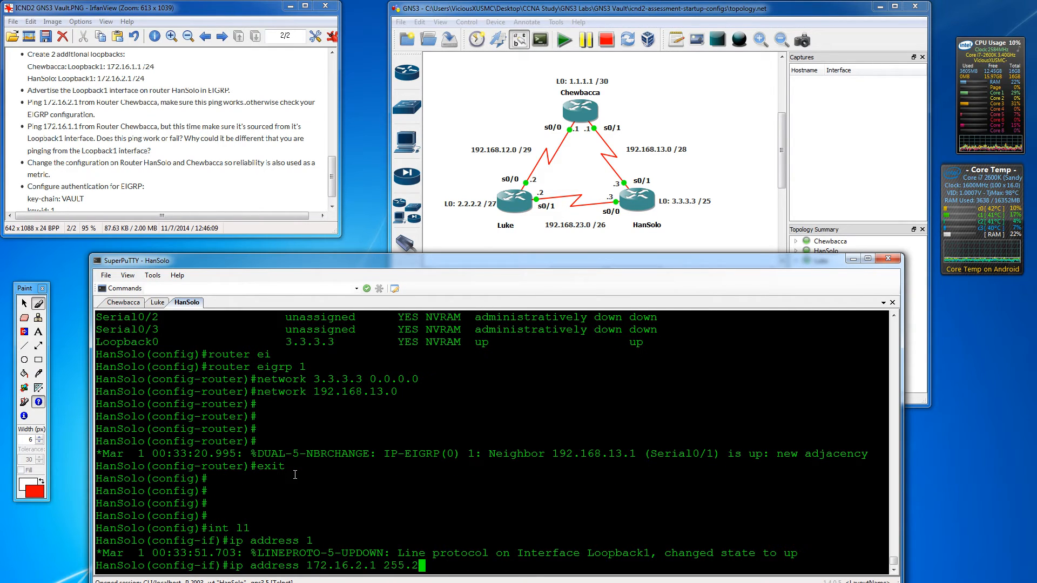
text(55.255.0)
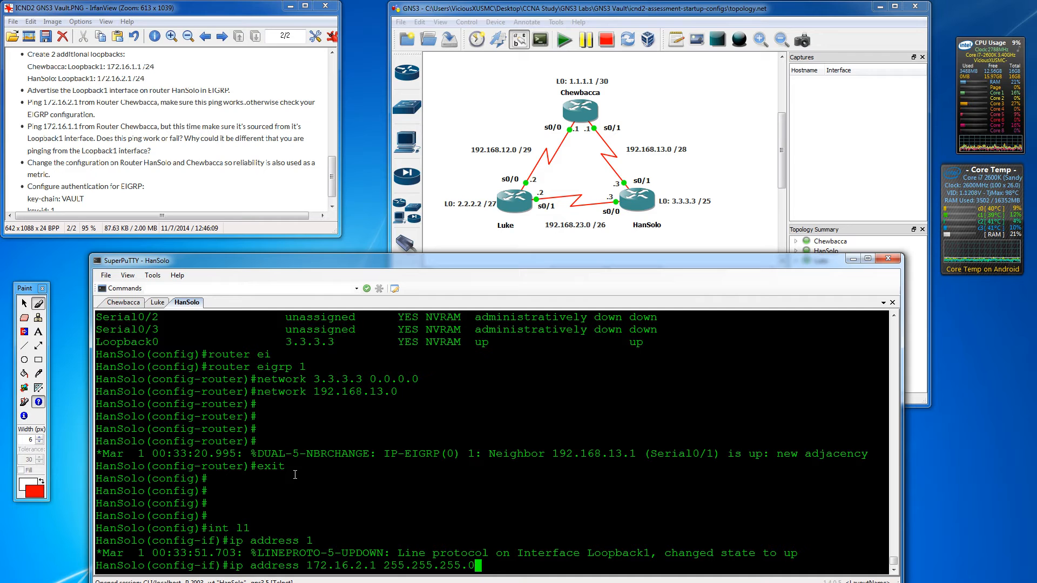
key(Return)
text(no shut)
key(Return)
key(Return)
key(Return)
text(e)
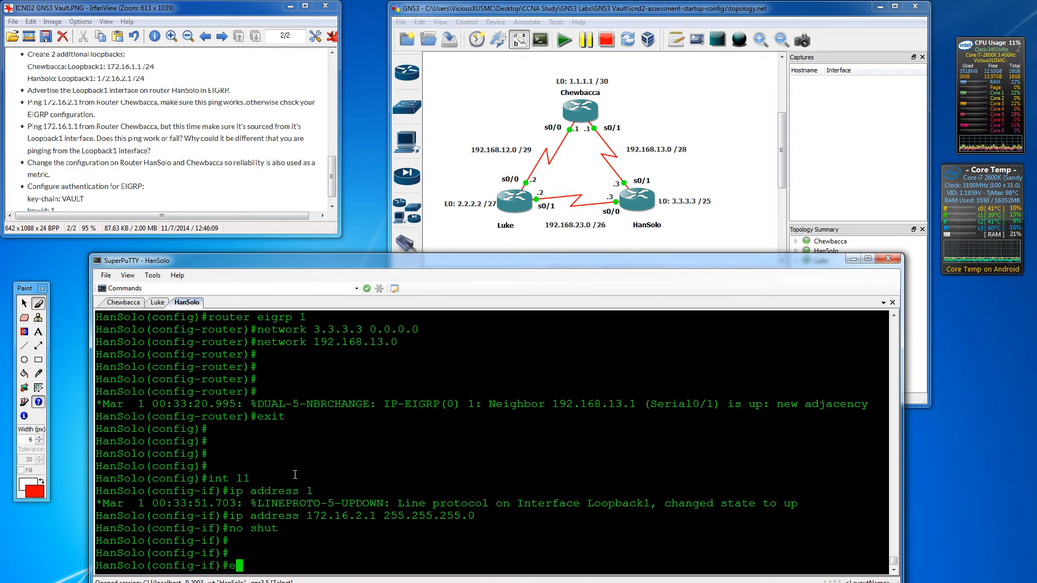
text(xit)
key(Return)
key(Return)
key(Return)
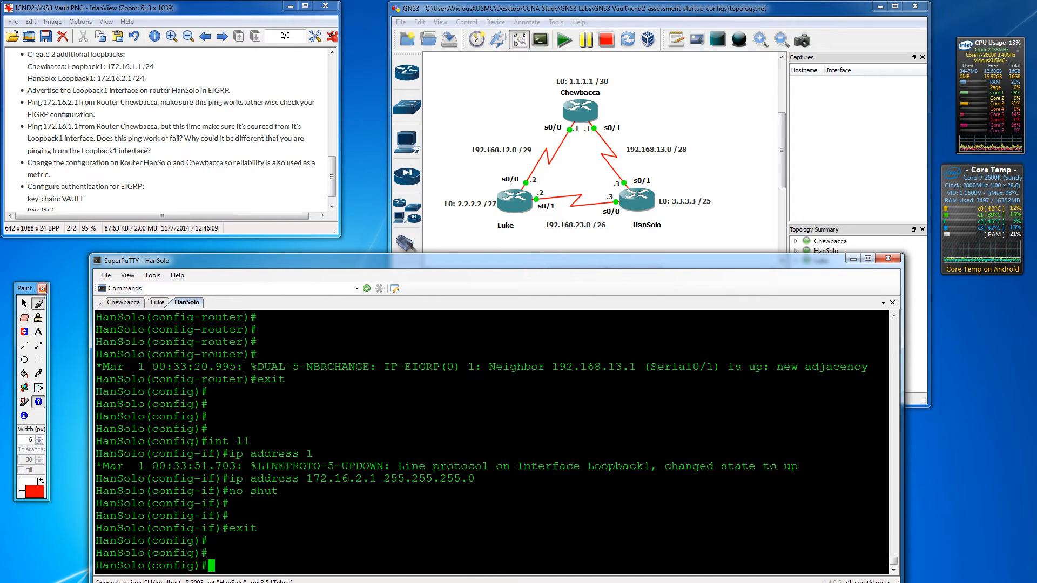
- On Chewbacca, create Loopback1 with 172.16.1.1 255.255.255.0 and enable it with 'no shut'
click(122, 304)
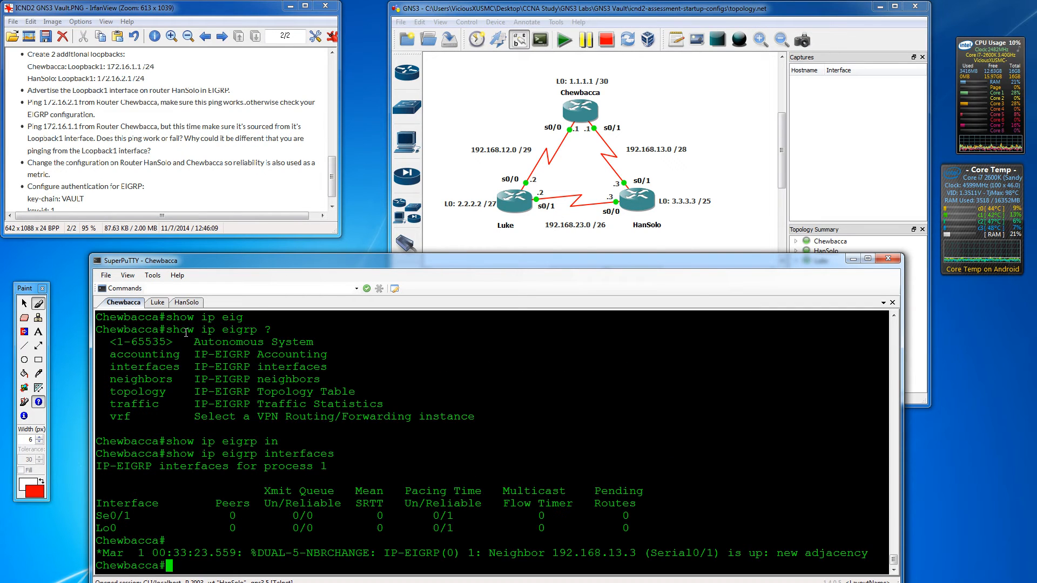
key(Return)
key(Return)
text(conf t)
key(Return)
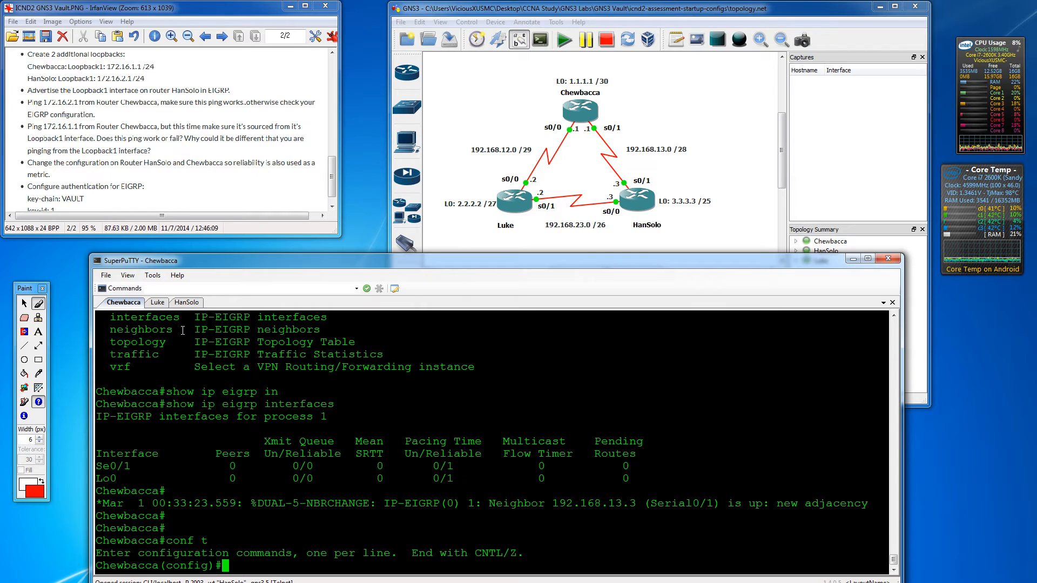
text(int l1)
key(Return)
text(ip a)
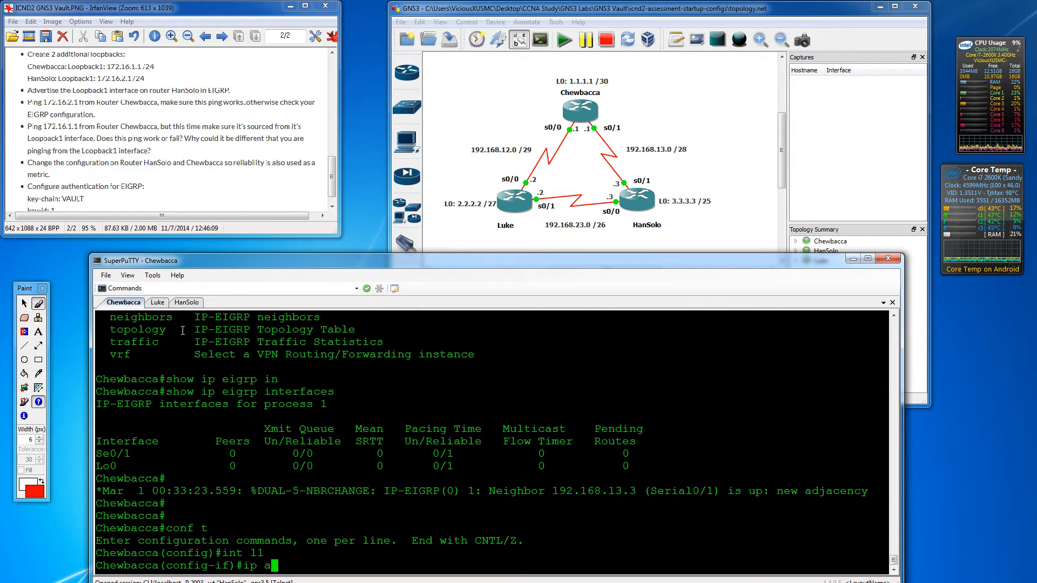
text(ddress 172.)
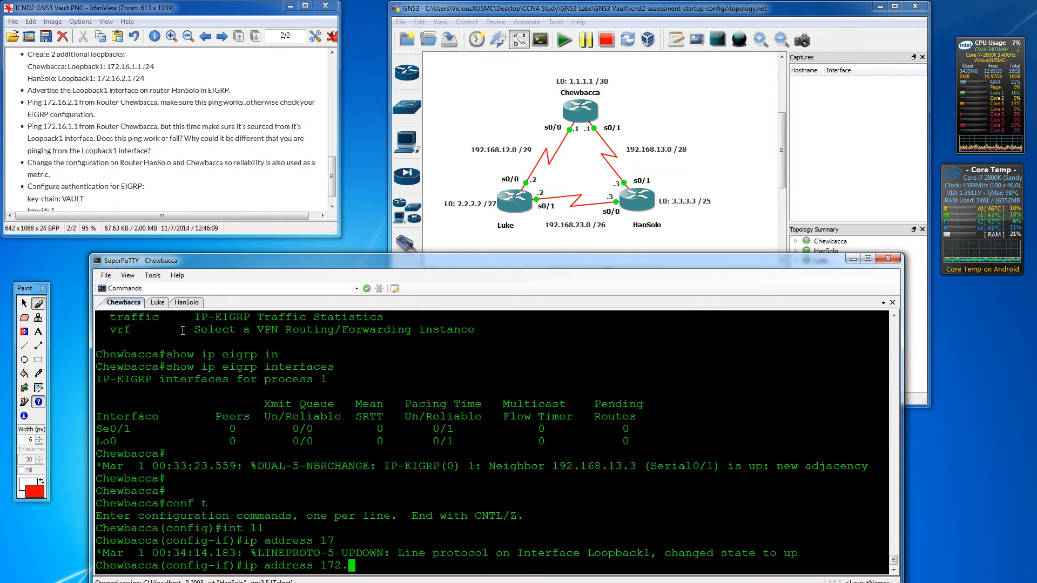
text(16.1.1 255.255.255.0)
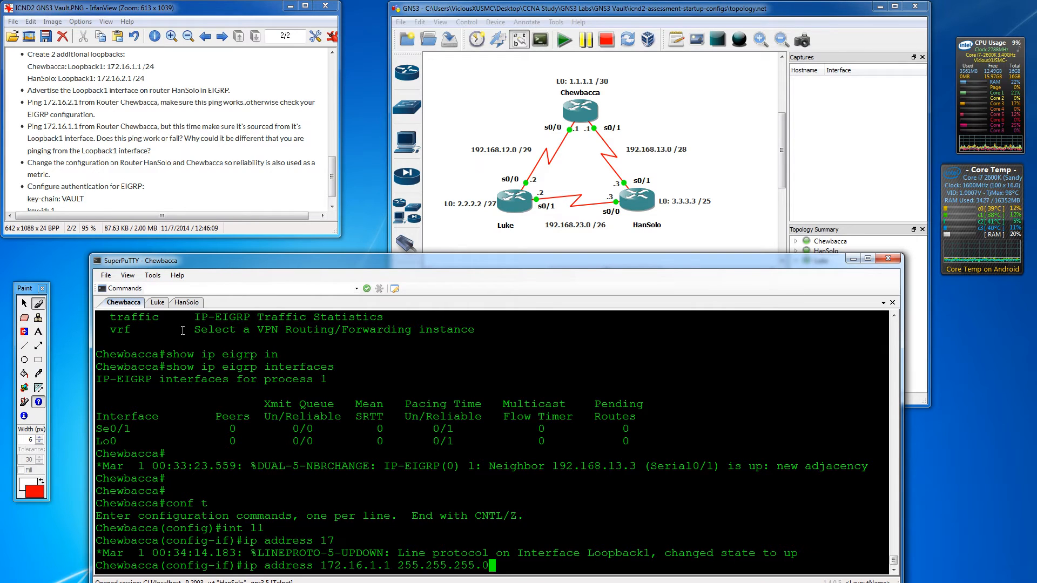
key(Return)
text(no shut)
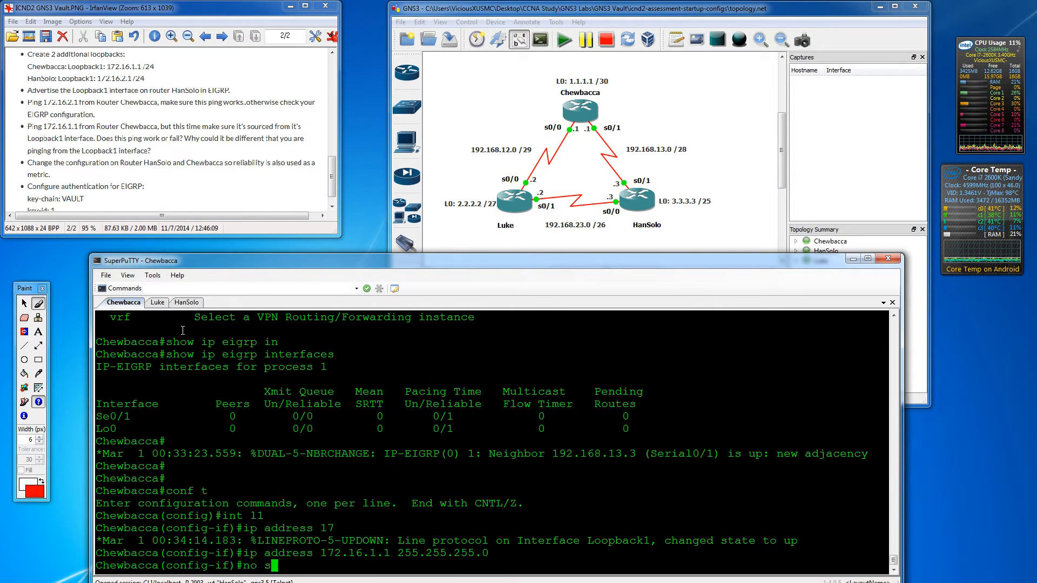
key(Return)
key(Return)
key(Return)
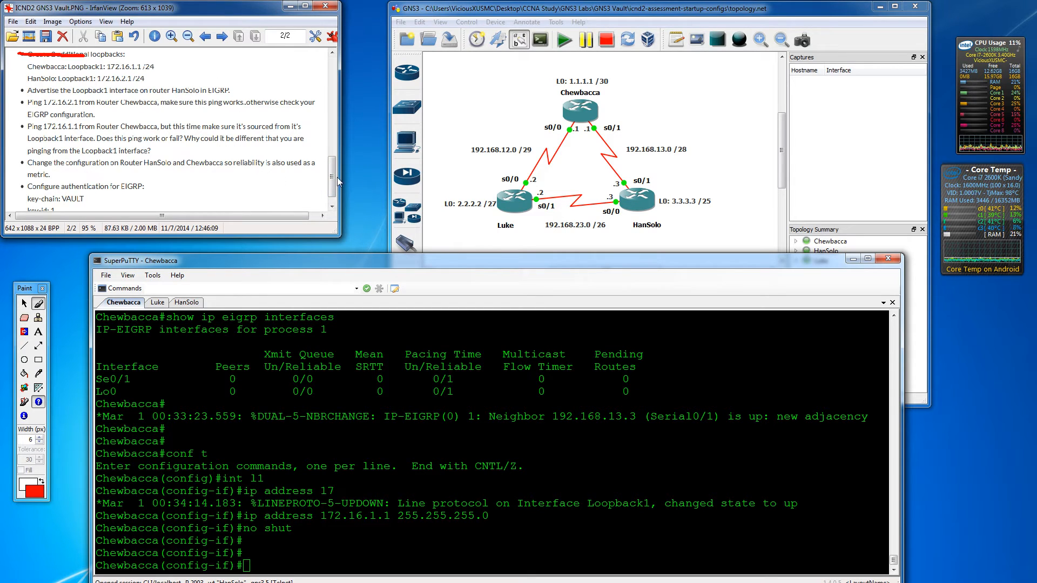
drag(333, 176, 331, 182)
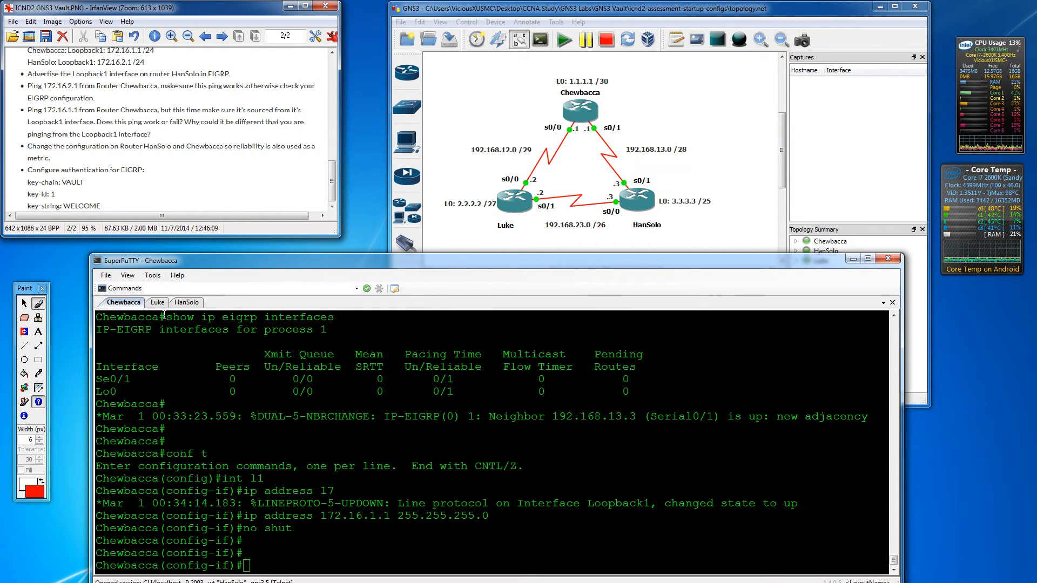
- Add 'network 172.16.2.1 0.0.0.0' to HanSolo's EIGRP 1 process
click(184, 303)
key(Return)
key(Return)
key(Return)
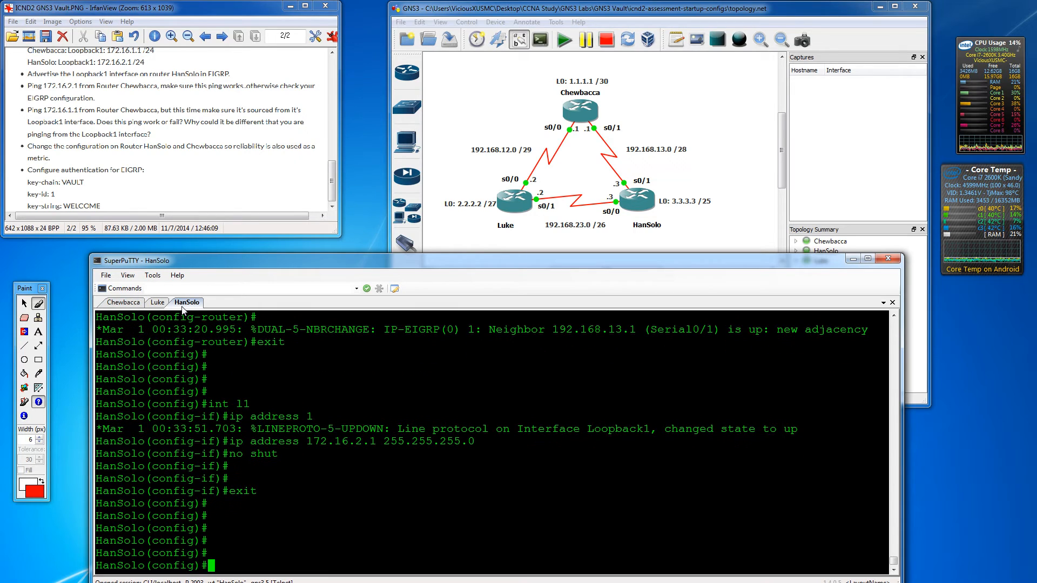
text(router eig)
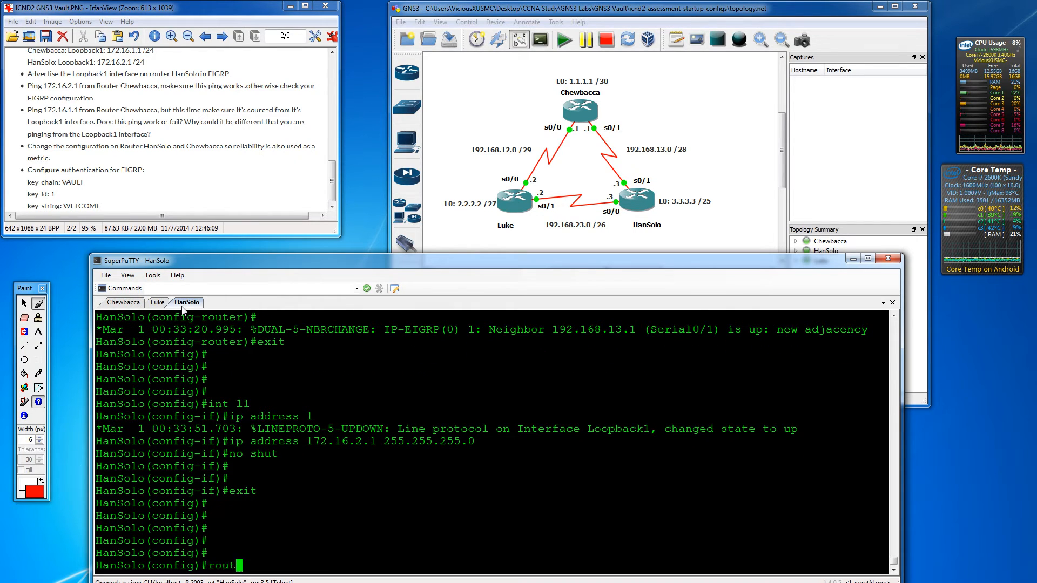
key(Tab)
text(1)
key(Return)
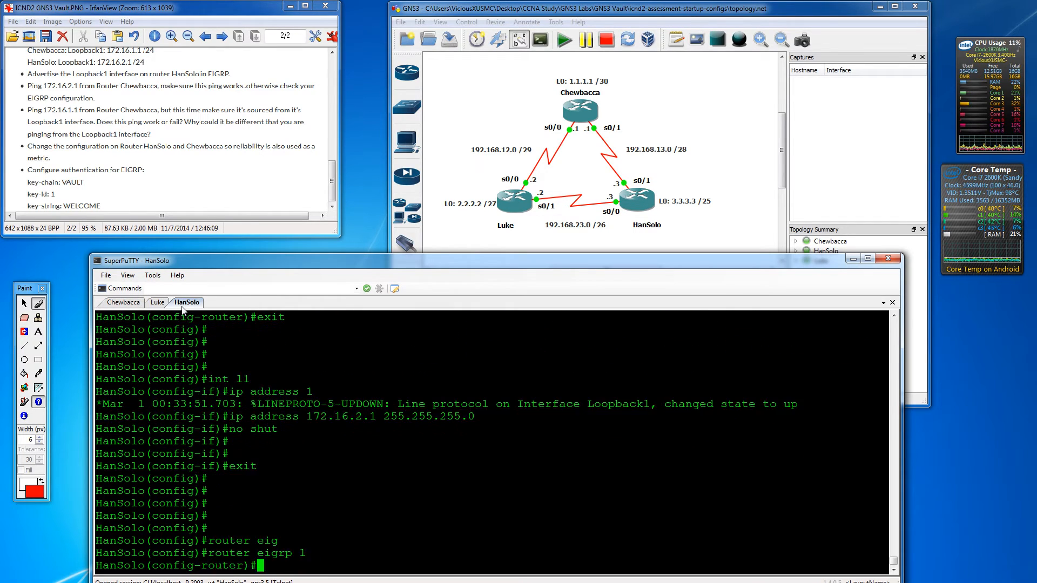
text(network )
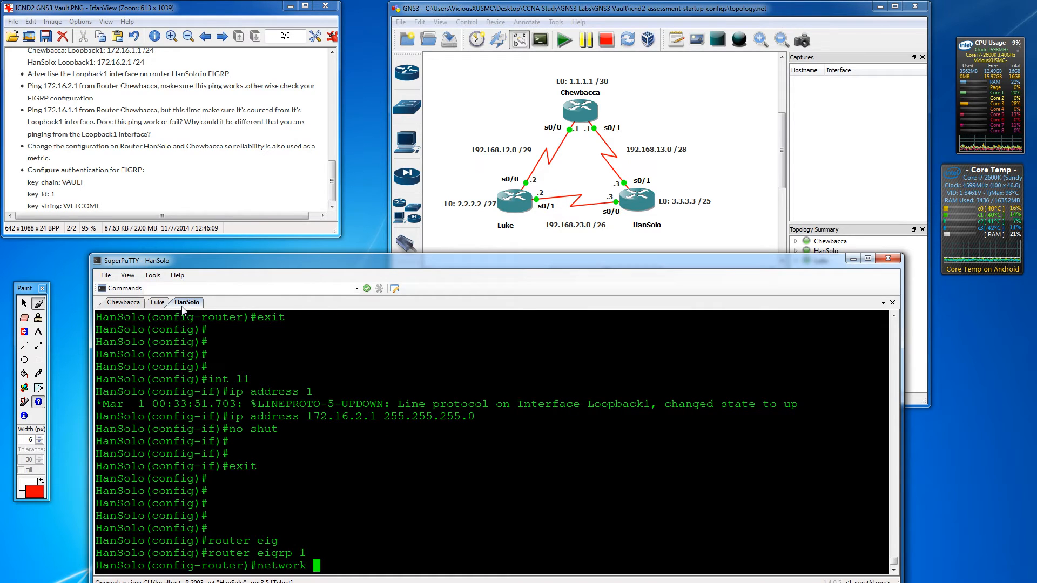
text(172.16)
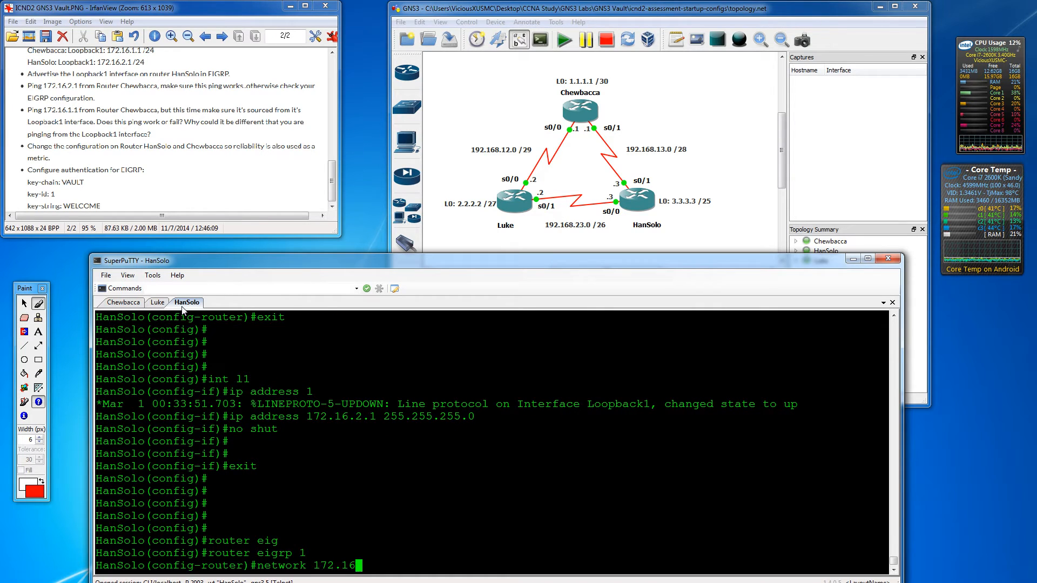
text(.2.1 0.0.0.0)
key(Return)
key(Return)
key(Return)
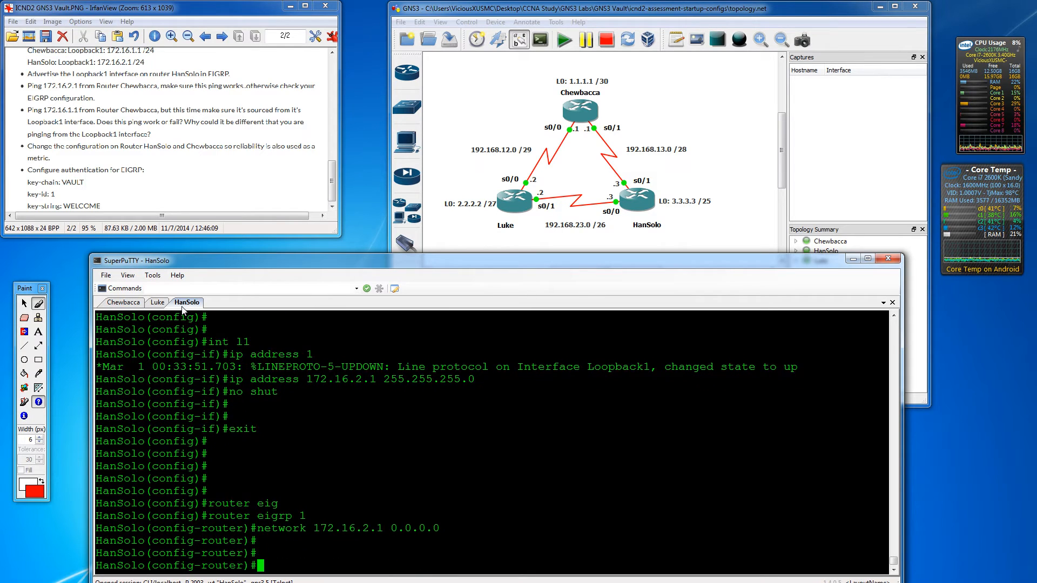
- Confirm Lo1 appears in 'do show ip eig int' and strike the Advertise Loopback1 task
text(exit)
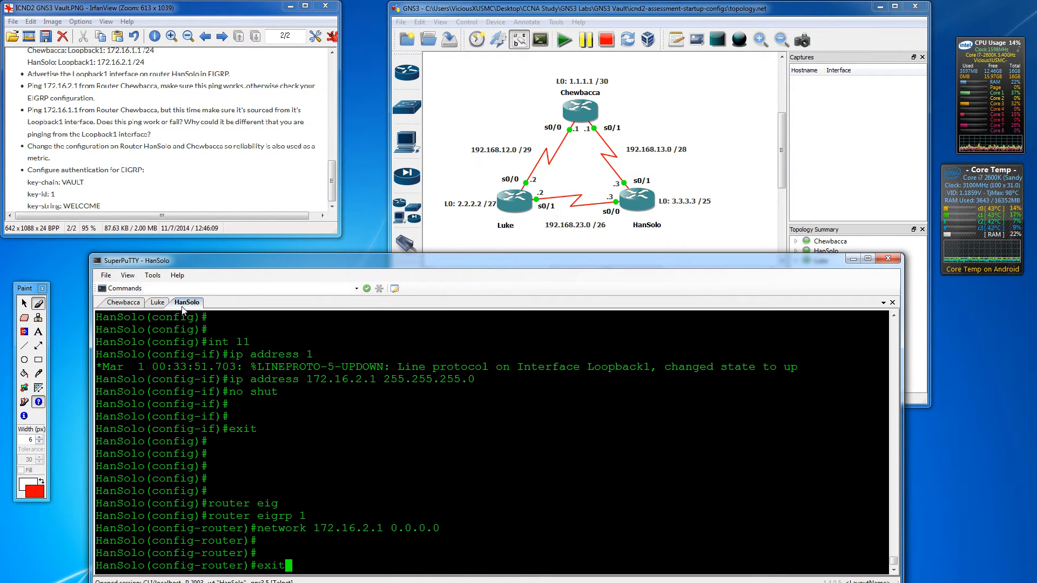
key(Return)
key(Return)
key(Return)
key(Return)
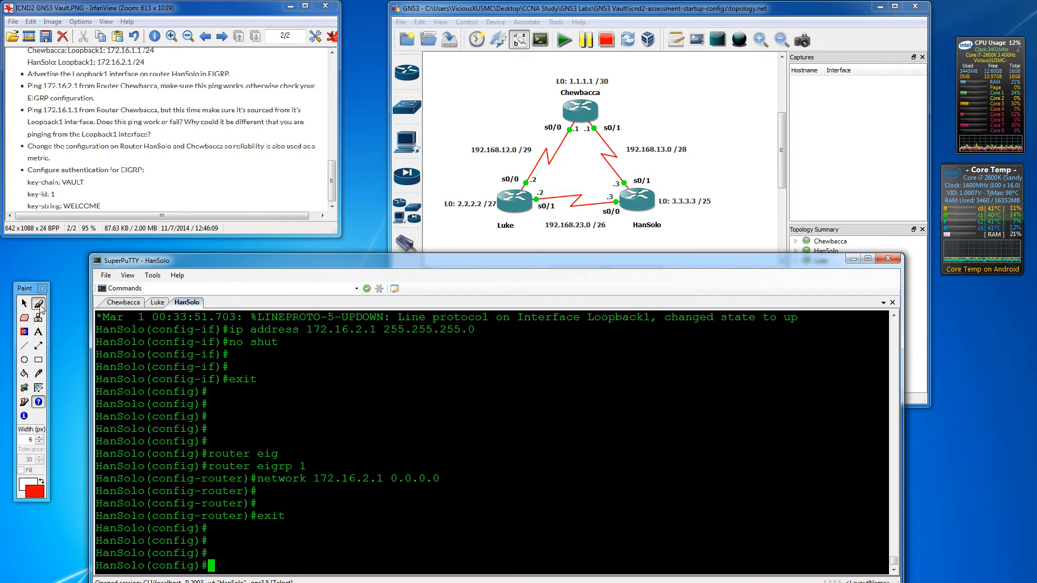
text(do show )
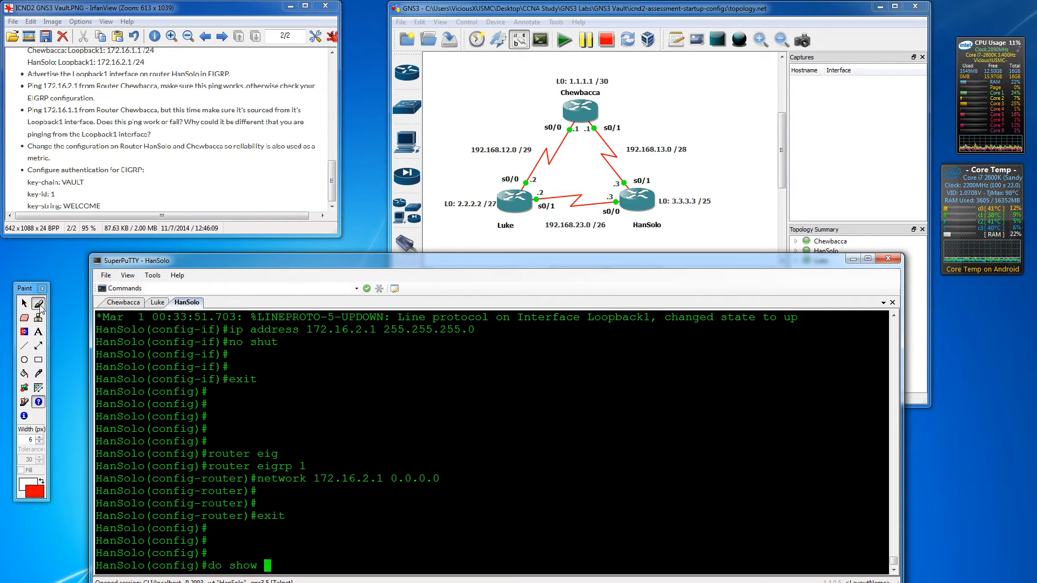
text(ip eig int)
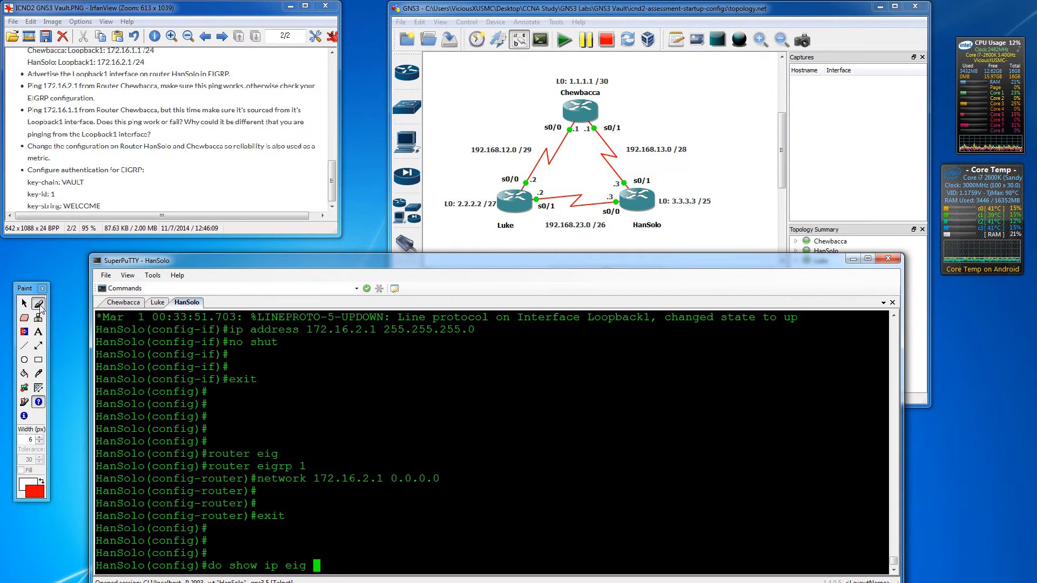
key(Return)
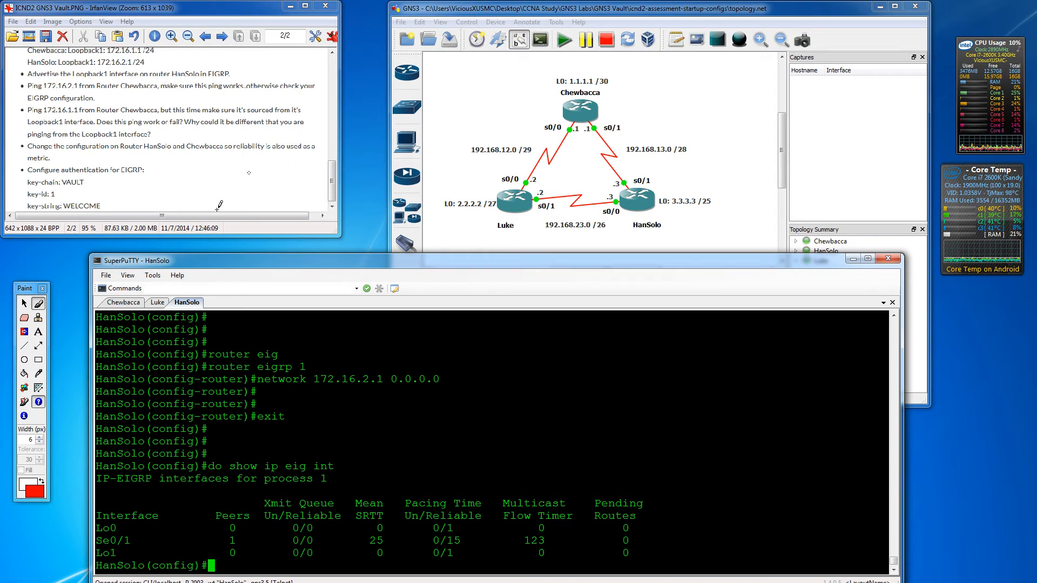
click(34, 305)
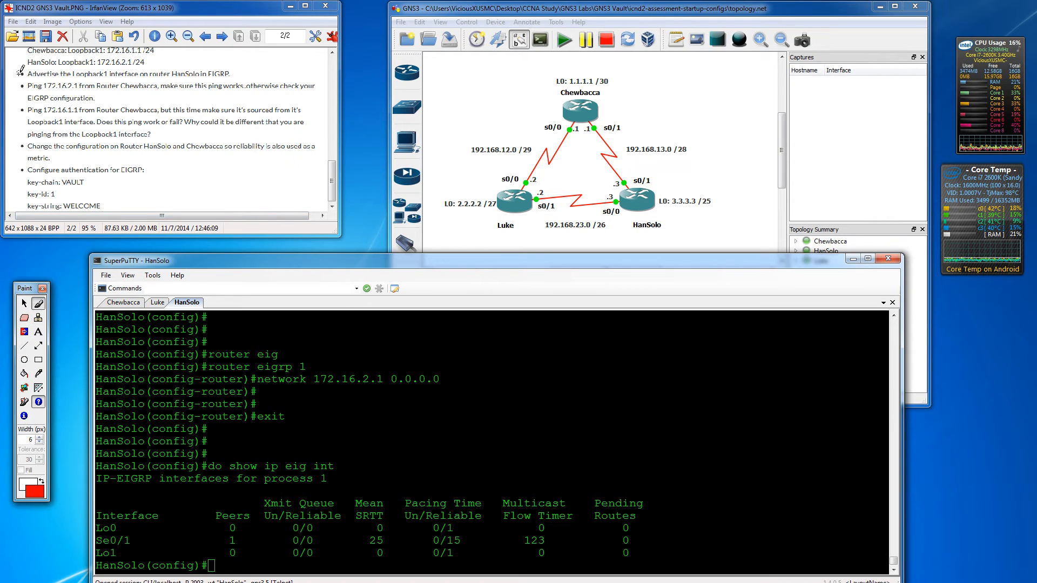
drag(10, 76, 126, 75)
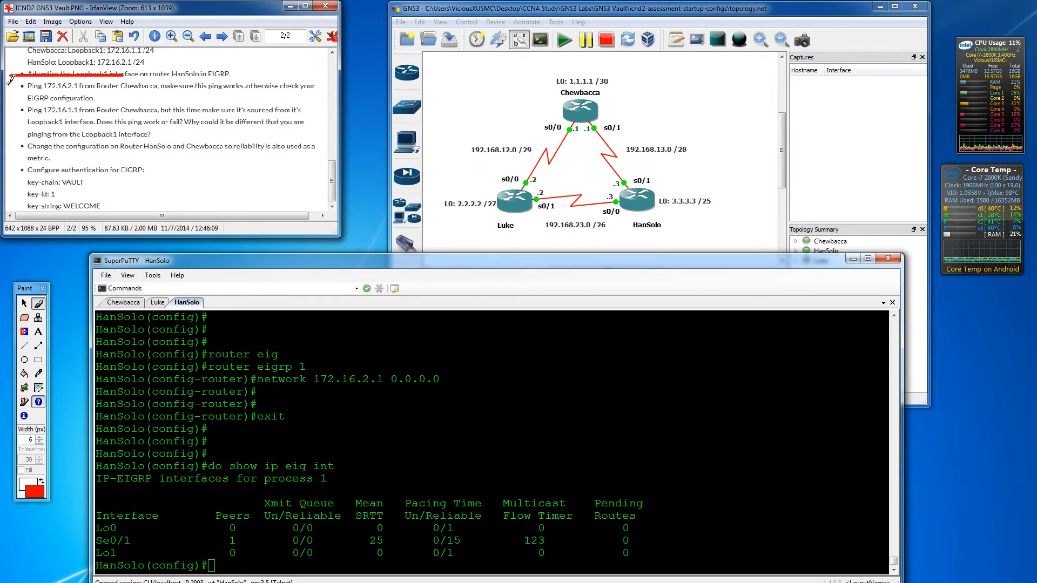
- From Chewbacca, ping 172.16.2.1 successfully (5/5) and strike the ping task off the list
click(122, 303)
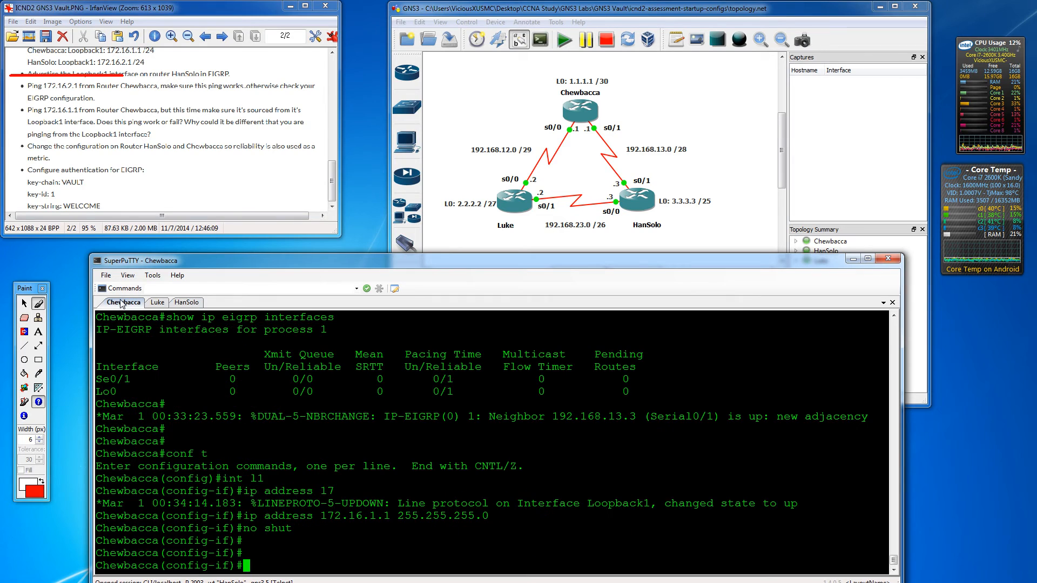
text(exit)
key(Return)
key(Return)
key(Return)
text(exit)
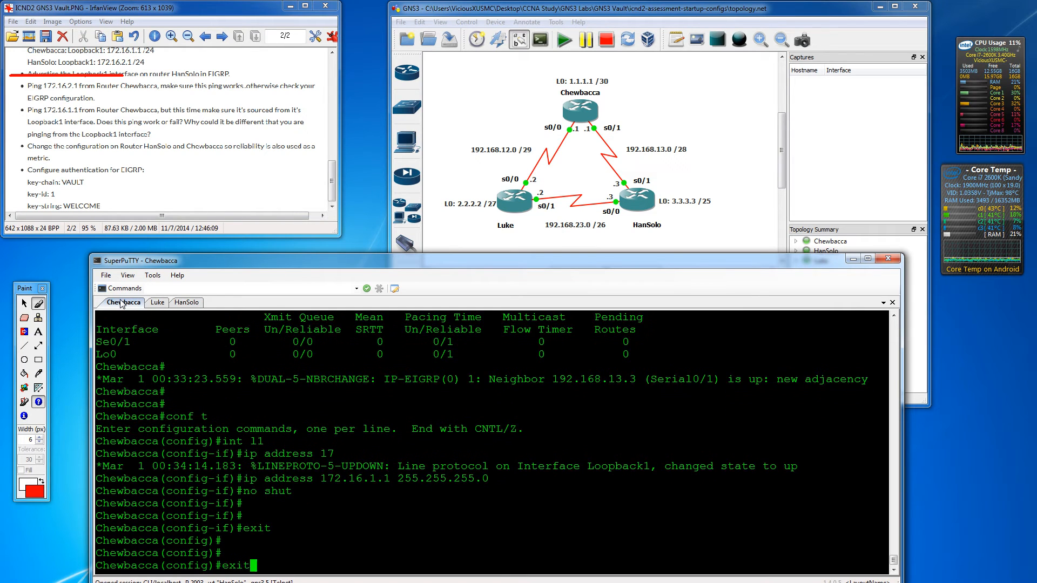
key(Return)
key(Return)
key(Return)
key(Return)
text(ping 172)
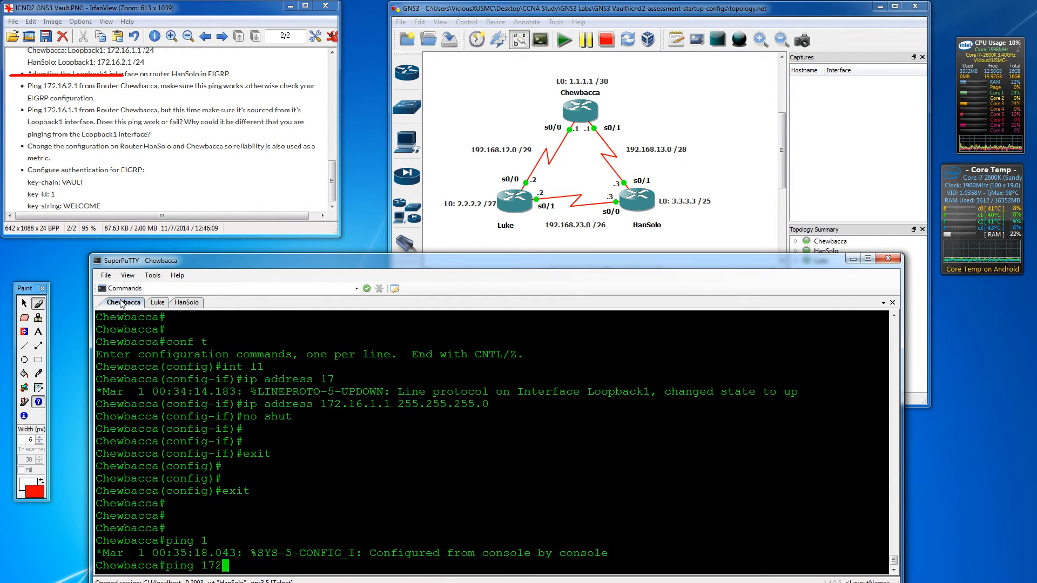
text(.16.2.1)
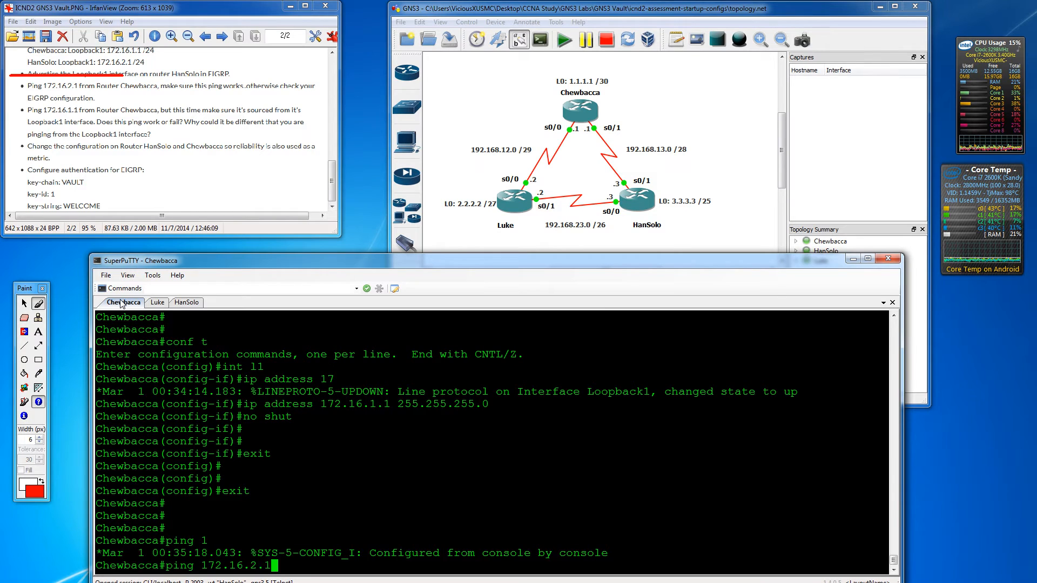
key(Return)
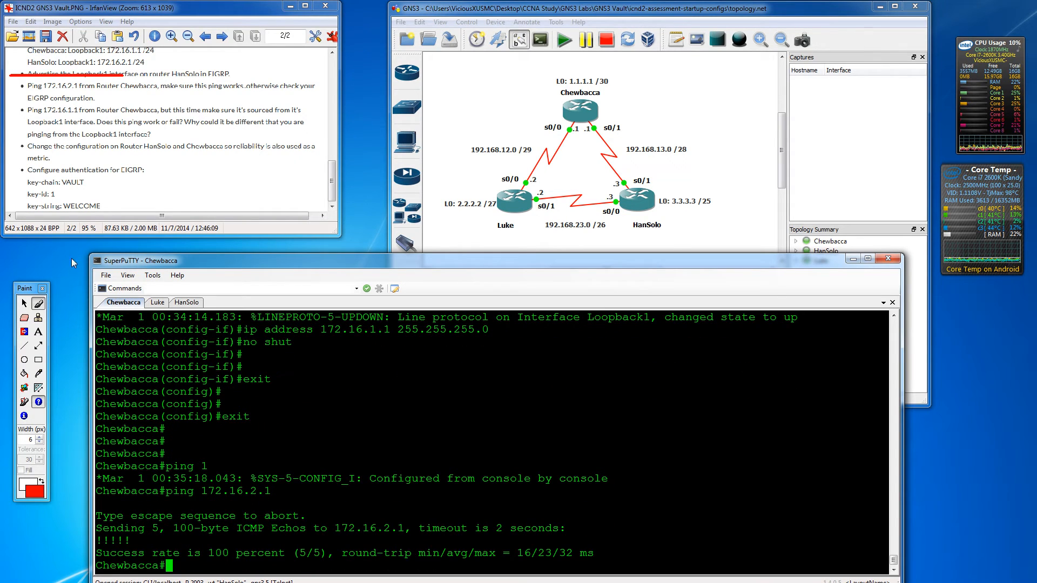
click(38, 303)
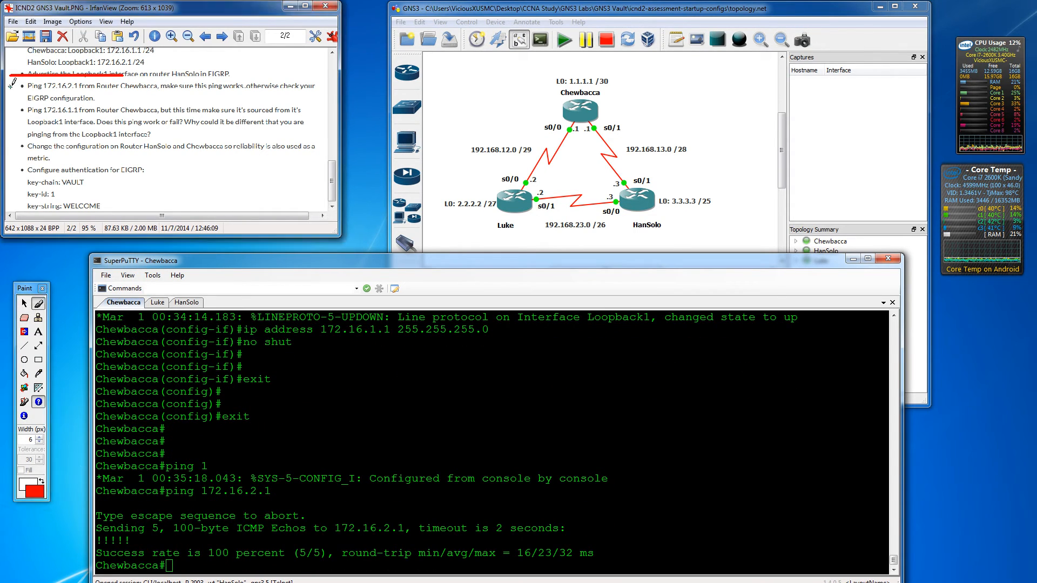
drag(10, 85, 113, 85)
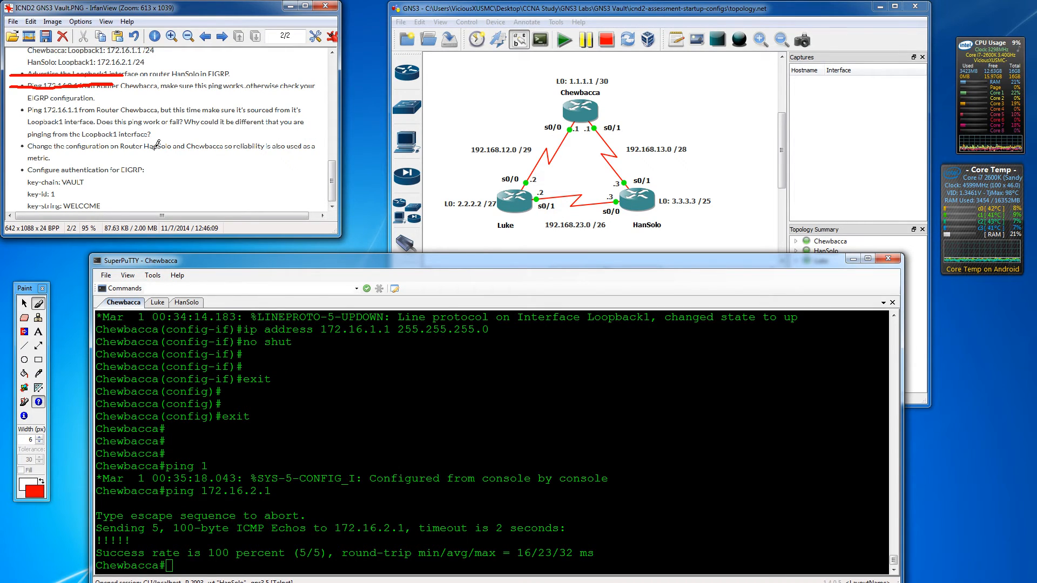
- Ping 172.16.2.1 sourced from Chewbacca's Loopback1, failing at 0/5, then enter 'conf t'
click(320, 457)
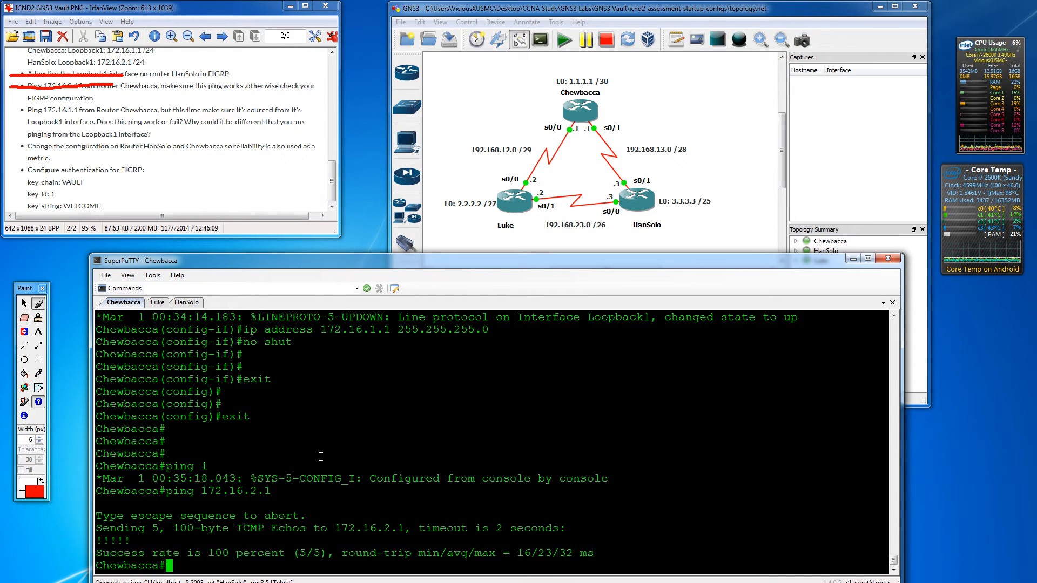
key(Return)
key(Return)
key(Return)
key(Up)
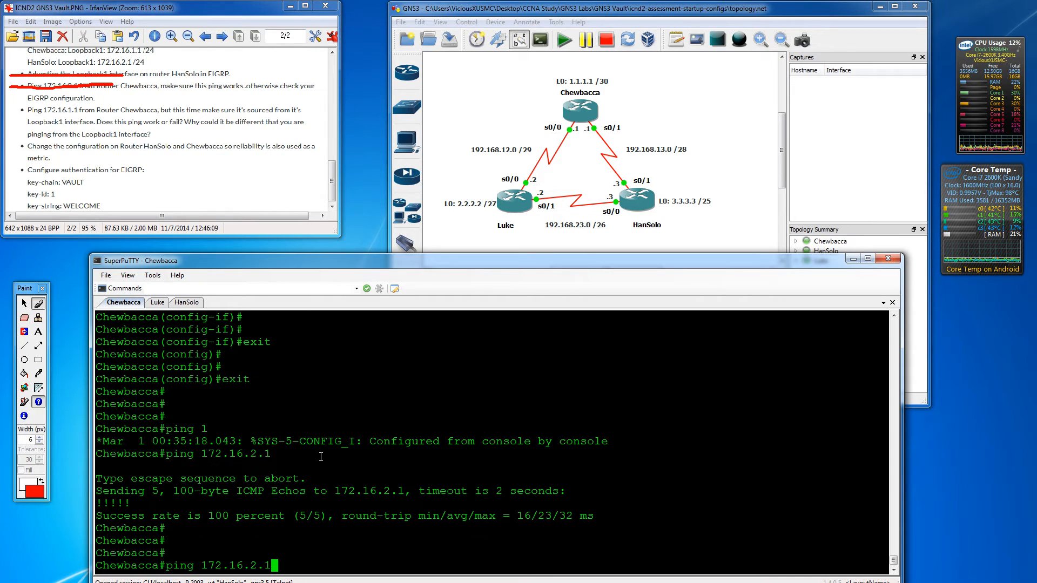
text(sou)
key(Tab)
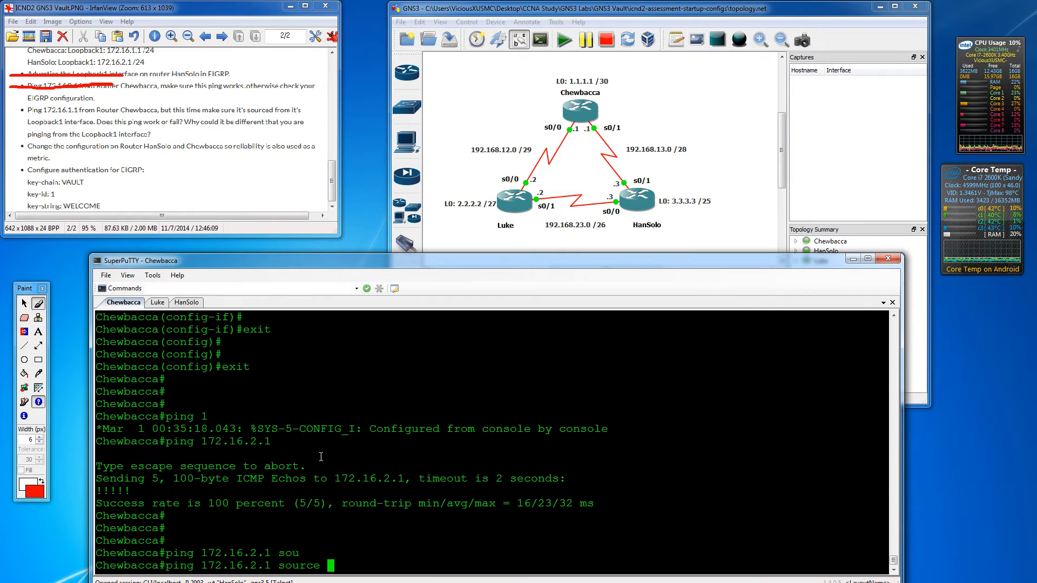
text(l)
text(l)
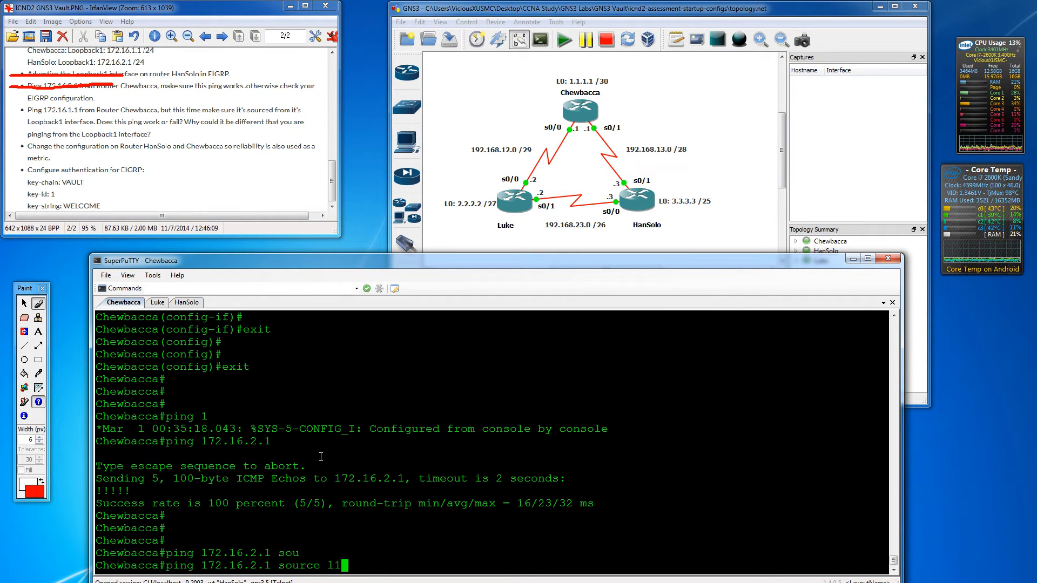
key(Return)
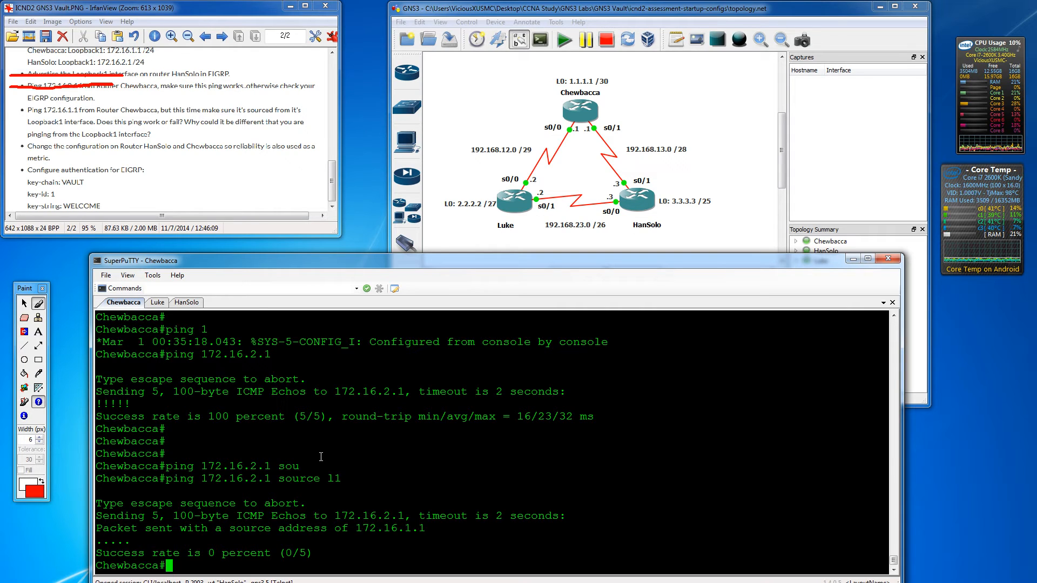
text(conf t)
key(Return)
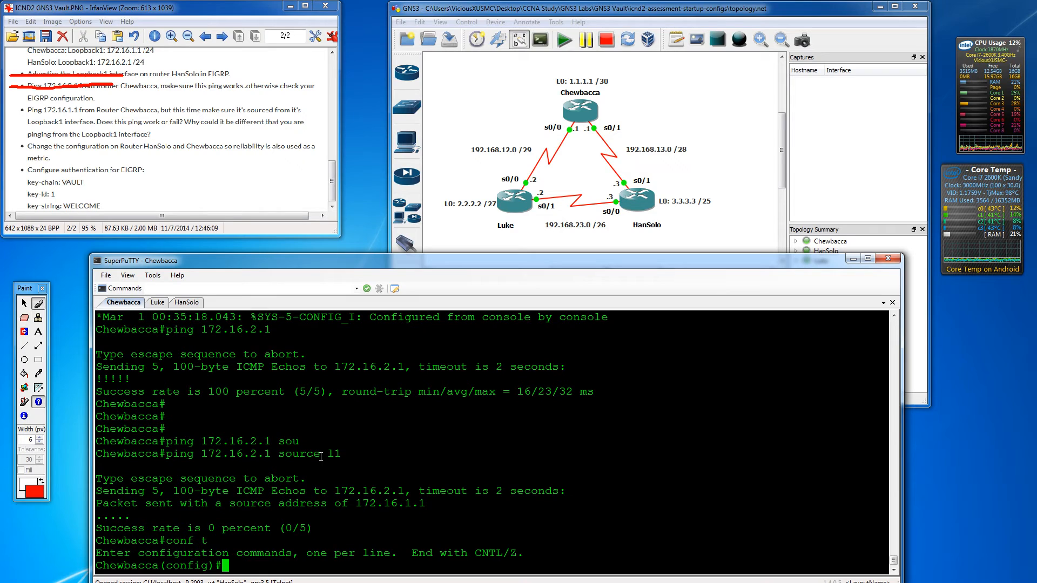
- Add network 172.16.1.1 0.0.0.0 to Chewbacca's EIGRP process 1
text(router e)
text(ig)
key(Tab)
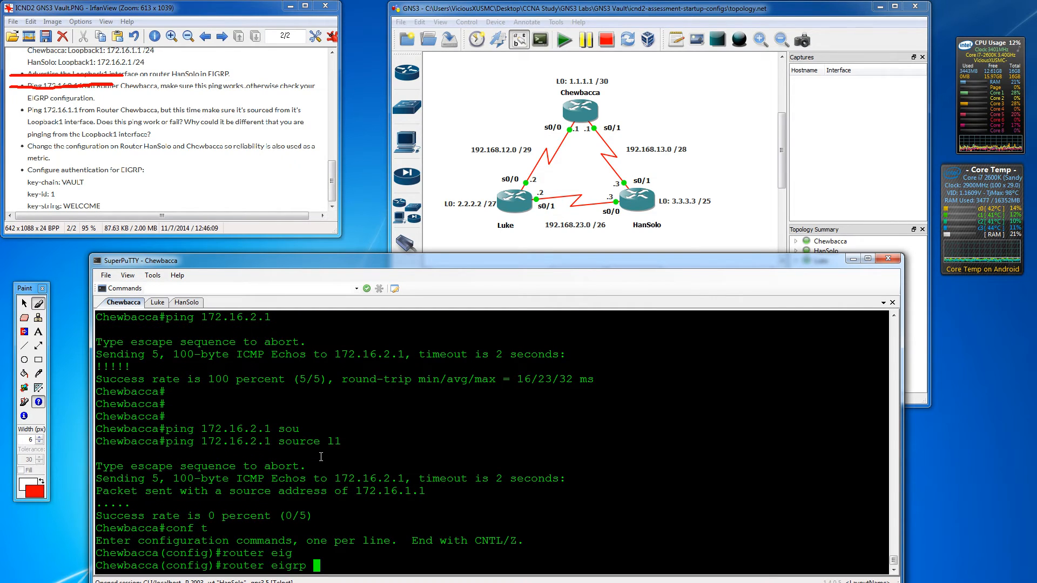
text(1)
key(Return)
text(network )
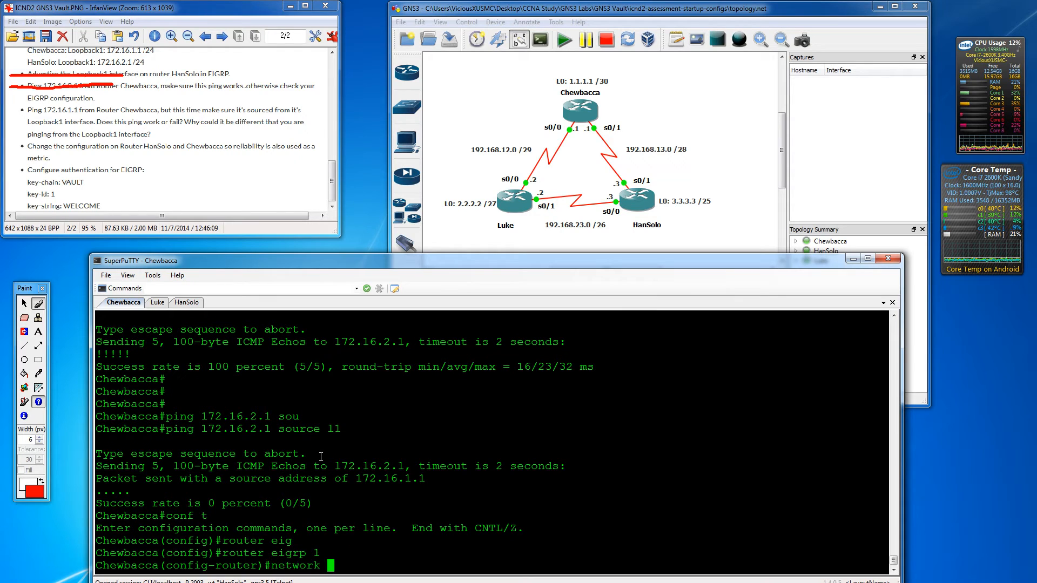
text(172.16.1.1 )
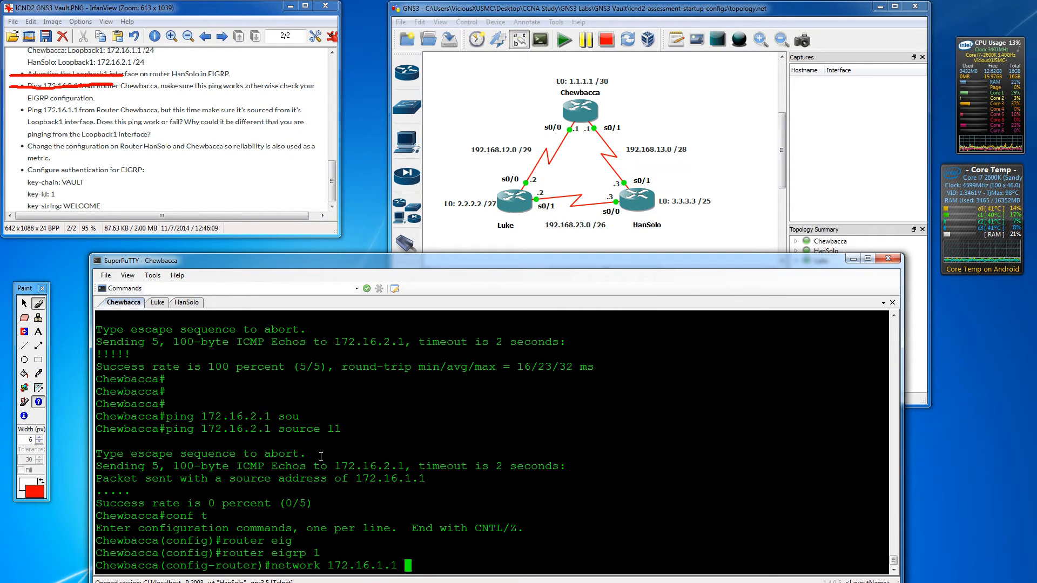
text(0.0.0.0)
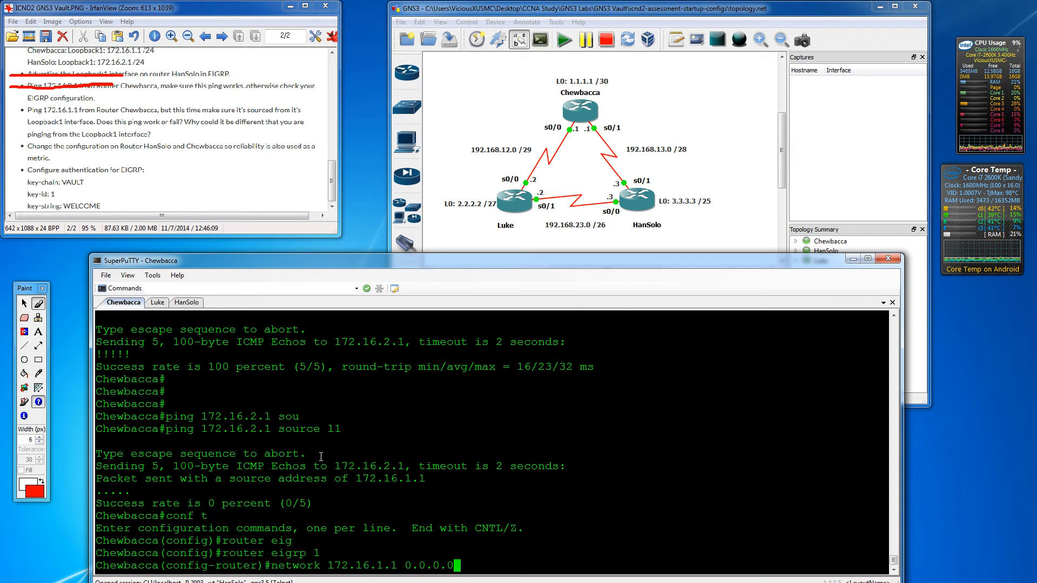
key(Return)
key(Return)
key(Return)
- Return to privileged mode and rerun the Loopback1-sourced ping to 172.16.2.1, which still fails
text(exit)
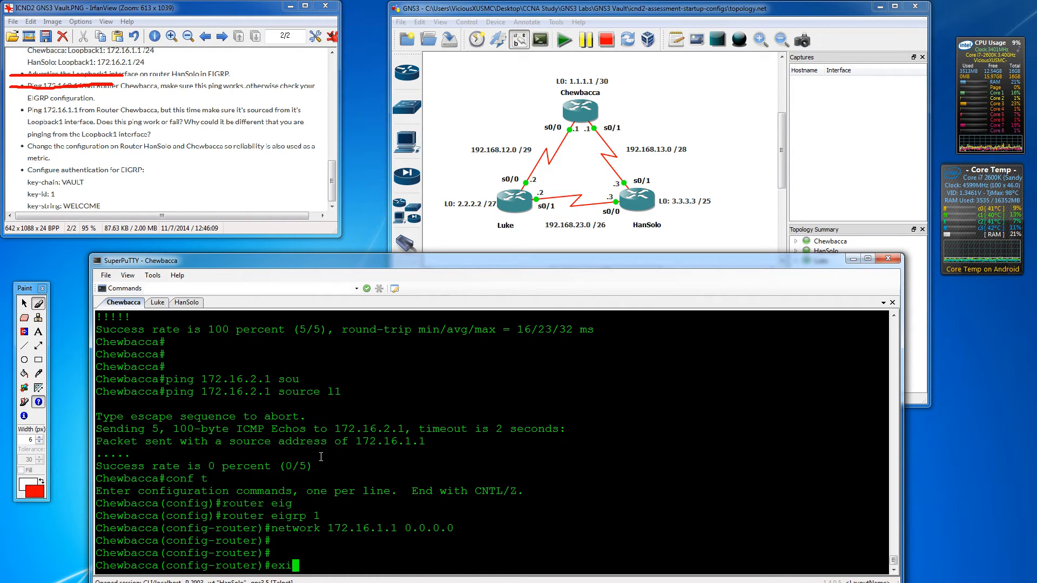
key(Return)
key(Return)
text(exit)
key(Return)
key(Return)
key(Return)
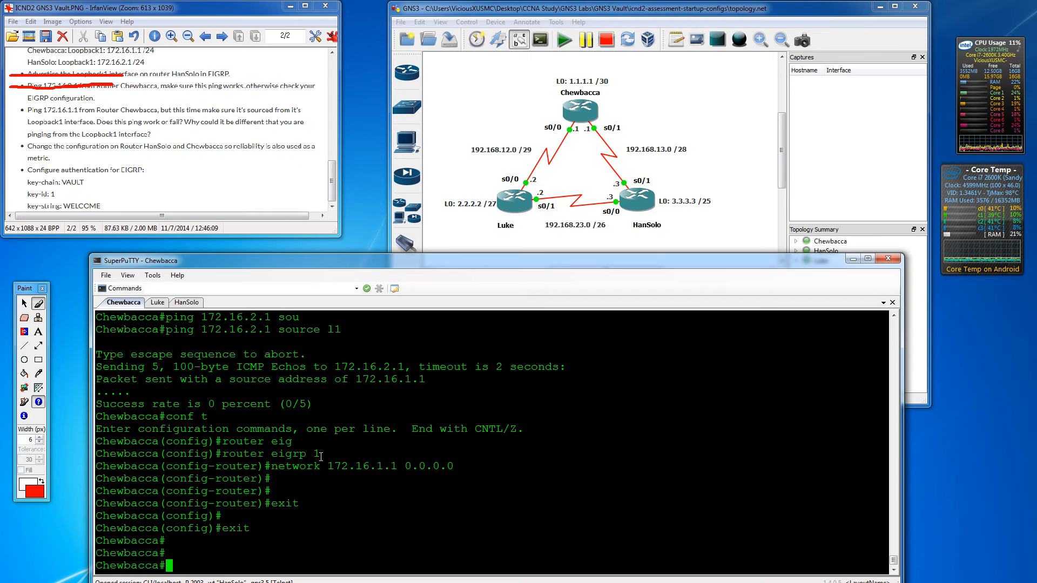
text(conf t)
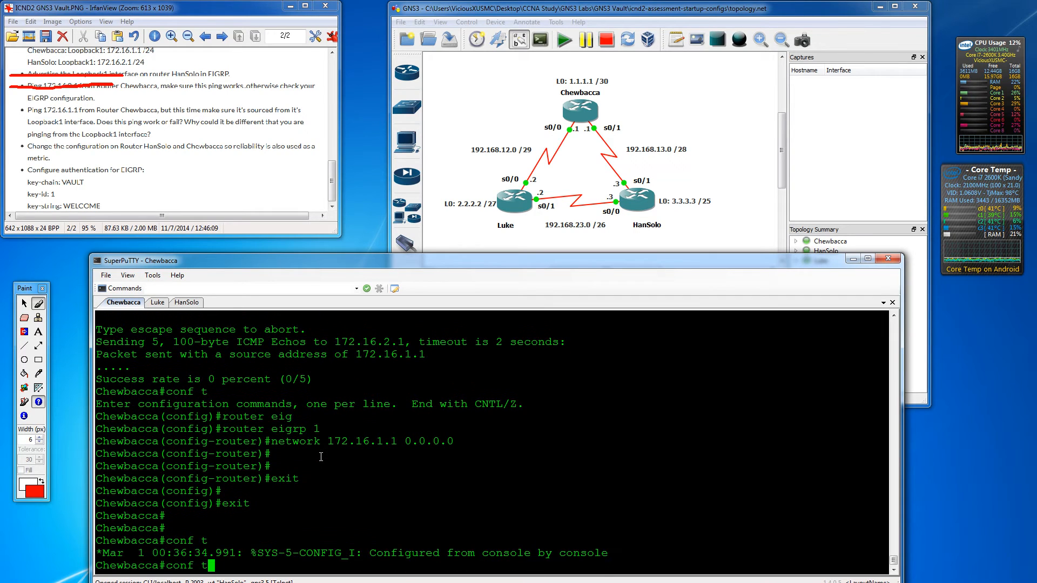
key(Up)
key(Up)
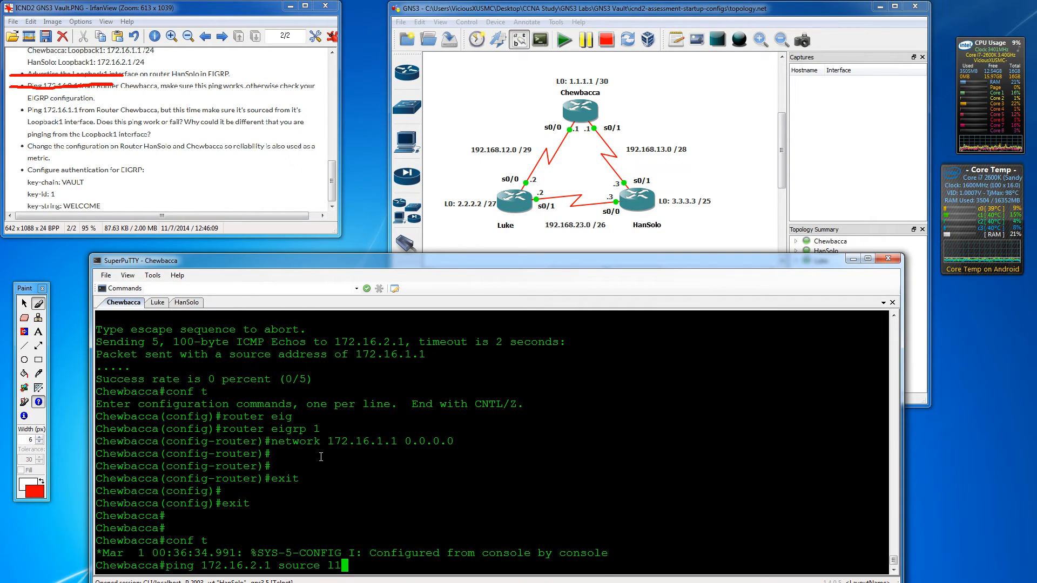
key(Return)
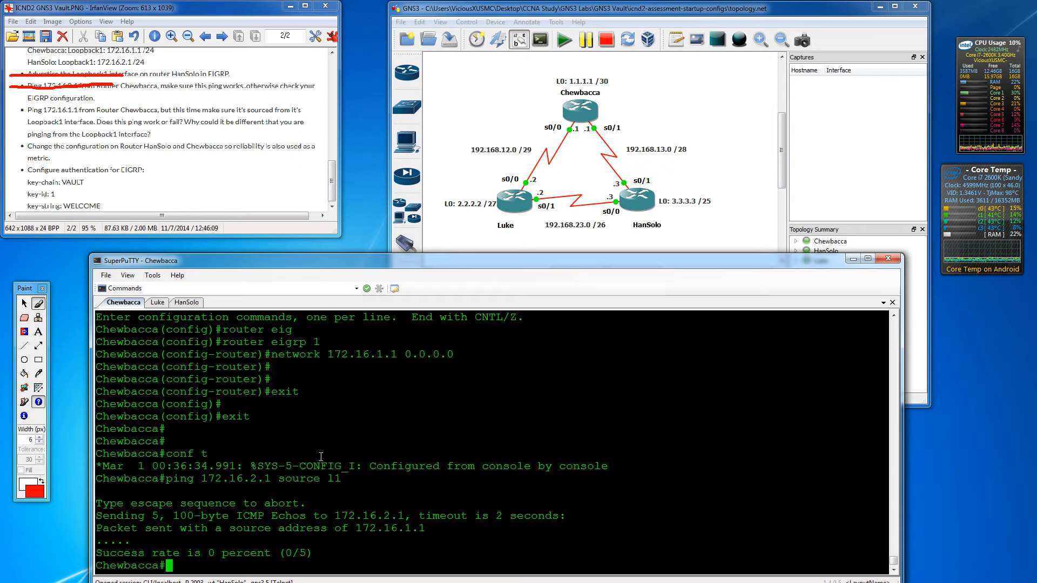
key(Return)
key(Return)
key(Return)
- Run show ip route on Chewbacca, highlight the 172.16.0.0/16 Null0 summary, then re-enter global configuration
text(do show i)
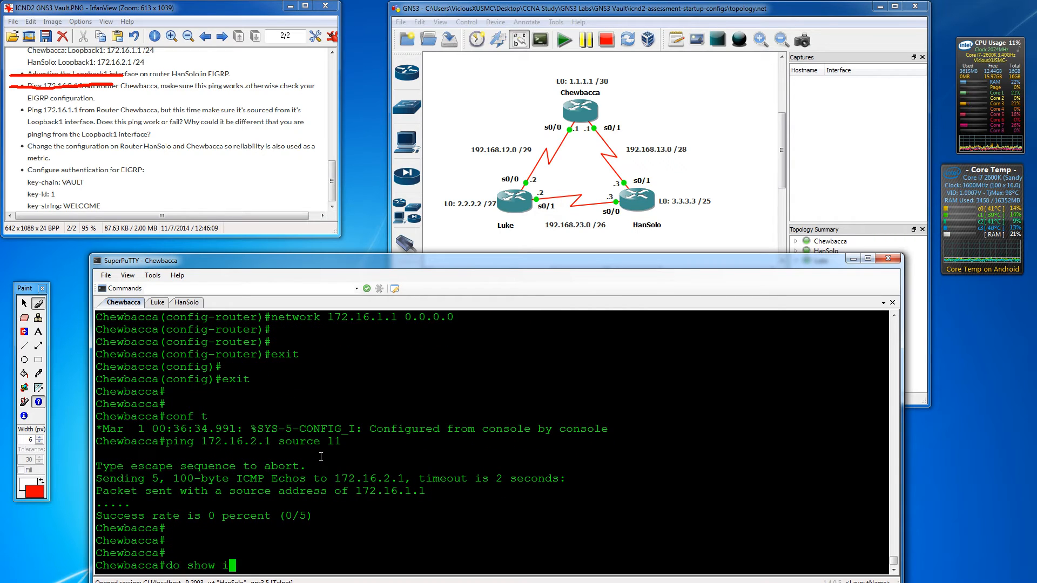
text(p route)
key(Return)
key(Return)
key(Return)
key(Return)
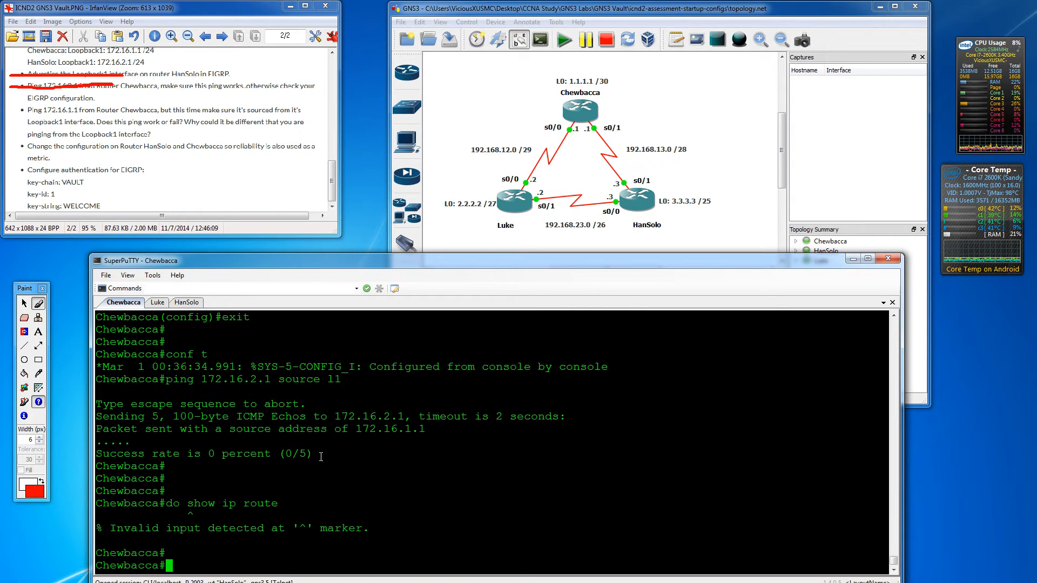
text(show ip route)
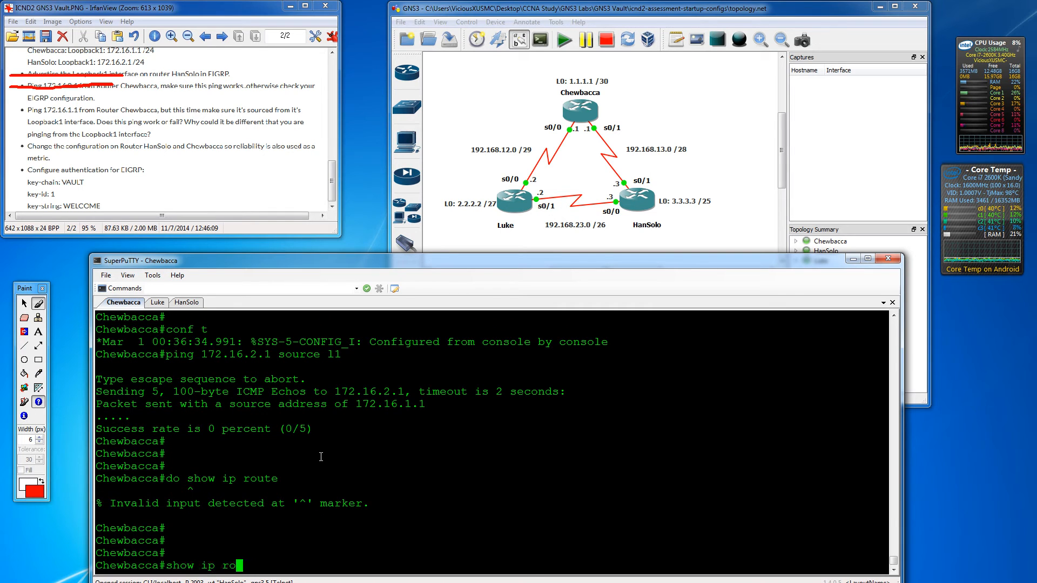
key(Return)
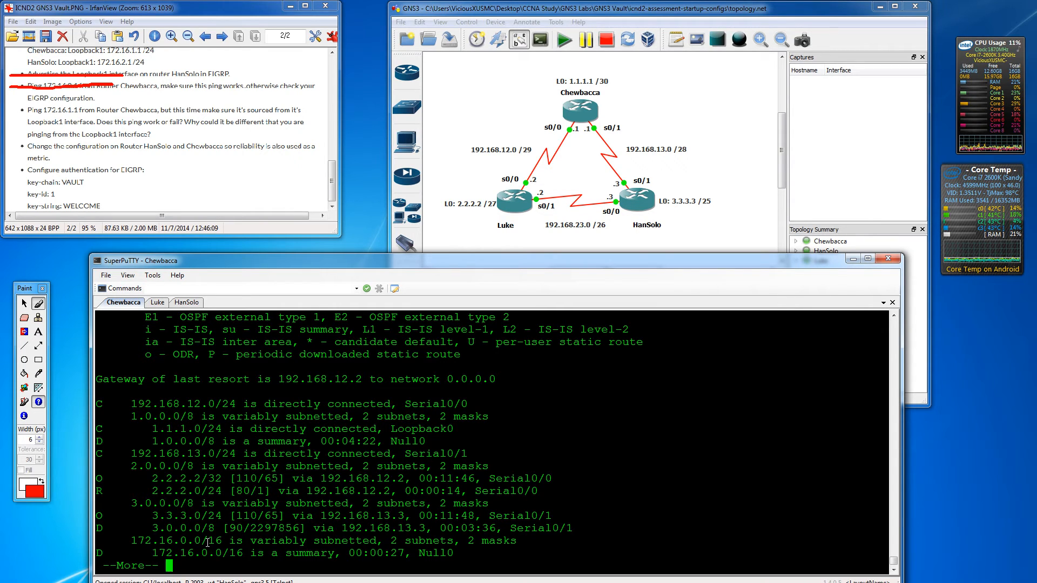
drag(204, 541, 228, 541)
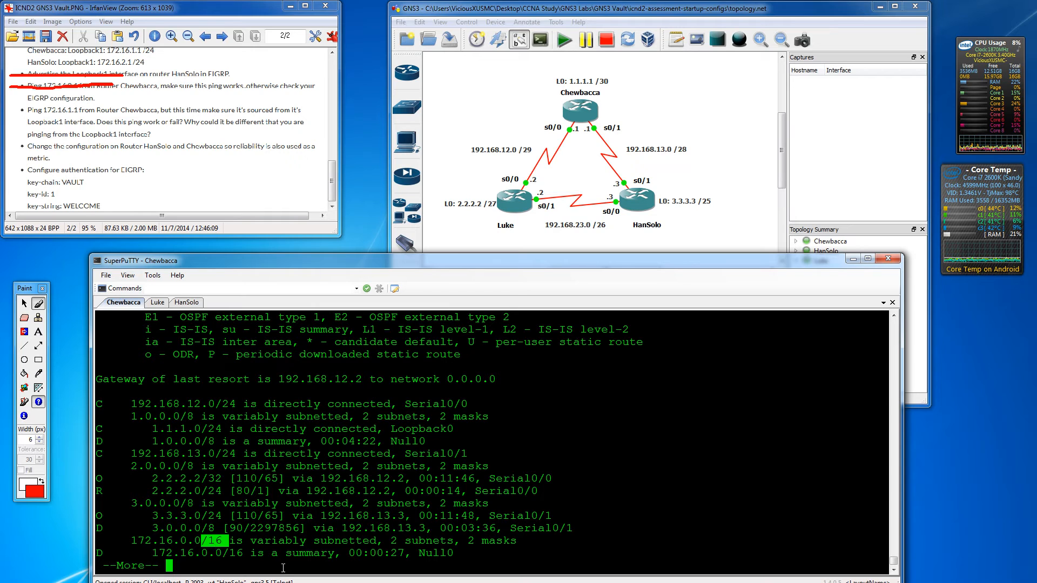
drag(145, 552, 458, 554)
click(417, 553)
click(440, 554)
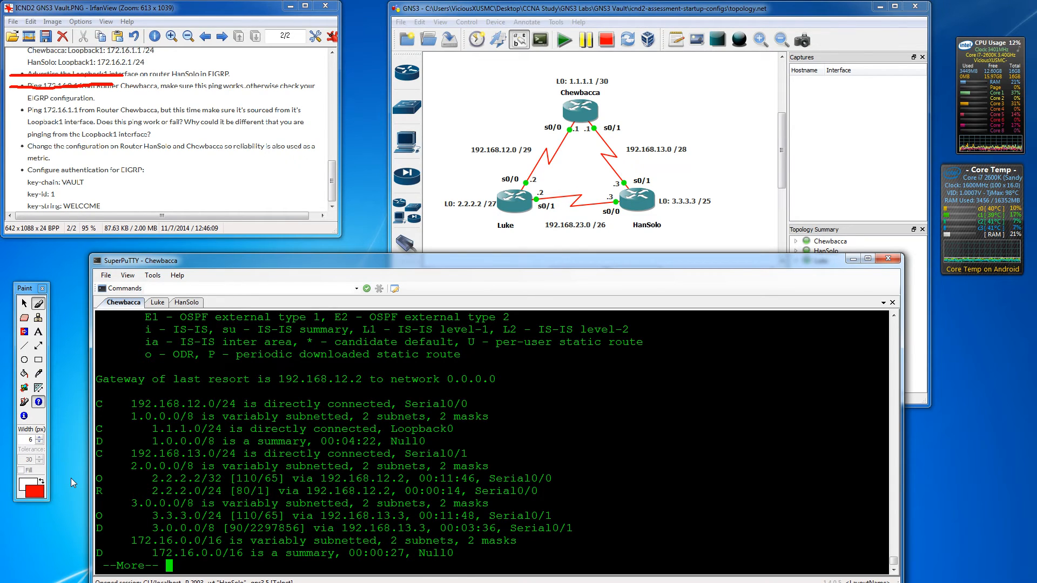
key(Return)
key(Return)
key(Return)
key(Return)
key(Return)
key(Return)
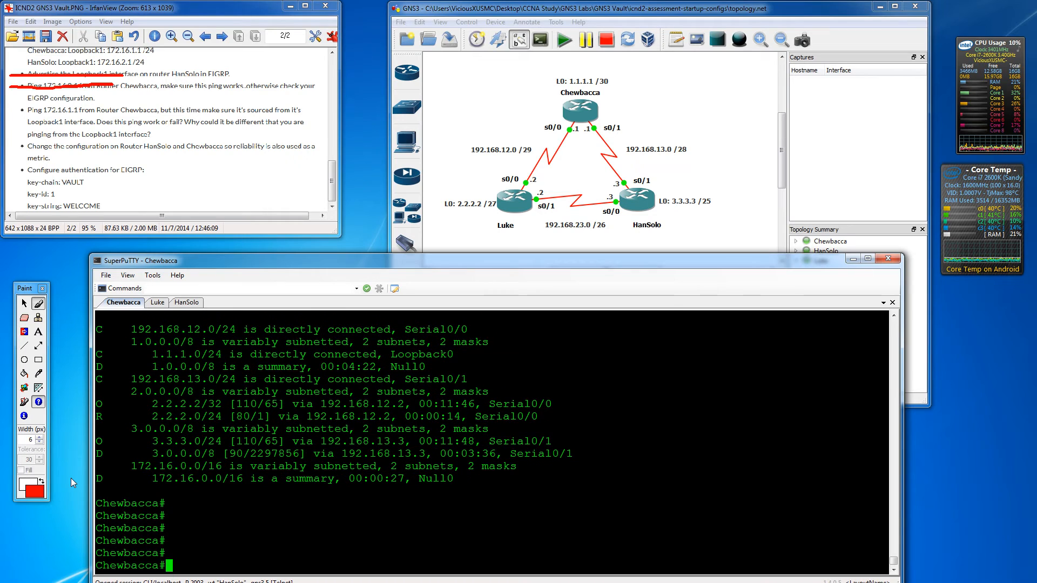
text(conf t)
key(Return)
key(Return)
key(Return)
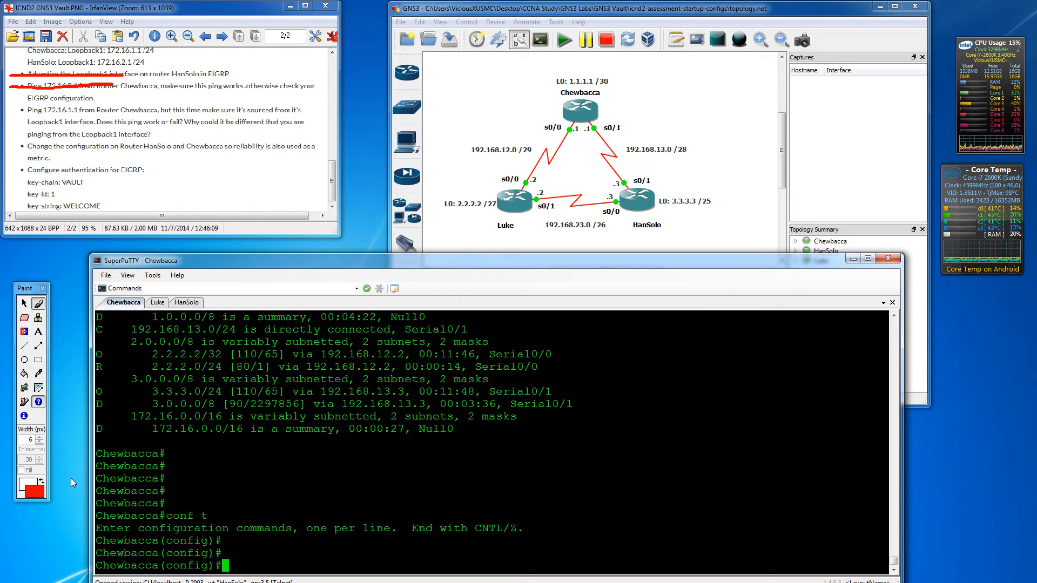
- Disable auto-summary in Chewbacca's EIGRP process 1
text(router e)
key(Tab)
text(1)
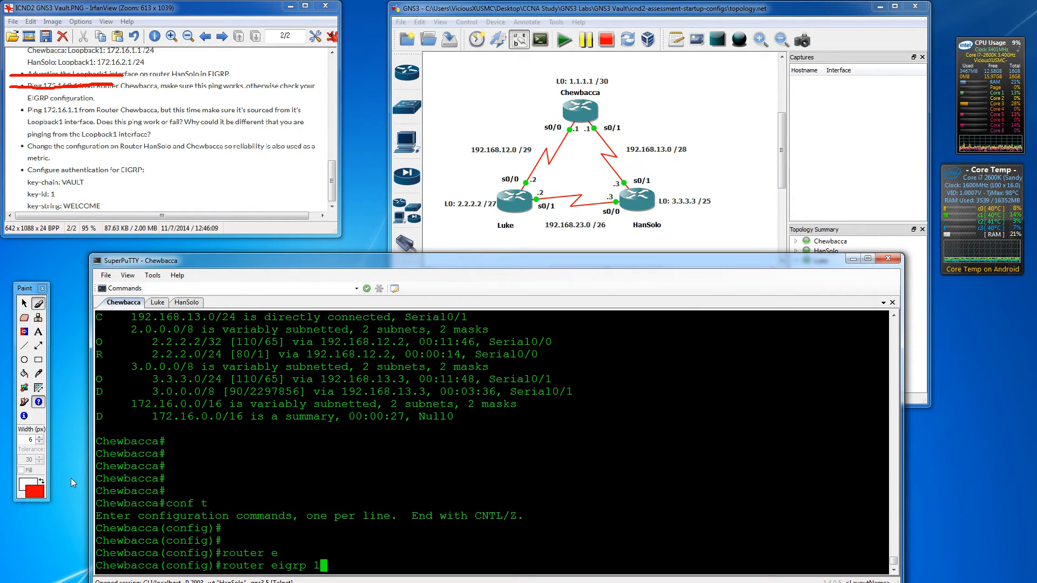
key(Return)
text(no auto)
key(Return)
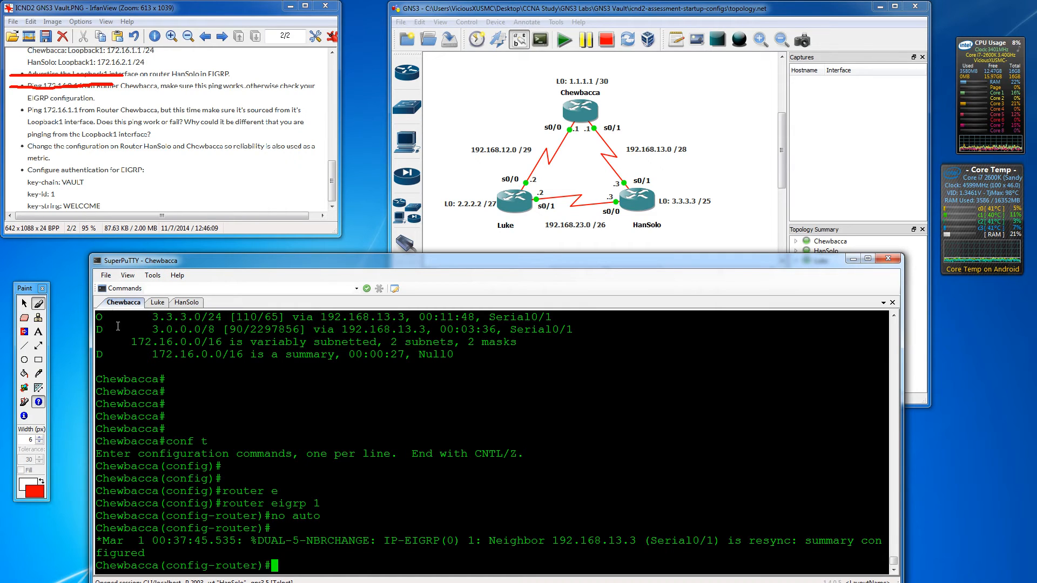
- On HanSolo's console, disable auto-summary in EIGRP process 1
click(157, 304)
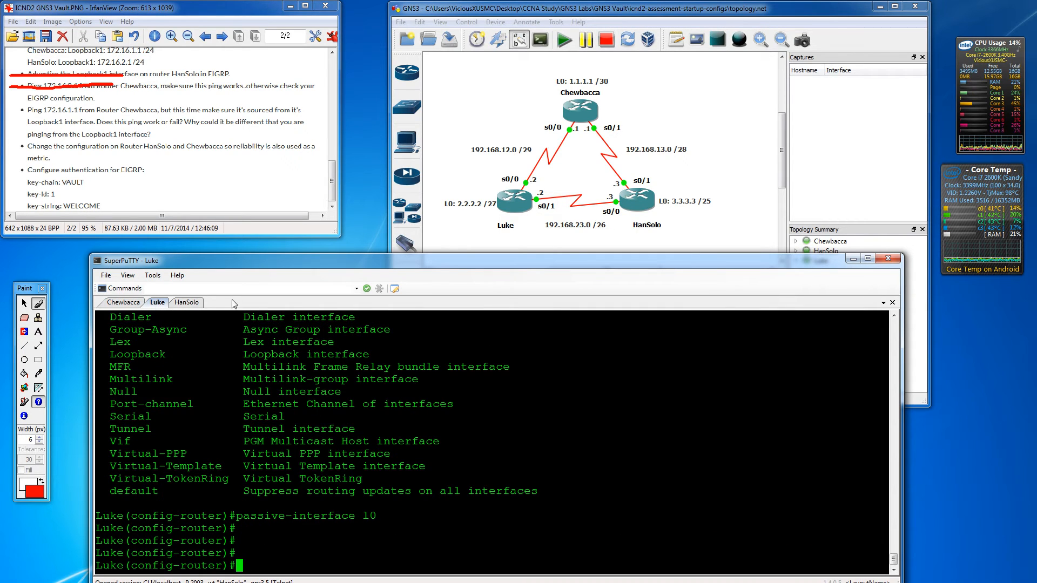
click(199, 303)
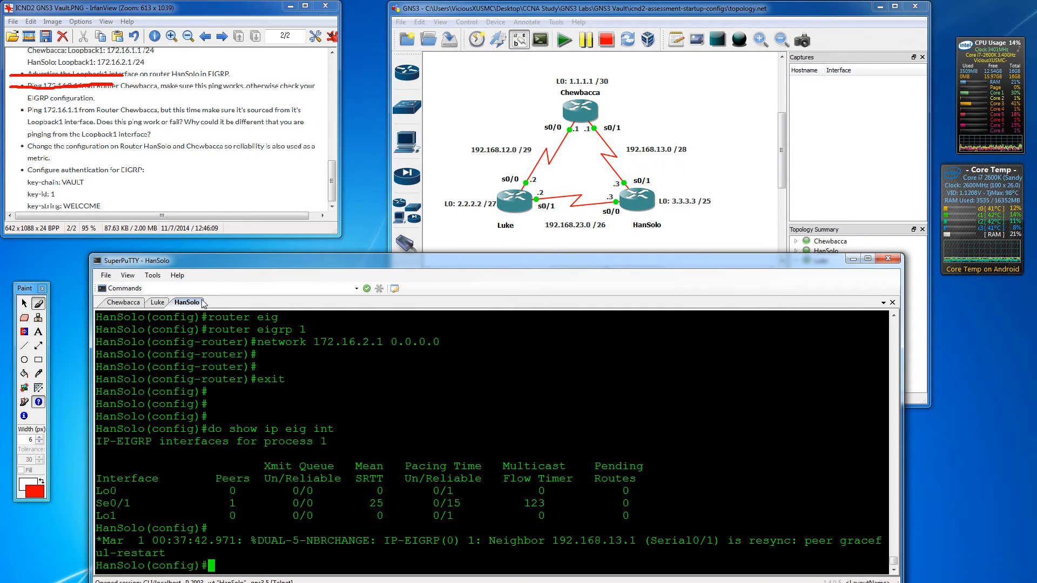
key(Return)
key(Return)
key(Return)
text(router ei)
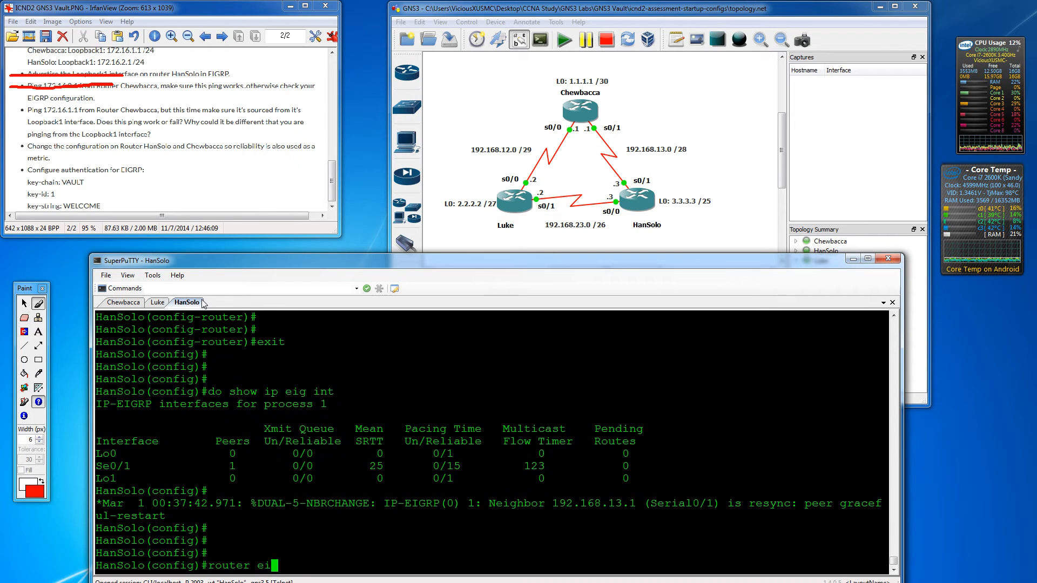
key(Tab)
text(1)
key(Return)
text(no auto)
key(Return)
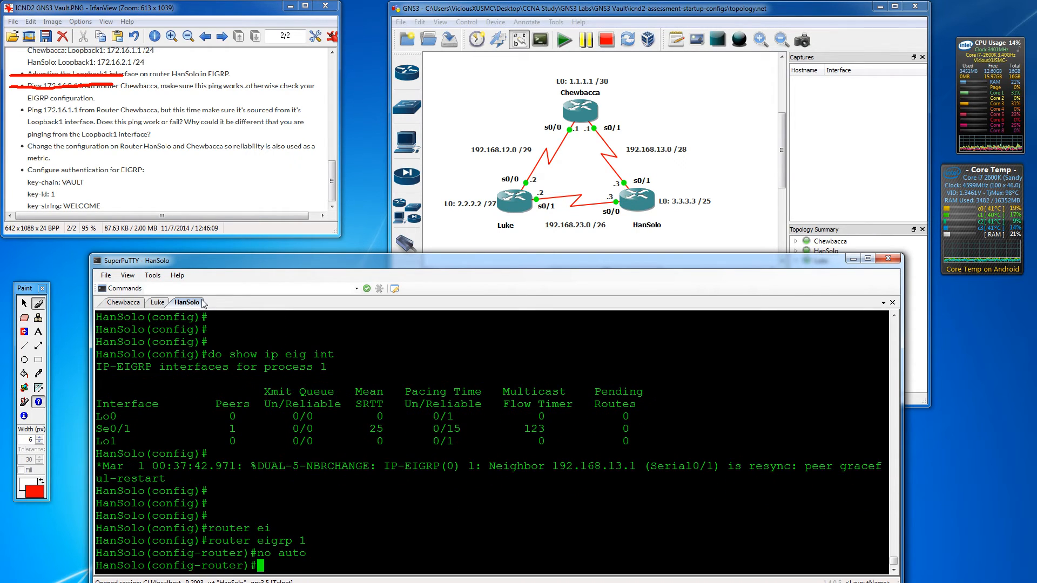
- Back on Chewbacca, exit router and global configuration and prepare 'do show ip route'
click(124, 303)
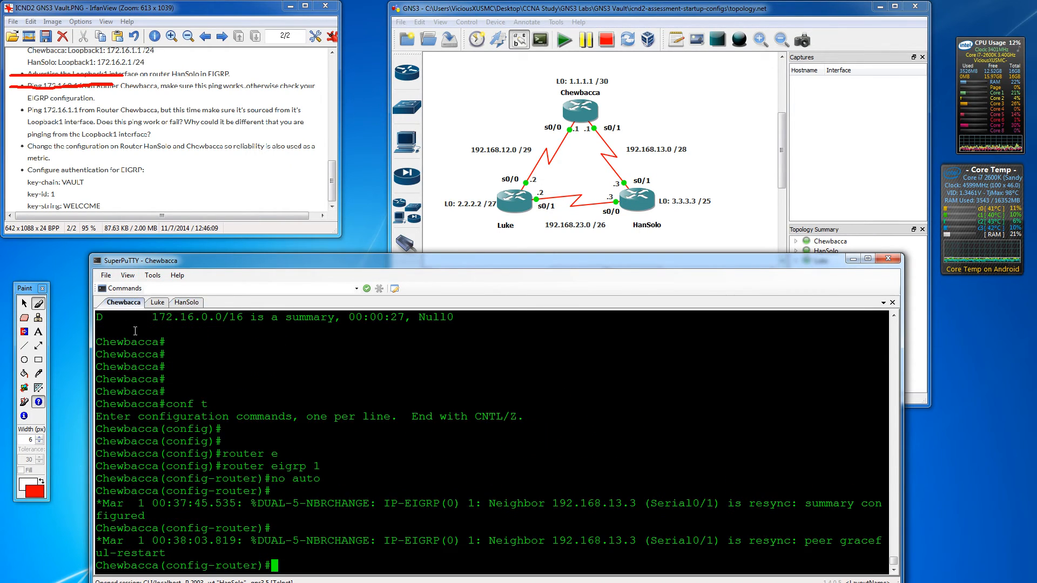
text(router eigrp 1)
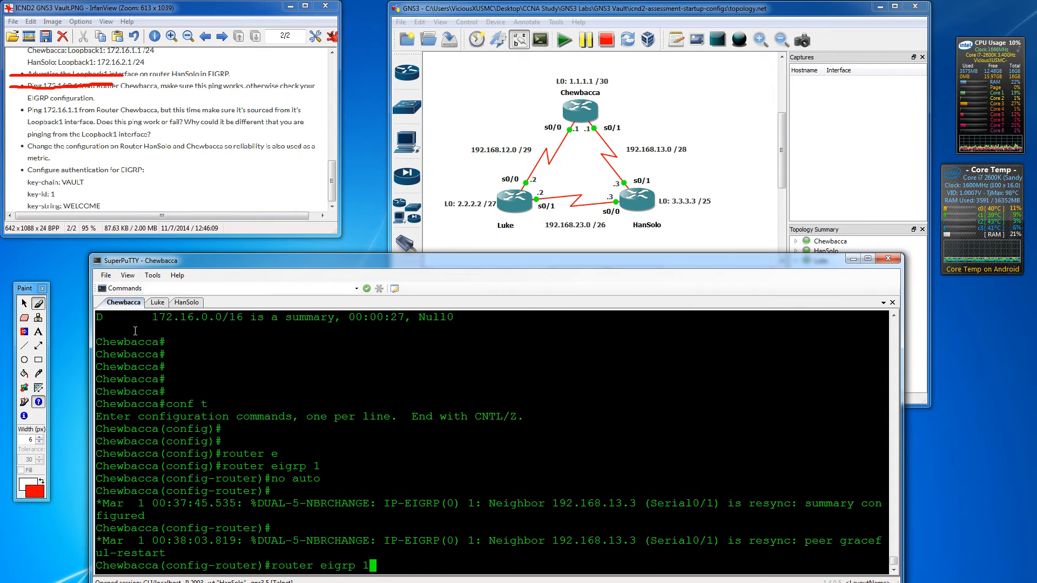
key(BackSpace)
key(BackSpace)
key(BackSpace)
key(BackSpace)
key(BackSpace)
key(BackSpace)
key(BackSpace)
key(BackSpace)
key(BackSpace)
key(BackSpace)
key(BackSpace)
key(BackSpace)
key(BackSpace)
key(BackSpace)
text(exit)
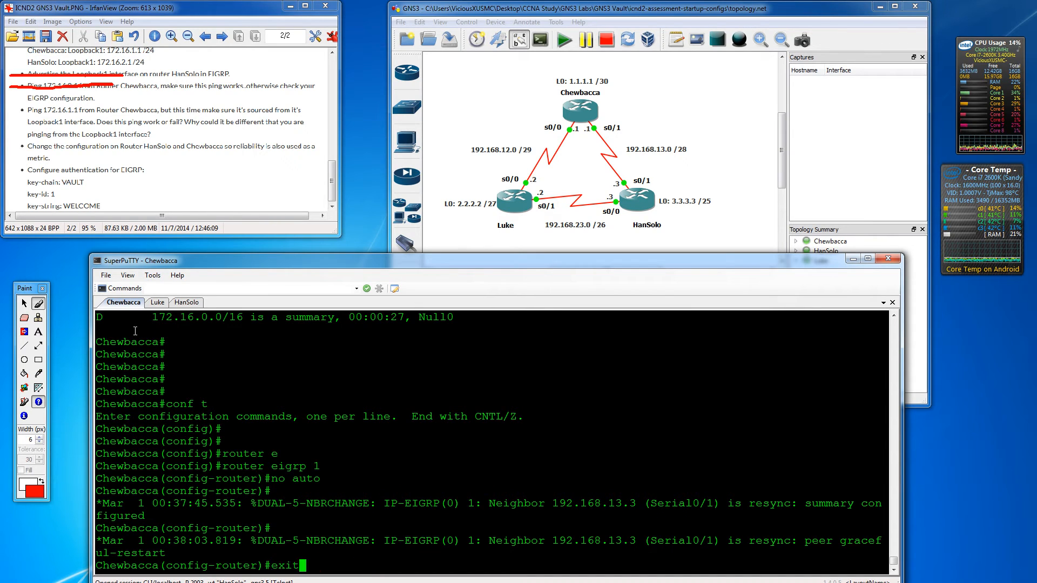
key(Return)
text(exit)
key(Return)
text(do show ip route)
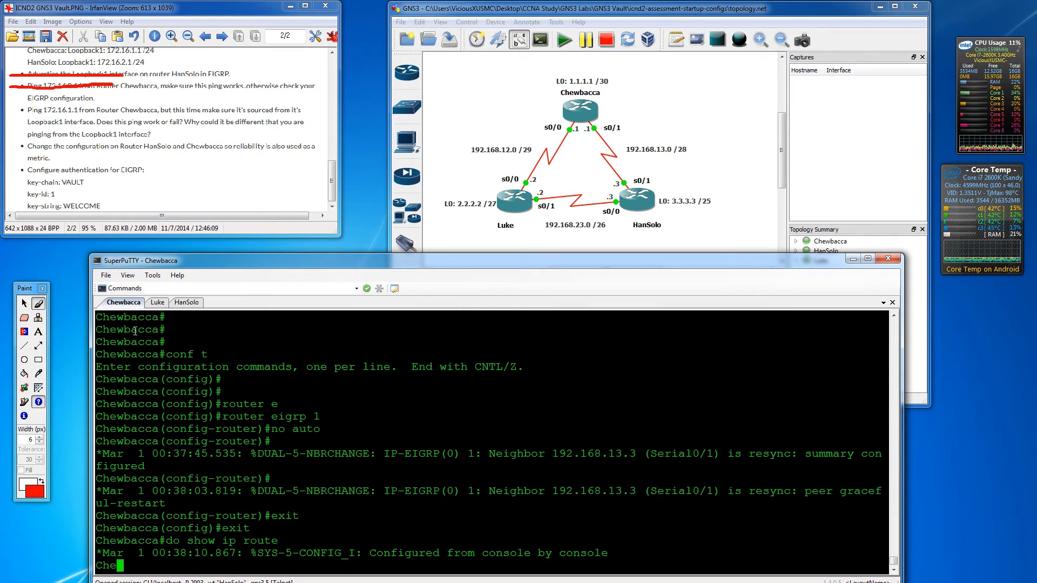
key(BackSpace)
key(BackSpace)
key(BackSpace)
key(BackSpace)
key(BackSpace)
key(BackSpace)
key(BackSpace)
key(BackSpace)
key(BackSpace)
key(BackSpace)
key(BackSpace)
key(BackSpace)
key(BackSpace)
key(BackSpace)
key(BackSpace)
key(BackSpace)
- Ping 172.16.2.1 sourced from Loopback1 with 5/5 success and strike that task in the instructions
text(ping 172.16.2.1 source l1)
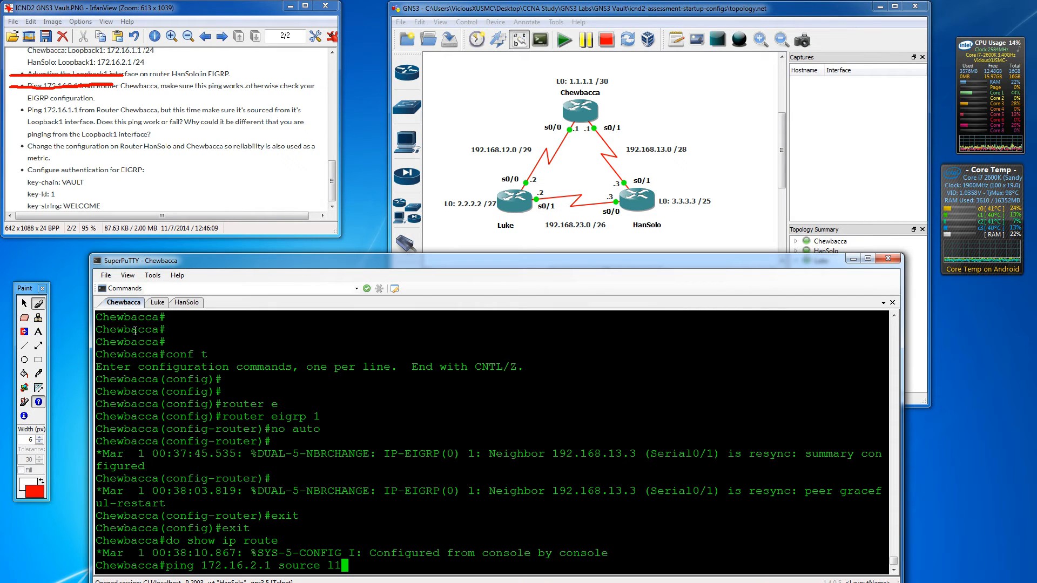
key(Return)
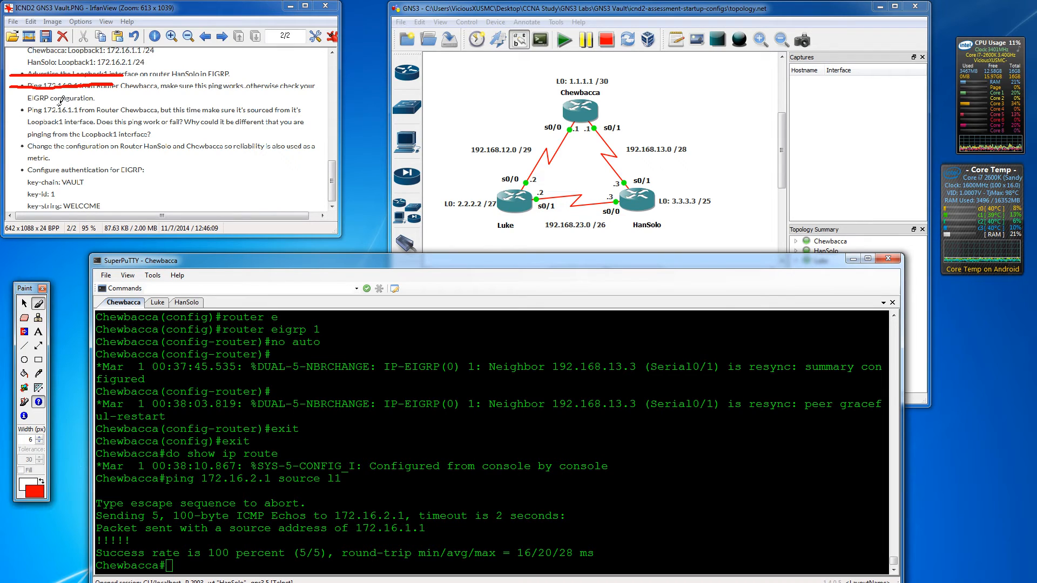
drag(12, 110, 184, 110)
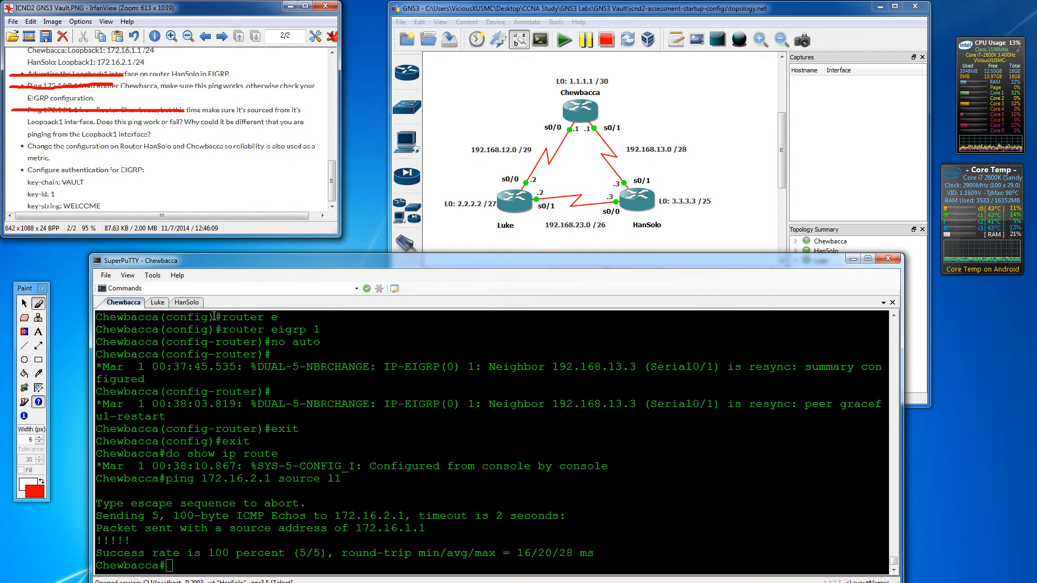
- Refresh the terminal prompt, then bring the Cisco EIGRP Wide Metrics page into view
click(247, 264)
click(231, 526)
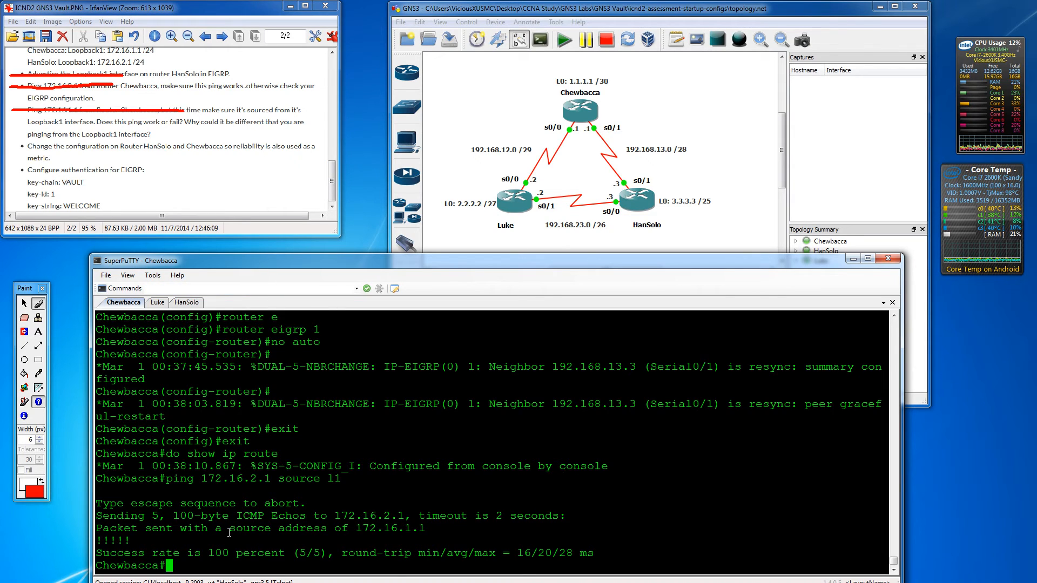
key(Return)
key(Return)
key(Return)
key(Return)
key(Return)
key(Return)
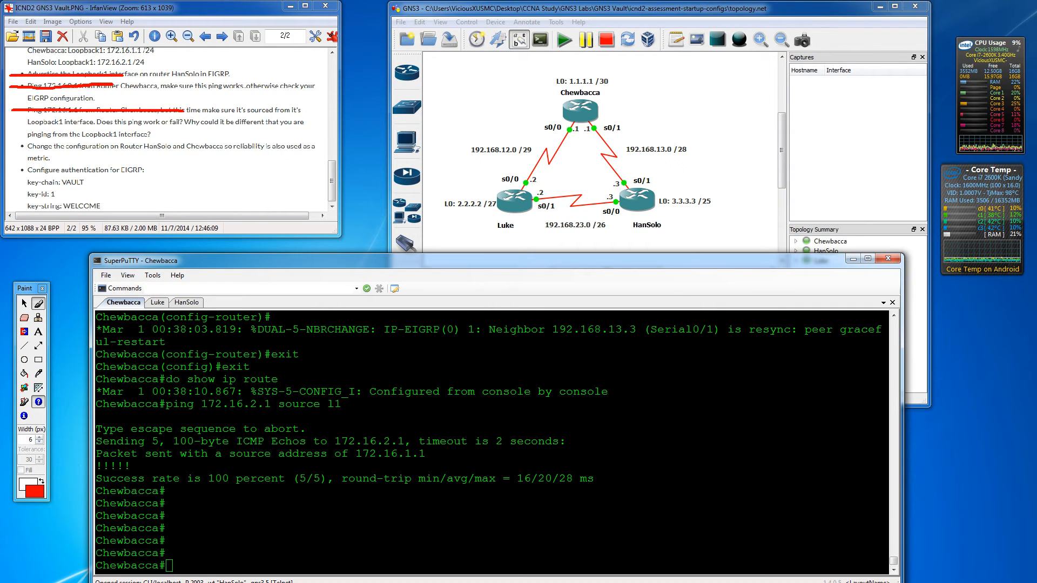
drag(0, 243, 178, 287)
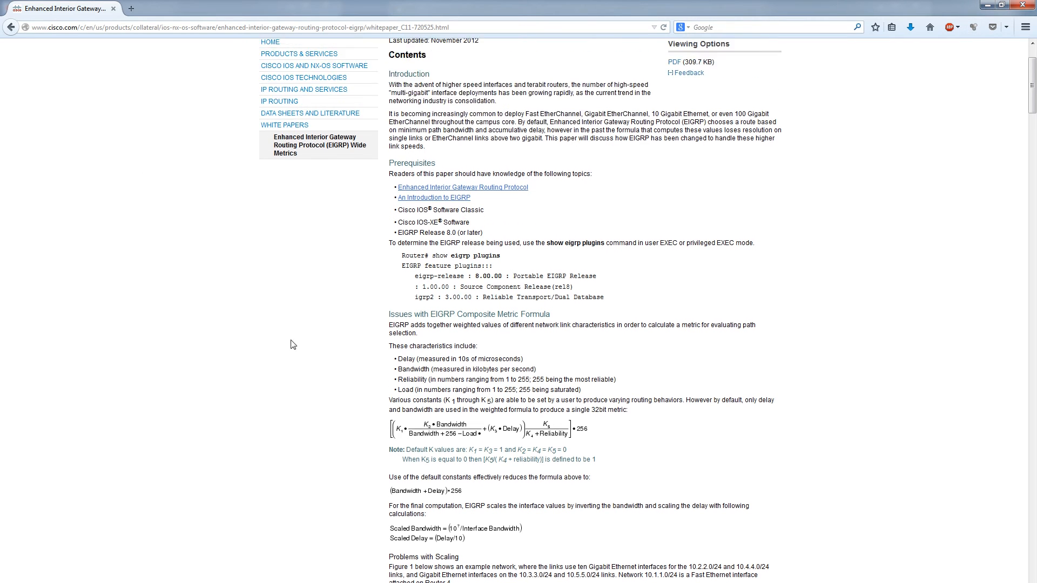
scroll(459, 478, down, 2)
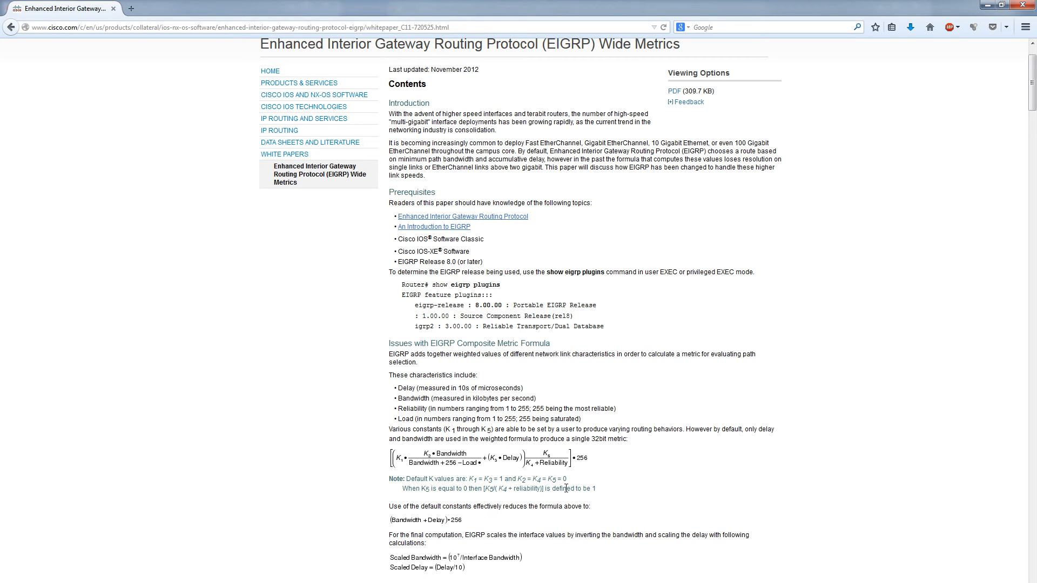
drag(468, 481, 504, 480)
drag(517, 481, 572, 480)
click(513, 502)
drag(484, 479, 493, 479)
drag(549, 479, 570, 480)
click(452, 531)
scroll(470, 535, up, 2)
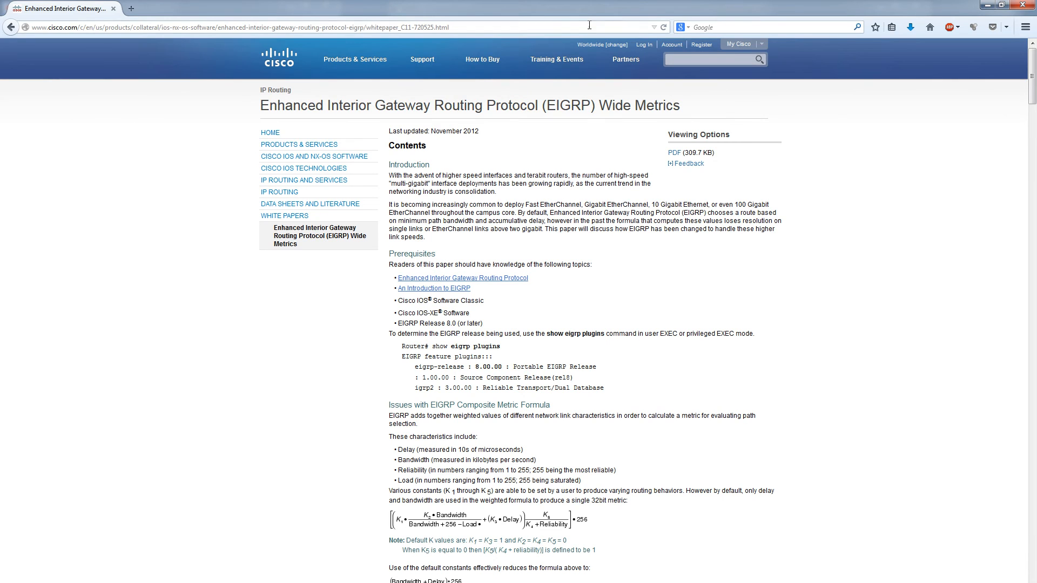
drag(593, 7, 0, 216)
double_click(275, 551)
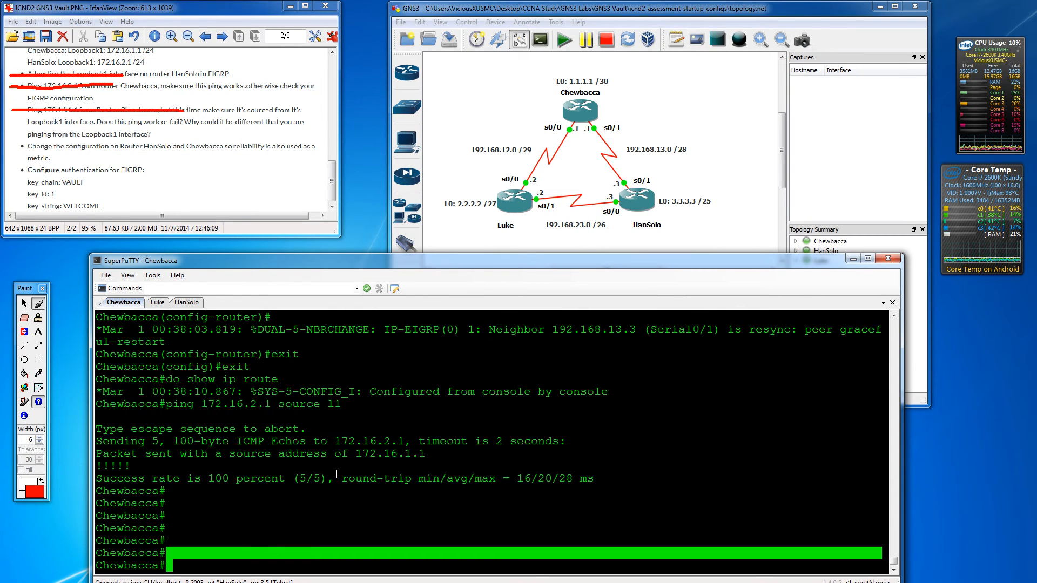
- Enter EIGRP process 1 configuration on Chewbacca with conf t and router eigrp 1
key(Return)
key(Return)
key(Return)
key(Return)
key(Return)
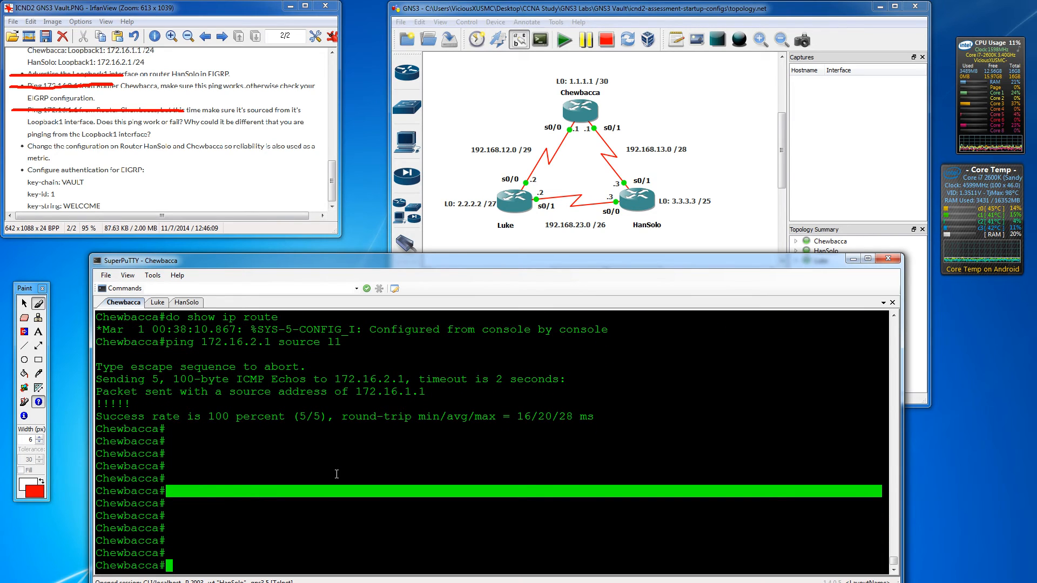
text(conf t)
key(Return)
text(r)
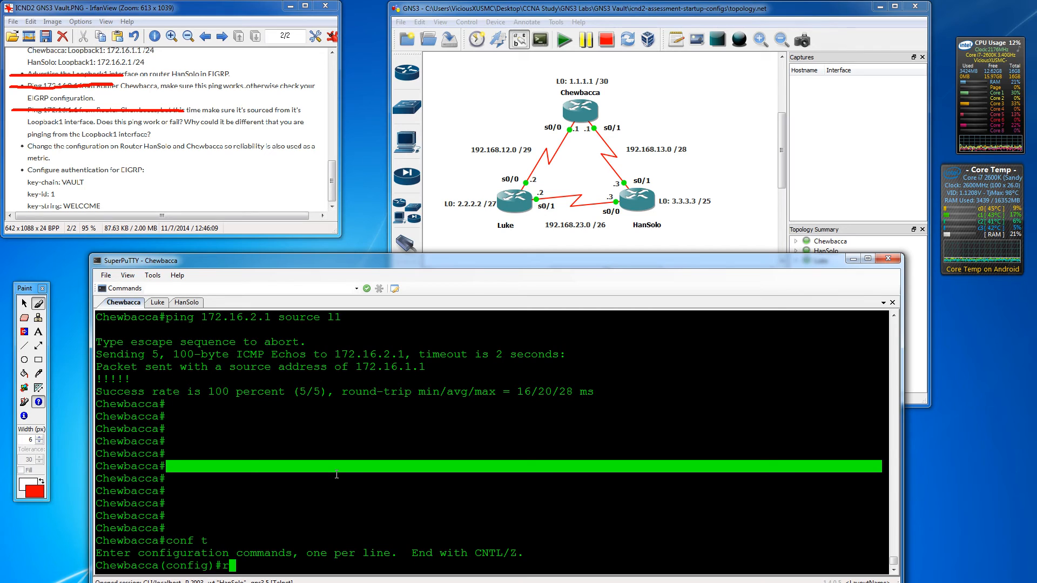
text(outer e)
key(Tab)
text(1)
key(Return)
key(Return)
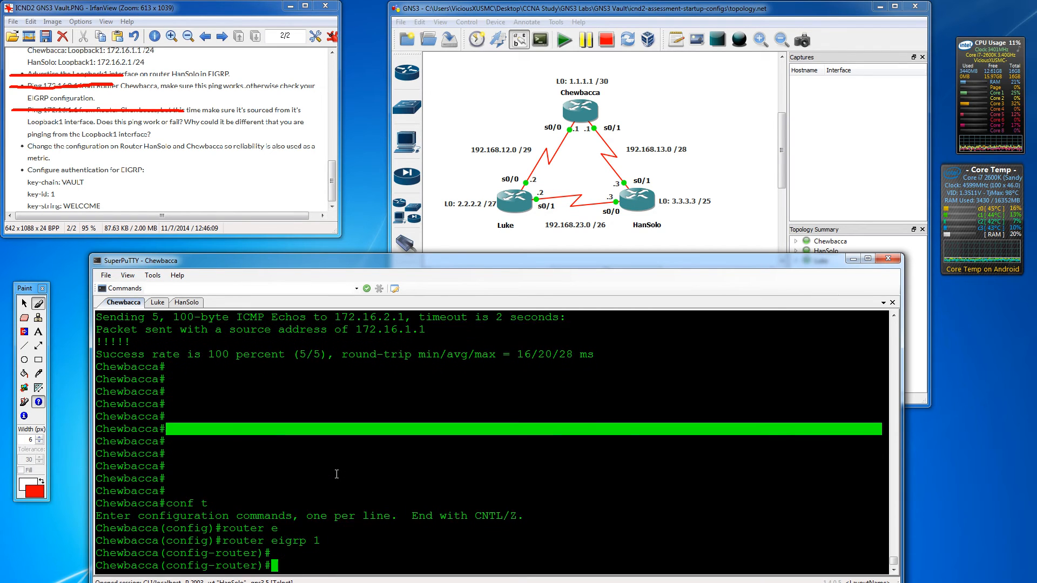
key(Return)
- List default-metric's bandwidth, delay, reliability, load and MTU parameters via help, then erase the line
text(de)
key(Tab)
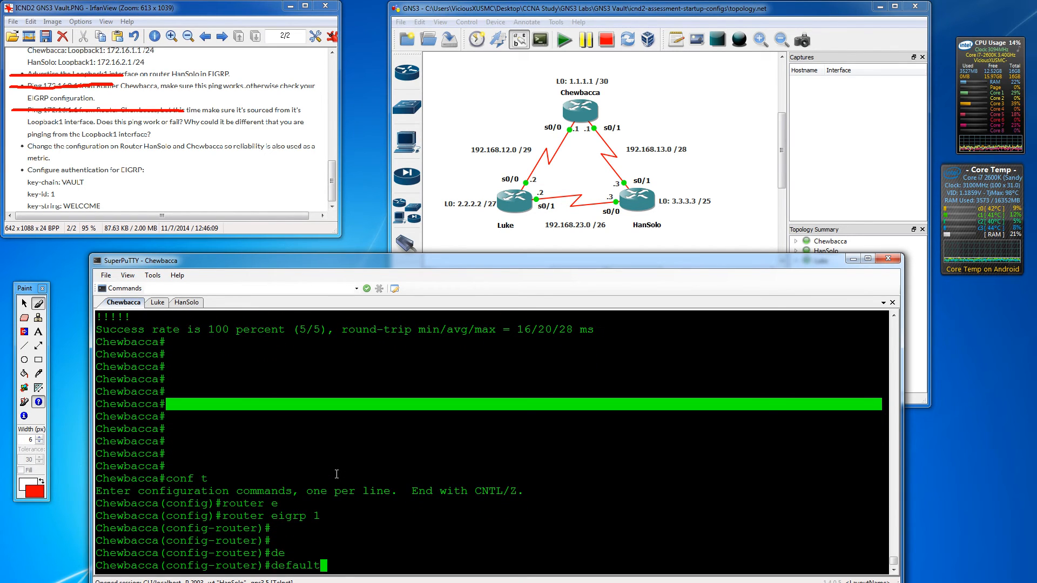
text(?)
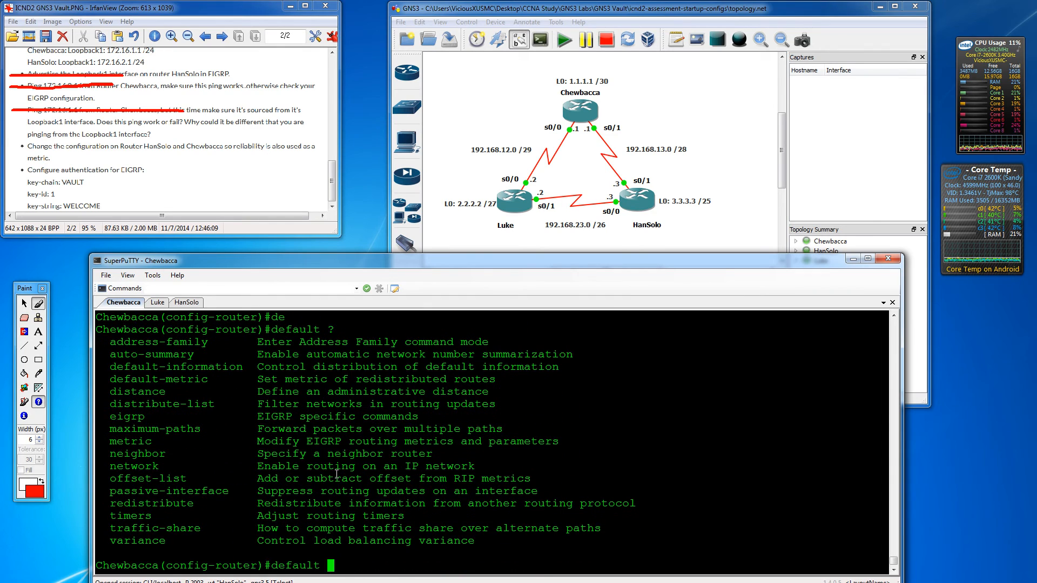
key(BackSpace)
text(-me)
key(Tab)
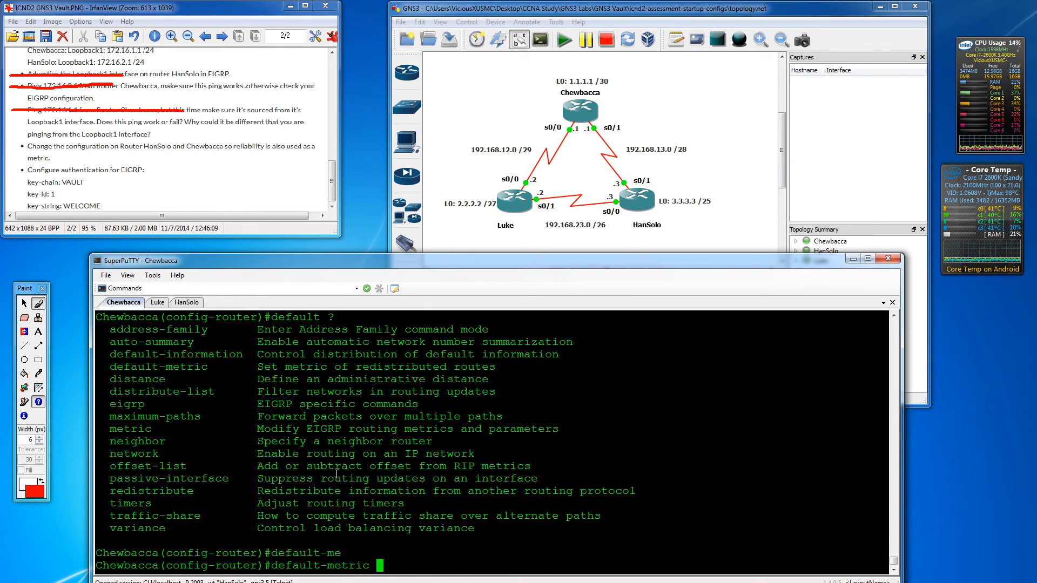
text(?)
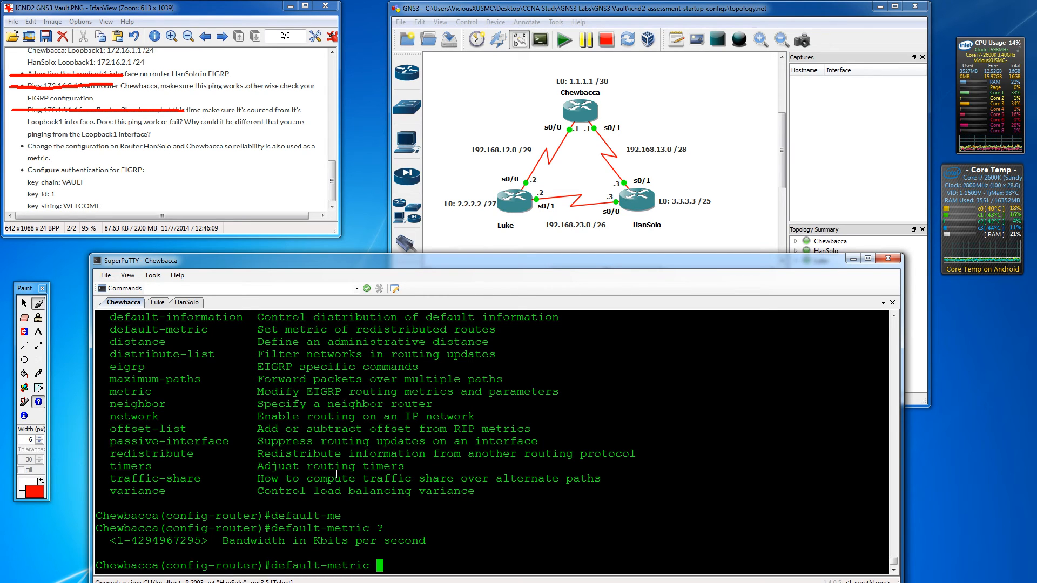
text(1 ?)
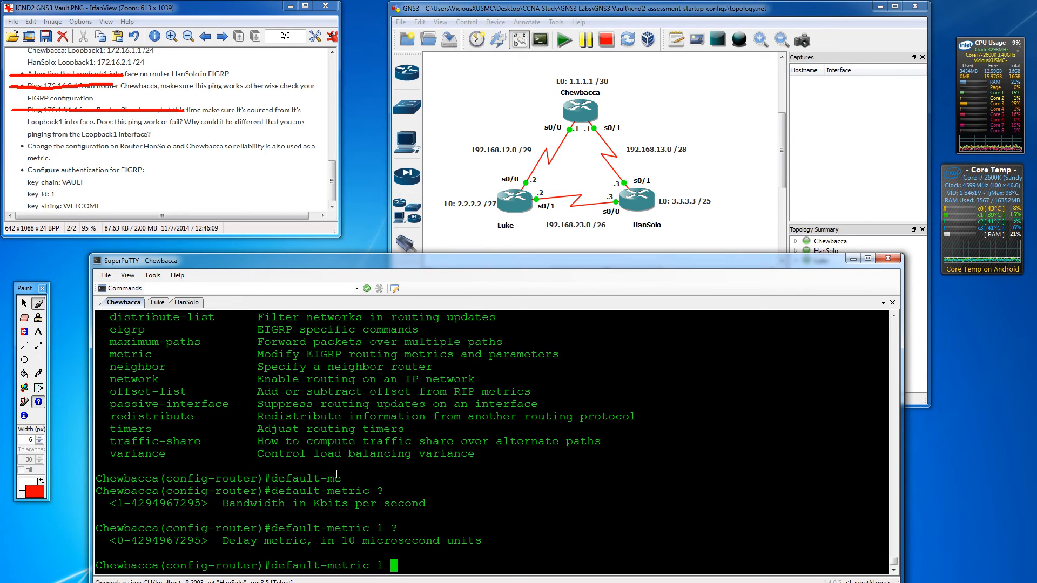
text(2 ?)
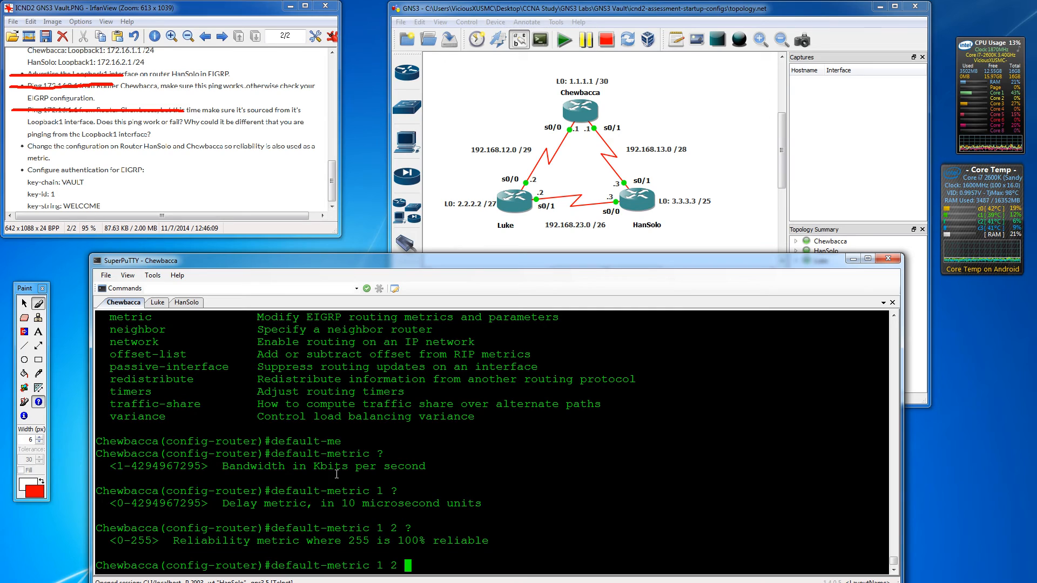
text(3)
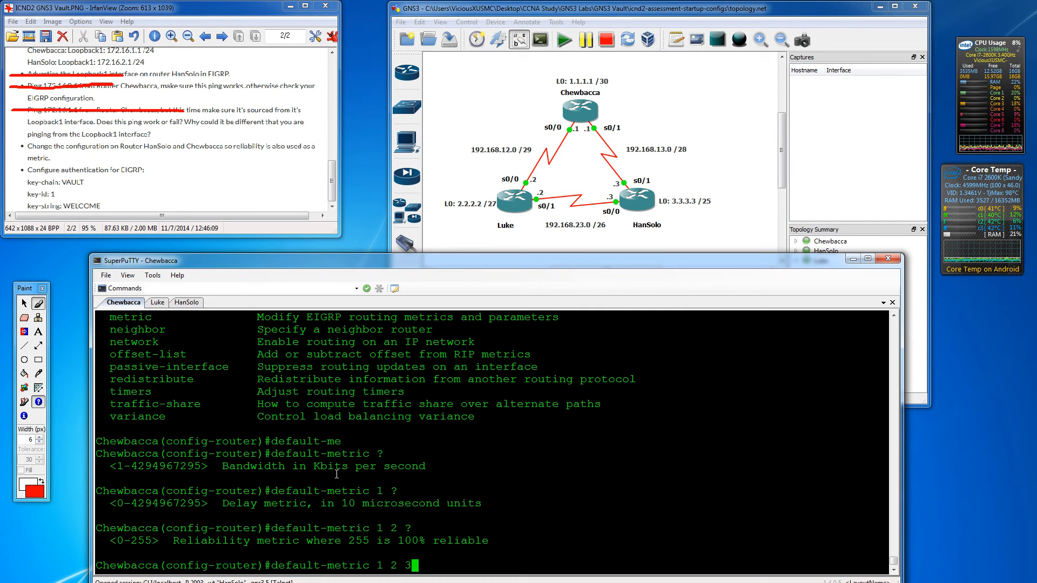
text(?)
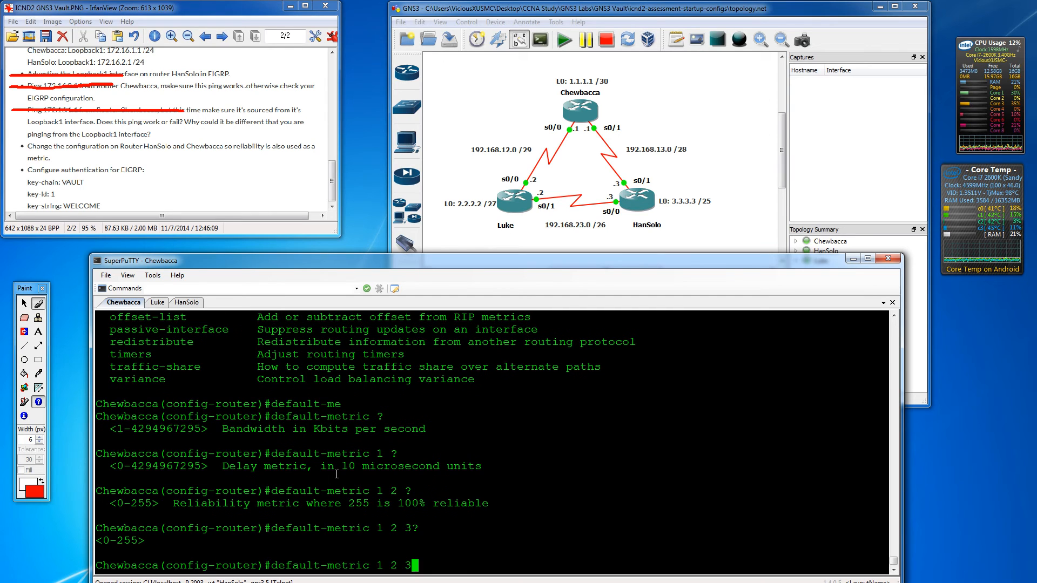
text( 4?)
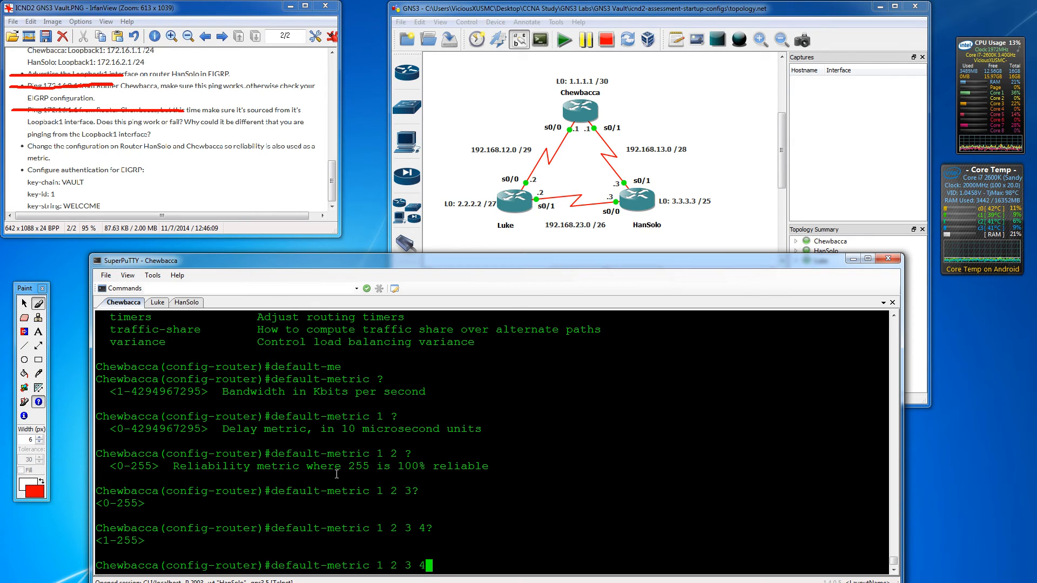
text(5?)
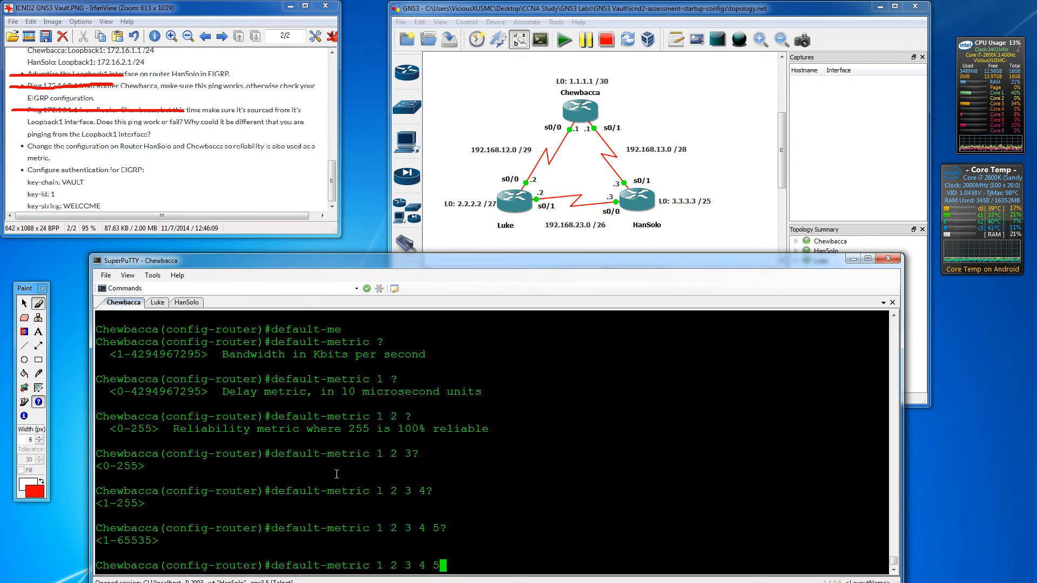
key(BackSpace)
key(BackSpace)
key(BackSpace)
key(BackSpace)
key(BackSpace)
key(BackSpace)
key(BackSpace)
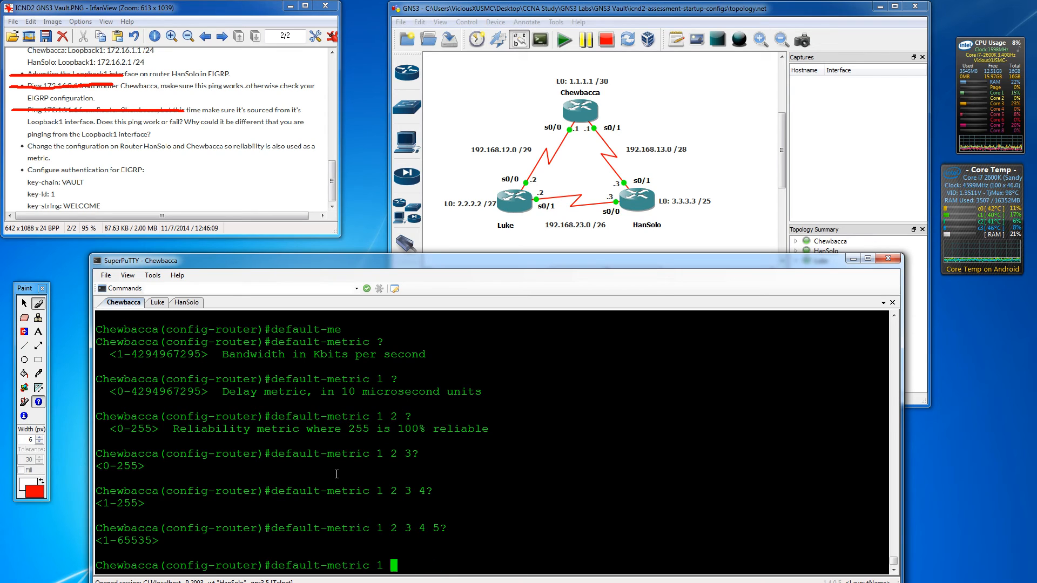
key(BackSpace)
key(BackSpace)
key(BackSpace)
key(BackSpace)
key(BackSpace)
key(BackSpace)
key(BackSpace)
key(BackSpace)
key(BackSpace)
key(BackSpace)
key(BackSpace)
key(BackSpace)
key(BackSpace)
key(BackSpace)
key(BackSpace)
key(BackSpace)
key(BackSpace)
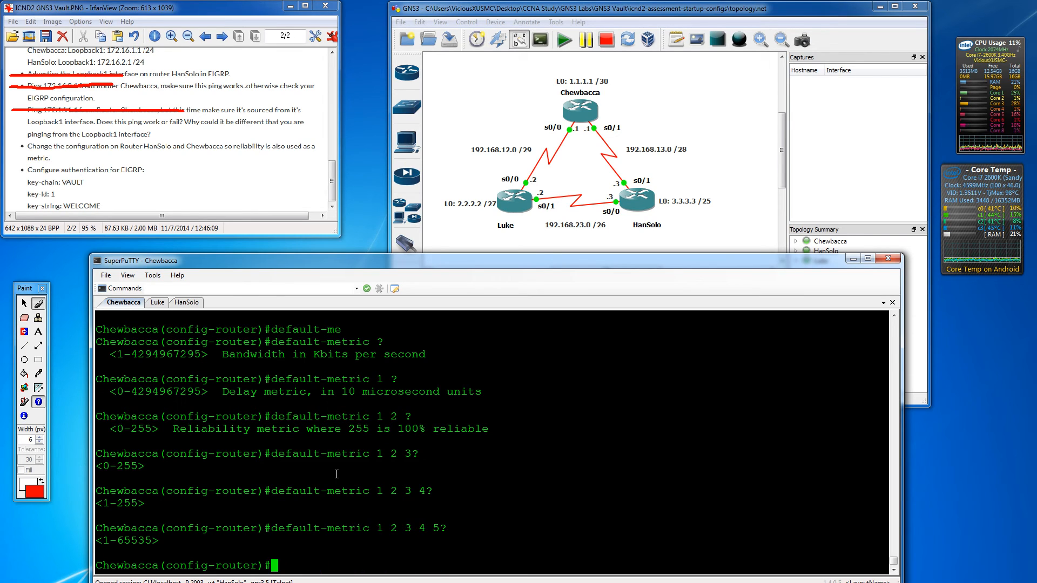
- Apply EIGRP metric weights 0 1 1 1 0 0 on Chewbacca
text(met)
key(Tab)
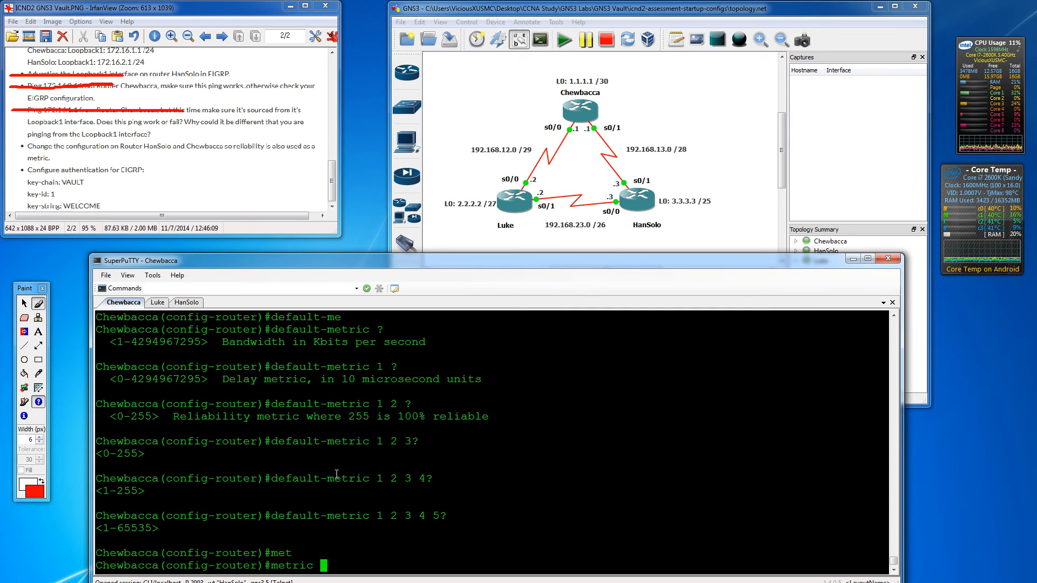
text(?)
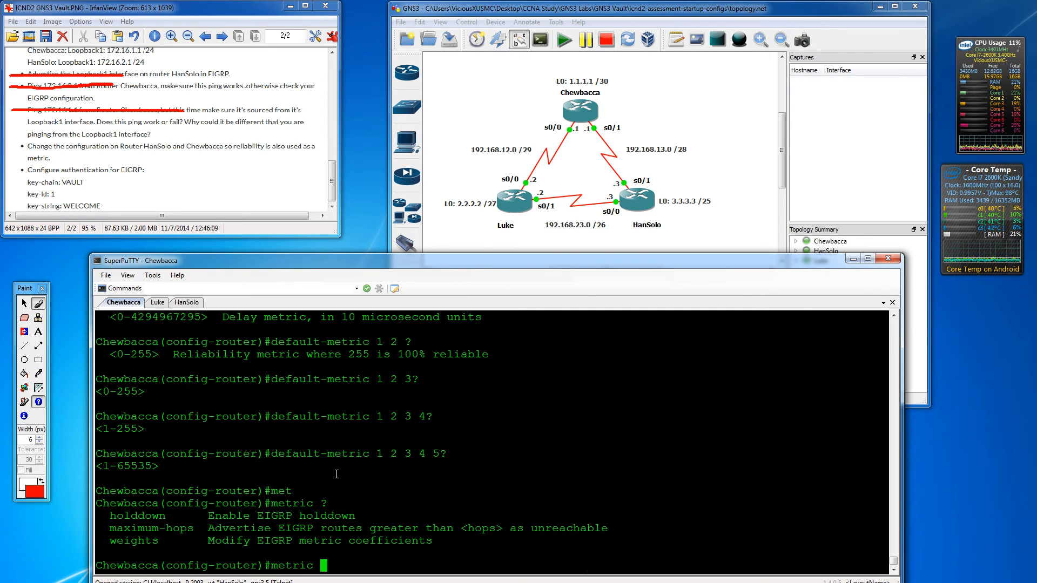
text(we)
key(Tab)
text(?)
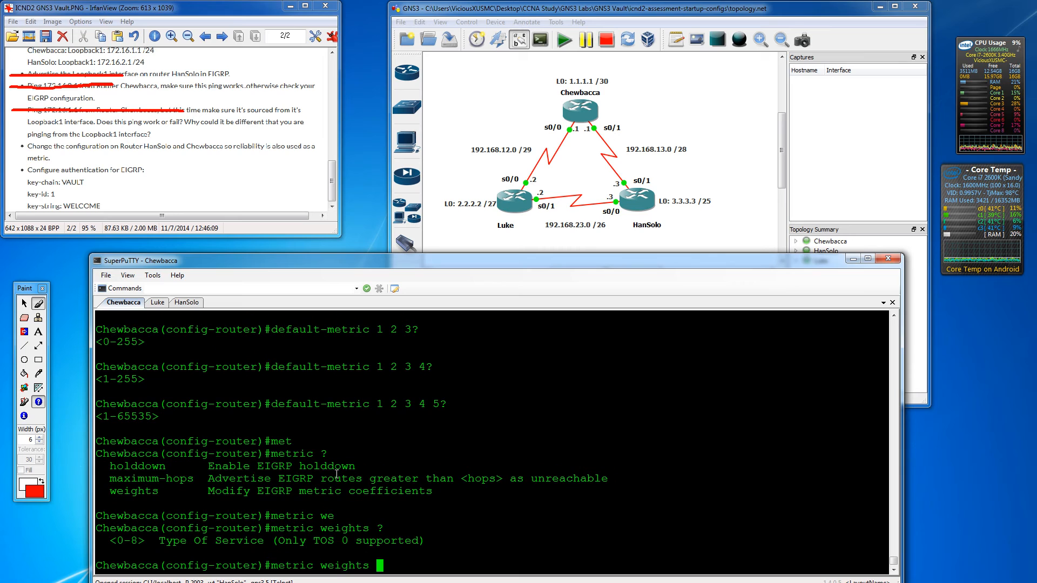
text(1 ?)
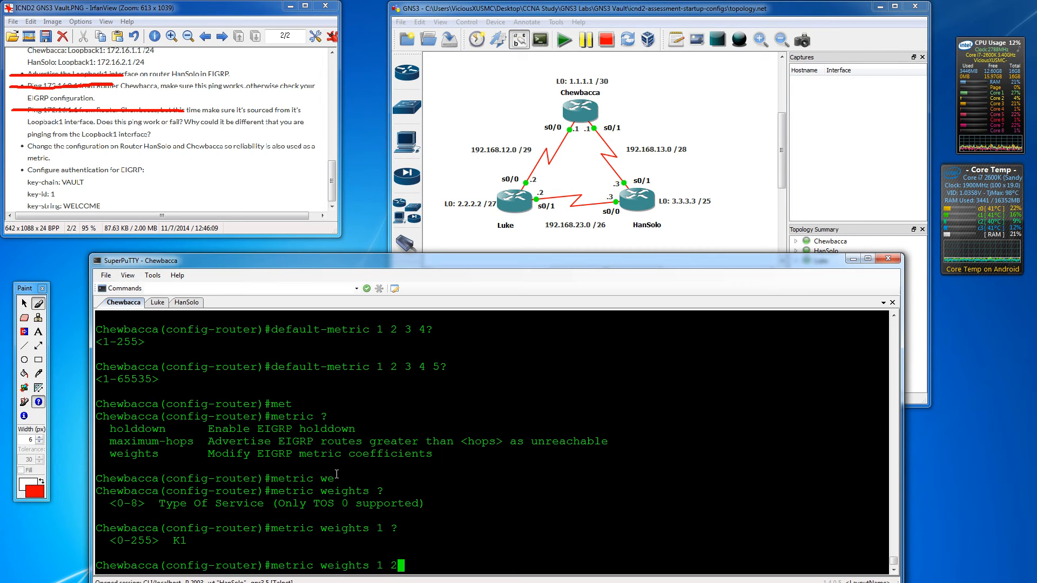
text(1)
text(?)
text( ?)
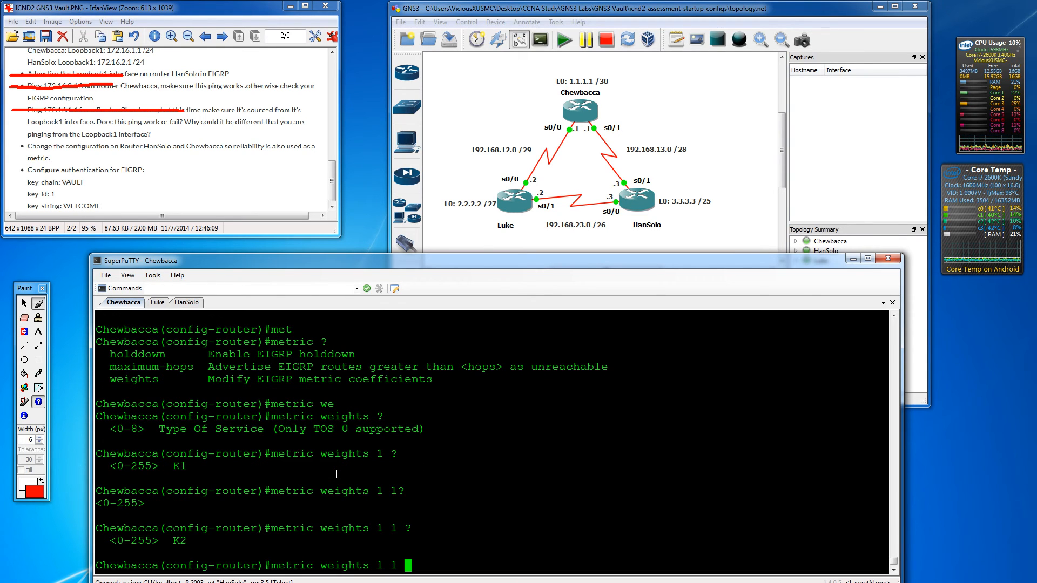
key(BackSpace)
key(BackSpace)
key(BackSpace)
key(BackSpace)
key(BackSpace)
text(?)
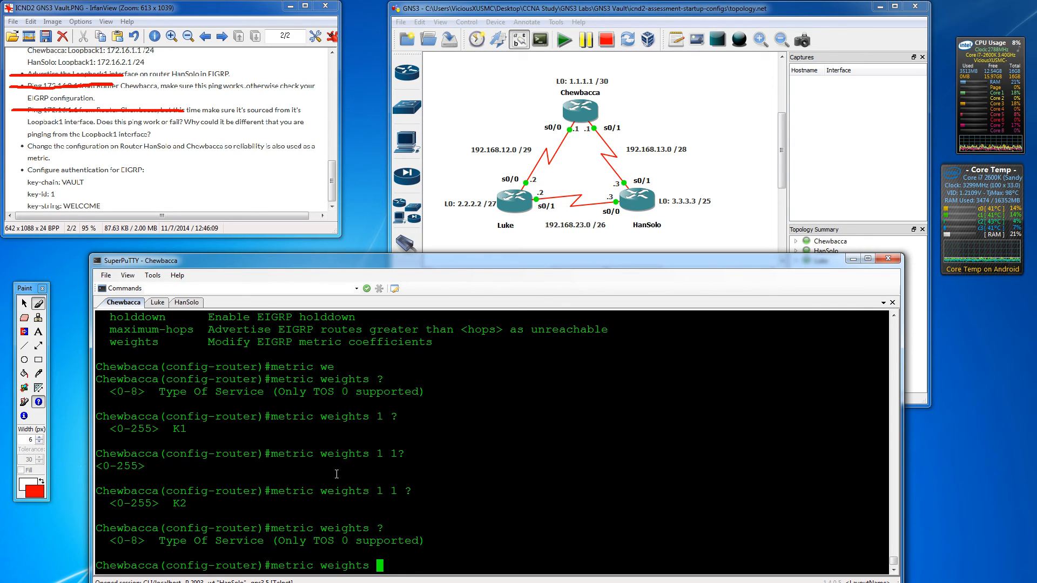
text(0 )
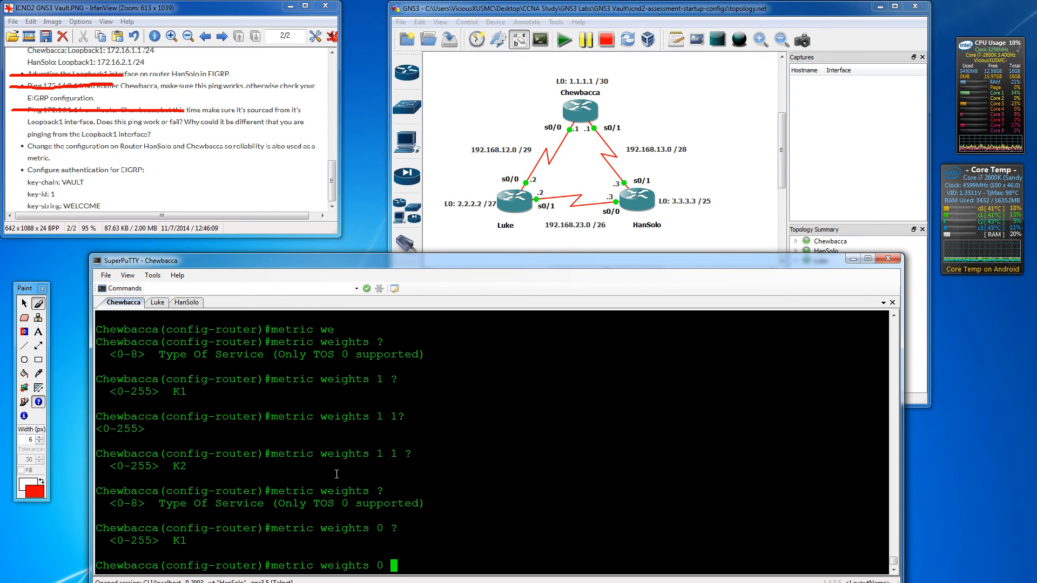
text(?1 ?1)
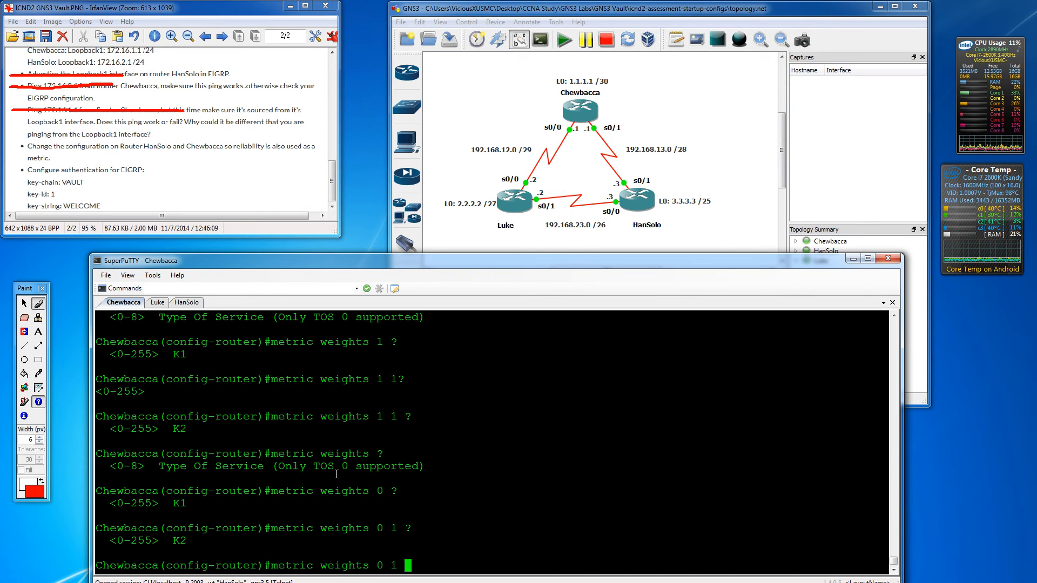
text(? ?)
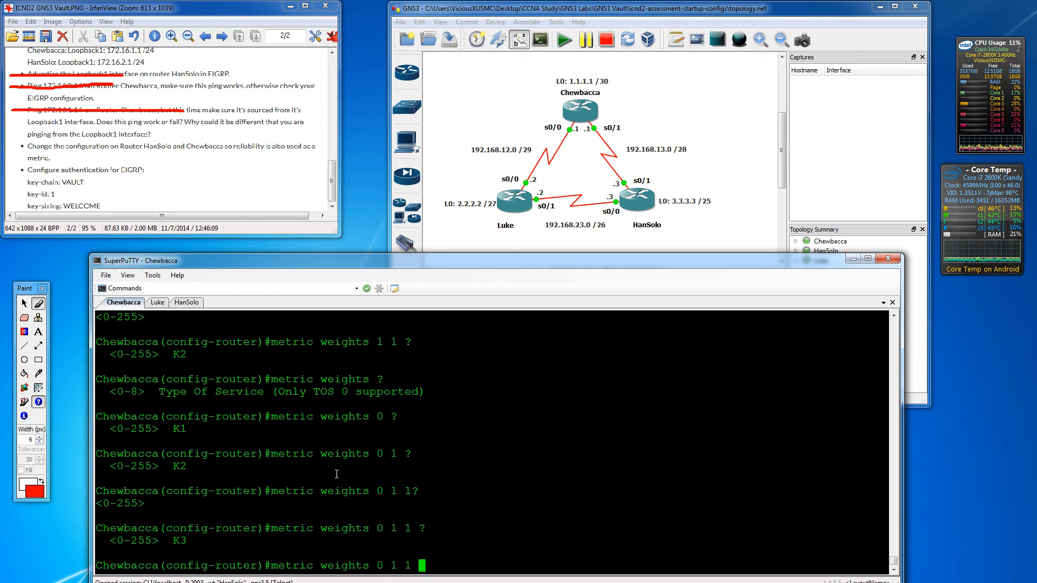
text(1 0)
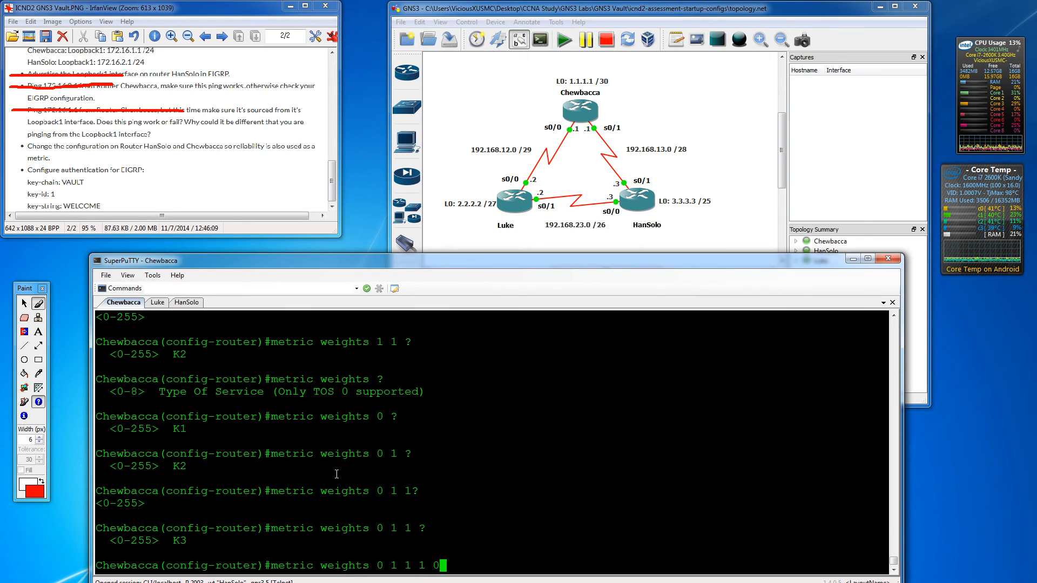
text( 0)
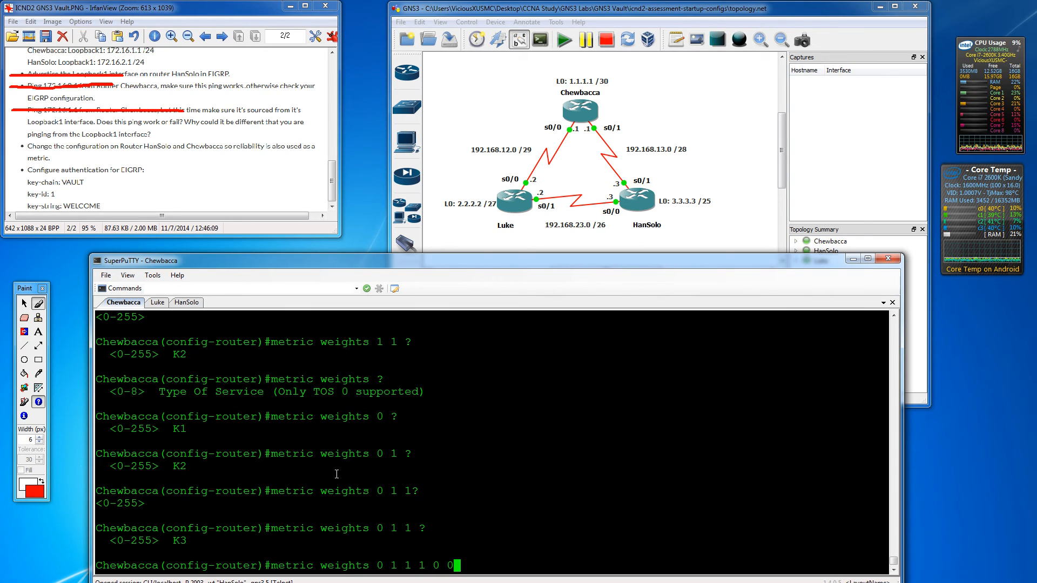
key(Return)
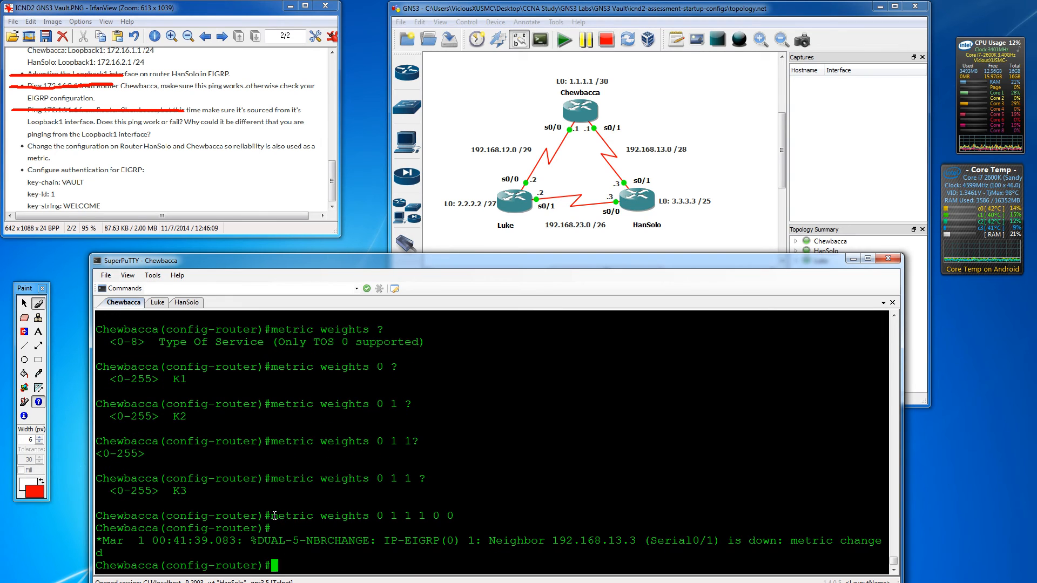
- Copy the metric weights command and paste it to run it again
drag(270, 516, 453, 515)
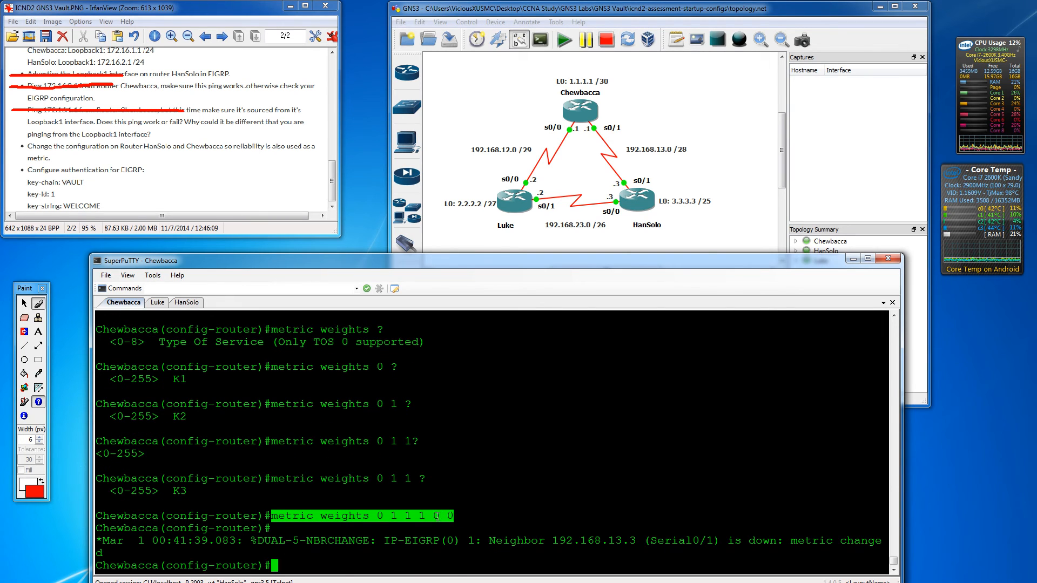
right_click(404, 493)
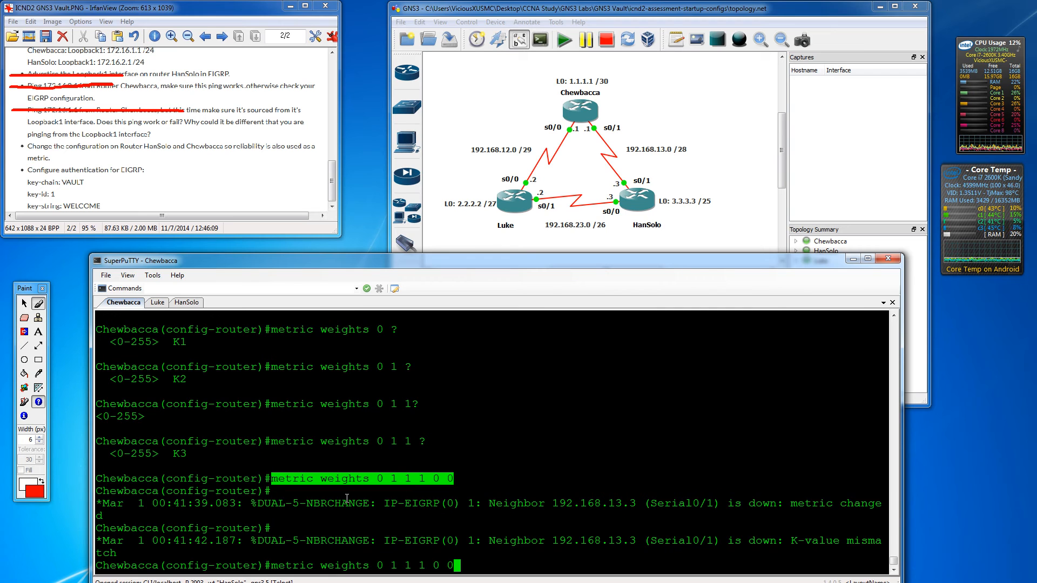
key(Return)
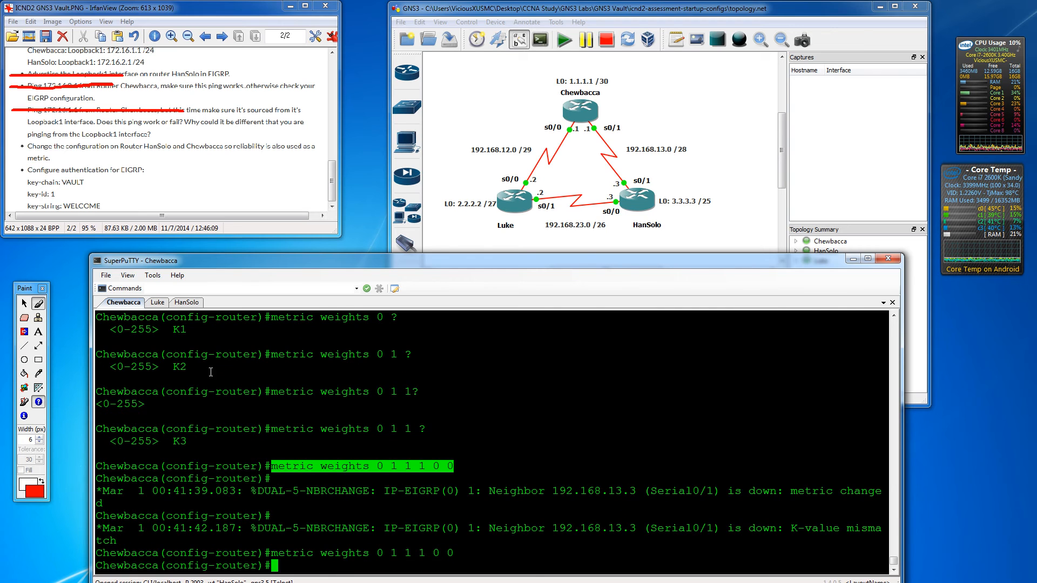
- Switch to HanSolo's console and refresh it to see the K-value mismatch with 192.168.13.1
click(158, 300)
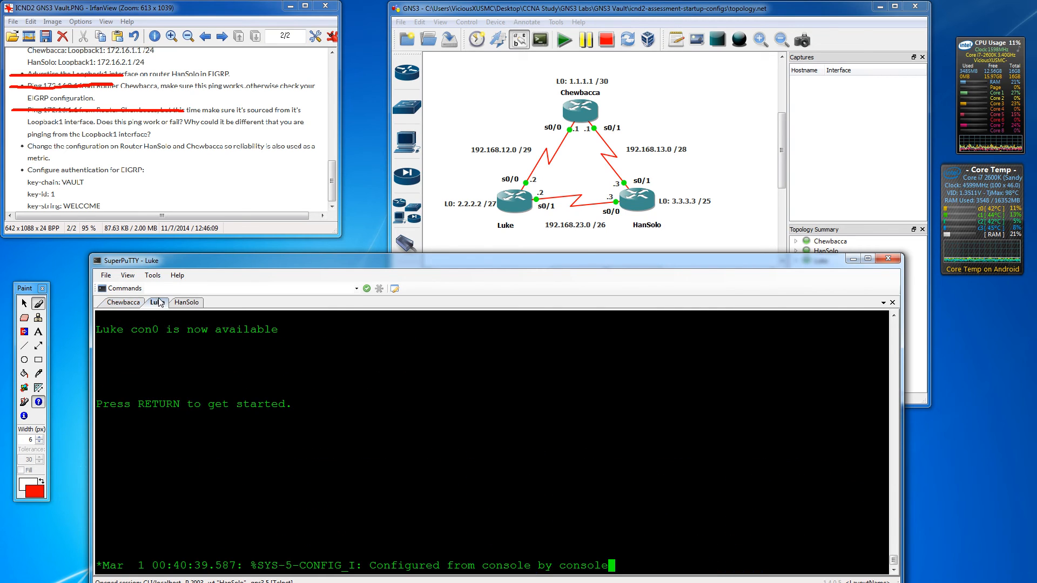
click(198, 304)
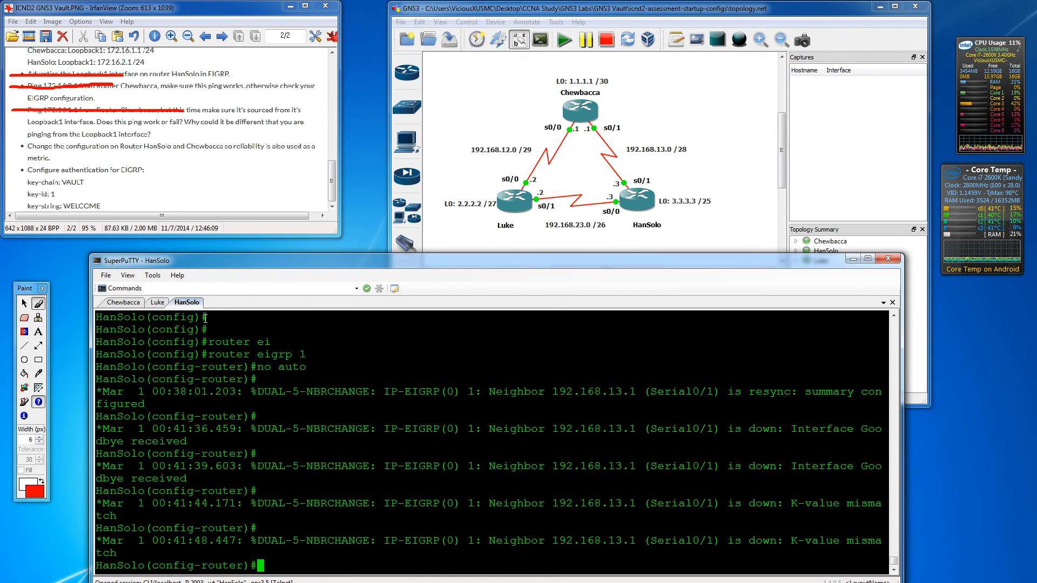
key(Return)
key(Return)
key(Return)
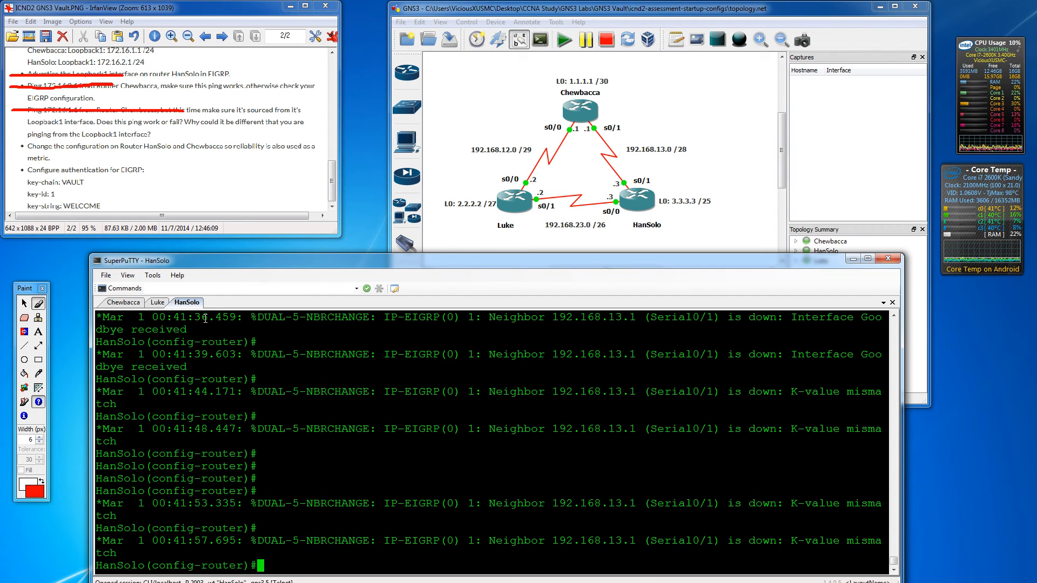
- Set HanSolo's metric weights to 0 1 1 1 0 0, strike the task in the notes, and show Luke's console
text(no auto)
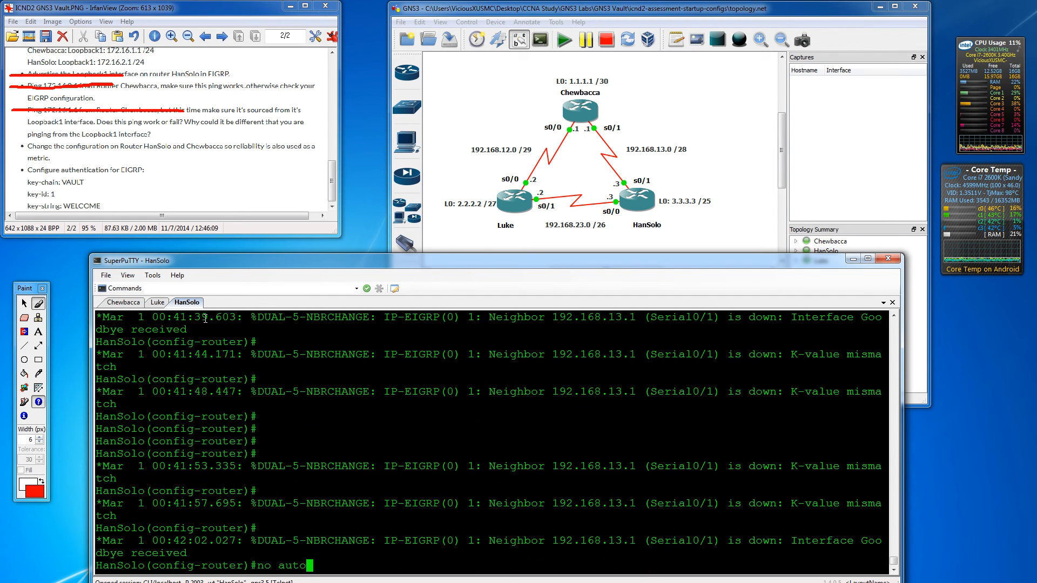
key(BackSpace)
key(BackSpace)
key(BackSpace)
key(BackSpace)
key(BackSpace)
key(BackSpace)
key(BackSpace)
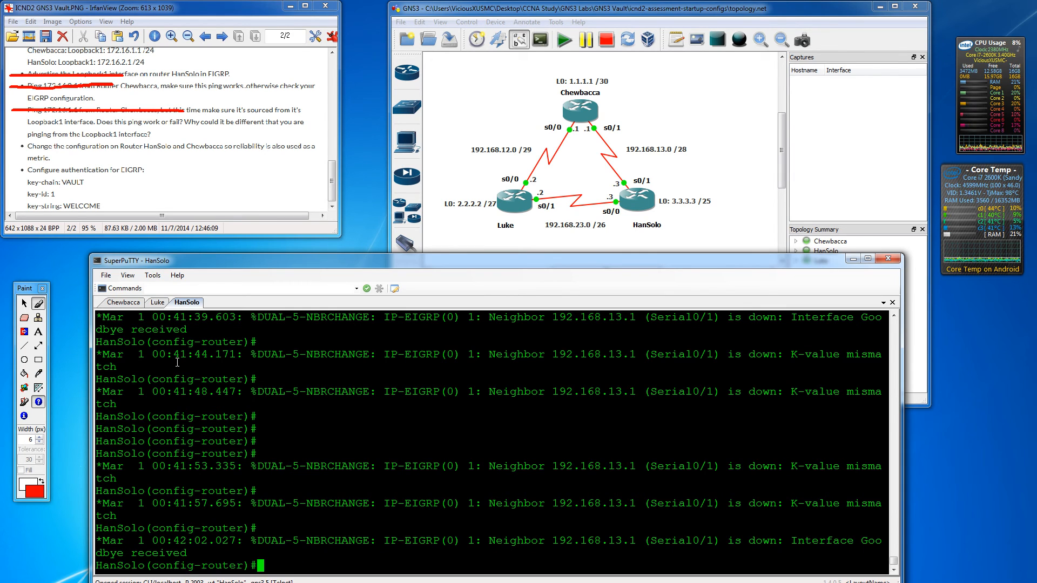
text(metric weights 0 1 1 1 0 0)
key(Return)
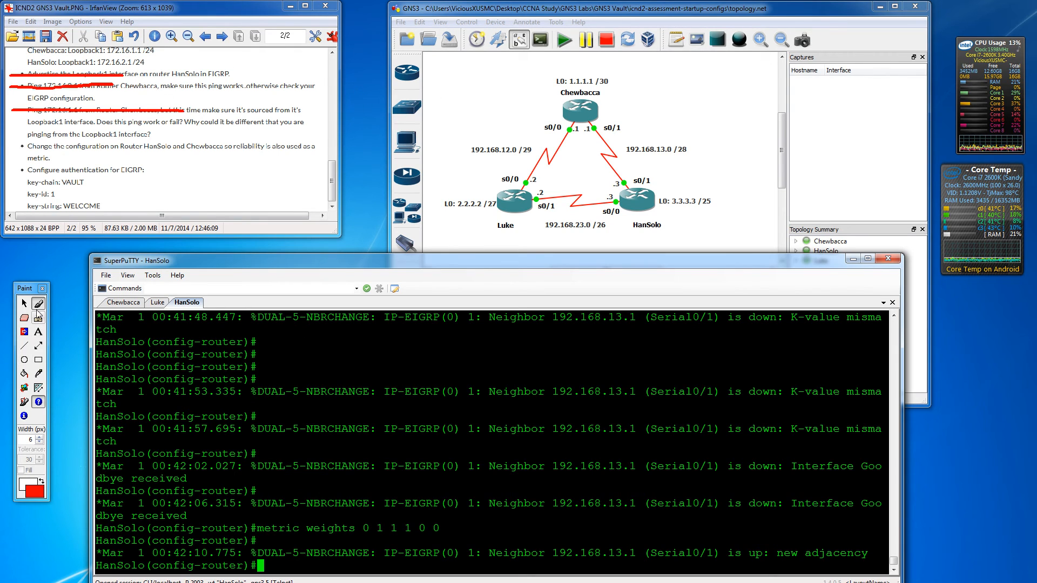
drag(13, 144, 234, 136)
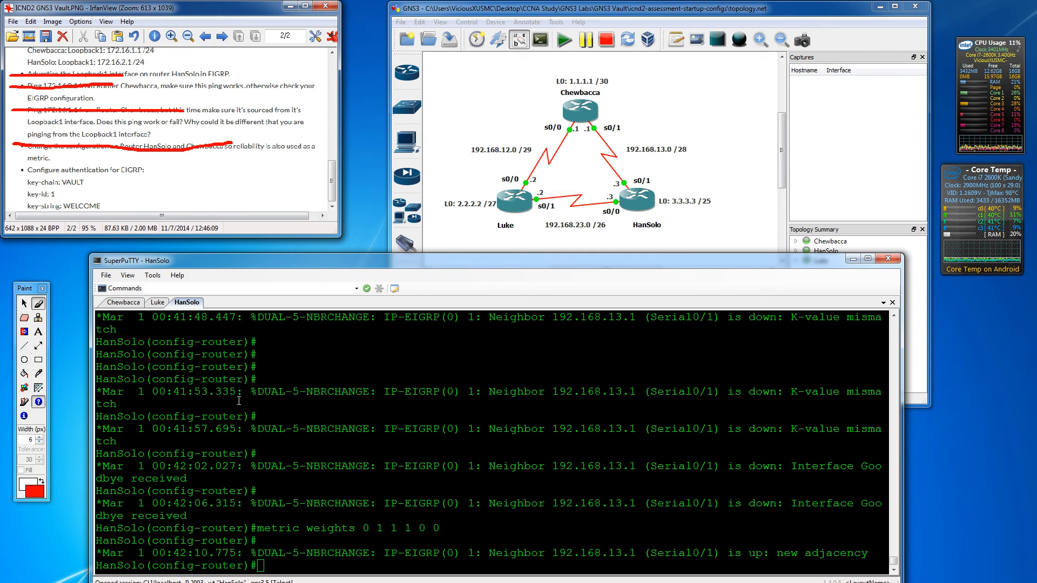
click(157, 303)
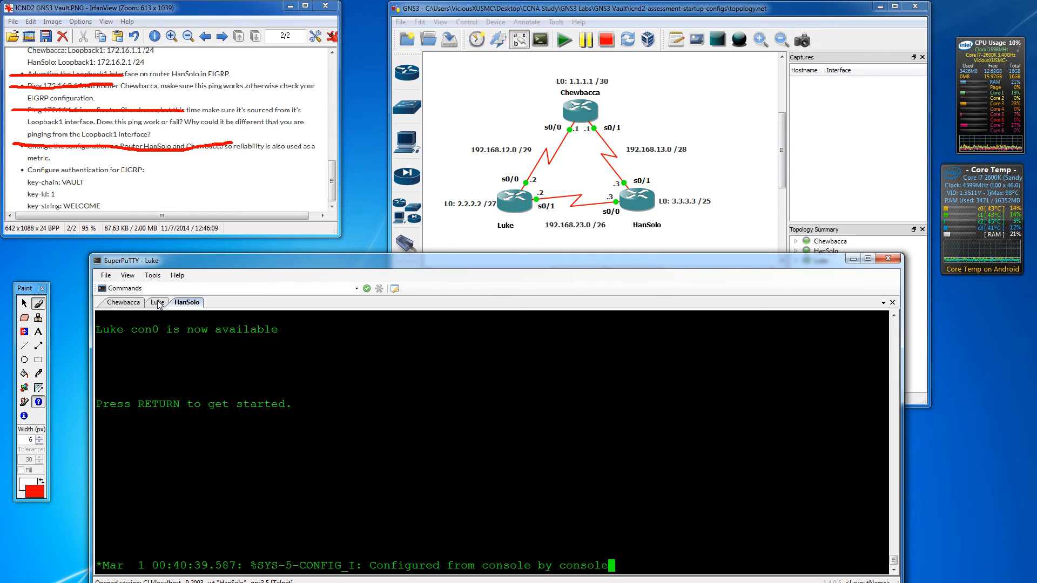
- On Chewbacca's console, exit EIGRP configuration and re-enter global configuration mode
click(135, 304)
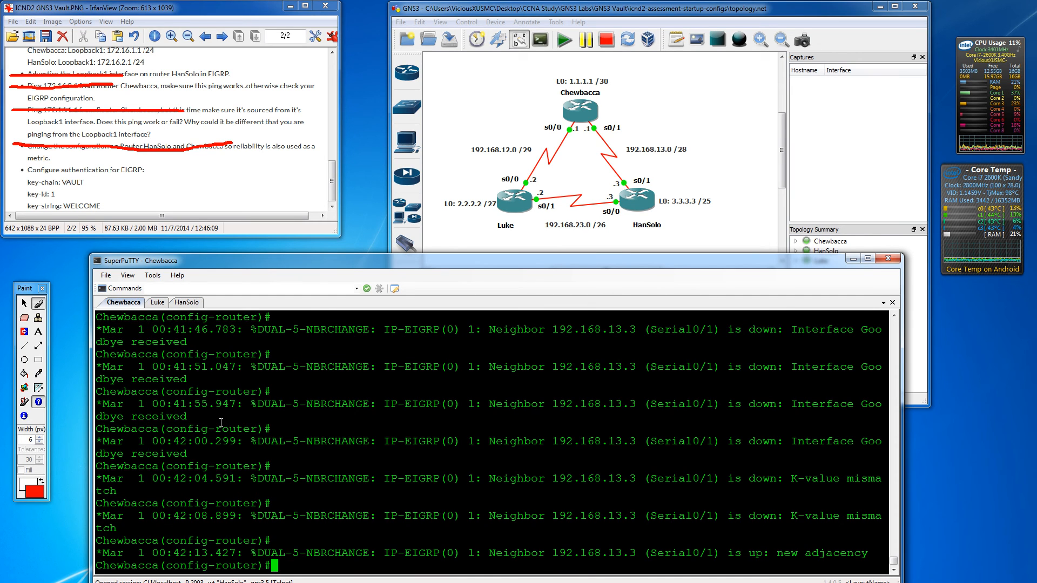
key(Return)
key(Return)
key(Return)
key(Return)
text(exit)
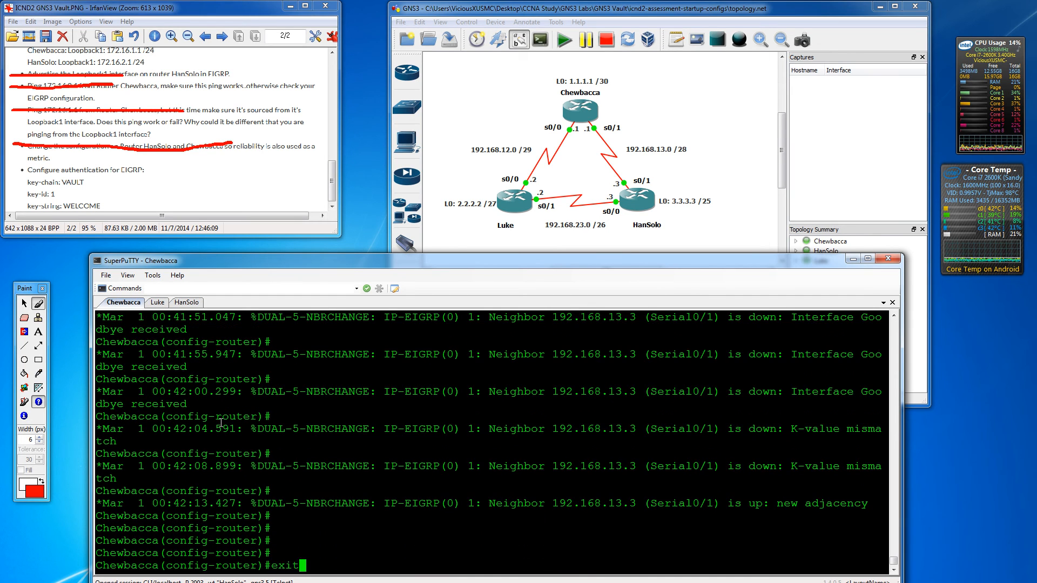
key(Return)
key(Return)
text(exit)
key(Return)
key(Return)
key(Return)
key(Return)
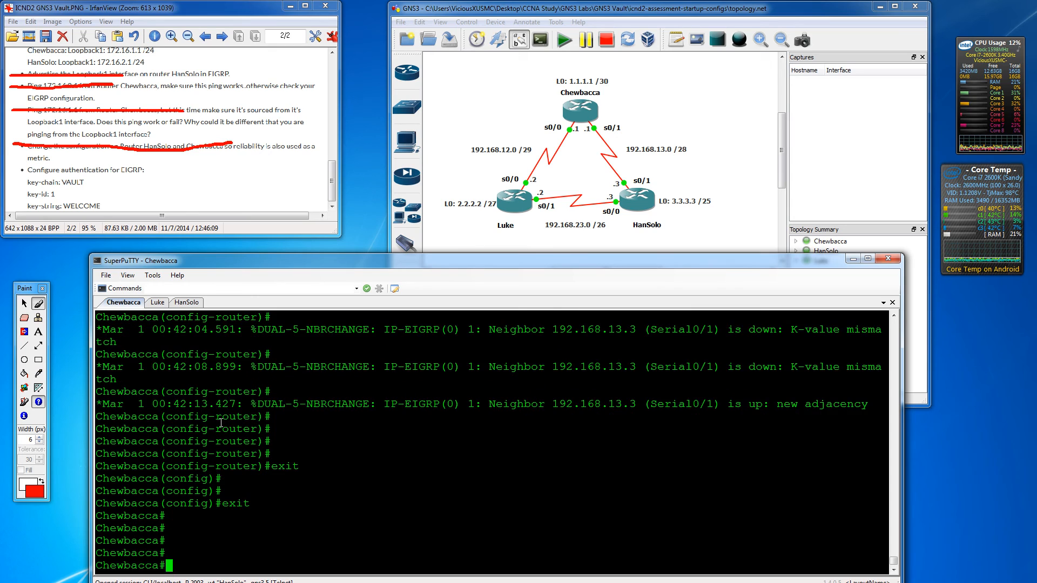
text(conf t)
key(Return)
key(Return)
key(Return)
- Create key chain VAULT with key 1
text(key)
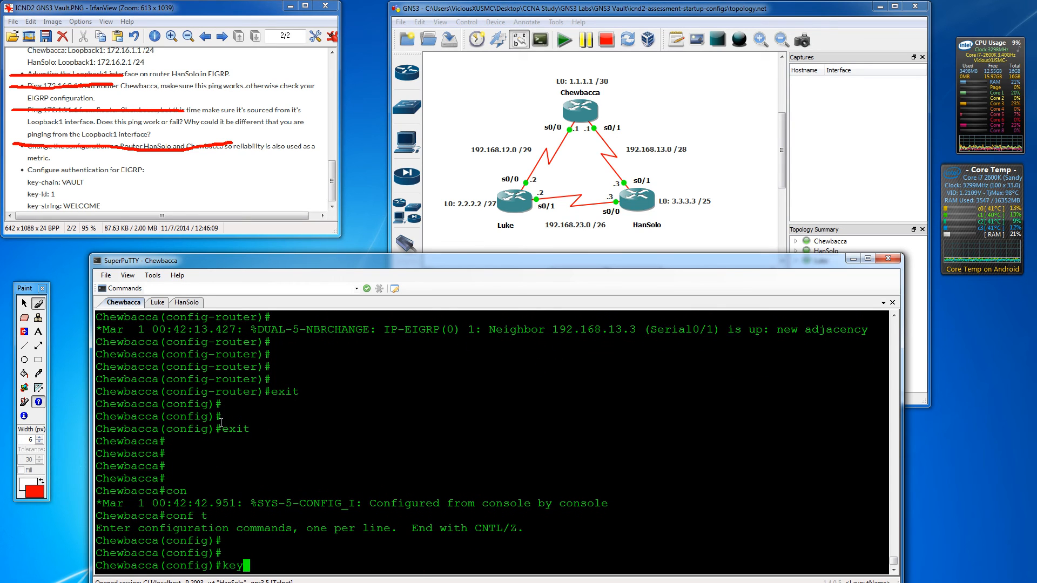
key(Tab)
text(?)
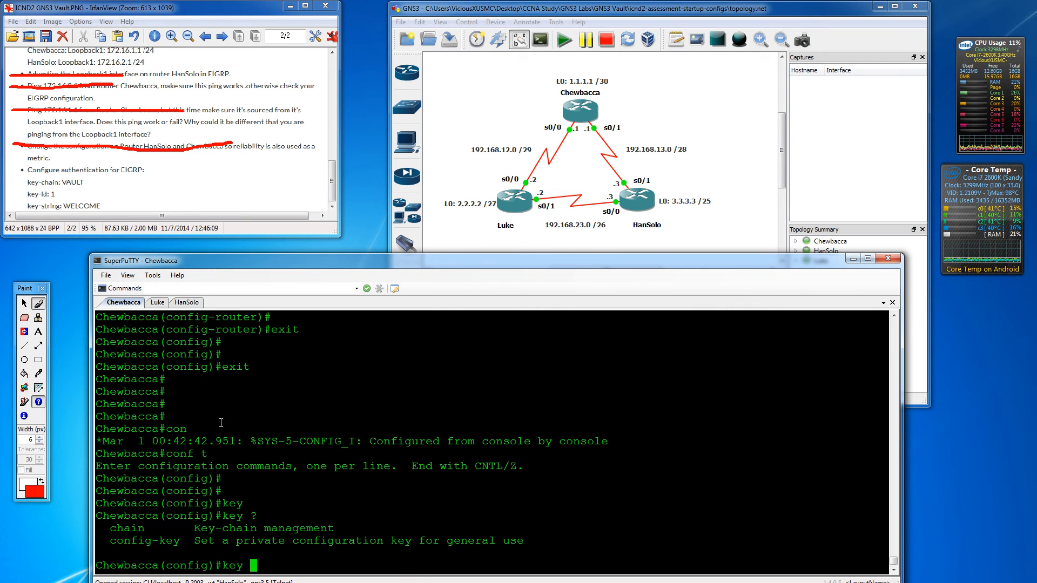
text(cha)
key(Tab)
text(?)
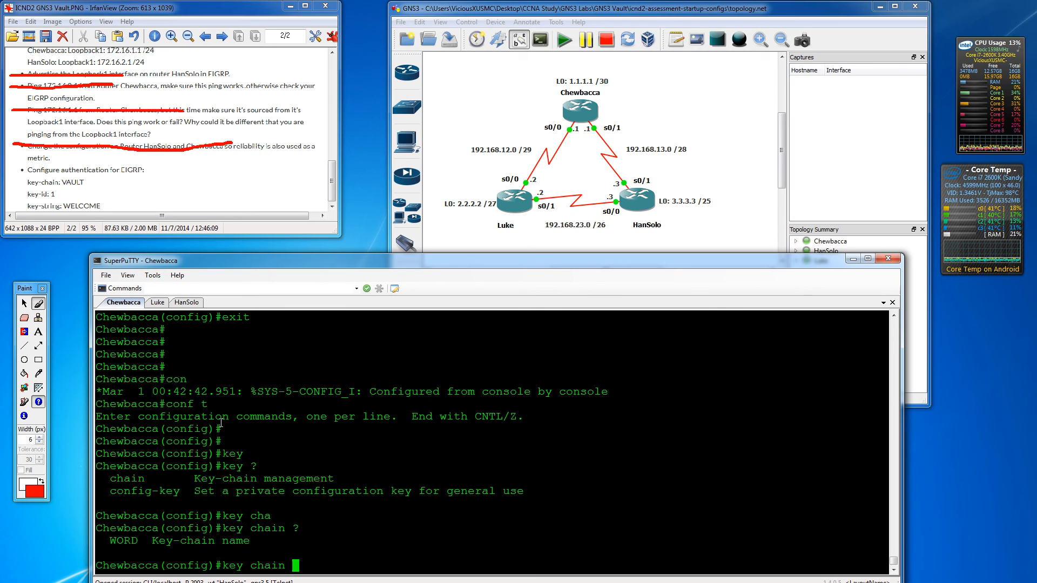
text(VAULT ?)
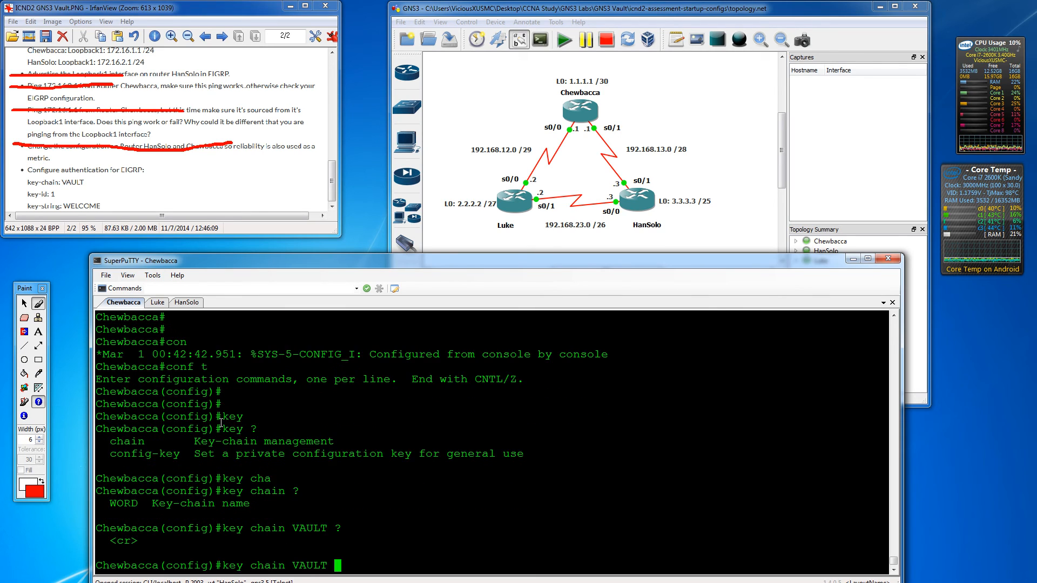
key(Return)
text(?)
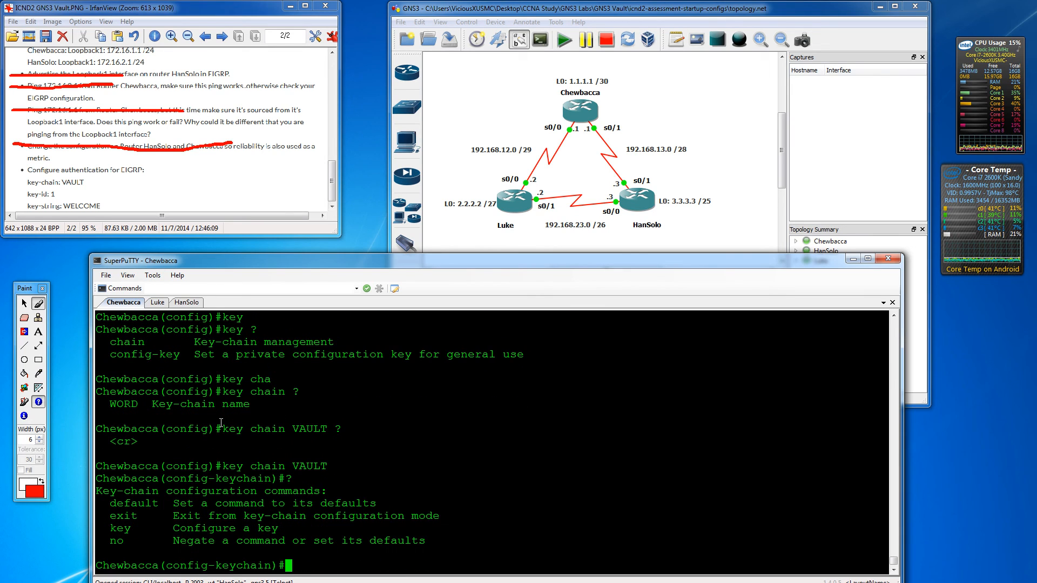
text(key )
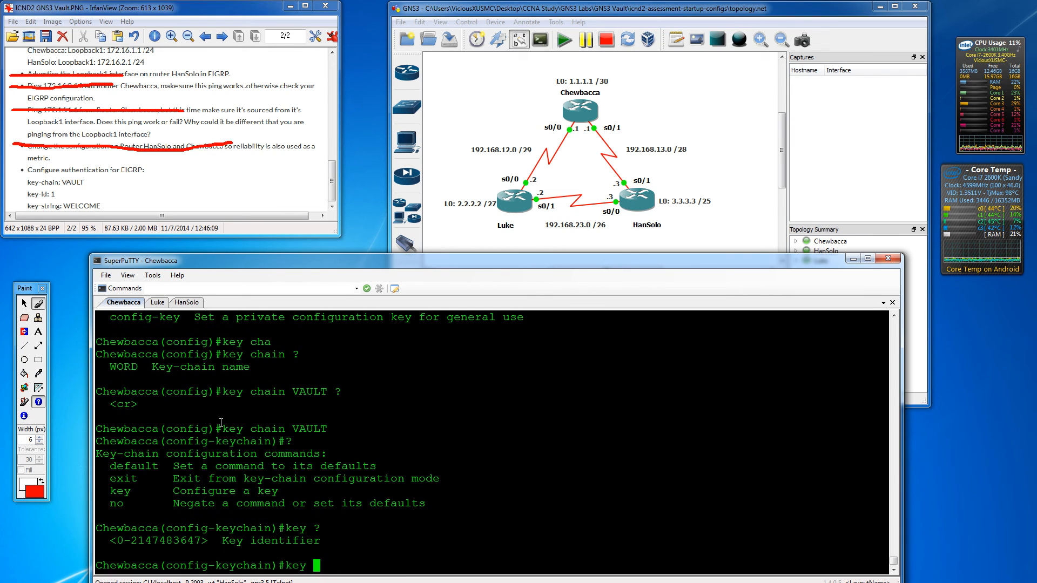
text(?1)
text(?)
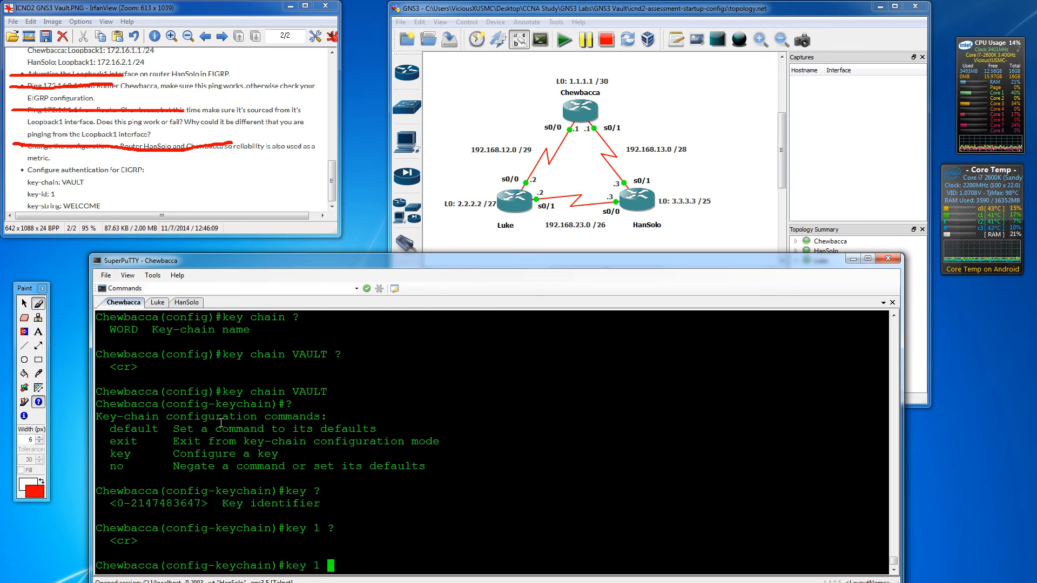
key(Return)
text(keychain-key)#ke)
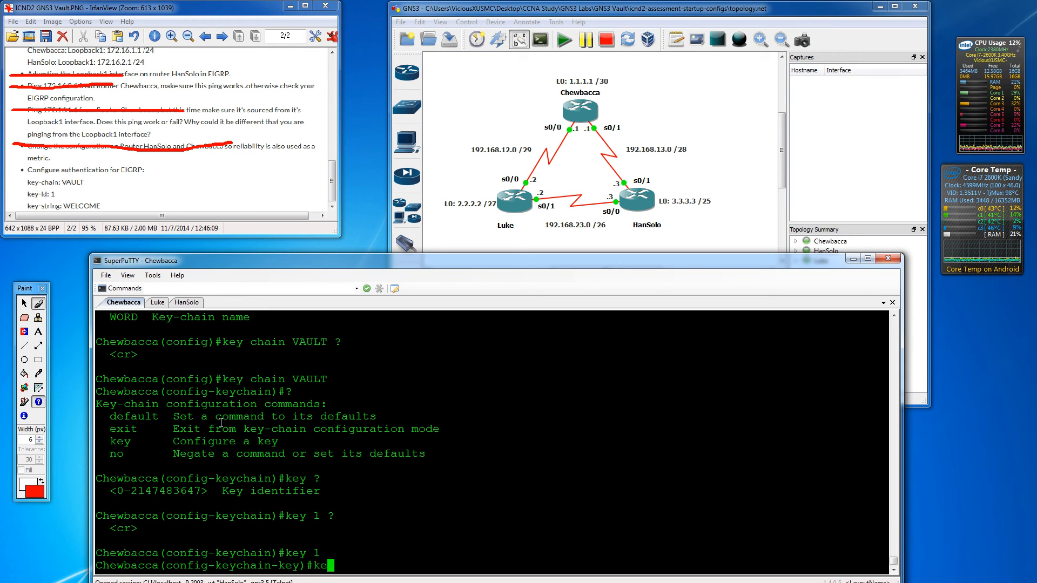
text(y ?)
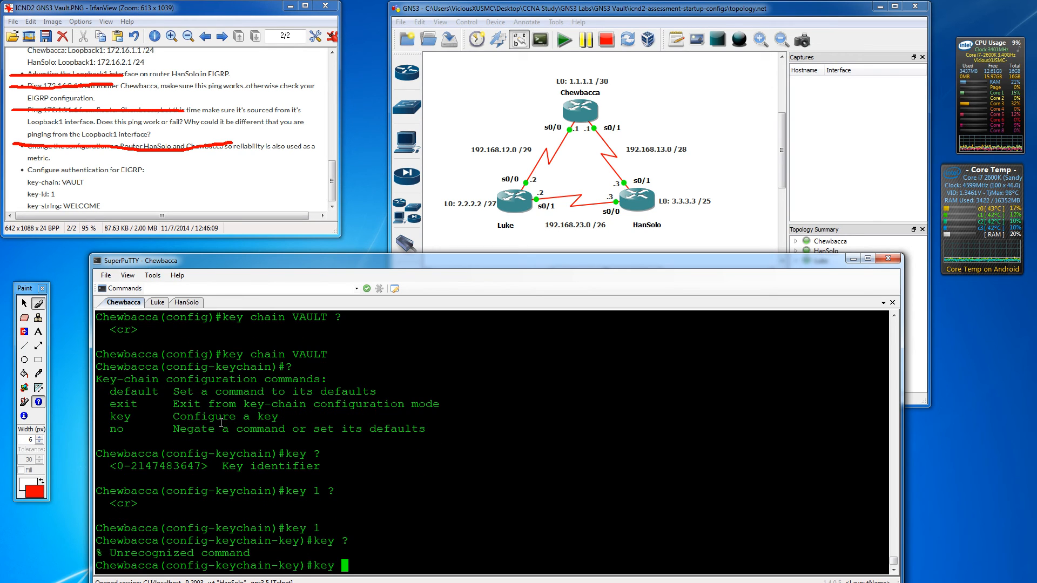
text(?)
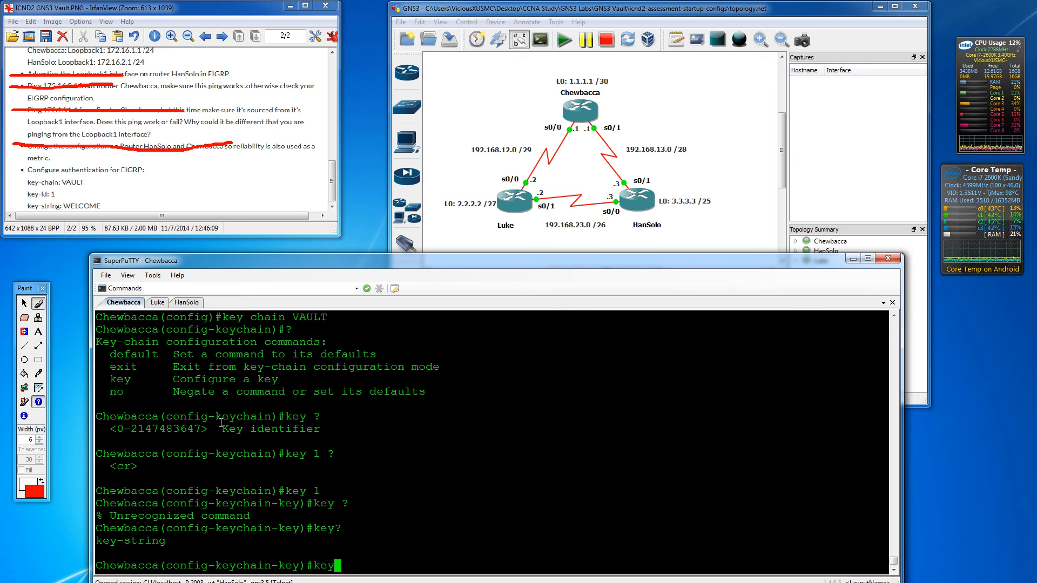
text(-st)
key(Tab)
text(?)
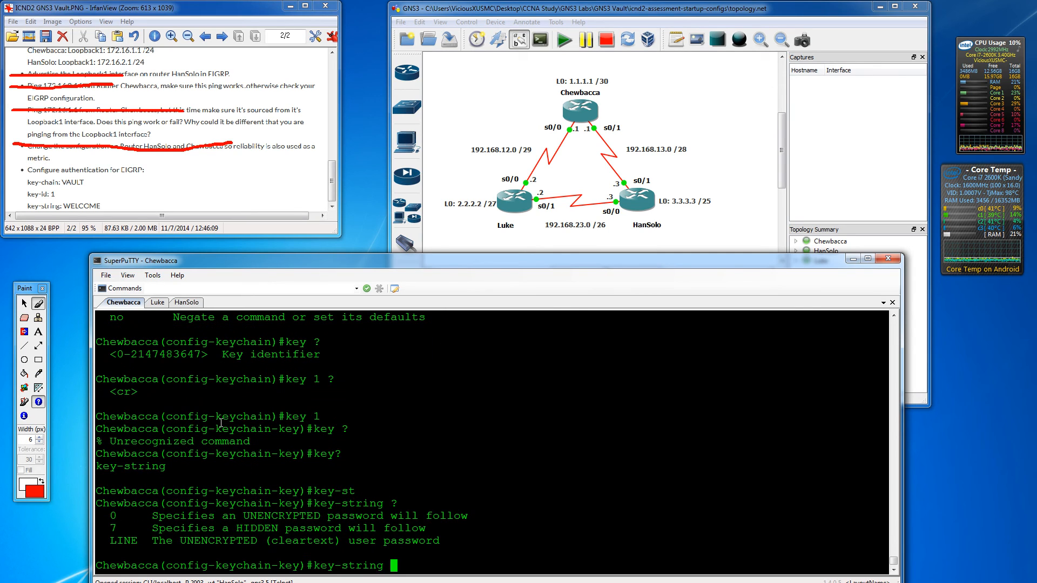
text(WELCOME)
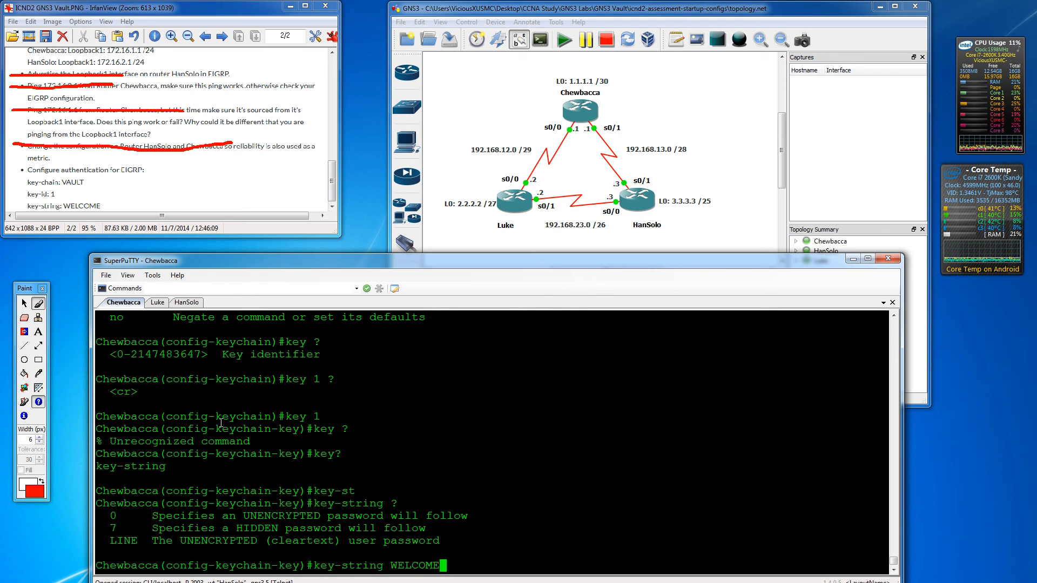
key(Return)
key(Return)
key(Return)
key(Return)
key(Return)
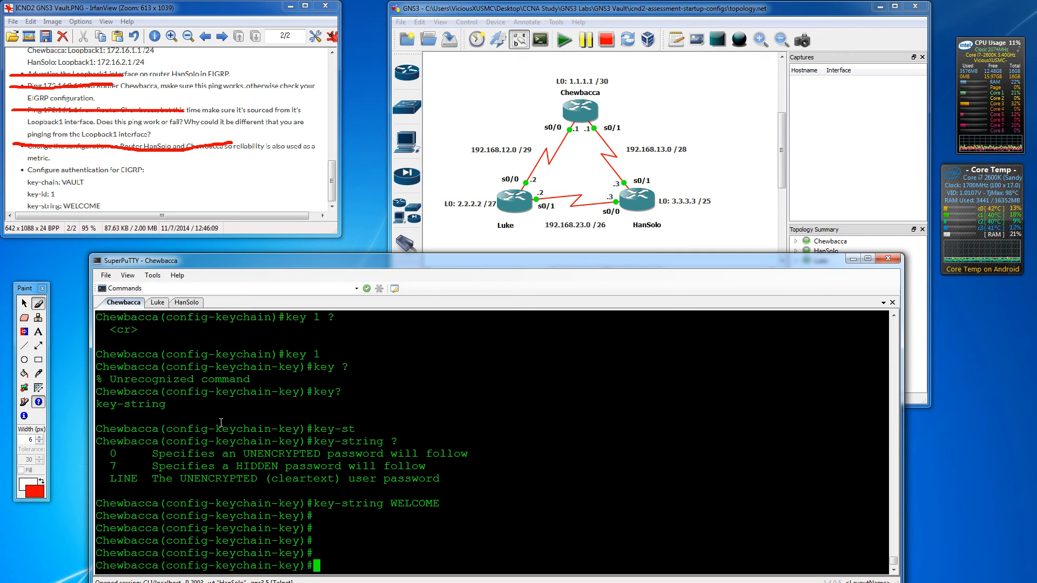
text(exit)
key(Return)
key(Return)
key(Return)
text(exi)
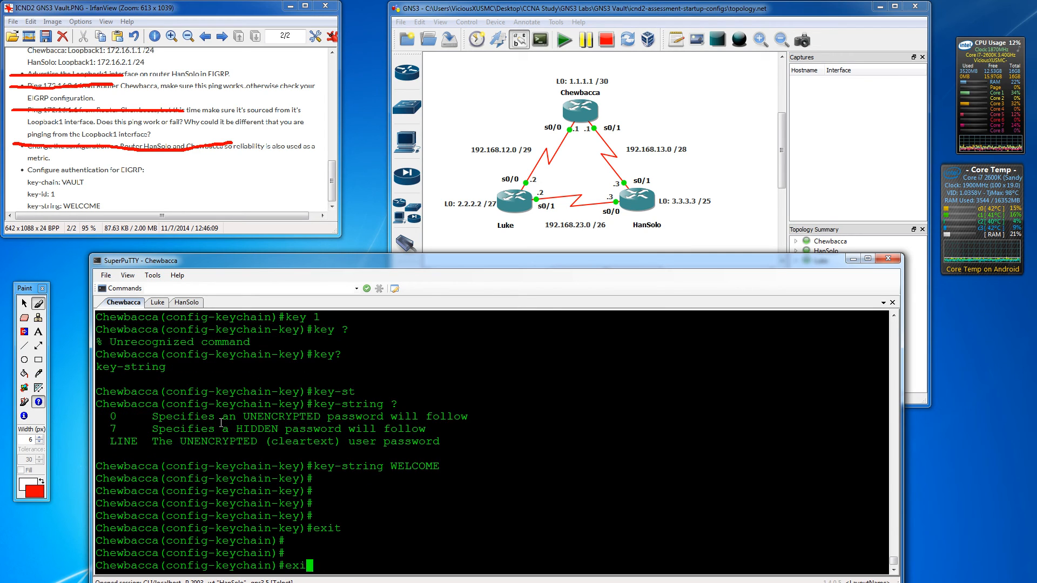
text(t)
key(Return)
key(Return)
key(Return)
key(Return)
key(Return)
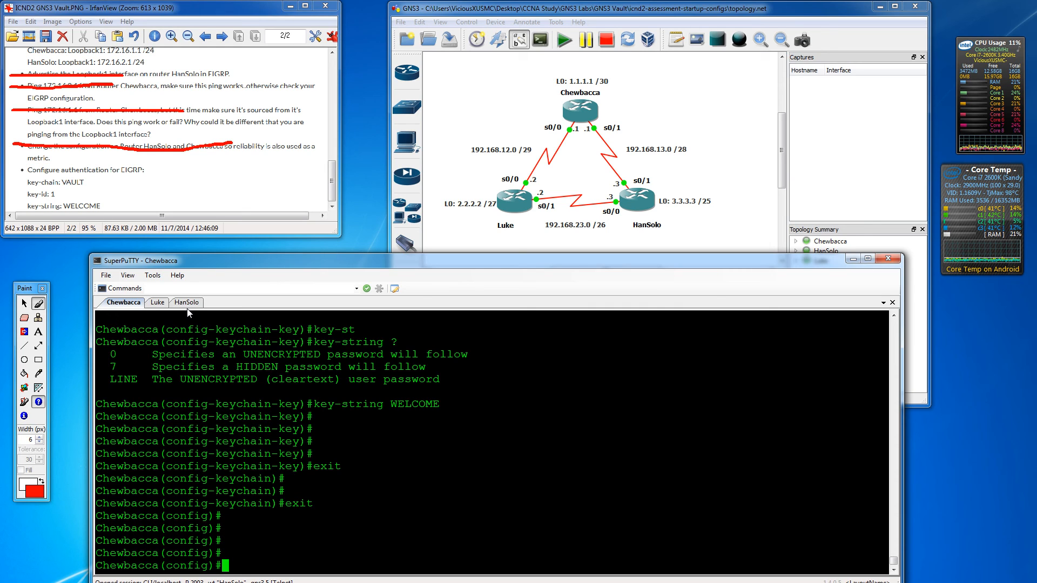
- On Chewbacca's interface s0/1, enable MD5 authentication mode for EIGRP AS 1
text(int s0/1)
key(Return)
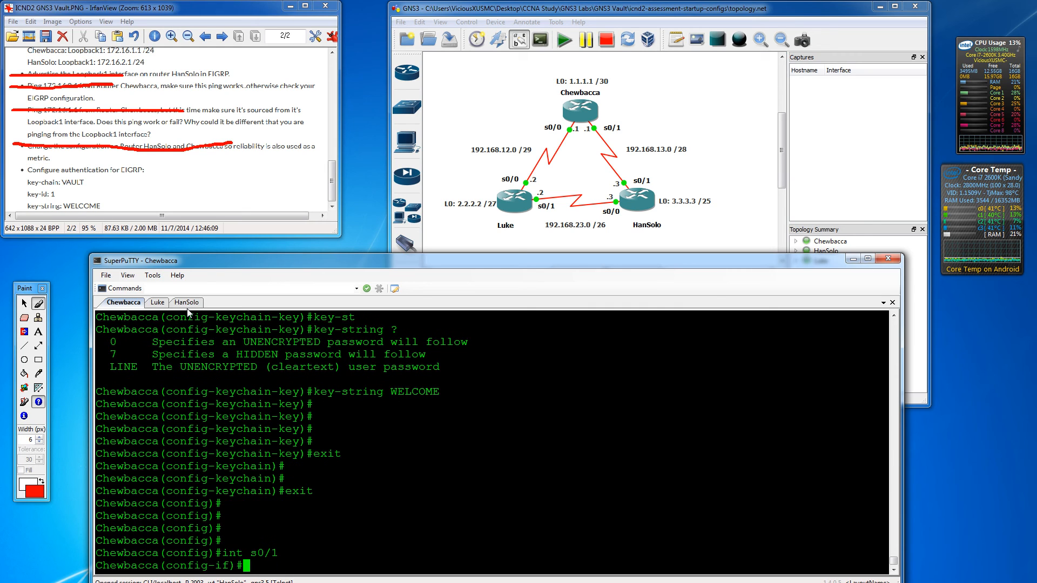
text(ip )
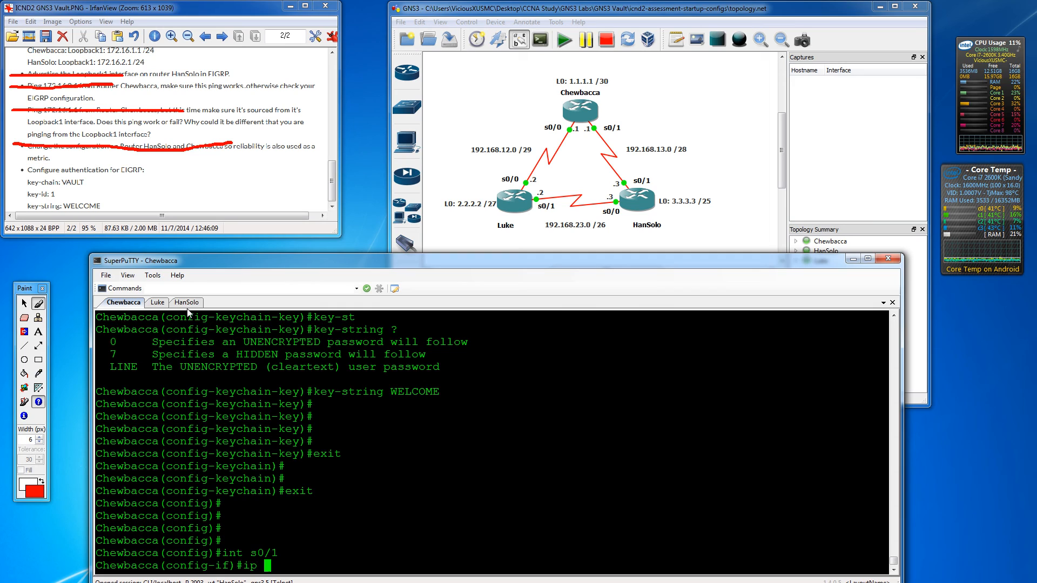
text(ei)
key(Tab)
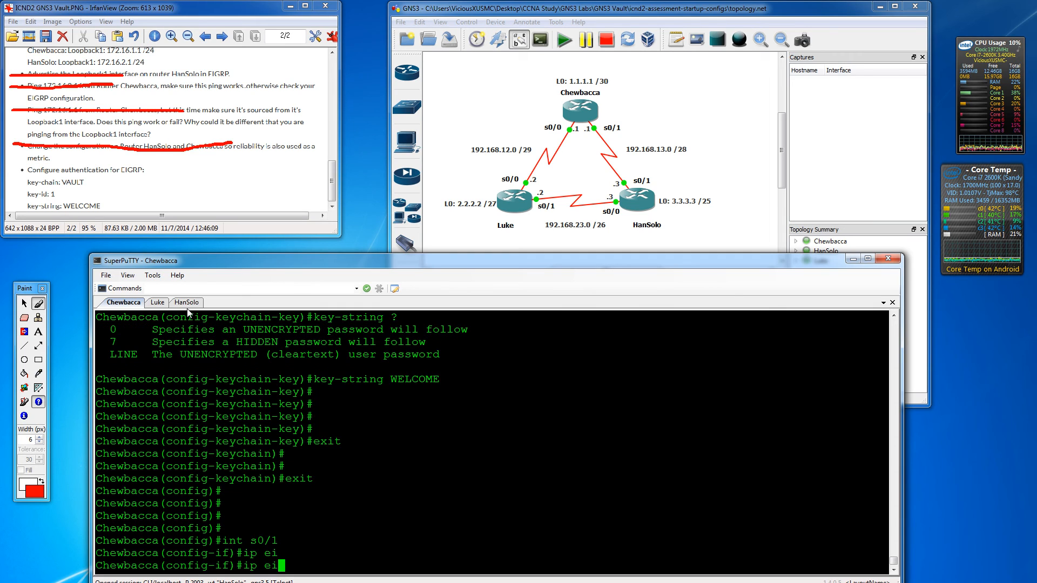
key(BackSpace)
key(BackSpace)
key(BackSpace)
key(BackSpace)
key(BackSpace)
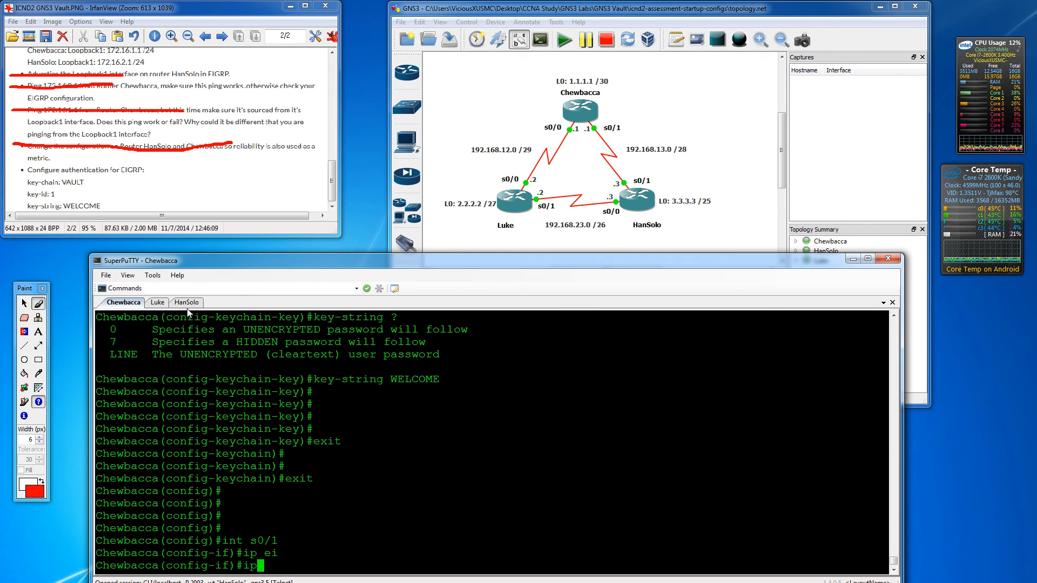
text(ei?)
key(BackSpace)
key(BackSpace)
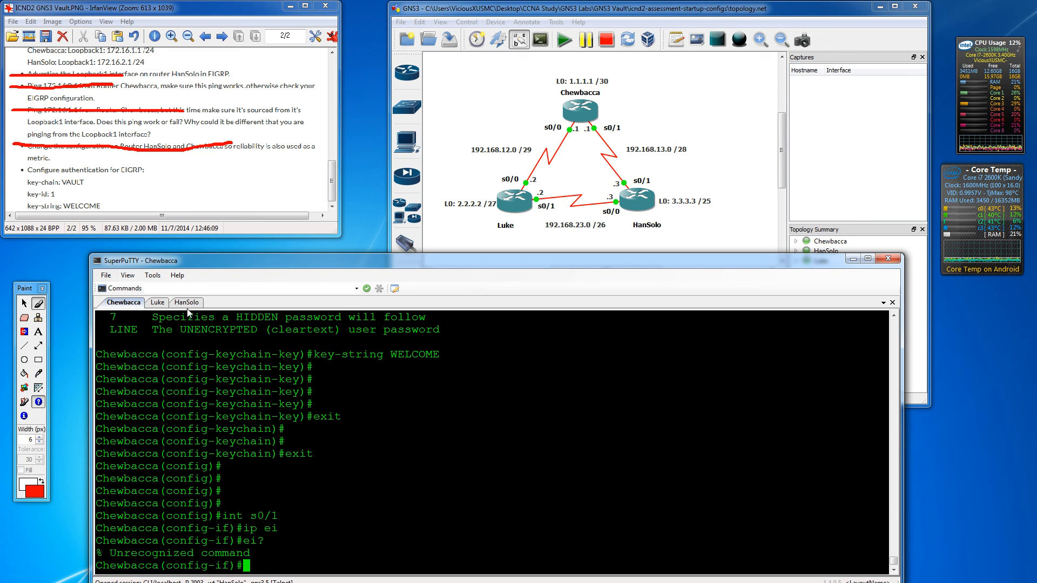
text(ip ?)
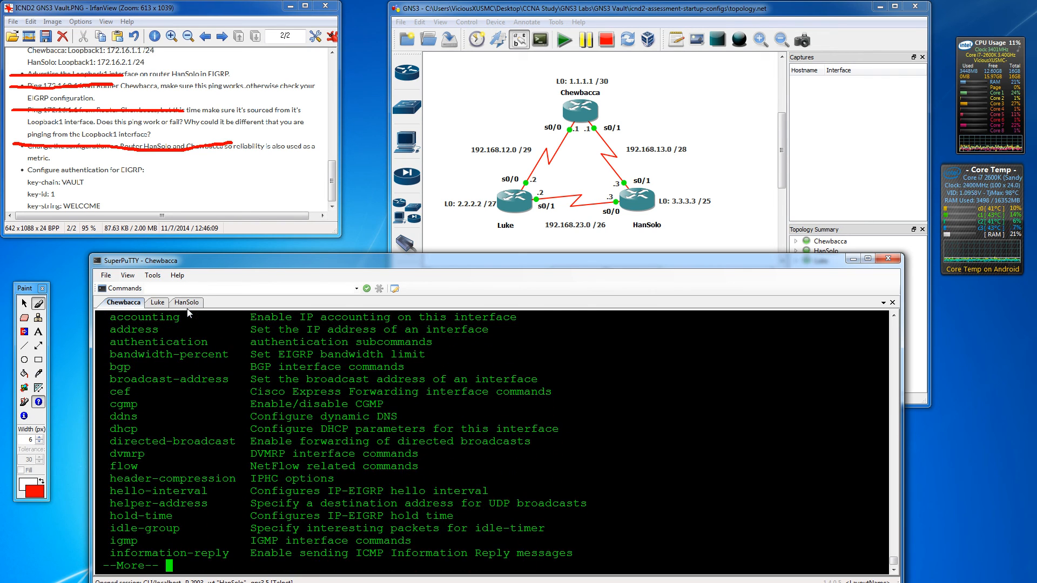
text(q)
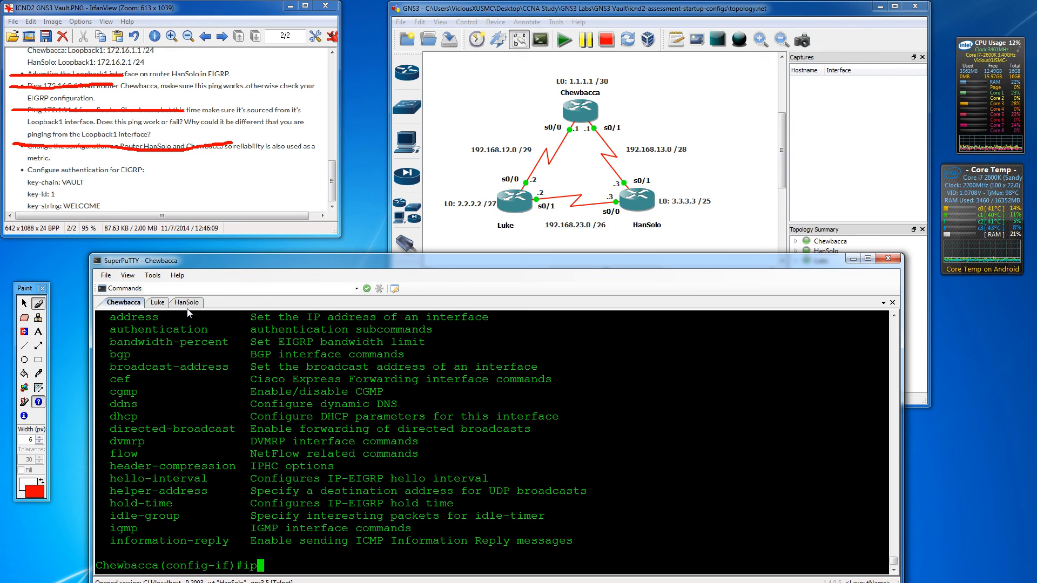
text( authen)
key(Tab)
text(?)
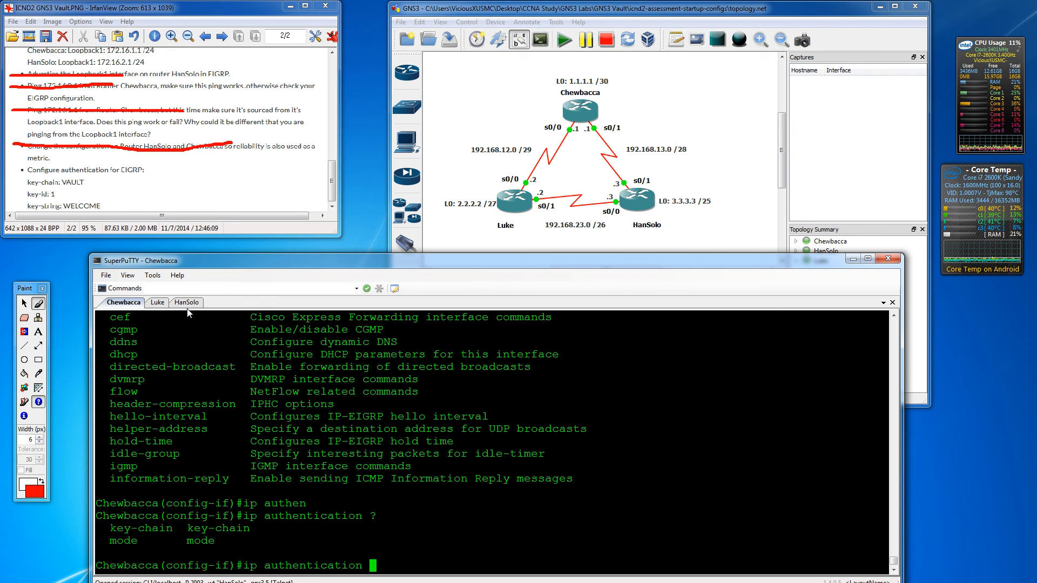
text(mod )
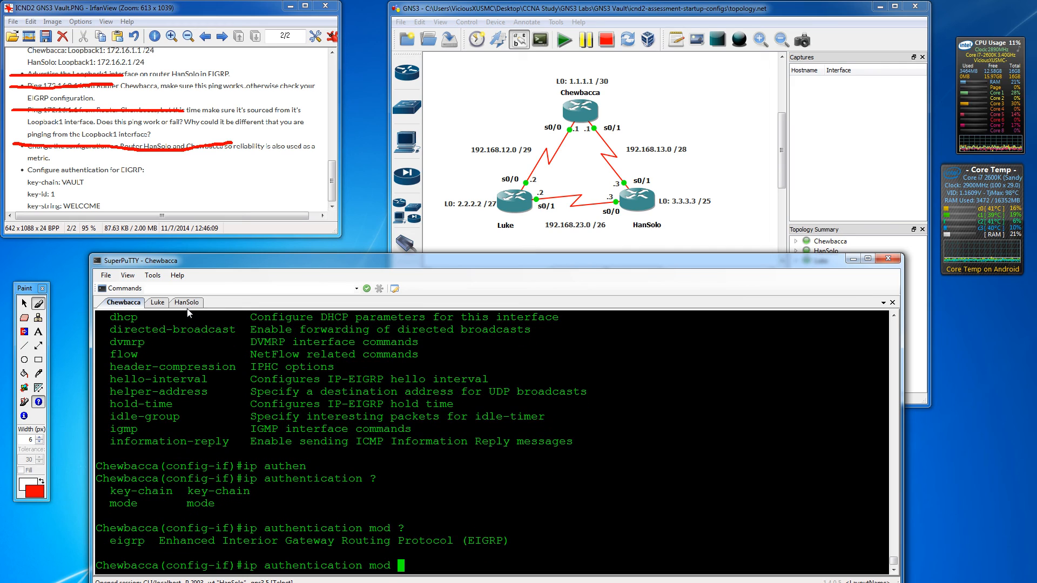
text(?ei)
key(Tab)
text(?)
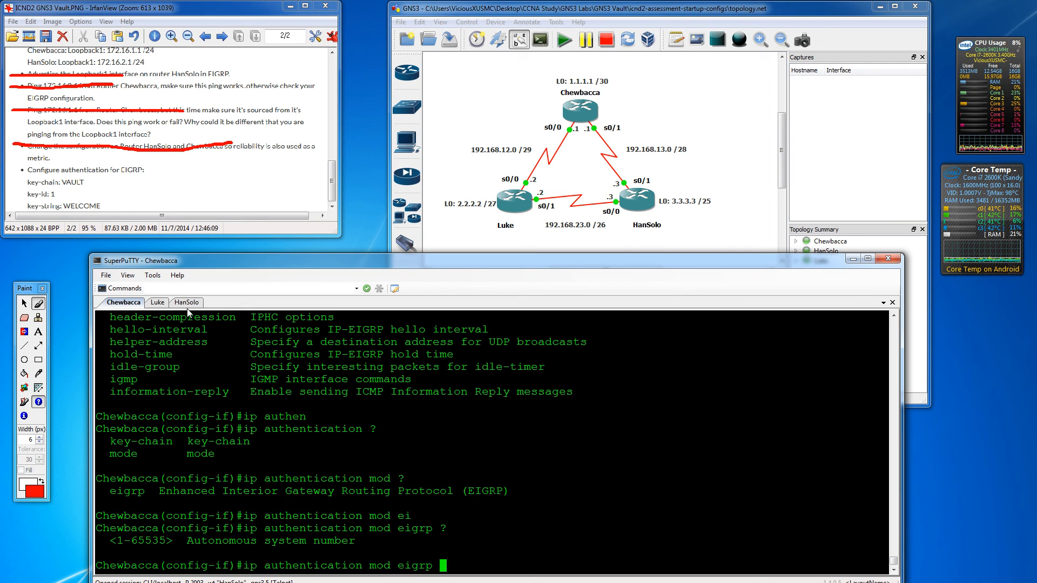
text(1 ?)
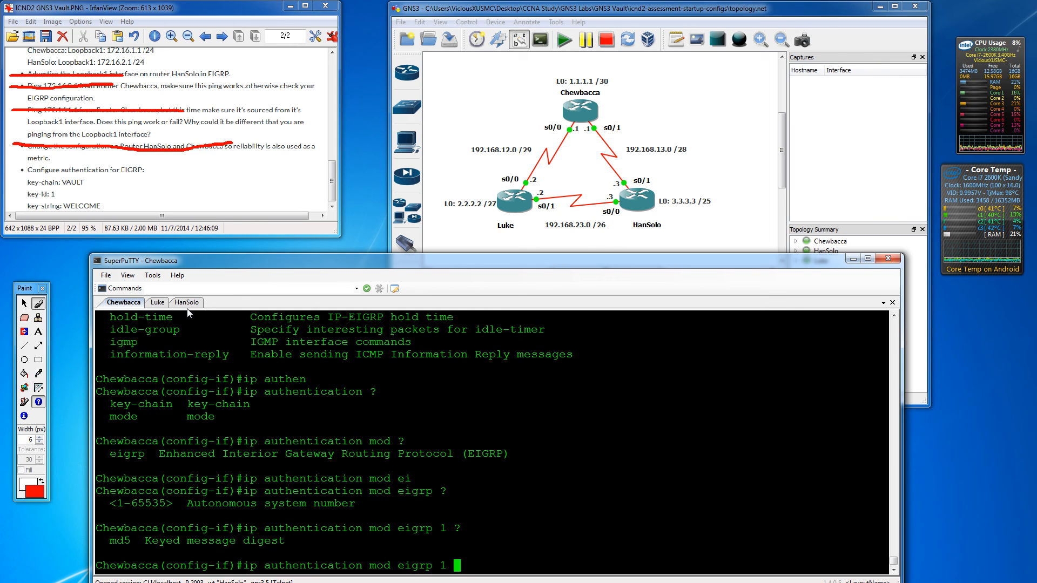
text(md5)
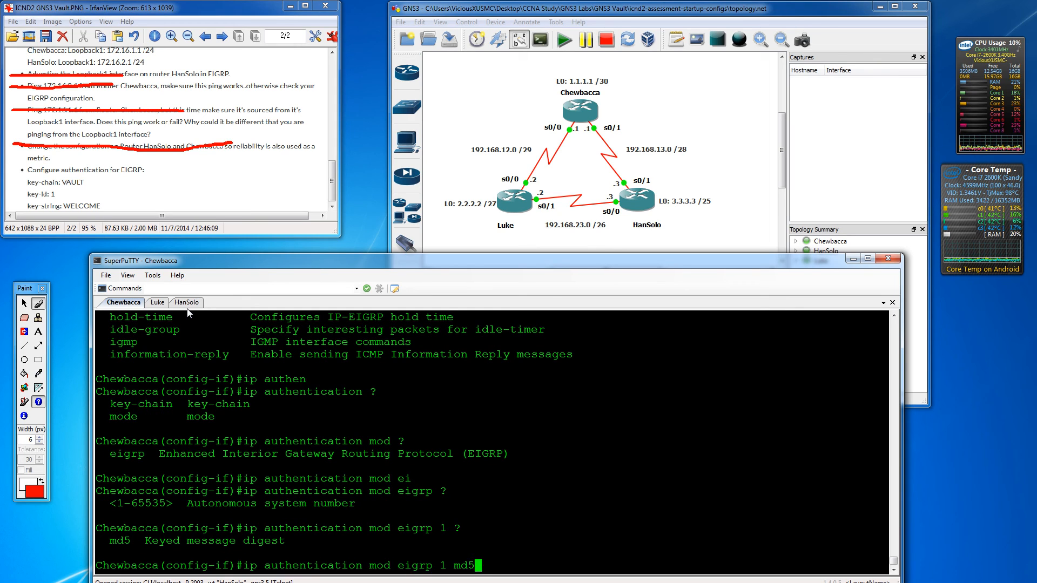
text(? ?)
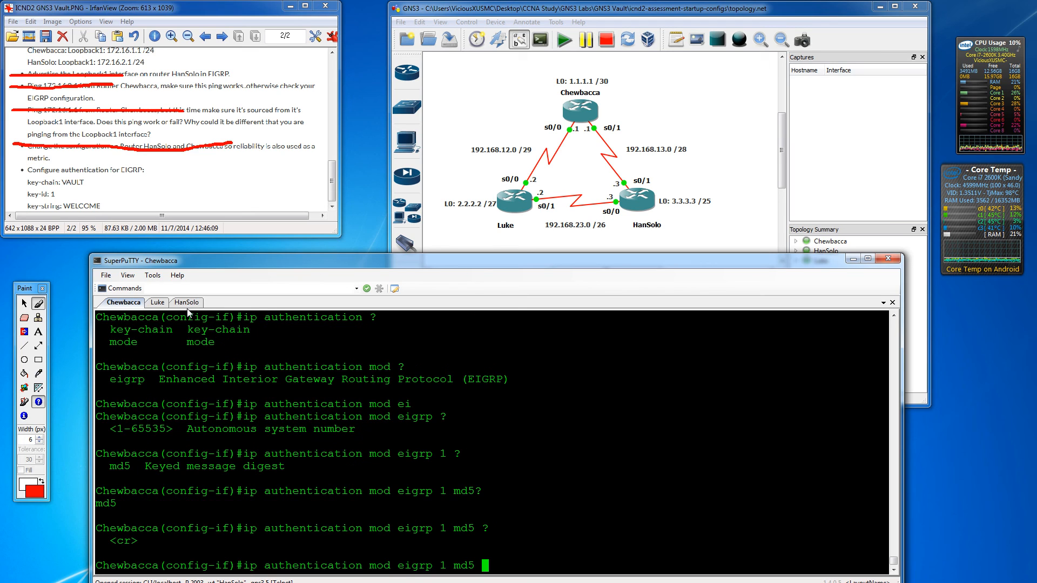
key(BackSpace)
key(BackSpace)
key(BackSpace)
key(BackSpace)
key(BackSpace)
text(?)
key(BackSpace)
key(BackSpace)
key(BackSpace)
text(p 1)
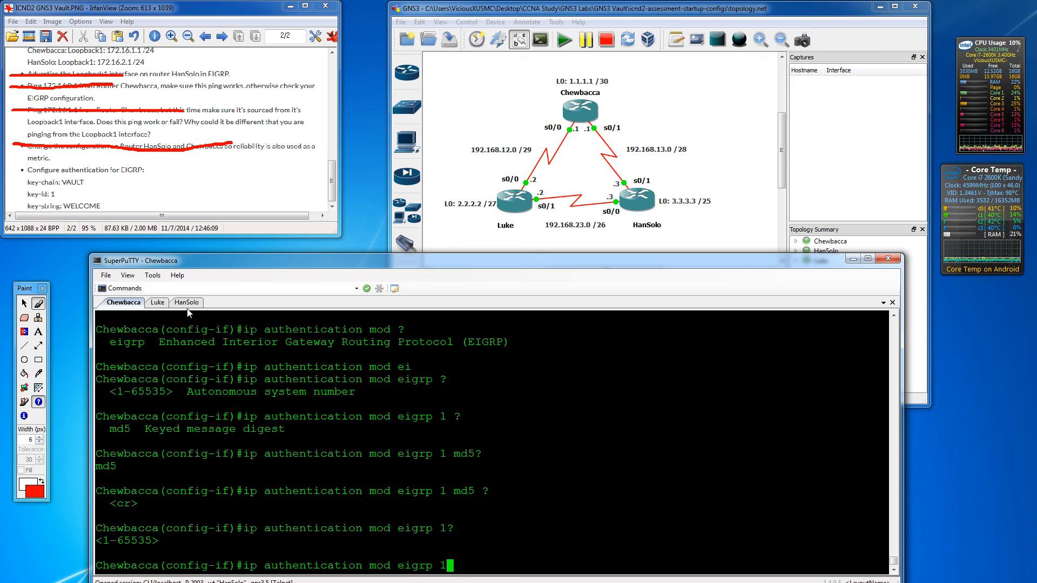
text( ?m)
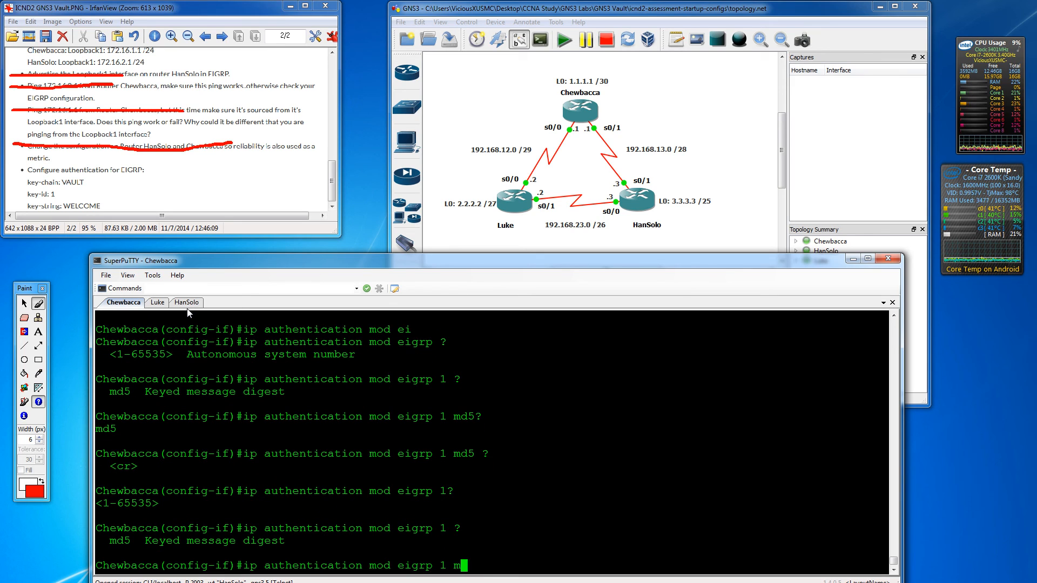
text(d5)
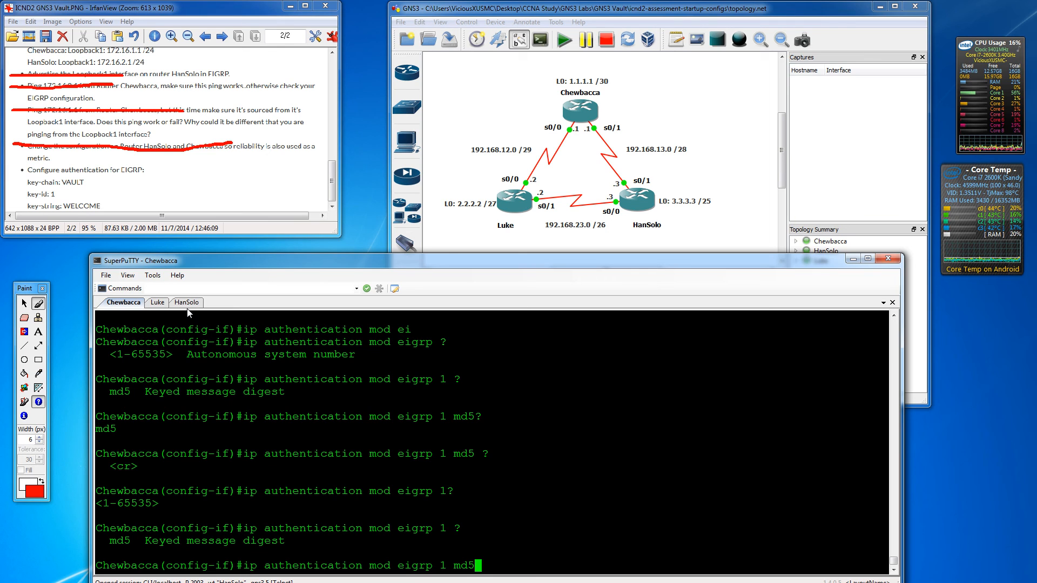
key(Return)
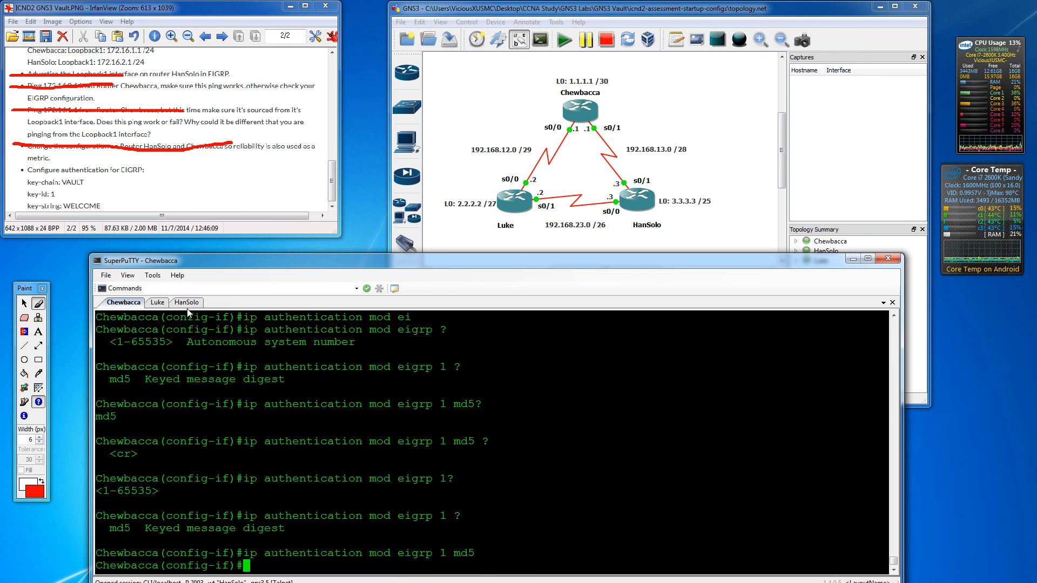
- Apply key chain VAULT to EIGRP 1 authentication, then switch to the HanSolo session
text(ip ?)
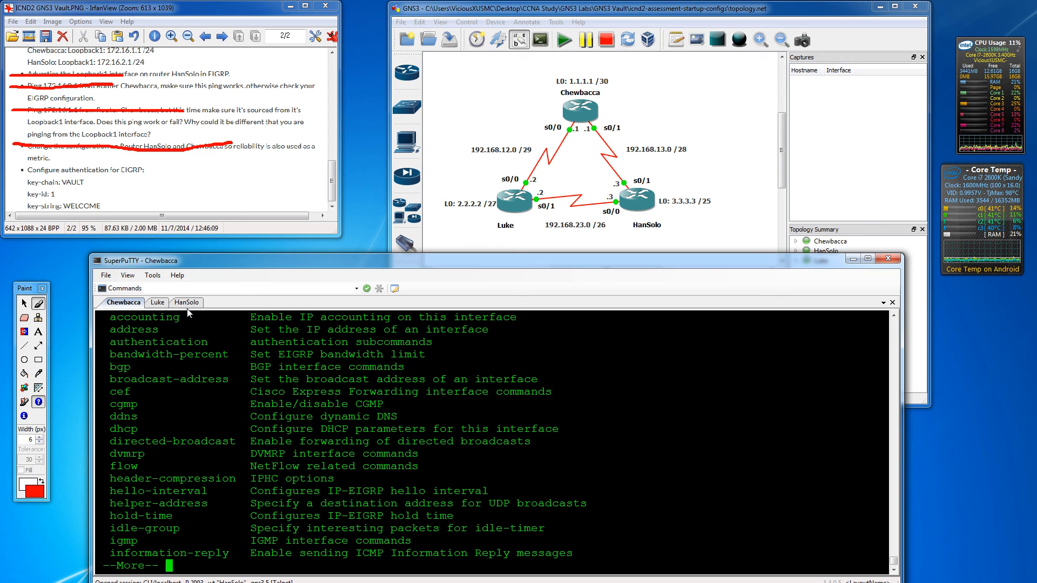
key(q)
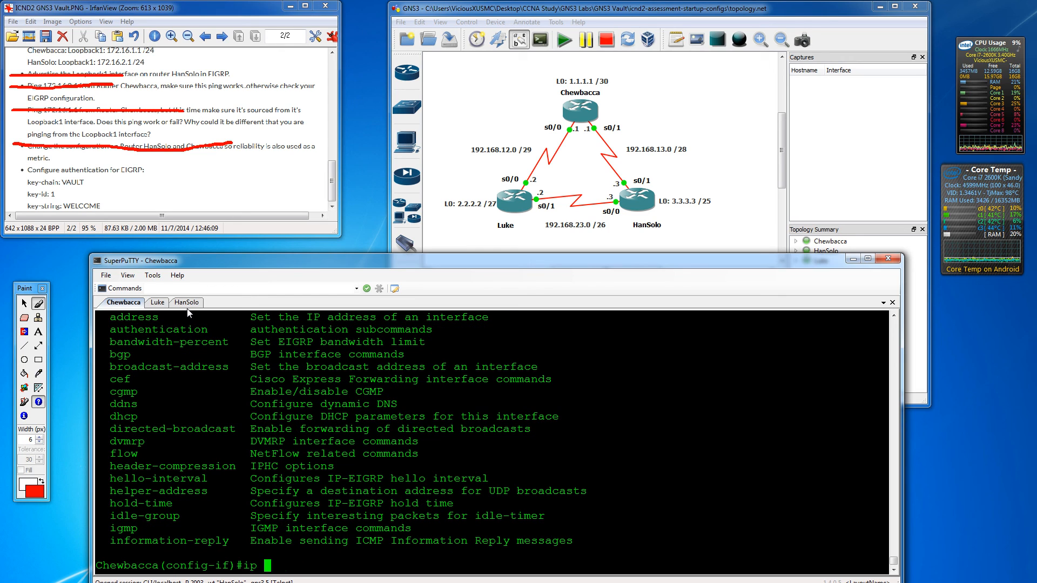
text(authe)
key(Tab)
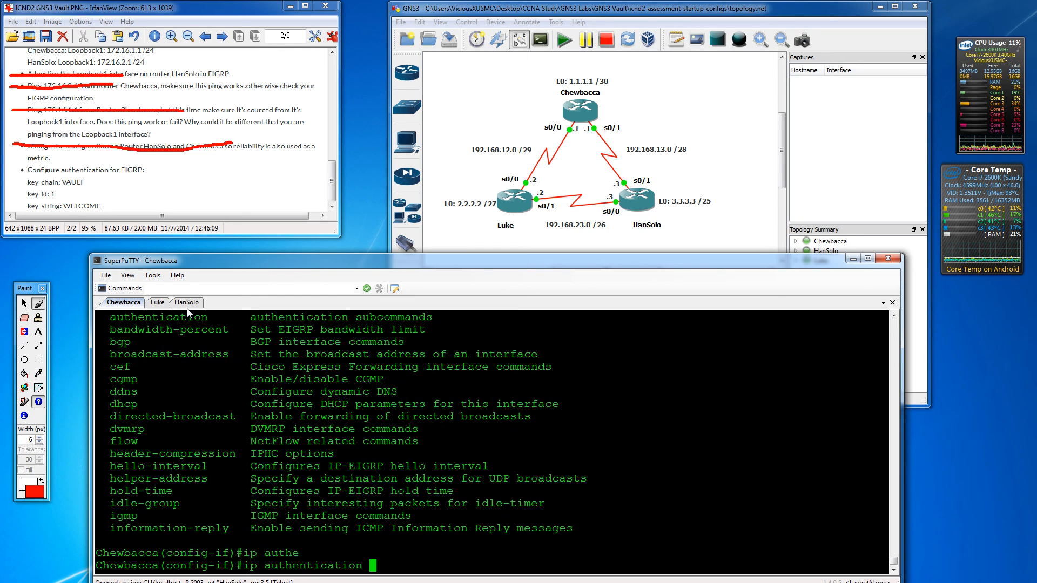
text(?)
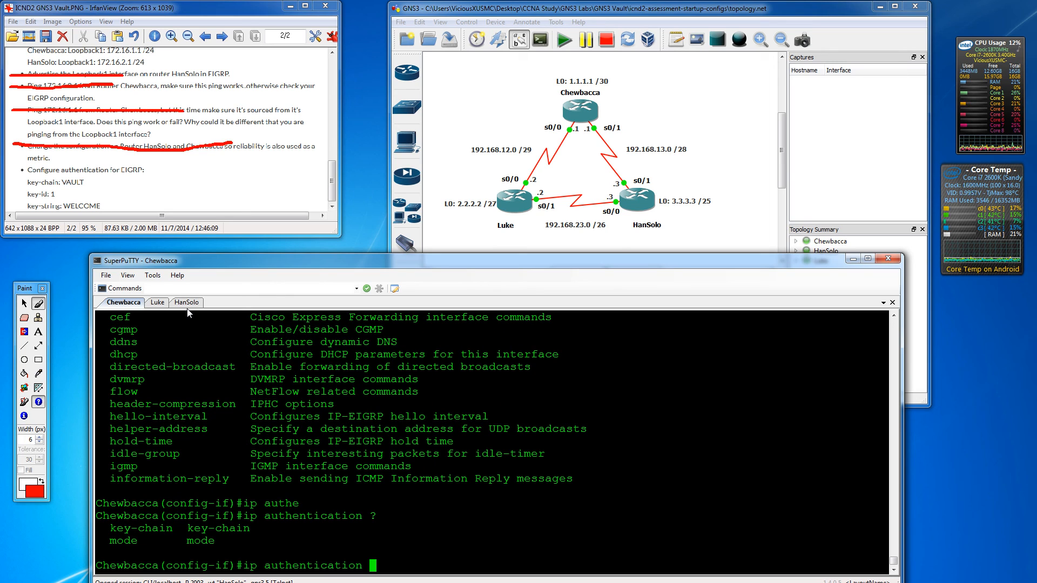
text(ke)
key(Tab)
text(?)
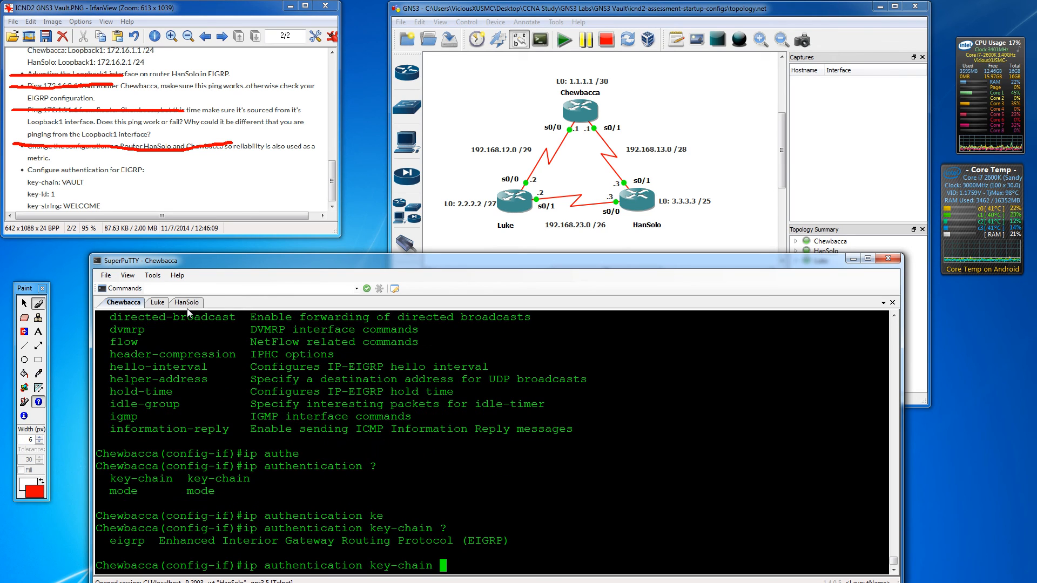
text(e)
key(Tab)
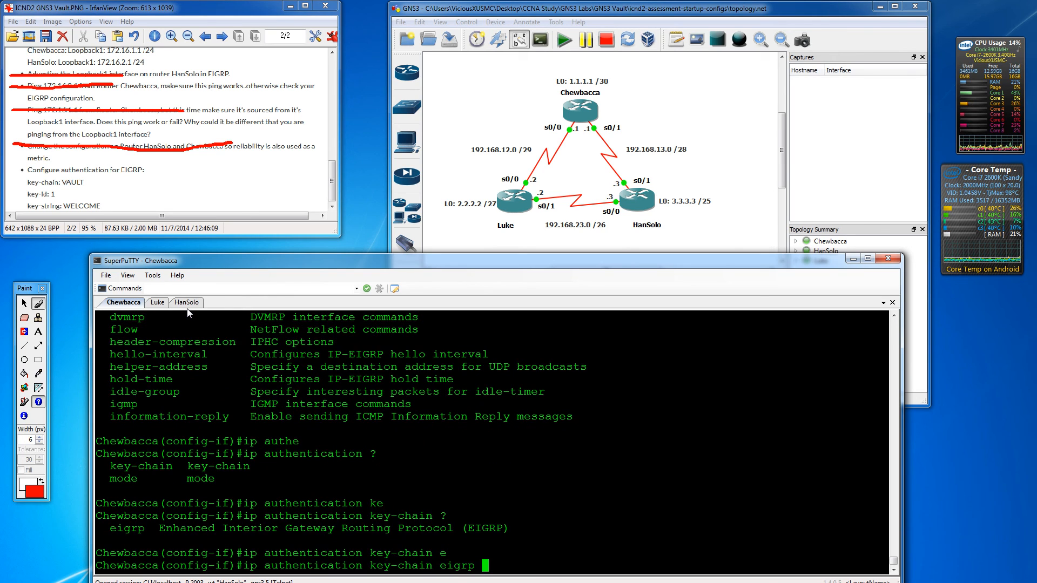
text(?1 )
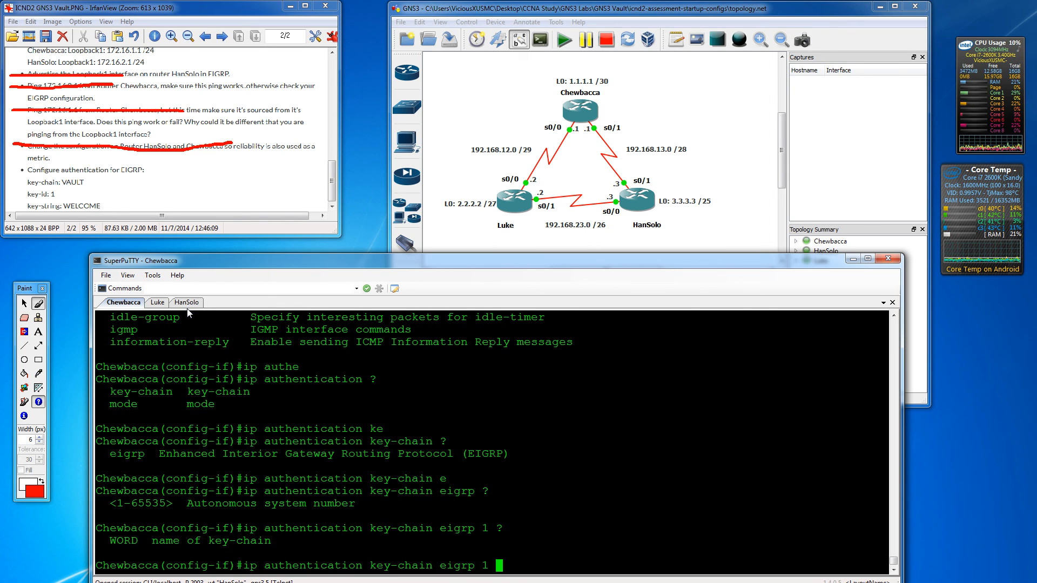
text(?VAULT)
key(Return)
key(Return)
key(Return)
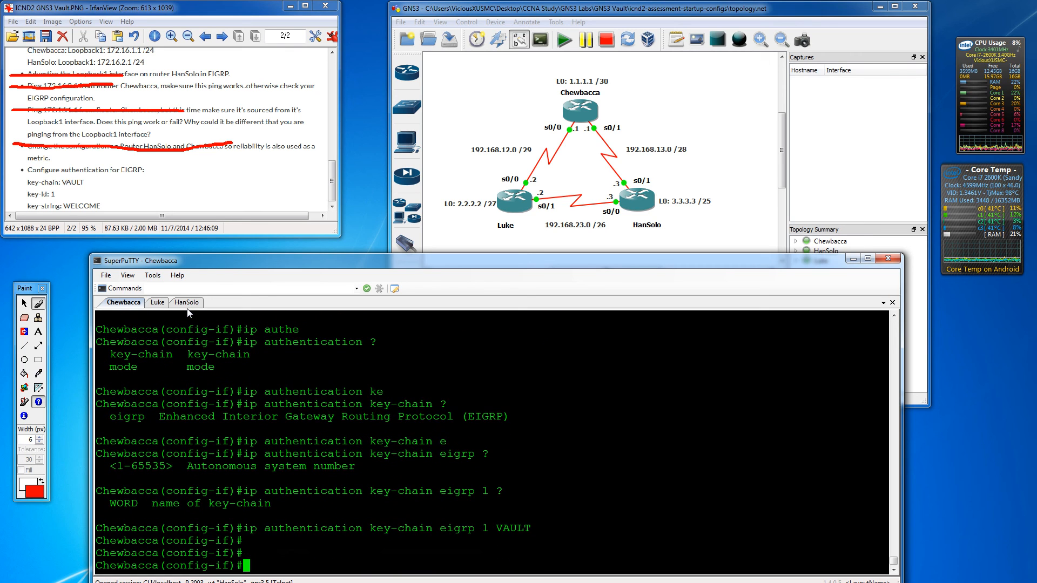
click(186, 303)
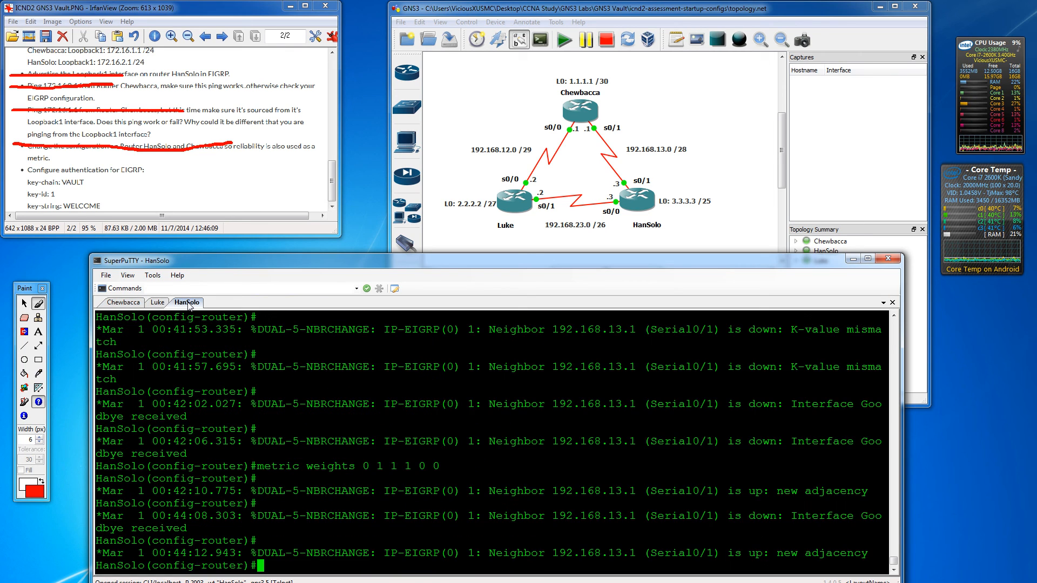
- Leave EIGRP router configuration on HanSolo and create the key chain VAULT
key(Return)
key(Return)
key(Return)
text(exit)
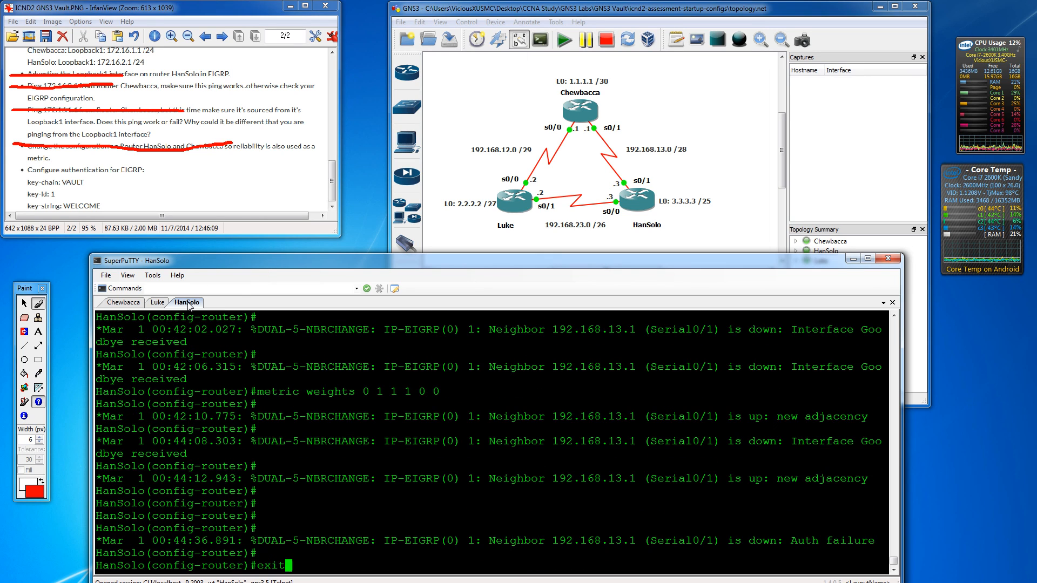
key(Return)
key(Return)
key(Return)
key(Return)
key(Return)
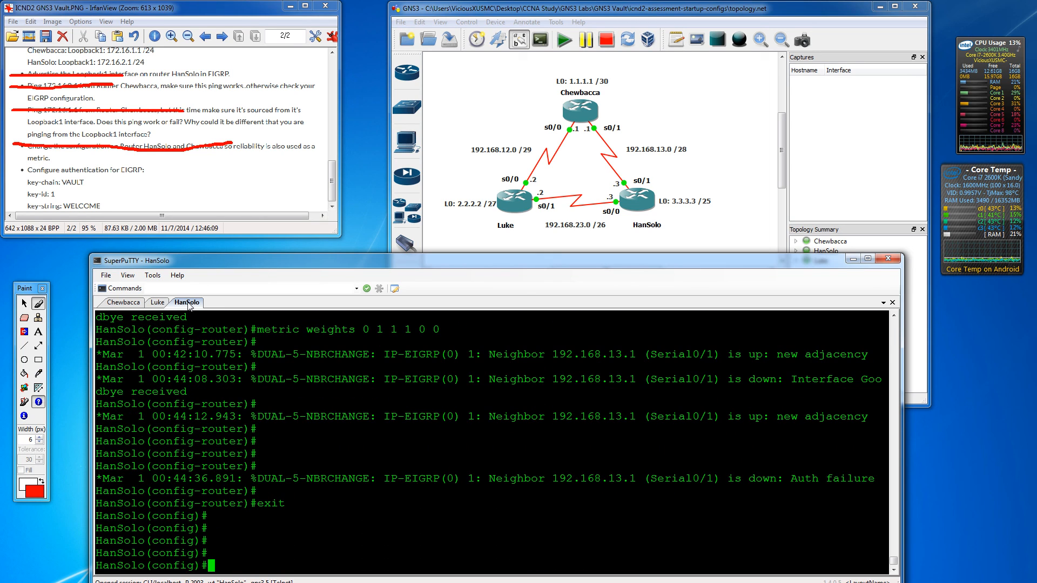
text(int s0)
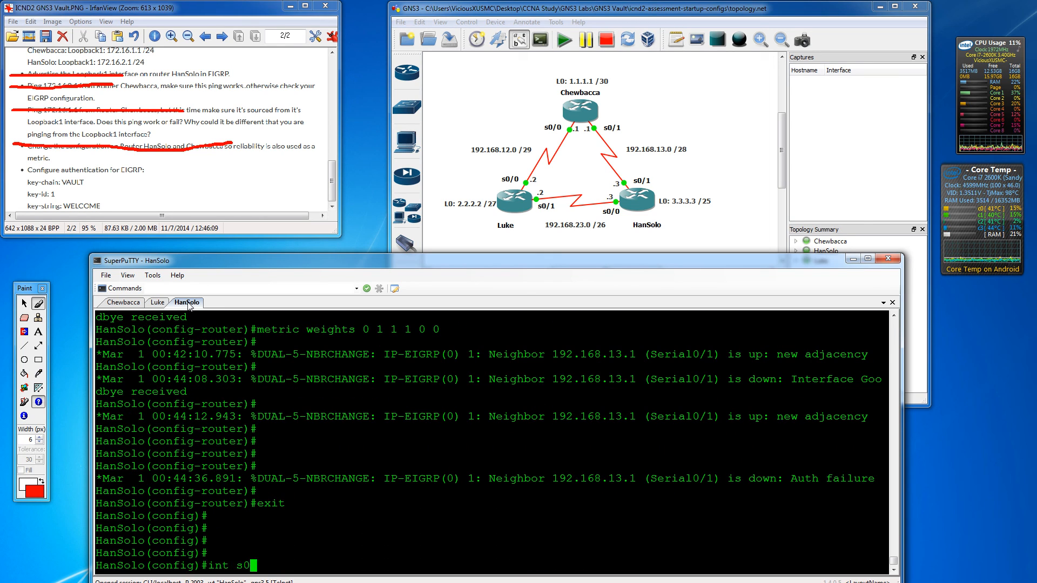
key(BackSpace)
key(BackSpace)
key(BackSpace)
key(BackSpace)
key(BackSpace)
key(BackSpace)
text(key )
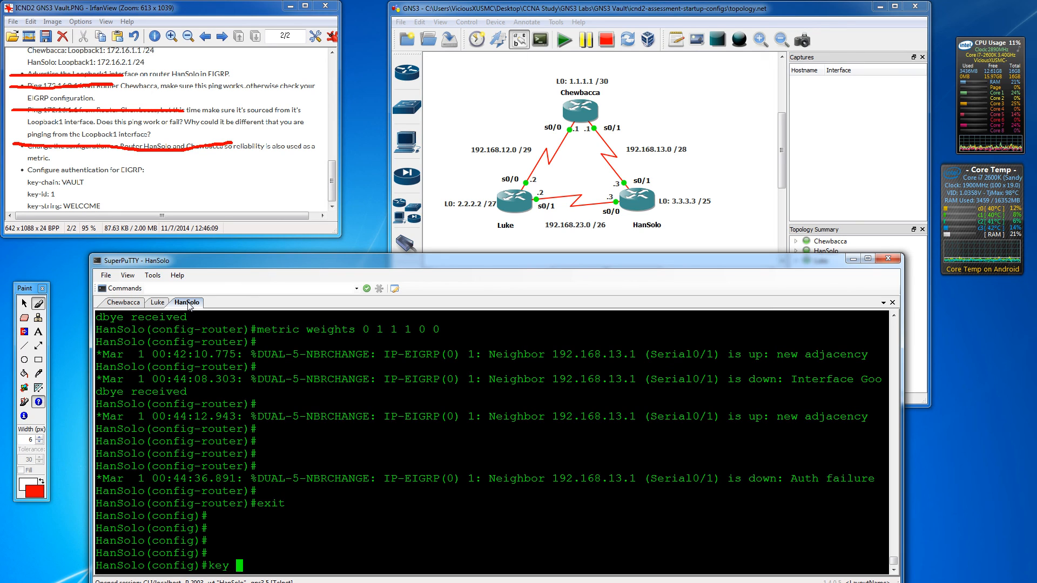
text(?chap ?)
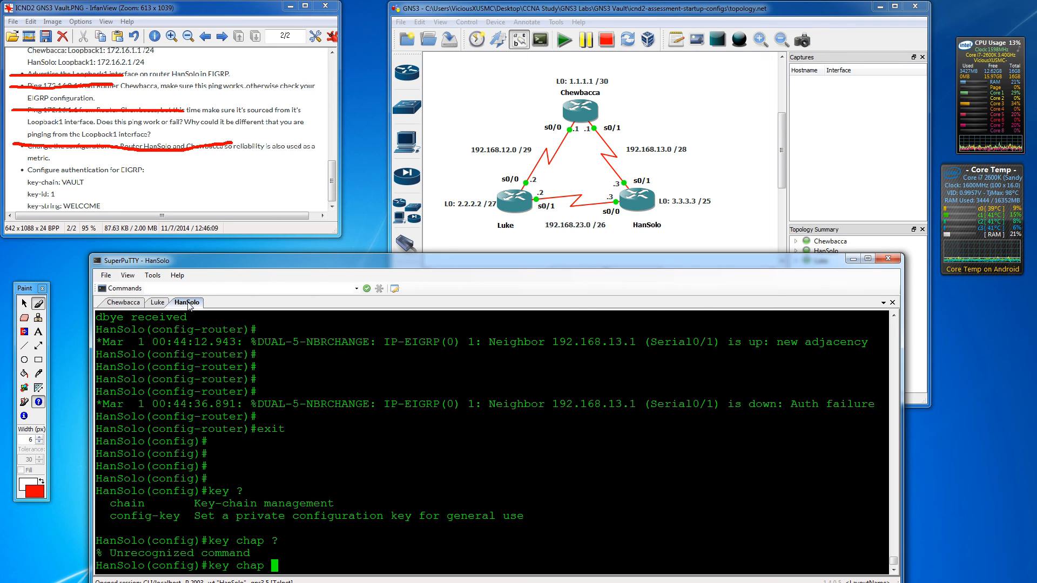
key(BackSpace)
key(BackSpace)
text(in ?)
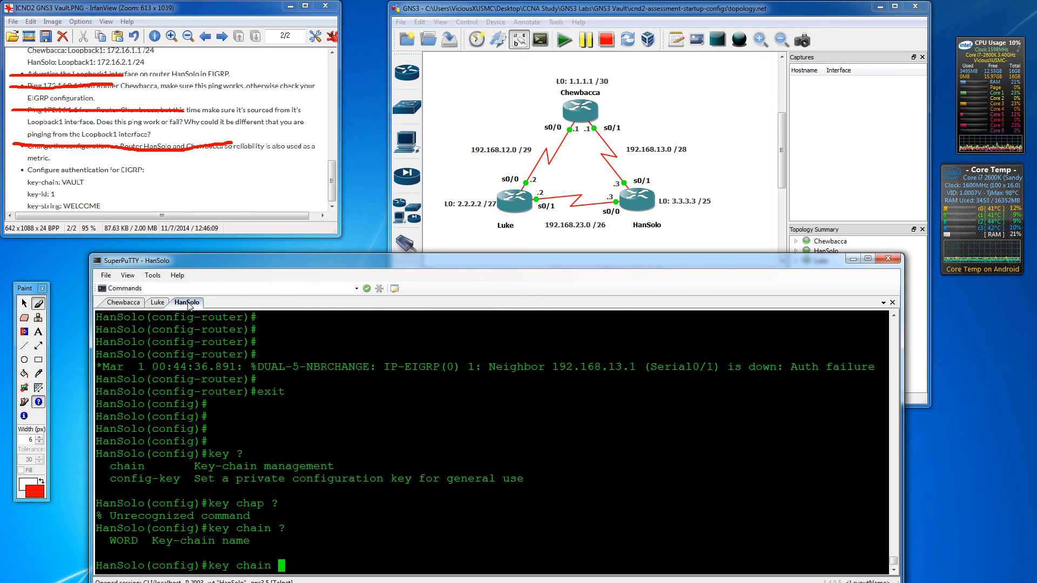
text(VAULT)
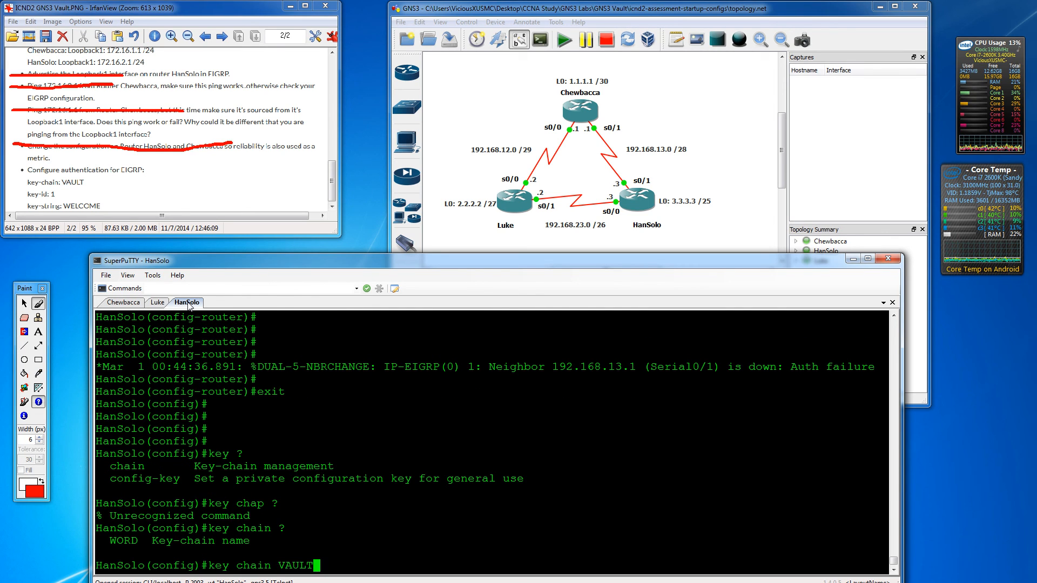
key(Return)
- Add key 1 with key-string WELCOME, then return to global config and enter interface s0/1
text(?)
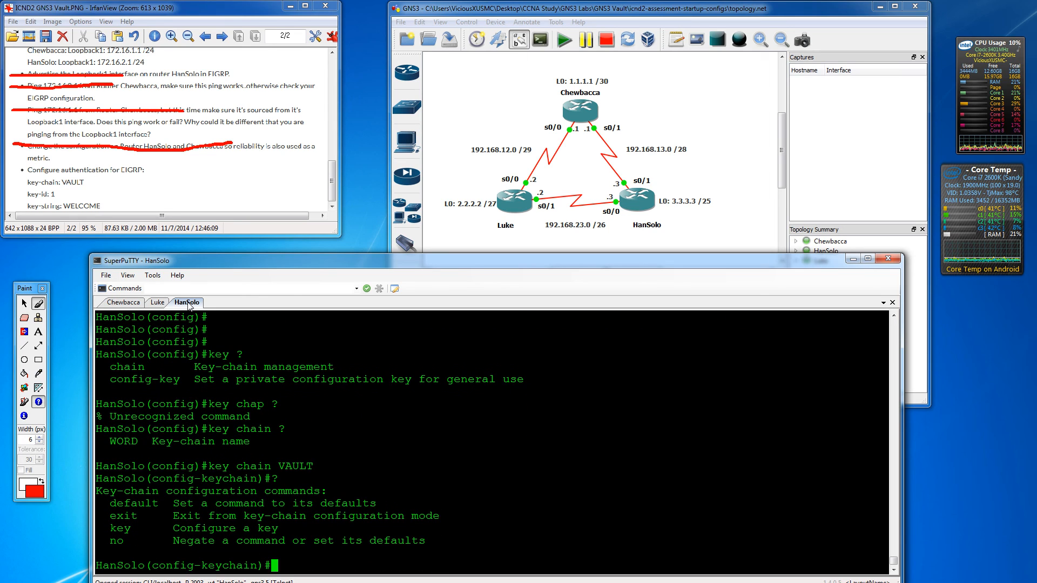
text(ke )
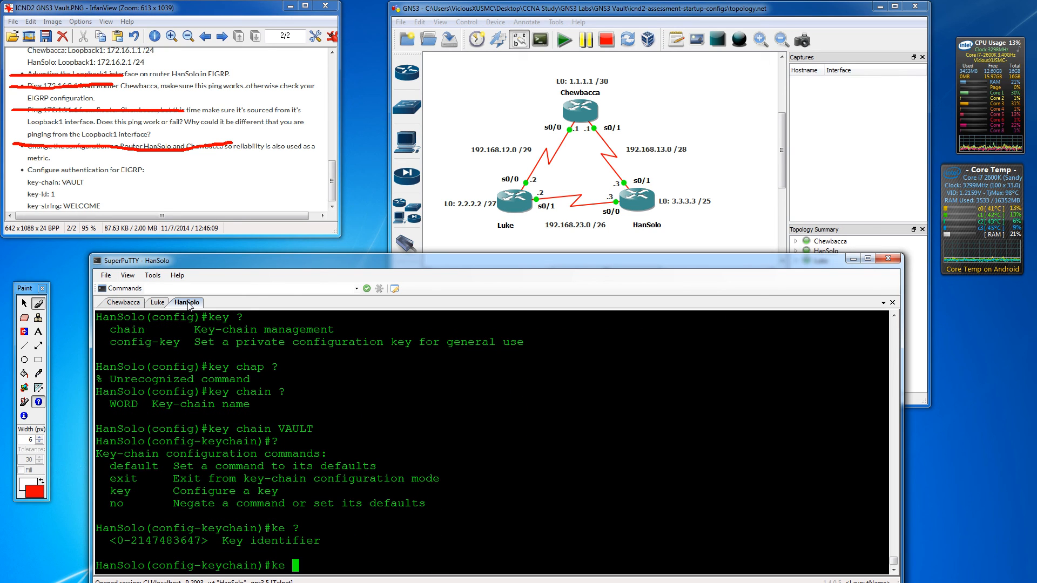
text(?1)
key(Return)
text(?)
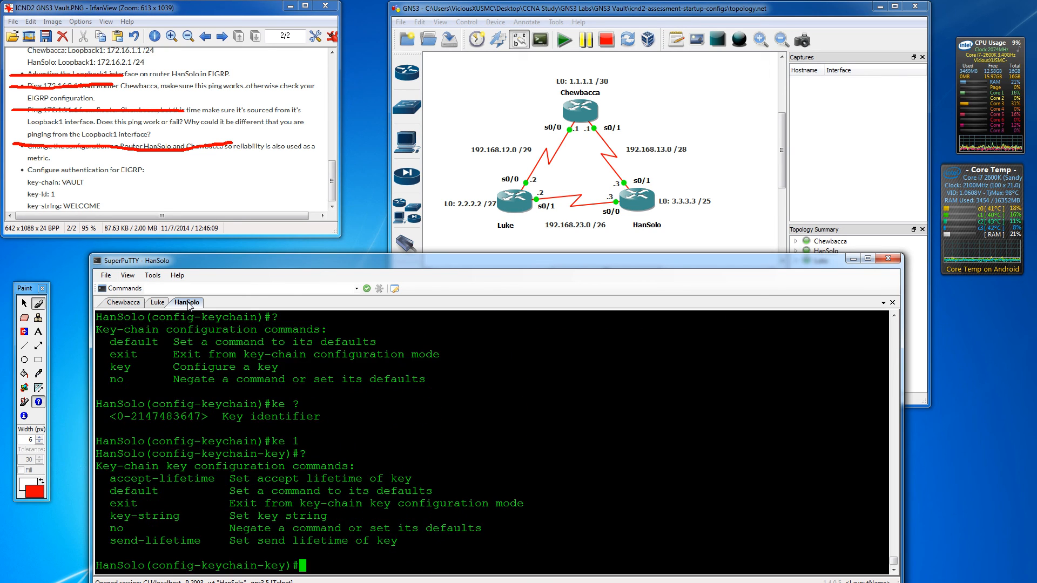
text(key-st)
key(Tab)
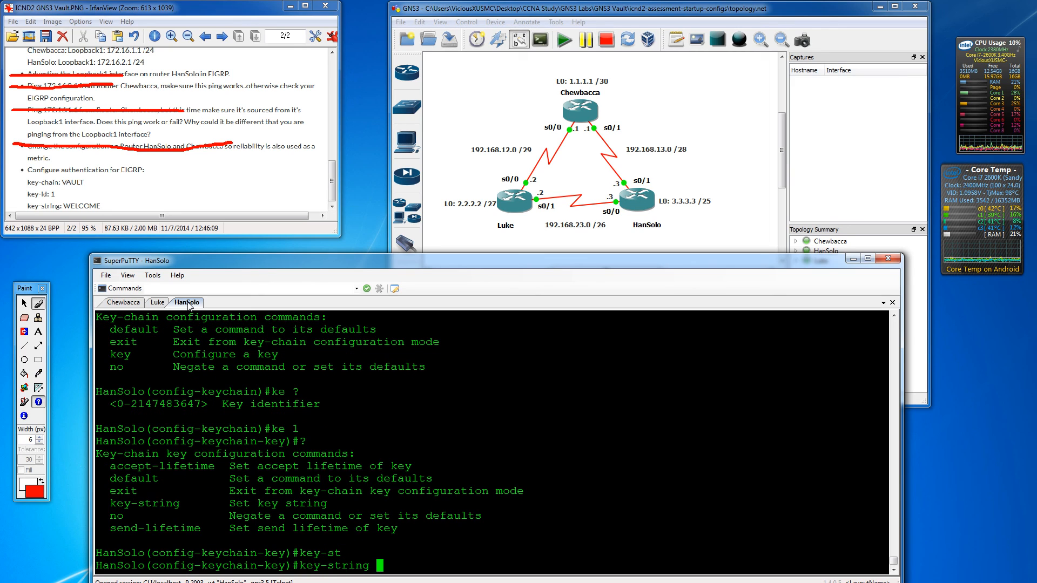
text(WEL)
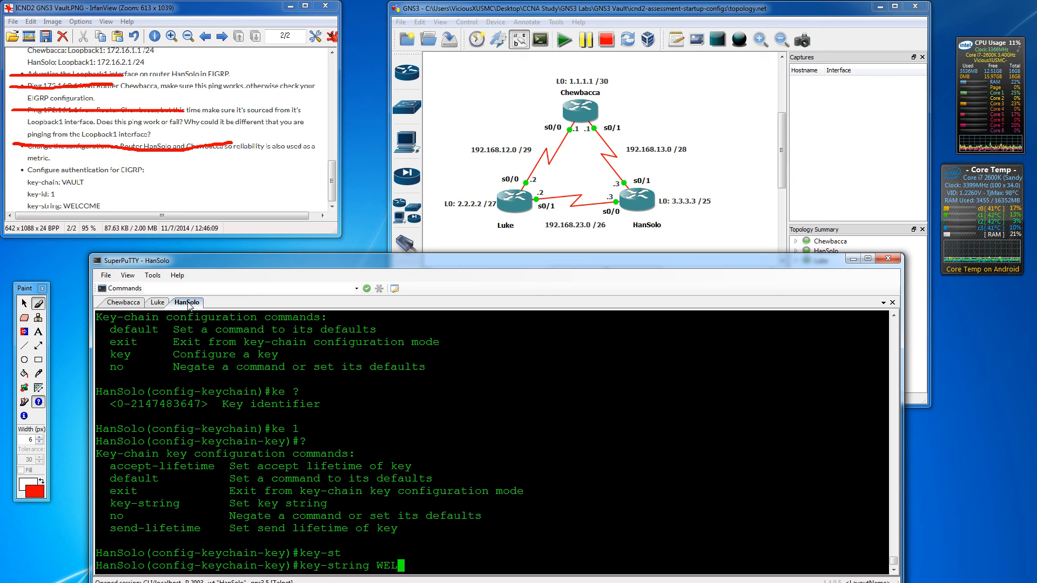
text(COME)
key(Return)
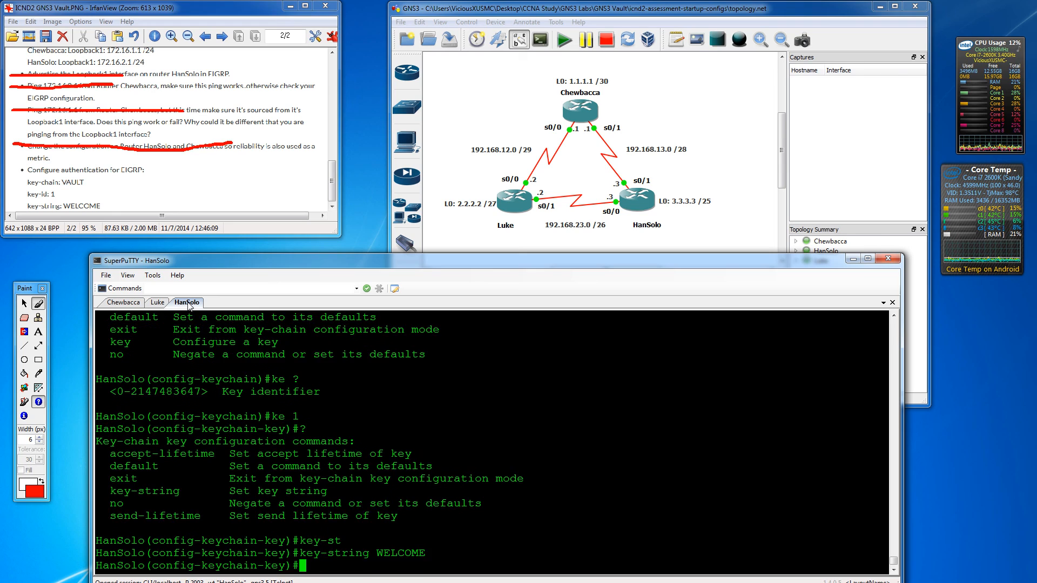
key(Return)
key(Return)
text(exit)
key(Return)
key(Return)
key(Return)
key(Return)
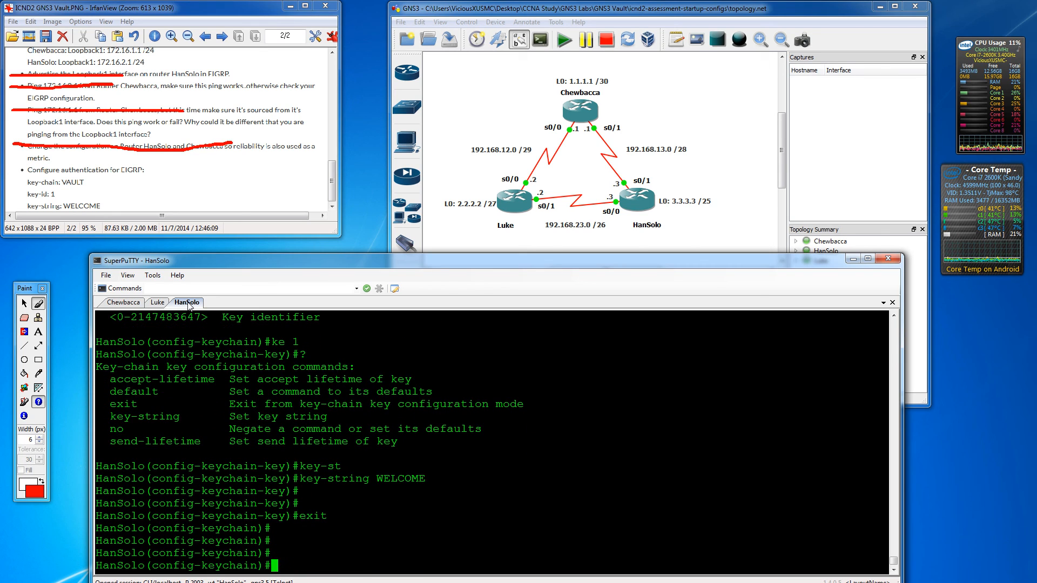
text(exit)
key(Return)
text(int s0)
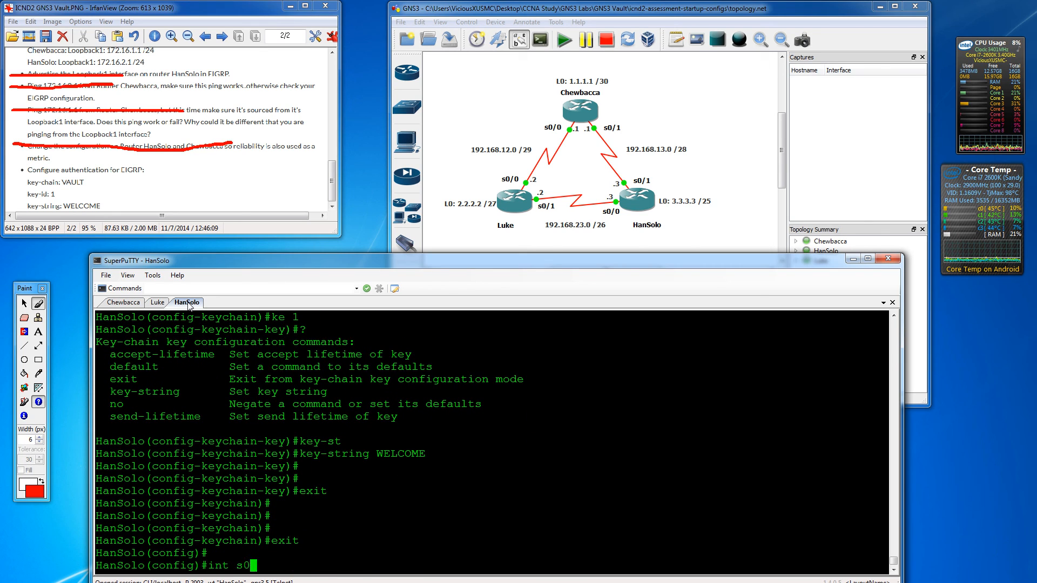
text(/1)
key(Return)
- Enable MD5 authentication mode for EIGRP 1 on HanSolo's Serial0/1
text(ig-if)#i)
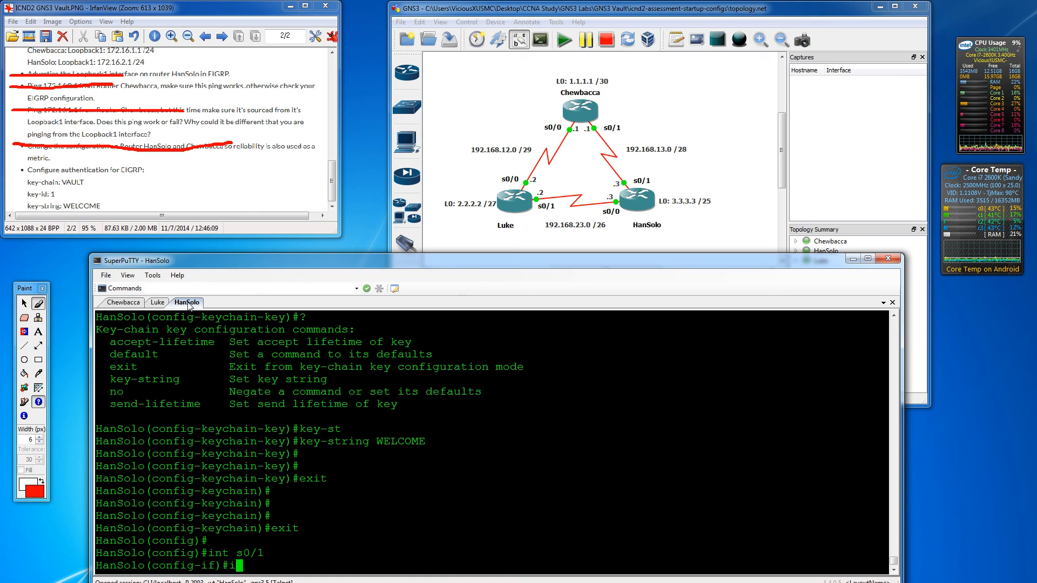
text(p authen)
key(Tab)
text(e)
key(Tab)
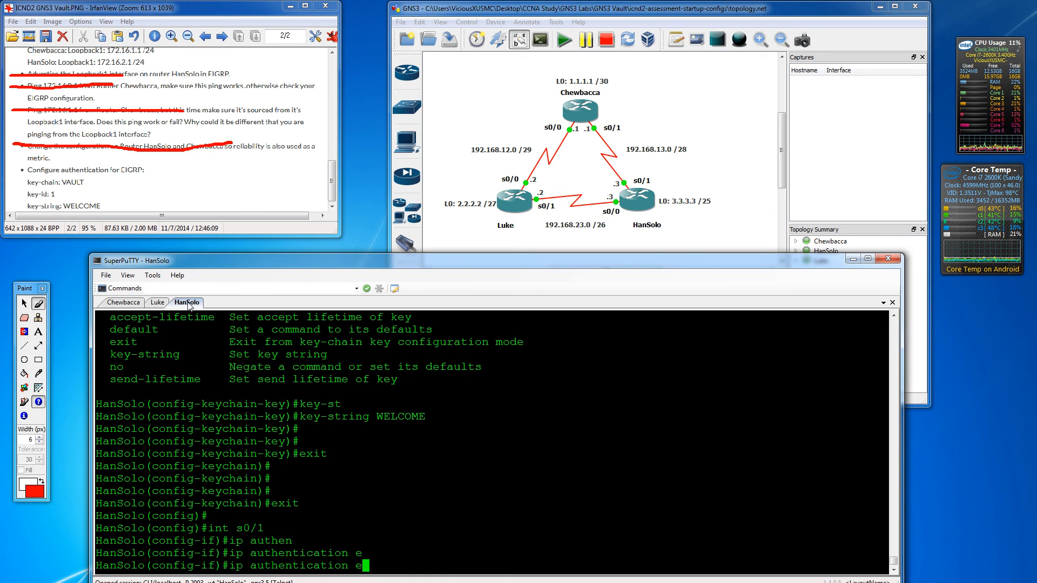
text(i)
key(Tab)
key(BackSpace)
key(BackSpace)
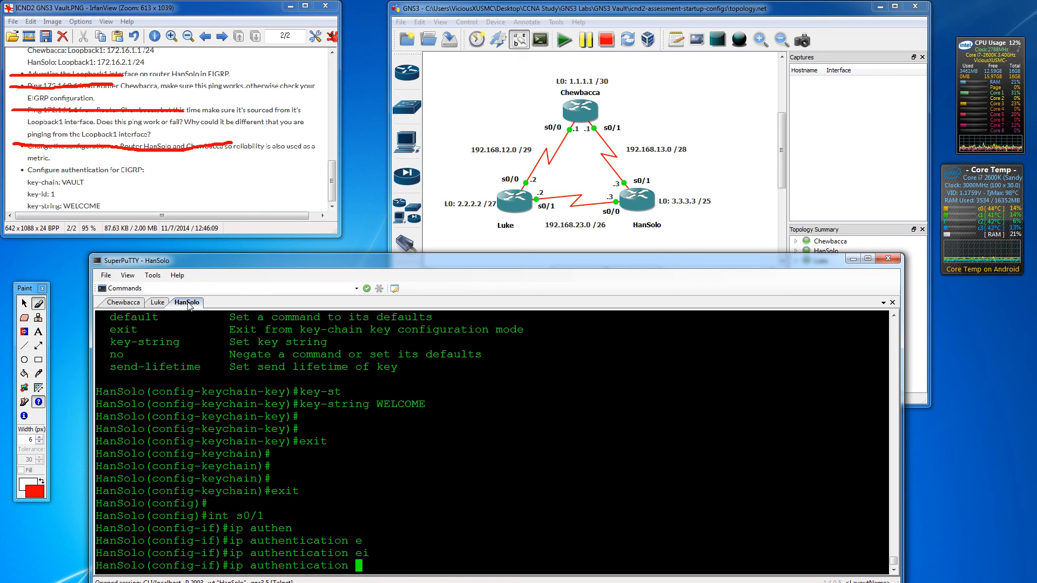
text(?)
text(mo)
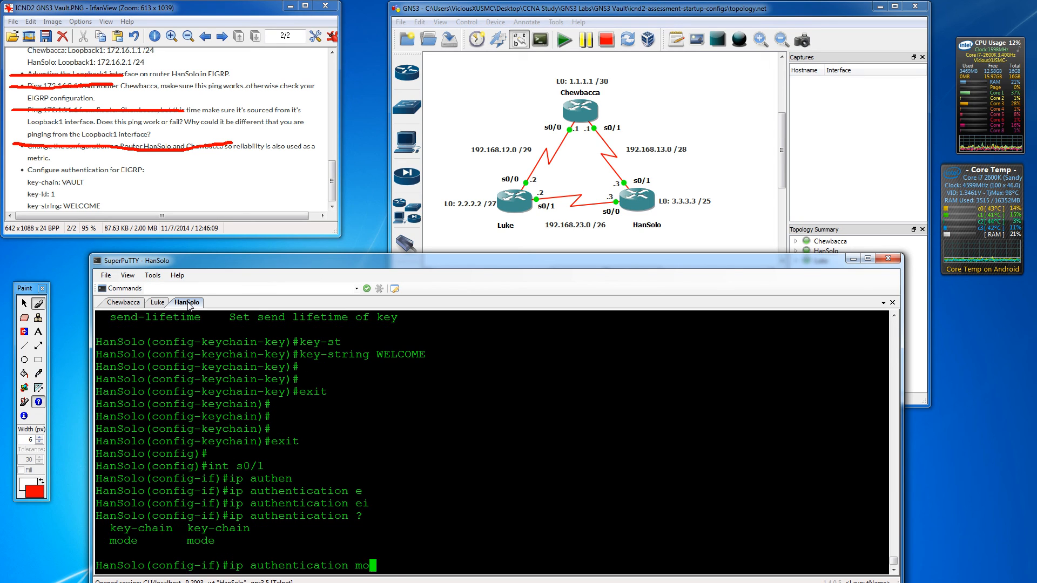
key(Tab)
text(ei)
key(Tab)
text(?)
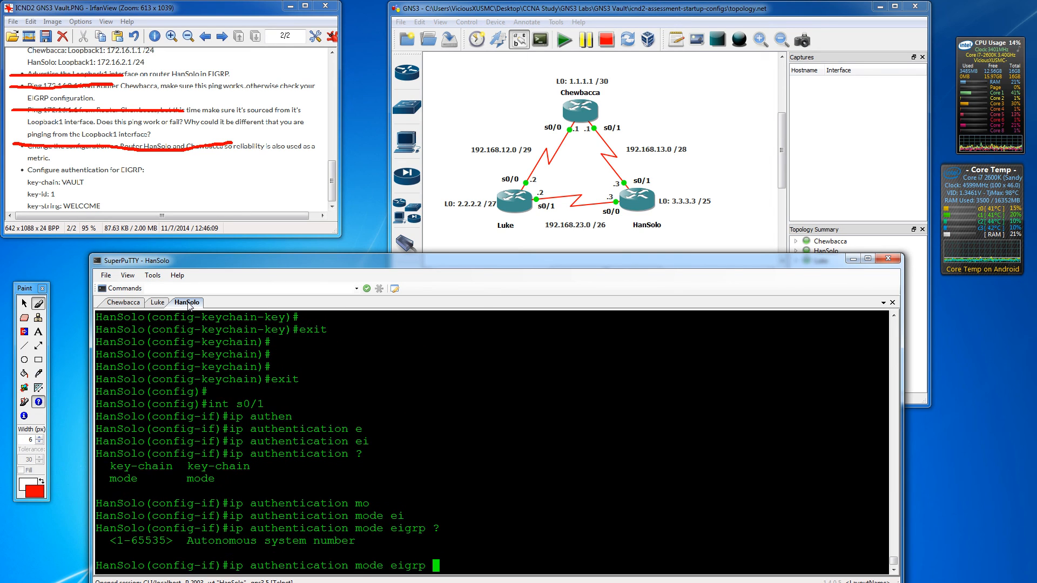
text(1 M)
key(BackSpace)
text(?)
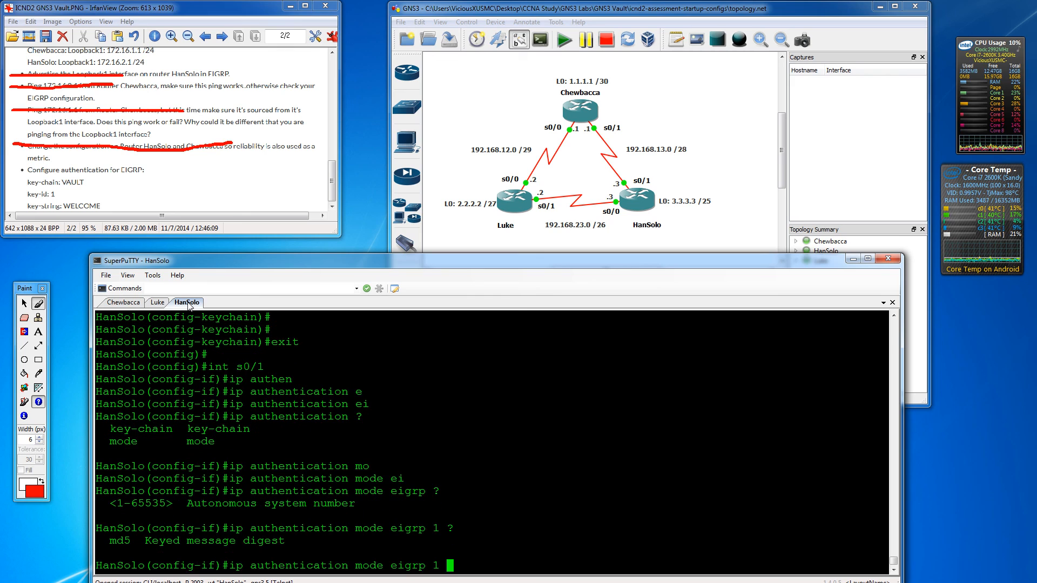
text(md5)
key(Return)
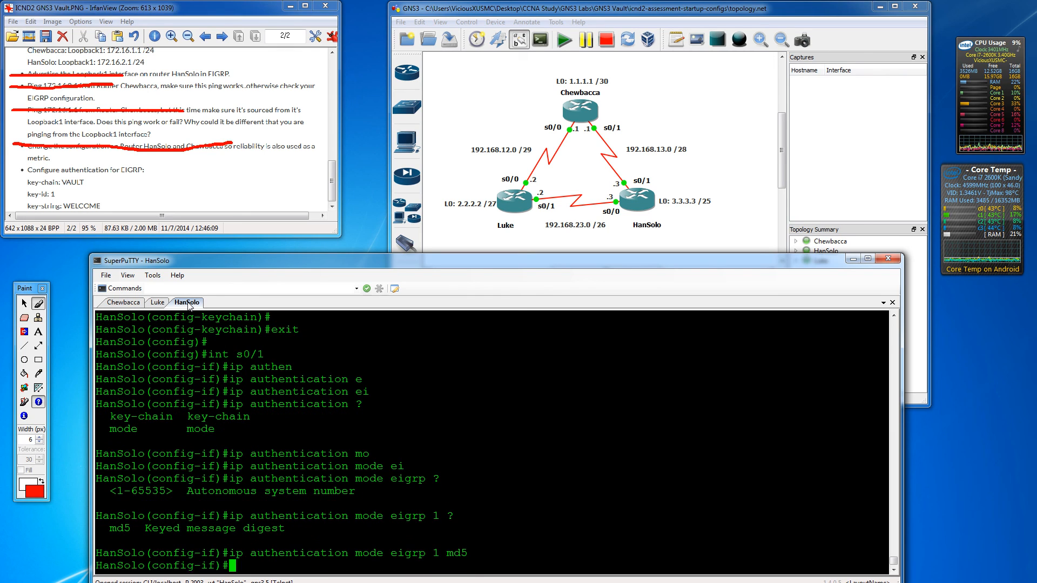
- Apply key chain VAULT to EIGRP 1 authentication and exit back to privileged mode
text(ip authen)
key(Tab)
text(ke)
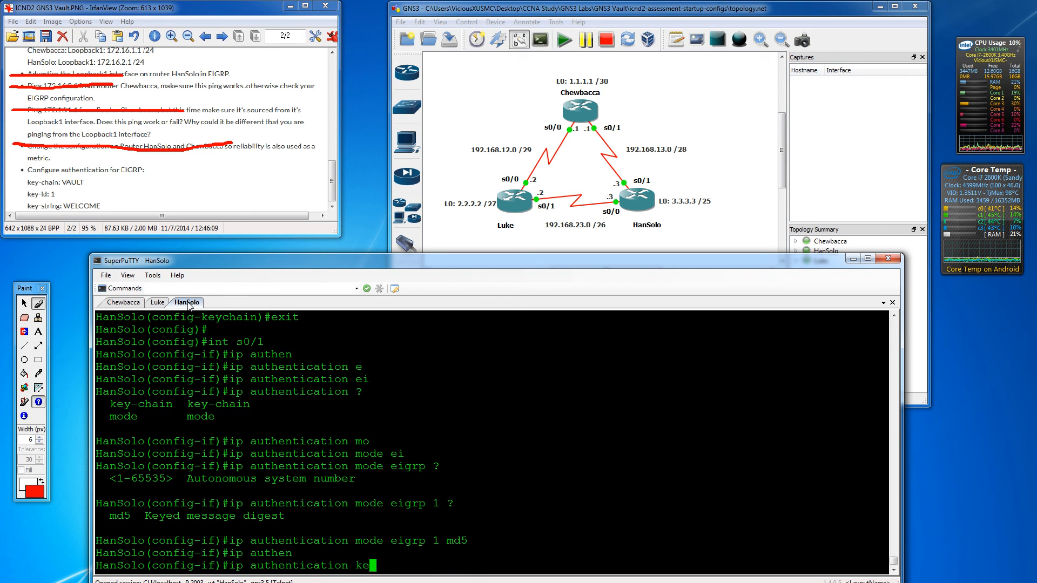
key(Tab)
text(?)
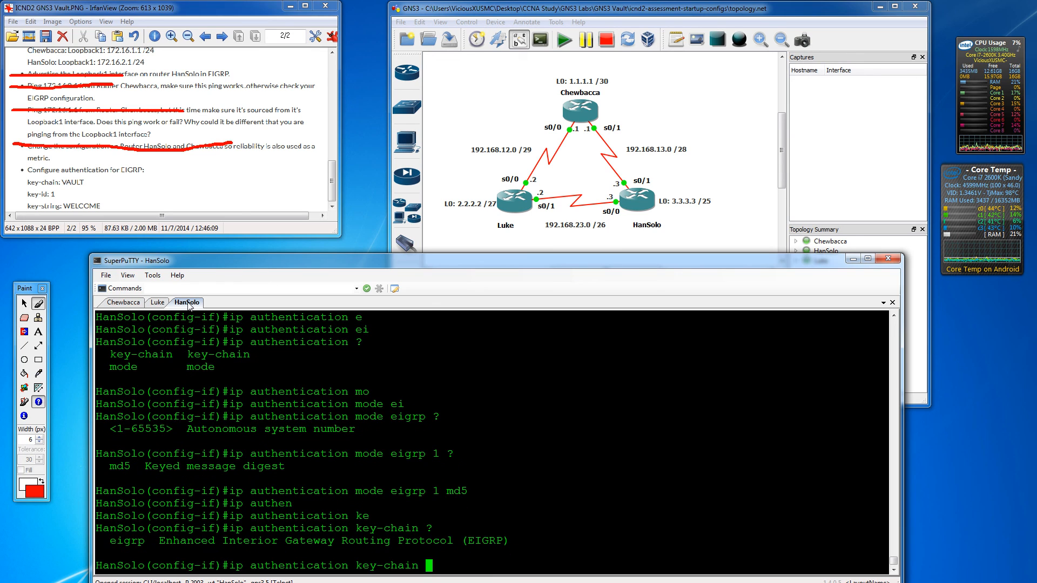
text(e)
key(Tab)
text(1)
key(Tab)
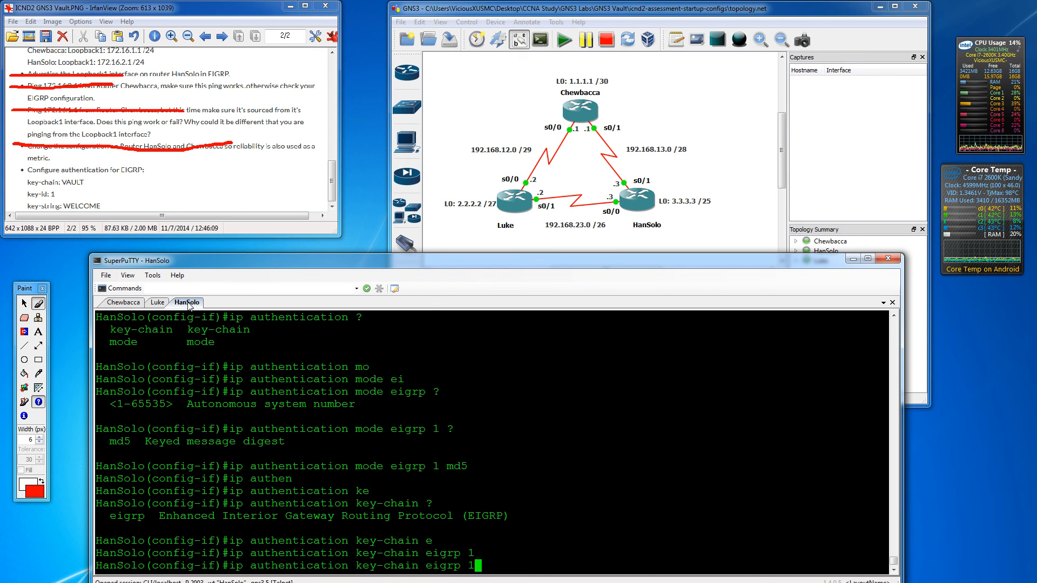
text(?)
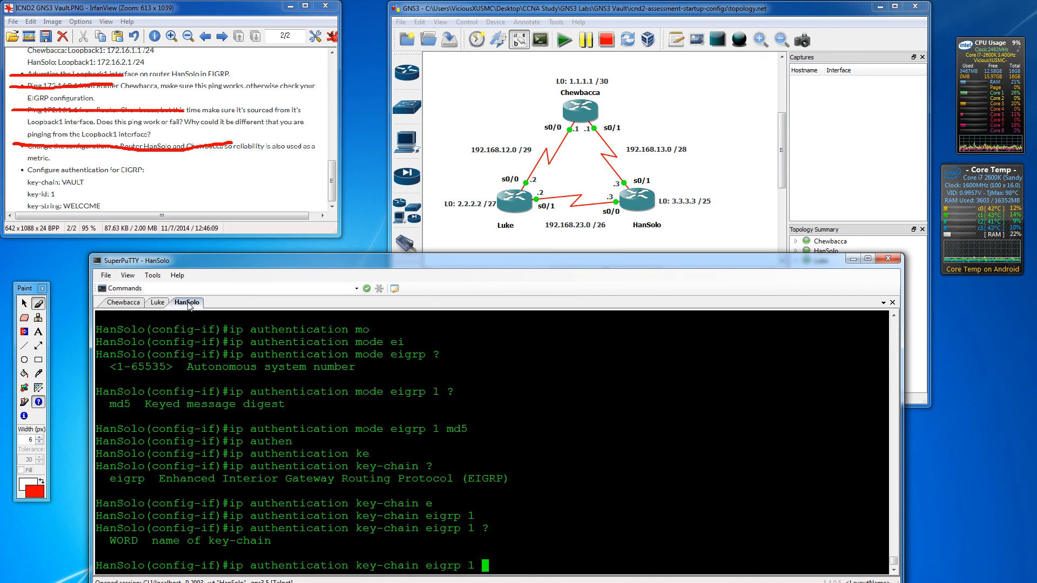
text(VAULT)
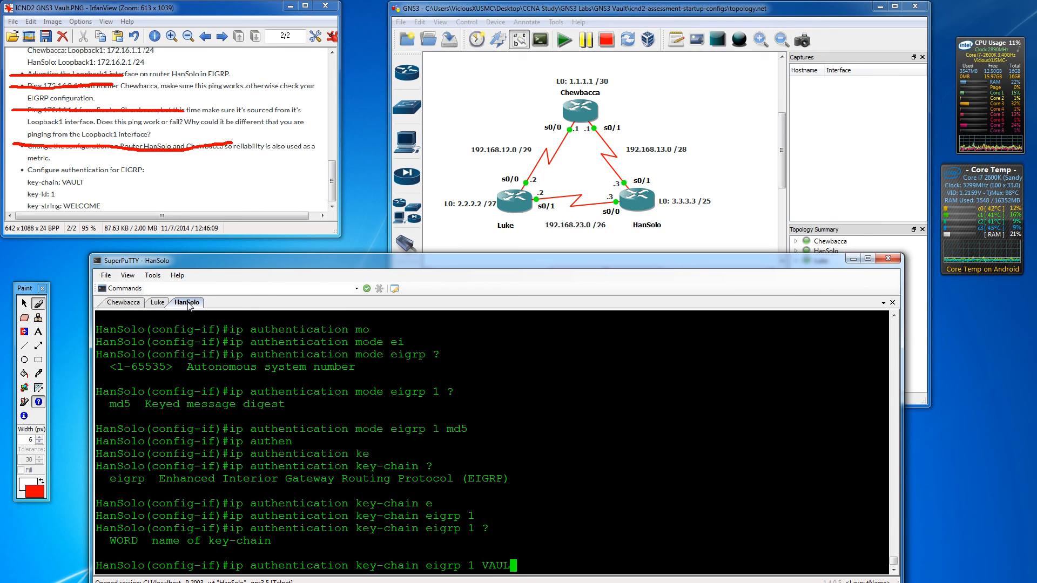
key(Return)
key(Return)
key(Return)
text(exit)
key(Return)
key(Return)
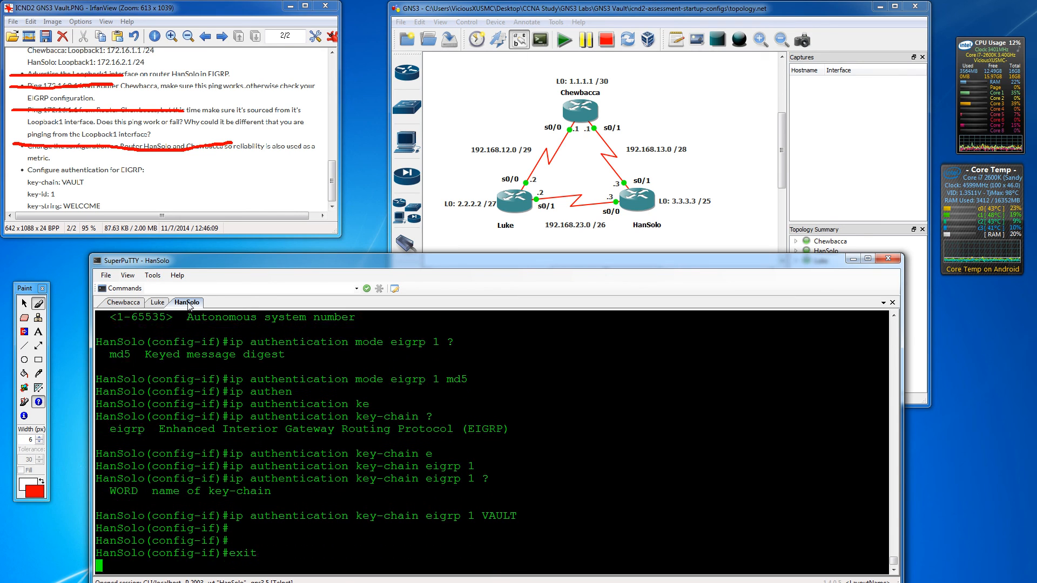
text(exit)
key(Return)
key(Return)
key(Return)
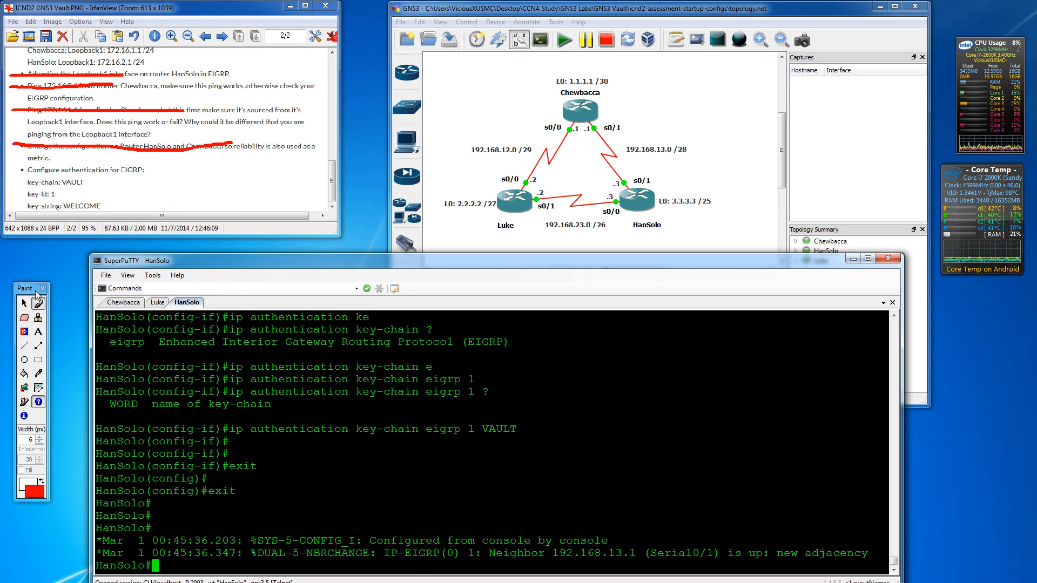
- Draw a red freehand X over the 'Configure authentication for EIGRP' task
click(38, 303)
drag(19, 164, 145, 194)
drag(112, 162, 34, 204)
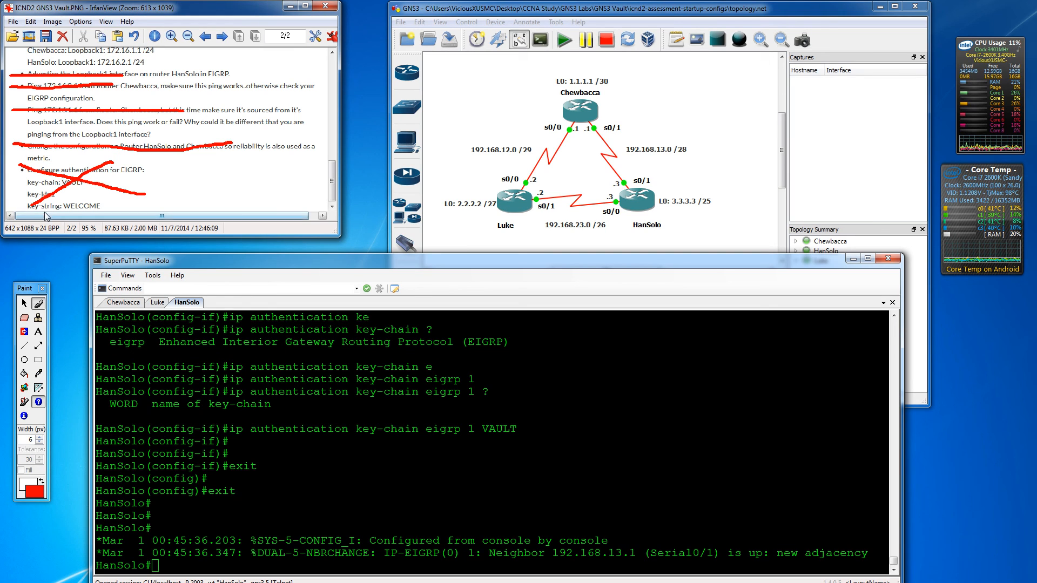